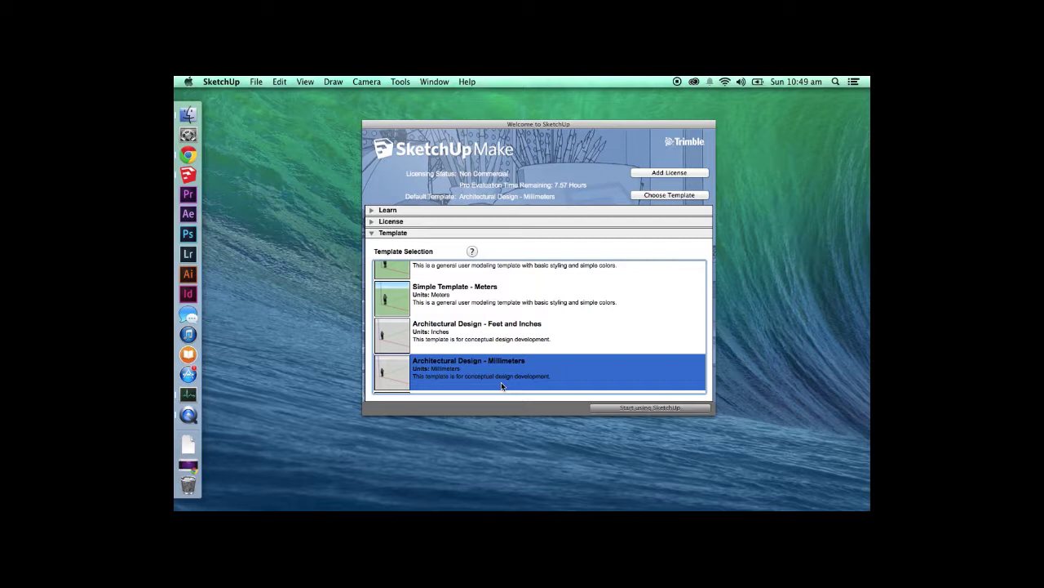
- Open a new Architectural Design - Millimeters model and clear away the Instructor window and the default human figure
{"action": "left_click", "coordinate": [645, 408]}
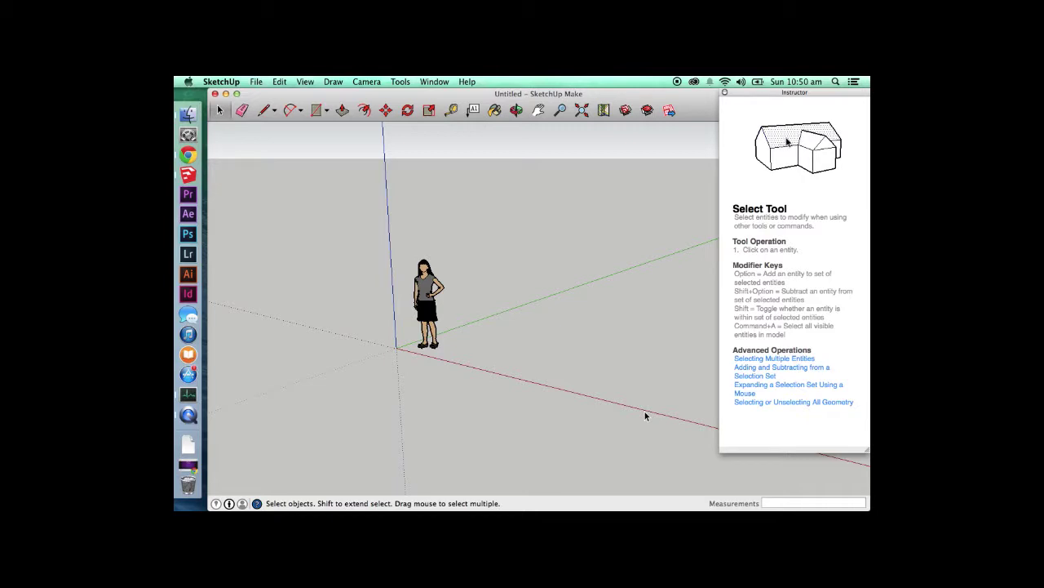
{"action": "left_click", "coordinate": [725, 92]}
{"action": "left_click_drag", "start_coordinate": [299, 433], "coordinate": [300, 431]}
{"action": "key", "text": "Delete"}
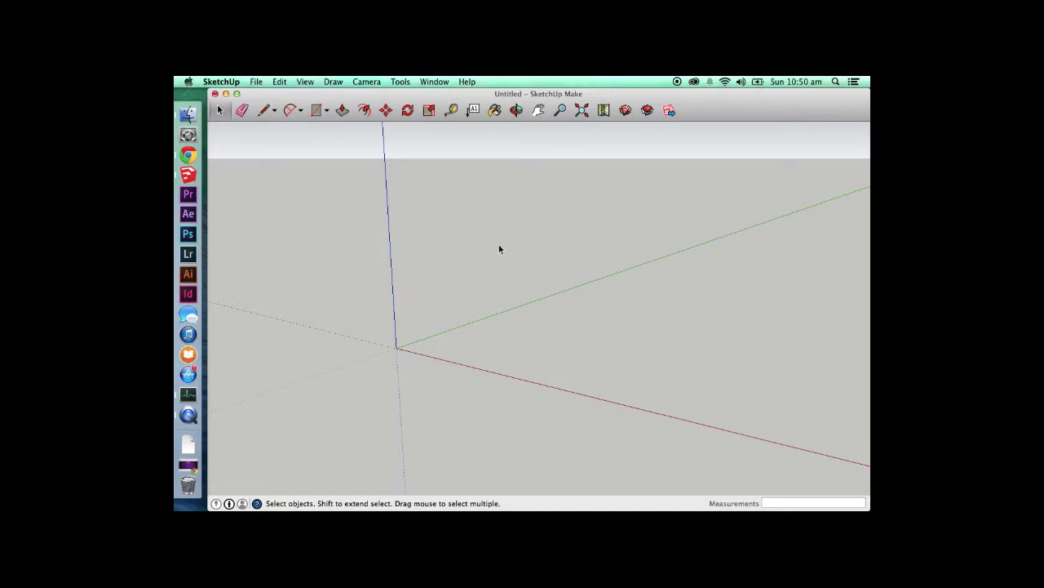
- Draw a 400 by 200 mm rectangle on the ground plane, starting at the origin along the red axis
{"action": "key", "text": "o"}
{"action": "left_click_drag", "start_coordinate": [468, 261], "coordinate": [410, 233]}
{"action": "left_click_drag", "start_coordinate": [392, 289], "coordinate": [350, 346]}
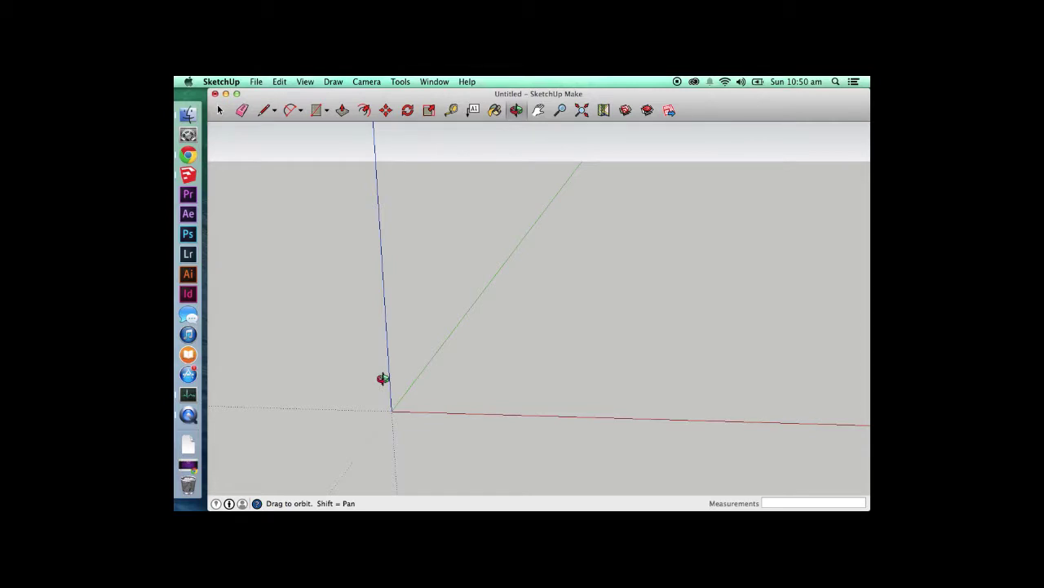
{"action": "key", "text": "space"}
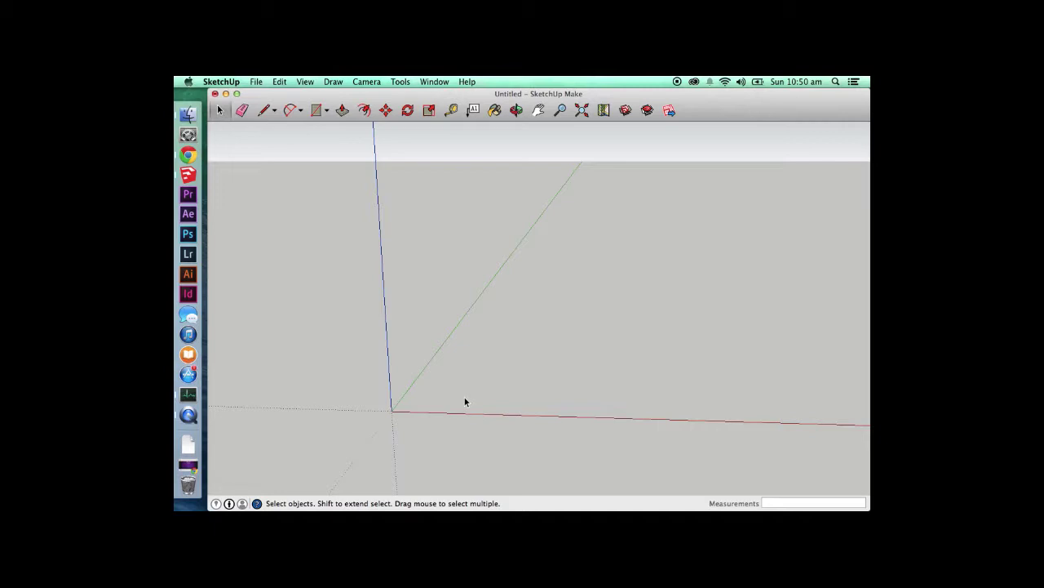
{"action": "key", "text": "r"}
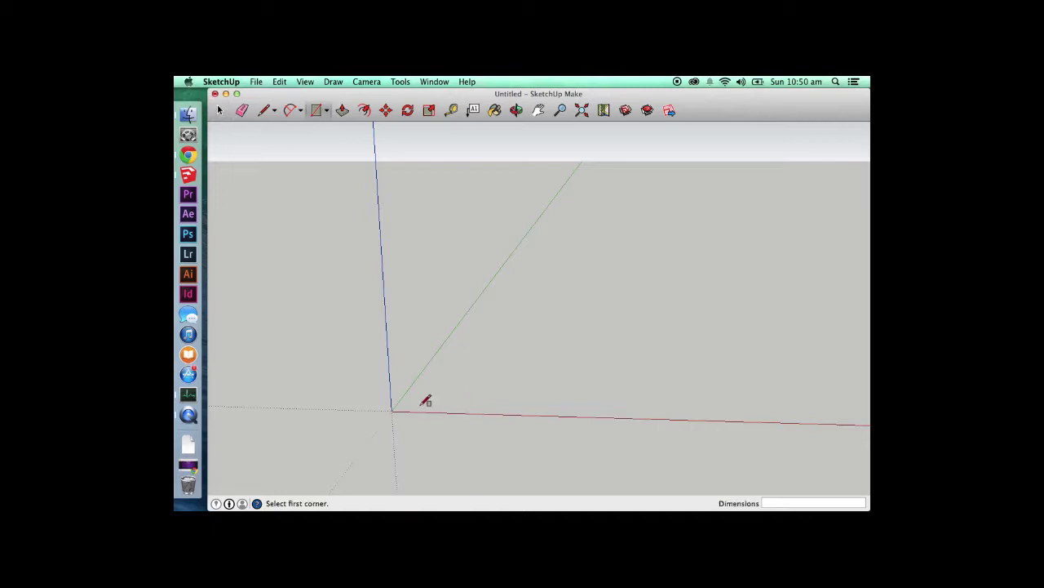
{"action": "left_click", "coordinate": [392, 410]}
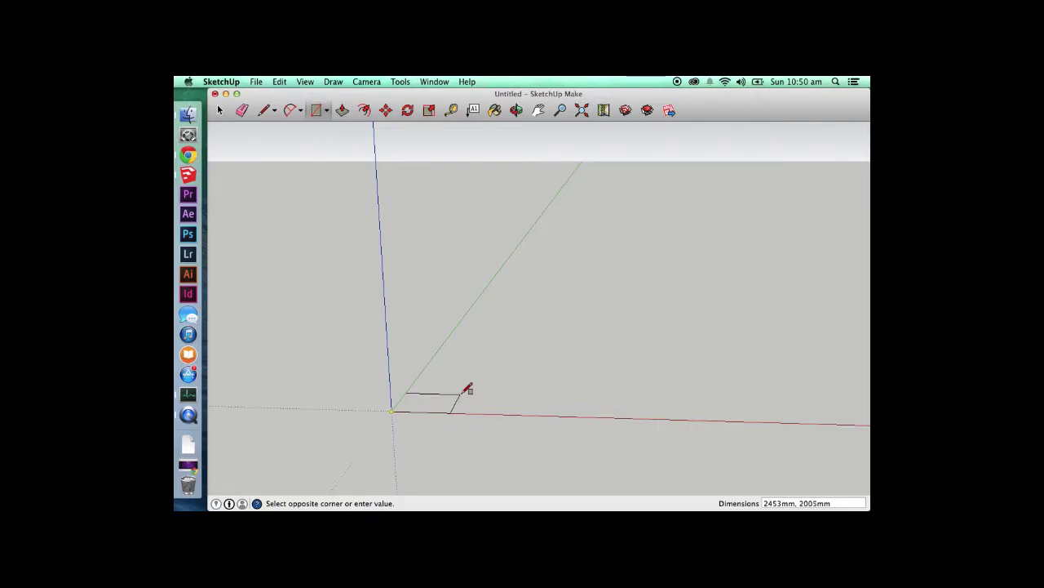
{"action": "type", "text": "400,200"}
{"action": "key", "text": "Return"}
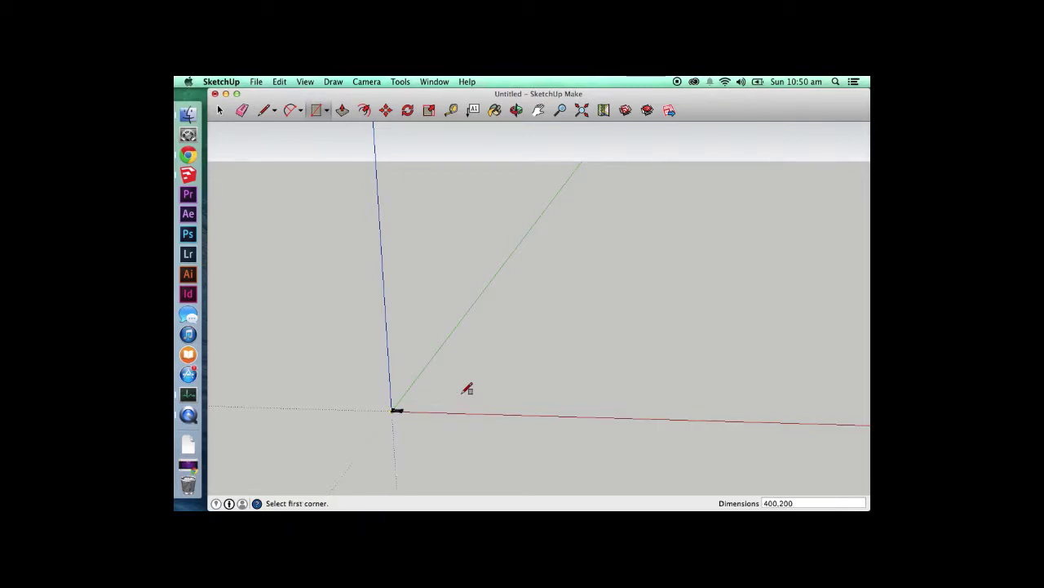
{"action": "key", "text": "space"}
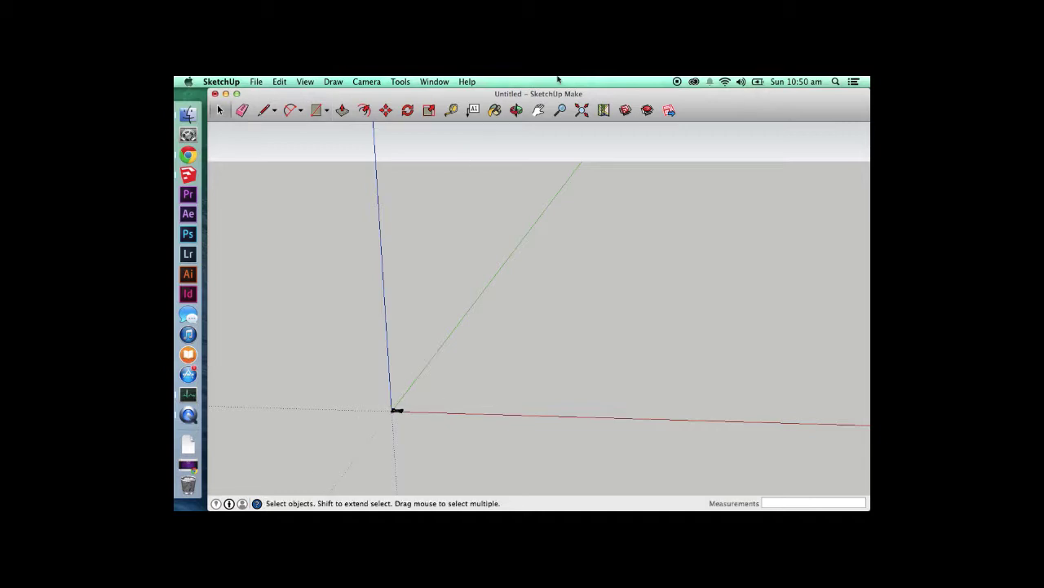
- Push/Pull the rectangle up 200 mm into a solid block
{"action": "left_click", "coordinate": [581, 110]}
{"action": "middle_click_drag", "start_coordinate": [532, 249], "coordinate": [405, 328]}
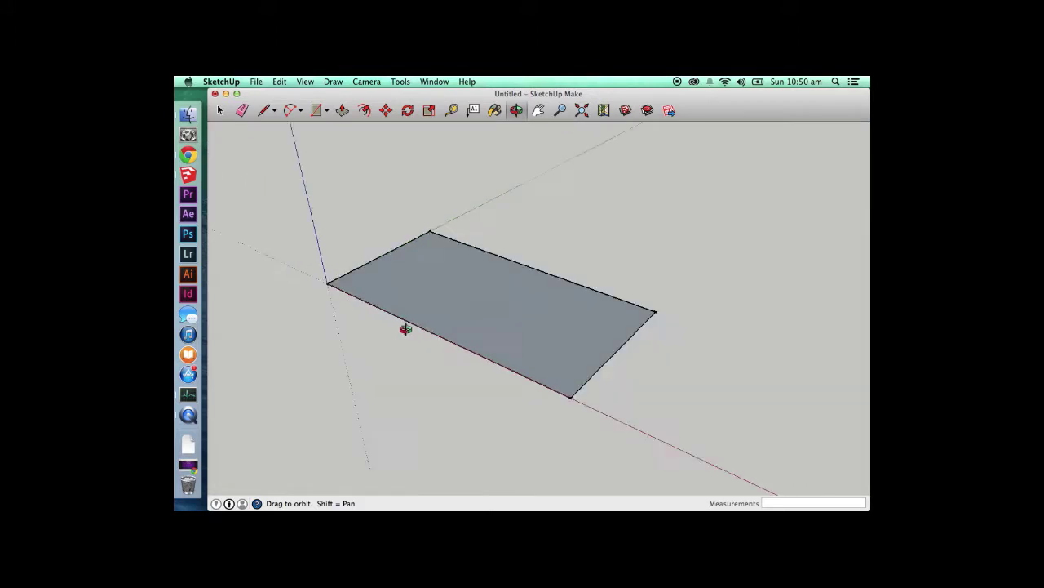
{"action": "scroll", "coordinate": [405, 328], "scroll_direction": "down", "scroll_amount": 2}
{"action": "key", "text": "space"}
{"action": "key", "text": "p"}
{"action": "left_click_drag", "start_coordinate": [494, 289], "coordinate": [509, 248]}
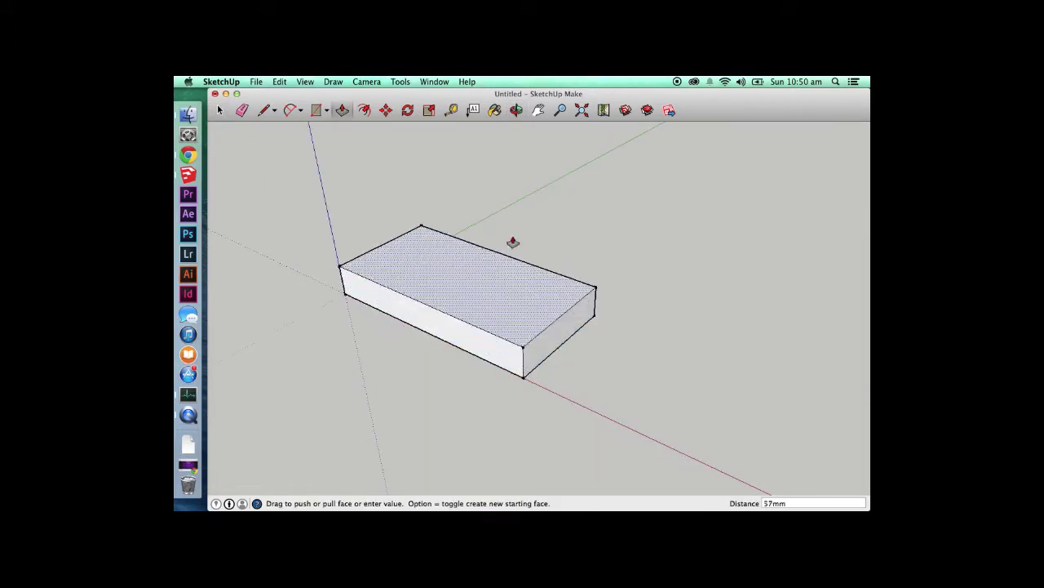
{"action": "type", "text": "200"}
{"action": "key", "text": "Return"}
{"action": "key", "text": "space"}
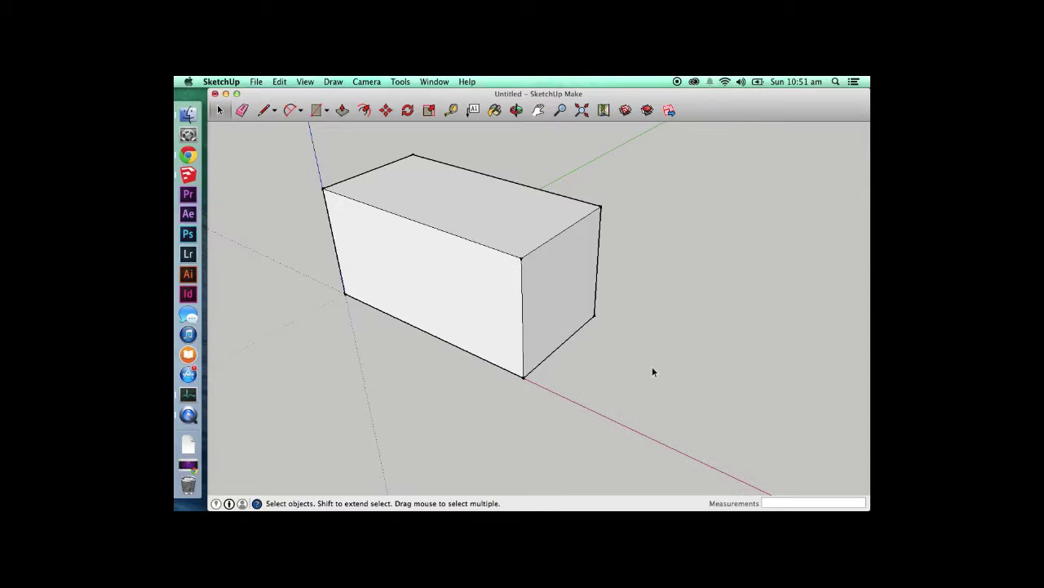
- Turn the entire block, with all its faces and edges, into a group
{"action": "left_click", "coordinate": [566, 285]}
{"action": "triple_click", "coordinate": [566, 285]}
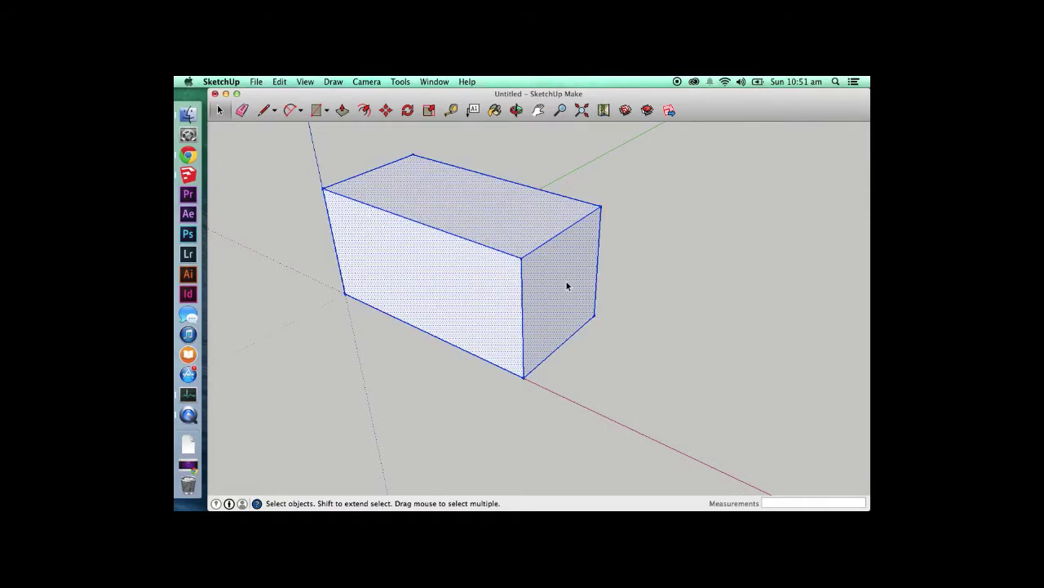
{"action": "right_click", "coordinate": [566, 285]}
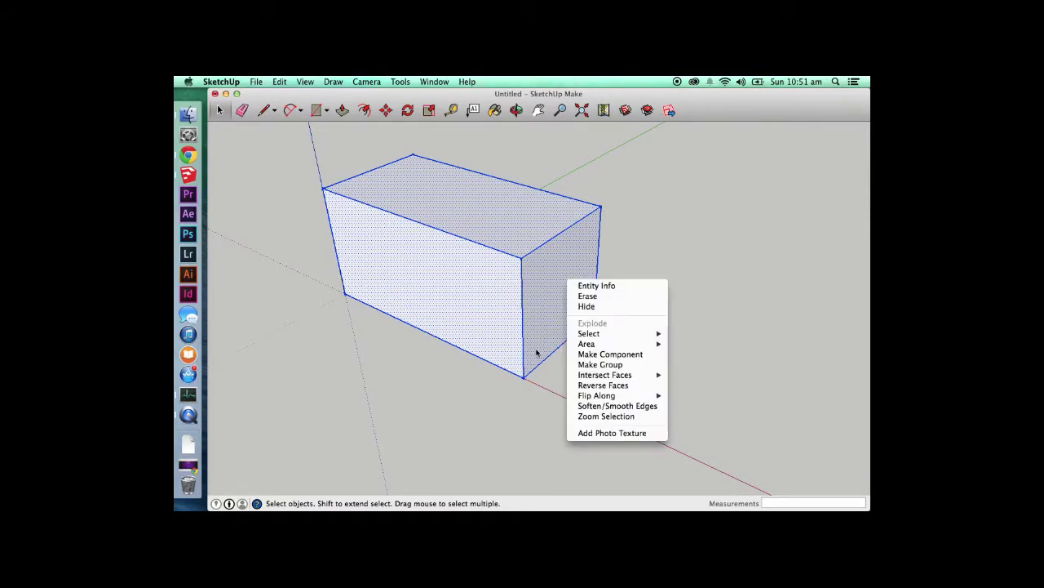
{"action": "left_click", "coordinate": [577, 365]}
{"action": "left_click", "coordinate": [592, 406]}
{"action": "scroll", "coordinate": [488, 326], "scroll_direction": "down", "scroll_amount": 5}
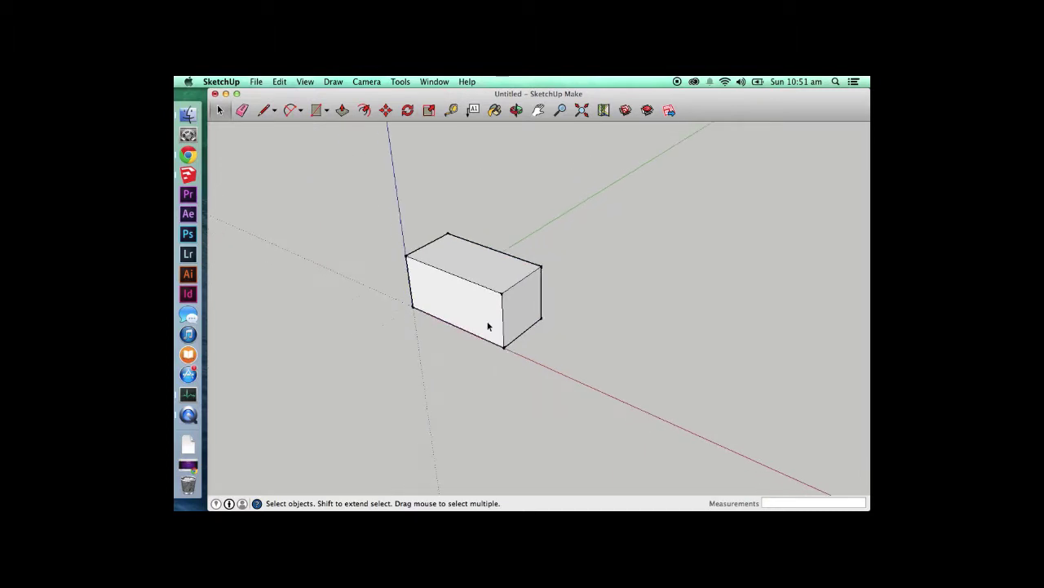
{"action": "scroll", "coordinate": [452, 401], "scroll_direction": "down", "scroll_amount": 3}
{"action": "scroll", "coordinate": [503, 320], "scroll_direction": "up", "scroll_amount": 3}
{"action": "scroll", "coordinate": [408, 441], "scroll_direction": "up", "scroll_amount": 5}
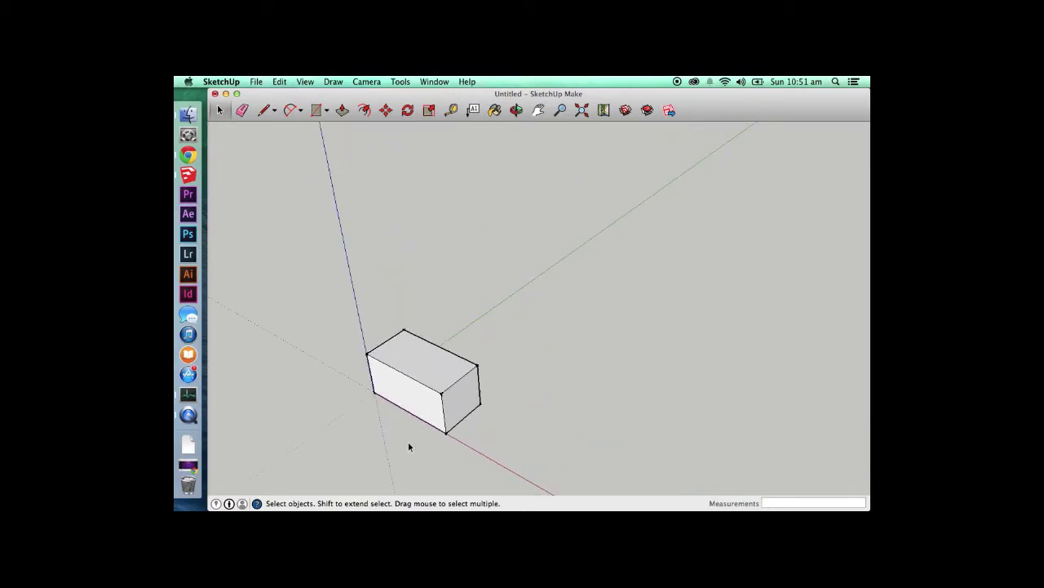
{"action": "scroll", "coordinate": [475, 399], "scroll_direction": "down", "scroll_amount": 5}
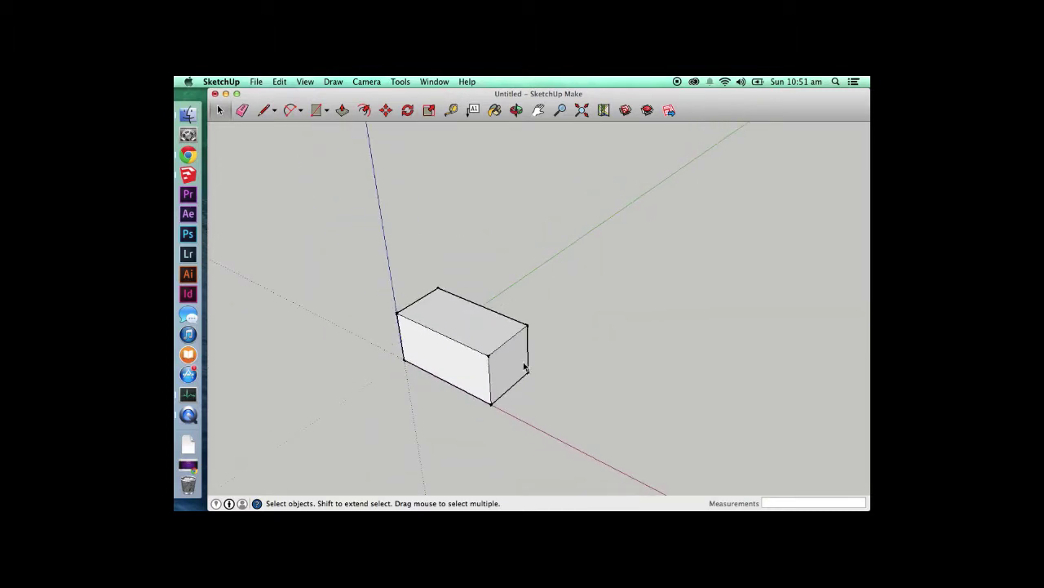
{"action": "key", "text": "o"}
{"action": "left_click_drag", "start_coordinate": [522, 361], "coordinate": [596, 303]}
{"action": "key", "text": "space"}
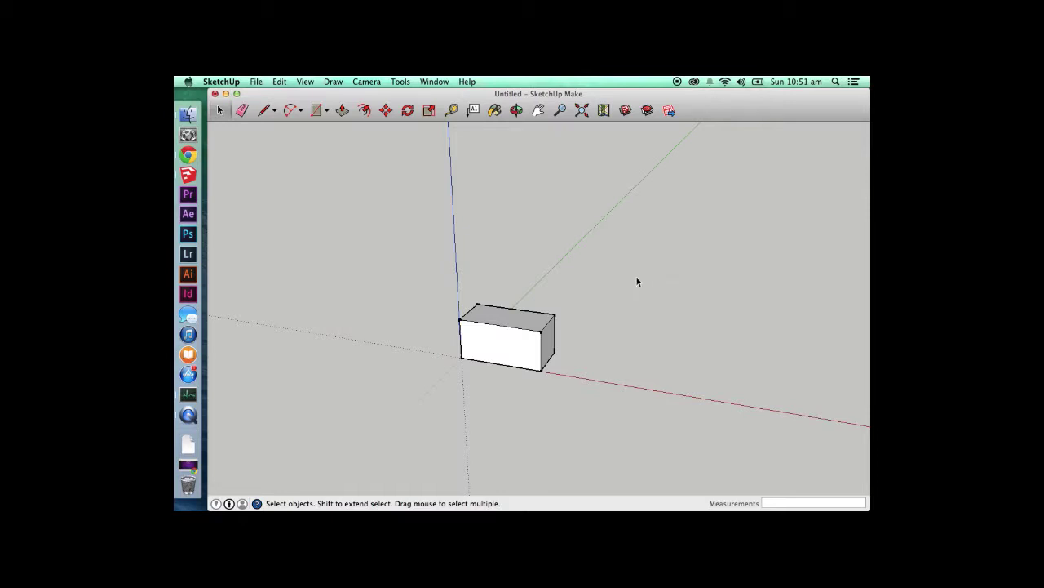
{"action": "left_click_drag", "start_coordinate": [397, 483], "coordinate": [396, 483]}
{"action": "left_click", "coordinate": [449, 429]}
{"action": "left_click", "coordinate": [451, 110]}
{"action": "left_click", "coordinate": [461, 357]}
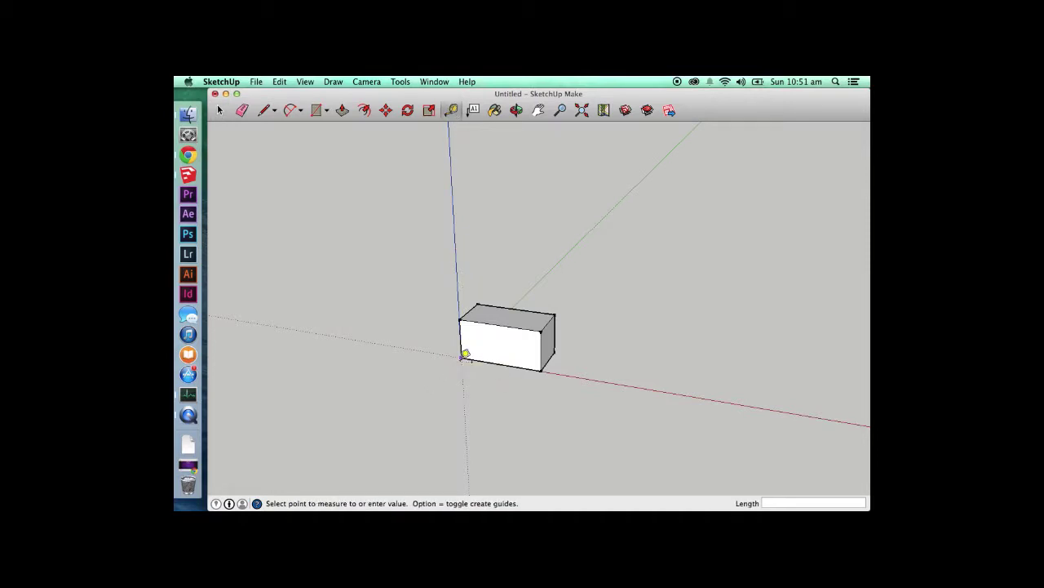
{"action": "key", "text": "space"}
- Make a copy of the grouped block a short distance behind the original along the green axis
{"action": "left_click", "coordinate": [525, 354]}
{"action": "key", "text": "m"}
{"action": "left_click", "coordinate": [548, 417]}
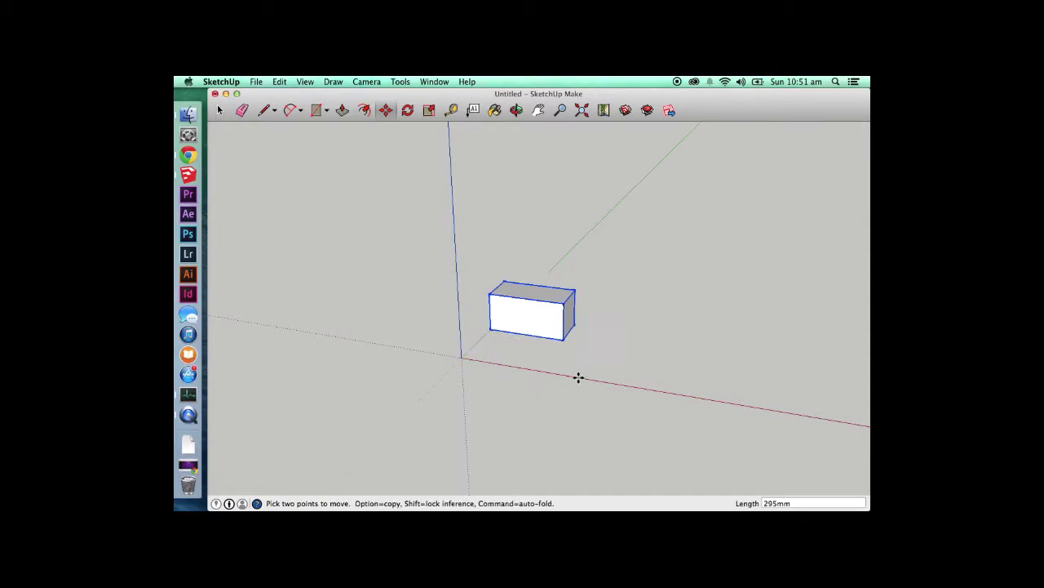
{"action": "key", "text": "alt"}
{"action": "left_click", "coordinate": [590, 366]}
{"action": "key", "text": "space"}
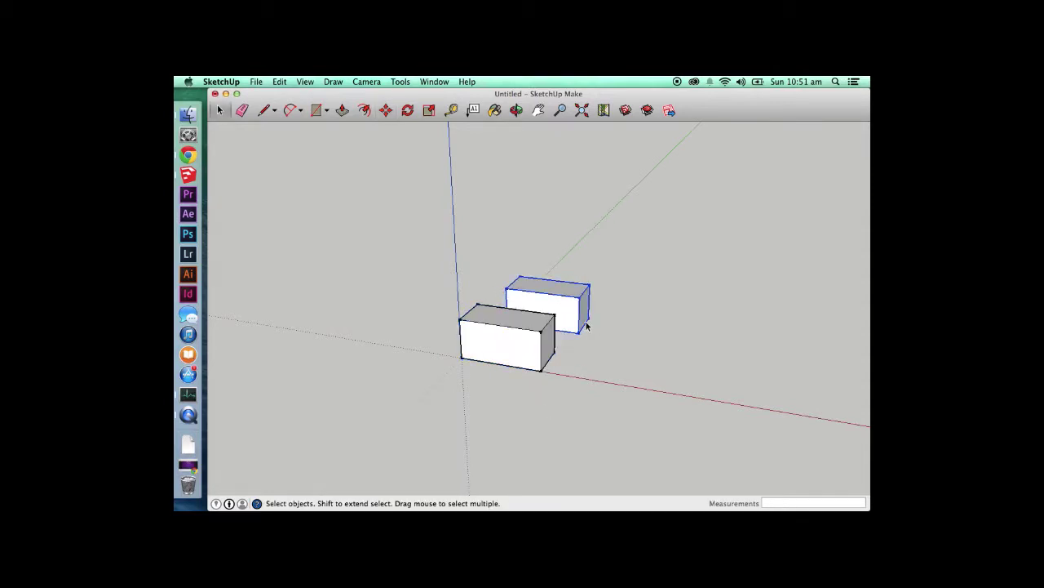
- Push in the end face of the copied block inside its group to shorten it to about half its length
{"action": "double_click", "coordinate": [586, 324]}
{"action": "key", "text": "p"}
{"action": "left_click", "coordinate": [584, 322]}
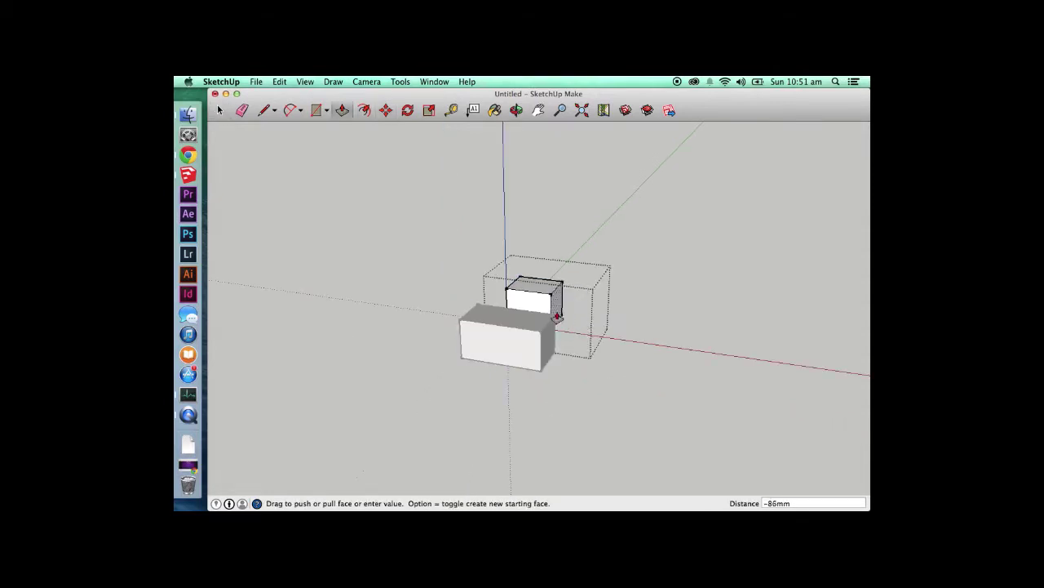
{"action": "left_click", "coordinate": [558, 316]}
{"action": "key", "text": "space"}
{"action": "left_click", "coordinate": [604, 335]}
- Copy the half-length block about 413 mm farther back along the green axis
{"action": "left_click", "coordinate": [536, 283]}
{"action": "key", "text": "m"}
{"action": "left_click", "coordinate": [582, 408]}
{"action": "key", "text": "alt"}
{"action": "left_click", "coordinate": [615, 366]}
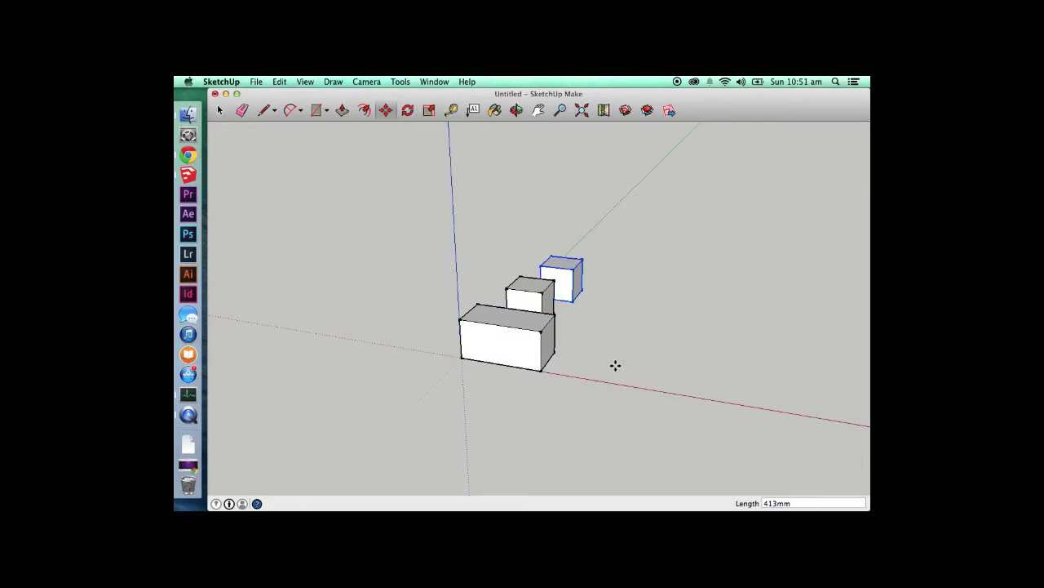
{"action": "key", "text": "space"}
- Push in the end face of the rearmost block by 100 mm inside its group
{"action": "double_click", "coordinate": [577, 283]}
{"action": "key", "text": "p"}
{"action": "left_click", "coordinate": [577, 284]}
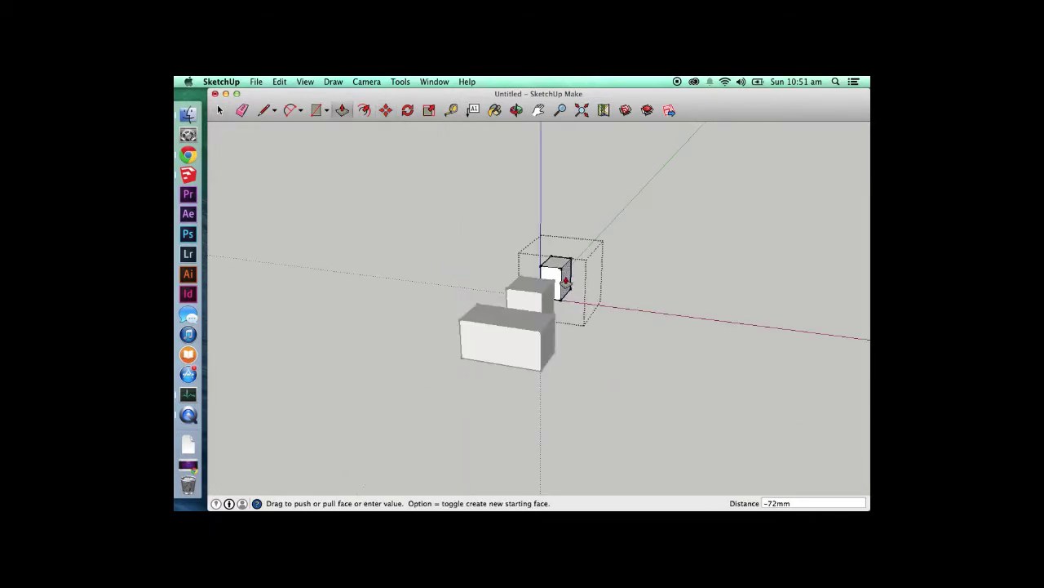
{"action": "type", "text": "100"}
{"action": "key", "text": "Return"}
{"action": "key", "text": "space"}
{"action": "left_click", "coordinate": [622, 342]}
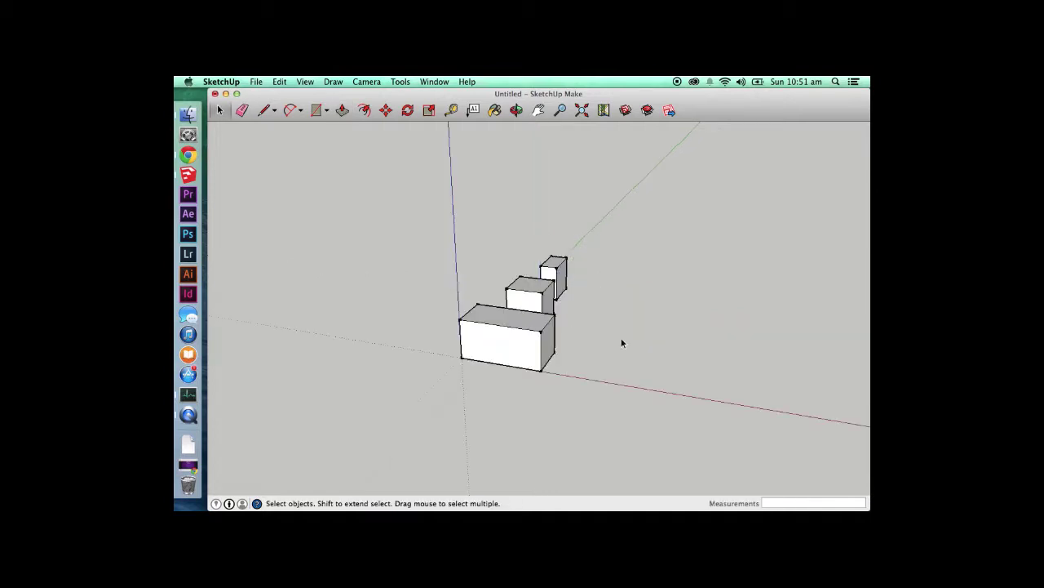
- Delete all three blocks from the model
{"action": "scroll", "coordinate": [606, 288], "scroll_direction": "down", "scroll_amount": 4}
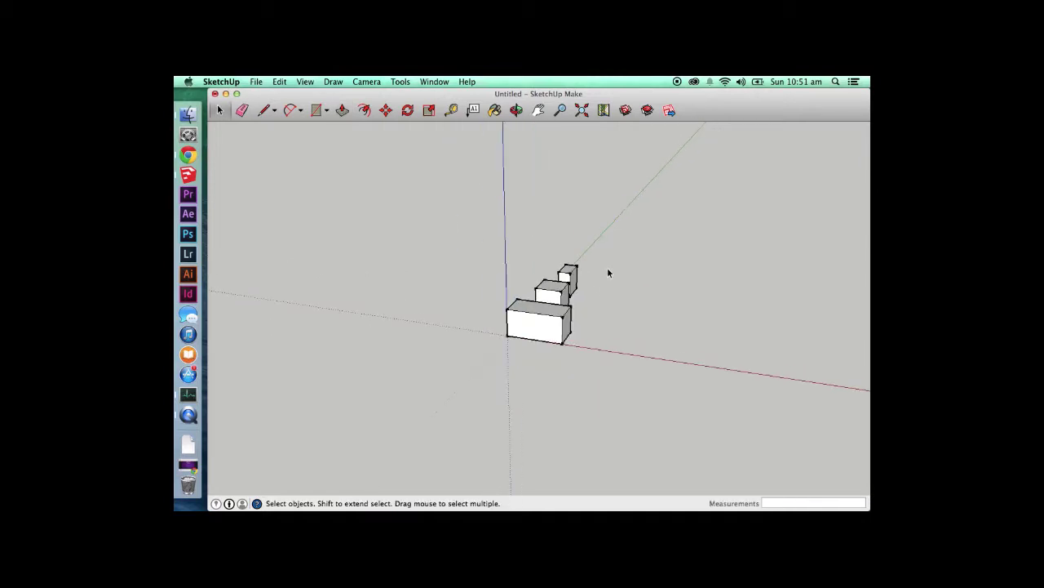
{"action": "left_click_drag", "start_coordinate": [567, 307], "coordinate": [439, 411]}
{"action": "left_click", "coordinate": [539, 396]}
{"action": "left_click_drag", "start_coordinate": [629, 384], "coordinate": [478, 229]}
{"action": "key", "text": "Delete"}
- Draw a 5800 mm line from the origin along the red axis
{"action": "scroll", "coordinate": [477, 230], "scroll_direction": "down", "scroll_amount": 2}
{"action": "scroll", "coordinate": [477, 230], "scroll_direction": "down", "scroll_amount": 1}
{"action": "scroll", "coordinate": [474, 381], "scroll_direction": "down", "scroll_amount": 5}
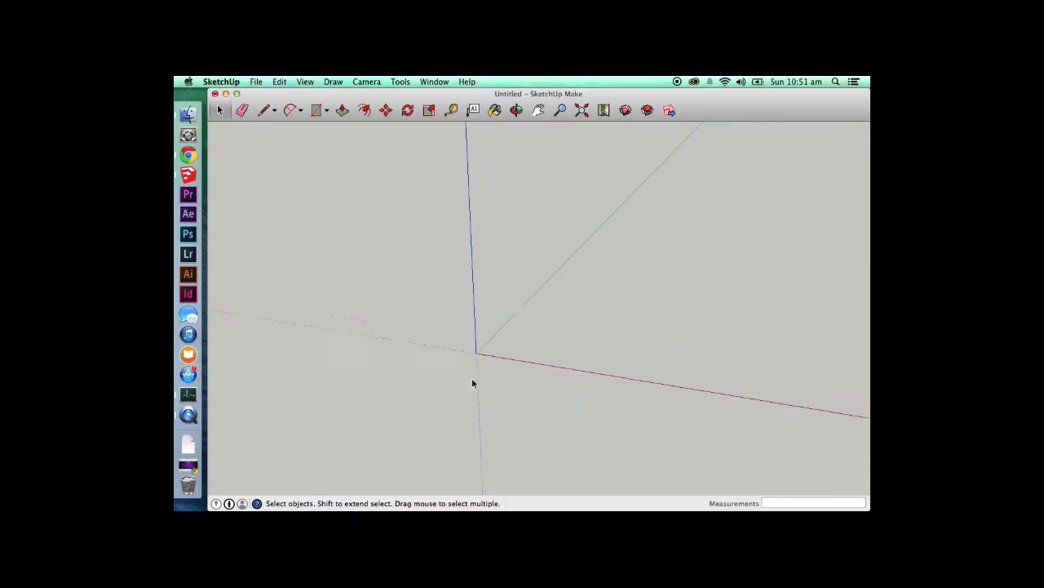
{"action": "key", "text": "l"}
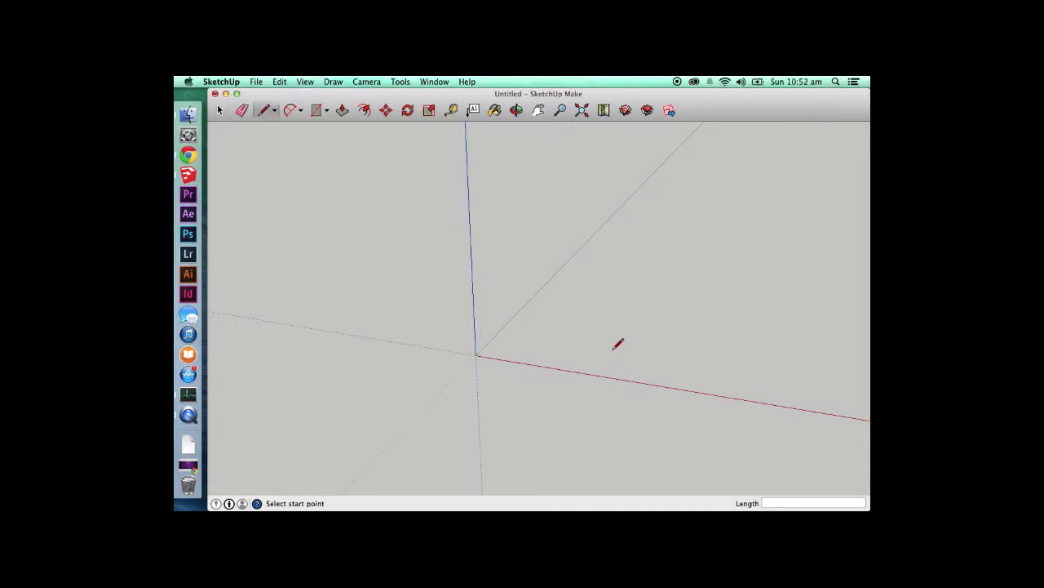
{"action": "left_click", "coordinate": [478, 356]}
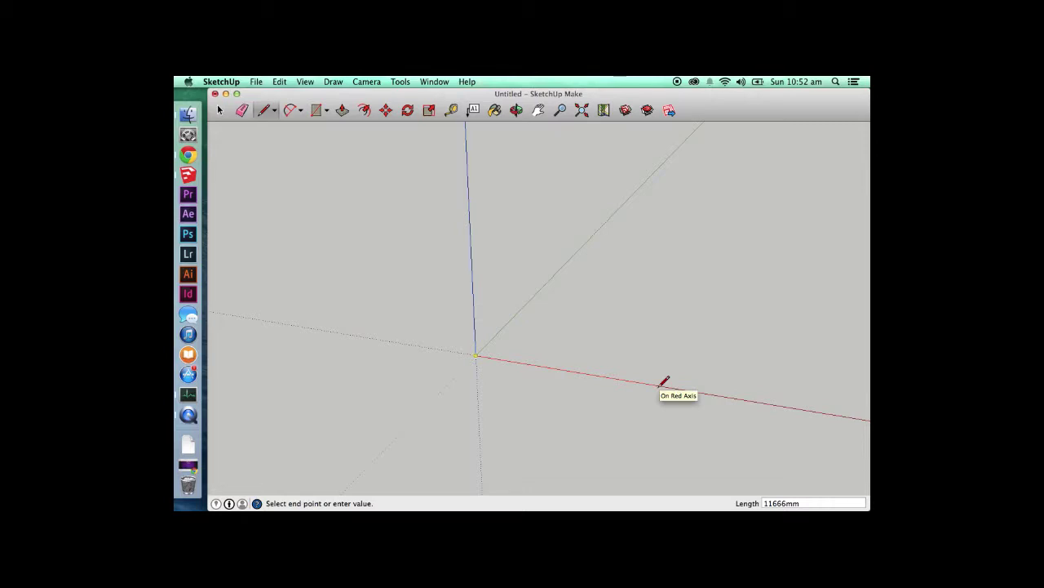
{"action": "type", "text": "5800"}
{"action": "key", "text": "Return"}
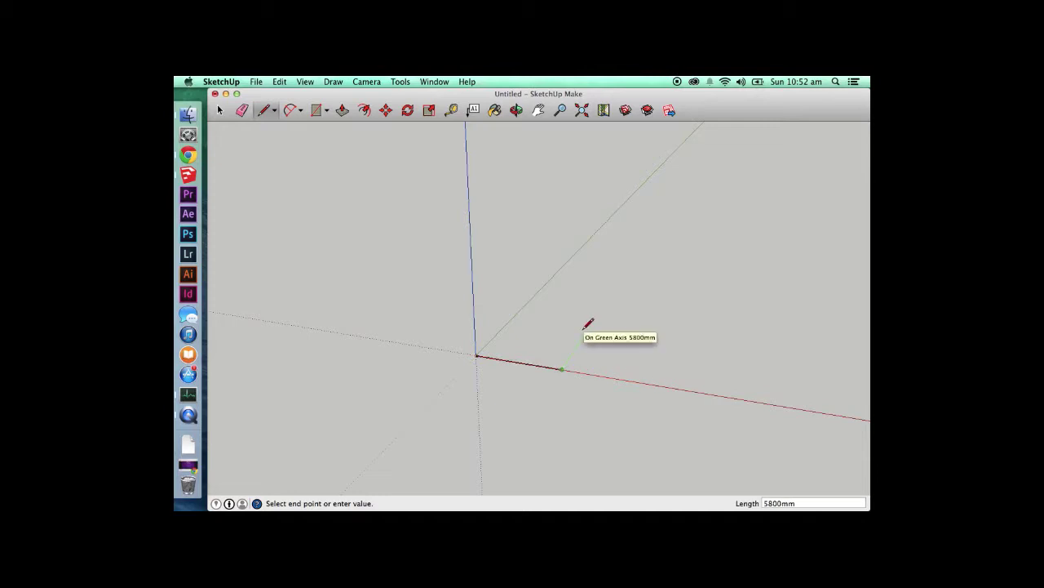
- Add 5800 mm edges along the green and red axes and close the outline at the origin to form a square face
{"action": "type", "text": "5"}
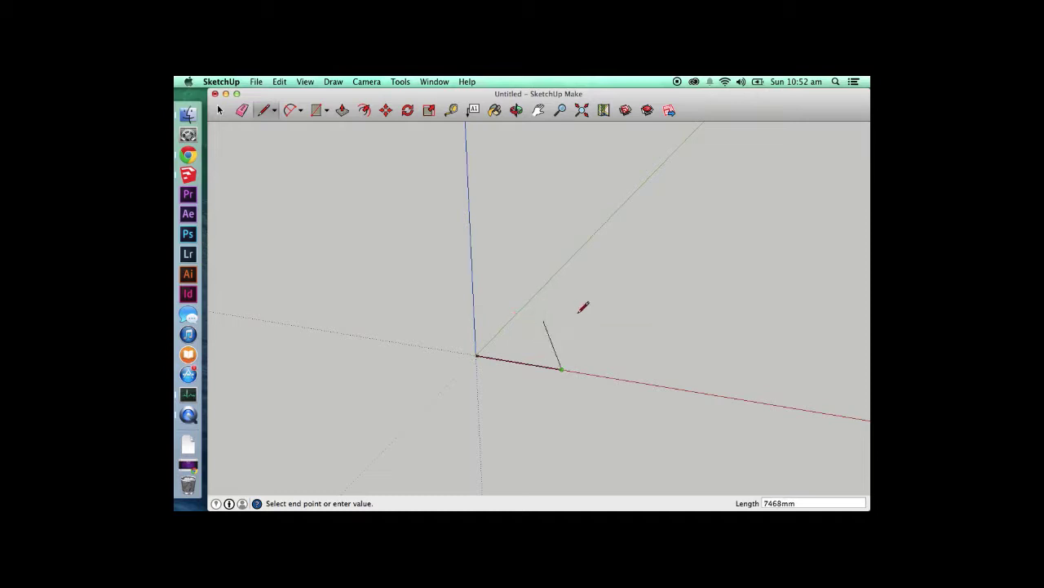
{"action": "type", "text": "5800"}
{"action": "key", "text": "Return"}
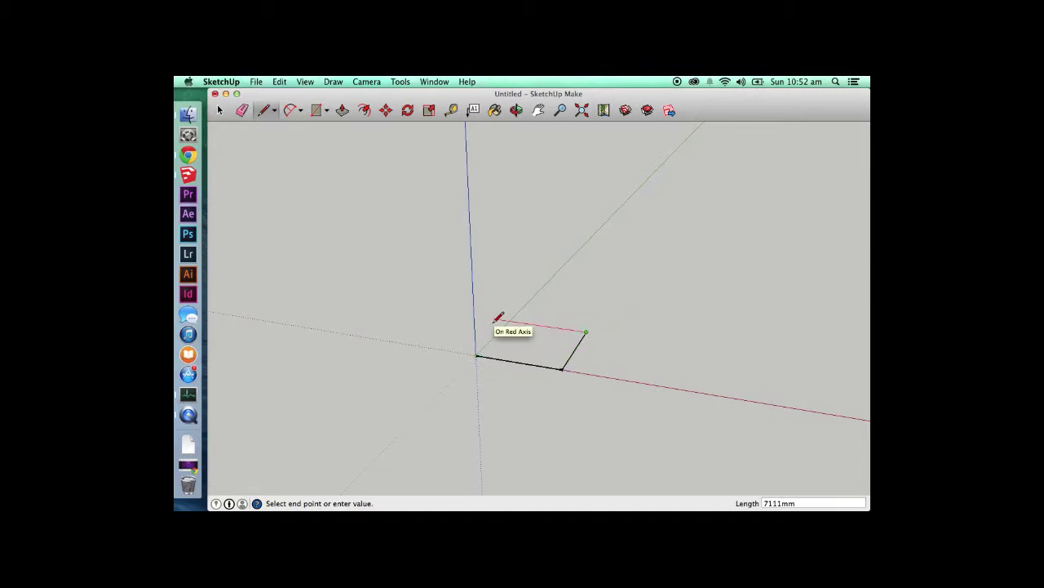
{"action": "type", "text": "5800"}
{"action": "key", "text": "Return"}
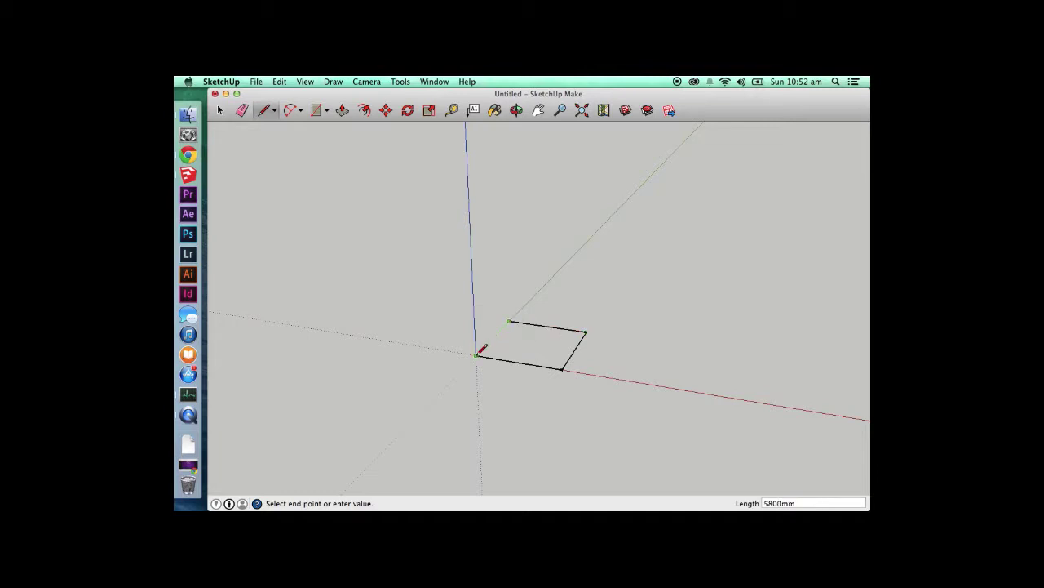
{"action": "left_click", "coordinate": [478, 354]}
{"action": "key", "text": "space"}
{"action": "scroll", "coordinate": [516, 349], "scroll_direction": "up", "scroll_amount": 4}
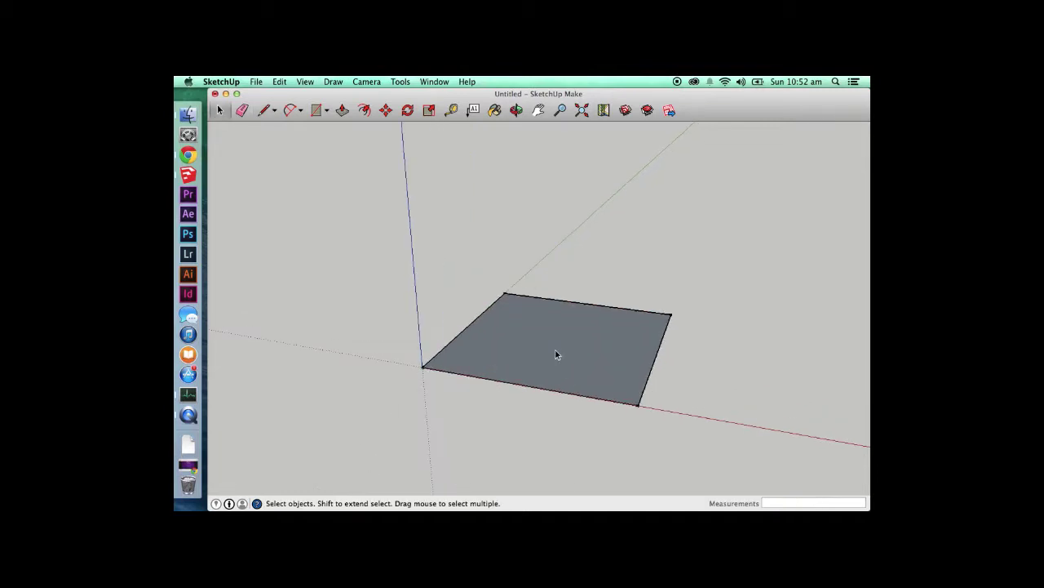
- Offset the square face's outline outward by 200 mm
{"action": "double_click", "coordinate": [598, 358]}
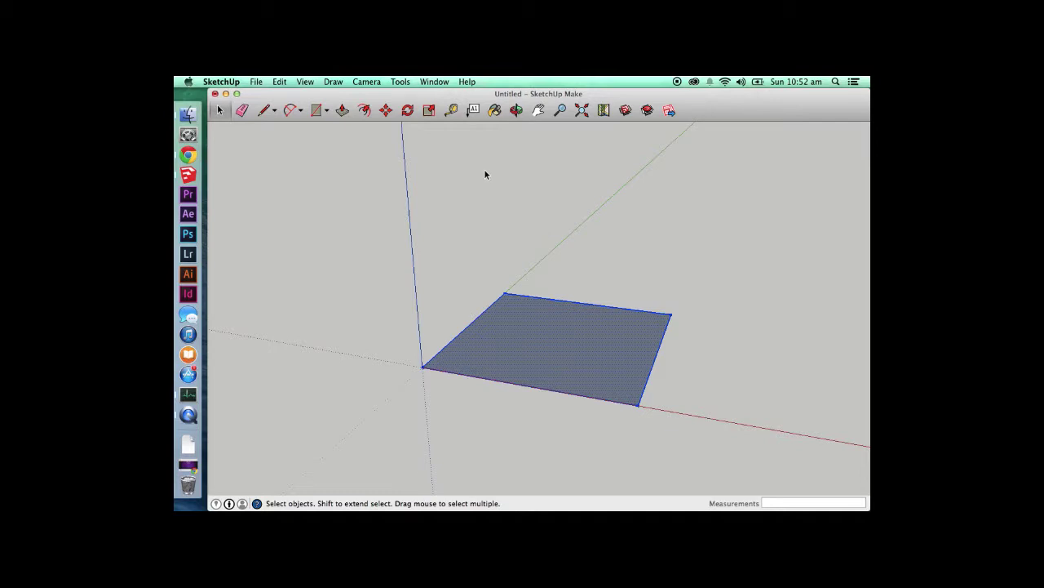
{"action": "left_click", "coordinate": [365, 111]}
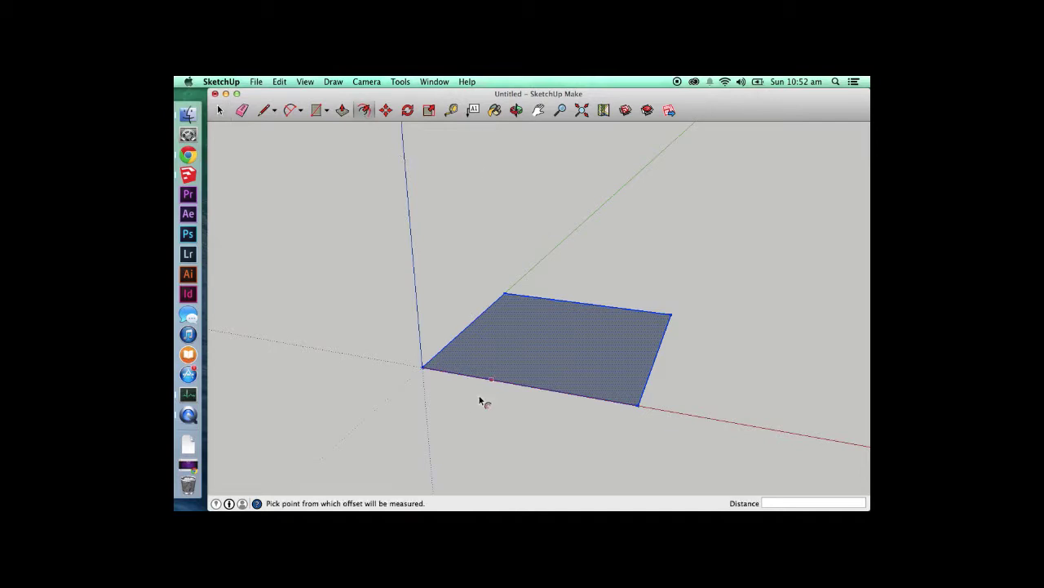
{"action": "left_click", "coordinate": [482, 402]}
{"action": "type", "text": "200"}
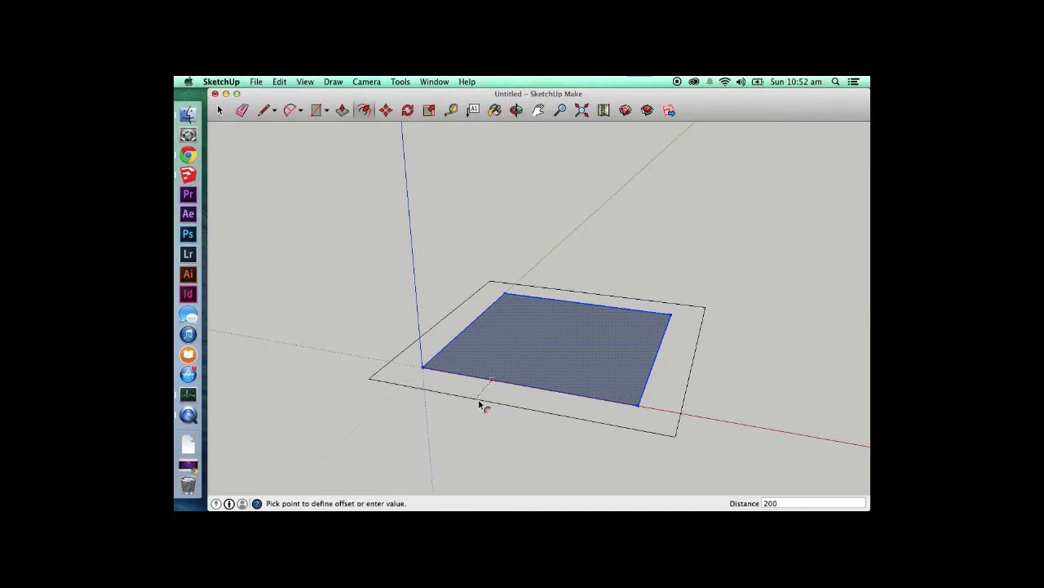
{"action": "key", "text": "Return"}
{"action": "key", "text": "space"}
- Pull the narrow border face between the two outlines up 2400 mm to form the walls
{"action": "scroll", "coordinate": [639, 399], "scroll_direction": "up", "scroll_amount": 3}
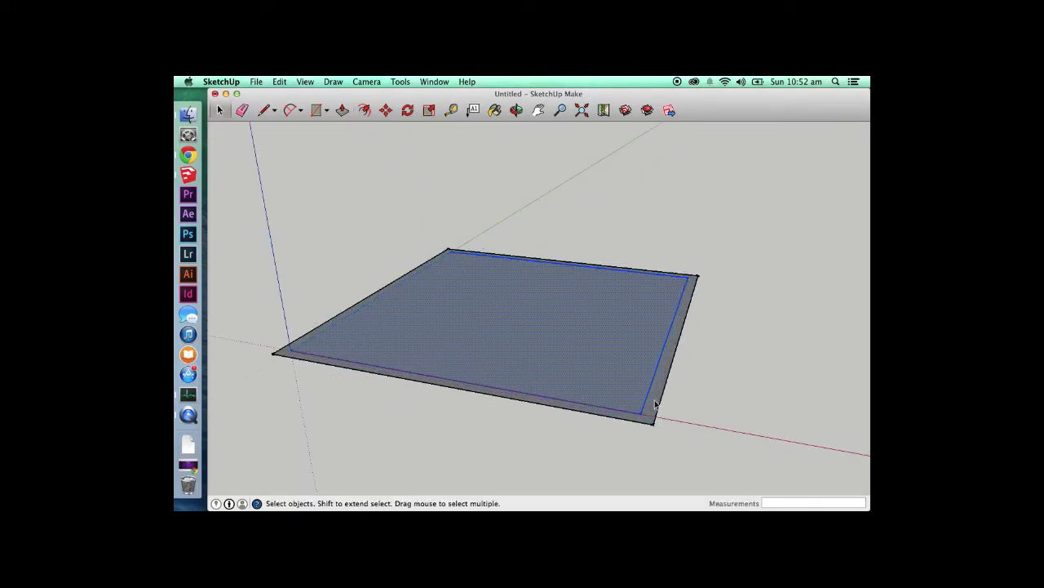
{"action": "left_click", "coordinate": [694, 418]}
{"action": "key", "text": "p"}
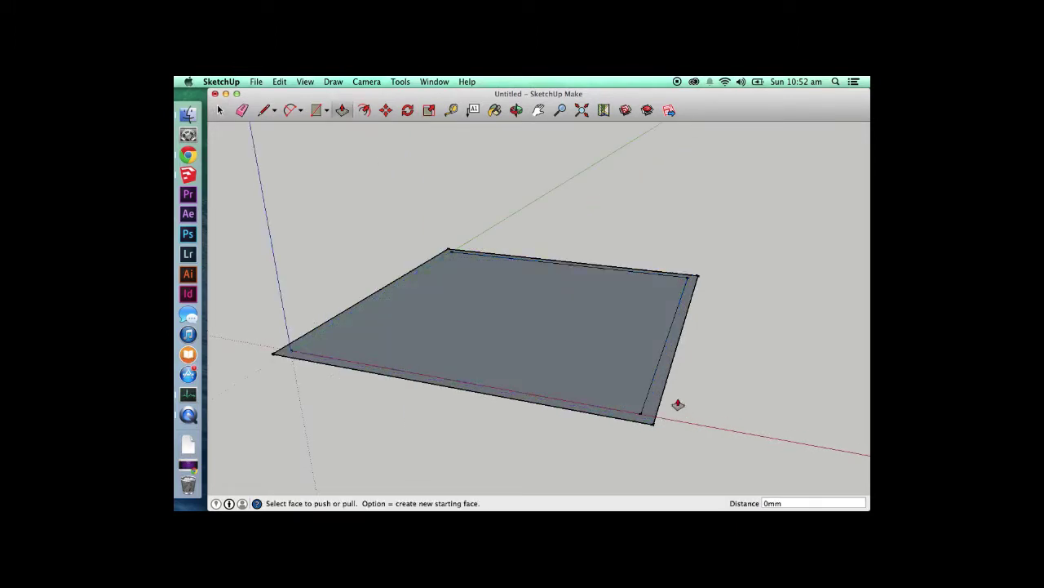
{"action": "left_click", "coordinate": [660, 390]}
{"action": "type", "text": "2400"}
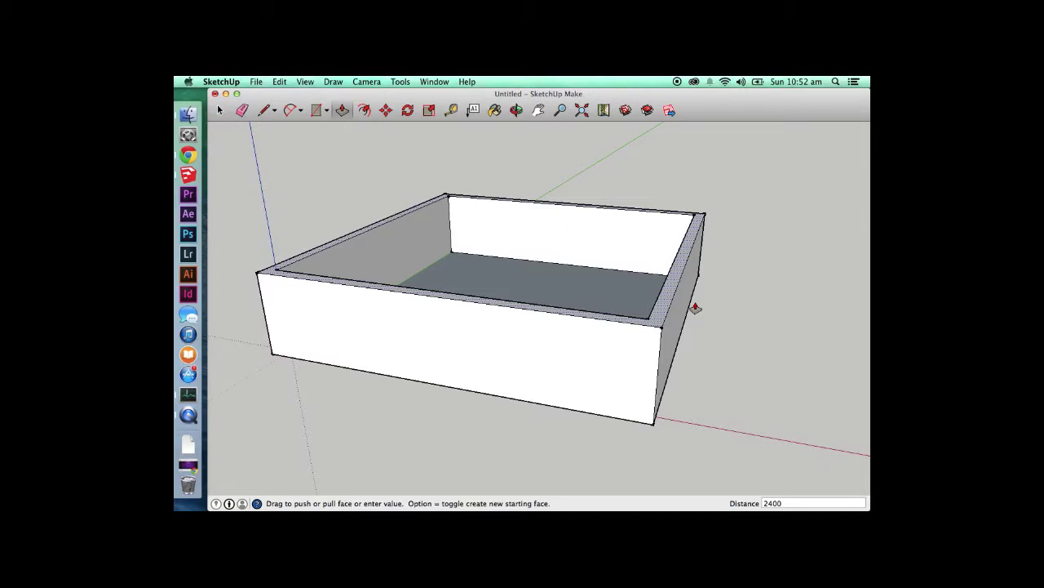
{"action": "key", "text": "Return"}
{"action": "key", "text": "space"}
- Delete the floor face inside the walls and make all the wall geometry one group
{"action": "scroll", "coordinate": [695, 301], "scroll_direction": "down", "scroll_amount": 3}
{"action": "key", "text": "o"}
{"action": "left_click_drag", "start_coordinate": [721, 294], "coordinate": [704, 368]}
{"action": "key", "text": "space"}
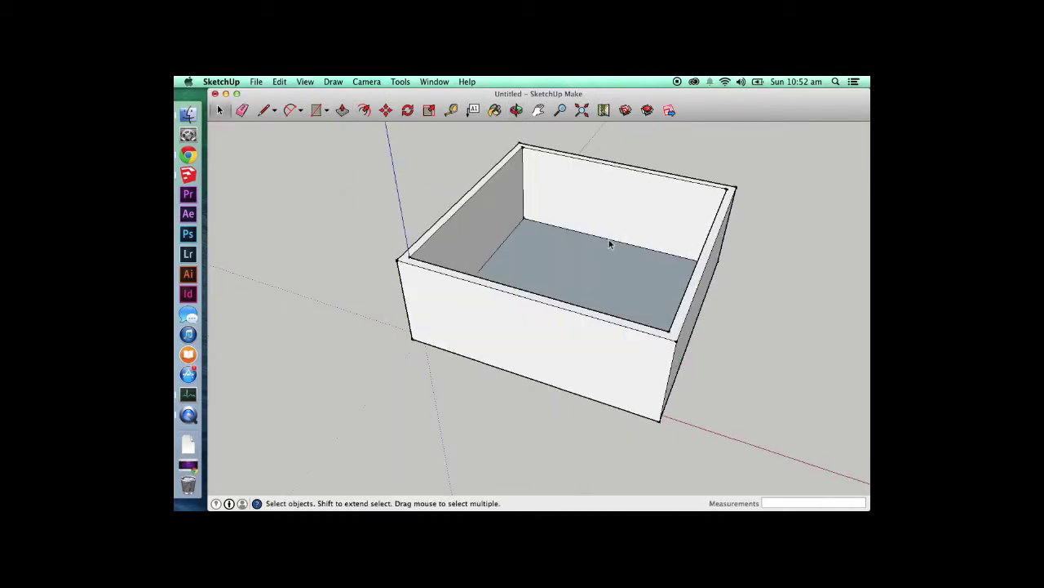
{"action": "key", "text": "Delete"}
{"action": "triple_click", "coordinate": [574, 328]}
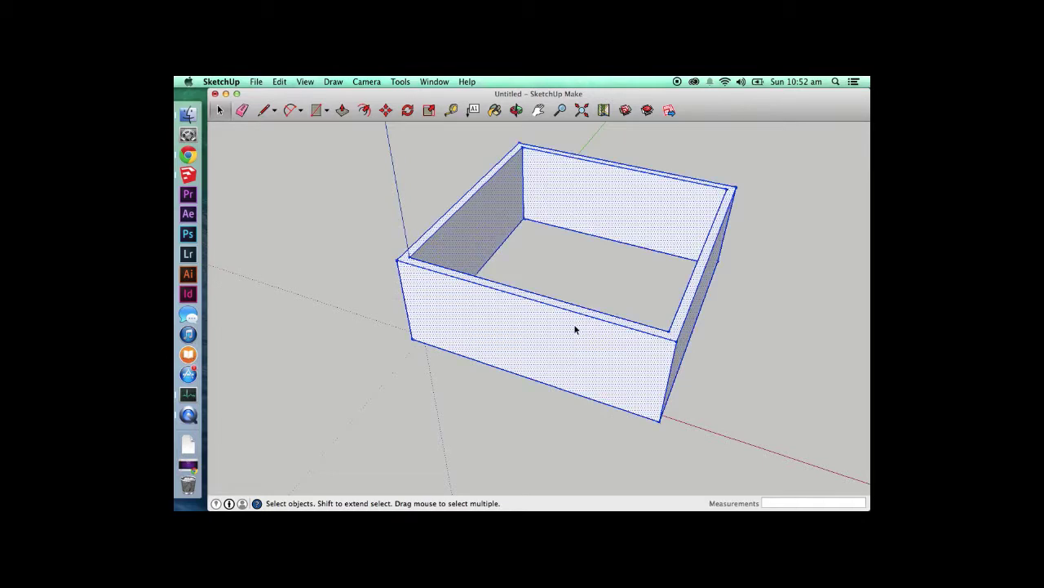
{"action": "right_click", "coordinate": [574, 328]}
{"action": "left_click", "coordinate": [607, 406]}
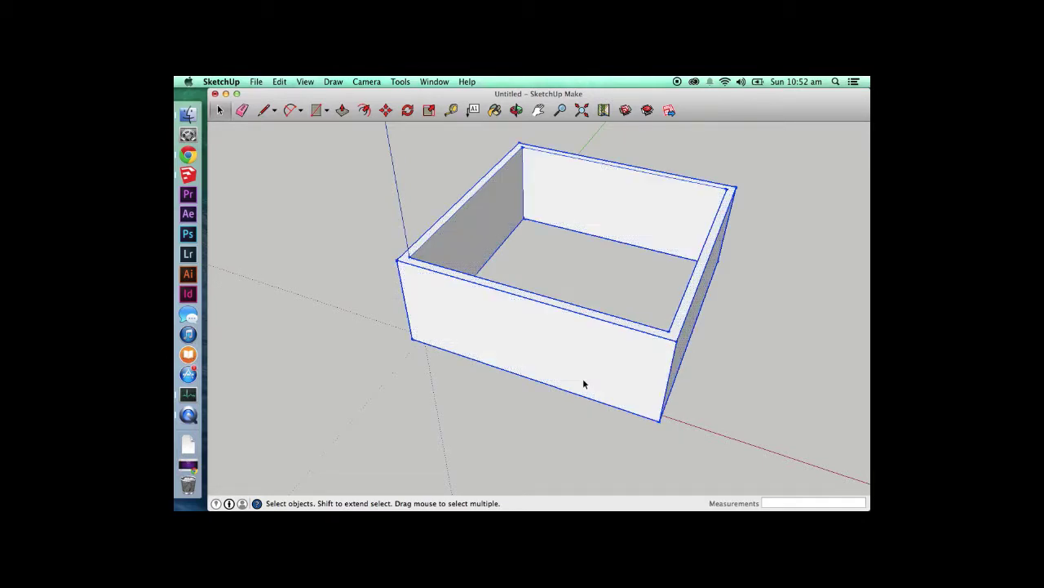
- Inside the wall group, draw a 2300 mm vertical line up the front wall and a horizontal line from its upper end for an opening
{"action": "key", "text": "l"}
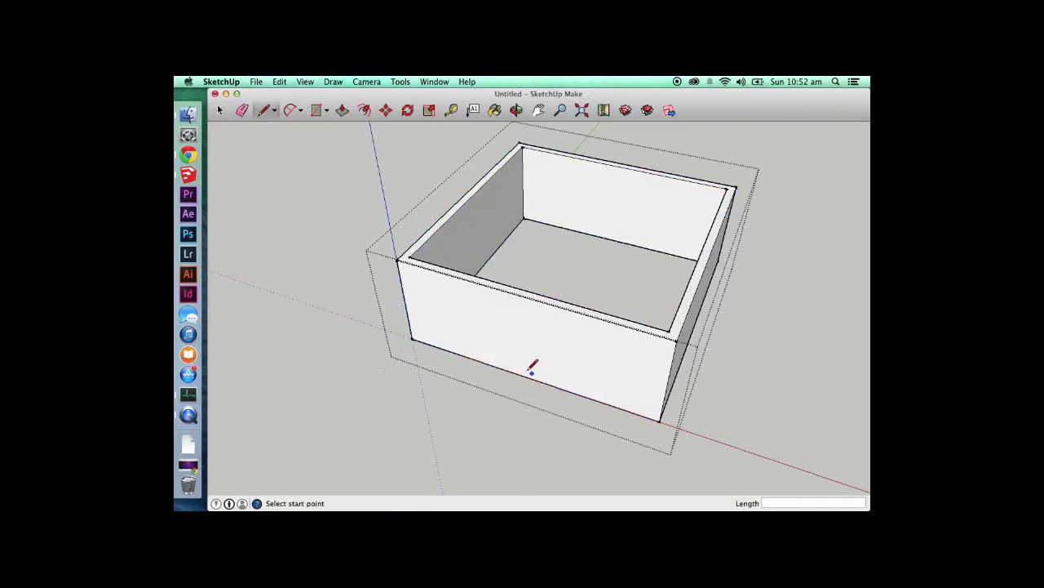
{"action": "left_click", "coordinate": [527, 375]}
{"action": "type", "text": "2300"}
{"action": "key", "text": "Return"}
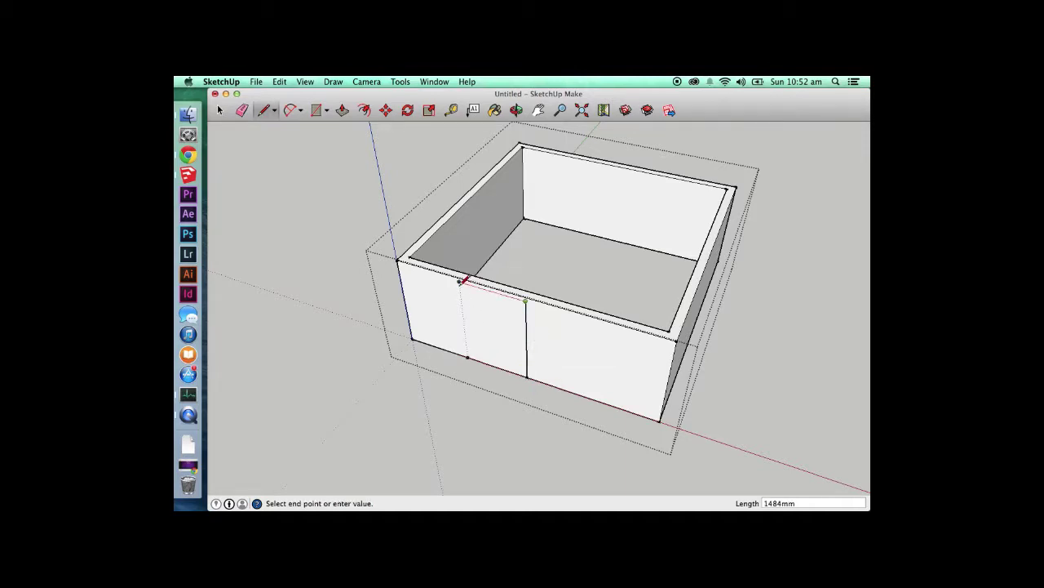
{"action": "type", "text": "5"}
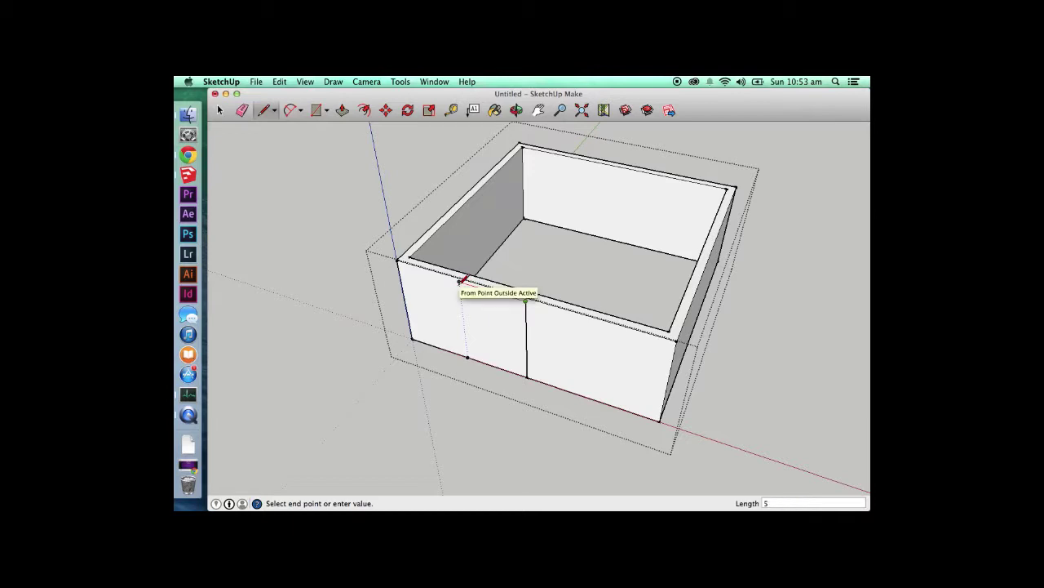
{"action": "type", "text": "500"}
{"action": "key", "text": "Return"}
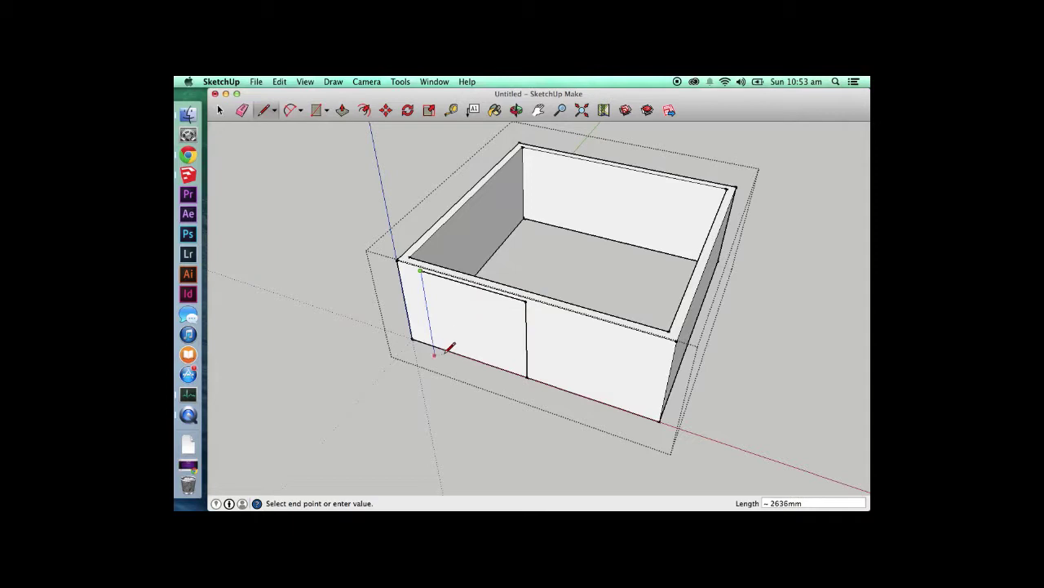
- Try to push the opening's face back through the front wall
{"action": "key", "text": "space"}
{"action": "key", "text": "p"}
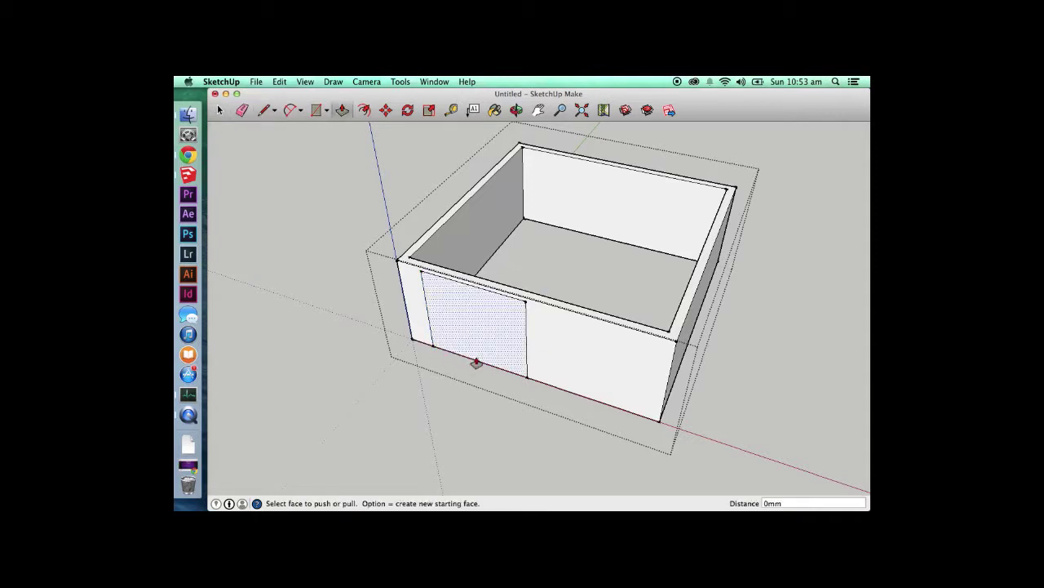
{"action": "left_click", "coordinate": [478, 359]}
{"action": "key", "text": "super+z"}
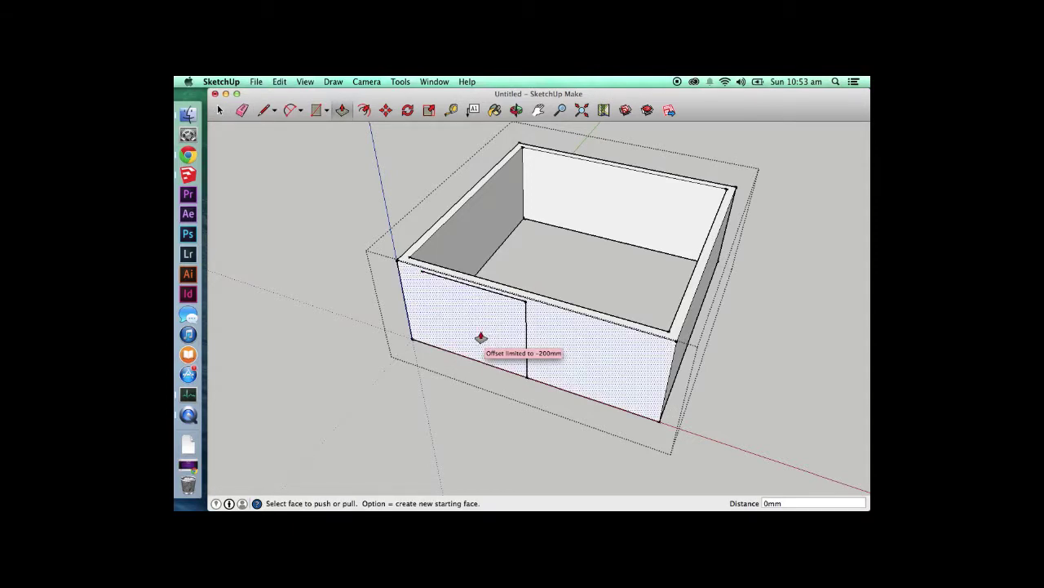
{"action": "left_click", "coordinate": [480, 337]}
- Draw the opening's missing vertical edge and push the enclosed face through the front wall's full thickness
{"action": "key", "text": "l"}
{"action": "left_click", "coordinate": [424, 270]}
{"action": "left_click", "coordinate": [432, 345]}
{"action": "key", "text": "space"}
{"action": "key", "text": "p"}
{"action": "left_click_drag", "start_coordinate": [482, 346], "coordinate": [529, 298]}
- Widen the front opening by pushing its side face 2500 mm, and close the group
{"action": "key", "text": "space"}
{"action": "middle_click_drag", "start_coordinate": [501, 324], "coordinate": [750, 324]}
{"action": "key", "text": "p"}
{"action": "left_click_drag", "start_coordinate": [607, 326], "coordinate": [679, 323]}
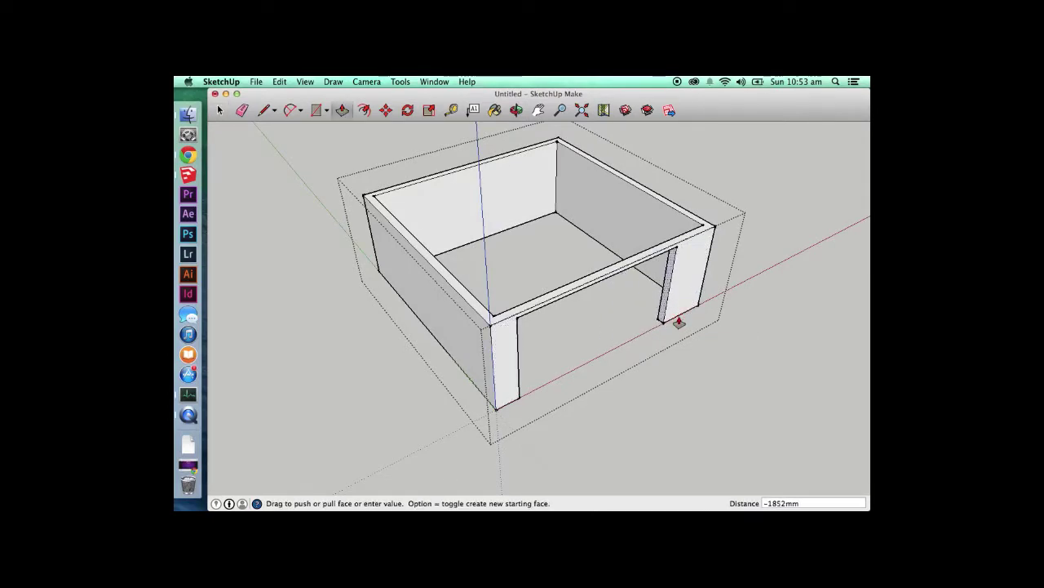
{"action": "type", "text": "2500"}
{"action": "key", "text": "Return"}
{"action": "key", "text": "space"}
{"action": "left_click", "coordinate": [700, 349]}
- Try to pull the walls' top face up about 158 mm inside the group
{"action": "key", "text": "o"}
{"action": "left_click_drag", "start_coordinate": [700, 348], "coordinate": [676, 267]}
{"action": "scroll", "coordinate": [641, 329], "scroll_direction": "up", "scroll_amount": 2}
{"action": "scroll", "coordinate": [620, 386], "scroll_direction": "up", "scroll_amount": 3}
{"action": "key", "text": "space"}
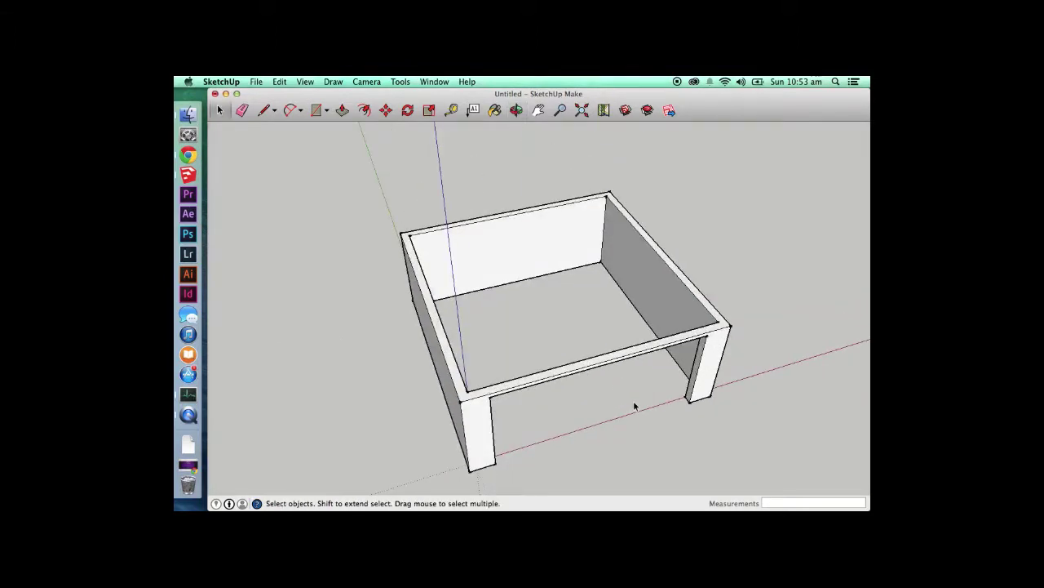
{"action": "left_click", "coordinate": [704, 383]}
{"action": "key", "text": "p"}
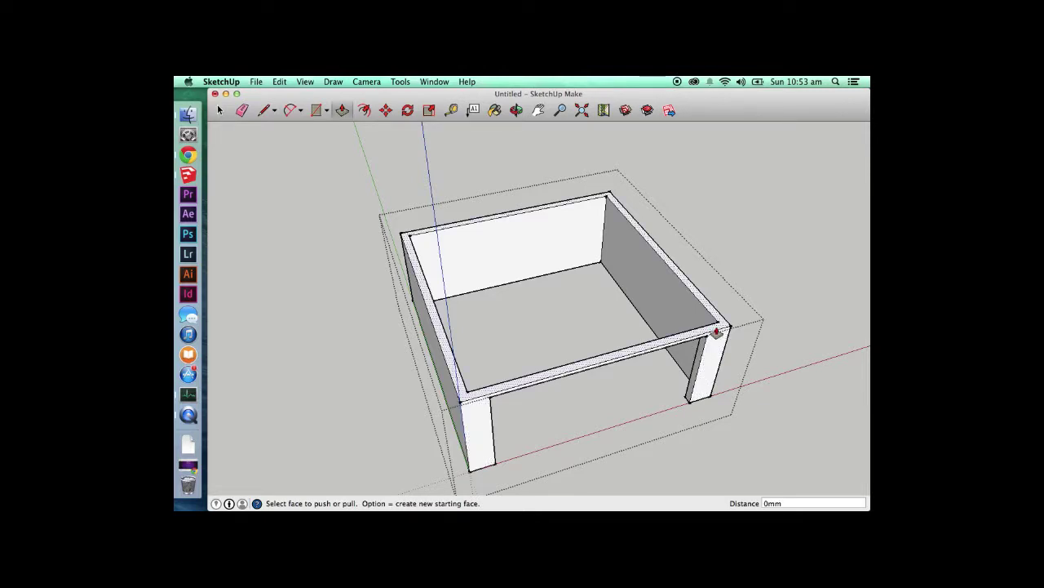
{"action": "left_click_drag", "start_coordinate": [716, 331], "coordinate": [719, 327]}
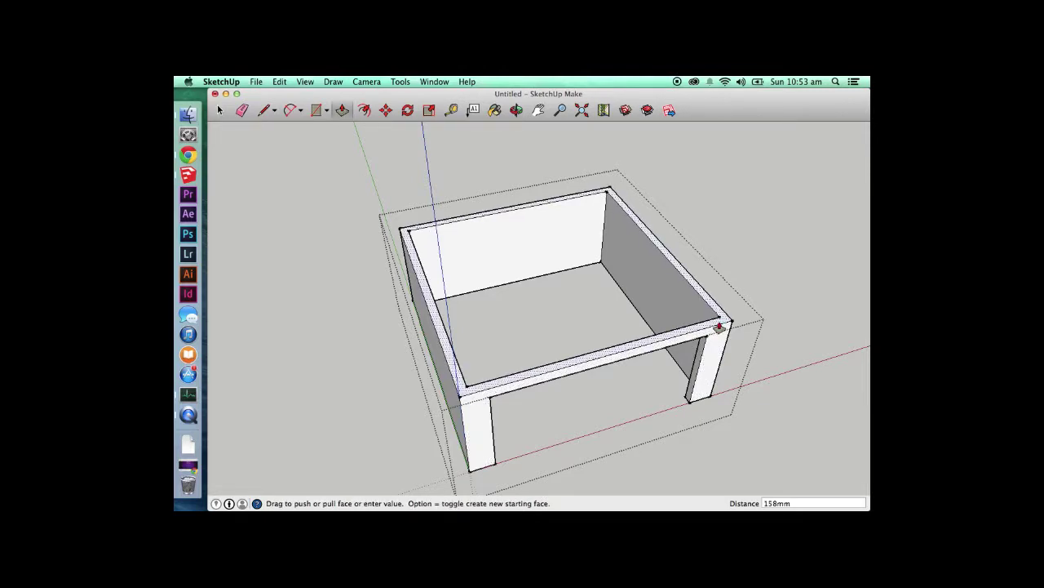
{"action": "key", "text": "space"}
{"action": "left_click", "coordinate": [754, 377]}
{"action": "key", "text": "l"}
{"action": "left_click", "coordinate": [745, 379]}
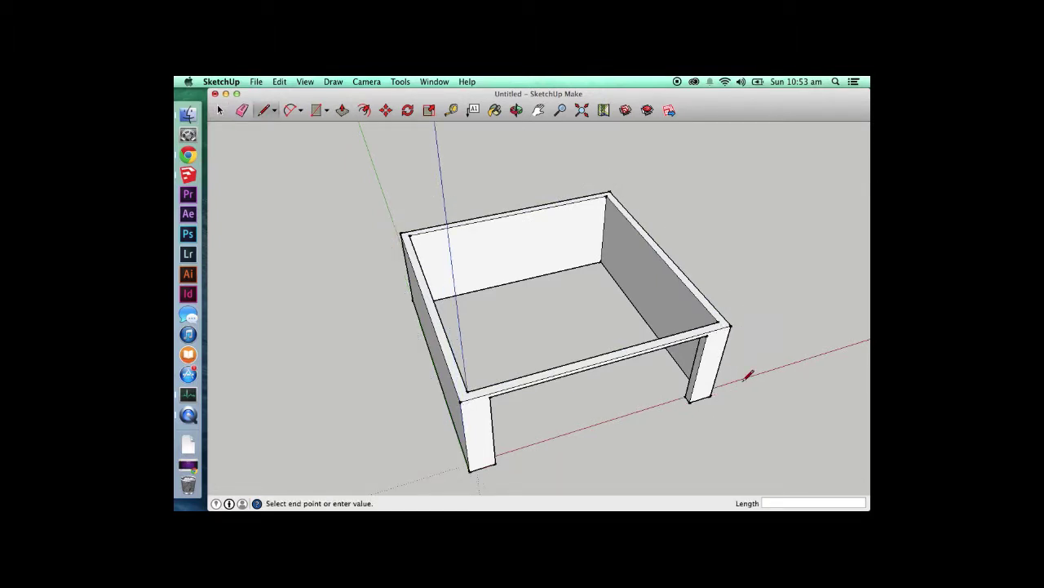
{"action": "left_click", "coordinate": [811, 357]}
{"action": "key", "text": "space"}
{"action": "key", "text": "r"}
{"action": "left_click", "coordinate": [779, 385]}
{"action": "key", "text": "Escape"}
{"action": "key", "text": "space"}
{"action": "key", "text": "c"}
{"action": "left_click", "coordinate": [758, 377]}
{"action": "key", "text": "space"}
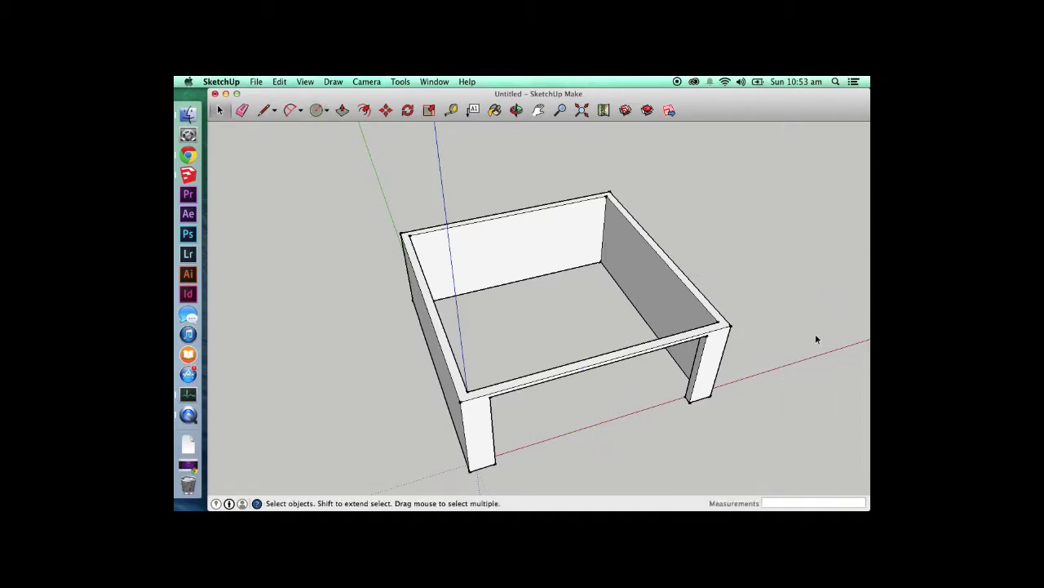
- Open the wall group and push the underside of the lintel over the front opening by 100 mm
{"action": "key", "text": "o"}
{"action": "left_click_drag", "start_coordinate": [758, 368], "coordinate": [737, 329]}
{"action": "key", "text": "z"}
{"action": "left_click_drag", "start_coordinate": [661, 374], "coordinate": [635, 426]}
{"action": "key", "text": "space"}
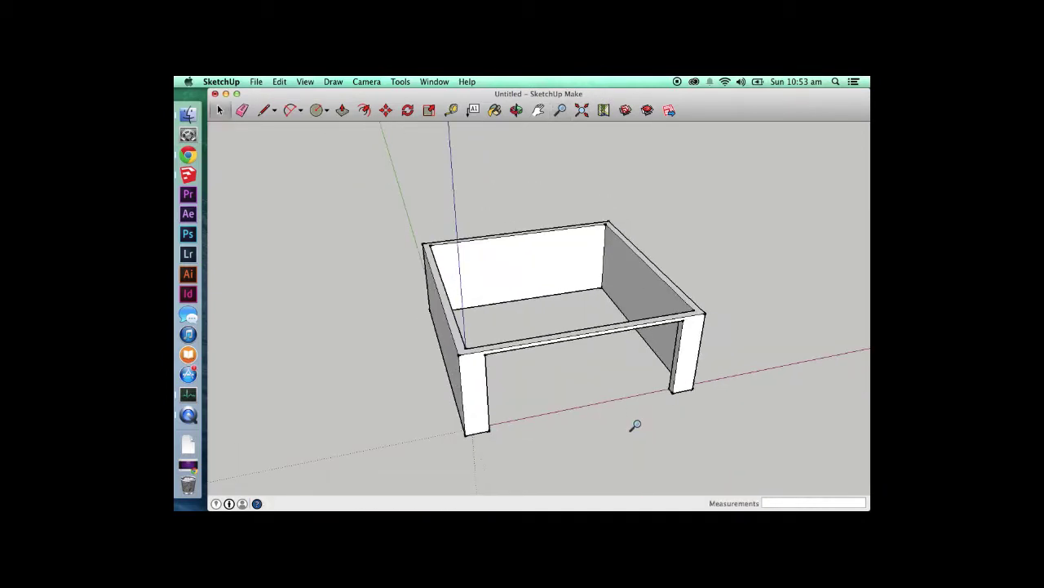
{"action": "triple_click", "coordinate": [690, 343]}
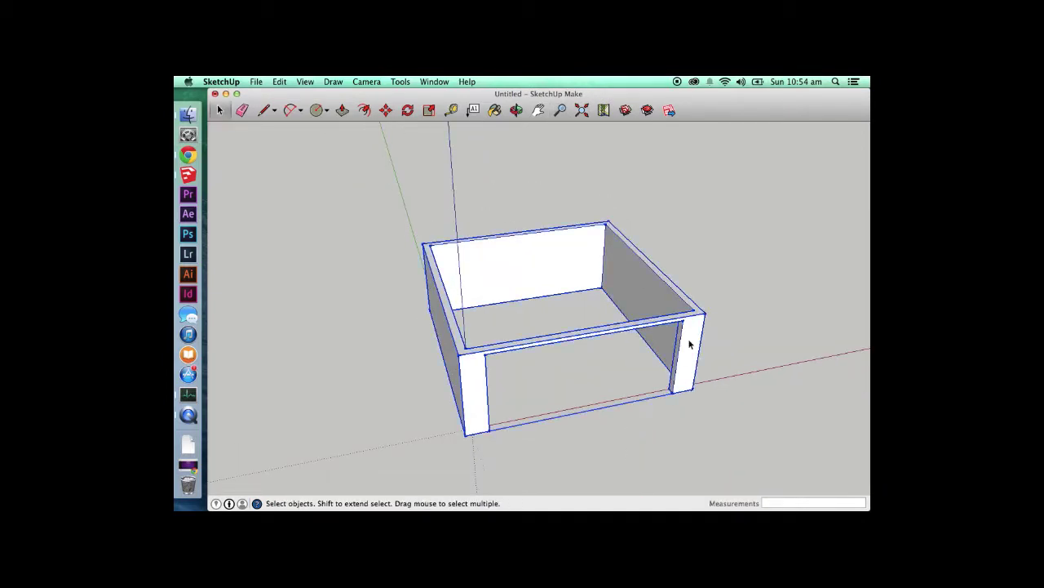
{"action": "key", "text": "super+g"}
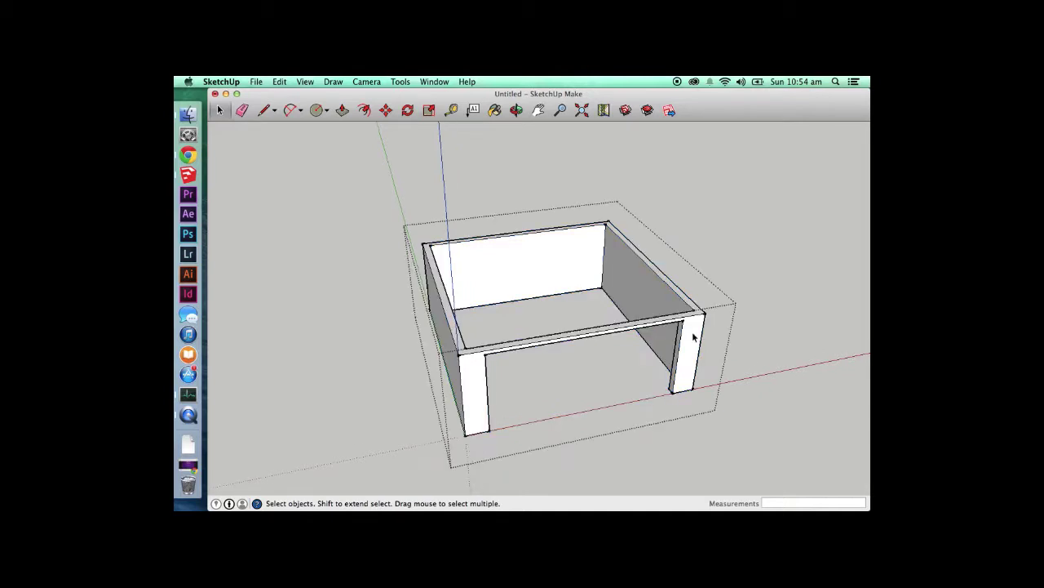
{"action": "key", "text": "o"}
{"action": "left_click_drag", "start_coordinate": [669, 350], "coordinate": [612, 221]}
{"action": "scroll", "coordinate": [611, 221], "scroll_direction": "up", "scroll_amount": 5}
{"action": "scroll", "coordinate": [612, 222], "scroll_direction": "down", "scroll_amount": 4}
{"action": "scroll", "coordinate": [611, 221], "scroll_direction": "up", "scroll_amount": 1}
{"action": "key", "text": "space"}
{"action": "key", "text": "p"}
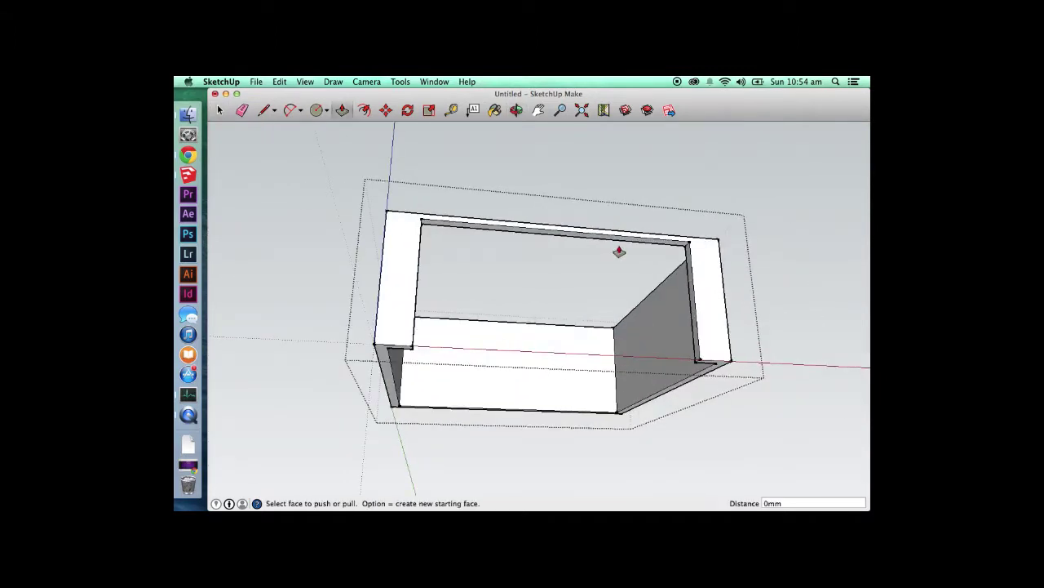
{"action": "type", "text": "100"}
{"action": "key", "text": "Return"}
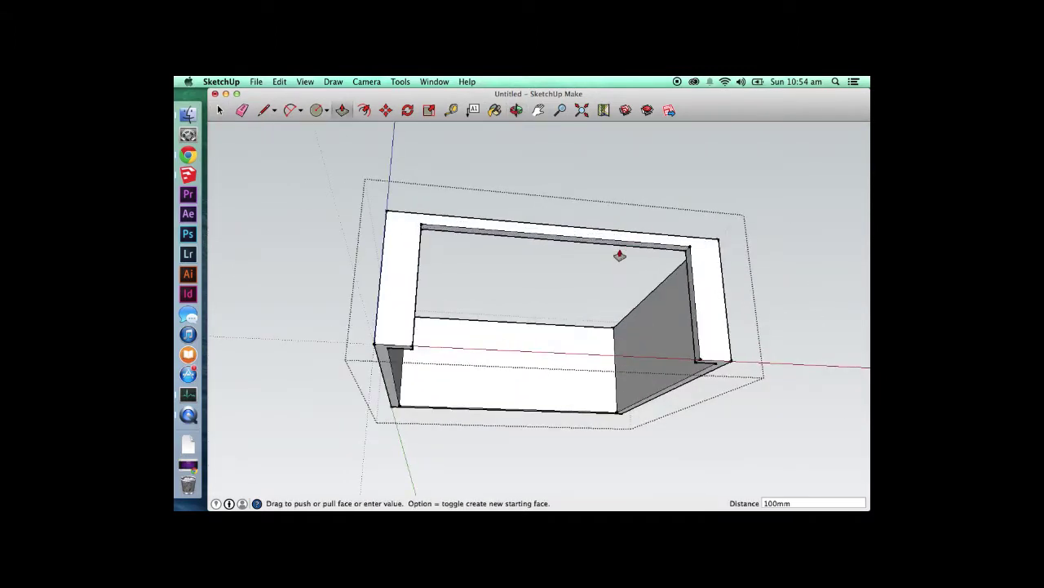
- Pull the walls' bottom face downward by 100 mm and close the group
{"action": "key", "text": "space"}
{"action": "key", "text": "p"}
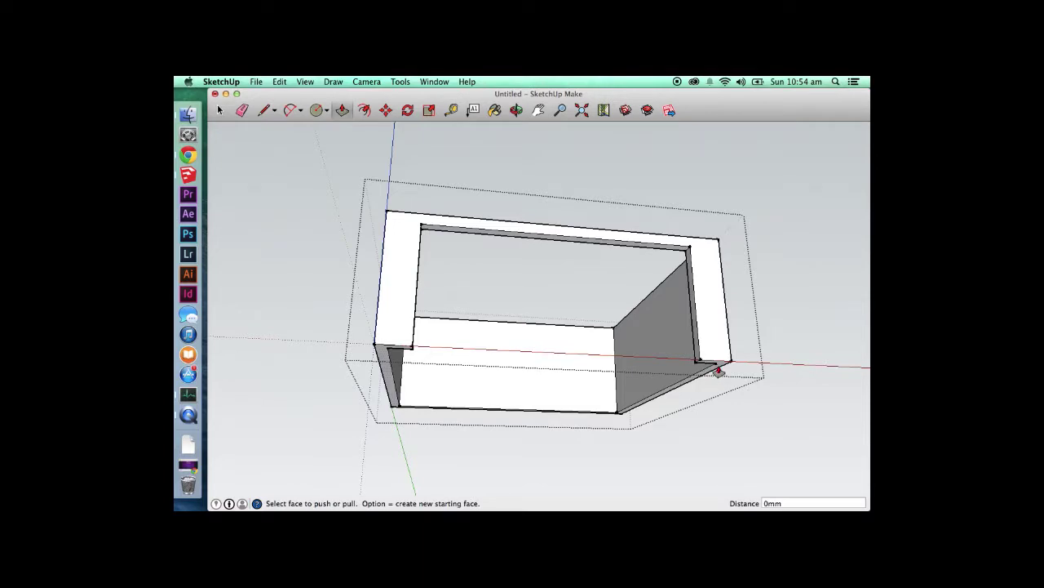
{"action": "left_click", "coordinate": [717, 369]}
{"action": "type", "text": "10"}
{"action": "key", "text": "Return"}
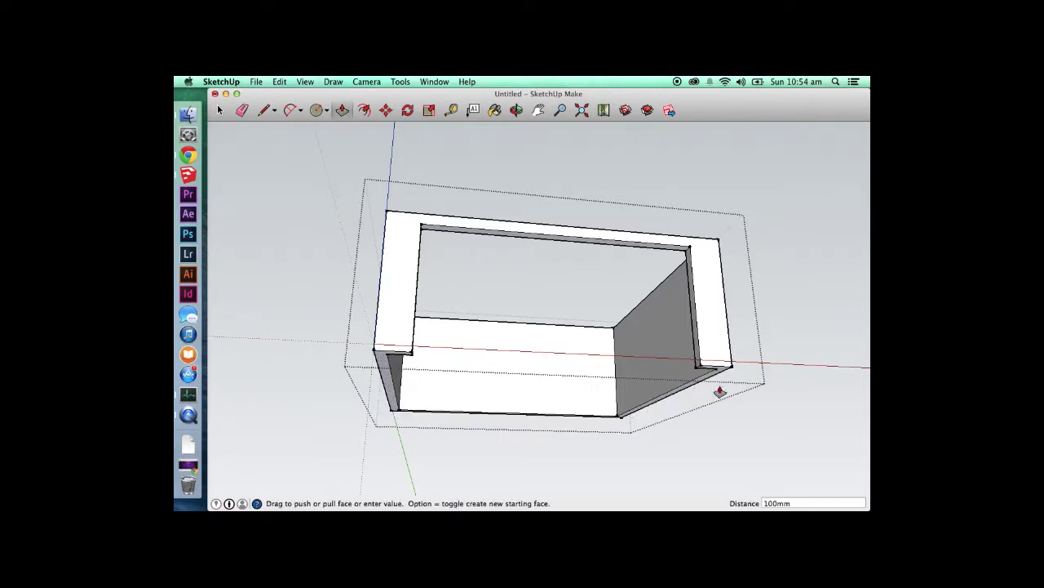
{"action": "key", "text": "space"}
{"action": "left_click", "coordinate": [752, 420]}
- Examine the wall structure and its front opening from both front corners
{"action": "key", "text": "o"}
{"action": "left_click_drag", "start_coordinate": [766, 270], "coordinate": [527, 324]}
{"action": "scroll", "coordinate": [527, 324], "scroll_direction": "down", "scroll_amount": 5}
{"action": "key", "text": "space"}
{"action": "scroll", "coordinate": [630, 411], "scroll_direction": "up", "scroll_amount": 3}
{"action": "scroll", "coordinate": [598, 390], "scroll_direction": "down", "scroll_amount": 2}
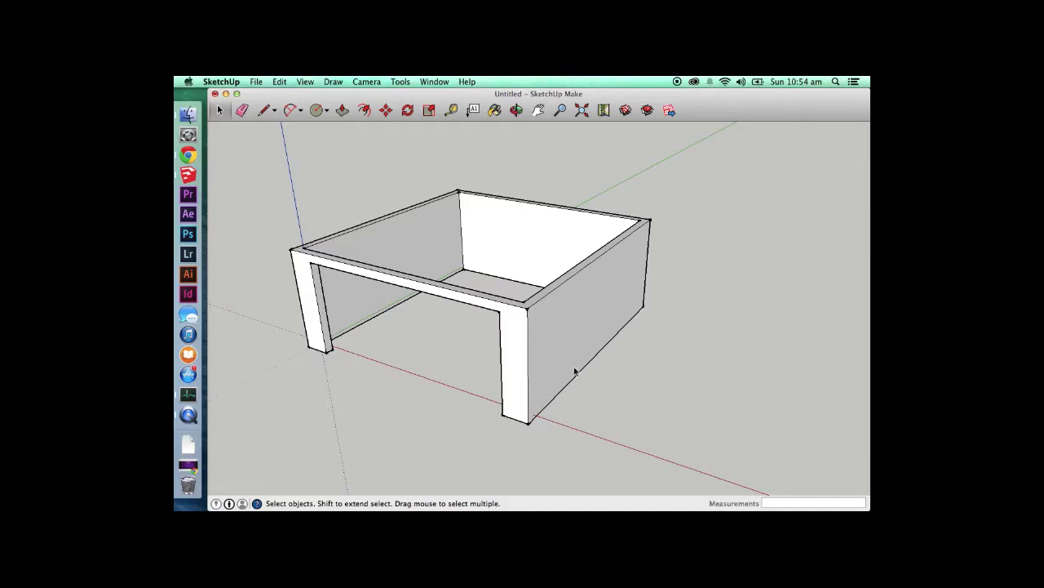
{"action": "scroll", "coordinate": [660, 380], "scroll_direction": "down", "scroll_amount": 2}
{"action": "scroll", "coordinate": [478, 402], "scroll_direction": "up", "scroll_amount": 2}
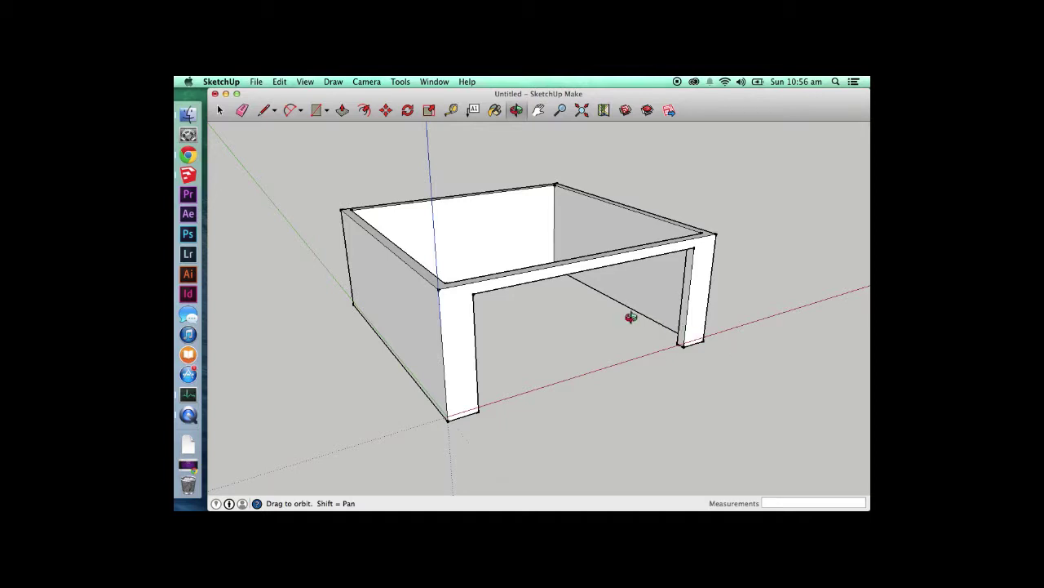
{"action": "scroll", "coordinate": [636, 298], "scroll_direction": "down", "scroll_amount": 2}
{"action": "key", "text": "space"}
{"action": "scroll", "coordinate": [451, 326], "scroll_direction": "up", "scroll_amount": 2}
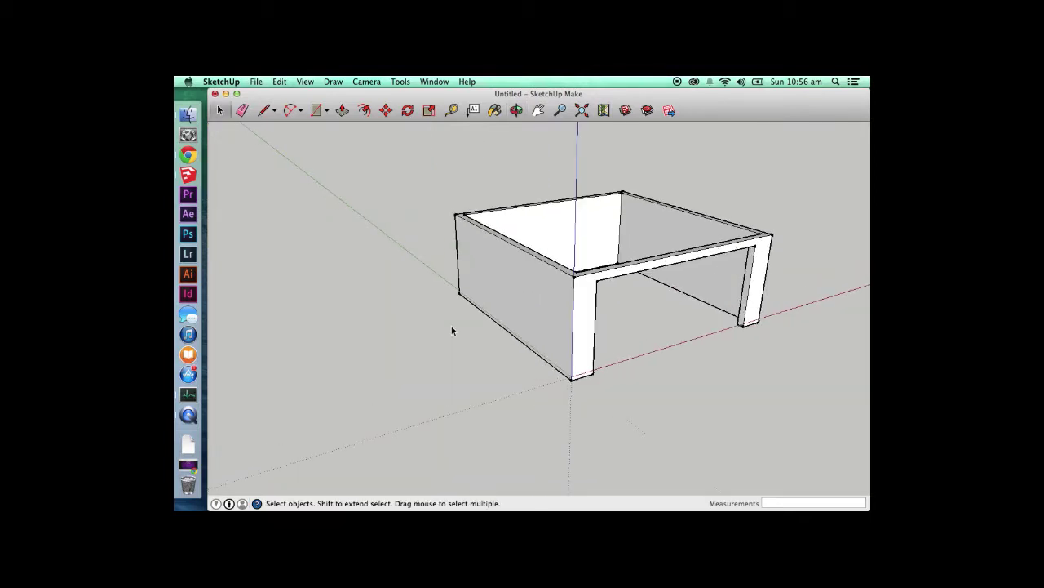
{"action": "key", "text": "l"}
{"action": "left_click", "coordinate": [571, 377]}
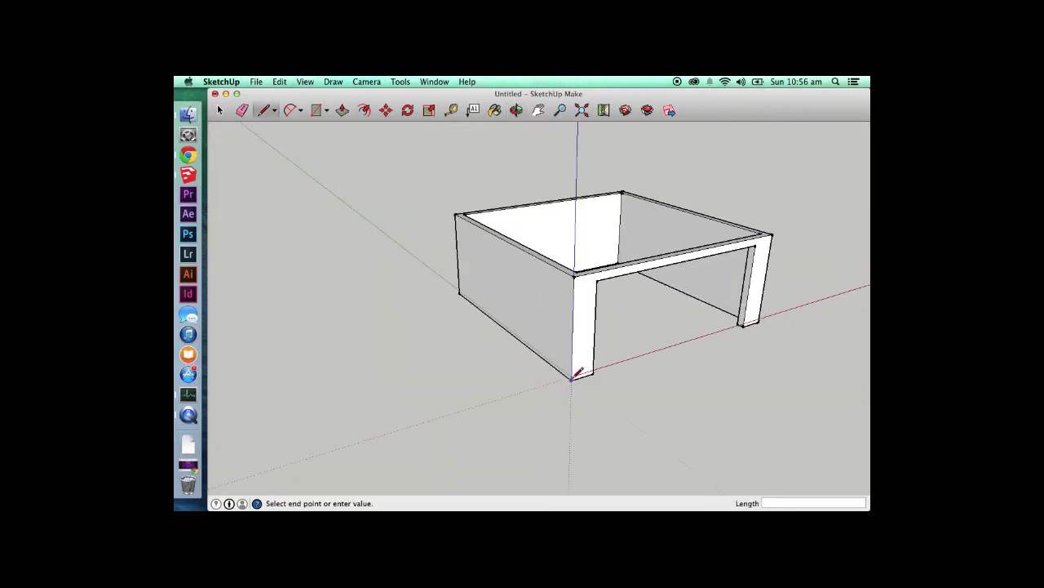
{"action": "key", "text": "space"}
- Inside the wall group, draw a 2000 mm line from the front corner at the origin along the side wall's bottom edge
{"action": "left_click", "coordinate": [552, 321]}
{"action": "key", "text": "l"}
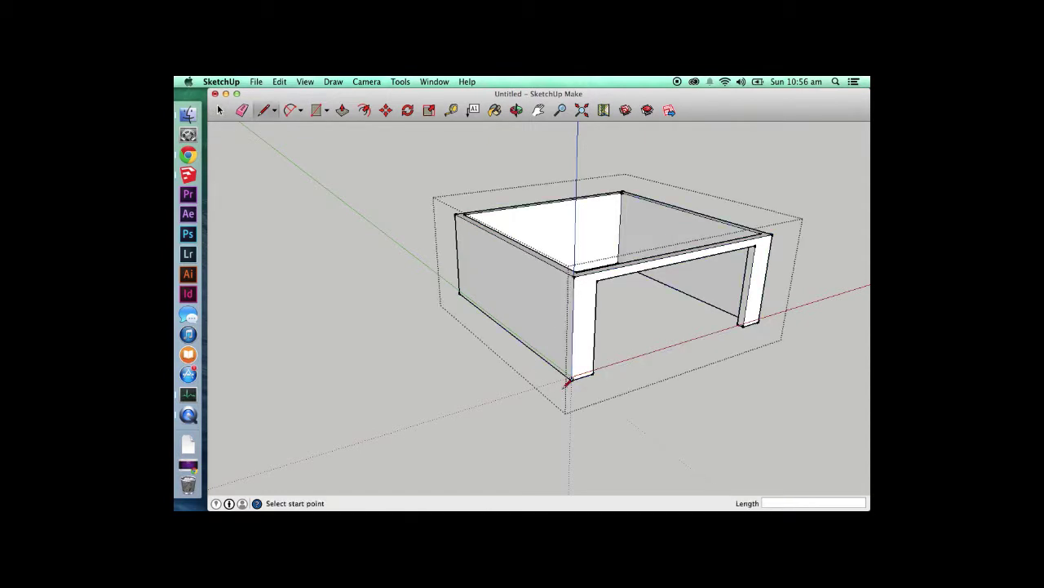
{"action": "left_click", "coordinate": [570, 378]}
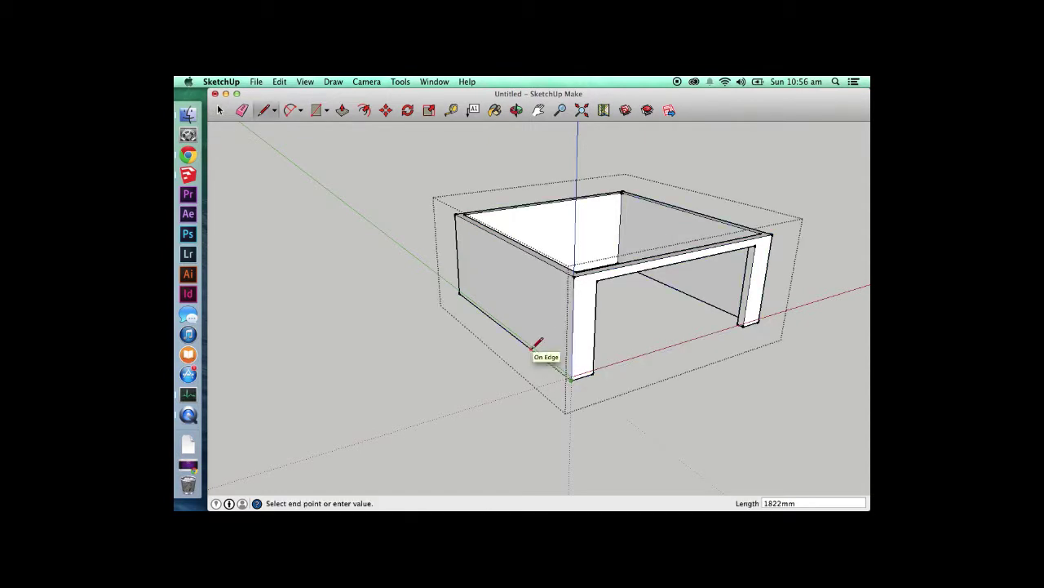
{"action": "type", "text": "2000"}
{"action": "key", "text": "Return"}
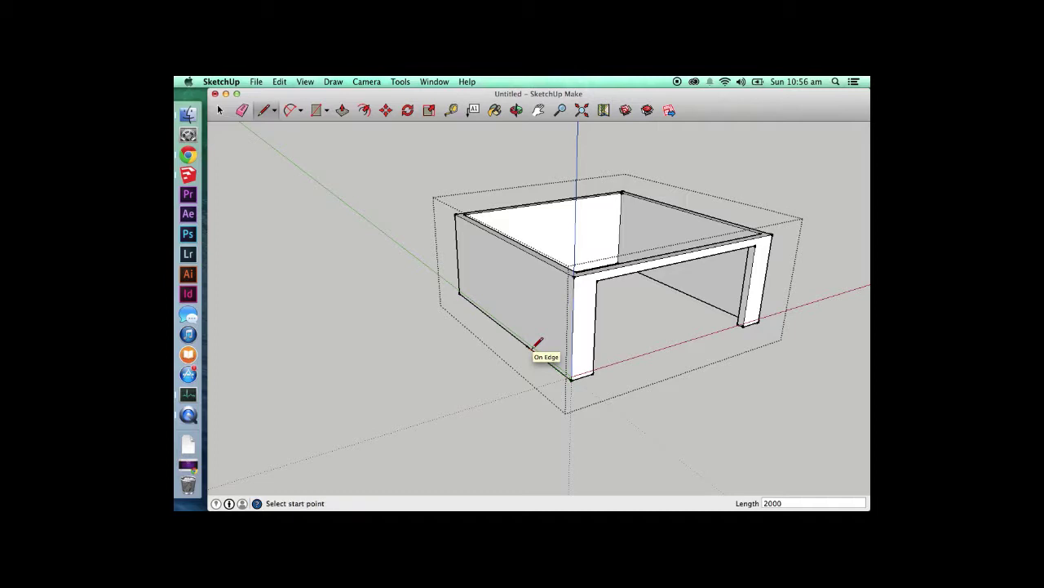
- From the 2000 mm mark on the side wall's bottom edge, draw a 1200 mm square outward against the wall
{"action": "left_click", "coordinate": [528, 345]}
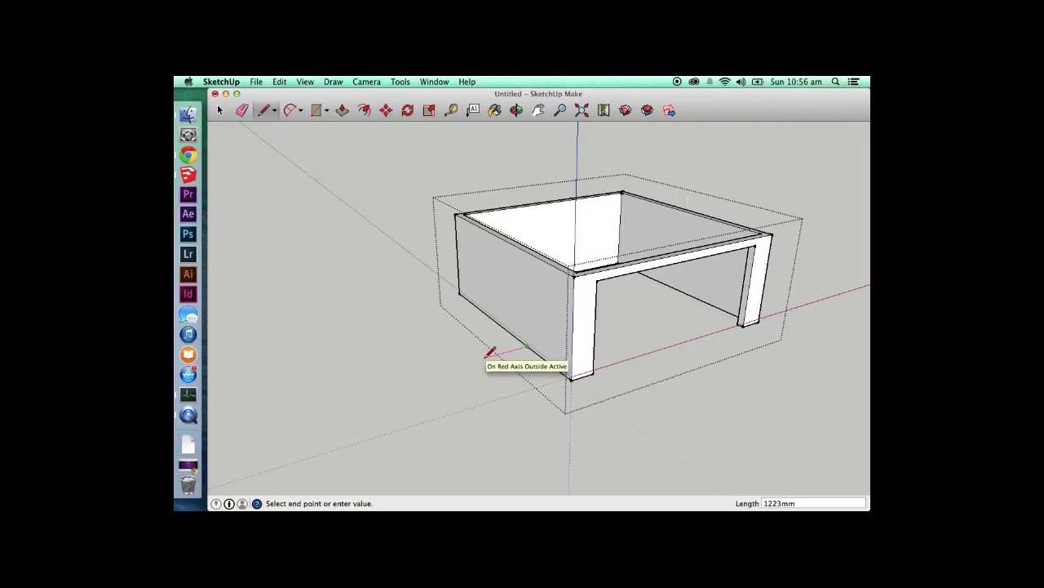
{"action": "type", "text": "1200"}
{"action": "key", "text": "Return"}
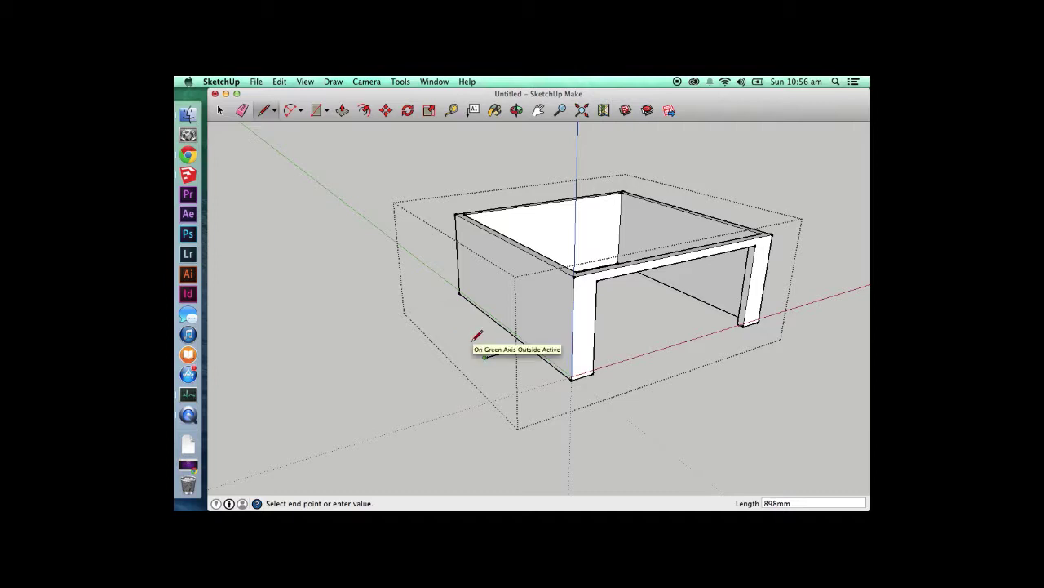
{"action": "type", "text": "1200"}
{"action": "key", "text": "Return"}
{"action": "left_click", "coordinate": [495, 330]}
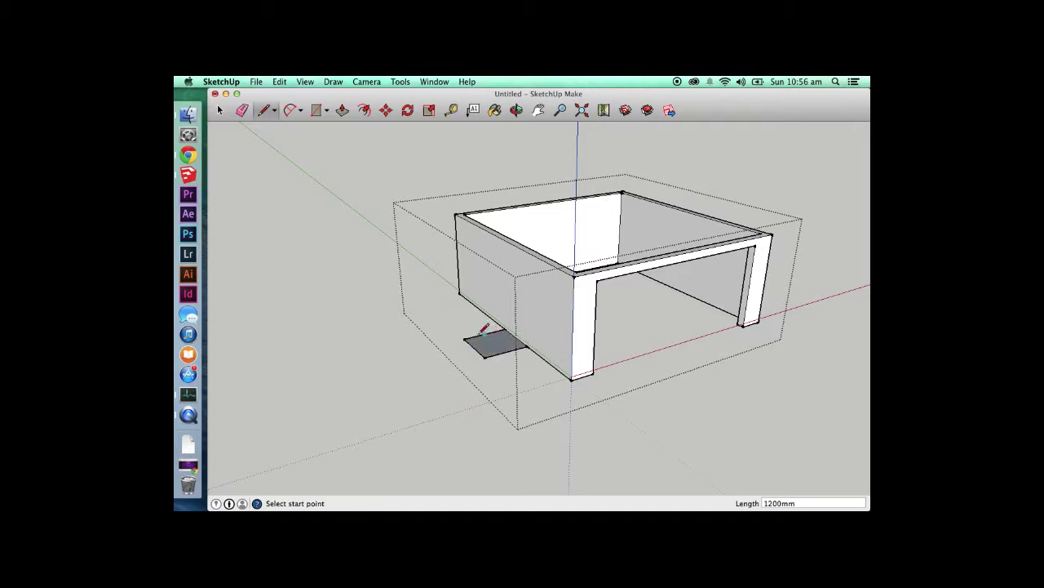
- Draw a 3000 mm line outward from the square's outer rear corner, then a line backward level with the wall's rear corner
{"action": "left_click", "coordinate": [464, 340]}
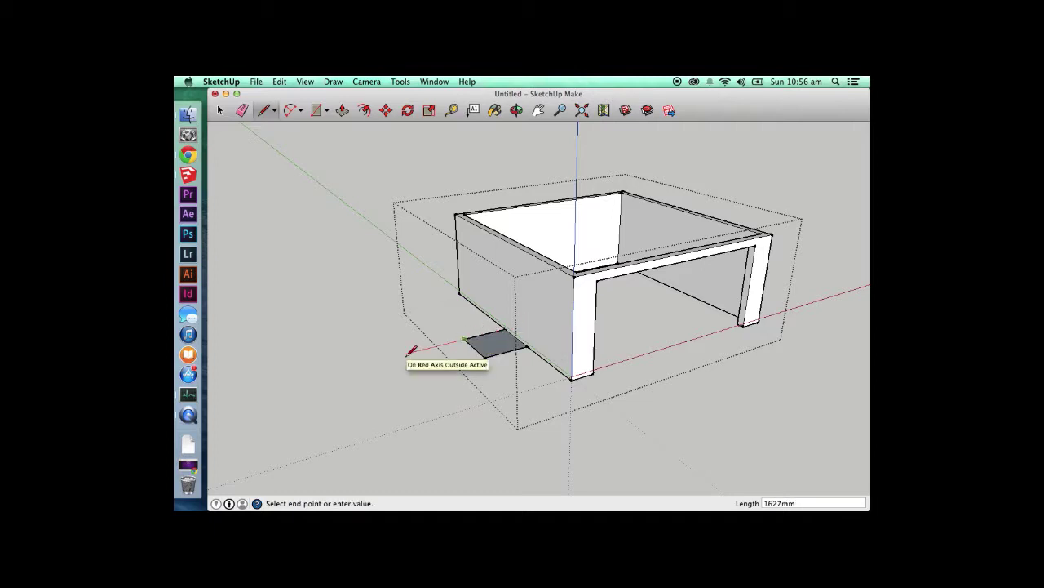
{"action": "type", "text": "3000"}
{"action": "key", "text": "Return"}
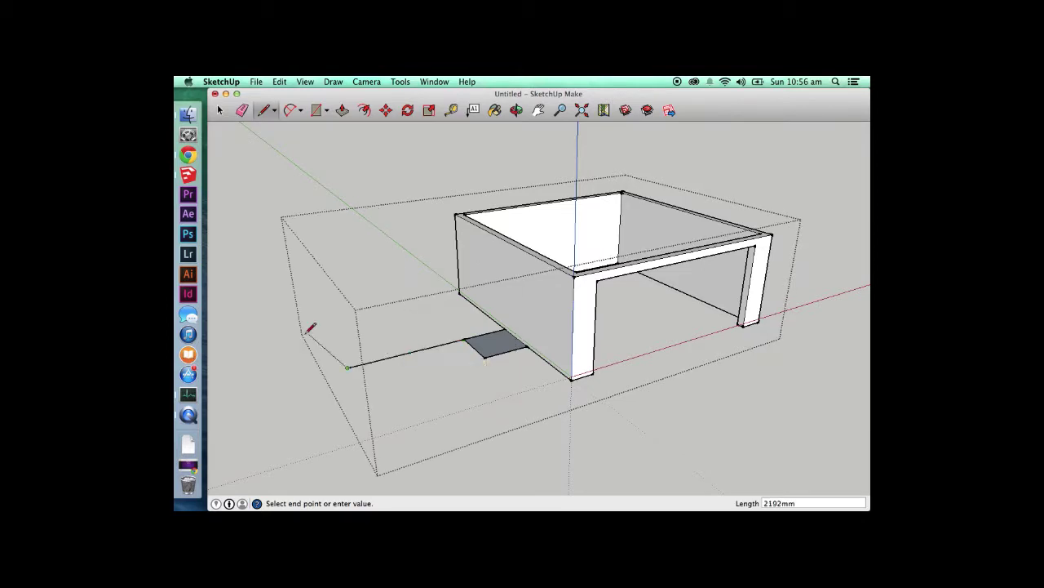
{"action": "left_click", "coordinate": [463, 292]}
{"action": "key", "text": "space"}
{"action": "middle_click_drag", "start_coordinate": [462, 296], "coordinate": [659, 210]}
{"action": "scroll", "coordinate": [514, 279], "scroll_direction": "up", "scroll_amount": 3}
{"action": "key", "text": "space"}
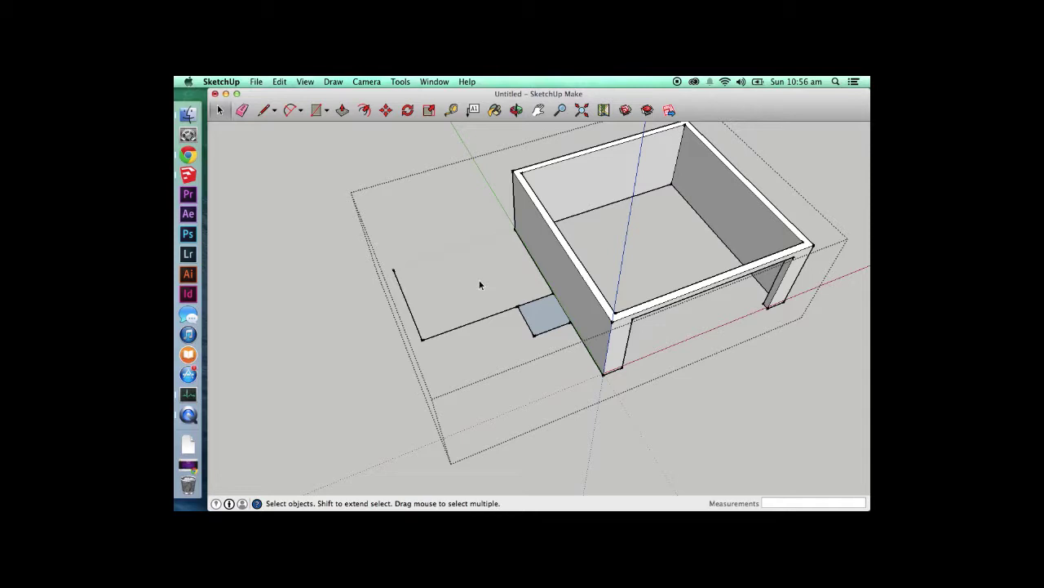
{"action": "scroll", "coordinate": [480, 277], "scroll_direction": "down", "scroll_amount": 2}
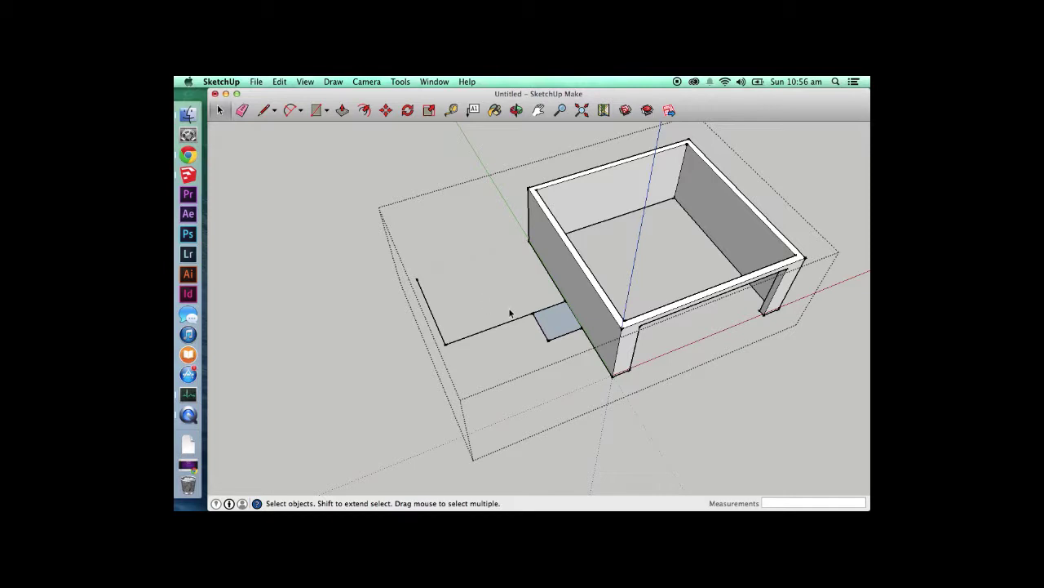
- Draw the remaining two edges from the square's outer rear corner to close the 3000 mm wide rectangle
{"action": "key", "text": "l"}
{"action": "left_click", "coordinate": [534, 312]}
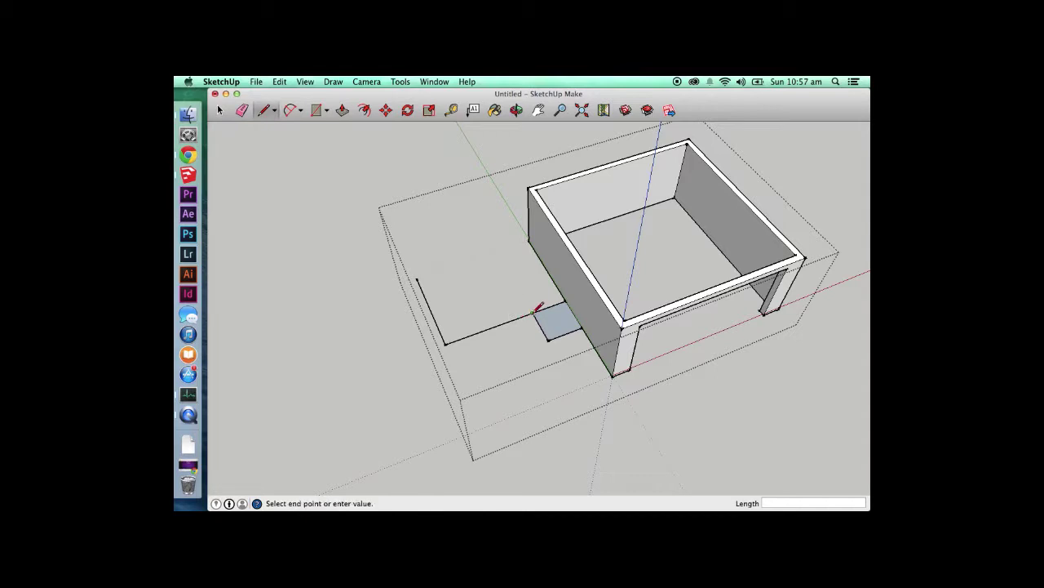
{"action": "type", "text": "3000mm"}
{"action": "key", "text": "Return"}
{"action": "left_click", "coordinate": [417, 279]}
{"action": "key", "text": "space"}
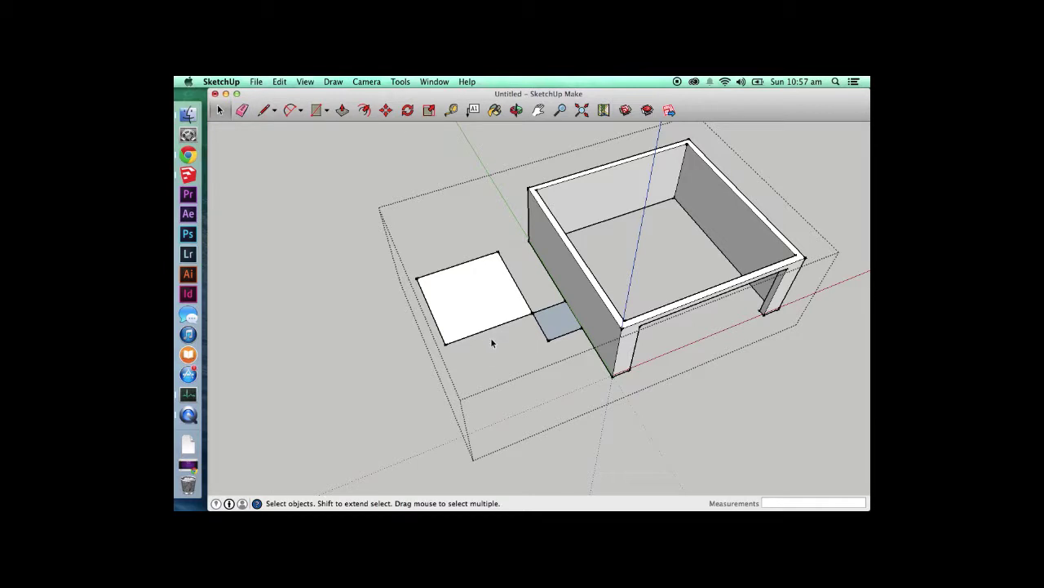
- Check the SketchUp version information, close its window and reopen the wall group
{"action": "left_click", "coordinate": [222, 81]}
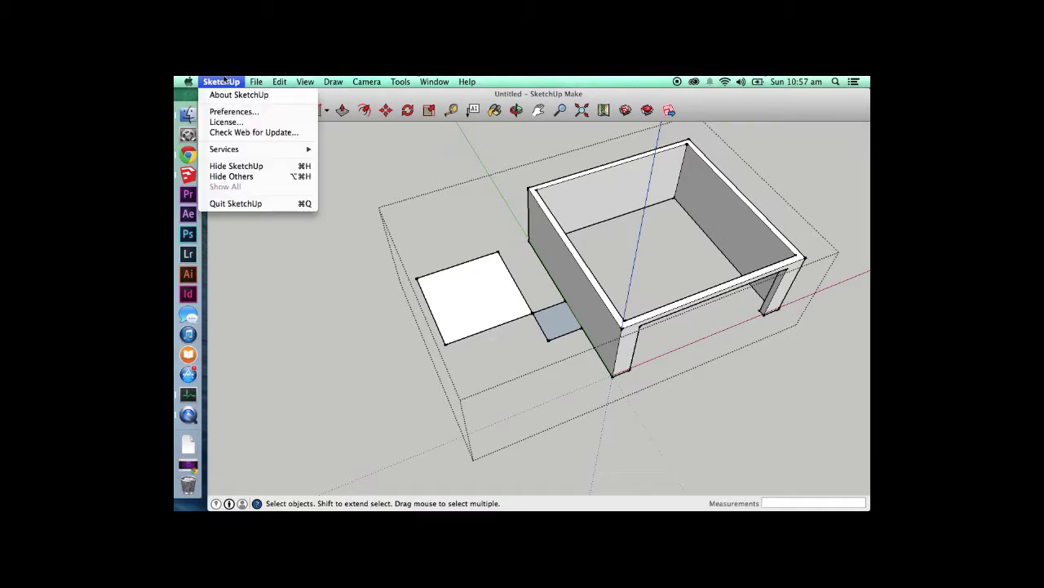
{"action": "left_click", "coordinate": [225, 80]}
{"action": "left_click", "coordinate": [225, 80]}
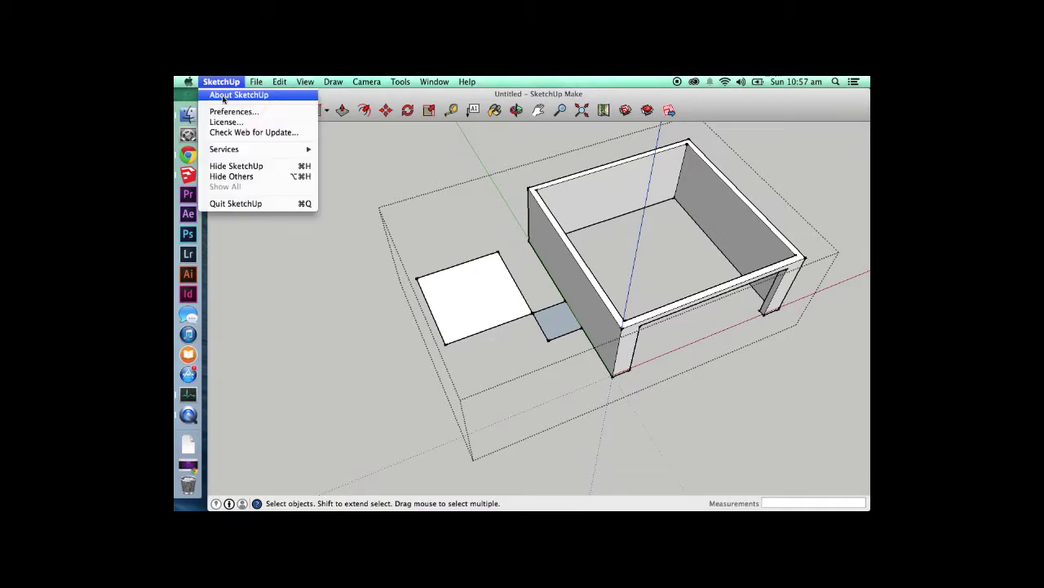
{"action": "left_click", "coordinate": [227, 95]}
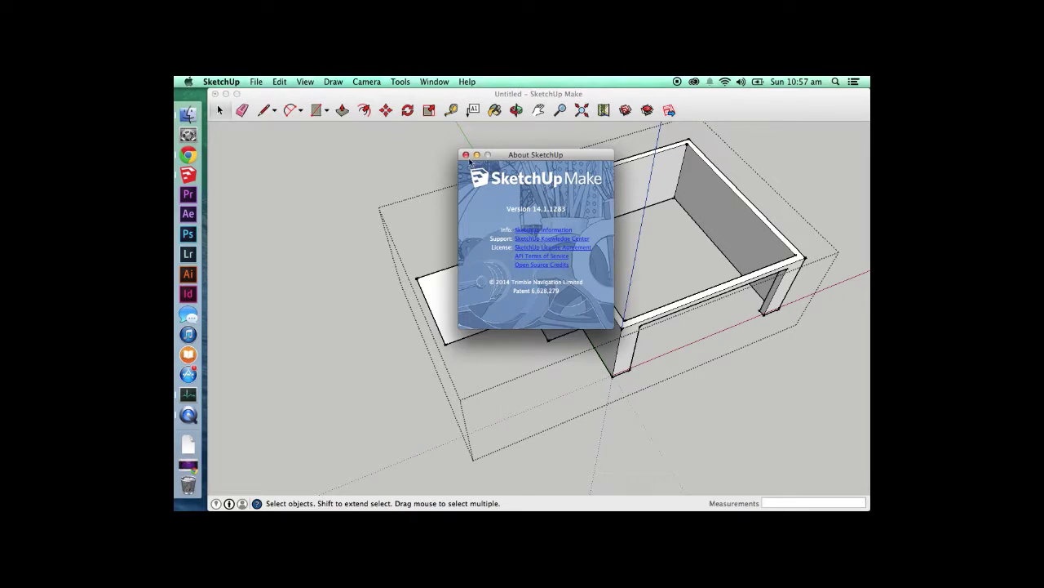
{"action": "left_click", "coordinate": [466, 155]}
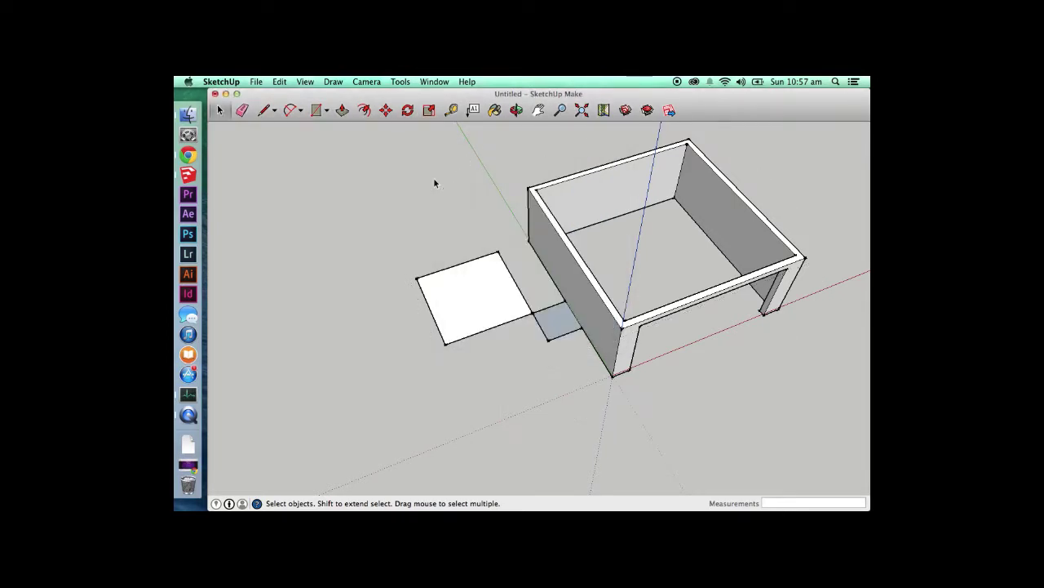
{"action": "double_click", "coordinate": [482, 321]}
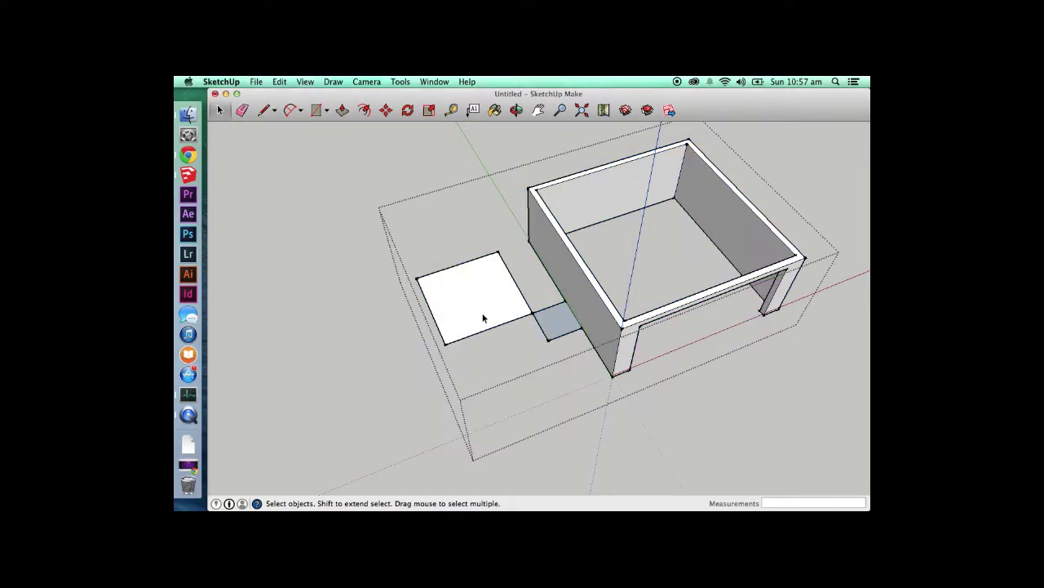
- Examine the file formats offered for import and cancel the import
{"action": "left_click", "coordinate": [256, 81]}
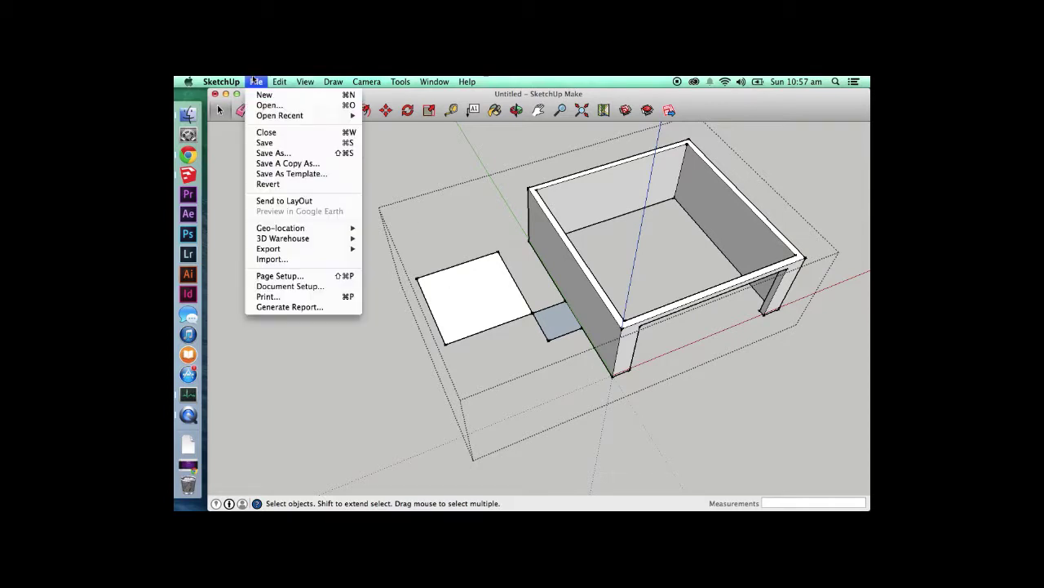
{"action": "left_click", "coordinate": [270, 260]}
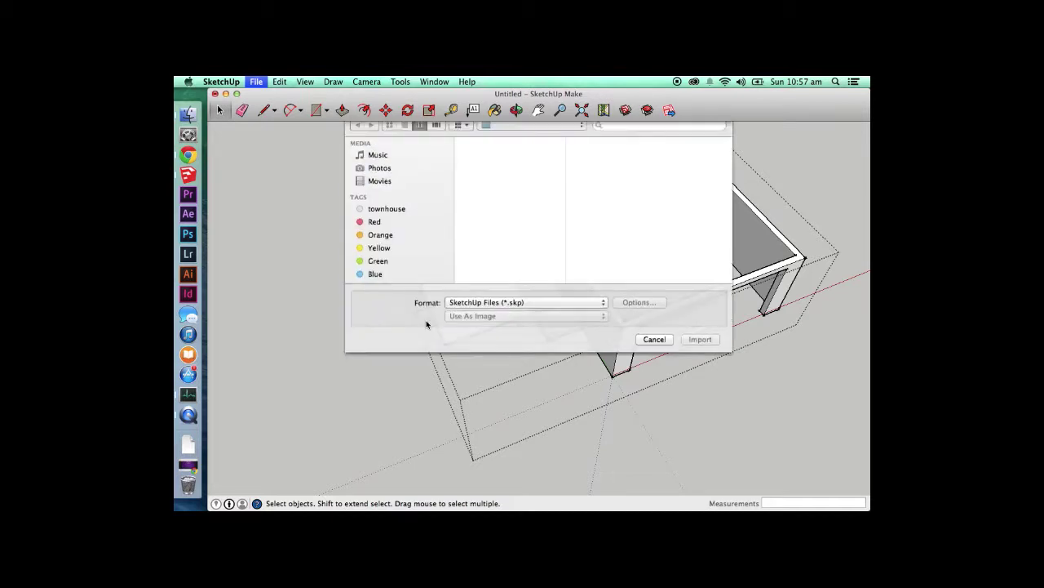
{"action": "left_click", "coordinate": [560, 313]}
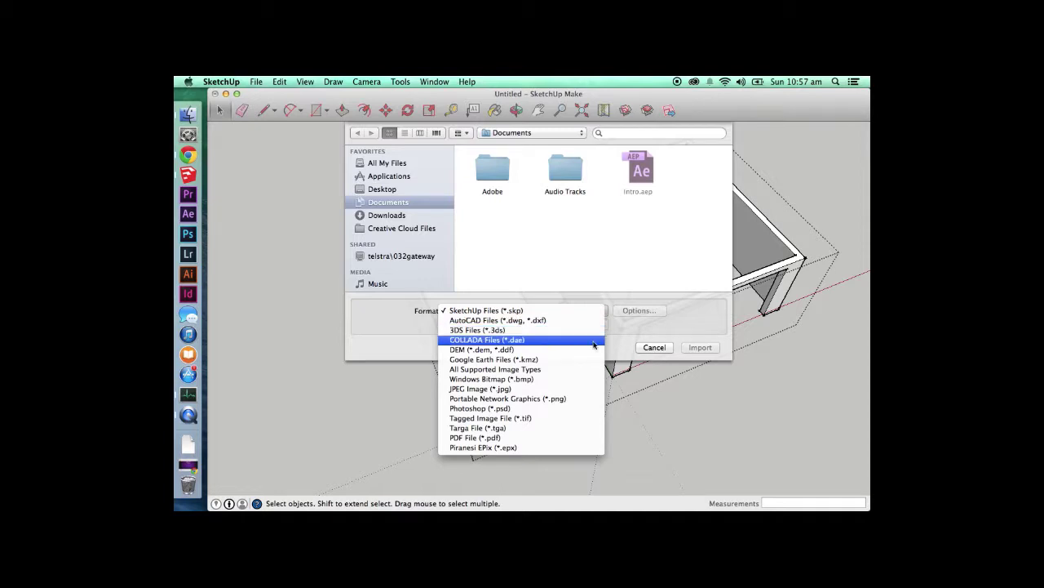
{"action": "left_click", "coordinate": [650, 350]}
{"action": "left_click", "coordinate": [652, 348]}
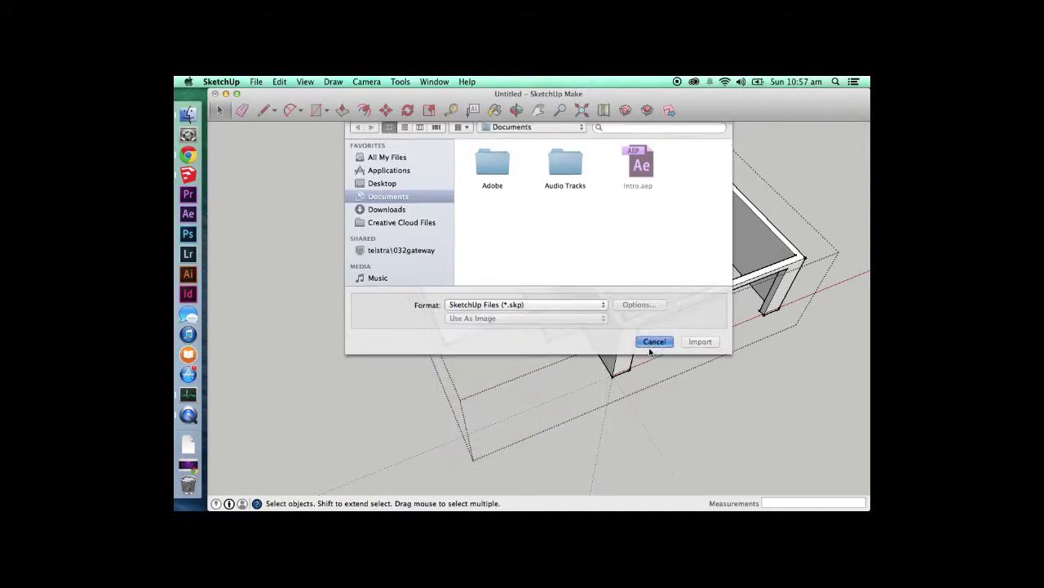
- Look at the program's version information once more and close it
{"action": "left_click", "coordinate": [219, 81]}
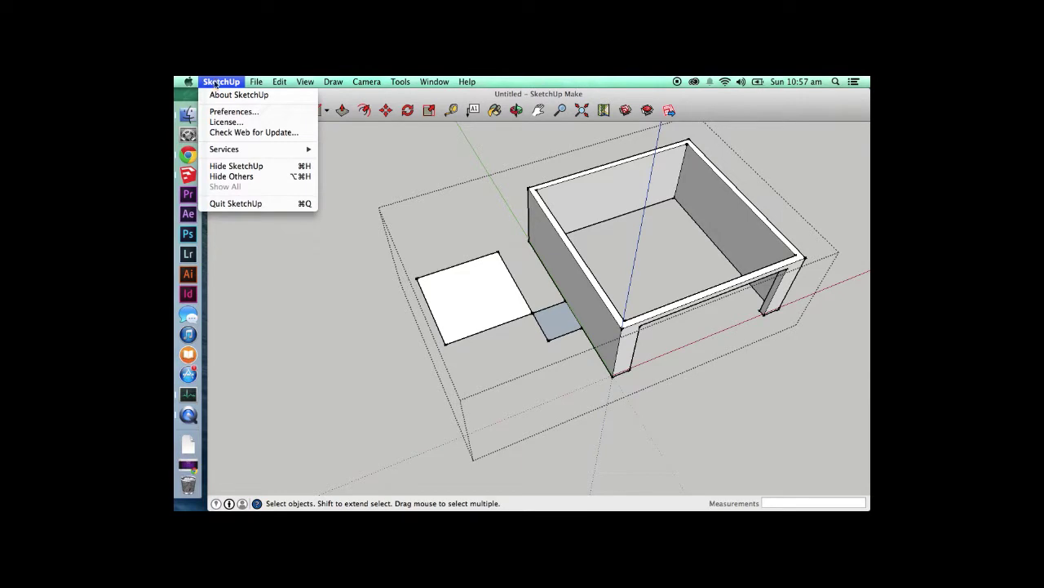
{"action": "left_click", "coordinate": [217, 94]}
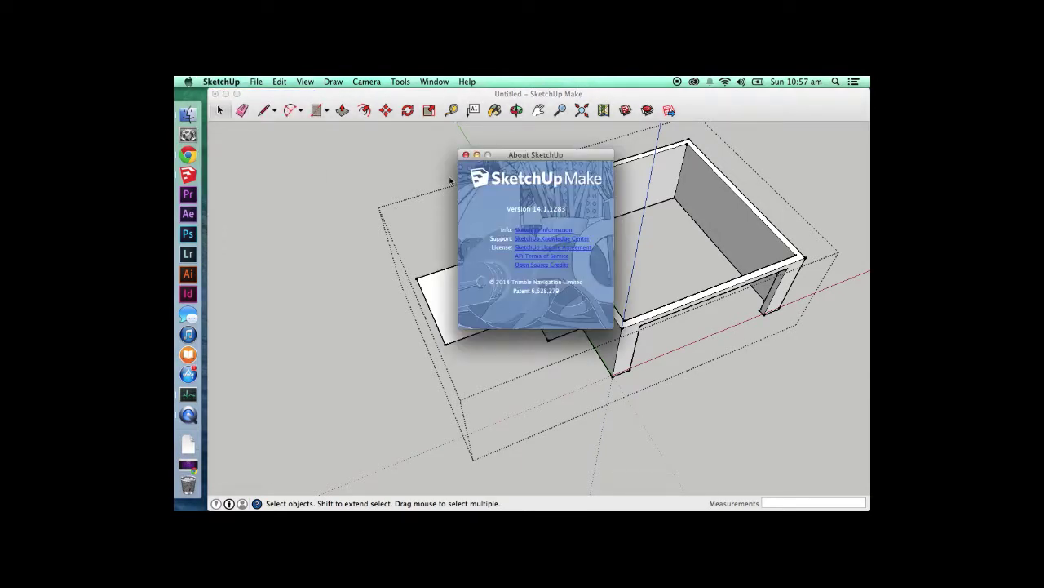
{"action": "left_click", "coordinate": [465, 155]}
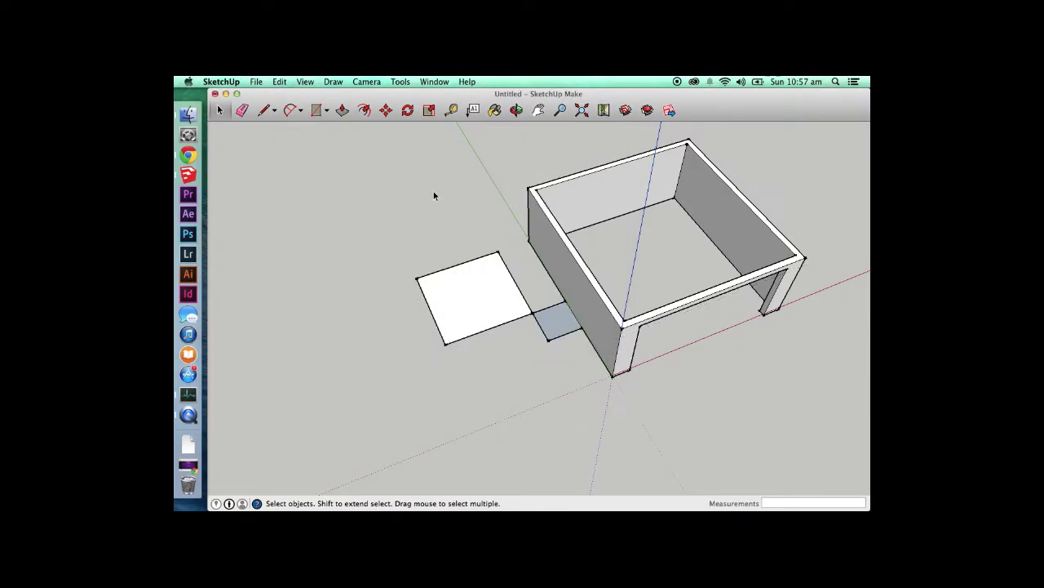
- Reopen the wall group and copy the large rectangle's front edge 200 mm inward
{"action": "double_click", "coordinate": [445, 298]}
{"action": "left_click", "coordinate": [430, 304]}
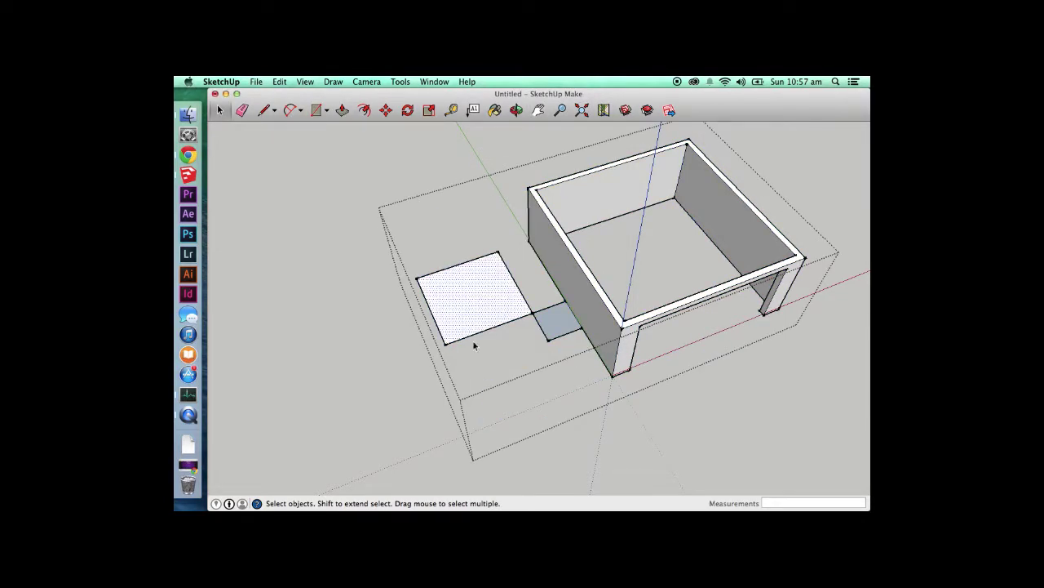
{"action": "left_click", "coordinate": [501, 324]}
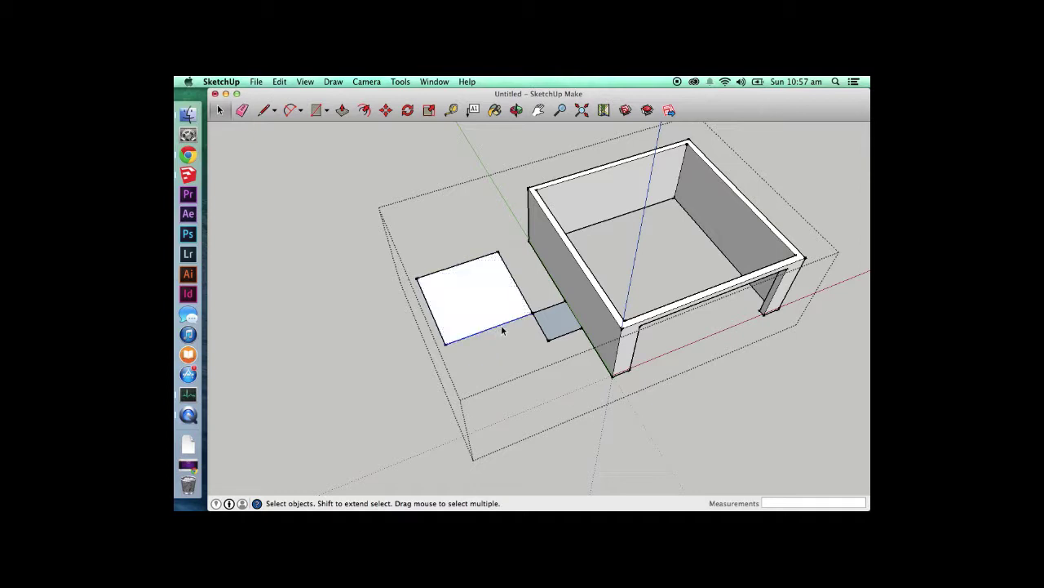
{"action": "key", "text": "m"}
{"action": "key", "text": "alt"}
{"action": "left_click", "coordinate": [522, 362]}
{"action": "type", "text": "200"}
{"action": "key", "text": "Return"}
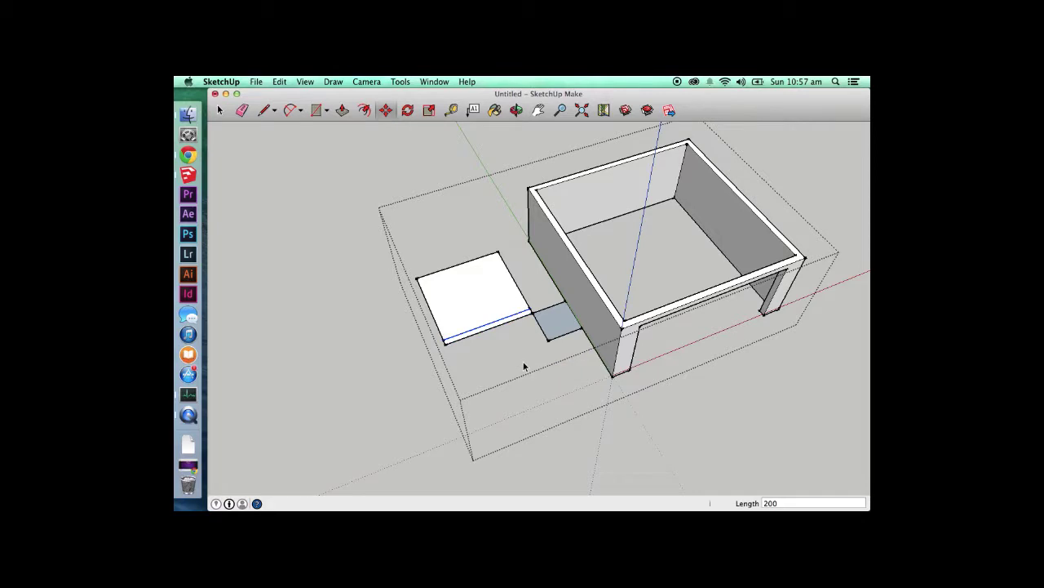
- Copy the large rectangle's outer side edge 200 mm inward, parallel to the side wall
{"action": "key", "text": "space"}
{"action": "left_click", "coordinate": [430, 310]}
{"action": "key", "text": "m"}
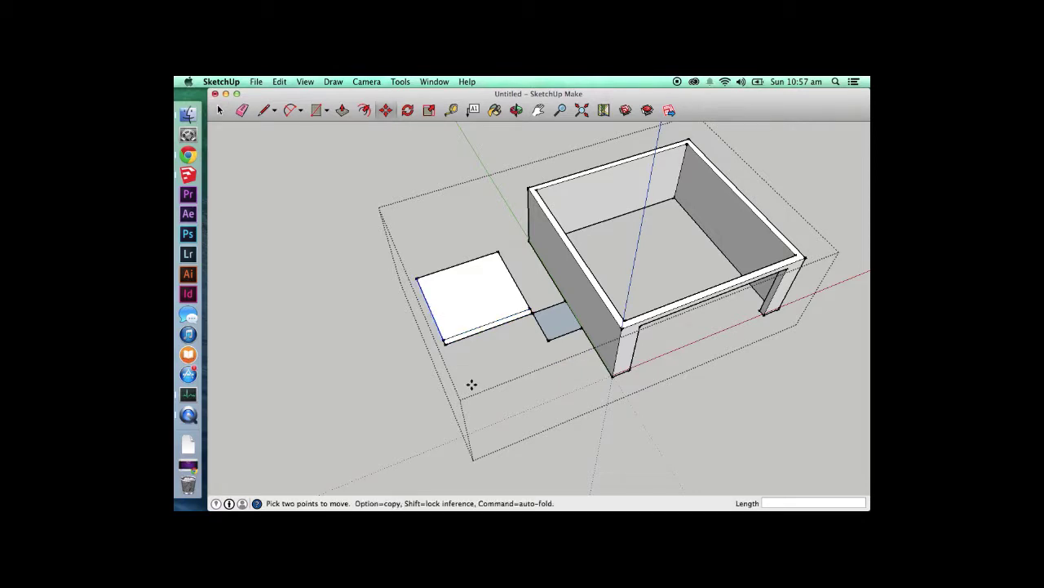
{"action": "key", "text": "alt"}
{"action": "left_click", "coordinate": [473, 385]}
{"action": "type", "text": "200"}
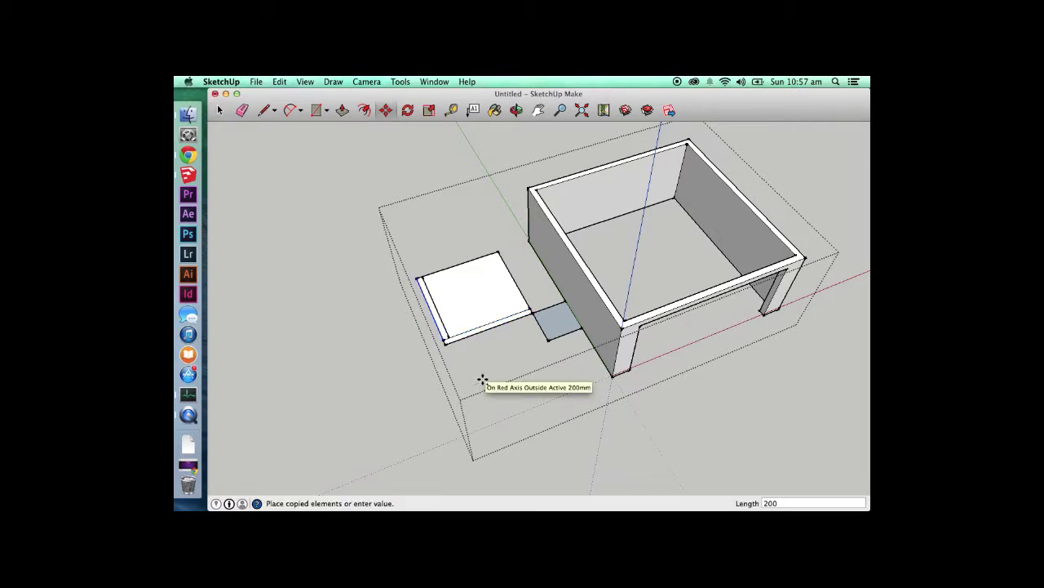
{"action": "key", "text": "Return"}
{"action": "key", "text": "space"}
- Erase the overlapping line ends at the outer front corner where the two 200 mm strips meet
{"action": "scroll", "coordinate": [459, 302], "scroll_direction": "up", "scroll_amount": 3}
{"action": "key", "text": "e"}
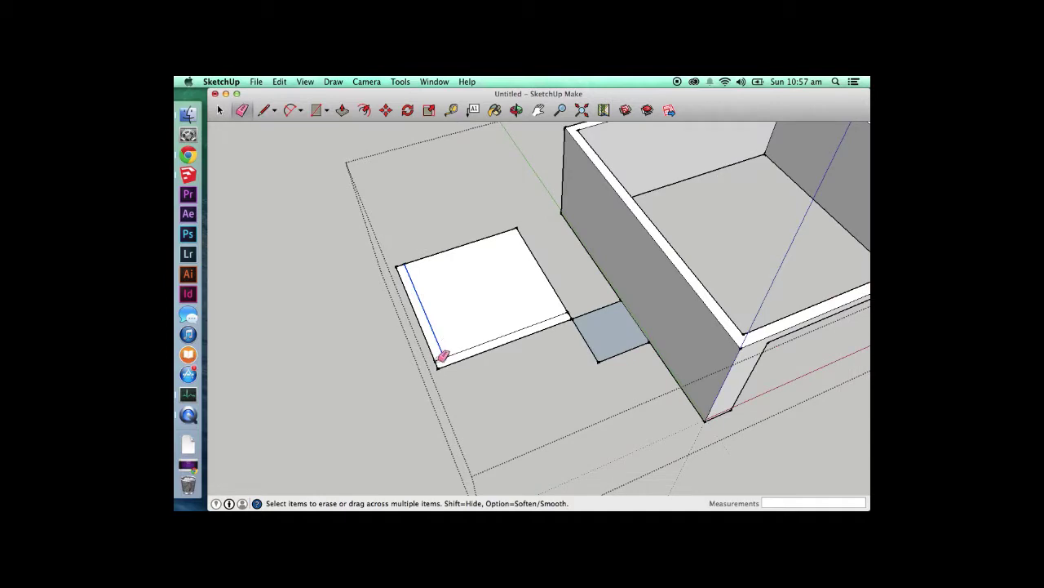
{"action": "key", "text": "space"}
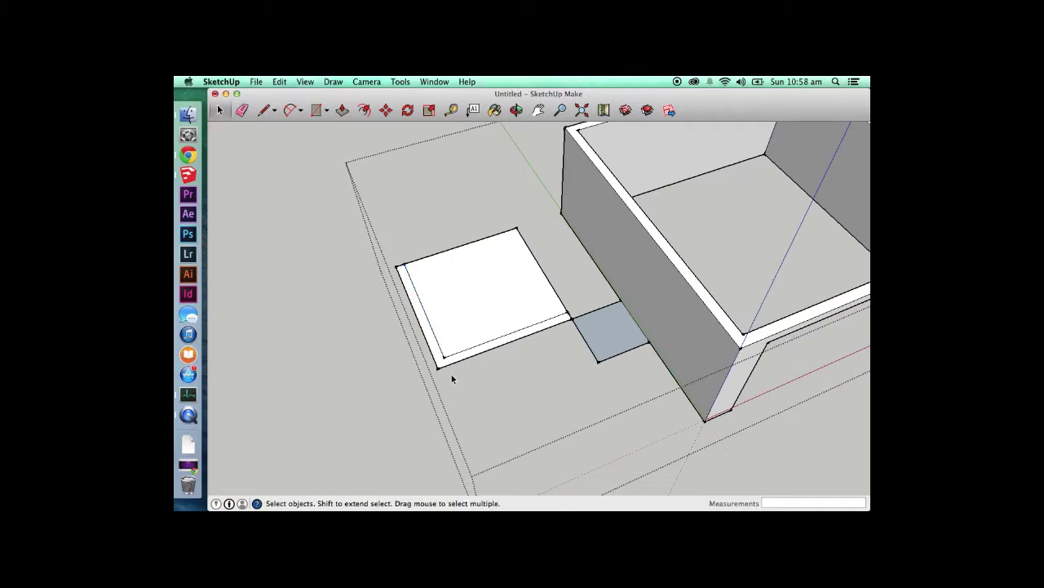
- Draw a rectangle extending the 200 mm front strip across the small square to the side wall, and erase the dividing line
{"action": "left_click_drag", "start_coordinate": [550, 310], "coordinate": [604, 359]}
{"action": "key", "text": "r"}
{"action": "left_click", "coordinate": [569, 313]}
{"action": "key", "text": "space"}
{"action": "key", "text": "e"}
{"action": "scroll", "coordinate": [590, 303], "scroll_direction": "up", "scroll_amount": 3}
{"action": "left_click", "coordinate": [551, 321]}
{"action": "key", "text": "space"}
- Push/Pull the L-shaped 200 mm strip up to the height of the existing walls
{"action": "key", "text": "p"}
{"action": "left_click", "coordinate": [555, 330]}
{"action": "scroll", "coordinate": [555, 329], "scroll_direction": "down", "scroll_amount": 5}
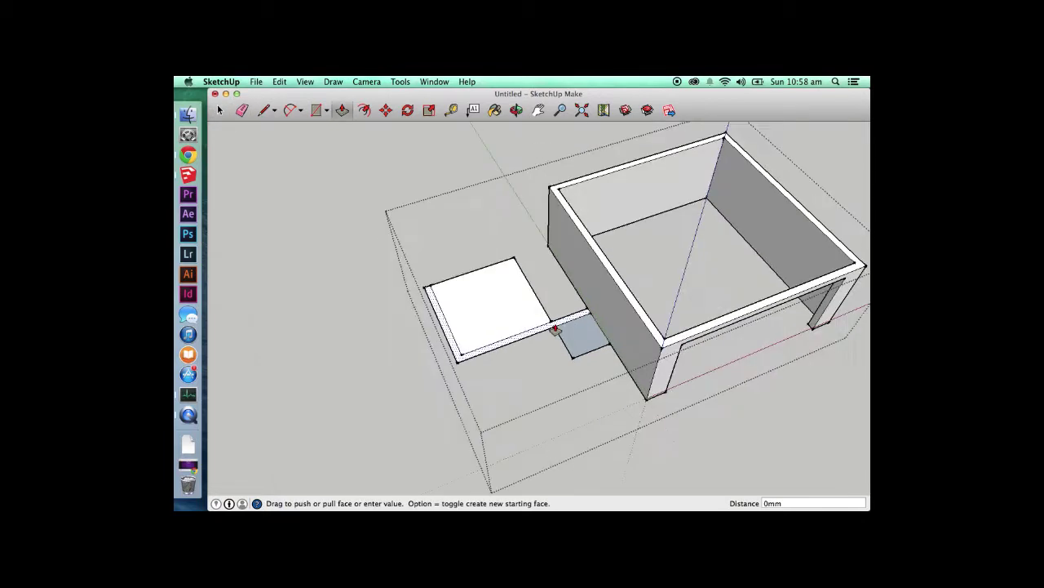
{"action": "left_click", "coordinate": [630, 306]}
{"action": "key", "text": "space"}
- Draw a 300 x 300 mm square at the outer front corner of the 1200 mm square
{"action": "scroll", "coordinate": [576, 359], "scroll_direction": "up", "scroll_amount": 4}
{"action": "key", "text": "r"}
{"action": "left_click", "coordinate": [572, 356]}
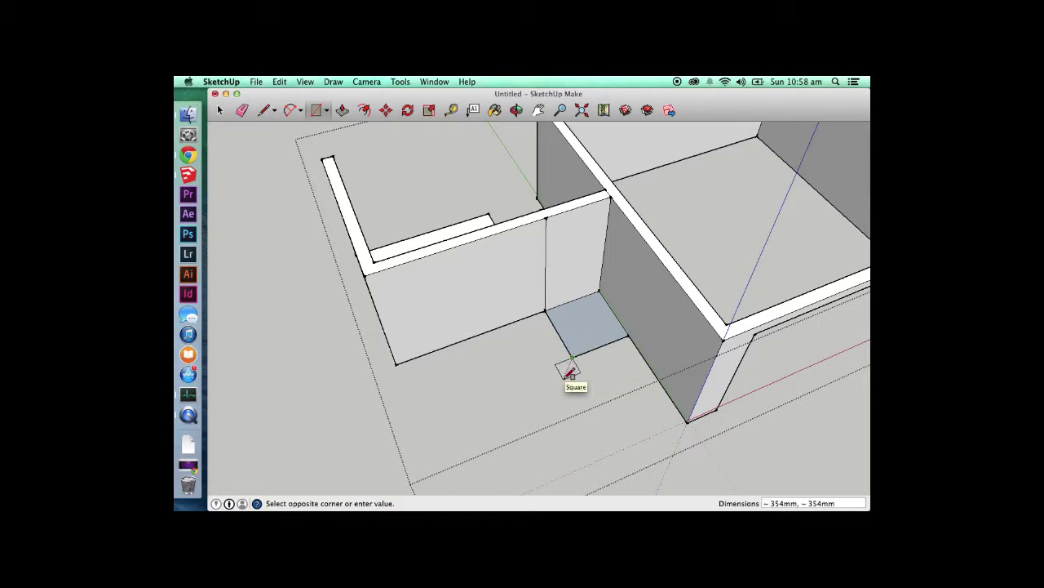
{"action": "type", "text": "300,300"}
{"action": "key", "text": "Return"}
{"action": "key", "text": "space"}
- Pull the 300 mm square up into a post level with the top of the walls
{"action": "key", "text": "p"}
{"action": "left_click", "coordinate": [715, 320]}
{"action": "key", "text": "space"}
- Erase the leftover edges of the 1200 mm square between the post and the walls
{"action": "key", "text": "e"}
{"action": "left_click", "coordinate": [610, 341]}
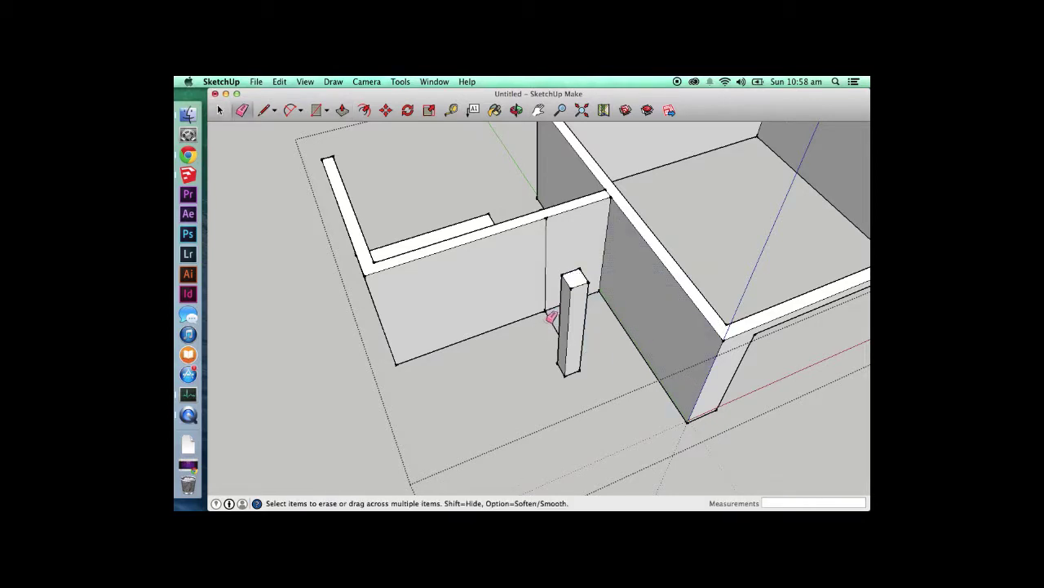
{"action": "key", "text": "space"}
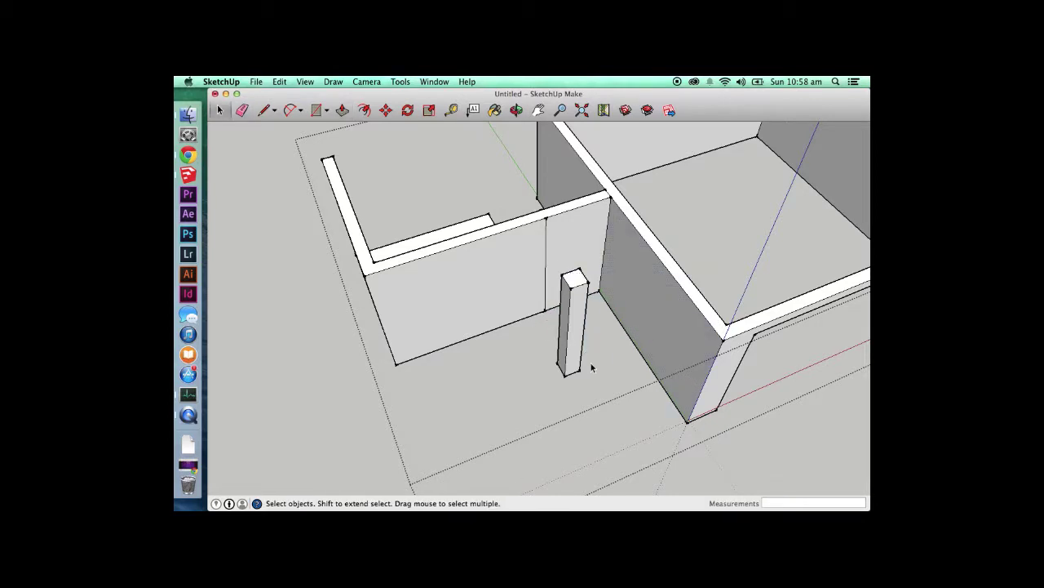
- Erase the leftover floor face and its edges behind the new front wall
{"action": "middle_click_drag", "start_coordinate": [594, 367], "coordinate": [520, 284]}
{"action": "left_click", "coordinate": [500, 271]}
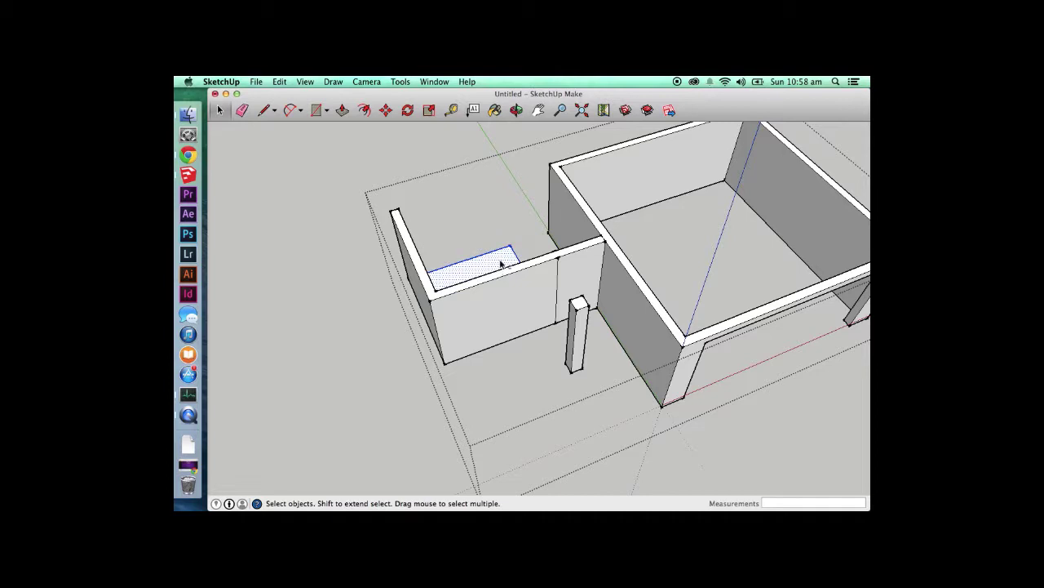
{"action": "key", "text": "e"}
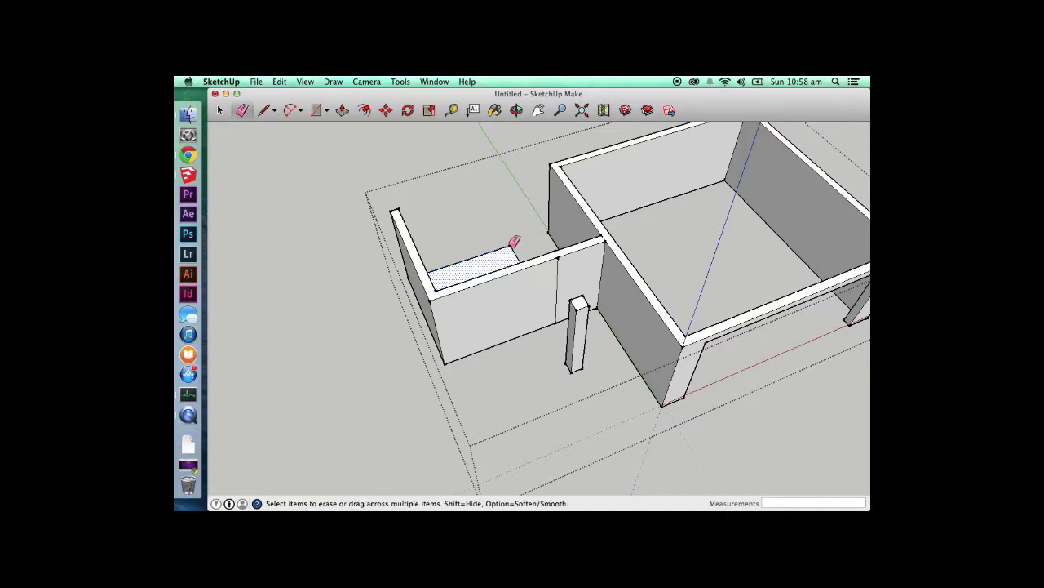
{"action": "left_click", "coordinate": [513, 239]}
{"action": "key", "text": "space"}
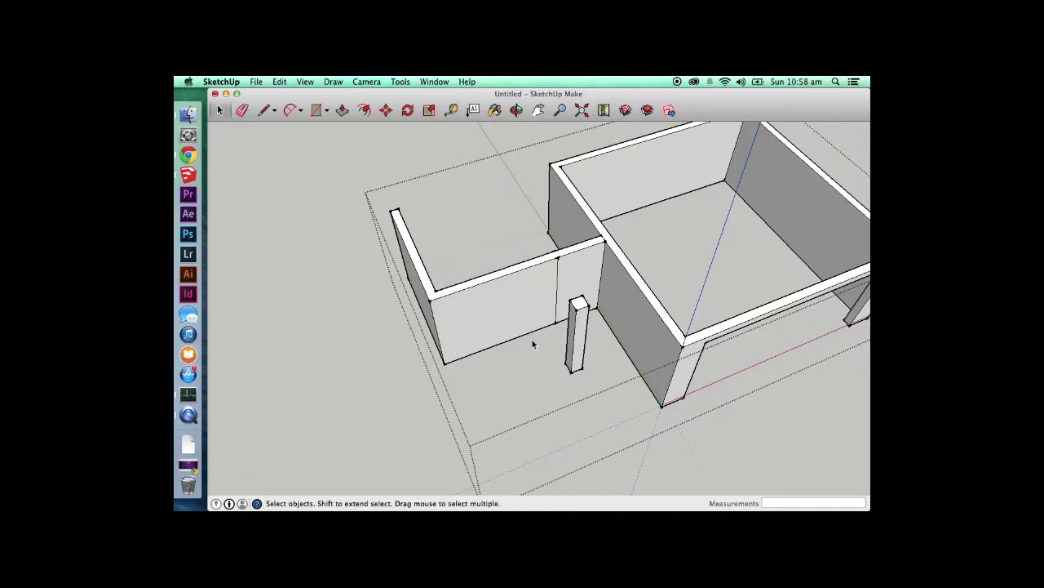
- Close the wall group and view the whole structure from the front at near ground level
{"action": "scroll", "coordinate": [532, 343], "scroll_direction": "down", "scroll_amount": 5}
{"action": "key", "text": "e"}
{"action": "key", "text": "space"}
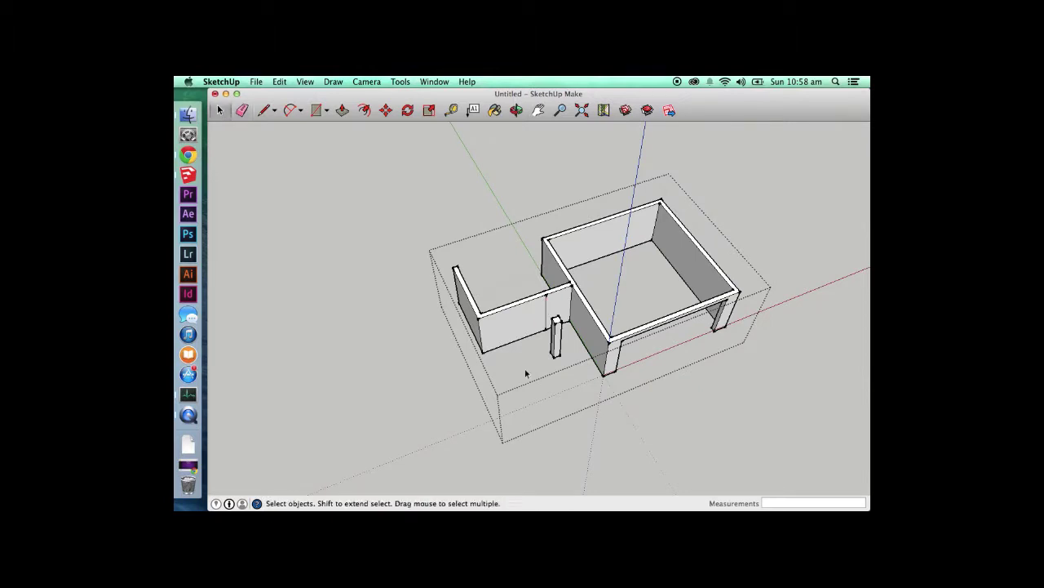
{"action": "left_click", "coordinate": [593, 426]}
{"action": "key", "text": "o"}
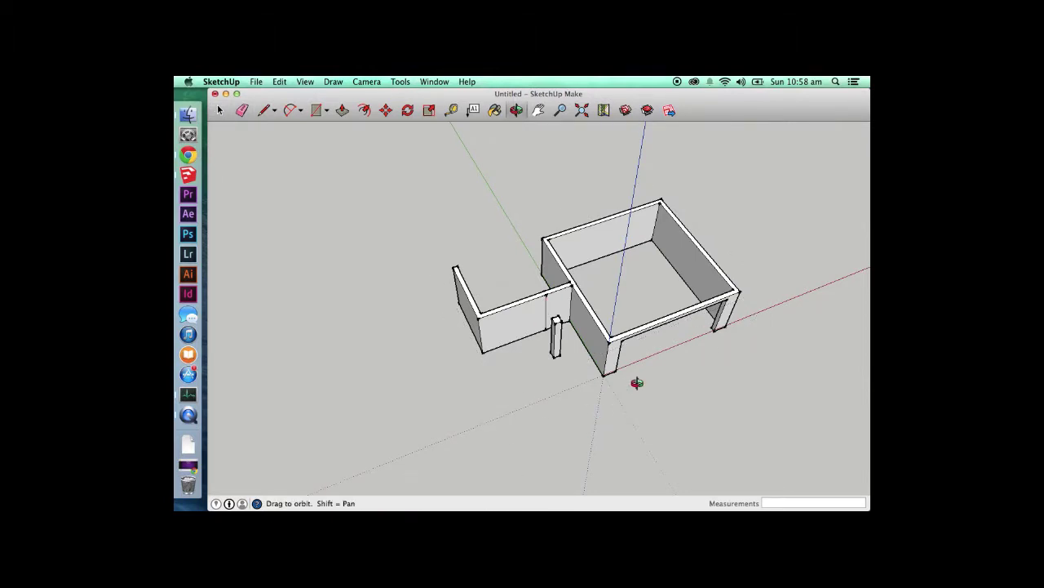
{"action": "left_click_drag", "start_coordinate": [636, 382], "coordinate": [600, 179]}
{"action": "scroll", "coordinate": [753, 319], "scroll_direction": "up", "scroll_amount": 3}
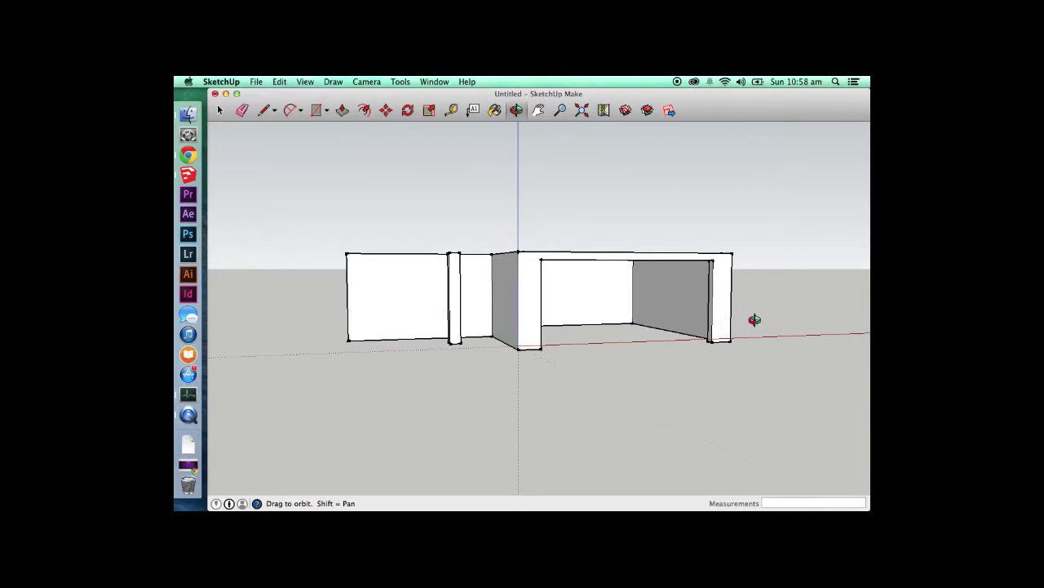
{"action": "key", "text": "space"}
- Draw a ground line at the rear from the side extension wall's bottom inner corner to the main block's back corner
{"action": "middle_click_drag", "start_coordinate": [511, 345], "coordinate": [543, 409]}
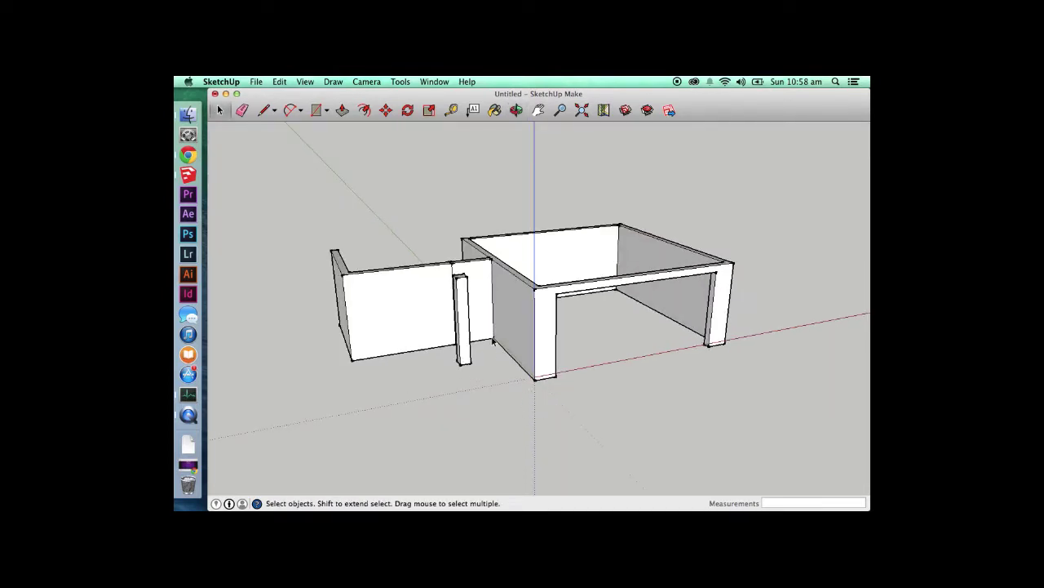
{"action": "scroll", "coordinate": [493, 343], "scroll_direction": "up", "scroll_amount": 2}
{"action": "middle_click_drag", "start_coordinate": [492, 338], "coordinate": [432, 233]}
{"action": "scroll", "coordinate": [585, 385], "scroll_direction": "down", "scroll_amount": 3}
{"action": "scroll", "coordinate": [432, 233], "scroll_direction": "up", "scroll_amount": 5}
{"action": "middle_click_drag", "start_coordinate": [529, 300], "coordinate": [529, 300]}
{"action": "middle_click_drag", "start_coordinate": [617, 322], "coordinate": [481, 461]}
{"action": "scroll", "coordinate": [523, 264], "scroll_direction": "up", "scroll_amount": 3}
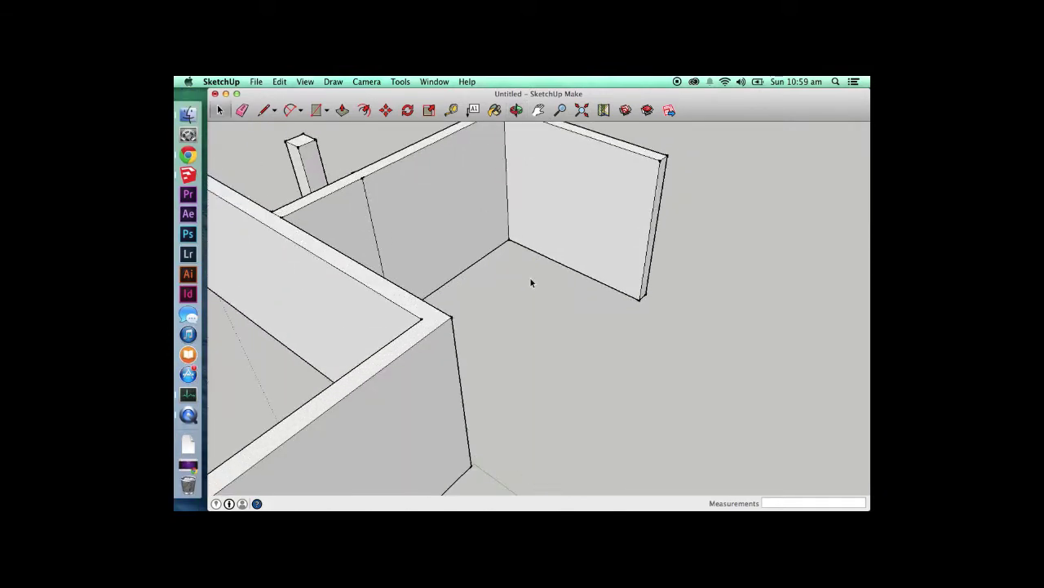
{"action": "key", "text": "l"}
{"action": "left_click", "coordinate": [640, 296]}
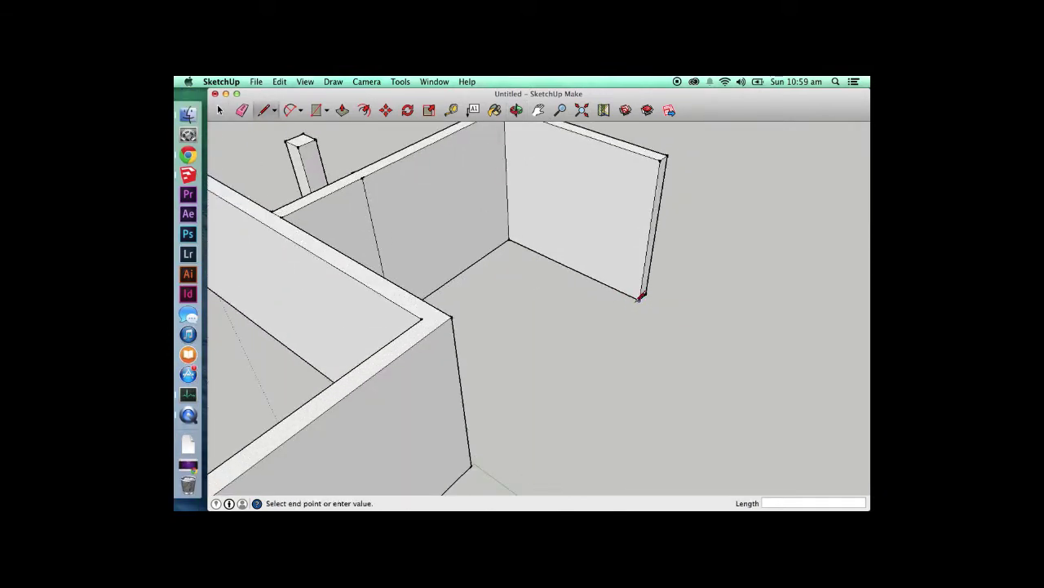
{"action": "left_click", "coordinate": [471, 465]}
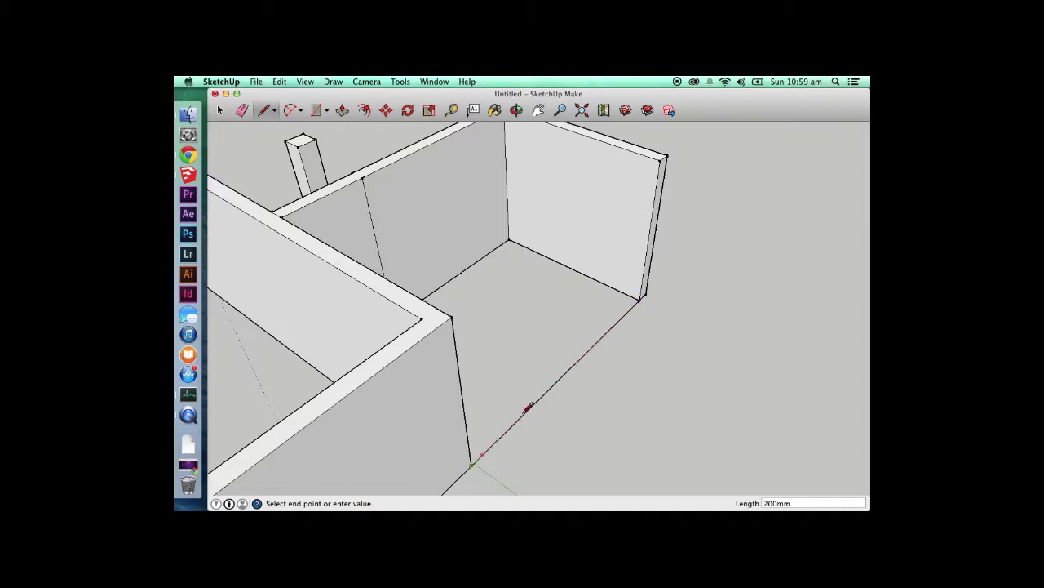
- Copy the new rear ground line 70 mm inward toward the front wall
{"action": "key", "text": "space"}
{"action": "left_click", "coordinate": [612, 333]}
{"action": "key", "text": "m"}
{"action": "left_click", "coordinate": [637, 349]}
{"action": "key", "text": "alt"}
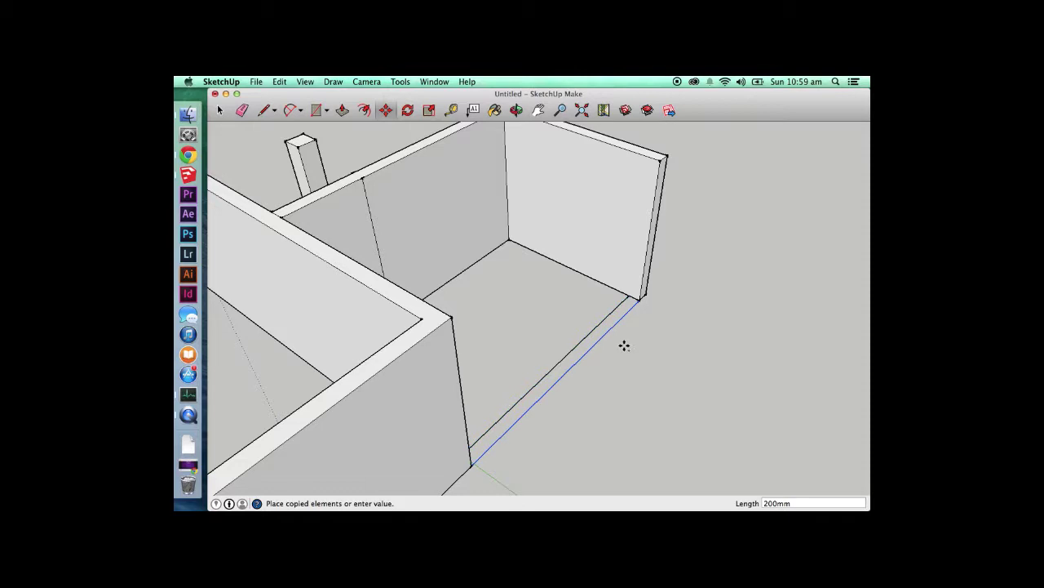
{"action": "type", "text": "70"}
{"action": "key", "text": "Return"}
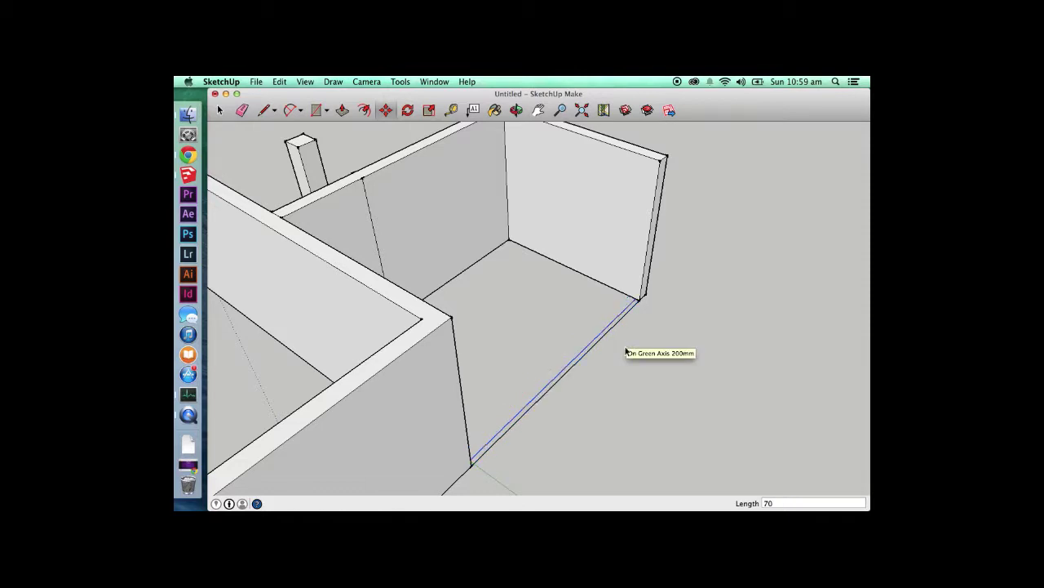
{"action": "key", "text": "space"}
- Draw a line across the extension floor from the front wall's bottom seam to just beyond the rear ground lines
{"action": "key", "text": "l"}
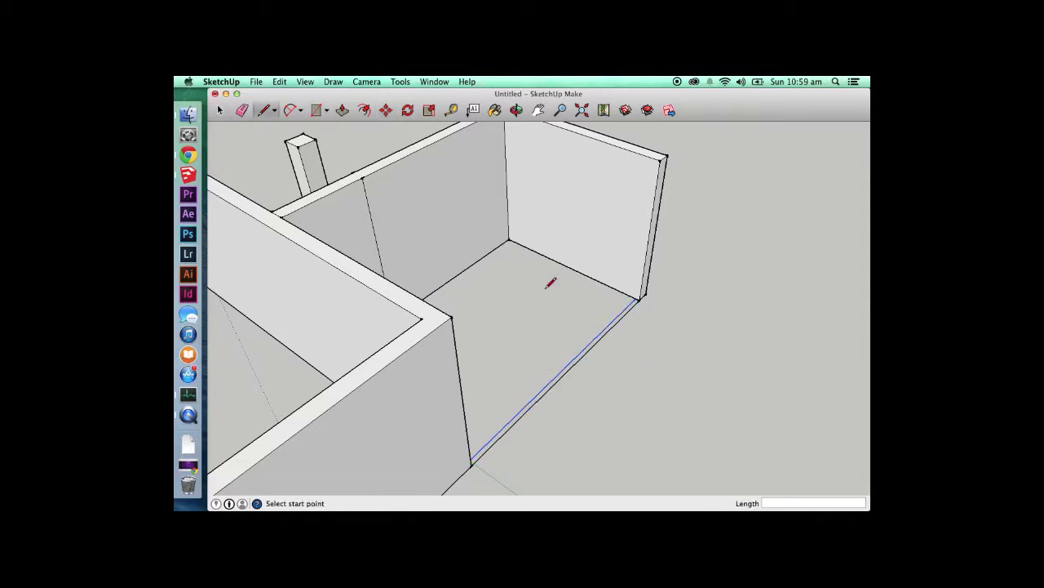
{"action": "middle_click_drag", "start_coordinate": [545, 291], "coordinate": [447, 317]}
{"action": "key", "text": "space"}
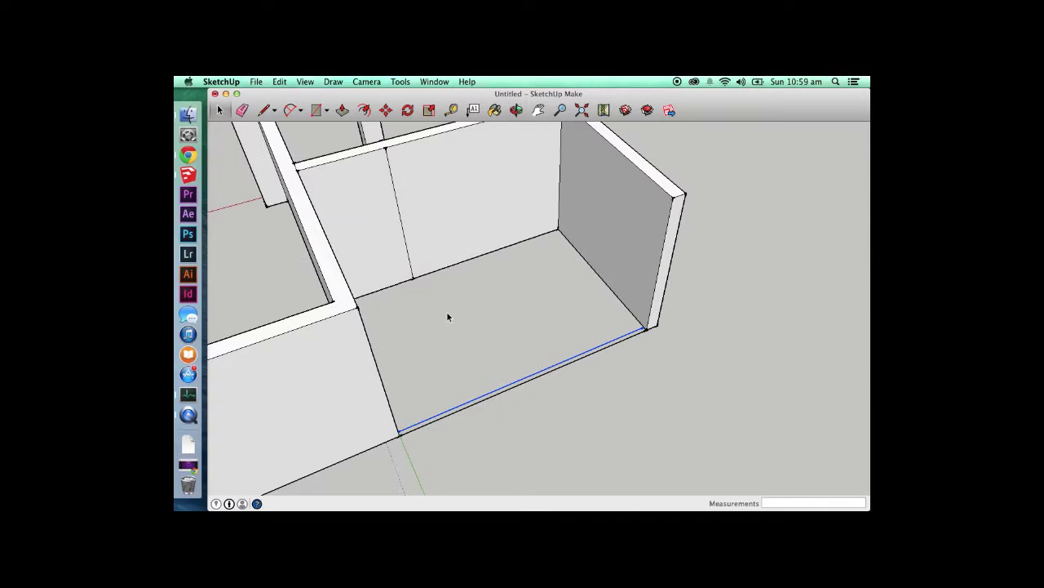
{"action": "key", "text": "l"}
{"action": "left_click", "coordinate": [413, 277]}
{"action": "left_click", "coordinate": [509, 448]}
{"action": "key", "text": "space"}
- Copy the cross line a thin wall thickness toward the extension's outer side wall
{"action": "key", "text": "e"}
{"action": "key", "text": "space"}
{"action": "left_click", "coordinate": [468, 375]}
{"action": "key", "text": "m"}
{"action": "left_click", "coordinate": [526, 416]}
- Erase the cross line's overhanging end and the rear strip between it and the main block
{"action": "key", "text": "e"}
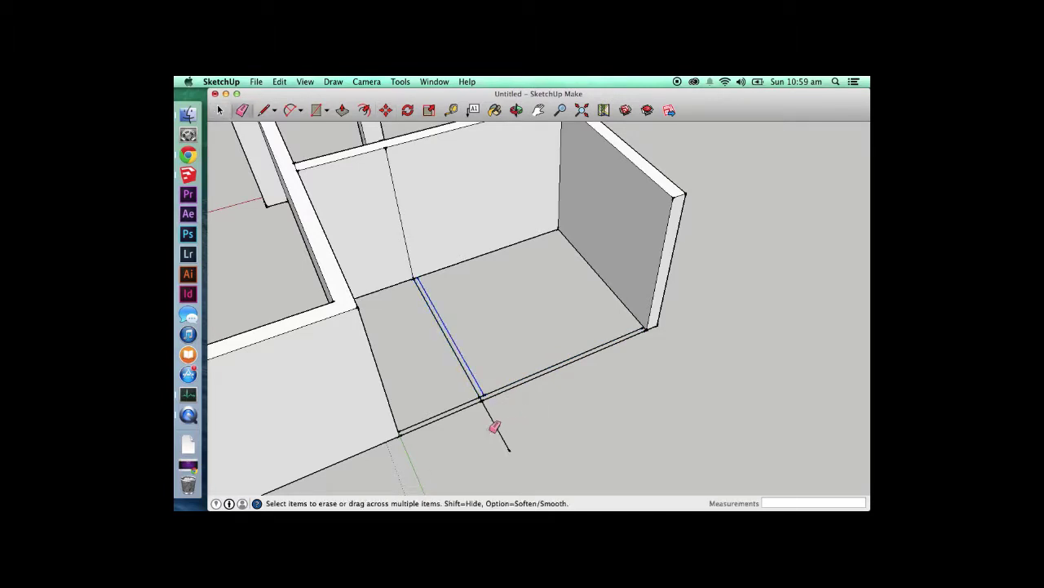
{"action": "left_click_drag", "start_coordinate": [500, 425], "coordinate": [417, 401]}
{"action": "left_click", "coordinate": [448, 413]}
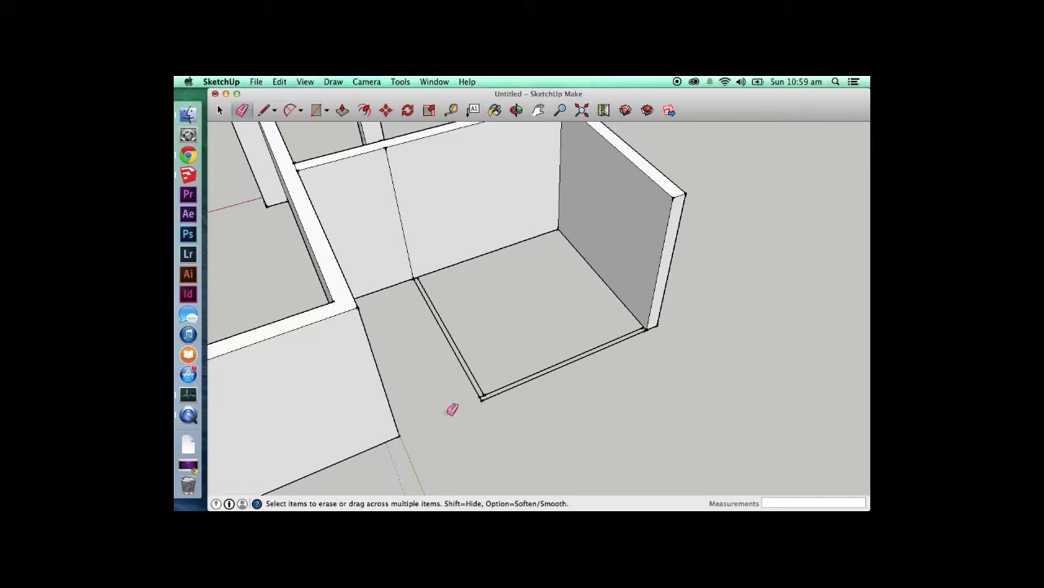
- Close the L-shaped thin-wall outline with a short line at the front wall seam so it forms a face
{"action": "scroll", "coordinate": [481, 394], "scroll_direction": "up", "scroll_amount": 5}
{"action": "key", "text": "l"}
{"action": "left_click", "coordinate": [824, 260]}
{"action": "key", "text": "Escape"}
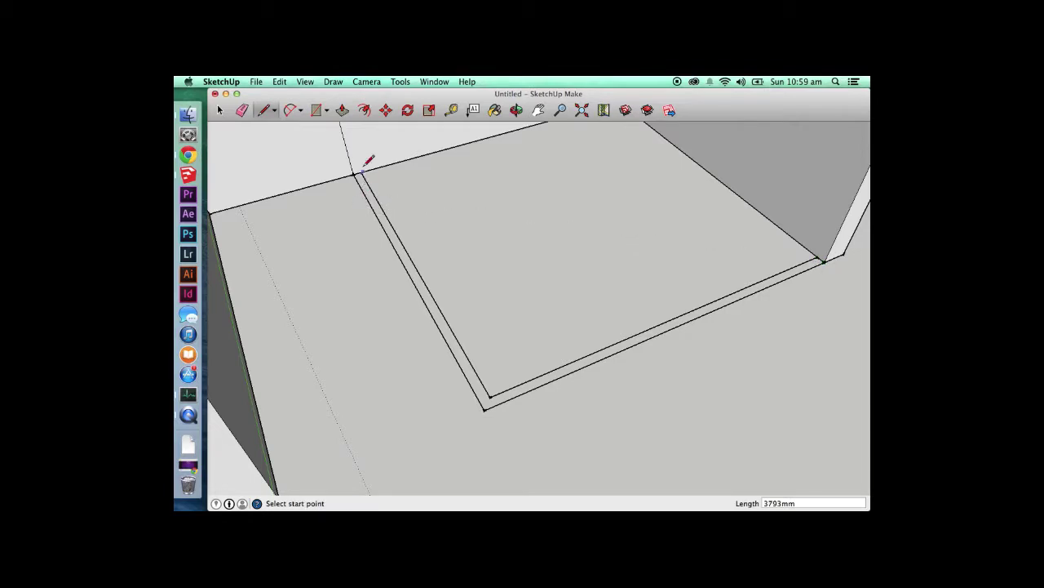
{"action": "left_click", "coordinate": [356, 174]}
{"action": "left_click", "coordinate": [362, 171]}
- Pull the L-shaped thin-wall face up level with the top of the block walls
{"action": "key", "text": "p"}
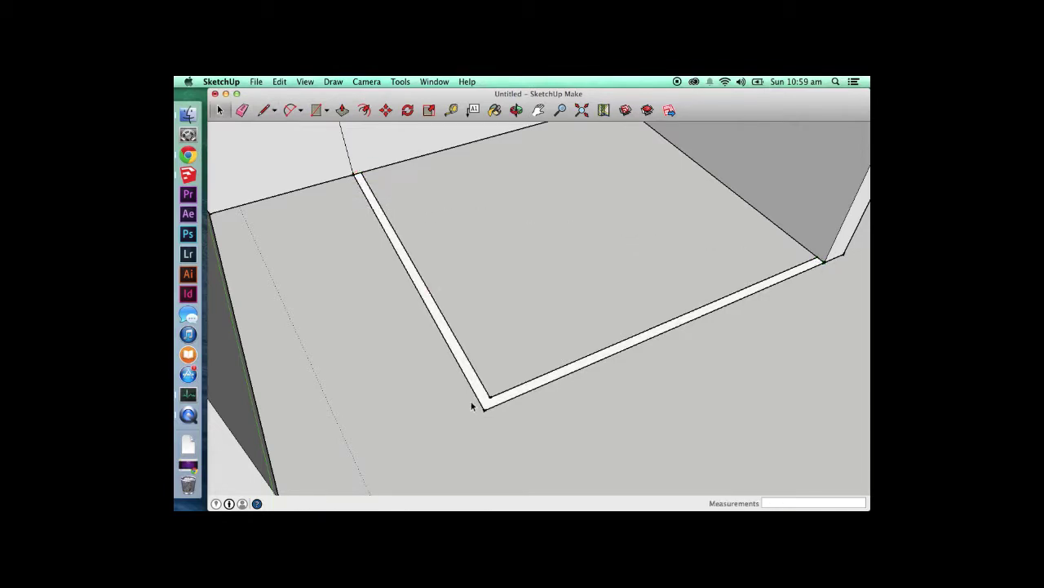
{"action": "left_click", "coordinate": [479, 404]}
{"action": "scroll", "coordinate": [481, 405], "scroll_direction": "down", "scroll_amount": 10}
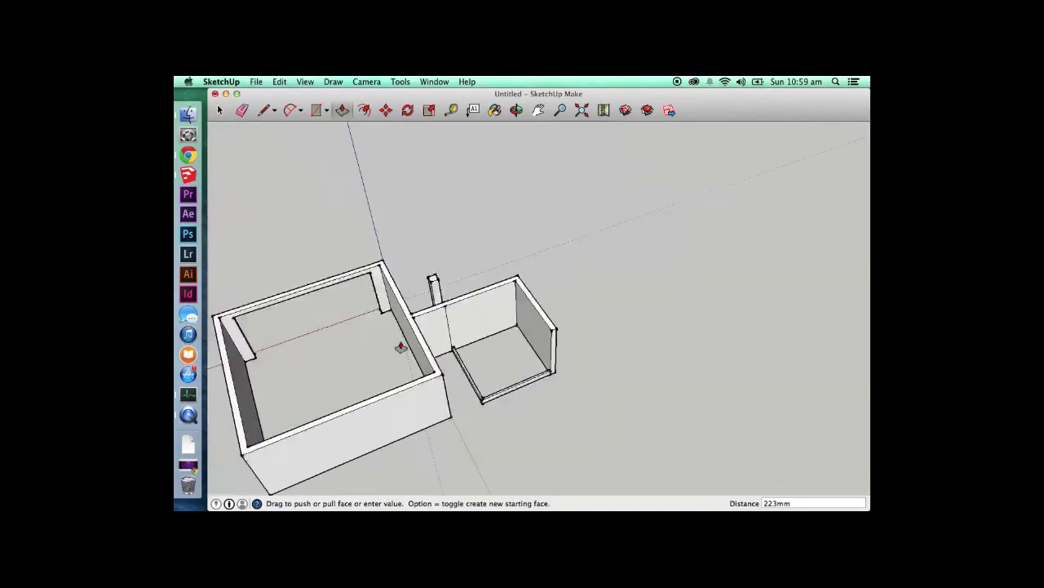
{"action": "left_click", "coordinate": [433, 377]}
{"action": "key", "text": "space"}
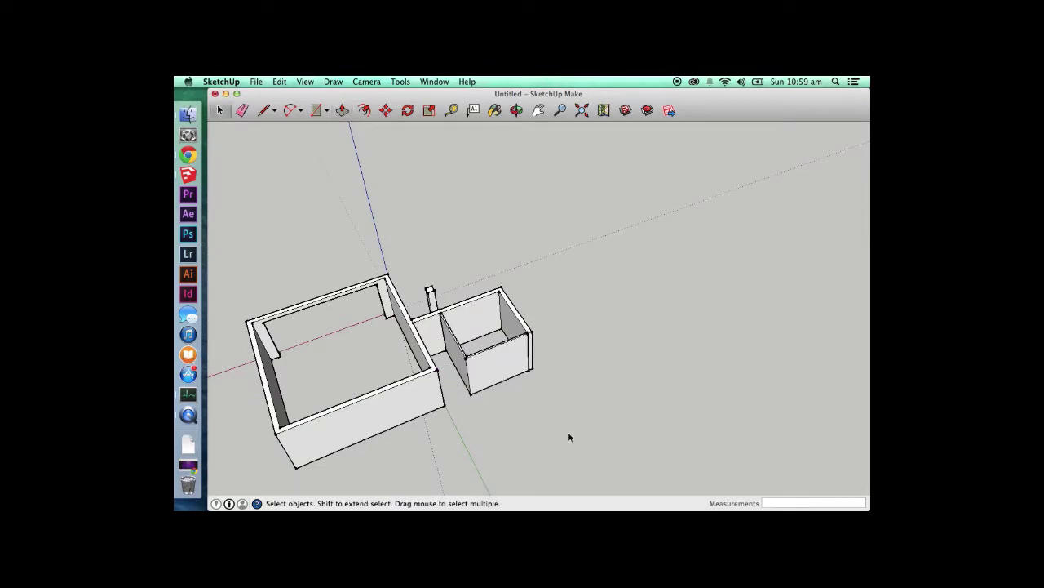
- Examine the enclosed side room and its connection to the main block from the rear, side and front
{"action": "scroll", "coordinate": [518, 327], "scroll_direction": "up", "scroll_amount": 5}
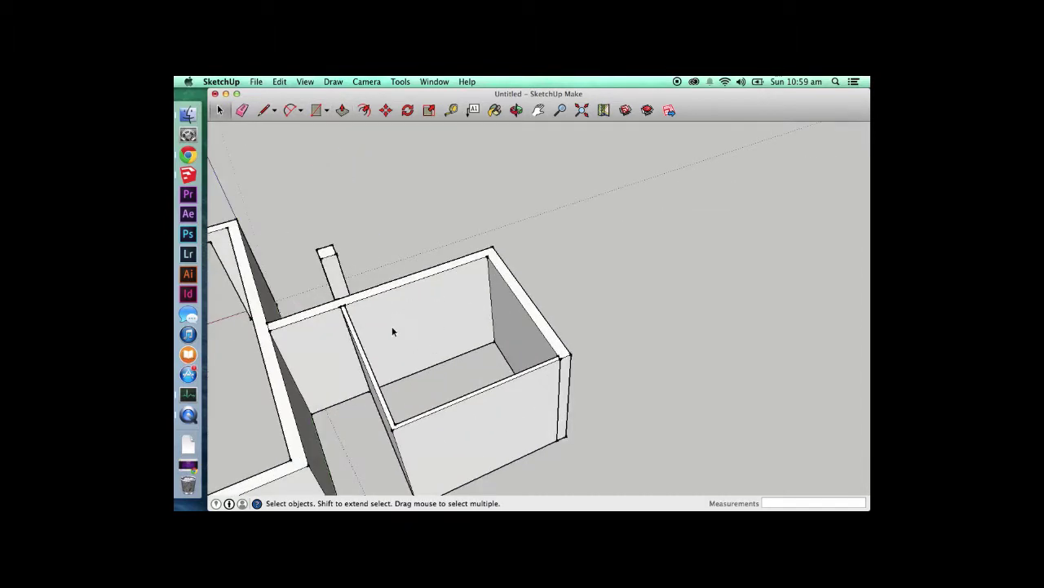
{"action": "scroll", "coordinate": [482, 356], "scroll_direction": "down", "scroll_amount": 4}
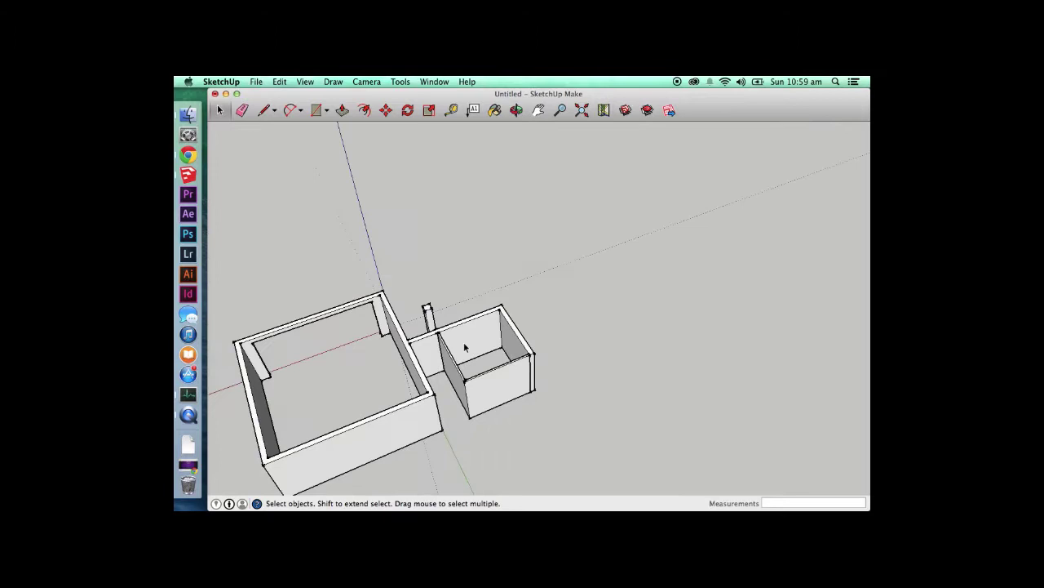
{"action": "key", "text": "o"}
{"action": "left_click_drag", "start_coordinate": [584, 339], "coordinate": [178, 339]}
{"action": "scroll", "coordinate": [600, 278], "scroll_direction": "up", "scroll_amount": 5}
{"action": "left_click_drag", "start_coordinate": [594, 296], "coordinate": [372, 289]}
{"action": "scroll", "coordinate": [372, 289], "scroll_direction": "down", "scroll_amount": 3}
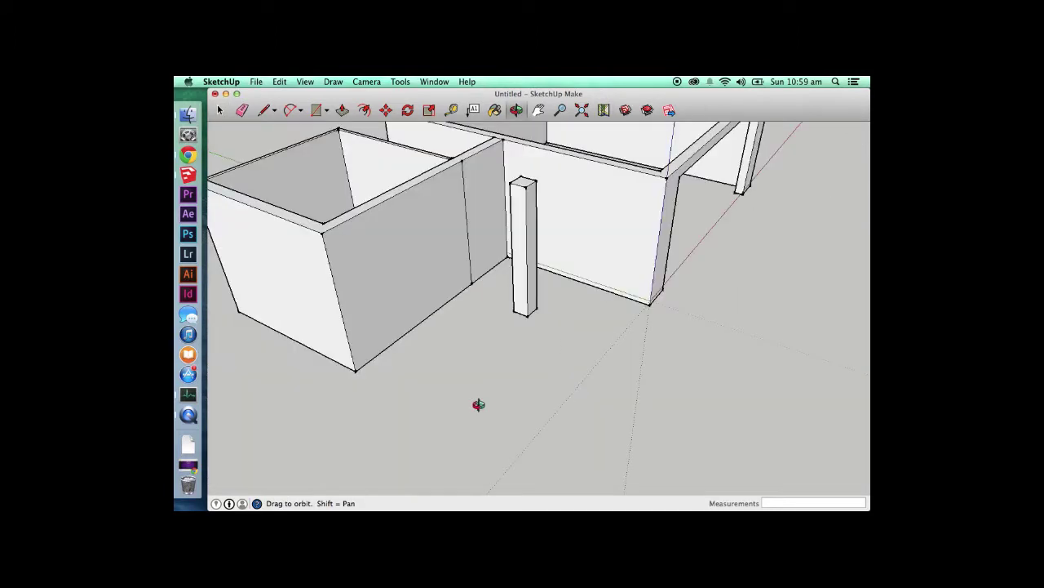
{"action": "scroll", "coordinate": [478, 401], "scroll_direction": "down", "scroll_amount": 3}
{"action": "scroll", "coordinate": [368, 410], "scroll_direction": "down", "scroll_amount": 4}
{"action": "scroll", "coordinate": [411, 332], "scroll_direction": "up", "scroll_amount": 3}
{"action": "left_click_drag", "start_coordinate": [449, 345], "coordinate": [439, 268]}
{"action": "scroll", "coordinate": [335, 256], "scroll_direction": "down", "scroll_amount": 2}
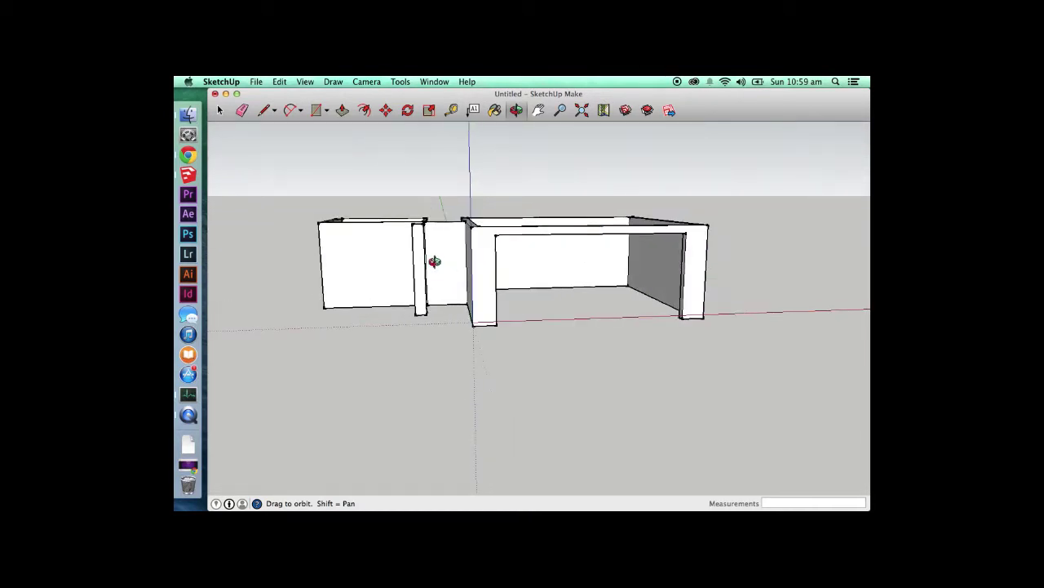
- Frame the whole structure in a near eye-level front view
{"action": "scroll", "coordinate": [431, 258], "scroll_direction": "up", "scroll_amount": 2}
{"action": "key", "text": "space"}
{"action": "key", "text": "p"}
{"action": "key", "text": "space"}
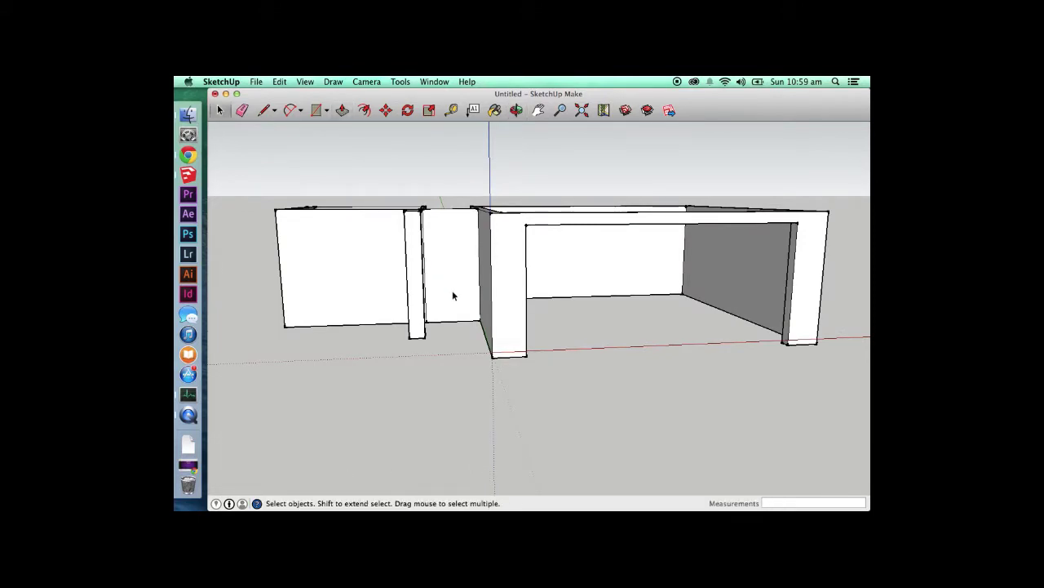
{"action": "key", "text": "h"}
{"action": "mouse_move", "coordinate": [459, 306]}
{"action": "left_mouse_down"}
{"action": "mouse_move", "coordinate": [434, 335]}
{"action": "mouse_move", "coordinate": [439, 304]}
{"action": "mouse_move", "coordinate": [452, 309]}
{"action": "mouse_move", "coordinate": [431, 315]}
{"action": "mouse_move", "coordinate": [481, 311]}
{"action": "mouse_move", "coordinate": [459, 312]}
{"action": "left_mouse_up"}
{"action": "key", "text": "o"}
{"action": "key", "text": "space"}
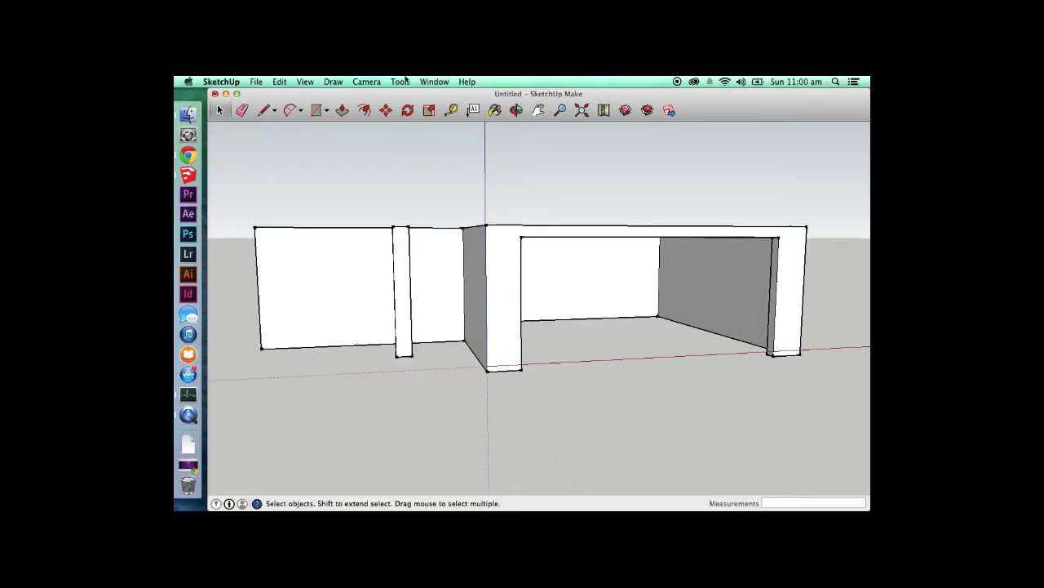
- Save the current front view as a scene and recall it after orbiting away
{"action": "left_click", "coordinate": [434, 81]}
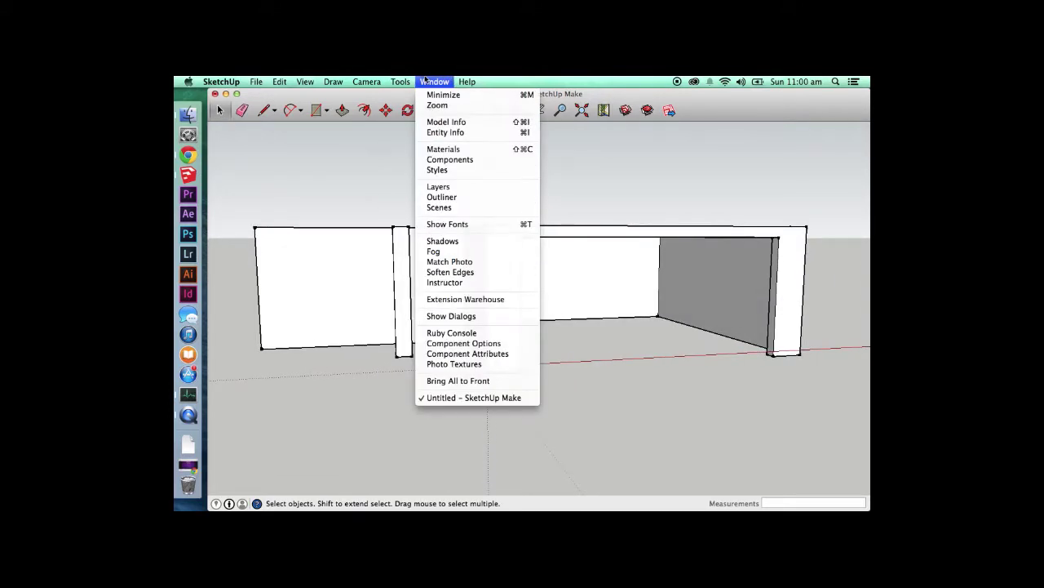
{"action": "left_click", "coordinate": [461, 210]}
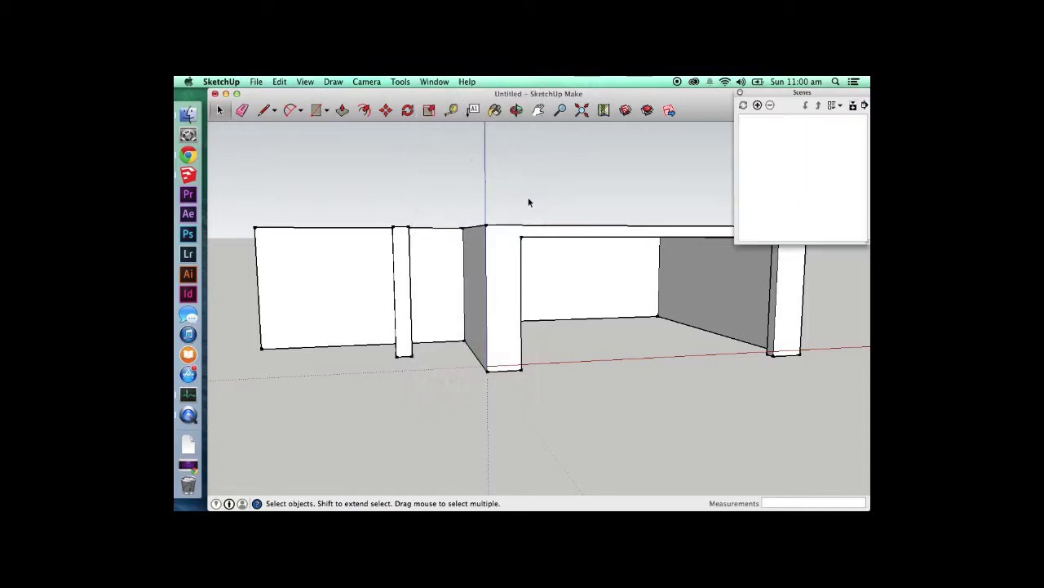
{"action": "left_click", "coordinate": [757, 105]}
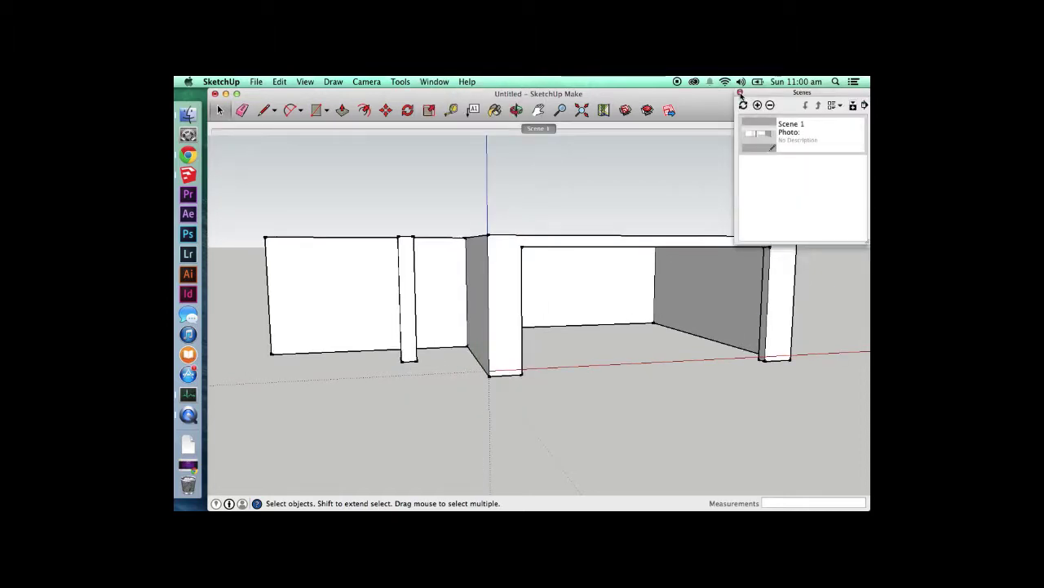
{"action": "left_click", "coordinate": [740, 94]}
{"action": "mouse_move", "coordinate": [718, 219]}
{"action": "middle_mouse_down"}
{"action": "mouse_move", "coordinate": [585, 237]}
{"action": "mouse_move", "coordinate": [552, 139]}
{"action": "middle_mouse_up"}
{"action": "left_click", "coordinate": [545, 129]}
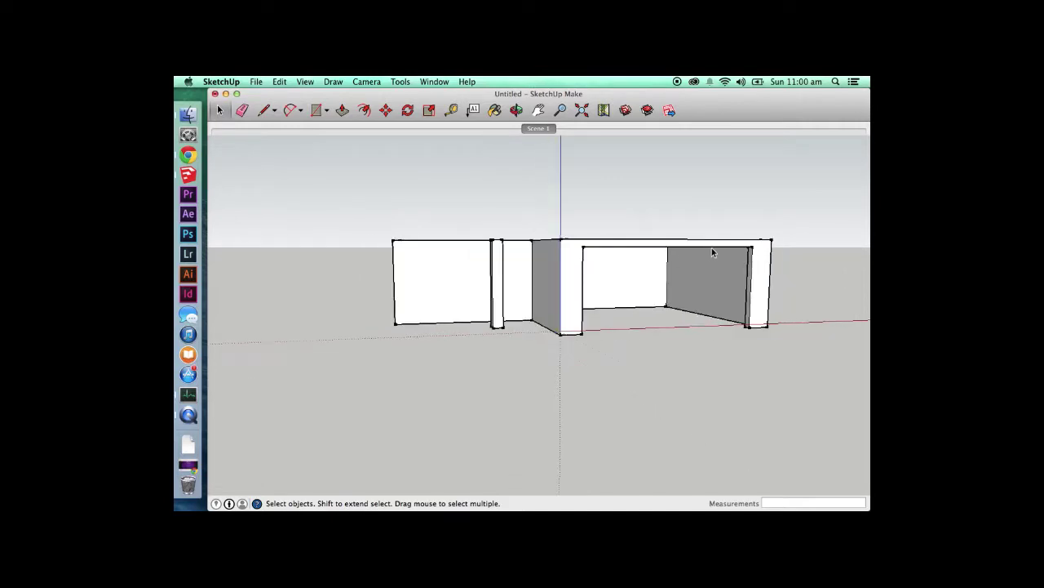
- Open the wall group and copy the side room's outer front vertical edge about 600 mm along the front wall
{"action": "scroll", "coordinate": [477, 305], "scroll_direction": "up", "scroll_amount": 3}
{"action": "middle_click_drag", "start_coordinate": [475, 305], "coordinate": [464, 400]}
{"action": "left_click", "coordinate": [390, 331]}
{"action": "double_click", "coordinate": [337, 351]}
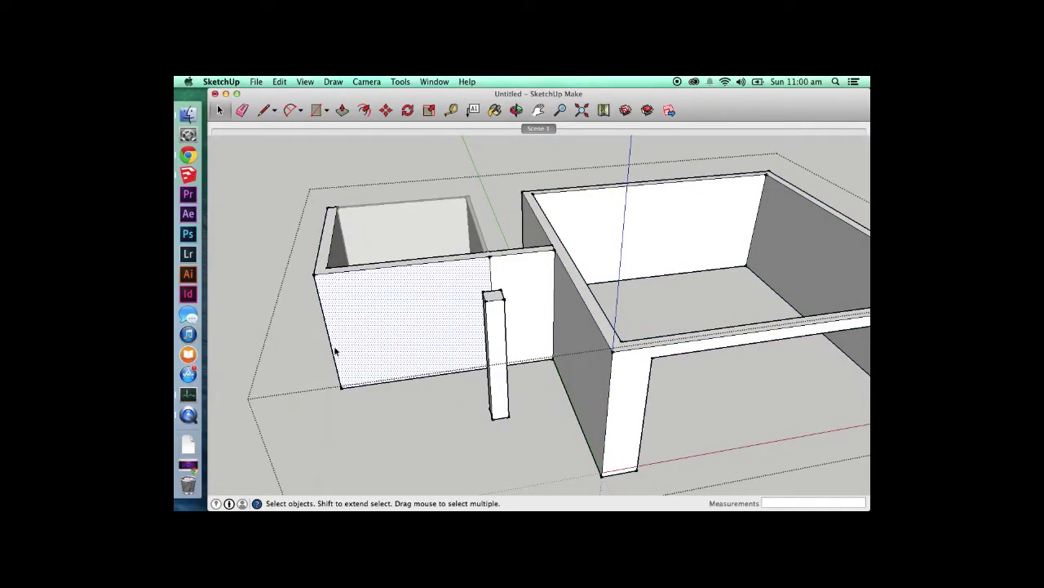
{"action": "left_click", "coordinate": [332, 350]}
{"action": "key", "text": "m"}
{"action": "left_click", "coordinate": [364, 365]}
{"action": "key", "text": "alt"}
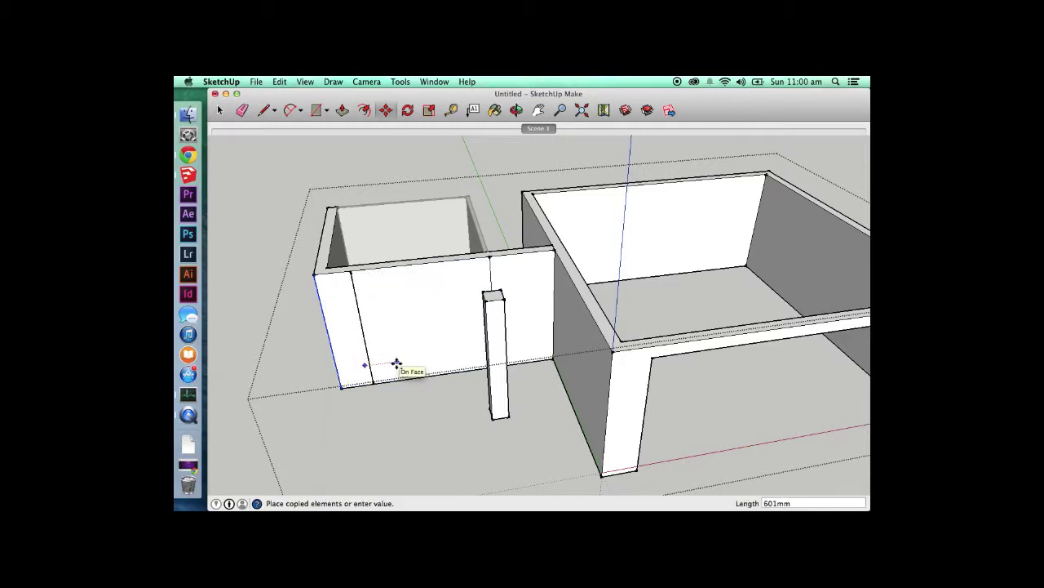
{"action": "left_click", "coordinate": [397, 363]}
{"action": "key", "text": "space"}
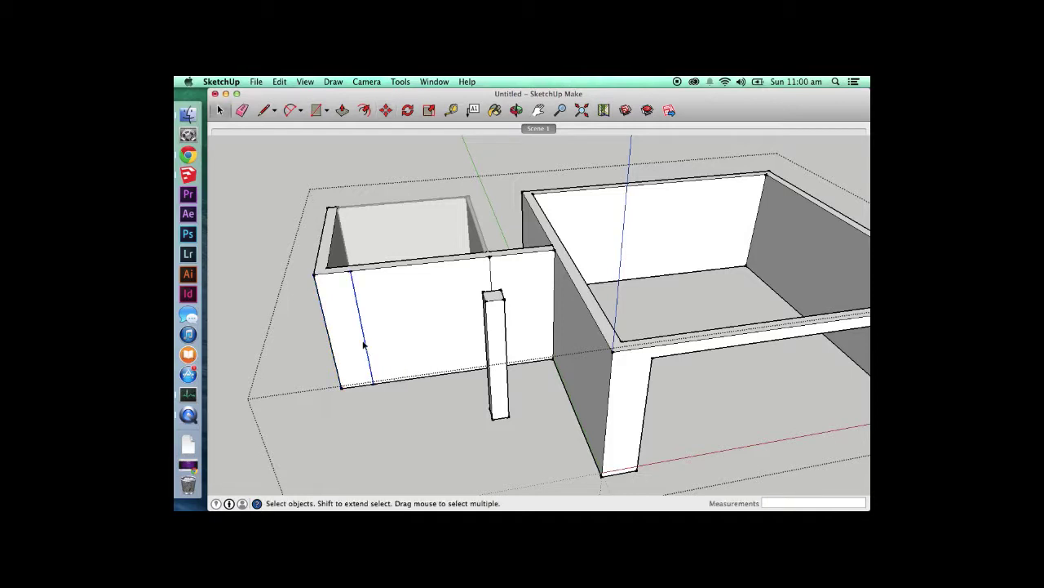
- Copy the new vertical line another 600 mm along the front wall to set the opening's width
{"action": "key", "text": "m"}
{"action": "left_click", "coordinate": [389, 348]}
{"action": "key", "text": "alt"}
{"action": "type", "text": "600"}
{"action": "key", "text": "Return"}
{"action": "key", "text": "space"}
- Copy the bottom edge between the two vertical lines upward to mark the opening's head near the wall top
{"action": "left_click", "coordinate": [371, 271]}
{"action": "key", "text": "m"}
{"action": "key", "text": "space"}
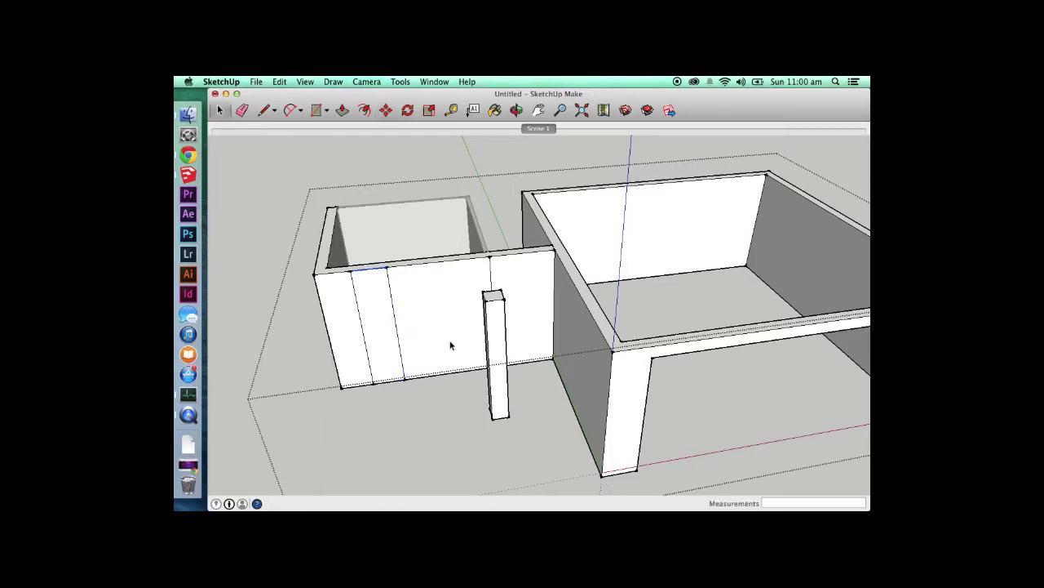
{"action": "key", "text": "m"}
{"action": "key", "text": "alt"}
{"action": "left_click", "coordinate": [427, 346]}
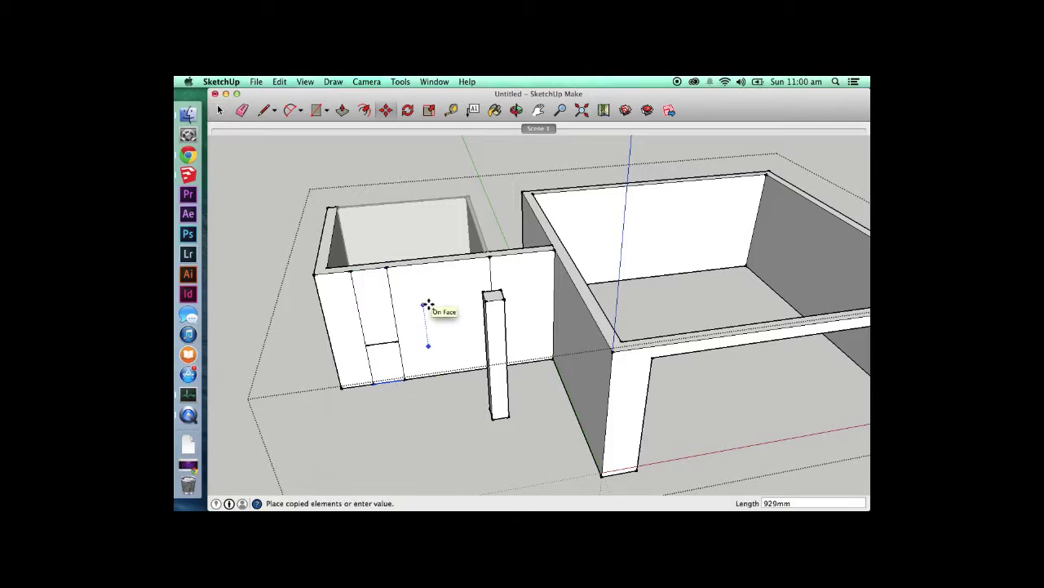
{"action": "key", "text": "Return"}
{"action": "key", "text": "space"}
{"action": "key", "text": "m"}
{"action": "key", "text": "alt"}
{"action": "left_click", "coordinate": [428, 303]}
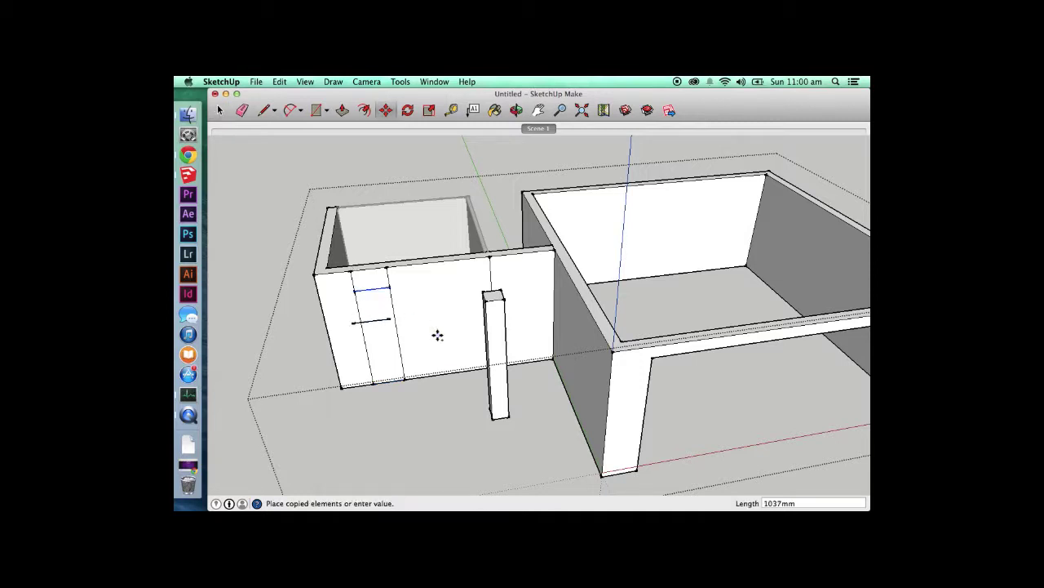
{"action": "type", "text": "1"}
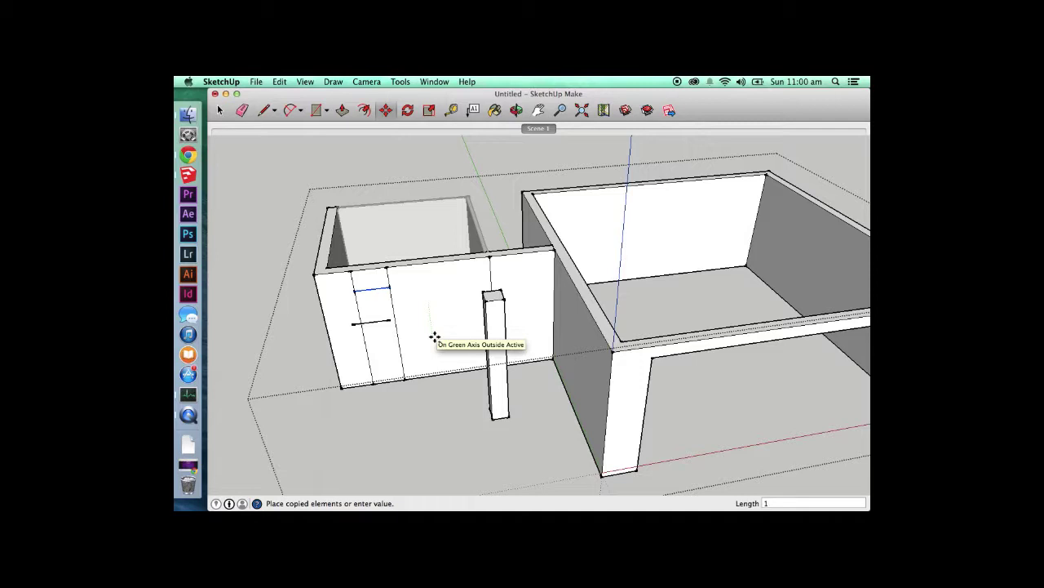
{"action": "key", "text": "Escape"}
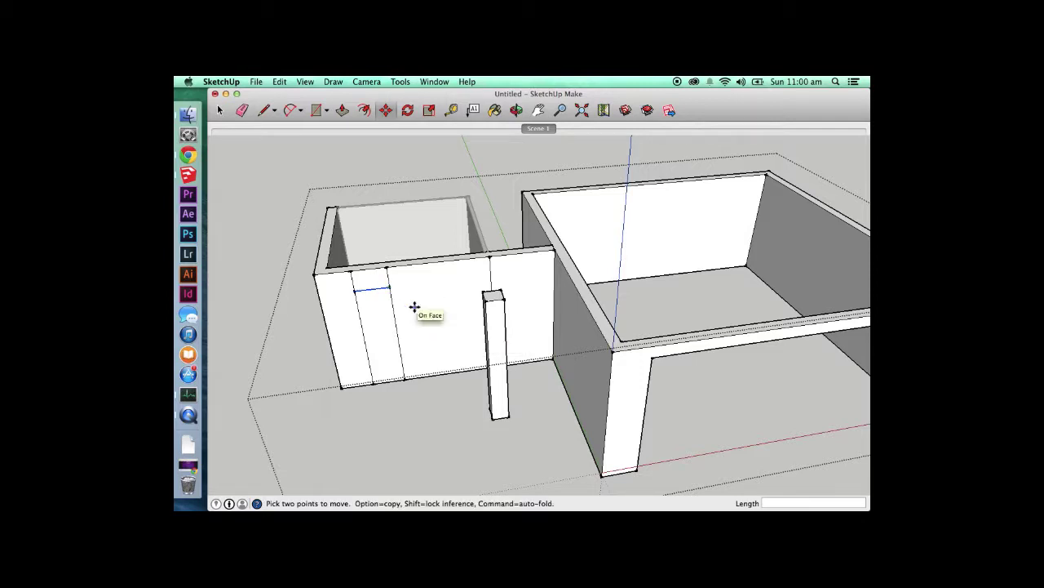
- Copy the opening's head line downward between the two vertical lines to mark the window sill
{"action": "left_click", "coordinate": [423, 297]}
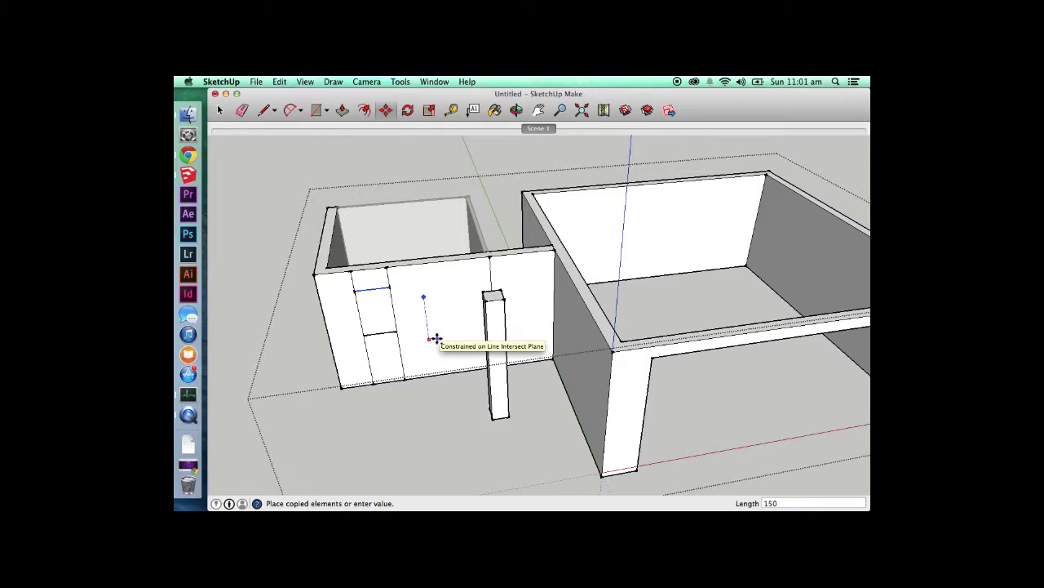
{"action": "key", "text": "Return"}
{"action": "key", "text": "space"}
- Push the framed window face through the front wall and erase the leftover guide lines around the opening
{"action": "key", "text": "p"}
{"action": "left_click", "coordinate": [387, 324]}
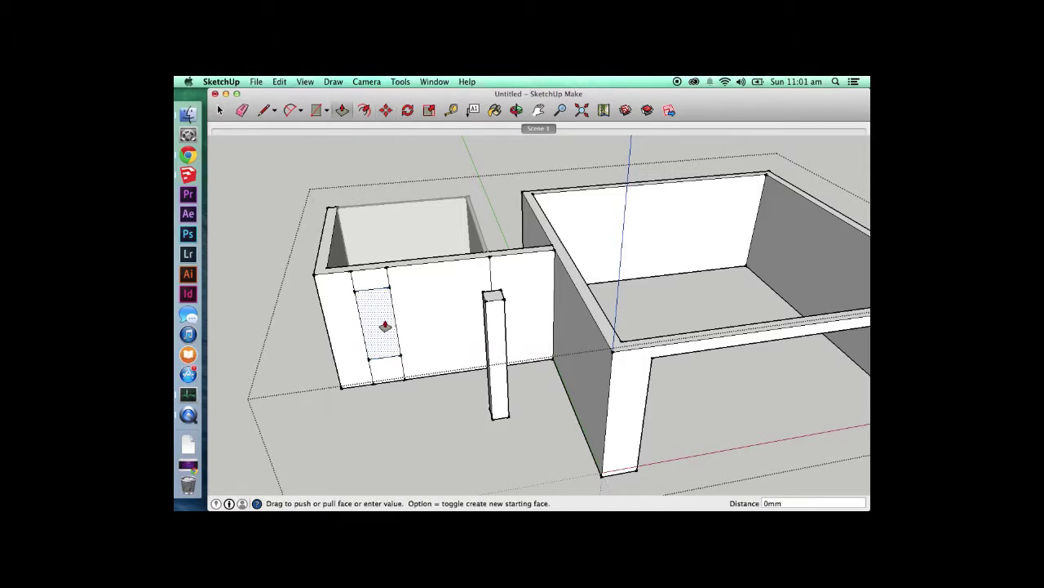
{"action": "left_click", "coordinate": [419, 264]}
{"action": "key", "text": "space"}
{"action": "key", "text": "e"}
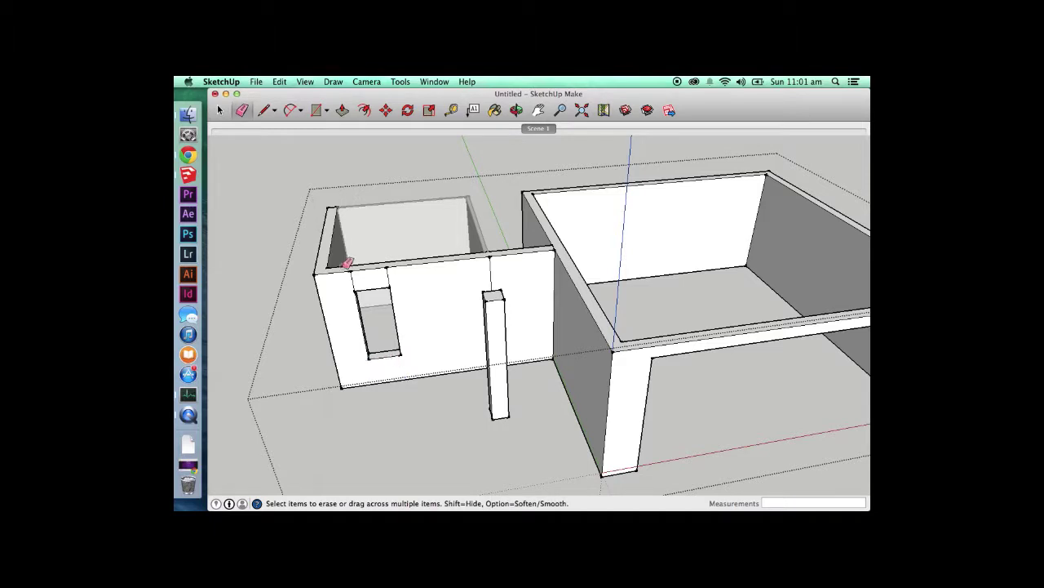
{"action": "left_click_drag", "start_coordinate": [358, 277], "coordinate": [401, 271]}
{"action": "key", "text": "space"}
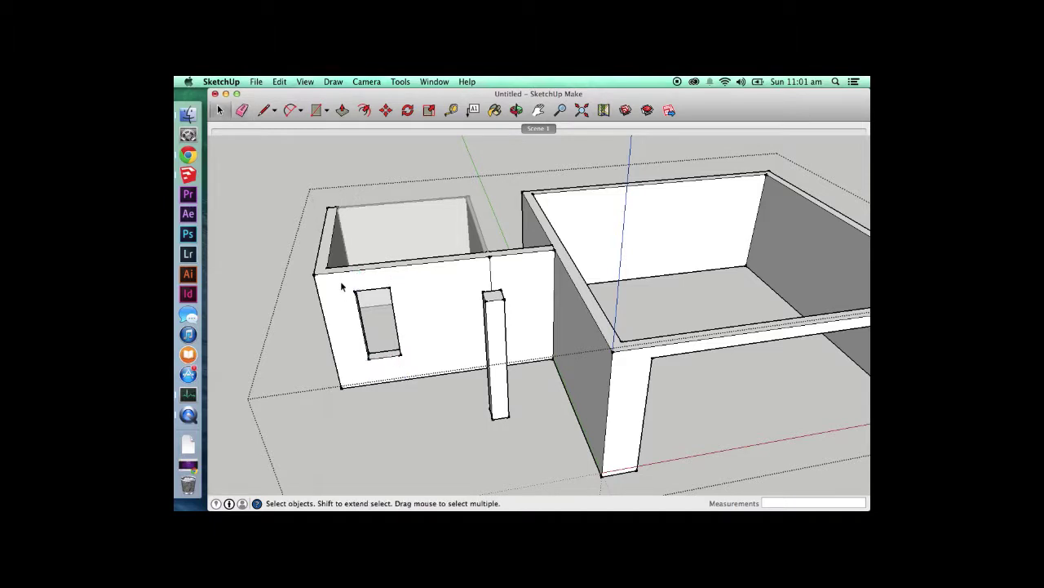
- Copy the whole window opening about 1500 mm along the front wall toward the main block
{"action": "left_click_drag", "start_coordinate": [390, 334], "coordinate": [426, 379]}
{"action": "key", "text": "m"}
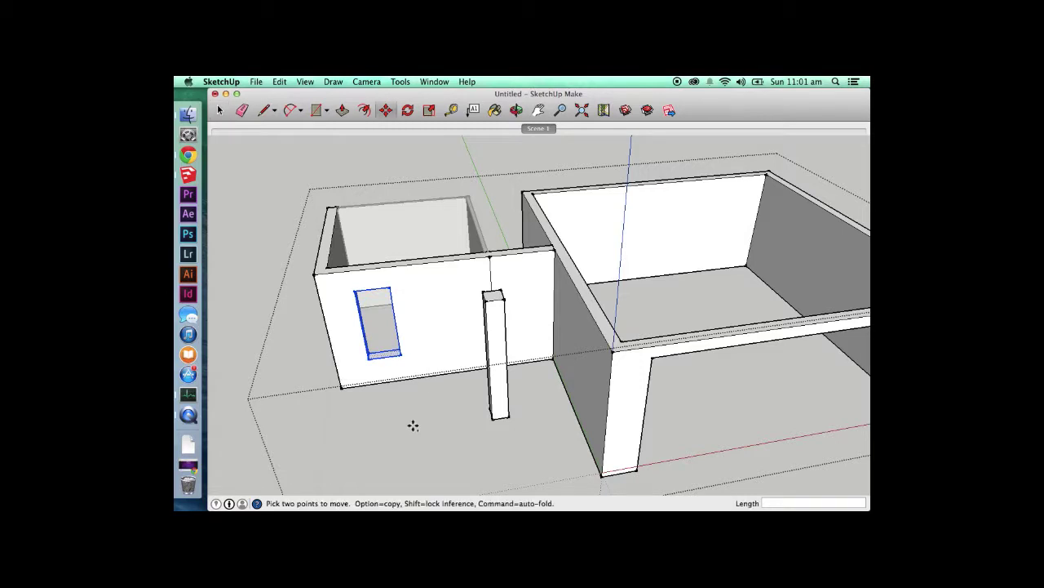
{"action": "left_click", "coordinate": [412, 425]}
{"action": "key", "text": "alt"}
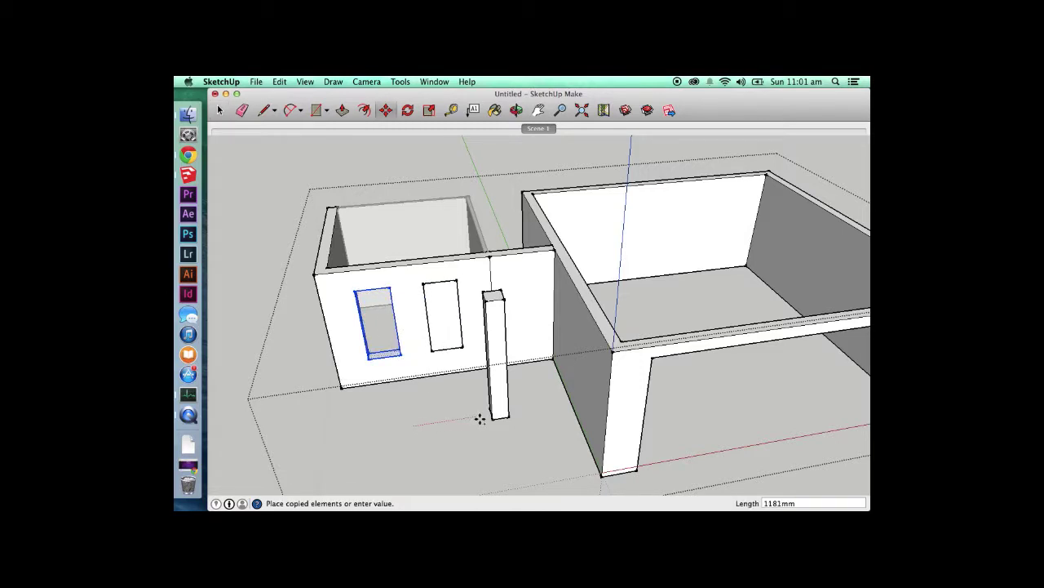
{"action": "key", "text": "space"}
{"action": "key", "text": "m"}
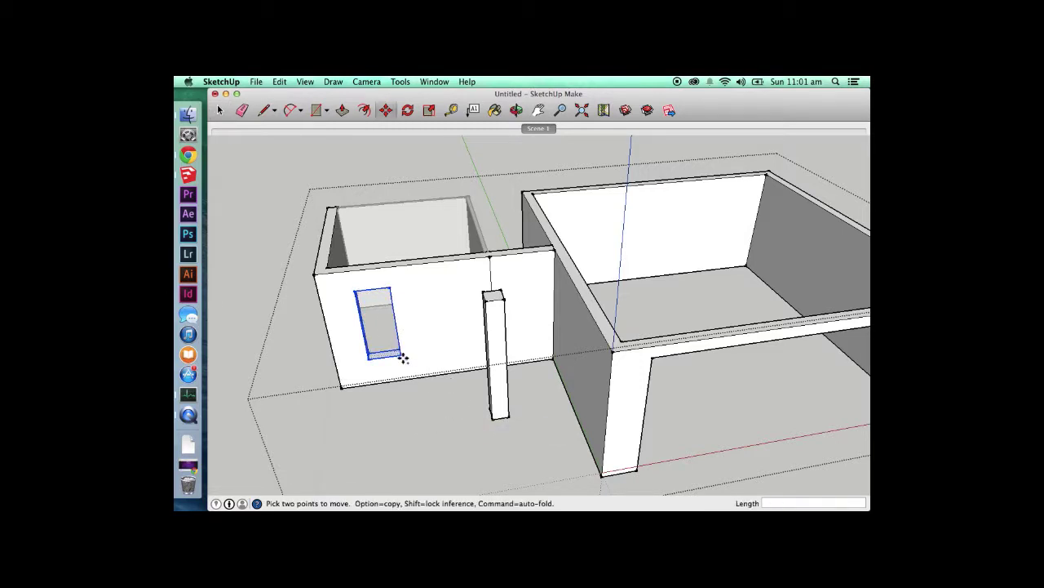
{"action": "left_click", "coordinate": [401, 356]}
{"action": "key", "text": "alt"}
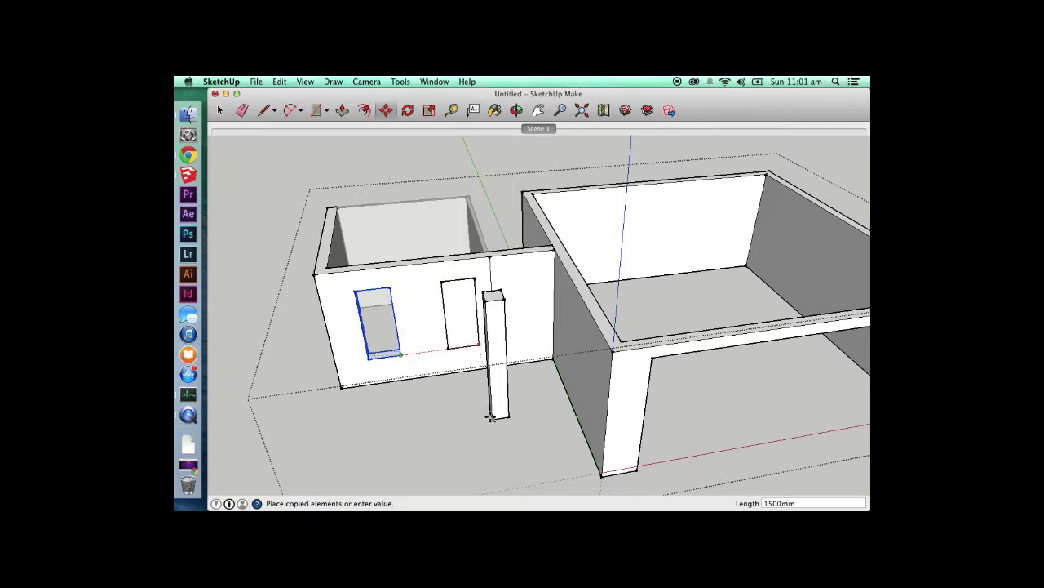
{"action": "left_click", "coordinate": [489, 416]}
{"action": "key", "text": "space"}
- Redraw the bottom edge of the copied window outline so it bounds its own face
{"action": "key", "text": "l"}
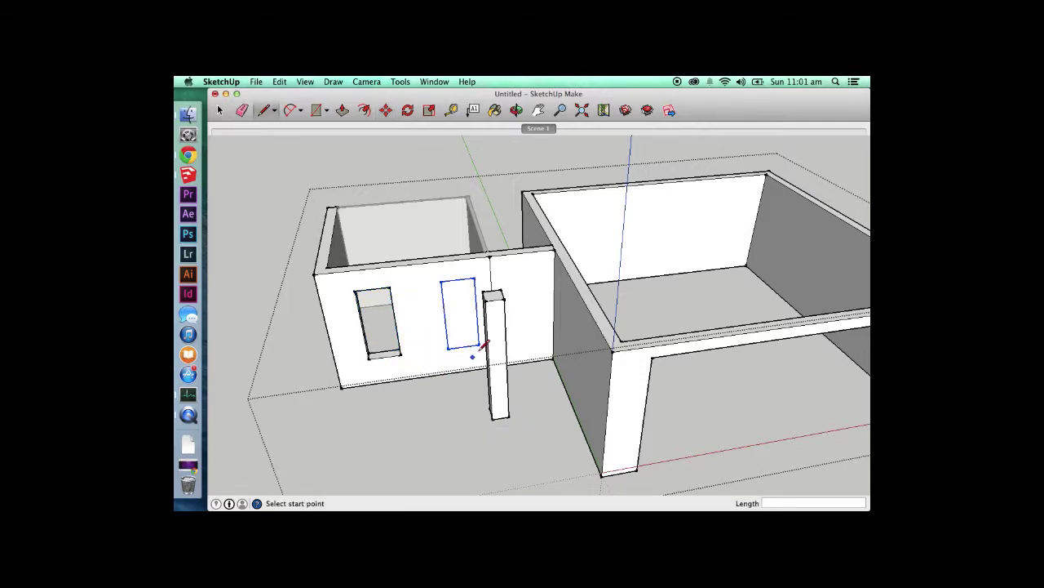
{"action": "left_click", "coordinate": [479, 345]}
{"action": "left_click", "coordinate": [449, 348]}
{"action": "key", "text": "space"}
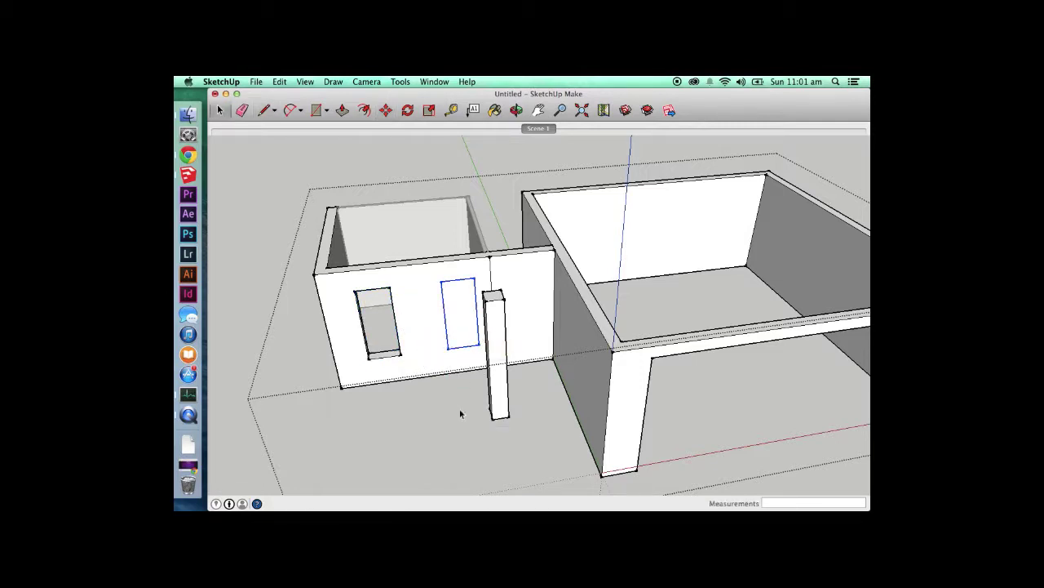
- Push the second window's face through the full thickness of the front wall
{"action": "left_click", "coordinate": [461, 341]}
{"action": "key", "text": "p"}
{"action": "left_click", "coordinate": [465, 331]}
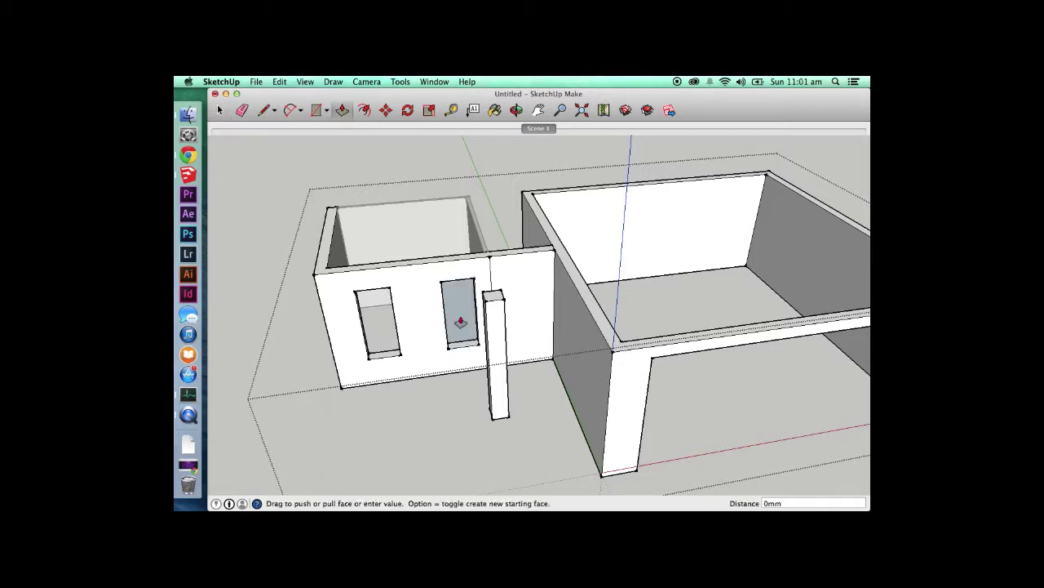
{"action": "left_click", "coordinate": [427, 263]}
{"action": "key", "text": "space"}
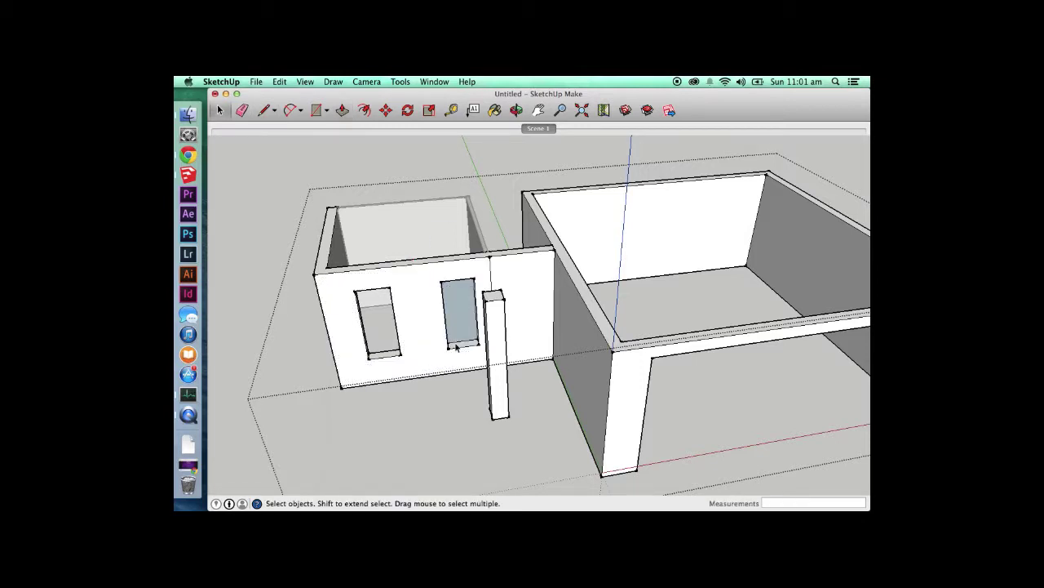
- Erase the leftover vertical seam line on the front wall between the second window and the main block
{"action": "key", "text": "o"}
{"action": "left_click_drag", "start_coordinate": [466, 324], "coordinate": [432, 275]}
{"action": "left_click_drag", "start_coordinate": [599, 268], "coordinate": [459, 415]}
{"action": "key", "text": "space"}
{"action": "scroll", "coordinate": [466, 368], "scroll_direction": "down", "scroll_amount": 2}
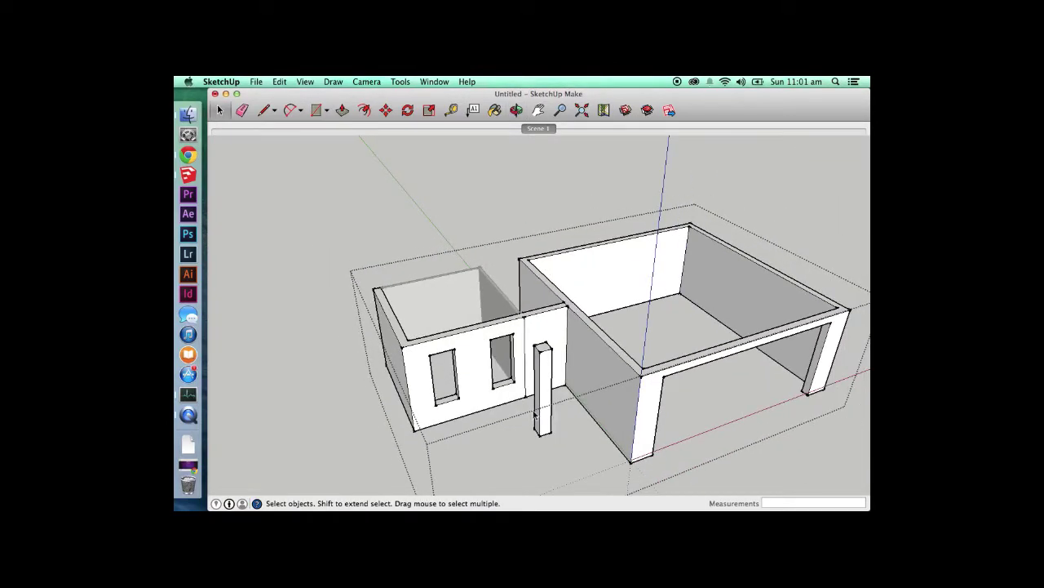
{"action": "scroll", "coordinate": [534, 417], "scroll_direction": "up", "scroll_amount": 3}
{"action": "scroll", "coordinate": [542, 257], "scroll_direction": "down", "scroll_amount": 2}
{"action": "scroll", "coordinate": [578, 255], "scroll_direction": "up", "scroll_amount": 3}
{"action": "key", "text": "e"}
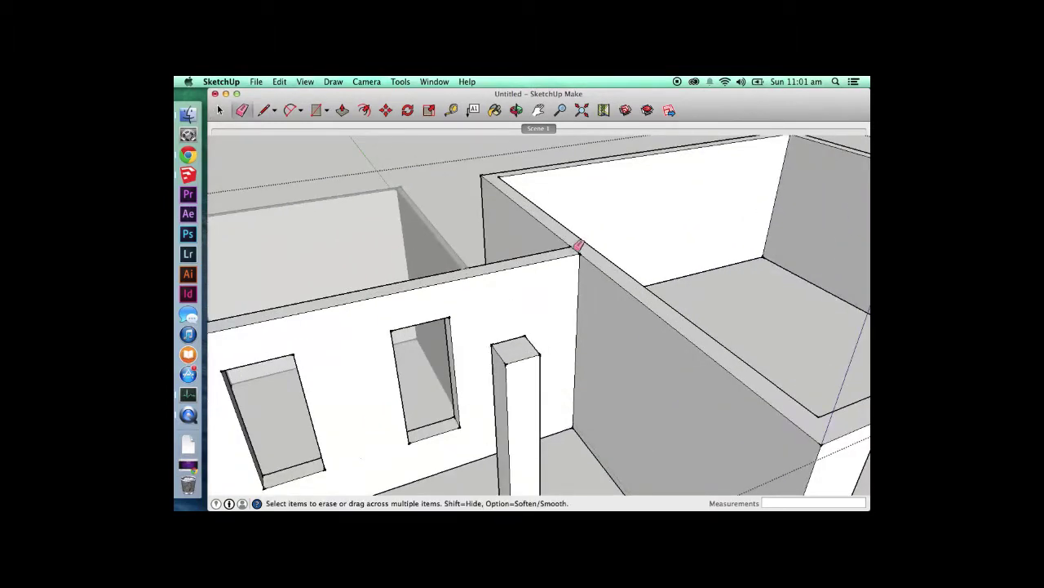
{"action": "key", "text": "space"}
{"action": "scroll", "coordinate": [578, 246], "scroll_direction": "down", "scroll_amount": 3}
- Draw a small rectangle between the two windows, push it through the wall, and undo the opening
{"action": "key", "text": "r"}
{"action": "left_click", "coordinate": [401, 347]}
{"action": "left_click", "coordinate": [414, 358]}
{"action": "key", "text": "space"}
{"action": "key", "text": "p"}
{"action": "left_click", "coordinate": [400, 342]}
{"action": "key", "text": "Escape"}
{"action": "key", "text": "space"}
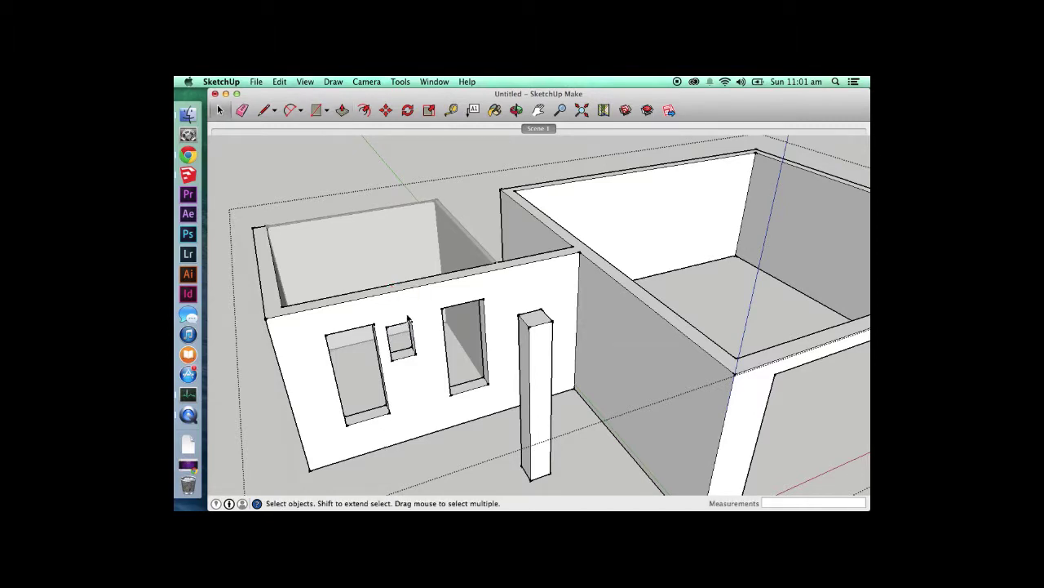
{"action": "key", "text": "super+z"}
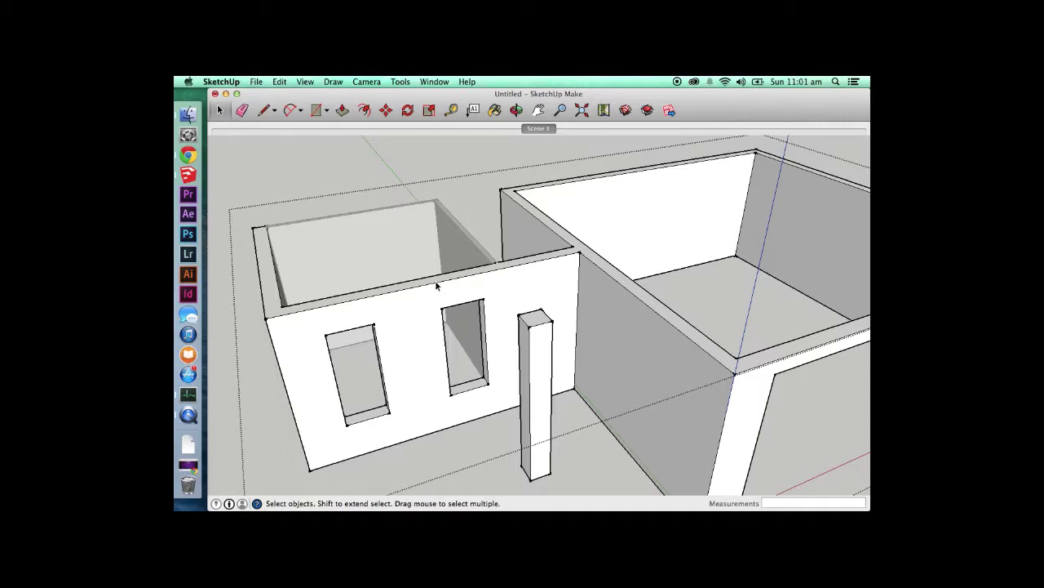
- Try a larger rectangle between the two windows and push it past the wall thickness into the room
{"action": "key", "text": "r"}
{"action": "left_click", "coordinate": [426, 329]}
{"action": "left_click", "coordinate": [399, 375]}
{"action": "key", "text": "space"}
{"action": "key", "text": "p"}
{"action": "left_click_drag", "start_coordinate": [410, 360], "coordinate": [358, 226]}
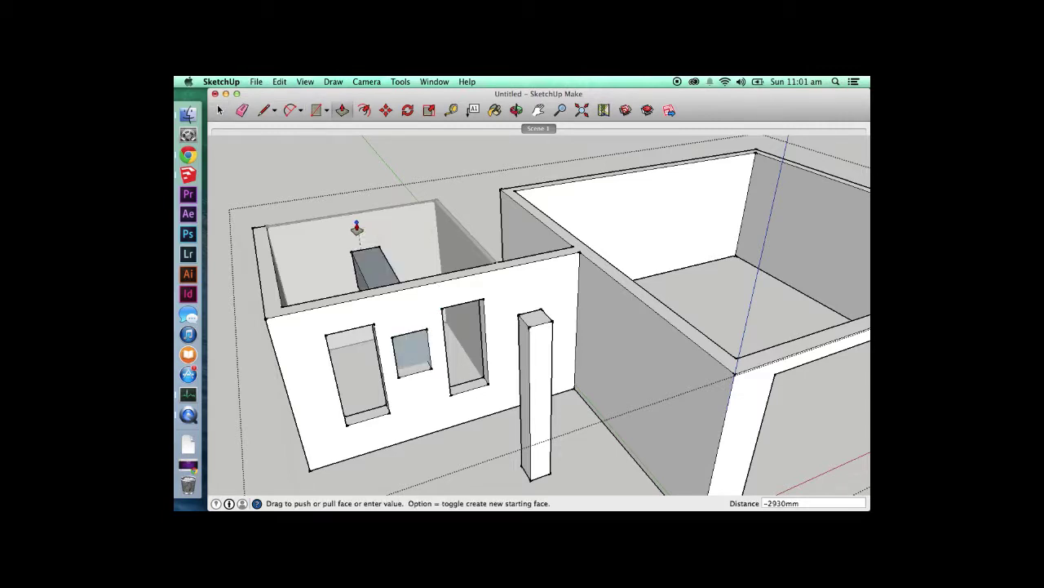
{"action": "key", "text": "Escape"}
{"action": "key", "text": "space"}
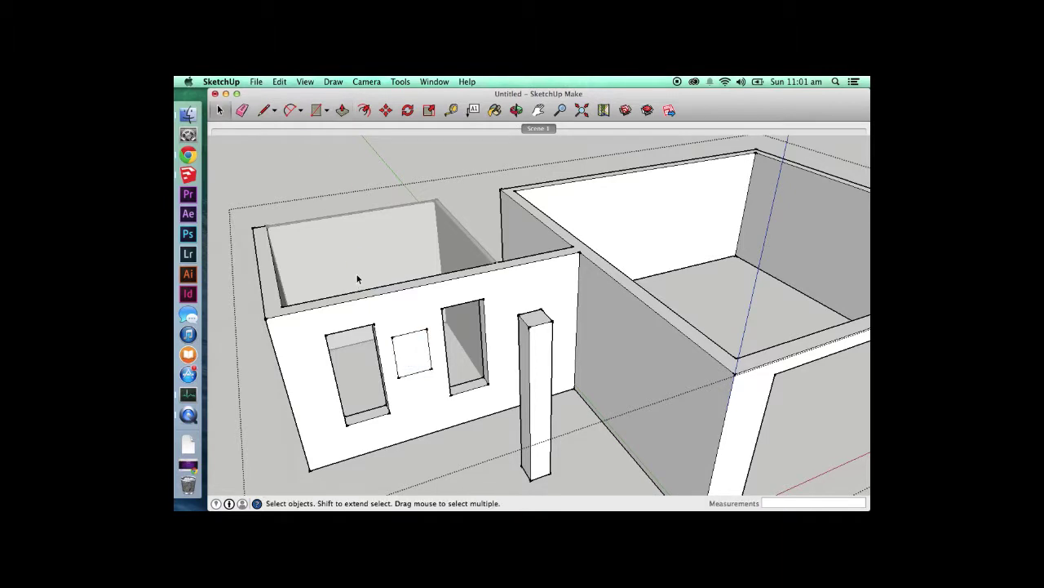
- Copy the front wall's vertical edge at the main block 100 mm along the wall for the door jamb
{"action": "middle_click_drag", "start_coordinate": [466, 284], "coordinate": [389, 310]}
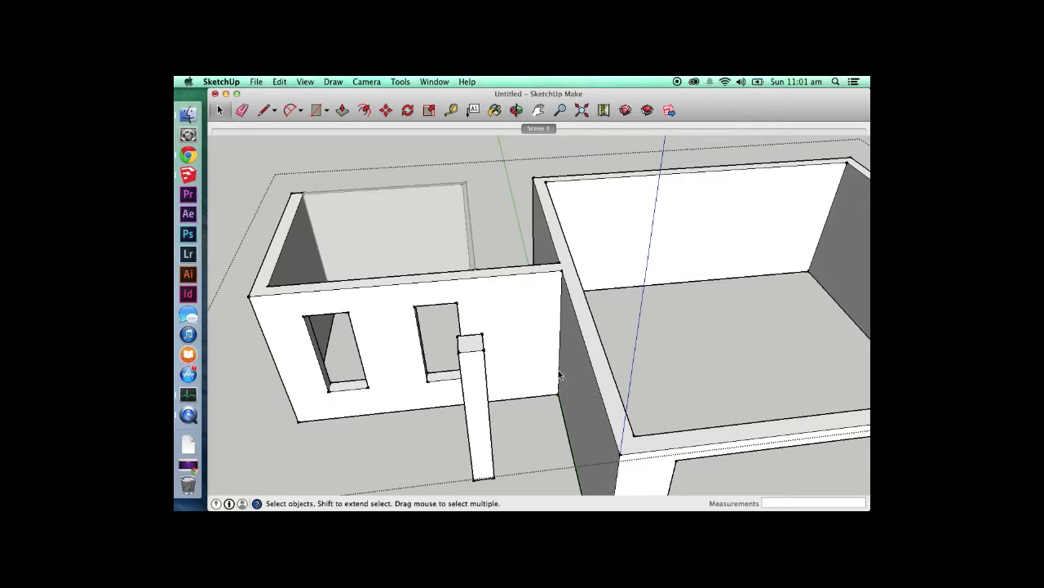
{"action": "key", "text": "m"}
{"action": "key", "text": "alt"}
{"action": "left_click", "coordinate": [549, 355]}
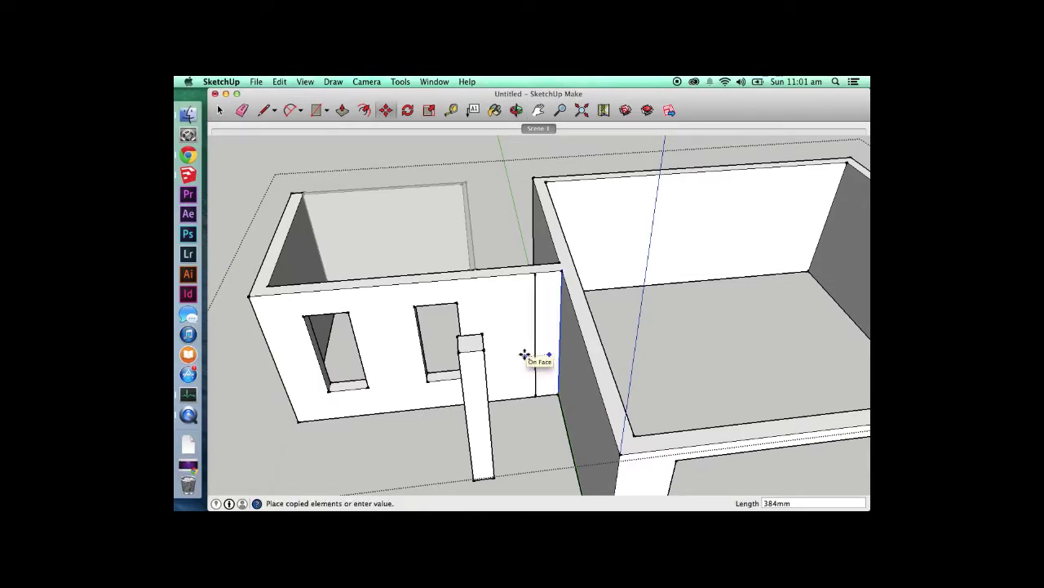
{"action": "type", "text": "100"}
{"action": "key", "text": "Return"}
{"action": "key", "text": "space"}
- Copy the new jamb line 900 mm farther along the front wall to set the door width
{"action": "key", "text": "m"}
{"action": "key", "text": "alt"}
{"action": "left_click", "coordinate": [544, 357]}
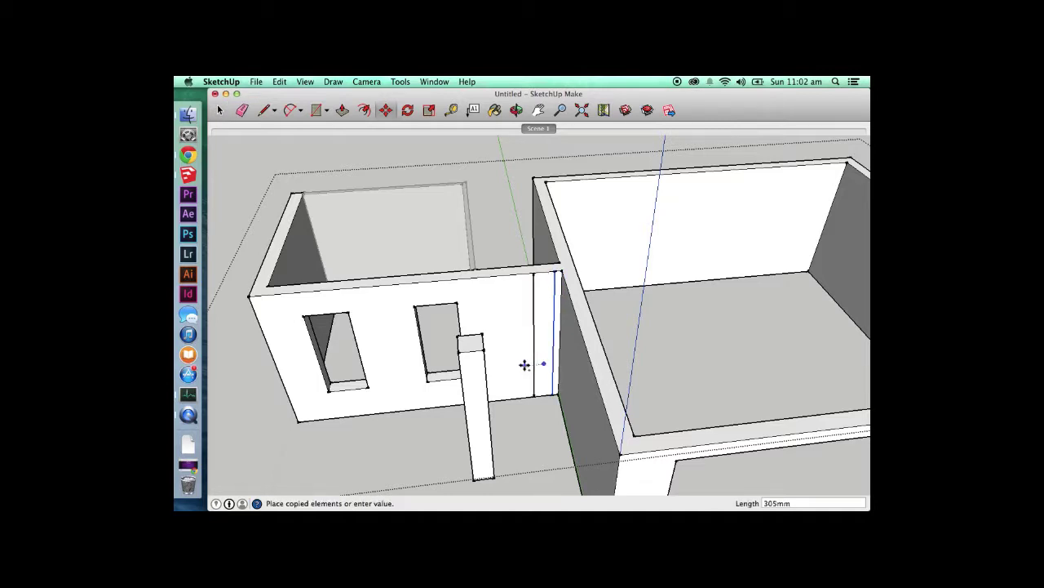
{"action": "type", "text": "900"}
{"action": "key", "text": "Return"}
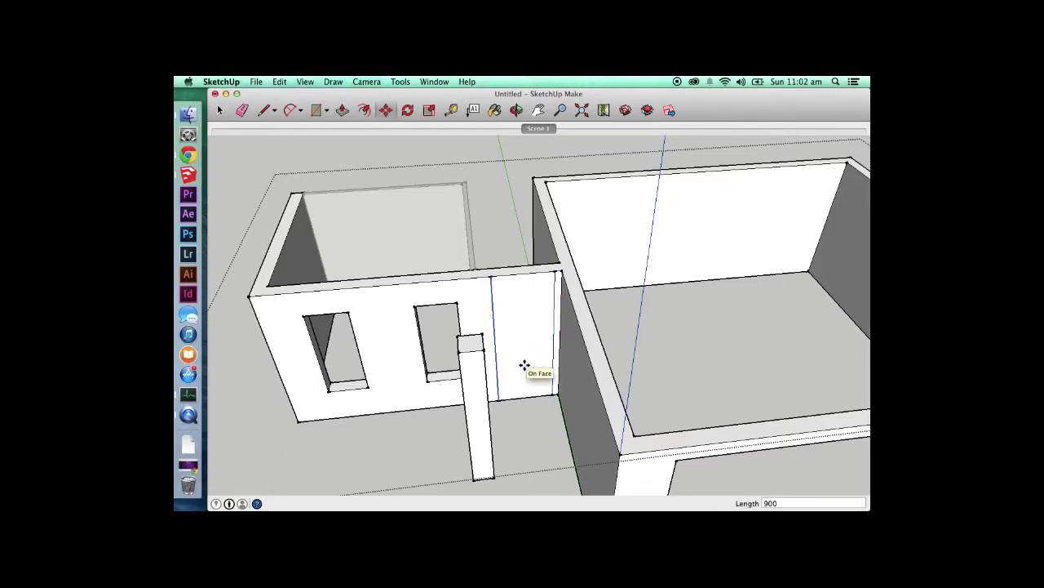
- Copy the bottom edge between the two door lines upward to mark the door head
{"action": "key", "text": "space"}
{"action": "left_click", "coordinate": [522, 402]}
{"action": "left_click", "coordinate": [522, 399]}
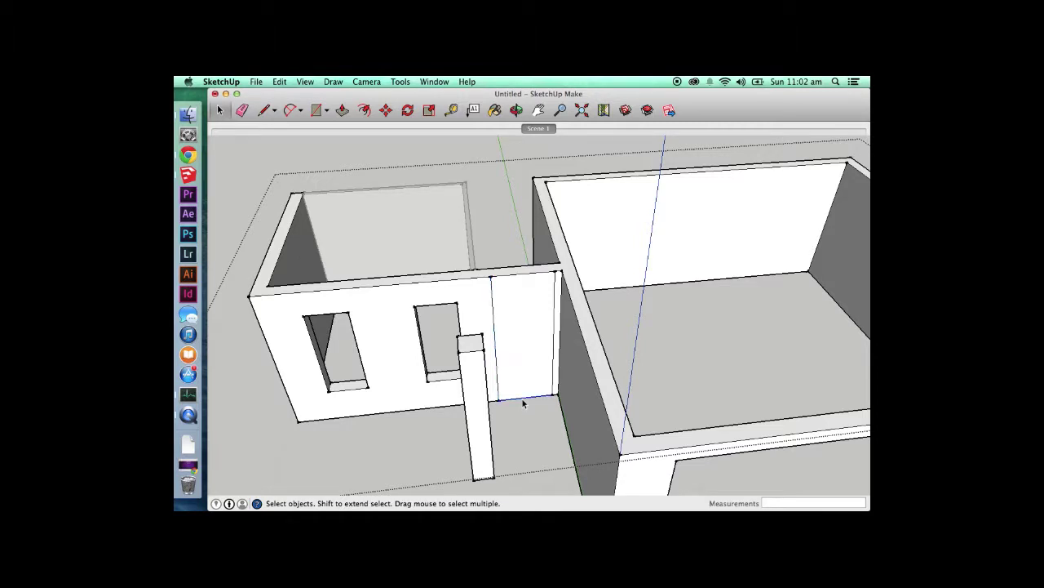
{"action": "key", "text": "m"}
{"action": "key", "text": "alt"}
{"action": "left_click", "coordinate": [528, 380]}
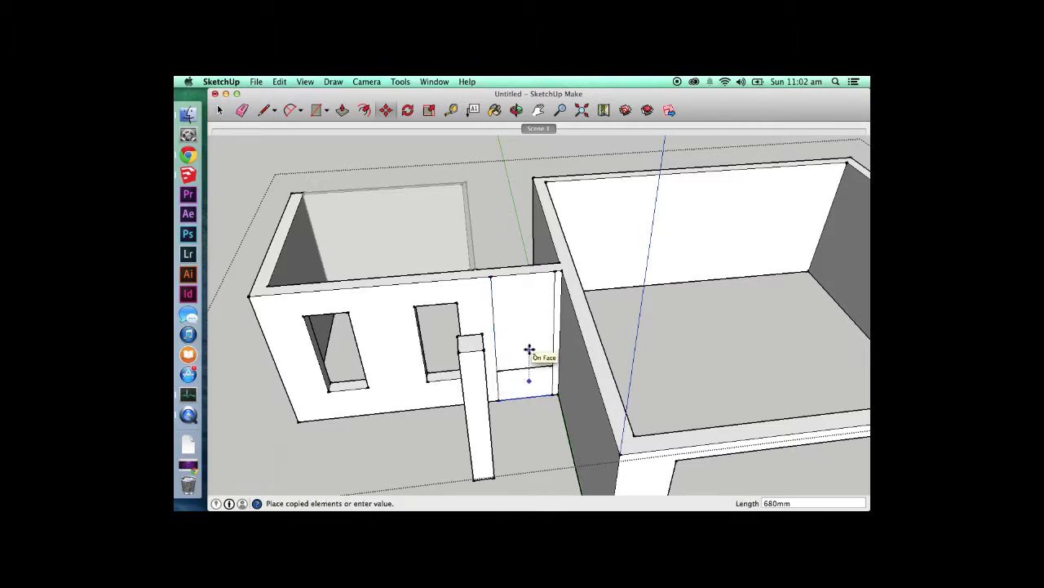
{"action": "key", "text": "Return"}
{"action": "key", "text": "space"}
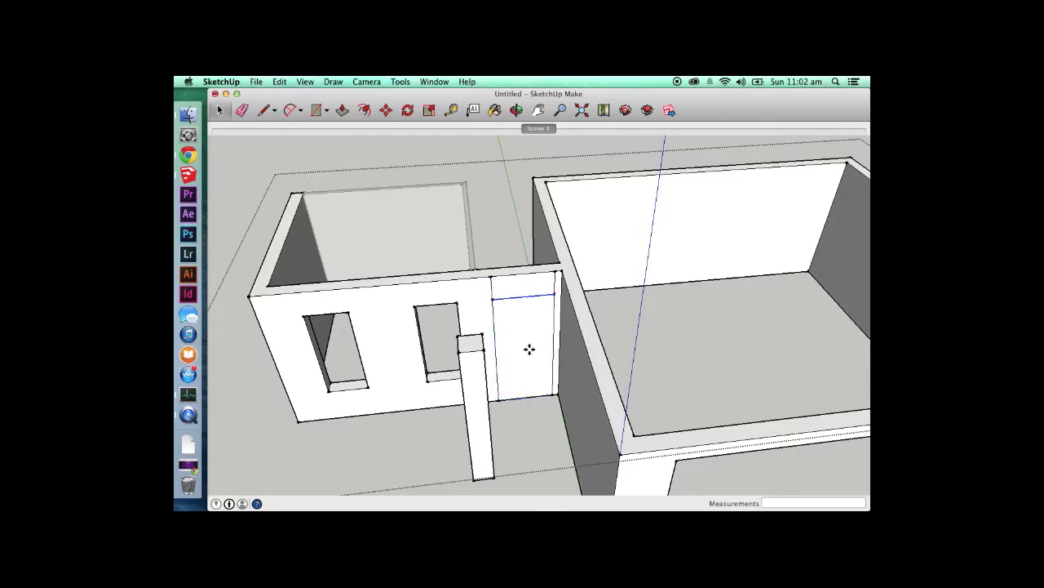
- Push the door face 200 mm through the front wall to cut the doorway
{"action": "key", "text": "p"}
{"action": "left_click", "coordinate": [535, 351]}
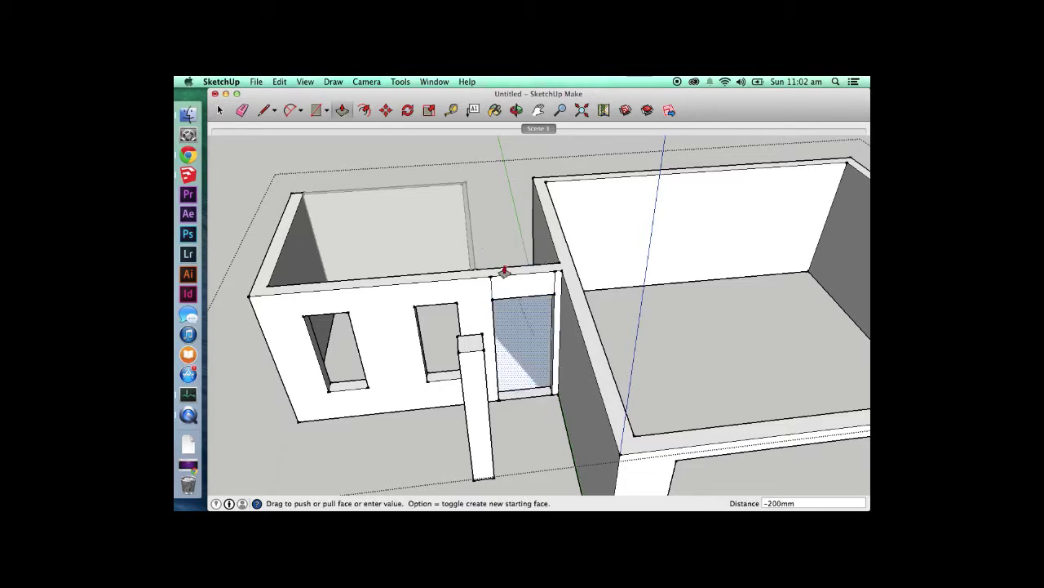
{"action": "left_click", "coordinate": [505, 271]}
{"action": "key", "text": "space"}
- Erase the leftover vertical lines above the doorway and the threshold edges at its base
{"action": "key", "text": "e"}
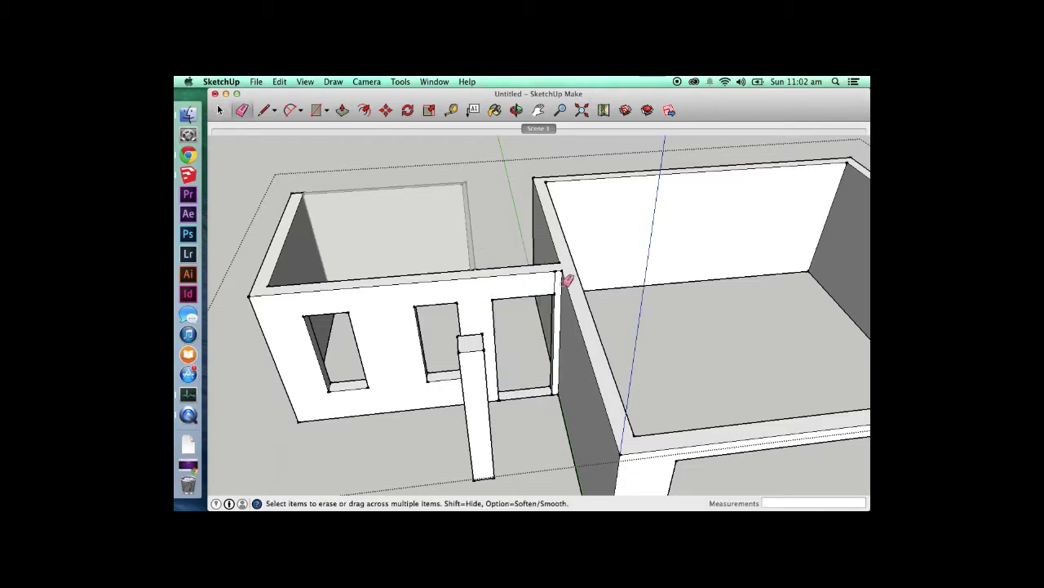
{"action": "left_click_drag", "start_coordinate": [527, 393], "coordinate": [523, 390]}
{"action": "key", "text": "space"}
- Pull the jamb beside the main block into the doorway and push the opposite jamb back
{"action": "key", "text": "p"}
{"action": "left_click", "coordinate": [557, 322]}
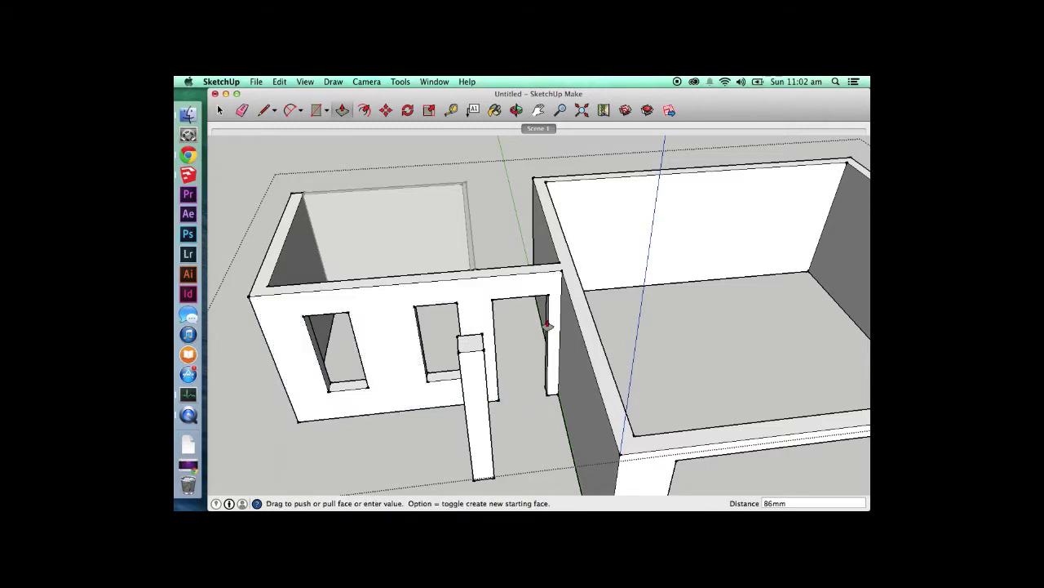
{"action": "key", "text": "Return"}
{"action": "middle_click_drag", "start_coordinate": [548, 324], "coordinate": [467, 345]}
{"action": "left_click", "coordinate": [468, 345]}
{"action": "left_click", "coordinate": [459, 342]}
{"action": "key", "text": "space"}
- Close the wall group and examine the side room's window and door openings from several angles
{"action": "scroll", "coordinate": [532, 218], "scroll_direction": "down", "scroll_amount": 5}
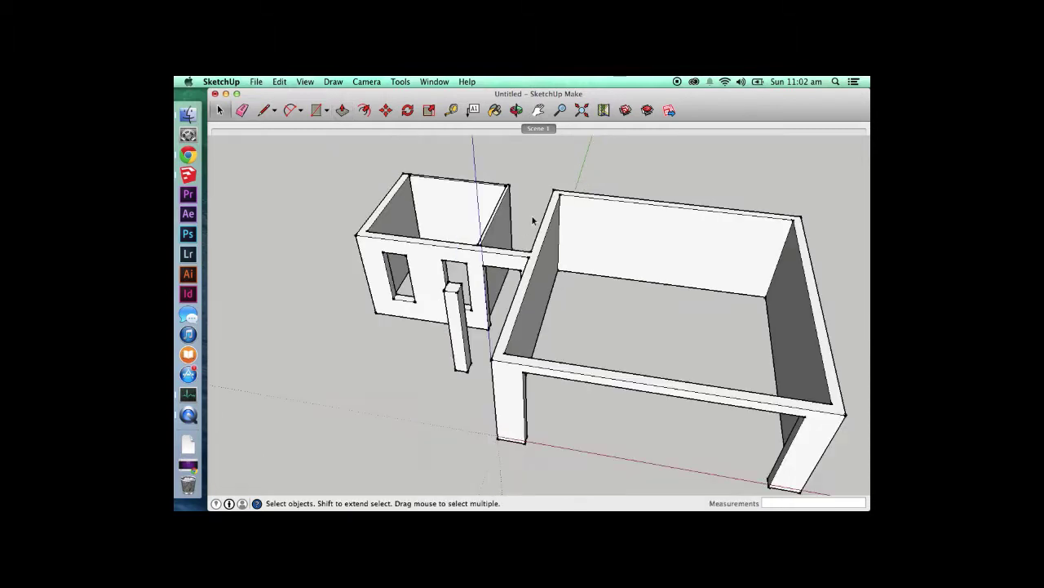
{"action": "scroll", "coordinate": [497, 303], "scroll_direction": "up", "scroll_amount": 3}
{"action": "middle_click_drag", "start_coordinate": [497, 303], "coordinate": [527, 273]}
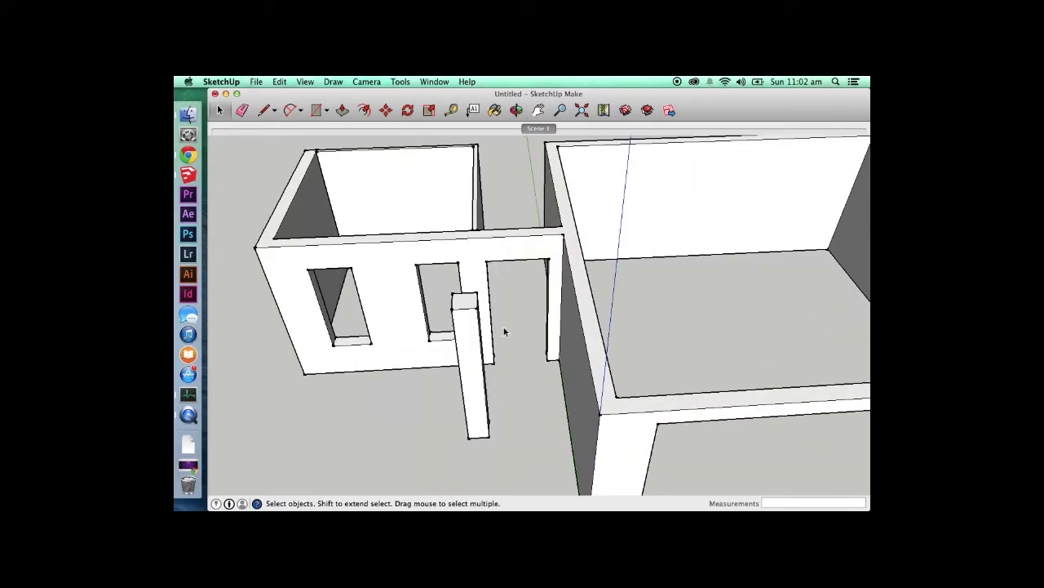
{"action": "scroll", "coordinate": [522, 307], "scroll_direction": "down", "scroll_amount": 3}
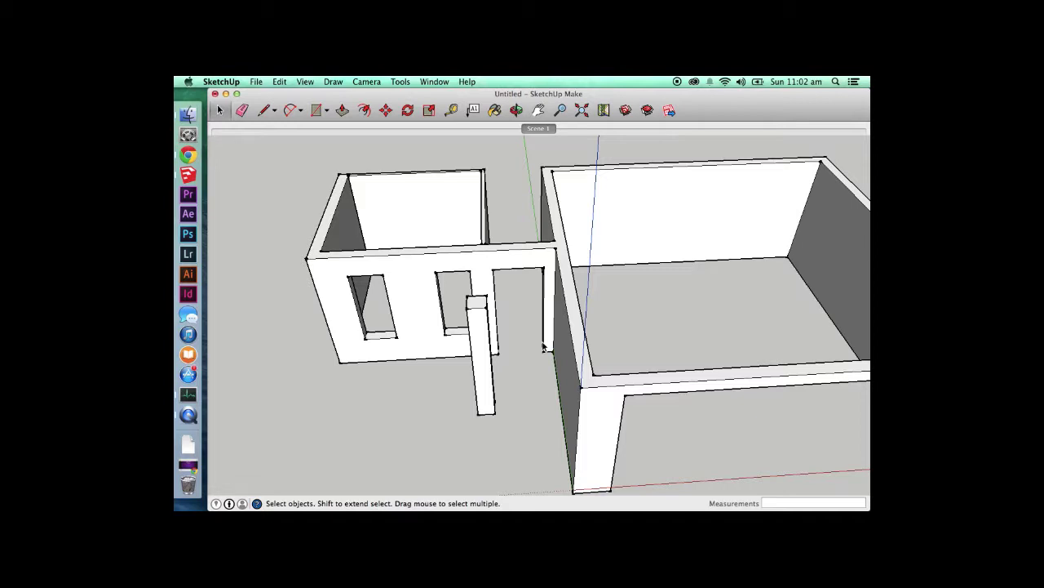
{"action": "key", "text": "o"}
{"action": "left_click_drag", "start_coordinate": [521, 361], "coordinate": [576, 349]}
{"action": "key", "text": "space"}
- Reopen the wall group and draw a 400 by 200 mm rectangle from the column's top corner on the side facing the main block
{"action": "double_click", "coordinate": [519, 302]}
{"action": "key", "text": "o"}
{"action": "left_click_drag", "start_coordinate": [529, 291], "coordinate": [400, 224]}
{"action": "scroll", "coordinate": [396, 226], "scroll_direction": "up", "scroll_amount": 3}
{"action": "key", "text": "space"}
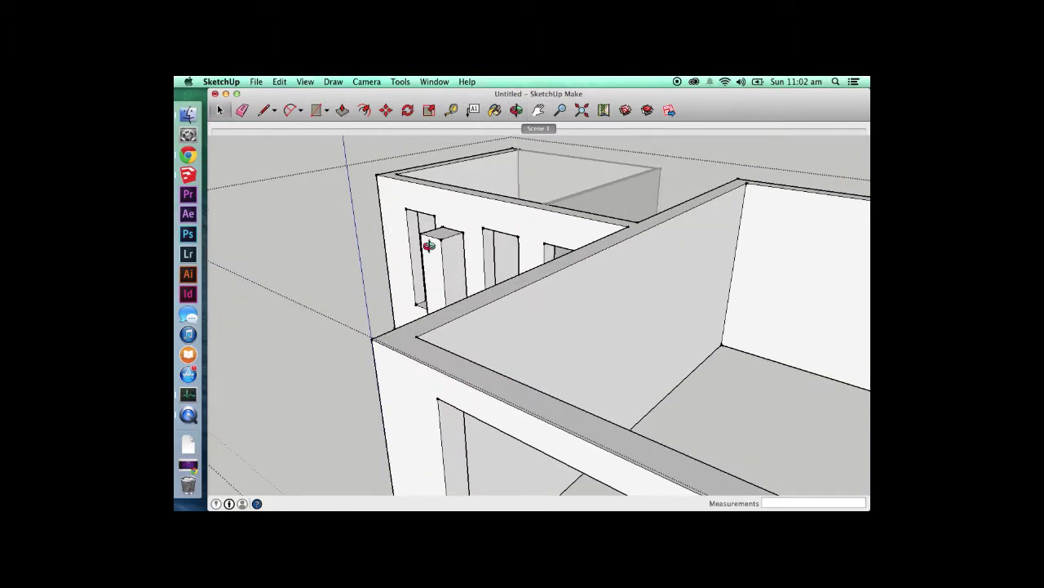
{"action": "key", "text": "r"}
{"action": "left_click", "coordinate": [440, 239]}
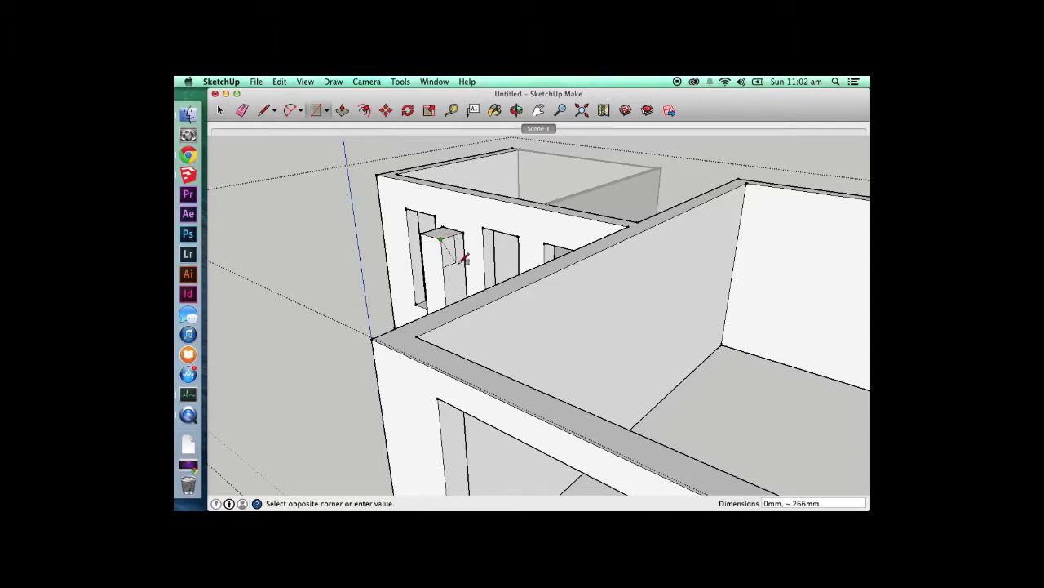
{"action": "type", "text": "400,200"}
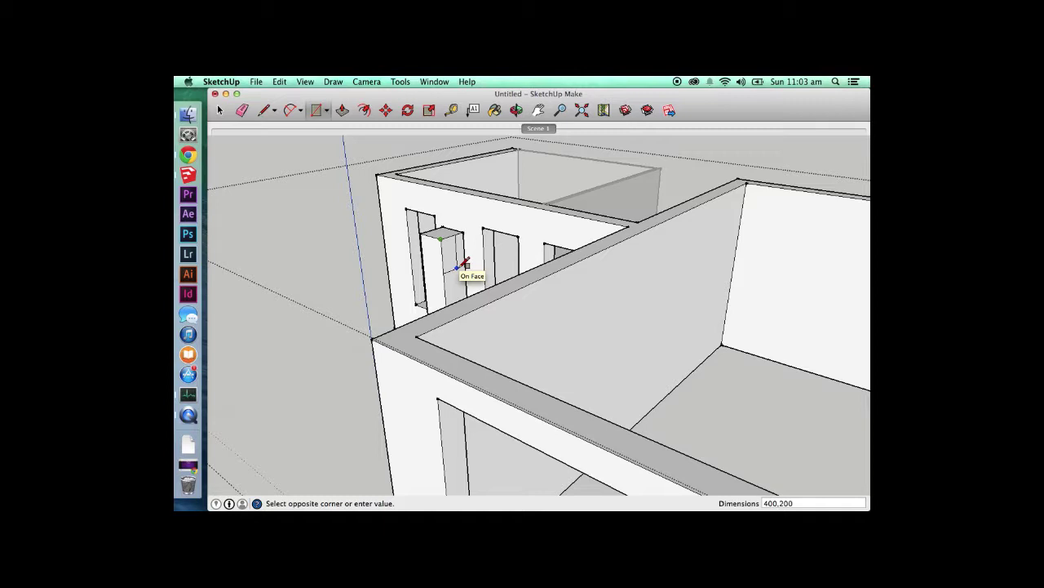
{"action": "key", "text": "Return"}
{"action": "key", "text": "space"}
- Extend the rectangle from the column across to the main block's side wall to form a beam
{"action": "key", "text": "p"}
{"action": "left_click", "coordinate": [451, 253]}
{"action": "left_click", "coordinate": [585, 245]}
{"action": "key", "text": "space"}
{"action": "key", "text": "o"}
{"action": "left_click_drag", "start_coordinate": [443, 229], "coordinate": [619, 307]}
{"action": "left_click_drag", "start_coordinate": [450, 340], "coordinate": [804, 392]}
{"action": "scroll", "coordinate": [756, 466], "scroll_direction": "down", "scroll_amount": 5}
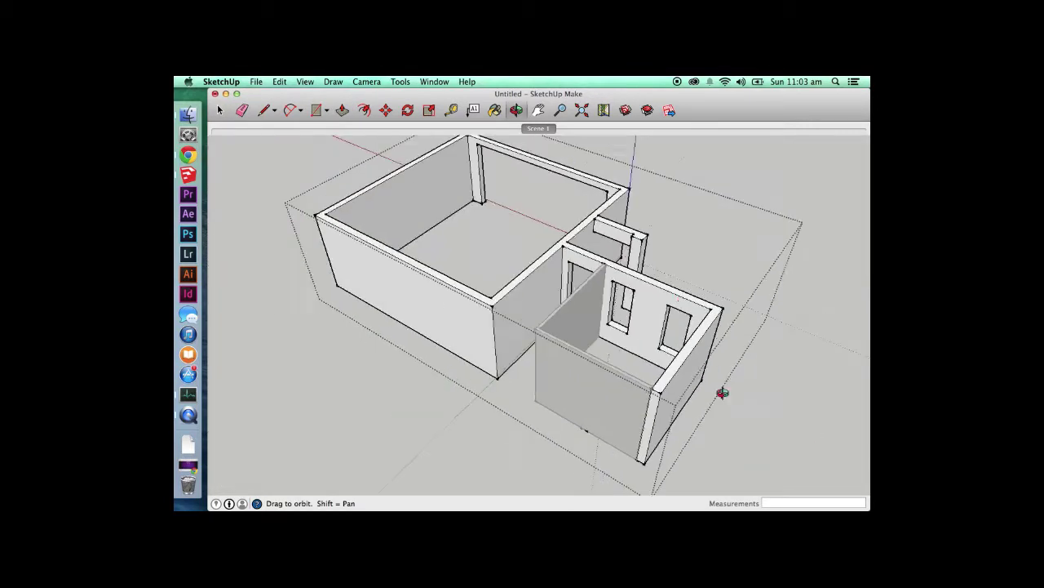
{"action": "scroll", "coordinate": [644, 207], "scroll_direction": "up", "scroll_amount": 4}
{"action": "scroll", "coordinate": [646, 245], "scroll_direction": "up", "scroll_amount": 3}
{"action": "key", "text": "r"}
{"action": "left_click", "coordinate": [640, 285]}
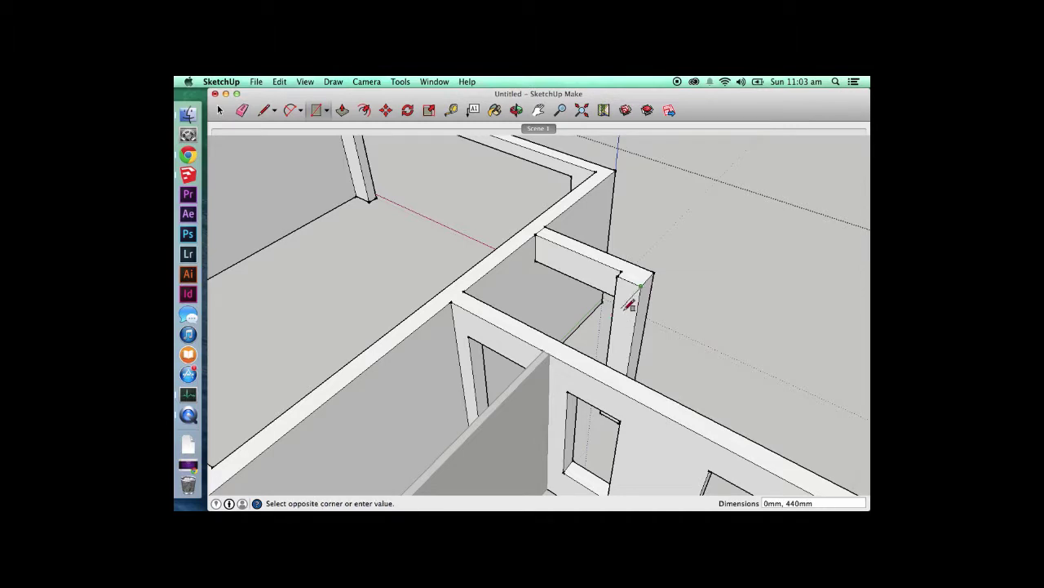
{"action": "key", "text": "space"}
- Draw a 400 by 200 mm rectangle from the column's outer top corner on the side facing the side room
{"action": "scroll", "coordinate": [628, 322], "scroll_direction": "up", "scroll_amount": 3}
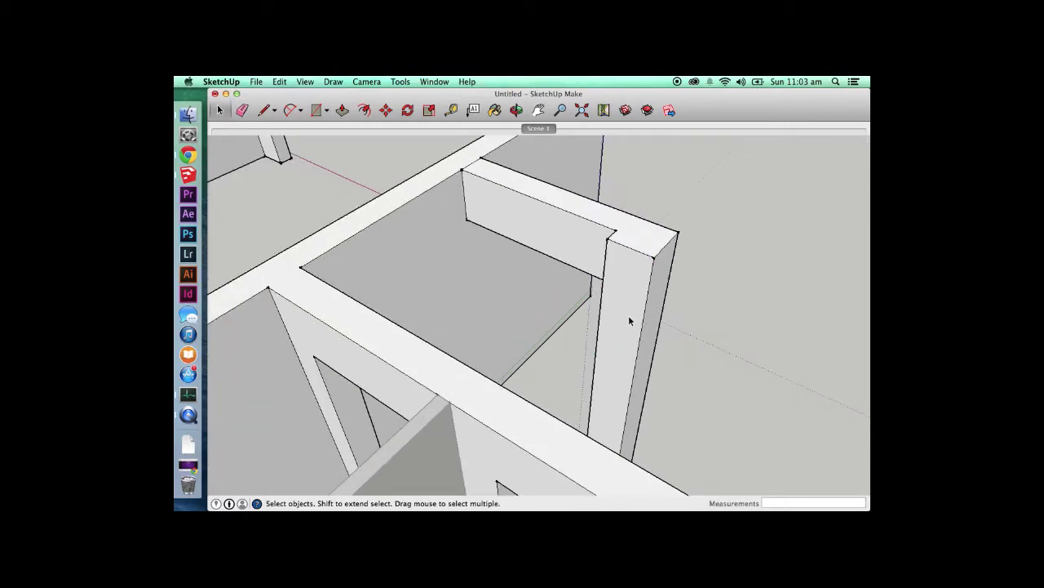
{"action": "key", "text": "r"}
{"action": "left_click", "coordinate": [654, 258]}
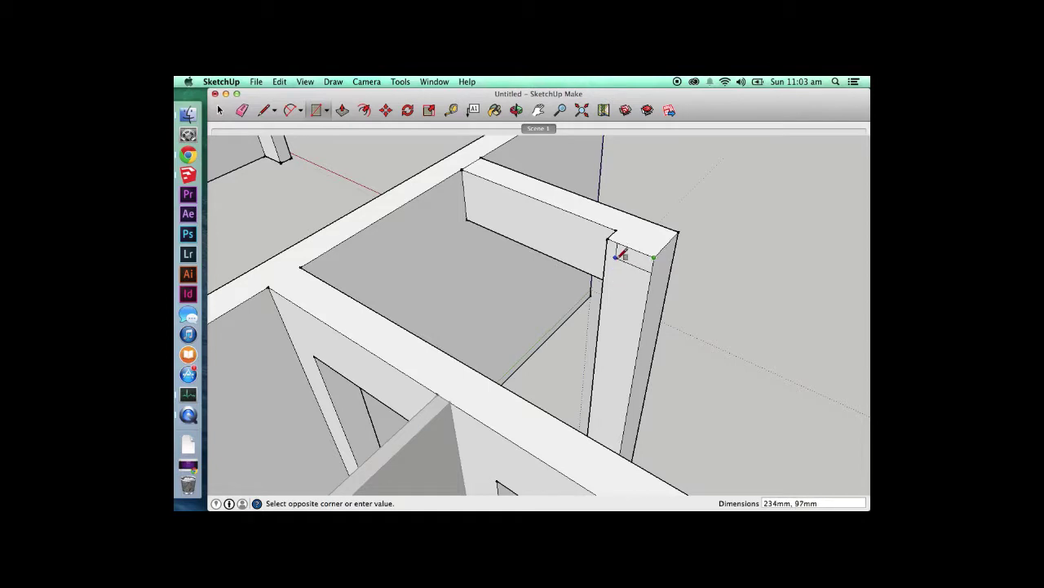
{"action": "type", "text": "400,20"}
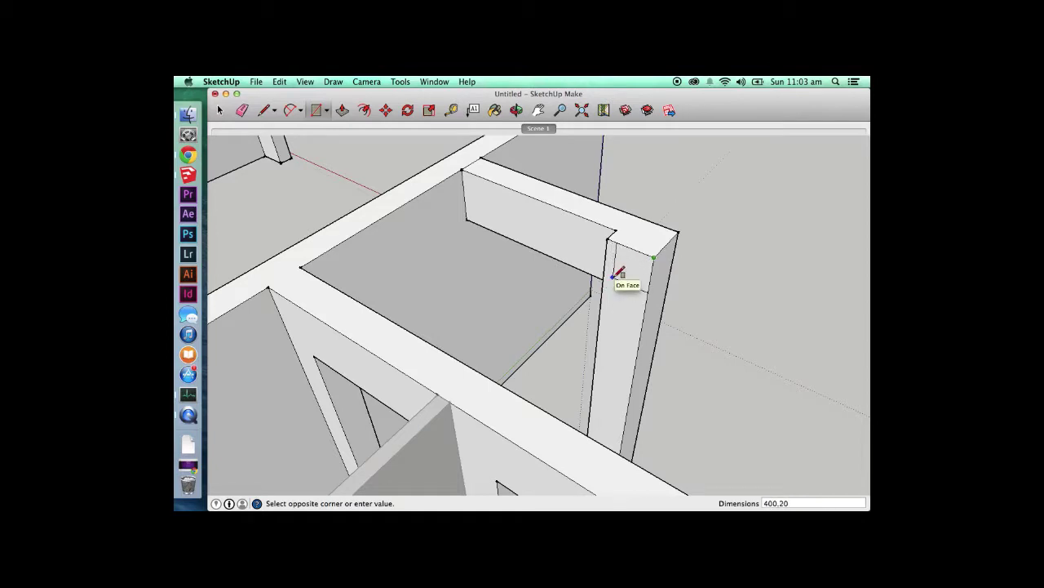
{"action": "key", "text": "Return"}
{"action": "key", "text": "space"}
- Extend the rectangle from the column to the side room's wall as a second beam and erase the seam where they meet
{"action": "key", "text": "p"}
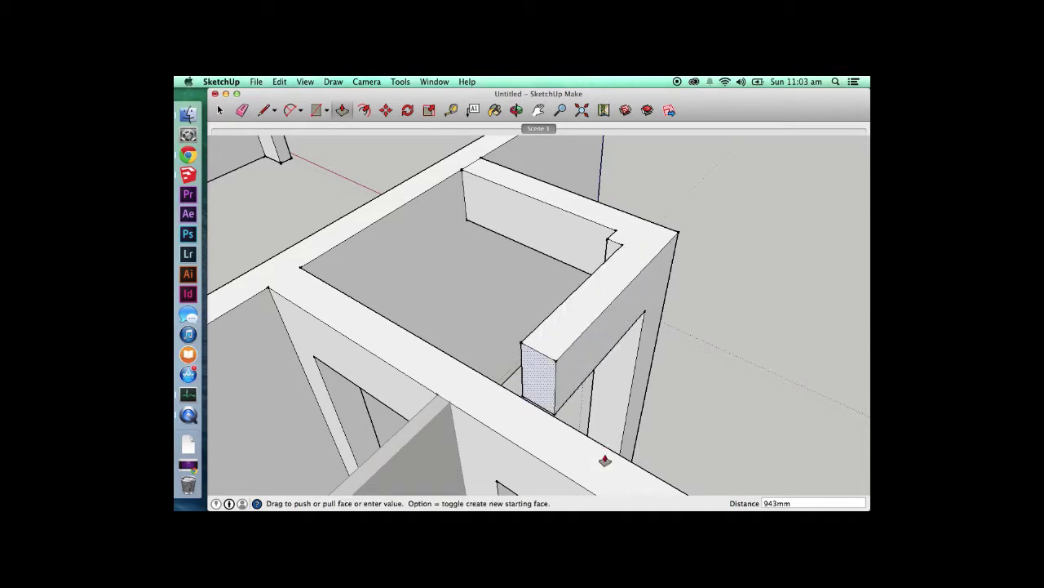
{"action": "left_click", "coordinate": [604, 450]}
{"action": "key", "text": "e"}
{"action": "left_click", "coordinate": [520, 396]}
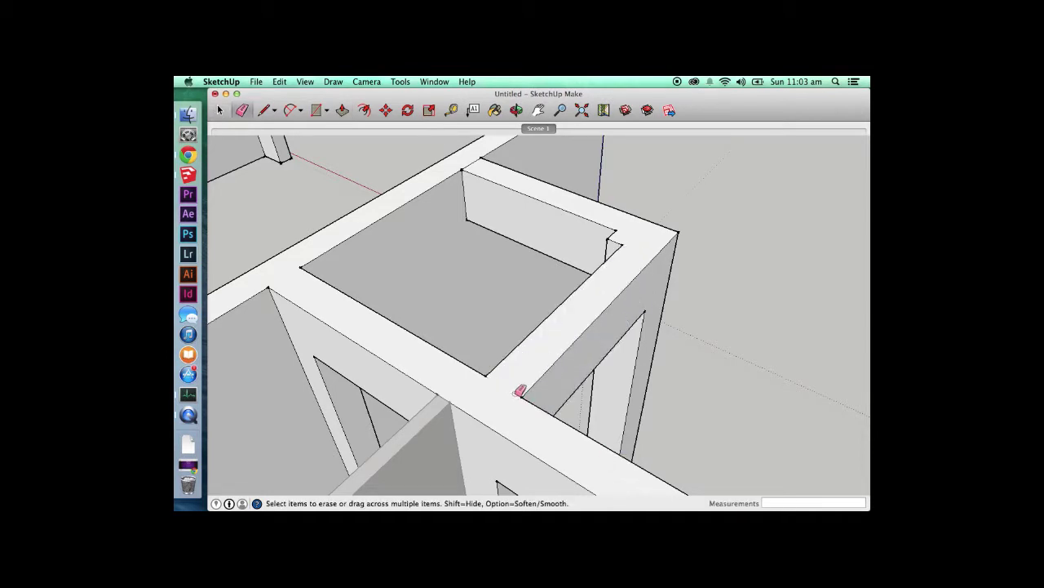
{"action": "key", "text": "space"}
- Examine both beams from several angles, close the wall group and view the model from the saved Scene 1
{"action": "scroll", "coordinate": [516, 421], "scroll_direction": "down", "scroll_amount": 5}
{"action": "key", "text": "o"}
{"action": "key", "text": "e"}
{"action": "scroll", "coordinate": [499, 293], "scroll_direction": "up", "scroll_amount": 3}
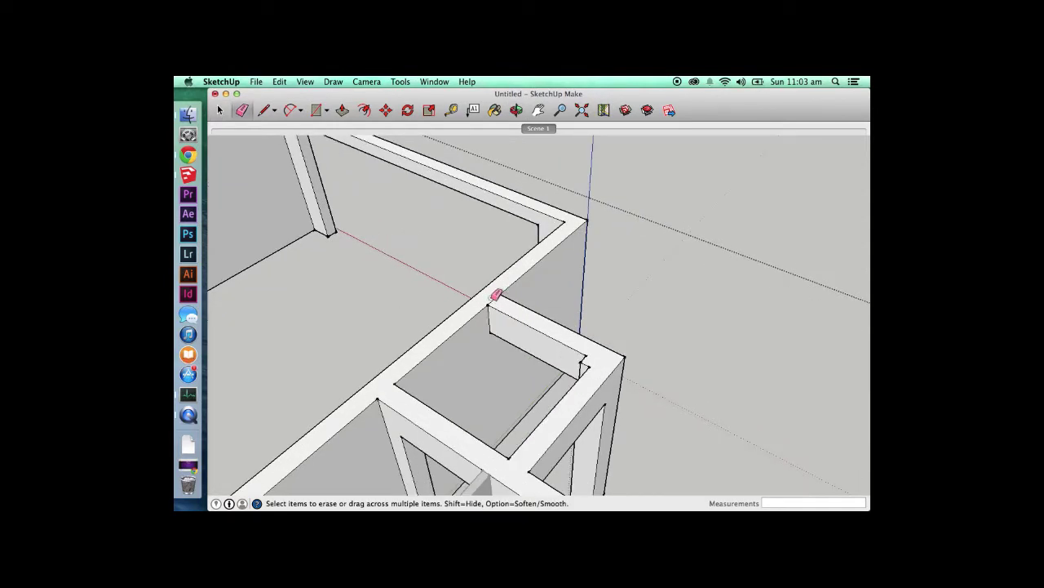
{"action": "key", "text": "o"}
{"action": "left_click_drag", "start_coordinate": [509, 334], "coordinate": [322, 432]}
{"action": "scroll", "coordinate": [417, 327], "scroll_direction": "down", "scroll_amount": 3}
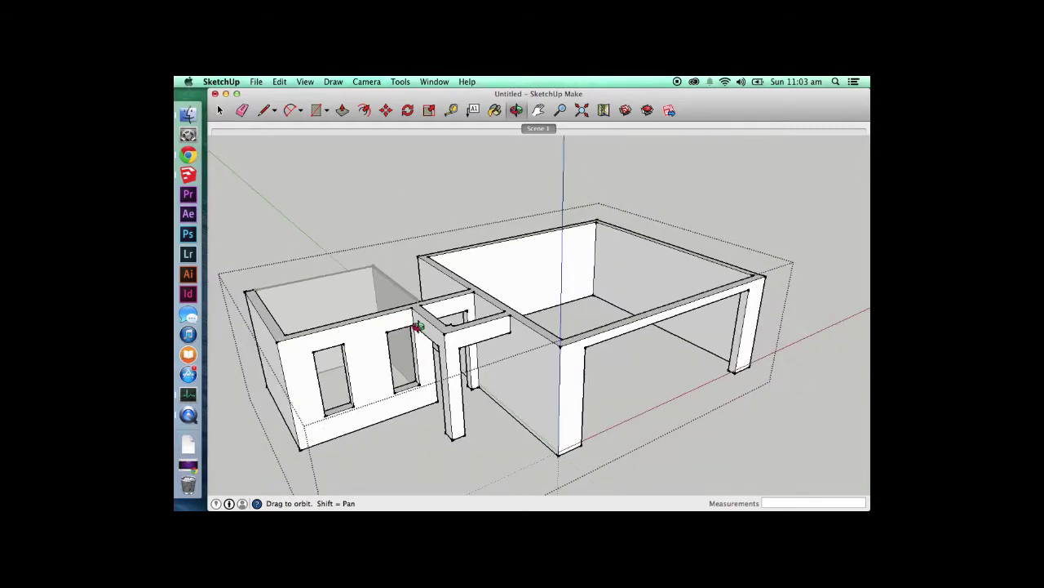
{"action": "scroll", "coordinate": [430, 356], "scroll_direction": "down", "scroll_amount": 4}
{"action": "left_click_drag", "start_coordinate": [434, 340], "coordinate": [318, 326]}
{"action": "key", "text": "space"}
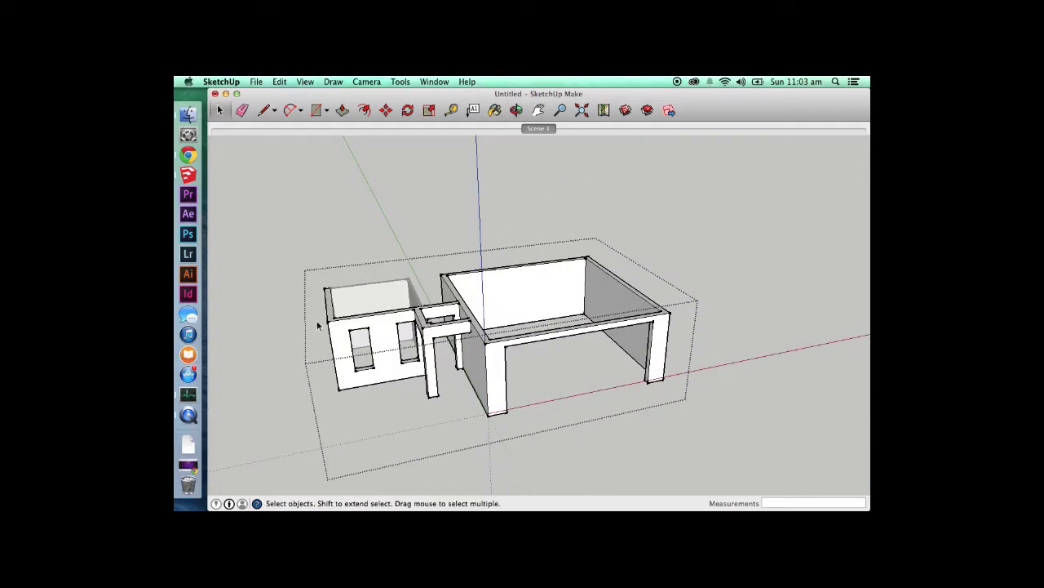
{"action": "left_click", "coordinate": [286, 343]}
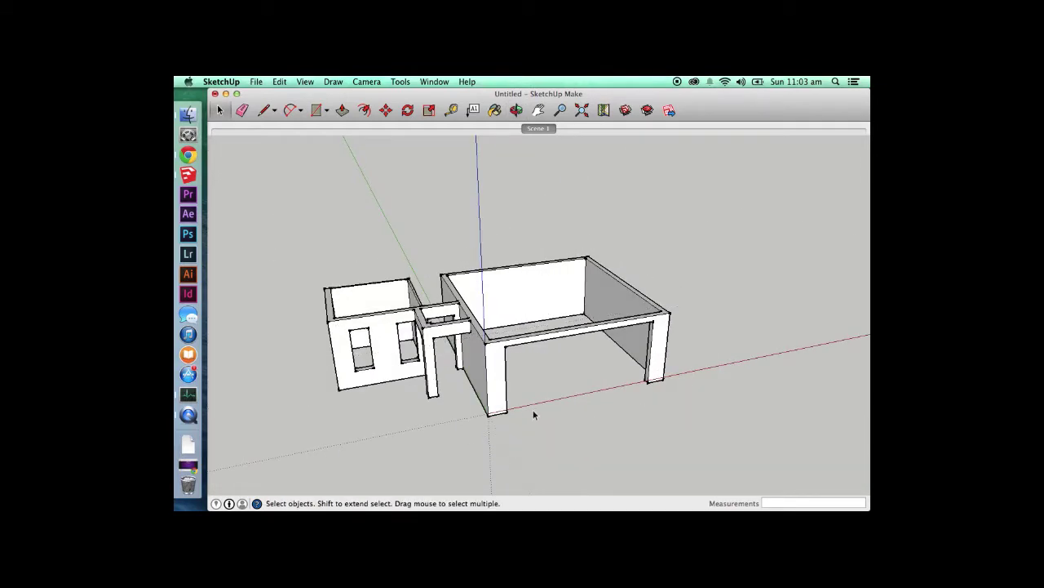
{"action": "left_click", "coordinate": [533, 128]}
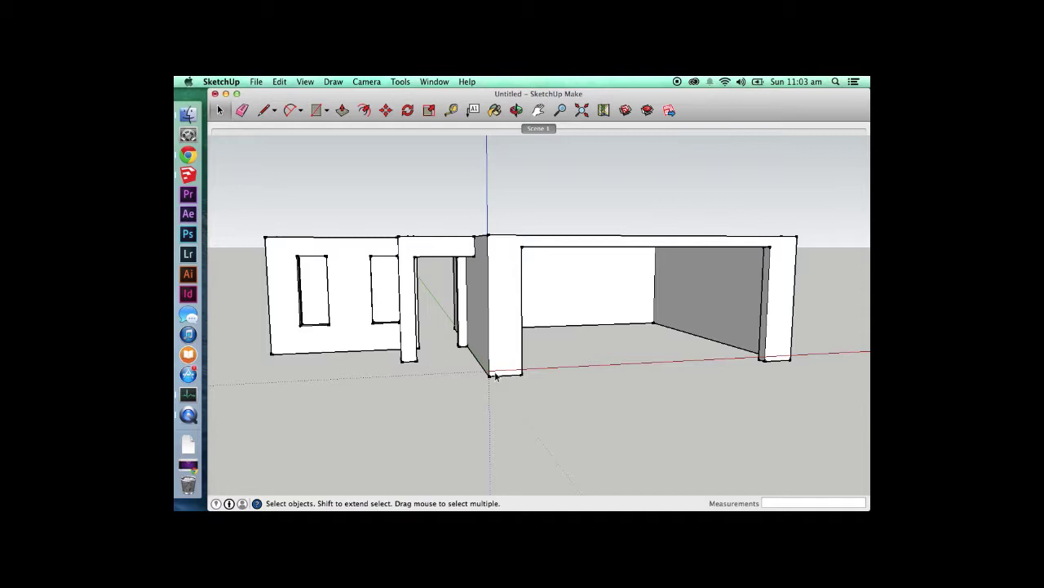
- Trace lines along the outer top edges of the walls from the side room's rear corner, around the column, to the main block's rear corner
{"action": "key", "text": "o"}
{"action": "left_click_drag", "start_coordinate": [498, 233], "coordinate": [668, 351]}
{"action": "scroll", "coordinate": [644, 252], "scroll_direction": "down", "scroll_amount": 5}
{"action": "key", "text": "space"}
{"action": "scroll", "coordinate": [697, 372], "scroll_direction": "up", "scroll_amount": 3}
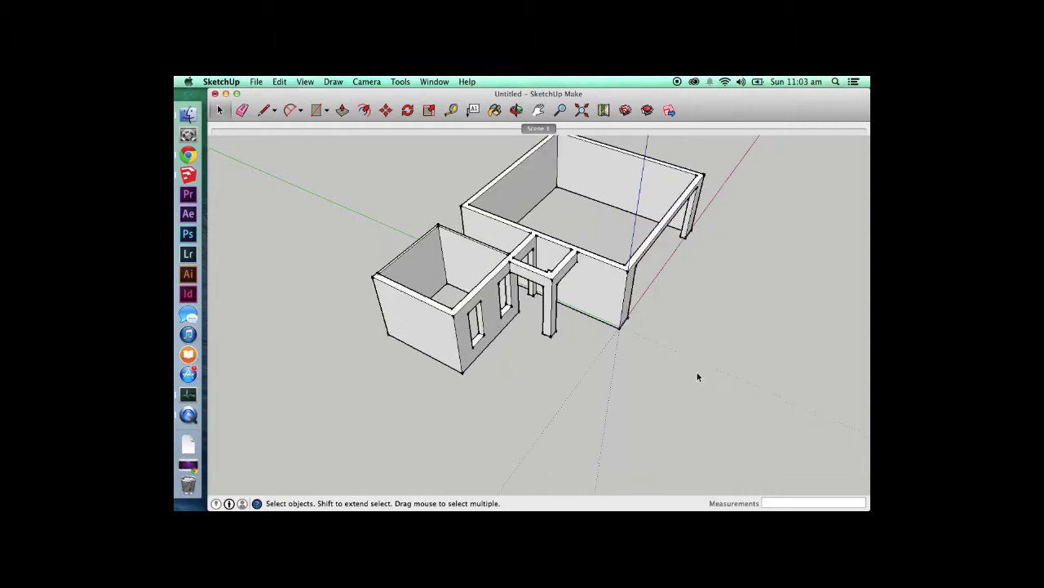
{"action": "key", "text": "l"}
{"action": "left_click", "coordinate": [375, 276]}
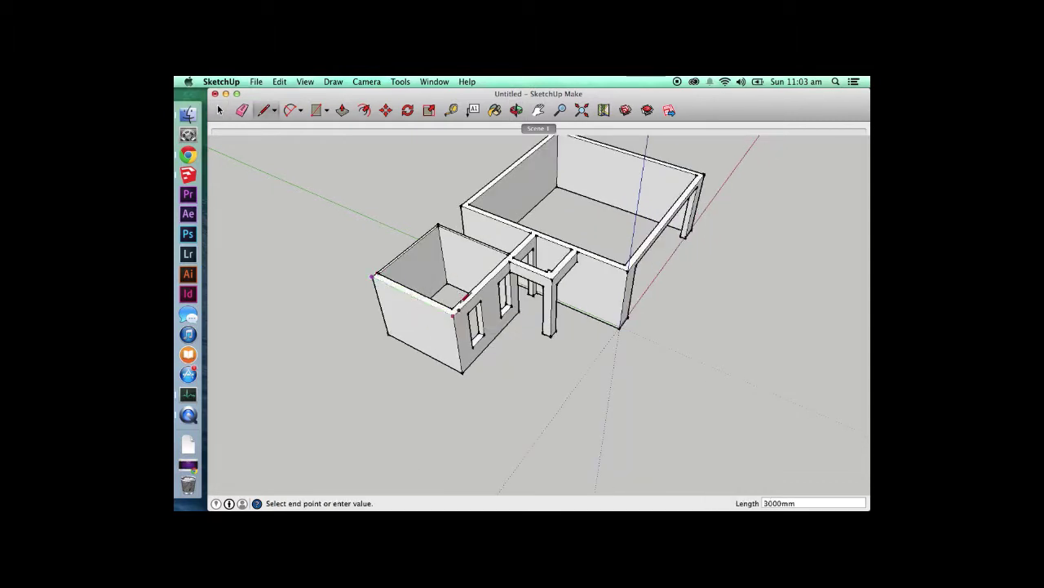
{"action": "left_click", "coordinate": [455, 313]}
{"action": "left_click", "coordinate": [510, 261]}
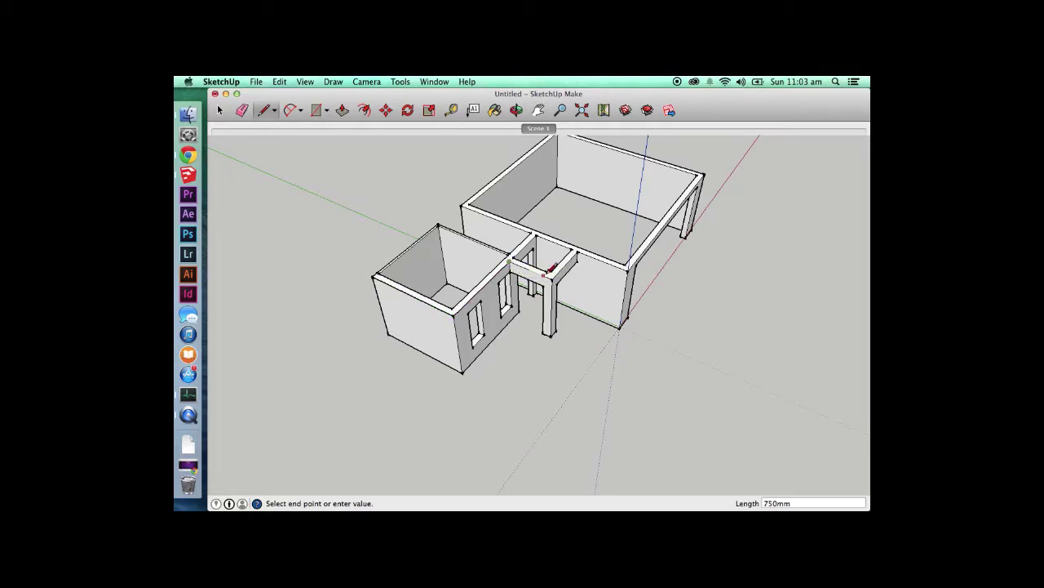
{"action": "left_click", "coordinate": [552, 276]}
{"action": "left_click", "coordinate": [628, 266]}
{"action": "left_click", "coordinate": [708, 169]}
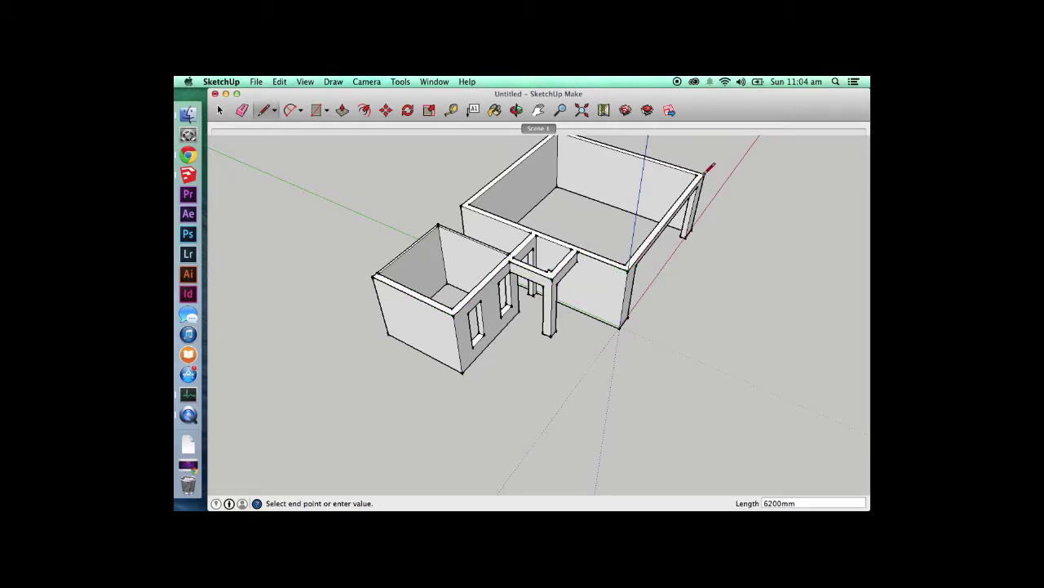
{"action": "scroll", "coordinate": [601, 147], "scroll_direction": "down", "scroll_amount": 3}
{"action": "scroll", "coordinate": [601, 191], "scroll_direction": "down", "scroll_amount": 3}
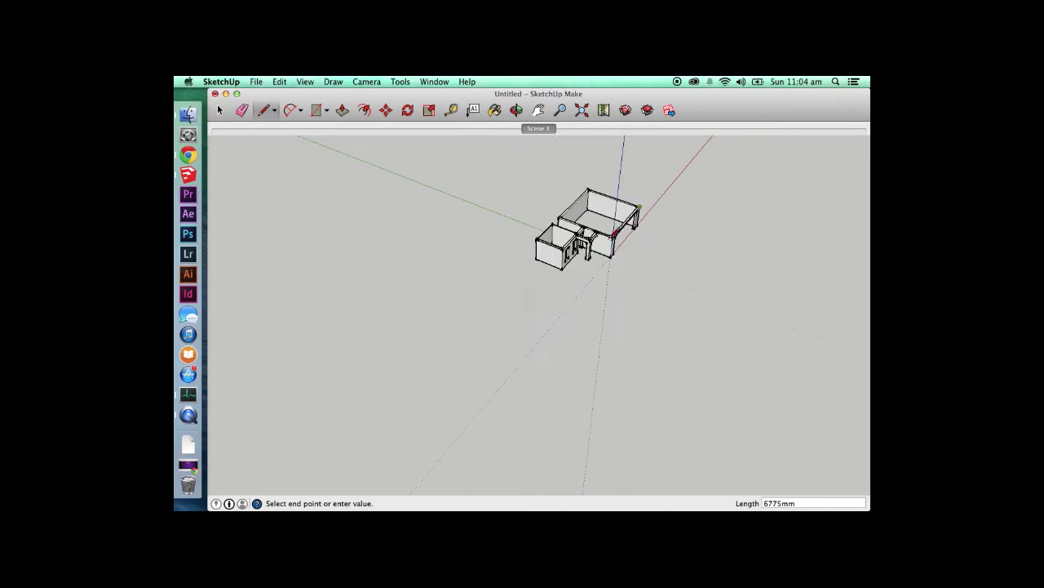
{"action": "scroll", "coordinate": [604, 181], "scroll_direction": "up", "scroll_amount": 5}
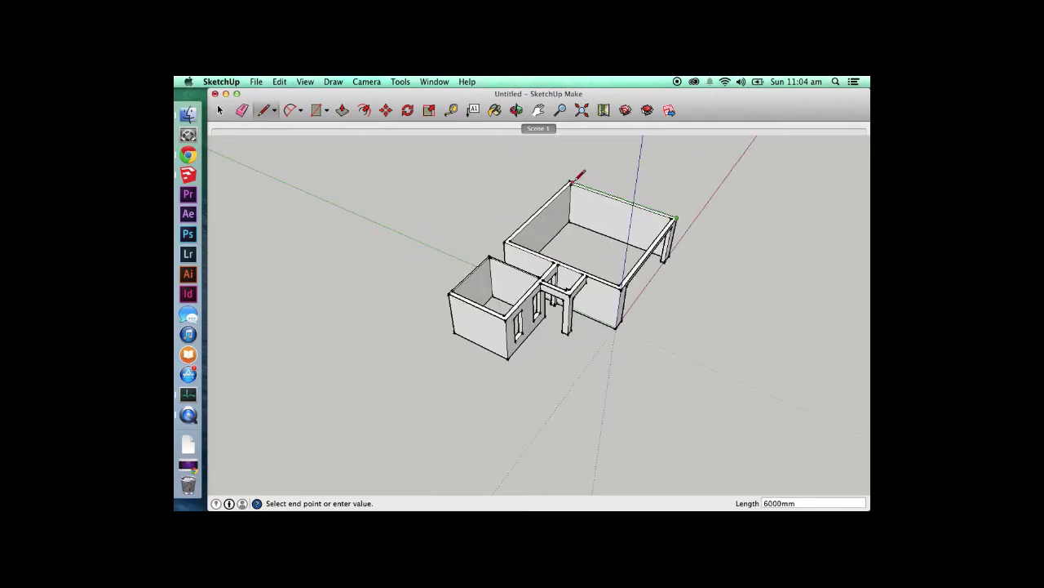
{"action": "left_click", "coordinate": [571, 181]}
{"action": "key", "text": "space"}
- Select the connected lines traced on top of the walls and make them a group
{"action": "double_click", "coordinate": [581, 188]}
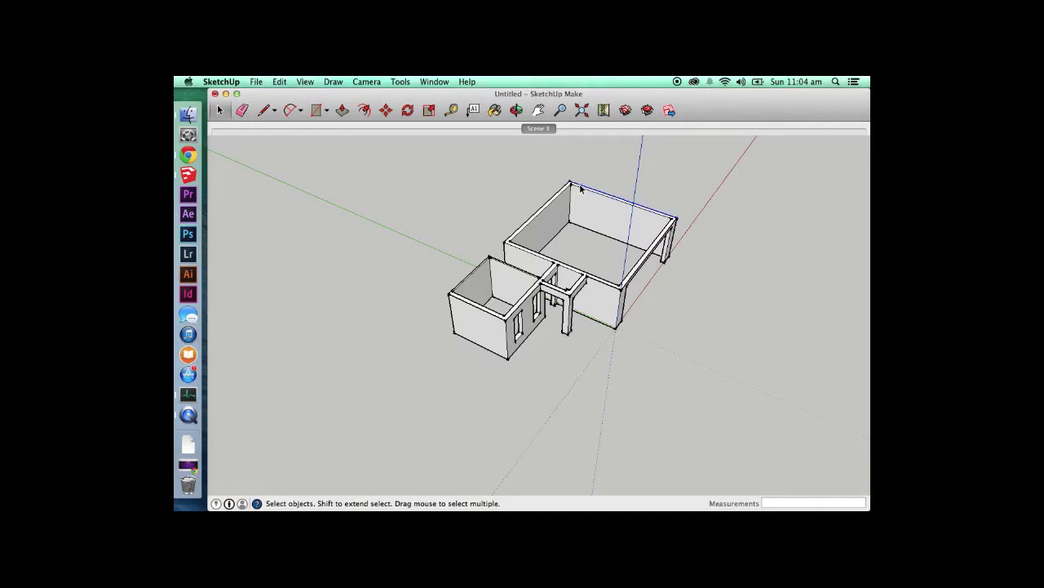
{"action": "right_click", "coordinate": [581, 189]}
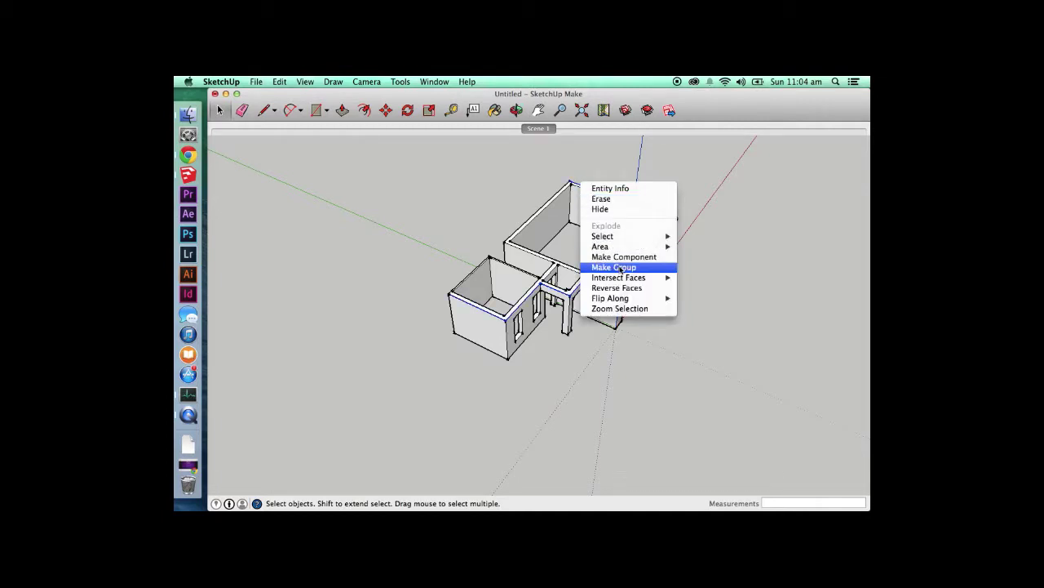
{"action": "left_click", "coordinate": [623, 268]}
- Open the traced line group and offset the whole line outward by 600 mm
{"action": "double_click", "coordinate": [631, 284]}
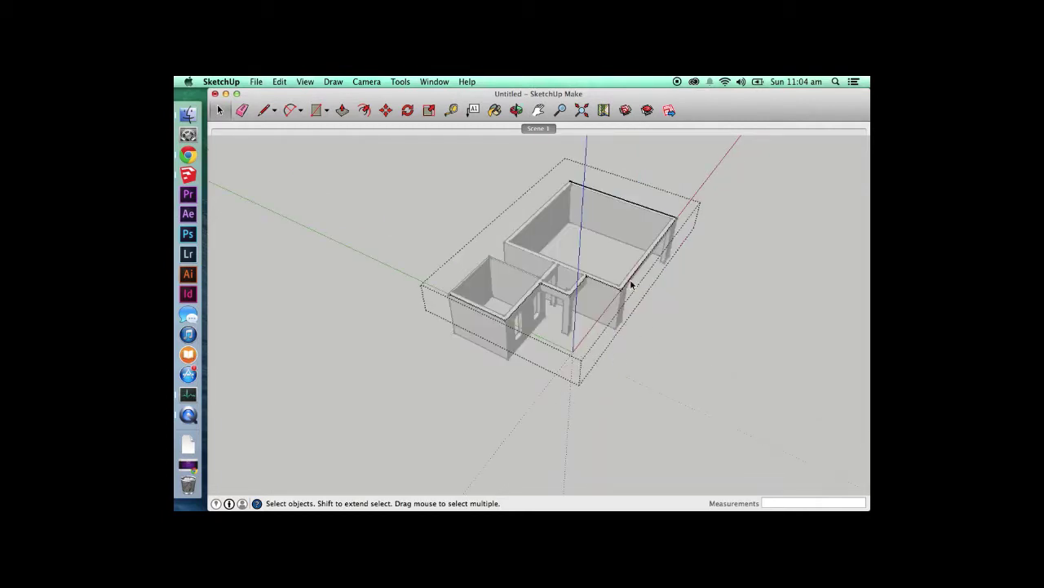
{"action": "triple_click", "coordinate": [630, 284]}
{"action": "left_click", "coordinate": [365, 110]}
{"action": "left_click", "coordinate": [459, 301]}
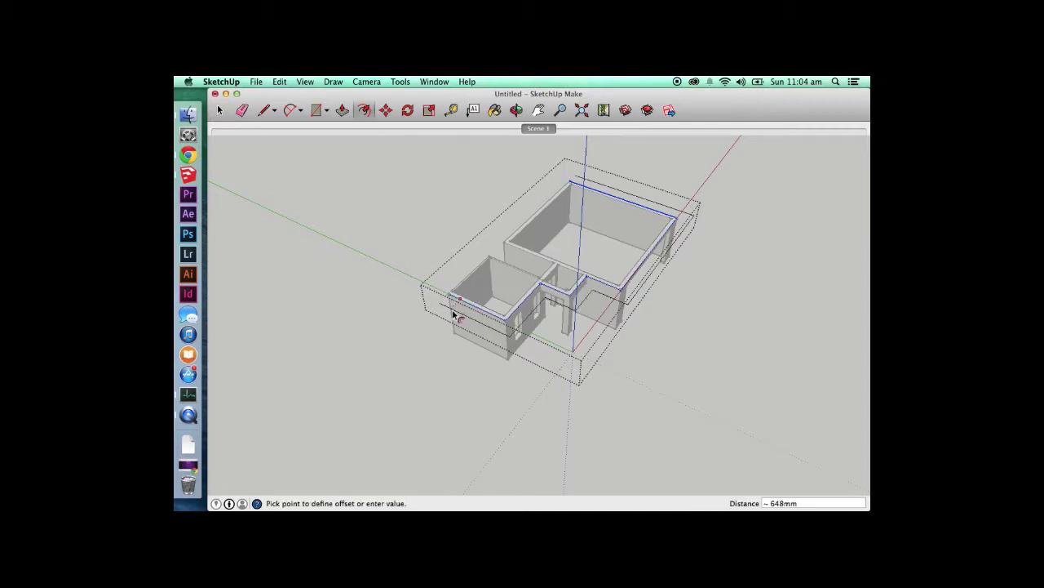
{"action": "type", "text": "600"}
{"action": "key", "text": "Return"}
{"action": "key", "text": "space"}
- Close both open ends between the traced and offset lines to form an eave face, and close the group
{"action": "key", "text": "l"}
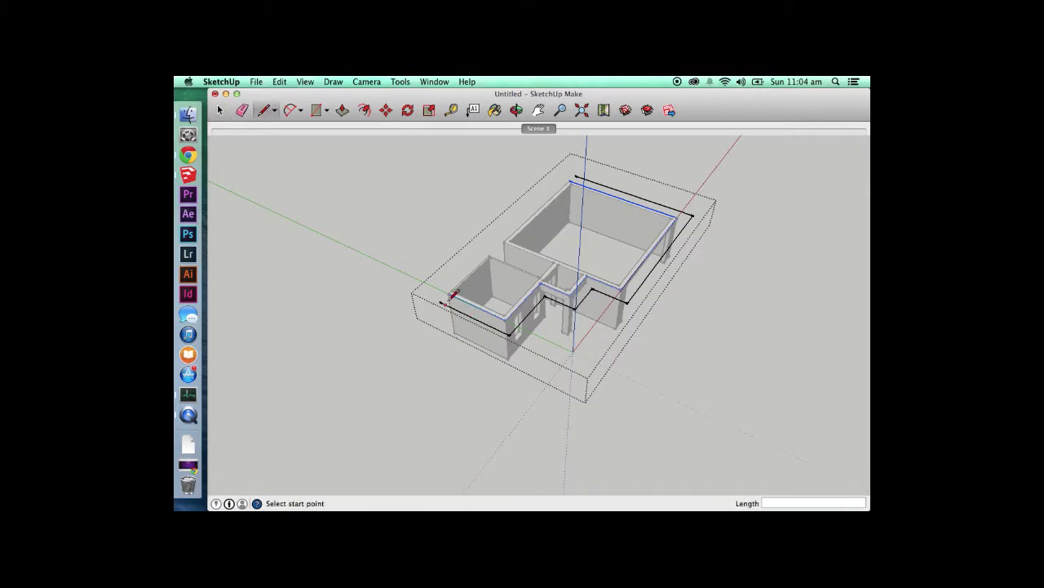
{"action": "left_click", "coordinate": [446, 295]}
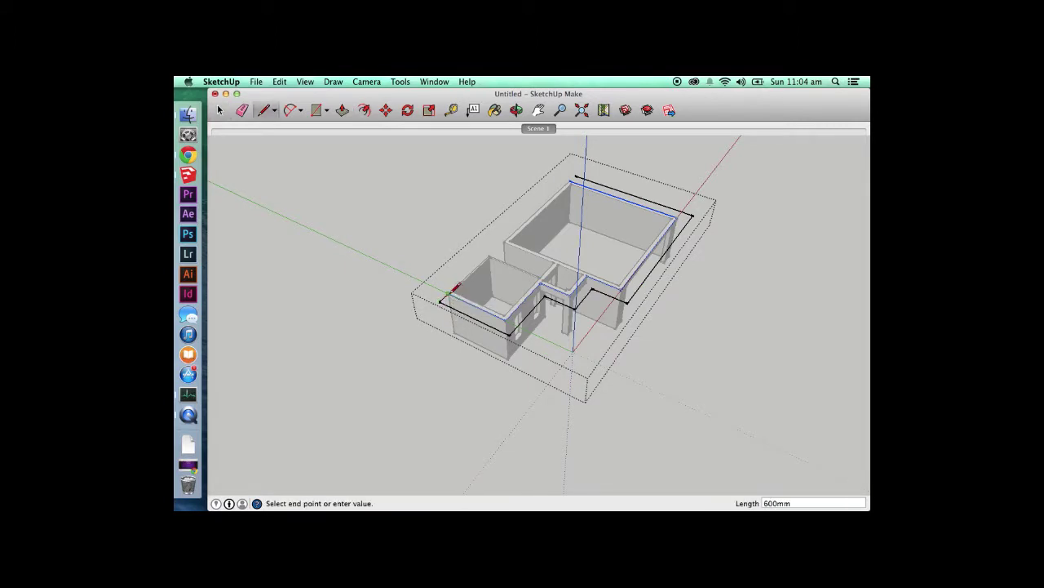
{"action": "left_click", "coordinate": [573, 177]}
{"action": "left_click", "coordinate": [572, 177]}
{"action": "left_click", "coordinate": [571, 182]}
{"action": "key", "text": "space"}
{"action": "left_click", "coordinate": [752, 285]}
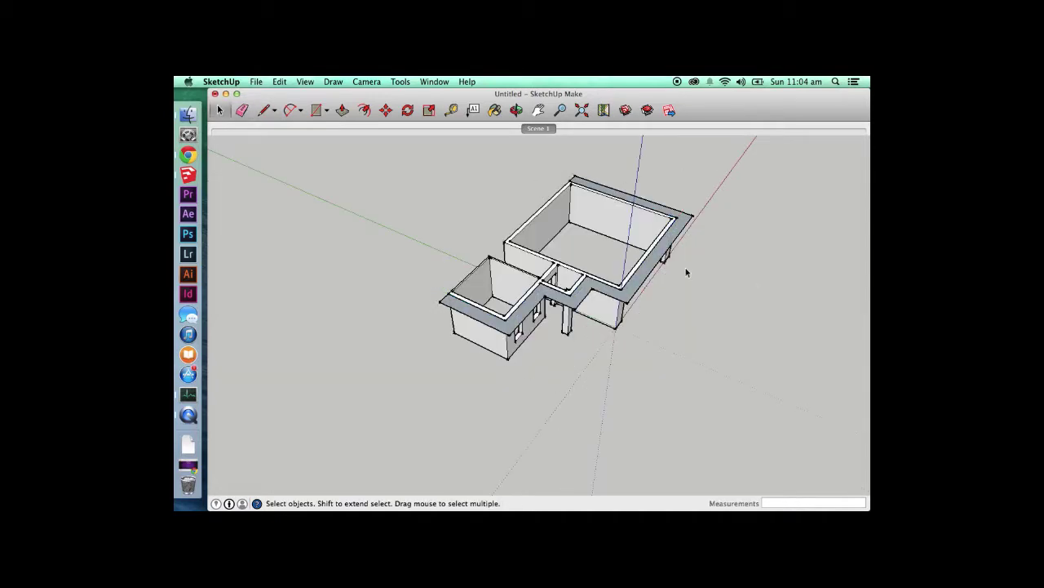
- Examine the eave overhang from the front and from above, and try to save the model
{"action": "middle_click_drag", "start_coordinate": [655, 273], "coordinate": [443, 135]}
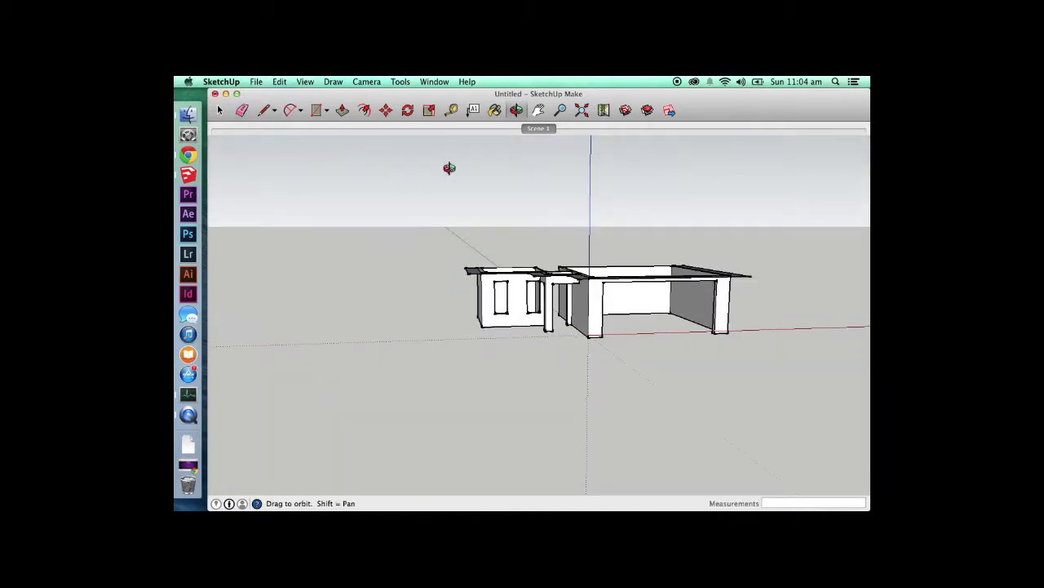
{"action": "left_click_drag", "start_coordinate": [604, 256], "coordinate": [683, 410]}
{"action": "key", "text": "space"}
{"action": "middle_click_drag", "start_coordinate": [686, 412], "coordinate": [673, 404]}
{"action": "key", "text": "super+s"}
{"action": "left_click", "coordinate": [574, 216]}
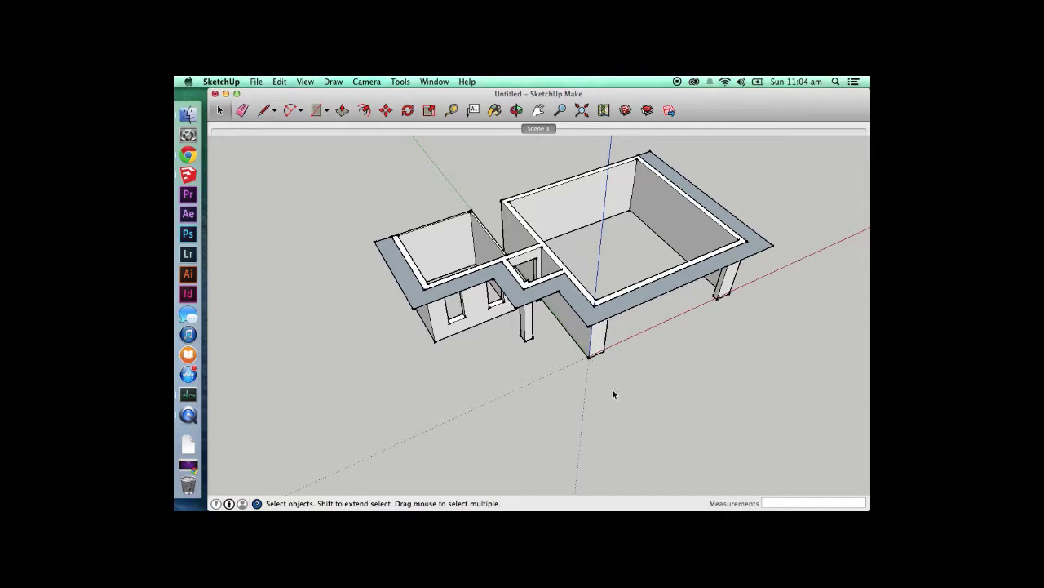
- Draw a square of about 1375 by 1375 mm on the ground in front of the side room
{"action": "key", "text": "r"}
{"action": "left_click", "coordinate": [442, 386]}
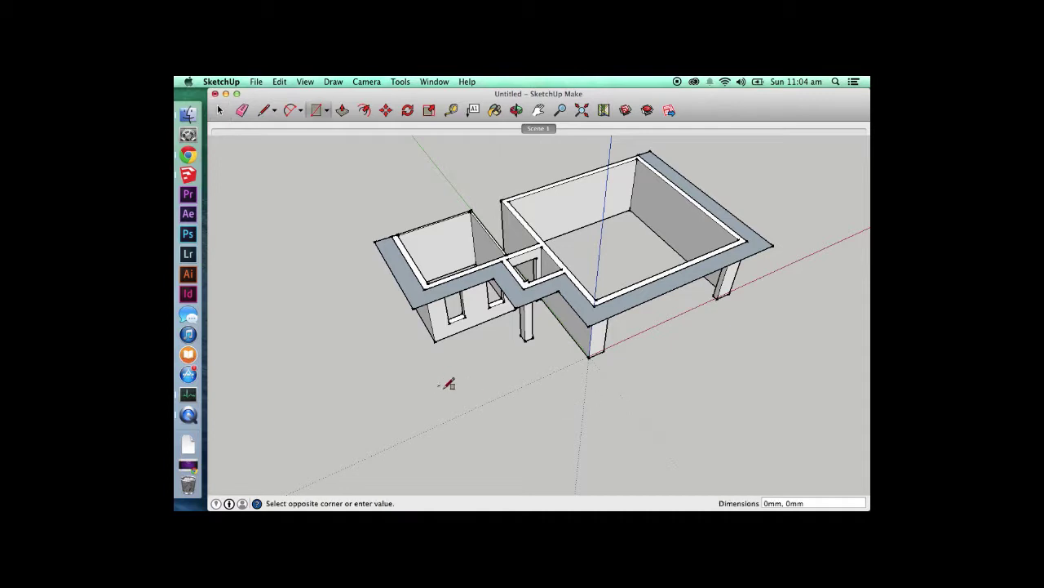
{"action": "left_click", "coordinate": [499, 400]}
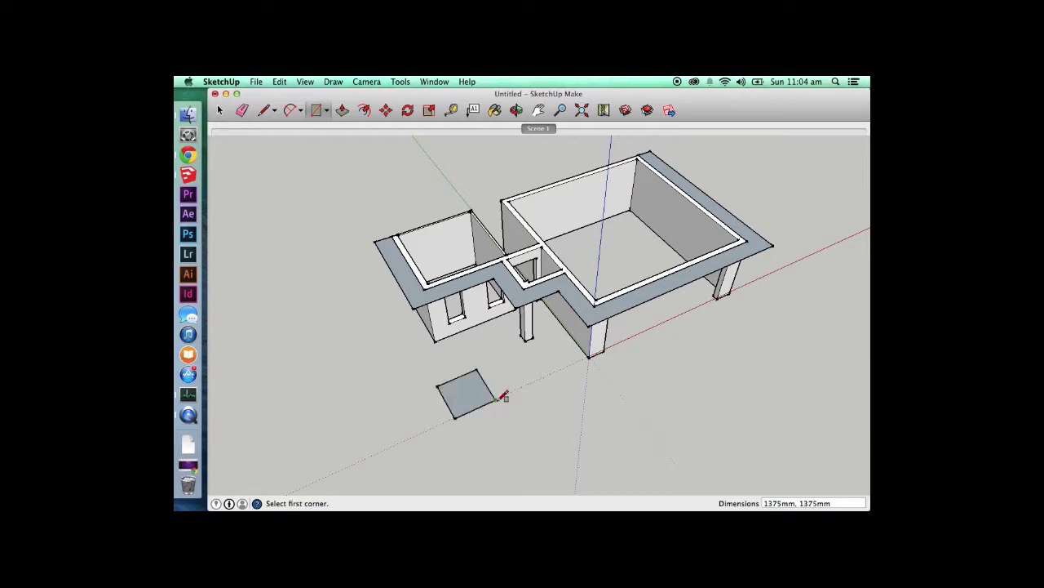
{"action": "key", "text": "space"}
- Draw both diagonals across the ground square
{"action": "scroll", "coordinate": [466, 384], "scroll_direction": "up", "scroll_amount": 2}
{"action": "key", "text": "l"}
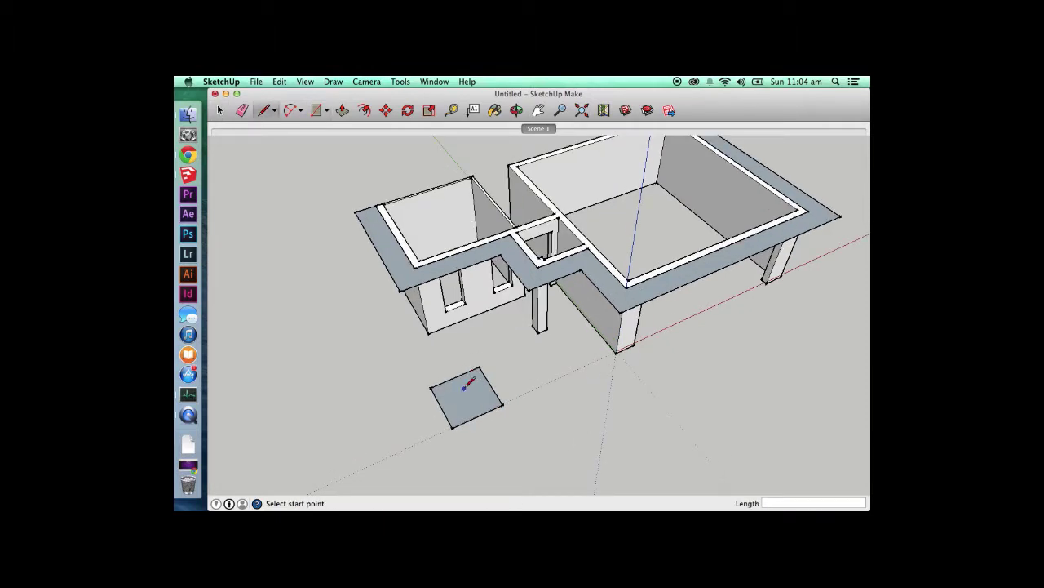
{"action": "left_click", "coordinate": [452, 426]}
{"action": "left_click", "coordinate": [480, 368]}
{"action": "left_click", "coordinate": [431, 388]}
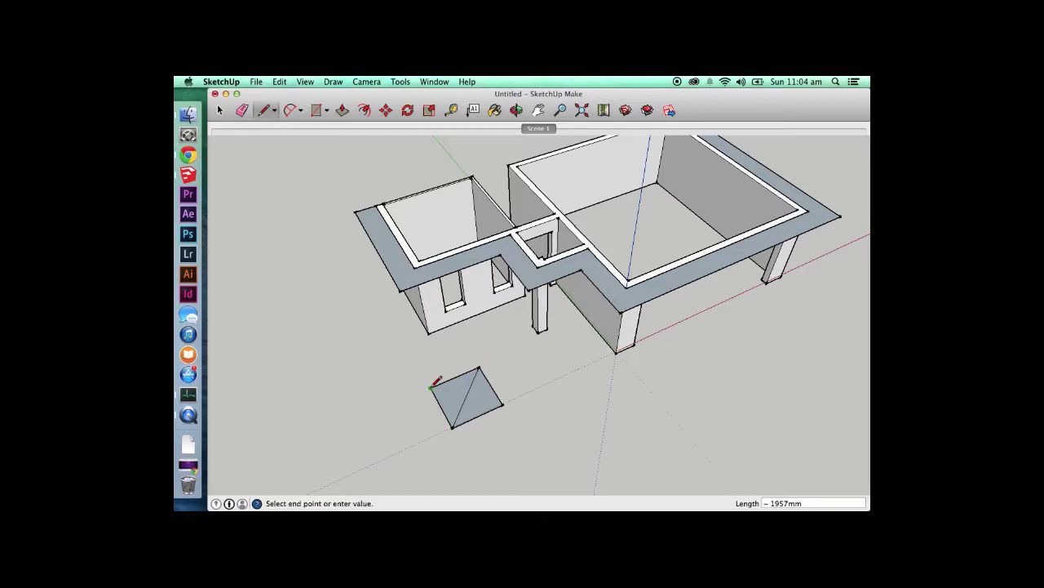
{"action": "left_click", "coordinate": [501, 403]}
{"action": "key", "text": "space"}
- Raise the point where the square's diagonals cross by about 392 mm along the blue axis to form a pyramid
{"action": "scroll", "coordinate": [475, 425], "scroll_direction": "up", "scroll_amount": 4}
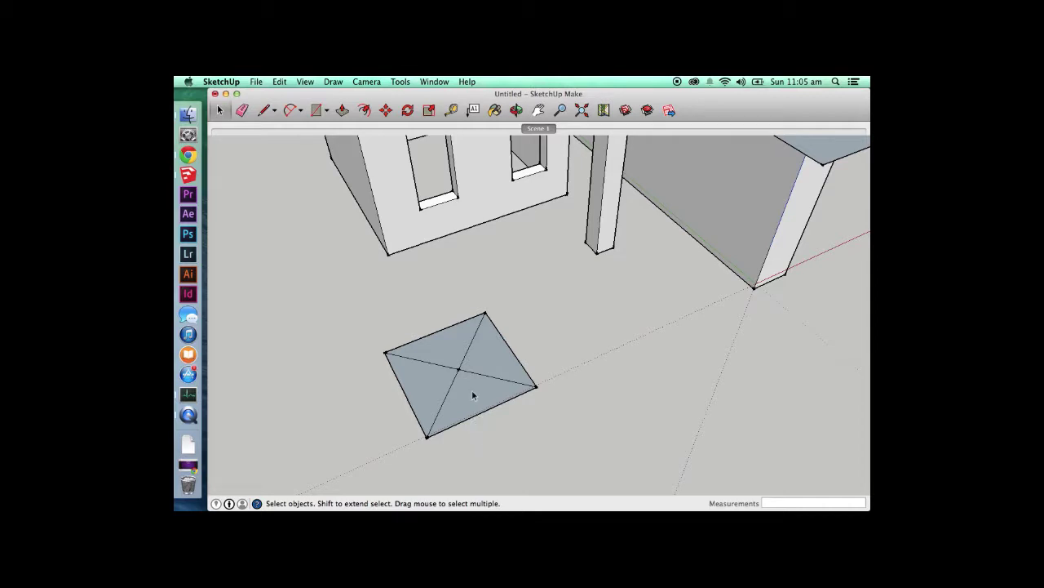
{"action": "key", "text": "m"}
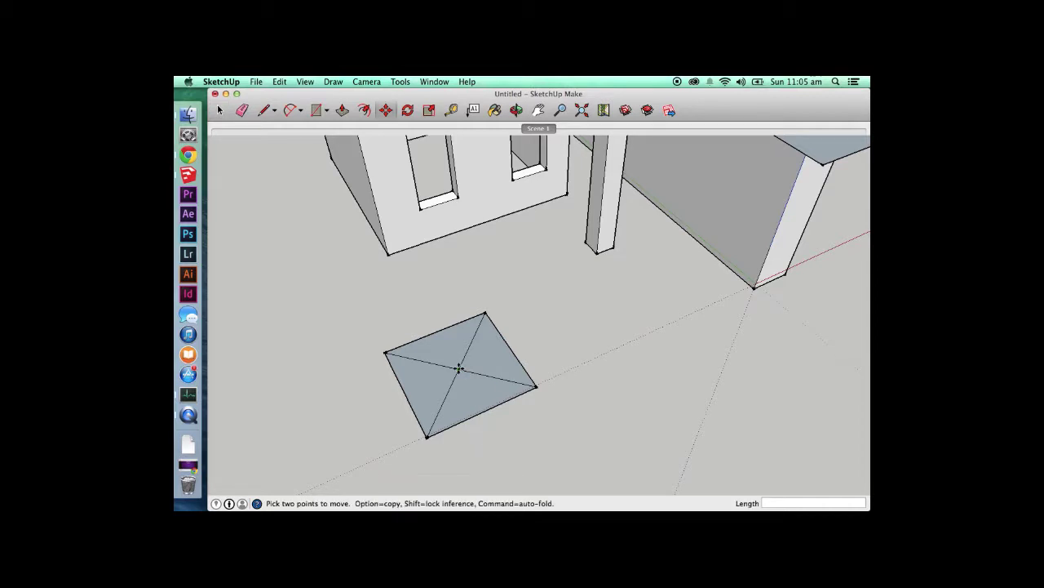
{"action": "left_click", "coordinate": [459, 369]}
{"action": "left_click", "coordinate": [456, 349]}
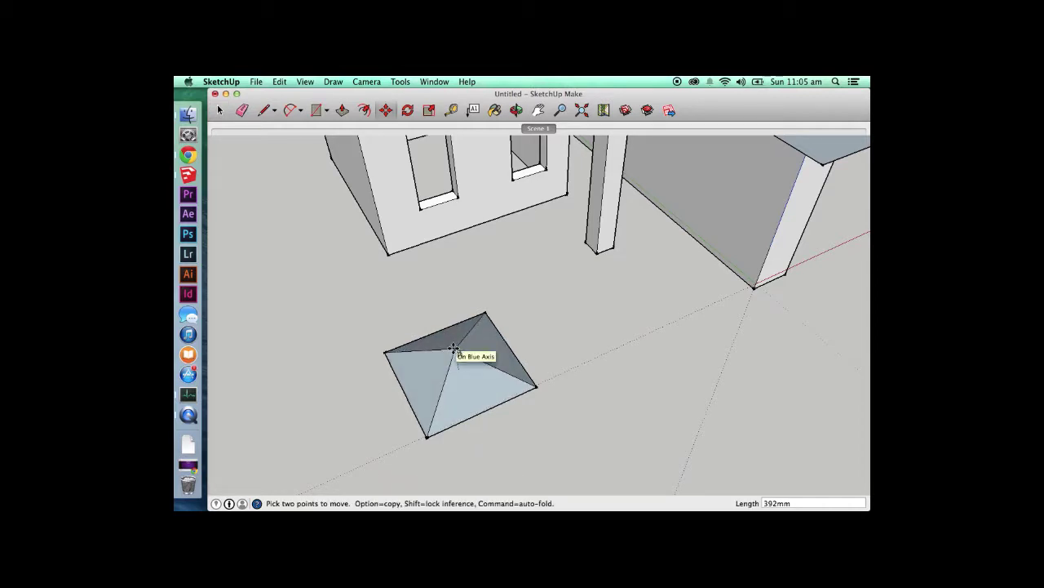
{"action": "key", "text": "space"}
- Select the pyramid's front hip line and copy it to the side room's outer front eave corner
{"action": "triple_click", "coordinate": [434, 373]}
{"action": "scroll", "coordinate": [435, 376], "scroll_direction": "down", "scroll_amount": 1}
{"action": "left_click", "coordinate": [440, 431]}
{"action": "scroll", "coordinate": [441, 428], "scroll_direction": "down", "scroll_amount": 3}
{"action": "key", "text": "m"}
{"action": "left_click", "coordinate": [435, 427], "text": "alt"}
{"action": "left_click", "coordinate": [368, 253]}
- Copy the hip line to the eave corner above the column and to the inner eave corners on either side of it
{"action": "left_click", "coordinate": [368, 253], "text": "alt"}
{"action": "left_click", "coordinate": [528, 253]}
{"action": "left_click", "coordinate": [528, 253], "text": "alt"}
{"action": "left_click", "coordinate": [493, 210]}
{"action": "key", "text": "space"}
{"action": "left_click", "coordinate": [532, 251]}
{"action": "key", "text": "m"}
{"action": "left_click", "coordinate": [530, 253], "text": "alt"}
{"action": "left_click", "coordinate": [596, 227]}
- Undo the hip line copies and the raising of the square's centre point
{"action": "key", "text": "super+z"}
{"action": "key", "text": "super+z"}
{"action": "key", "text": "super+z"}
{"action": "key", "text": "super+z"}
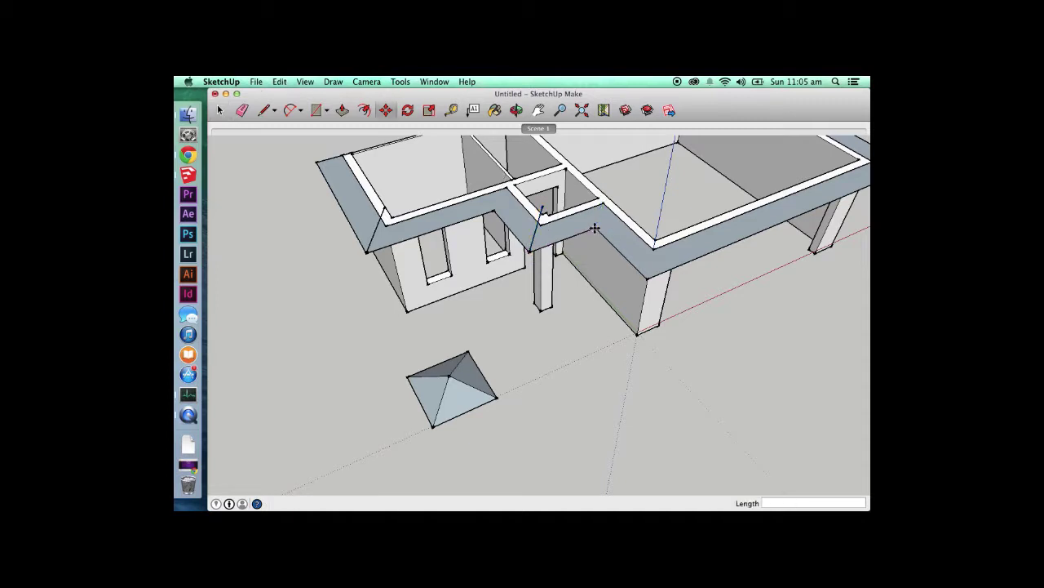
{"action": "key", "text": "space"}
{"action": "key", "text": "super+z"}
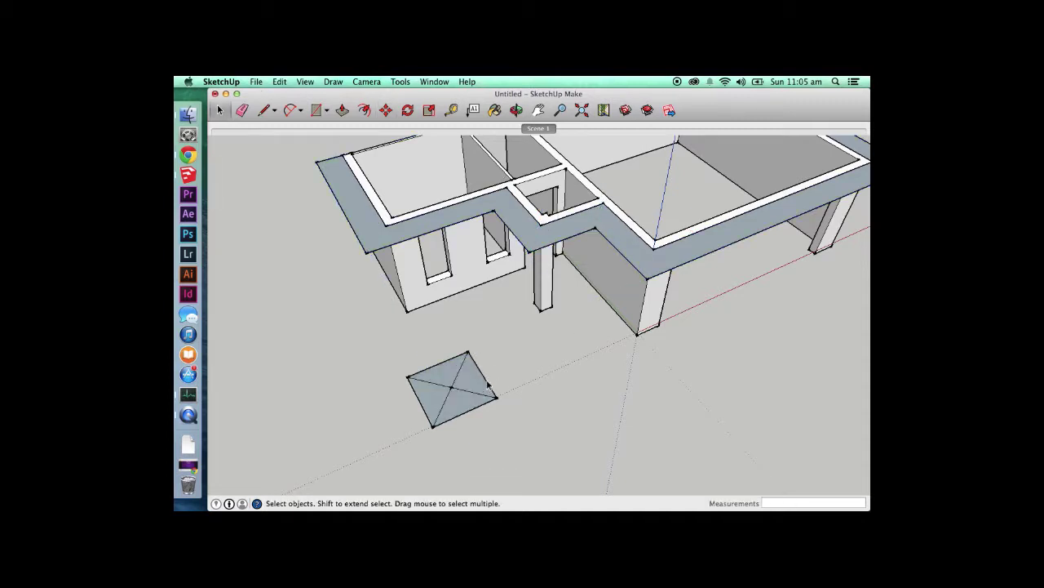
- Draw a short line inward from the midpoint of the square's outer side and a small upright triangle outward from that midpoint
{"action": "scroll", "coordinate": [421, 434], "scroll_direction": "up", "scroll_amount": 3}
{"action": "key", "text": "l"}
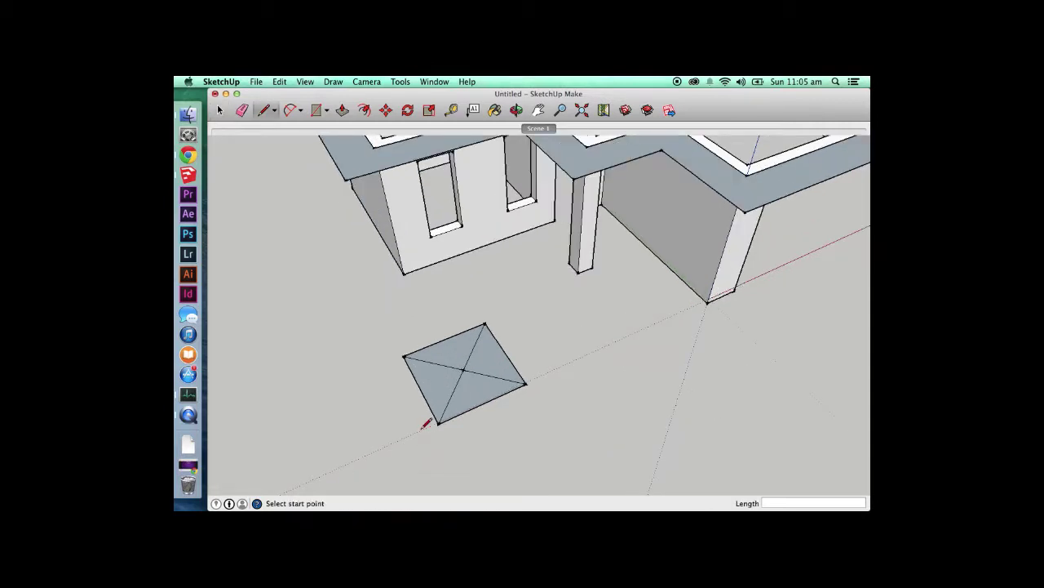
{"action": "left_click", "coordinate": [419, 387]}
{"action": "left_click", "coordinate": [444, 376]}
{"action": "key", "text": "space"}
{"action": "key", "text": "l"}
{"action": "left_click", "coordinate": [420, 388]}
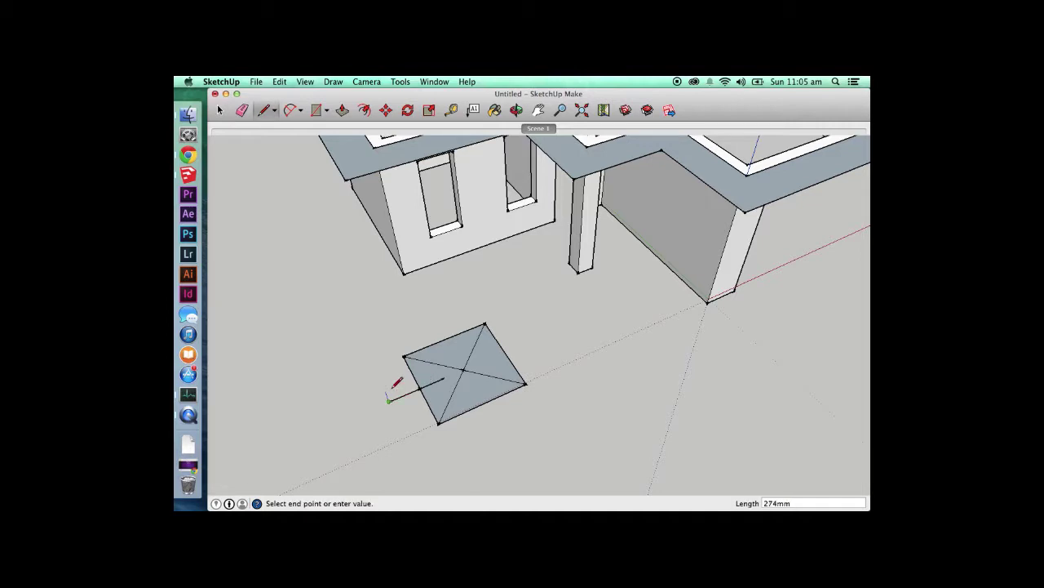
{"action": "key", "text": "space"}
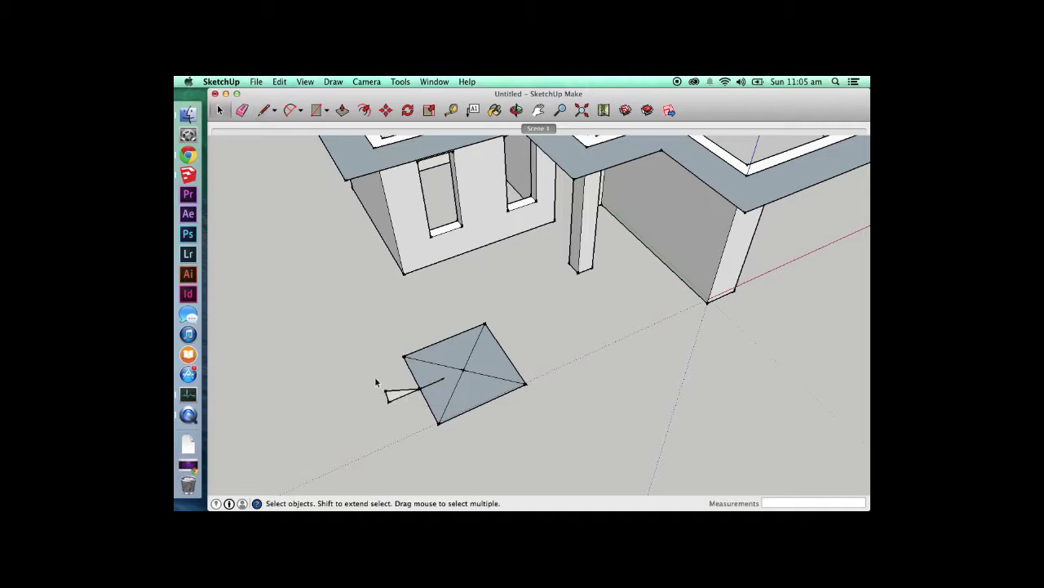
- Select the small upright triangle together with the inward line and make them a group
{"action": "left_click_drag", "start_coordinate": [389, 387], "coordinate": [400, 397]}
{"action": "scroll", "coordinate": [435, 399], "scroll_direction": "up", "scroll_amount": 2}
{"action": "scroll", "coordinate": [435, 398], "scroll_direction": "up", "scroll_amount": 1}
{"action": "right_click", "coordinate": [367, 400]}
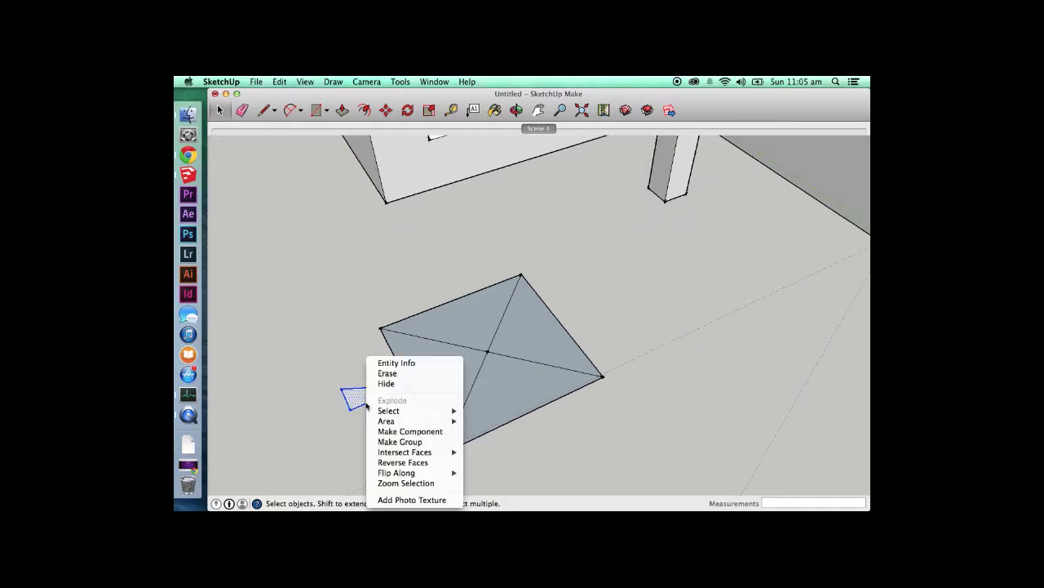
{"action": "left_click", "coordinate": [418, 435]}
{"action": "middle_click_drag", "start_coordinate": [360, 398], "coordinate": [392, 147]}
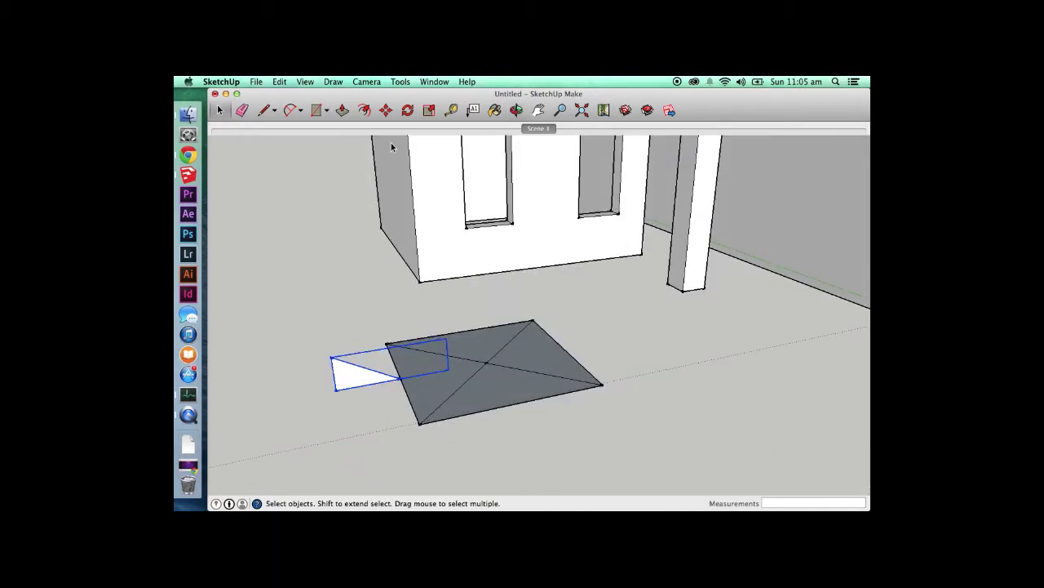
{"action": "left_click", "coordinate": [407, 111]}
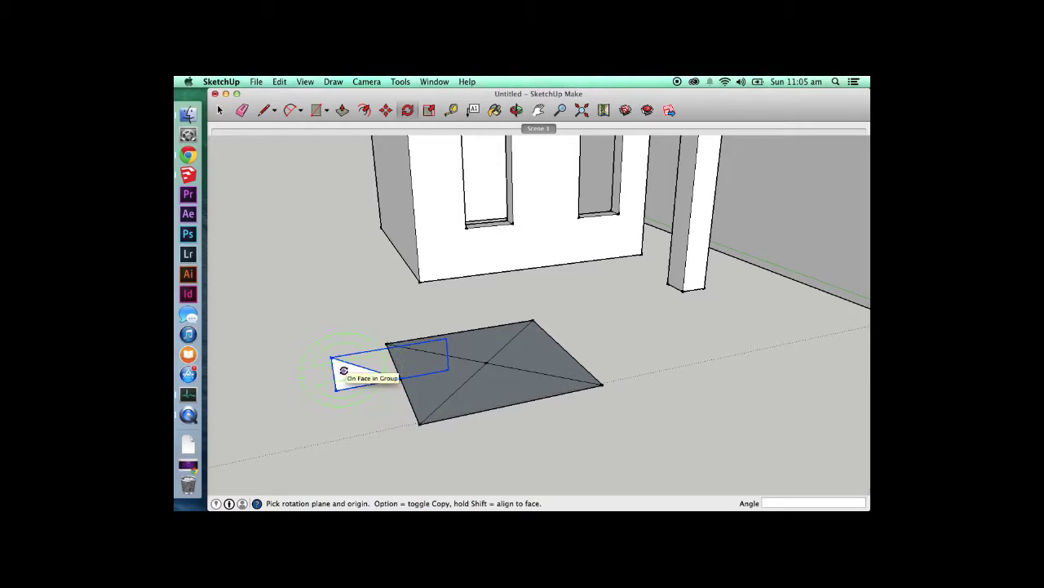
{"action": "key", "text": "space"}
{"action": "key", "text": "l"}
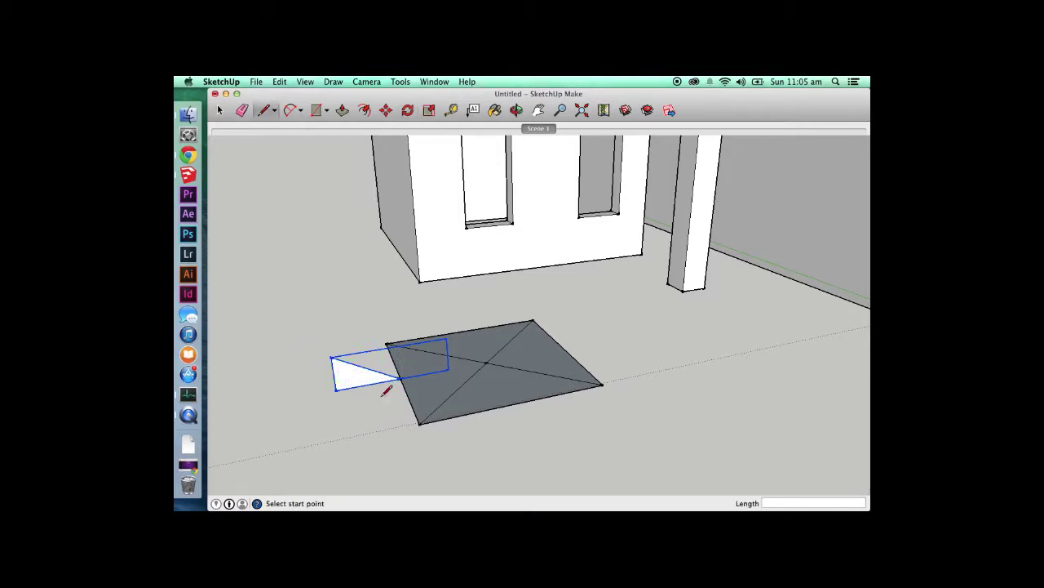
{"action": "left_click", "coordinate": [410, 399]}
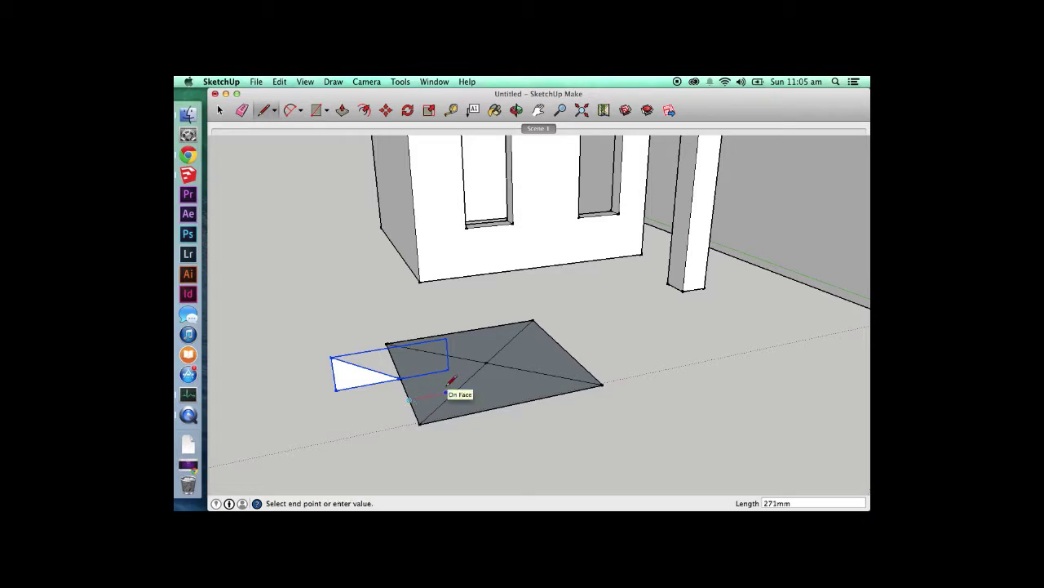
{"action": "left_click", "coordinate": [445, 393]}
{"action": "key", "text": "space"}
{"action": "left_click", "coordinate": [434, 395]}
{"action": "left_click", "coordinate": [407, 111]}
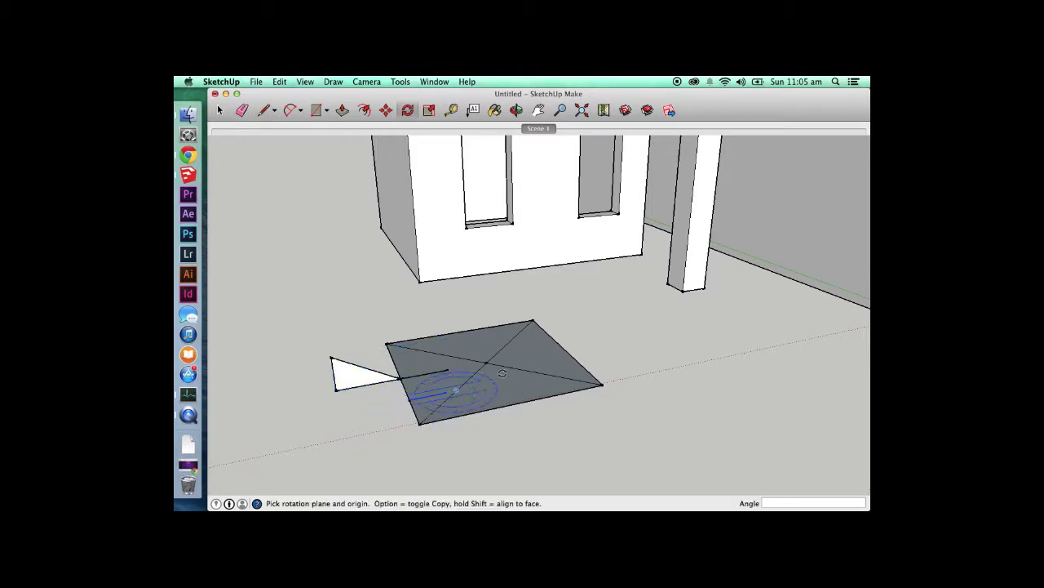
{"action": "key", "text": "space"}
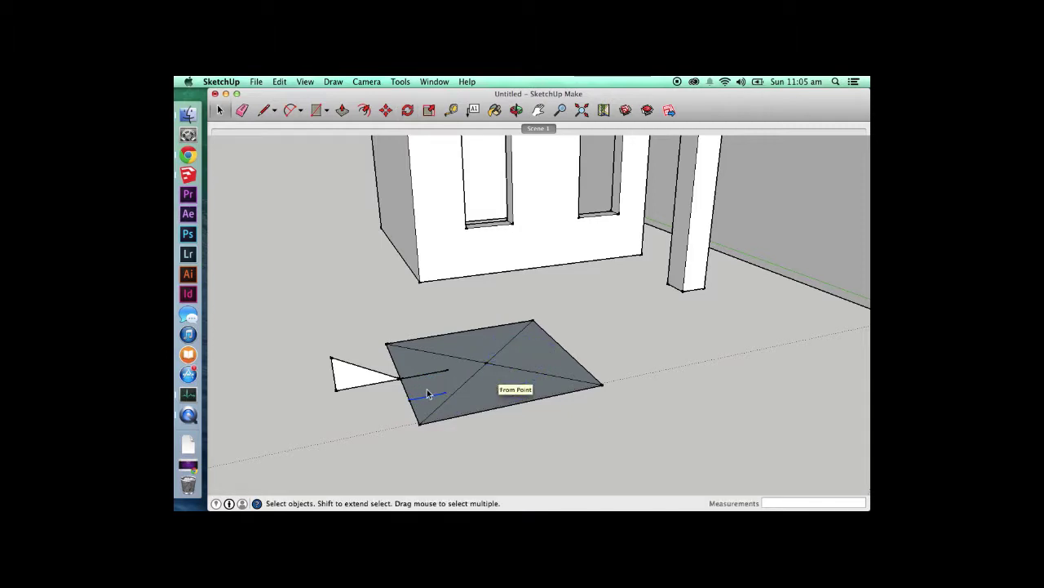
- Rotate the triangle group 20 degrees about the midpoint of the square's side so its inward line slopes up
{"action": "left_click", "coordinate": [369, 383]}
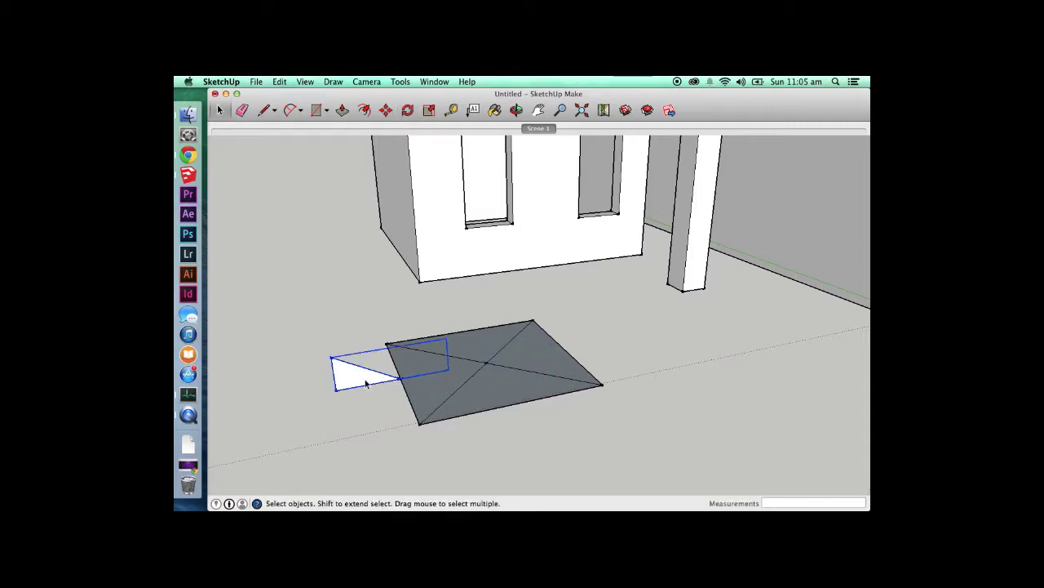
{"action": "left_click", "coordinate": [407, 111]}
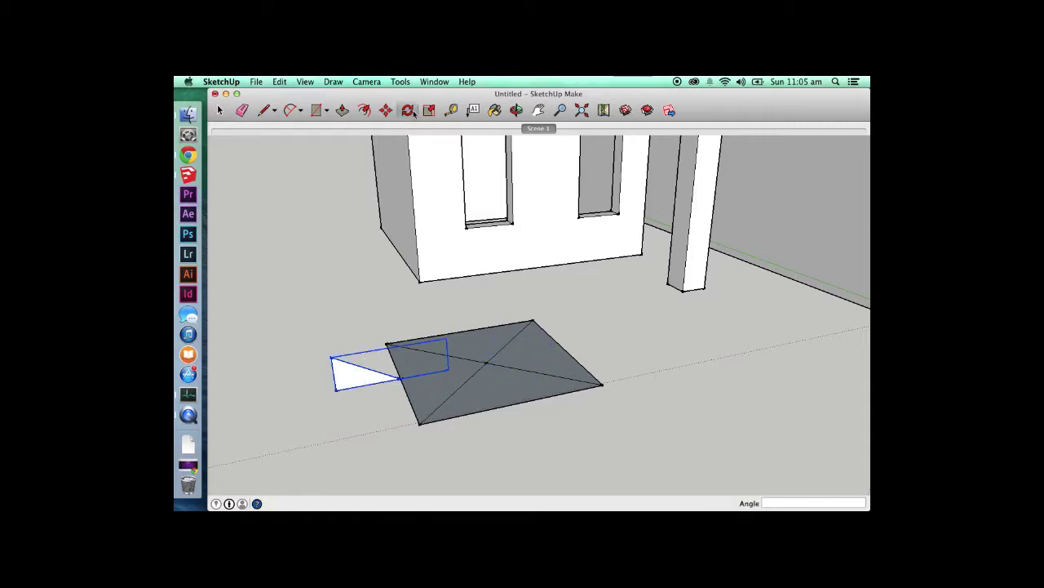
{"action": "left_click", "coordinate": [398, 376]}
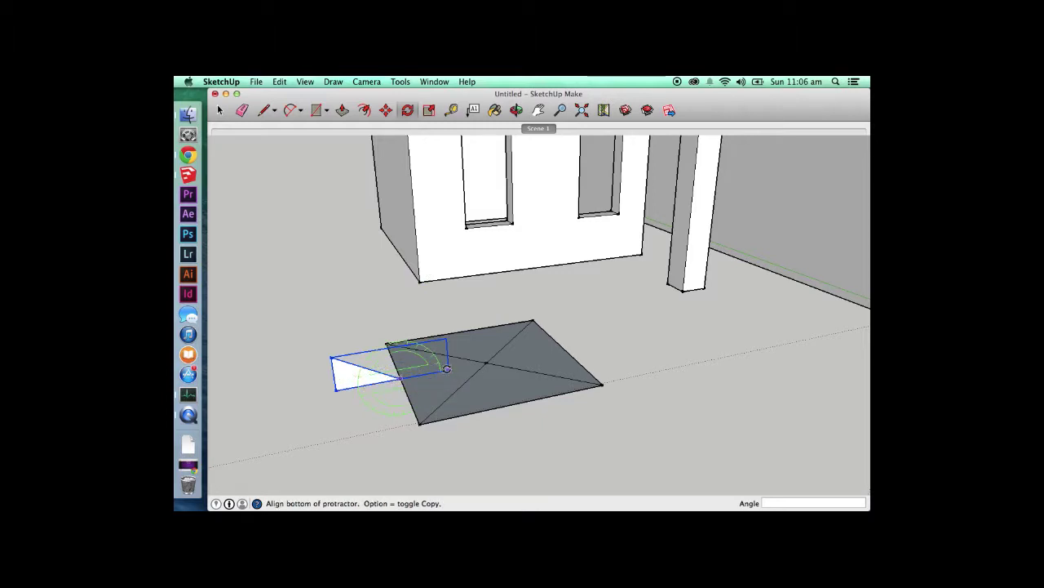
{"action": "left_click", "coordinate": [447, 368]}
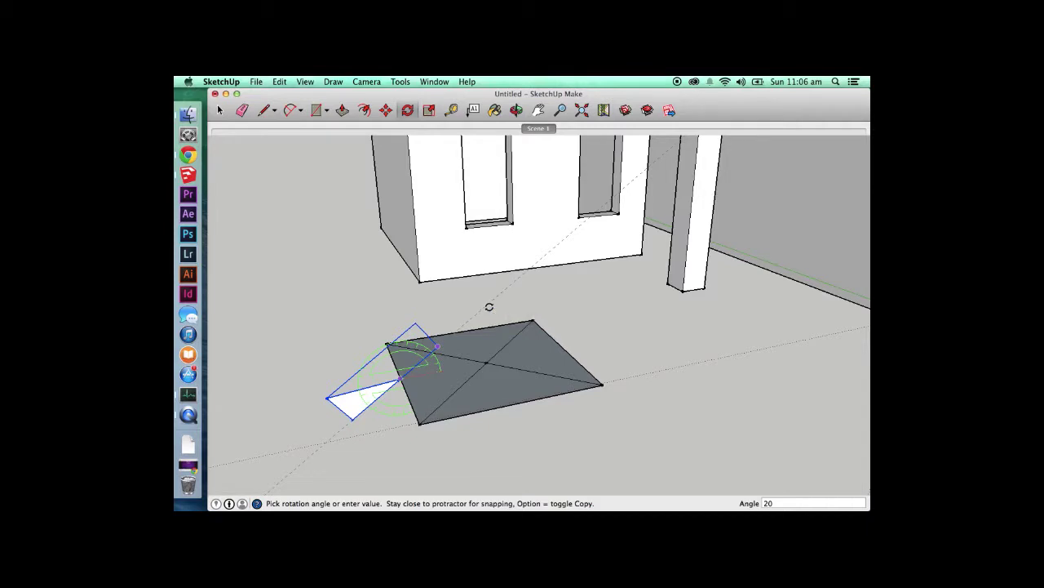
{"action": "key", "text": "Return"}
{"action": "key", "text": "space"}
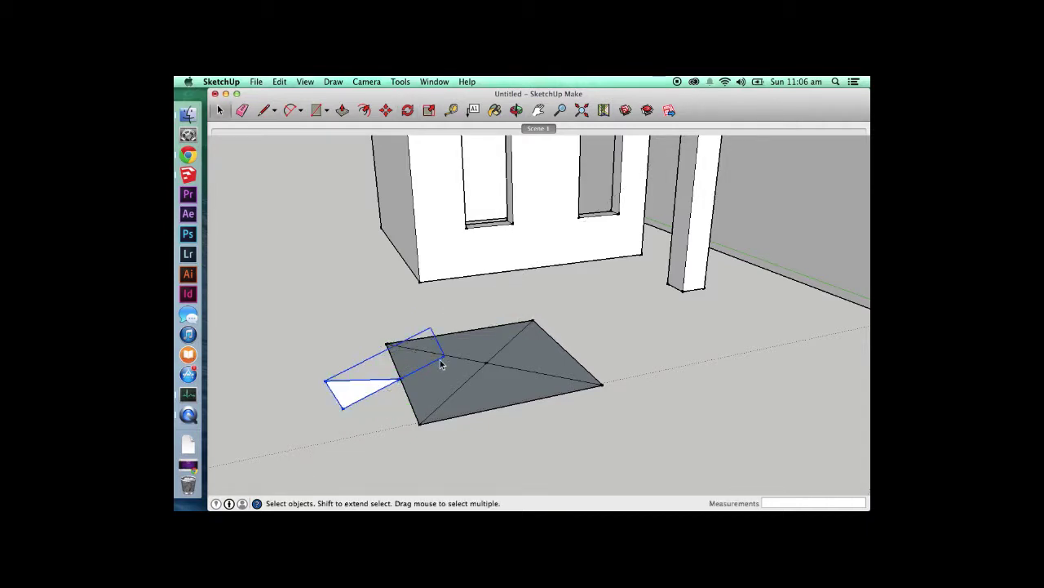
- Trace the group's sloped inward edge with a line from the side's midpoint, then delete the triangle group
{"action": "key", "text": "l"}
{"action": "left_click", "coordinate": [401, 375]}
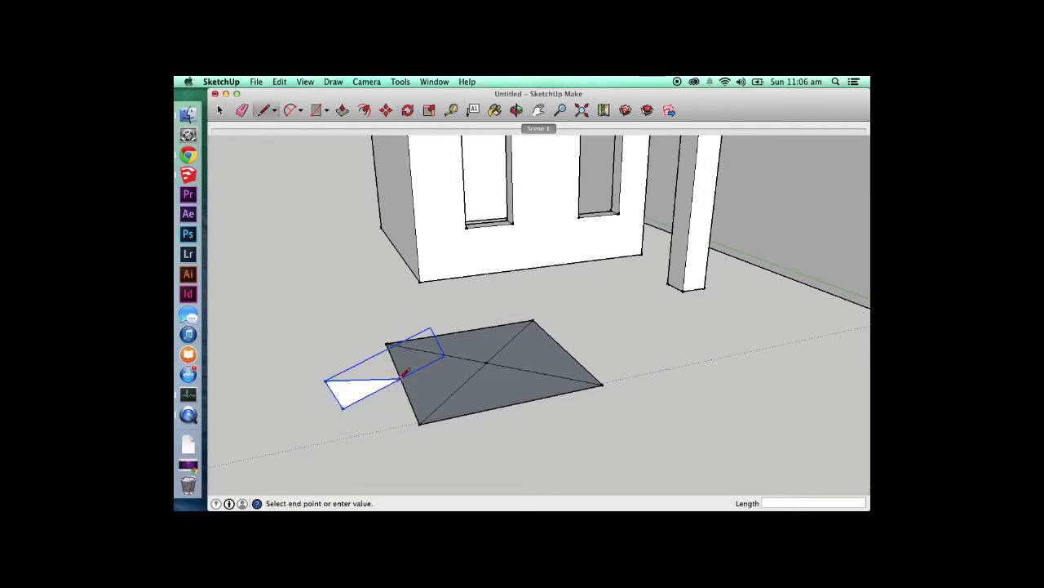
{"action": "left_click", "coordinate": [444, 356]}
{"action": "key", "text": "space"}
{"action": "double_click", "coordinate": [340, 397]}
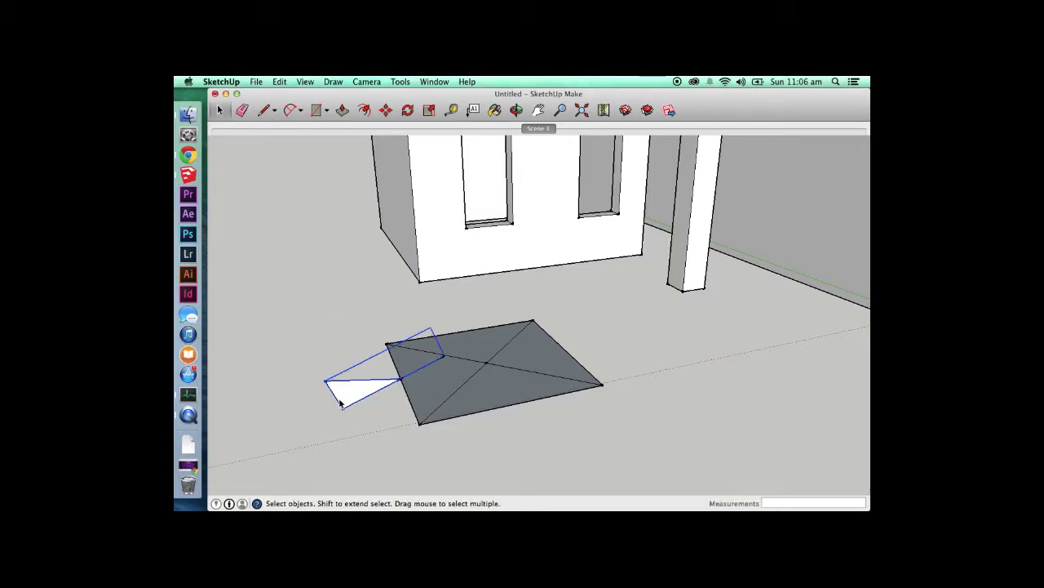
{"action": "key", "text": "Delete"}
- Scale the sloped line uniformly about its lower end so it extends past the square's centre
{"action": "left_click", "coordinate": [423, 372]}
{"action": "key", "text": "s"}
{"action": "left_click_drag", "start_coordinate": [443, 352], "coordinate": [594, 277]}
{"action": "key", "text": "space"}
{"action": "key", "text": "s"}
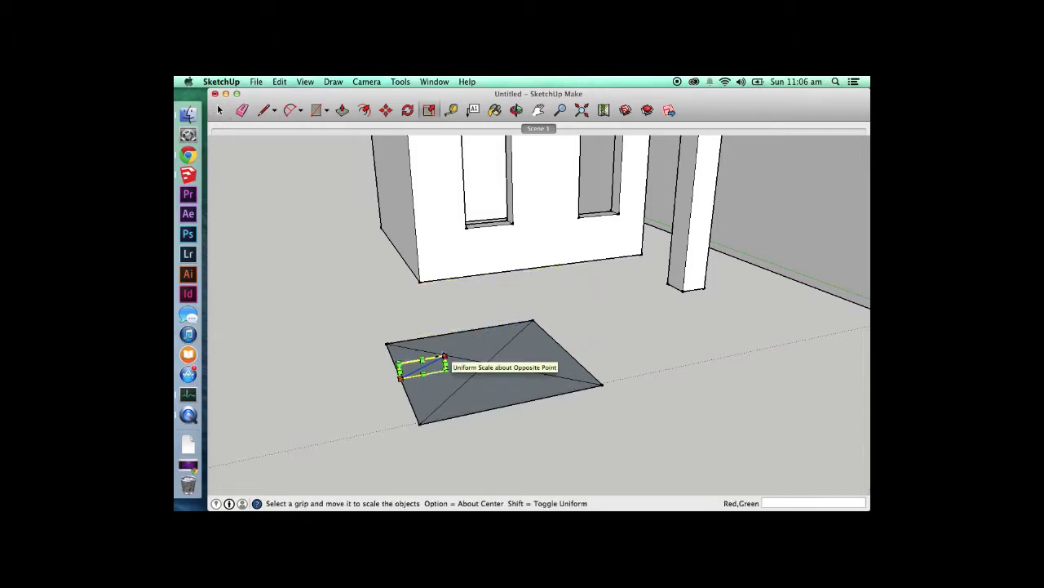
{"action": "left_click_drag", "start_coordinate": [445, 356], "coordinate": [639, 311]}
{"action": "key", "text": "Escape"}
{"action": "left_click_drag", "start_coordinate": [417, 347], "coordinate": [601, 343]}
{"action": "key", "text": "Escape"}
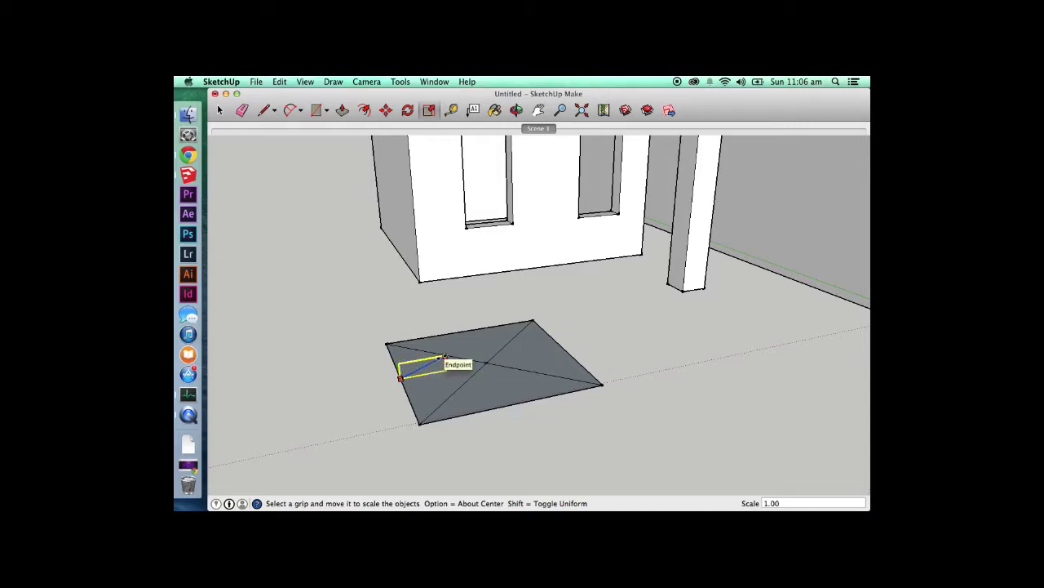
{"action": "left_click_drag", "start_coordinate": [441, 357], "coordinate": [561, 269]}
{"action": "left_click", "coordinate": [561, 269]}
{"action": "key", "text": "space"}
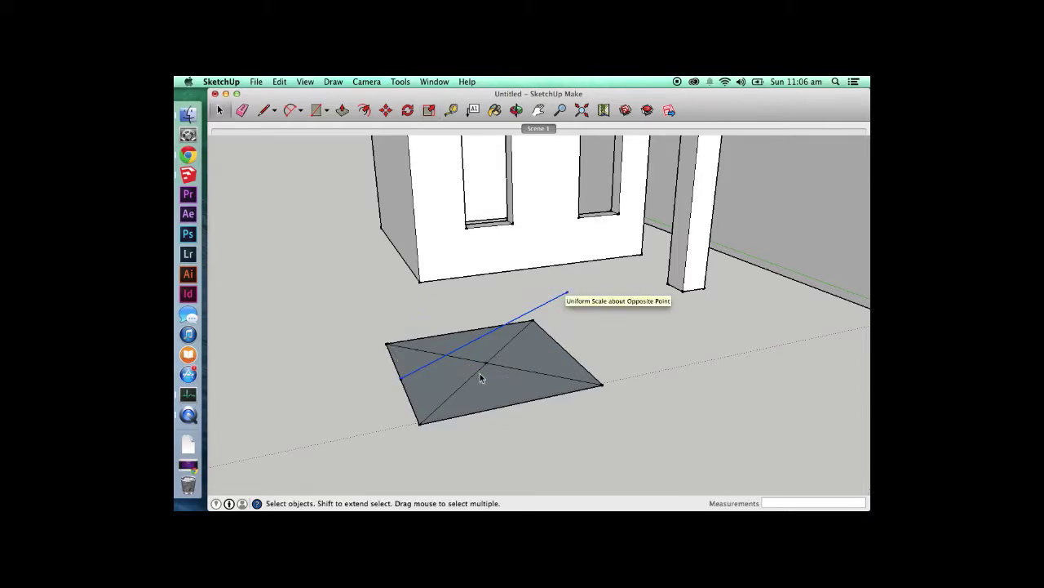
- Draw a vertical line up from the square's centre through the sloped line and erase the excess beyond their crossing
{"action": "key", "text": "l"}
{"action": "left_click", "coordinate": [488, 359]}
{"action": "left_click", "coordinate": [484, 297]}
{"action": "key", "text": "e"}
{"action": "left_click", "coordinate": [484, 312]}
- Draw a hip line from the crossing above the square's centre to the square's front corner
{"action": "key", "text": "l"}
{"action": "left_click", "coordinate": [485, 335]}
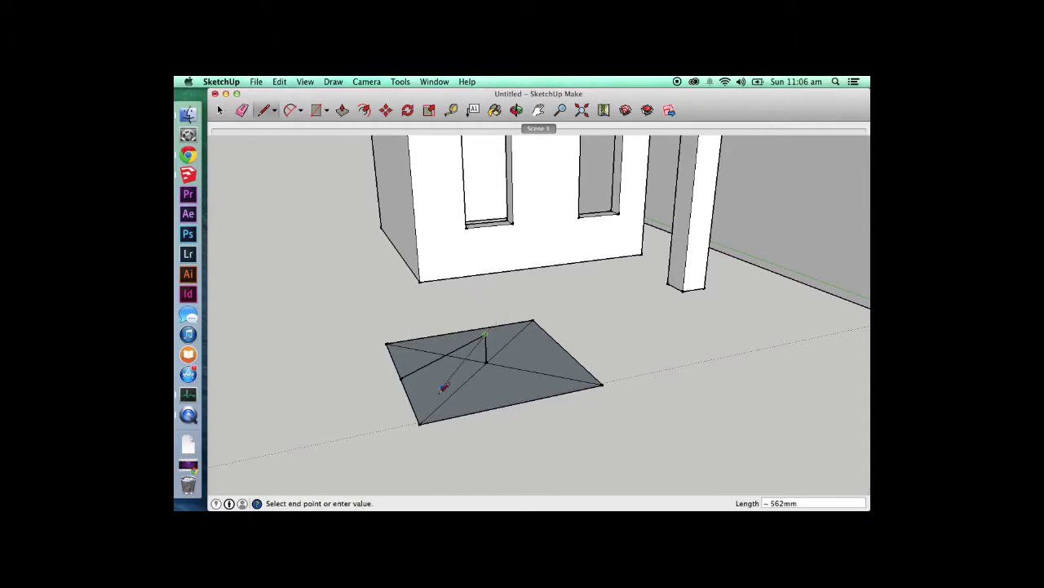
{"action": "left_click", "coordinate": [419, 423]}
{"action": "key", "text": "space"}
- Copy the hip line to the five front eave corners, from the side room's outer corner to the main room's near corner
{"action": "scroll", "coordinate": [424, 426], "scroll_direction": "down", "scroll_amount": 5}
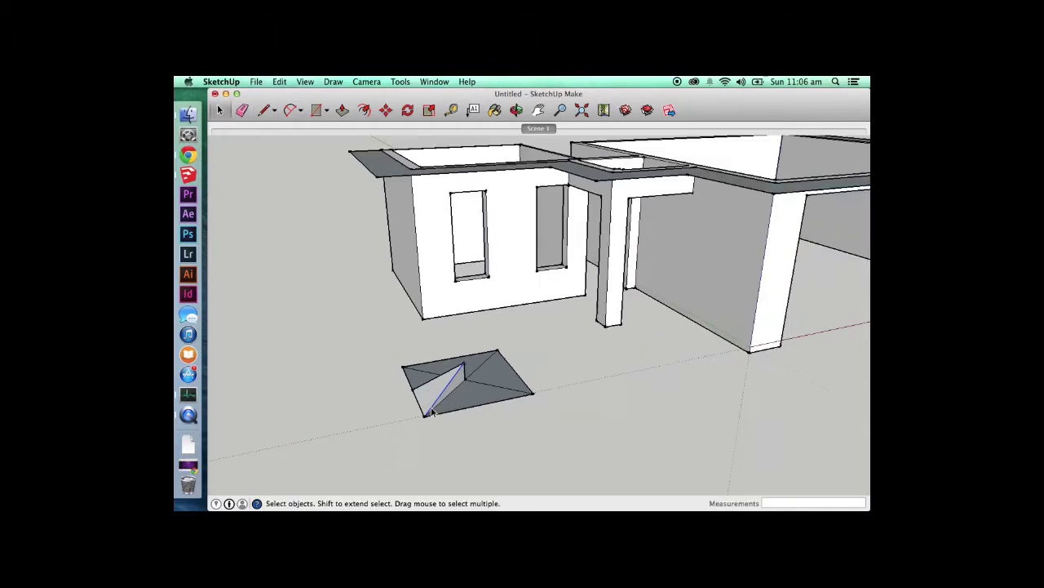
{"action": "key", "text": "m"}
{"action": "key", "text": "alt"}
{"action": "left_click", "coordinate": [426, 410]}
{"action": "left_click", "coordinate": [398, 278]}
{"action": "left_click", "coordinate": [400, 276]}
{"action": "left_click", "coordinate": [503, 262]}
{"action": "left_click", "coordinate": [504, 265]}
{"action": "left_click", "coordinate": [522, 281]}
{"action": "left_click", "coordinate": [524, 281]}
{"action": "left_click", "coordinate": [579, 275]}
{"action": "left_click", "coordinate": [580, 274]}
{"action": "left_click", "coordinate": [612, 295]}
{"action": "key", "text": "space"}
- Draw a second hip line from the pyramid's apex to the square's corner nearest the main room
{"action": "key", "text": "l"}
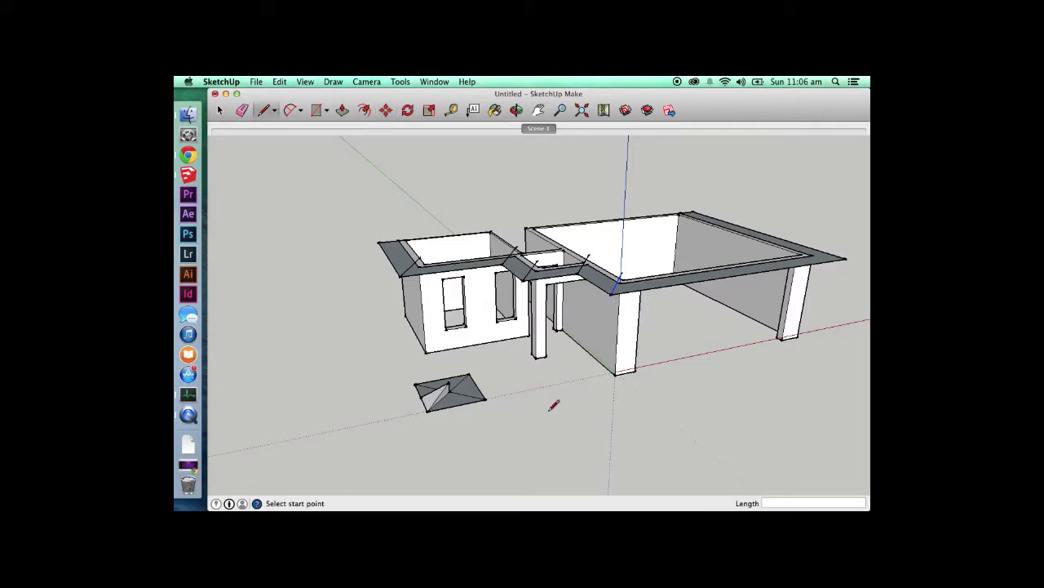
{"action": "left_click", "coordinate": [450, 384]}
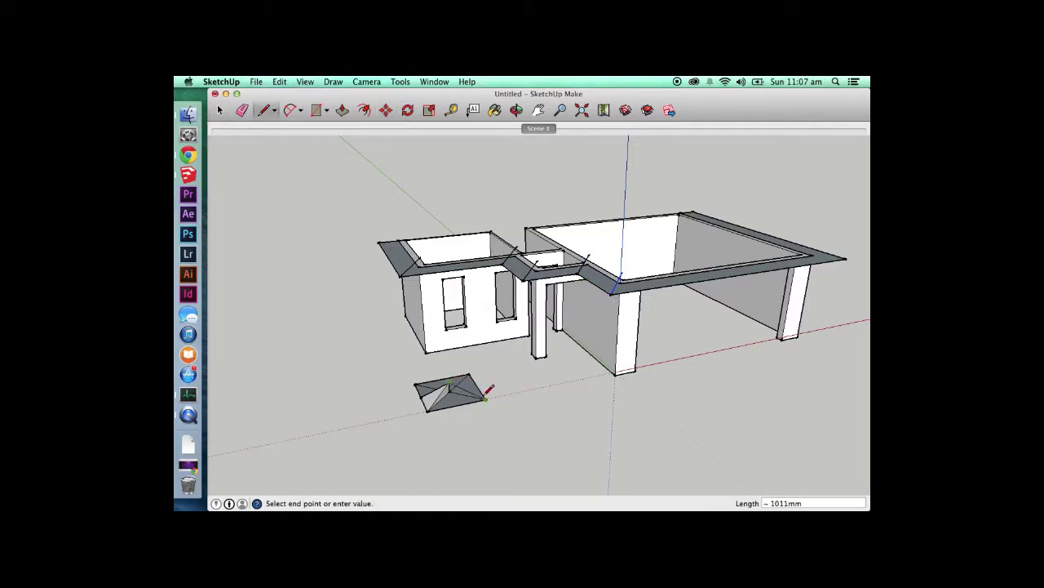
{"action": "left_click", "coordinate": [486, 397]}
{"action": "key", "text": "space"}
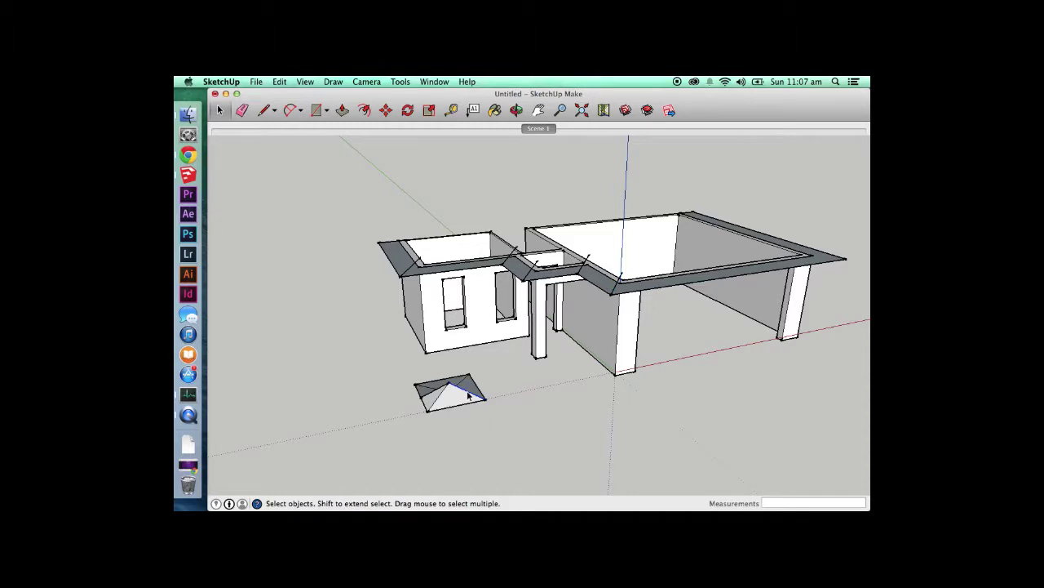
- Copy the second hip line from its base corner to the main room's front eave corner farthest from the side room
{"action": "key", "text": "m"}
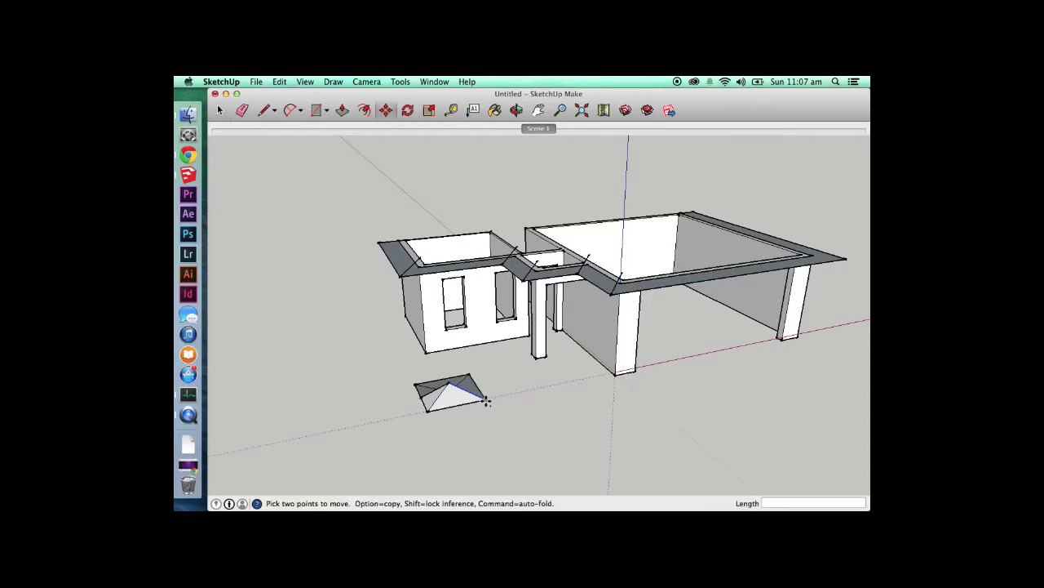
{"action": "key", "text": "space"}
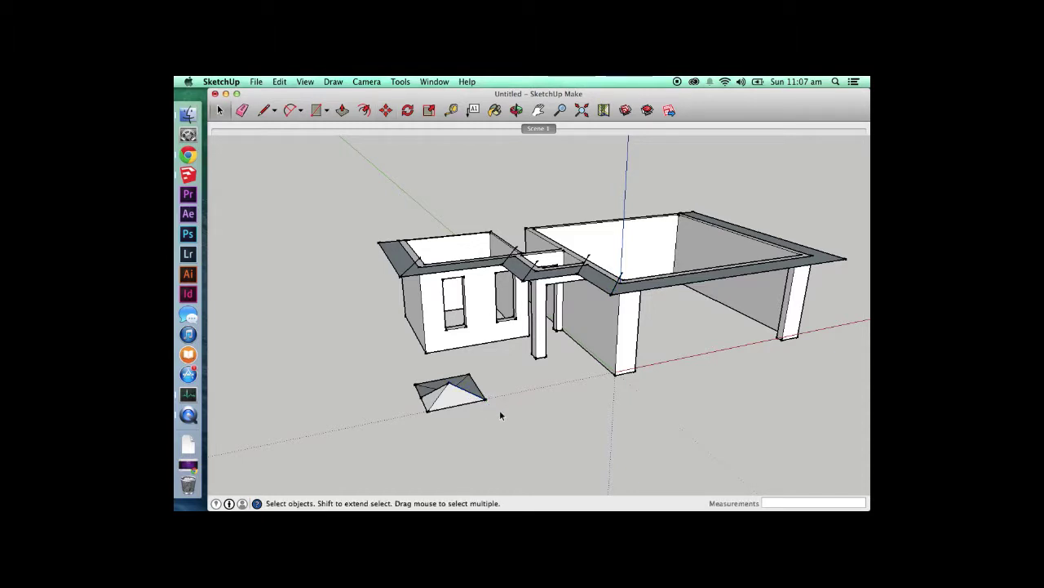
{"action": "key", "text": "m"}
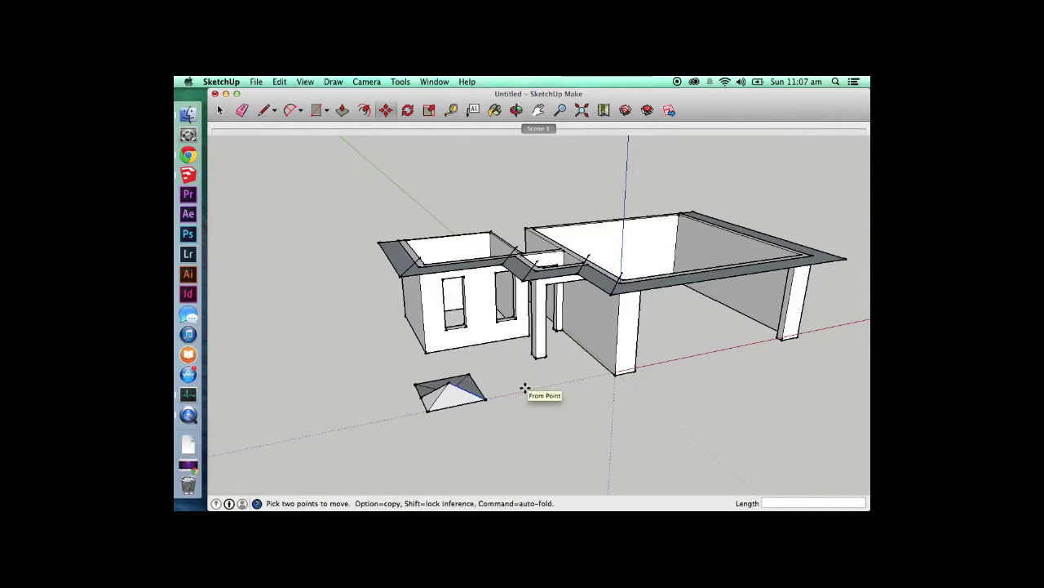
{"action": "left_click", "coordinate": [484, 399]}
{"action": "key", "text": "alt"}
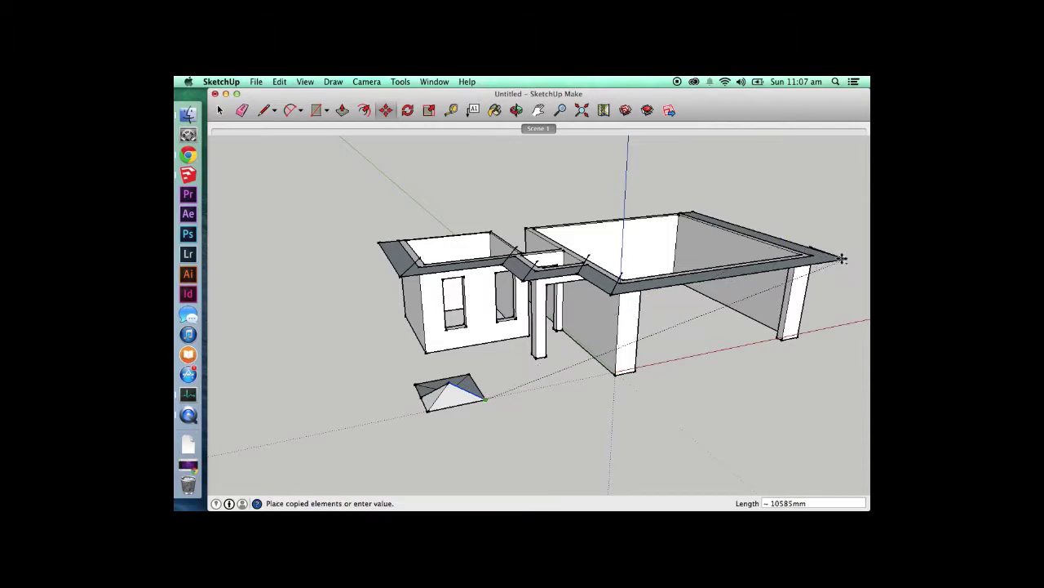
{"action": "key", "text": "space"}
- Select the whole reference pyramid in front of the building and hide it
{"action": "middle_click_drag", "start_coordinate": [766, 313], "coordinate": [443, 359]}
{"action": "left_click_drag", "start_coordinate": [443, 359], "coordinate": [356, 419]}
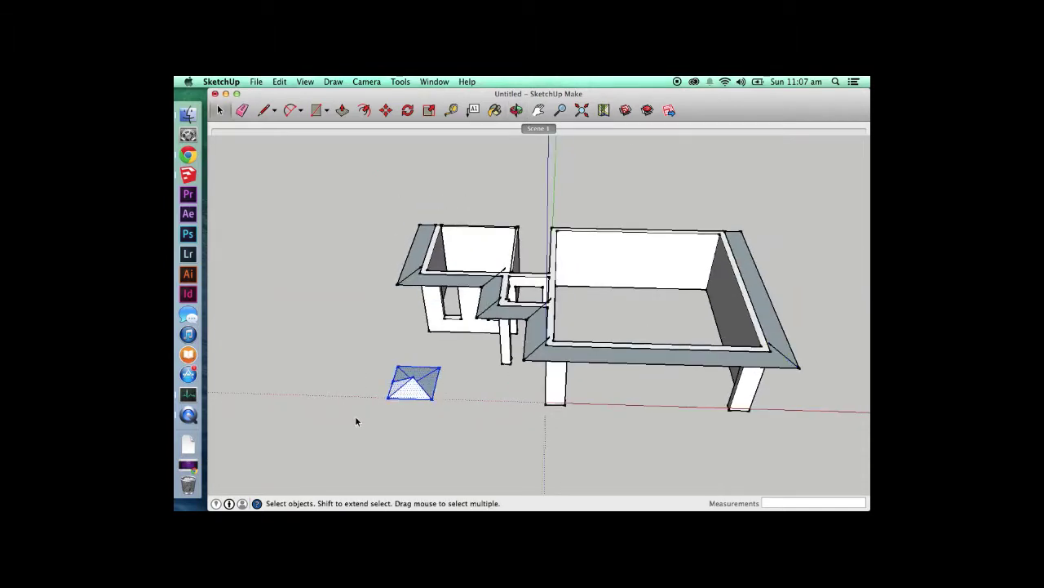
{"action": "right_click", "coordinate": [414, 393]}
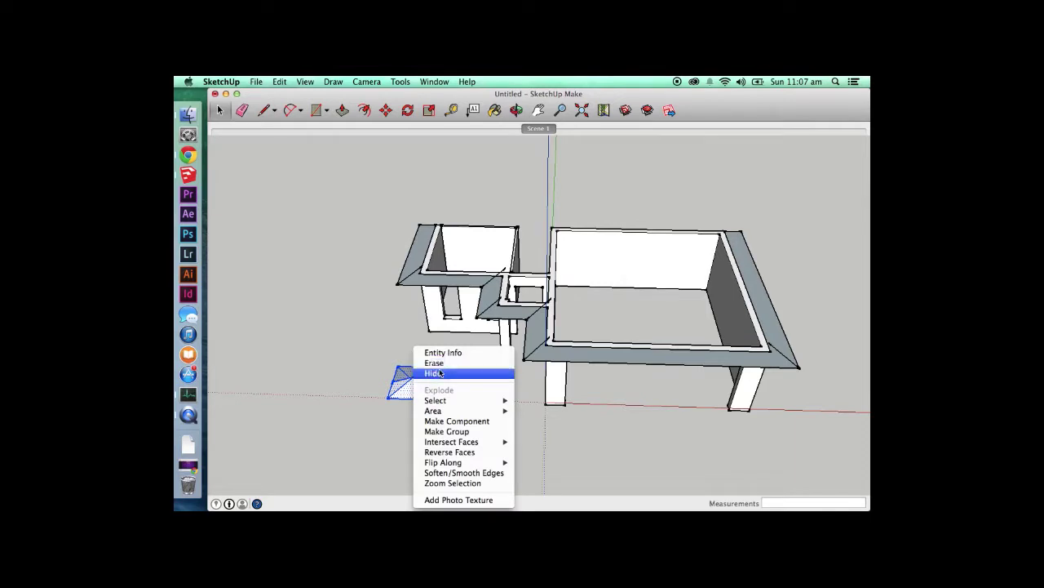
{"action": "left_click", "coordinate": [433, 372]}
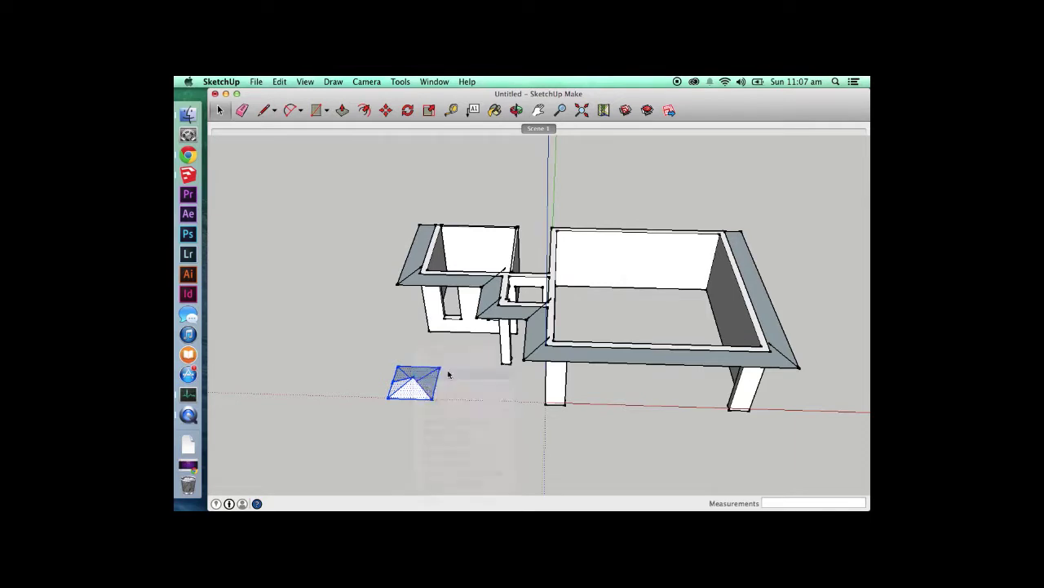
- Scale the hip line at the main room's far front eave corner uniformly by about 9.70 from that corner
{"action": "key", "text": "s"}
{"action": "left_click", "coordinate": [799, 368]}
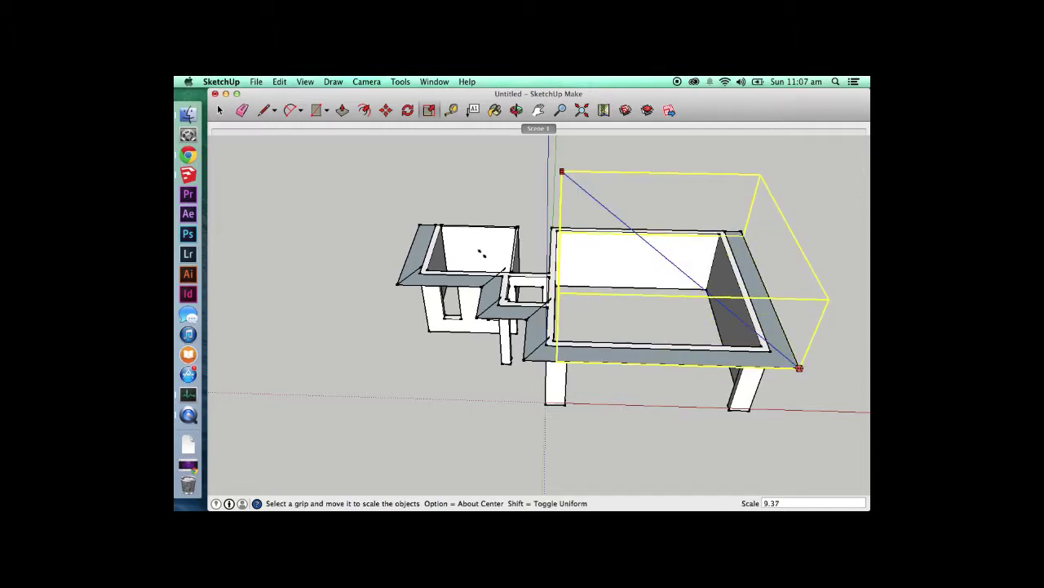
{"action": "left_click", "coordinate": [463, 263]}
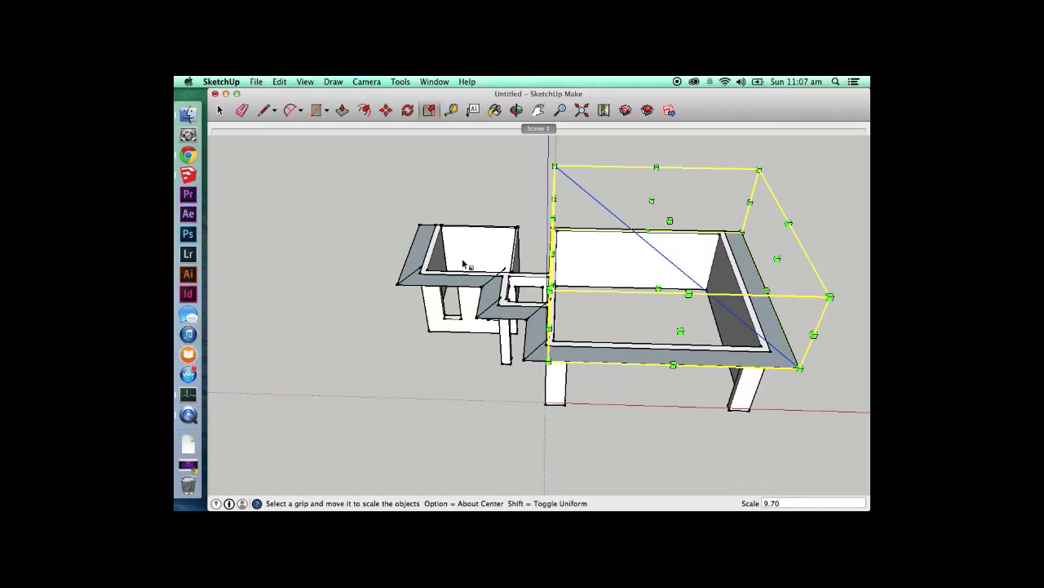
{"action": "key", "text": "space"}
- Scale the hip line at the main room's front eave corner nearest the side room past the other hip line and erase both excess ends
{"action": "left_click", "coordinate": [545, 352]}
{"action": "key", "text": "s"}
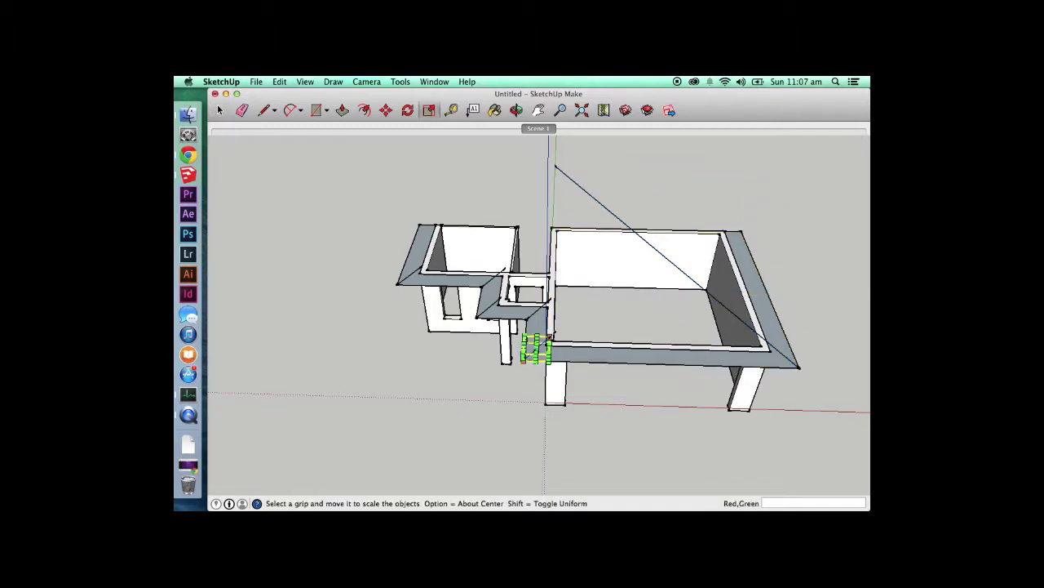
{"action": "left_click", "coordinate": [536, 345]}
{"action": "key", "text": "space"}
{"action": "key", "text": "e"}
{"action": "left_click", "coordinate": [598, 196]}
{"action": "left_click", "coordinate": [692, 210]}
- Draw the eave edge between the main room's two front corners to close the triangular roof face, and group it
{"action": "key", "text": "space"}
{"action": "key", "text": "l"}
{"action": "left_click", "coordinate": [524, 357]}
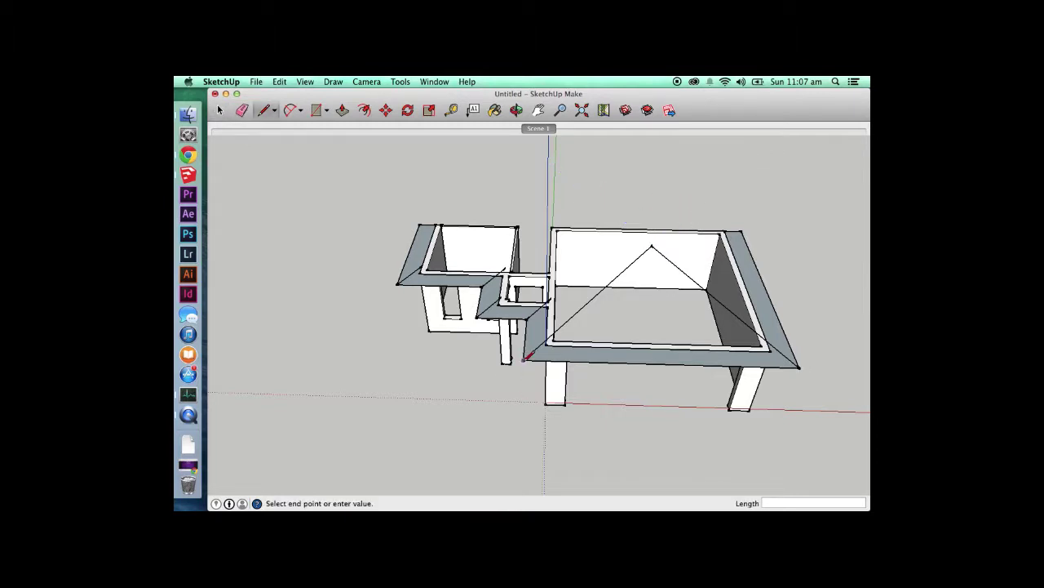
{"action": "left_click", "coordinate": [800, 367]}
{"action": "key", "text": "space"}
{"action": "double_click", "coordinate": [686, 315]}
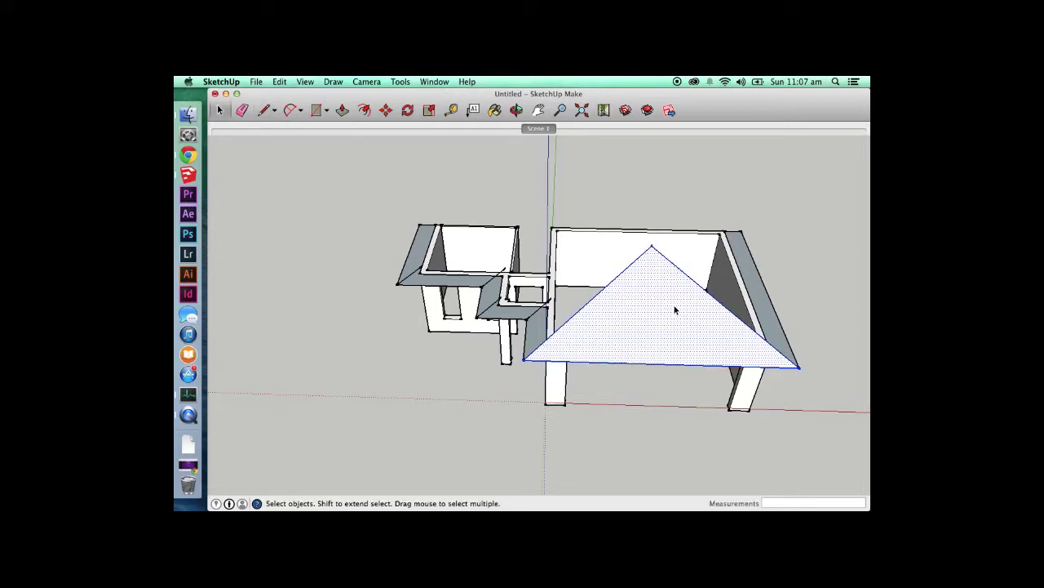
{"action": "right_click", "coordinate": [674, 307]}
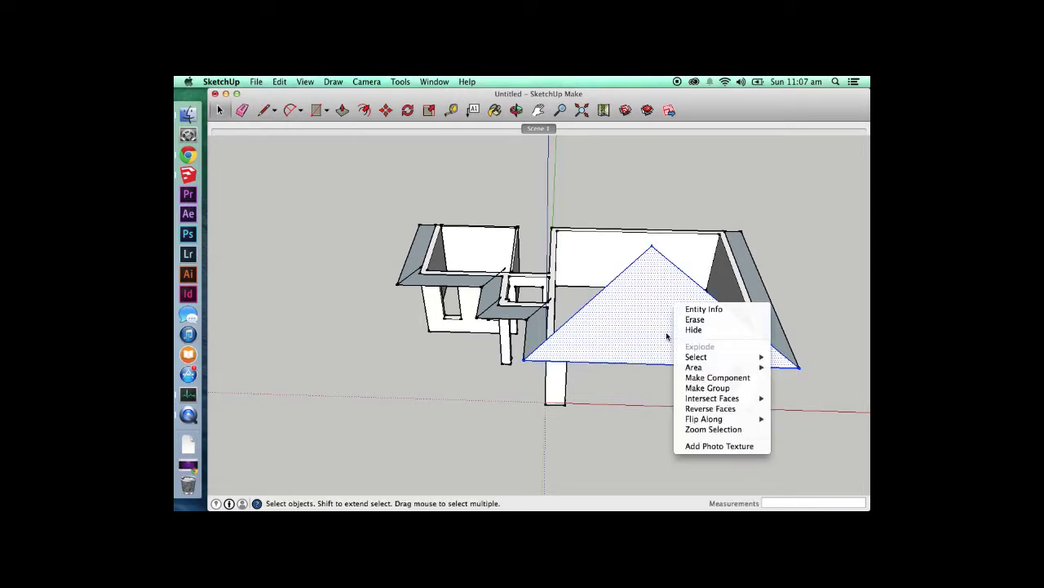
{"action": "left_click", "coordinate": [707, 388]}
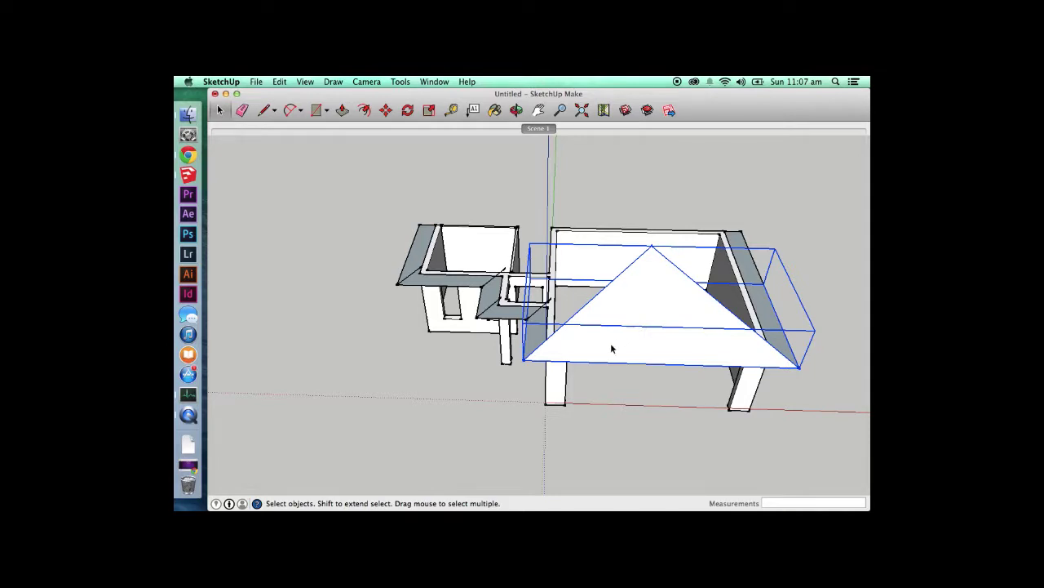
- Inside the roof group, draw the eave edge to the inner corner beside the porch and scale the diagonal there into a long valley line
{"action": "double_click", "coordinate": [612, 348]}
{"action": "key", "text": "l"}
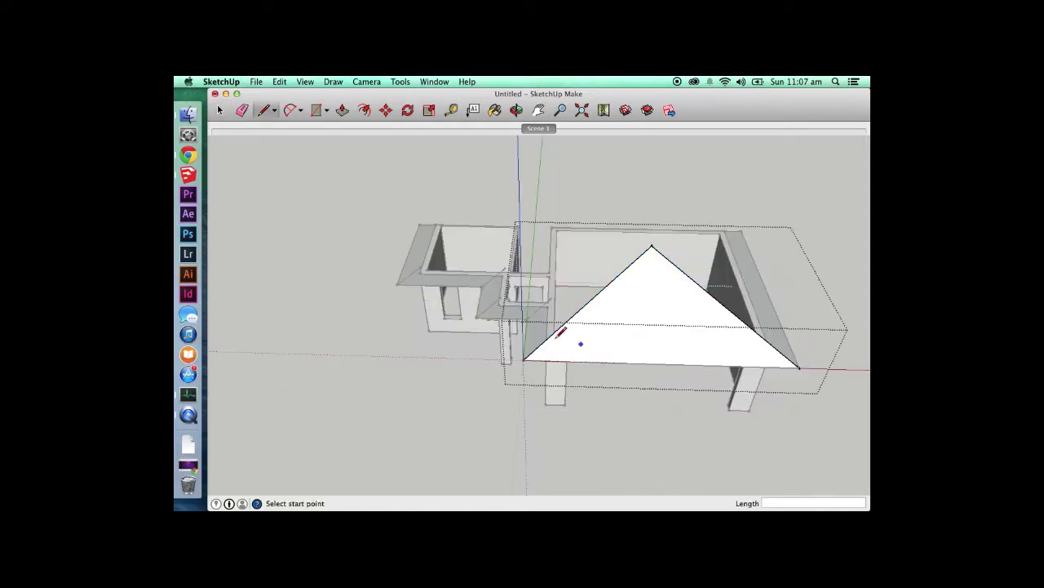
{"action": "left_click", "coordinate": [524, 359]}
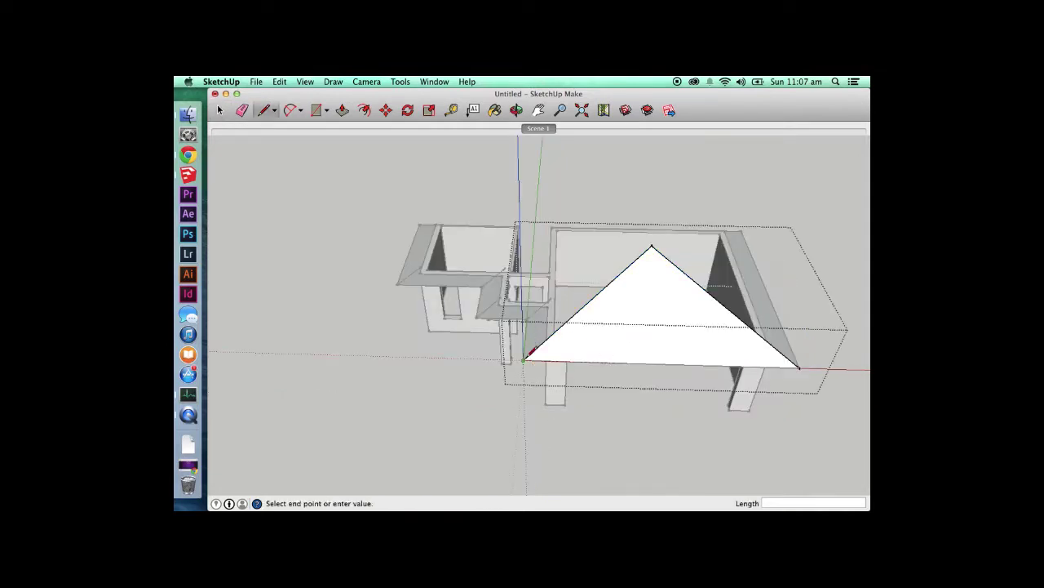
{"action": "key", "text": "space"}
{"action": "left_click", "coordinate": [537, 311]}
{"action": "key", "text": "s"}
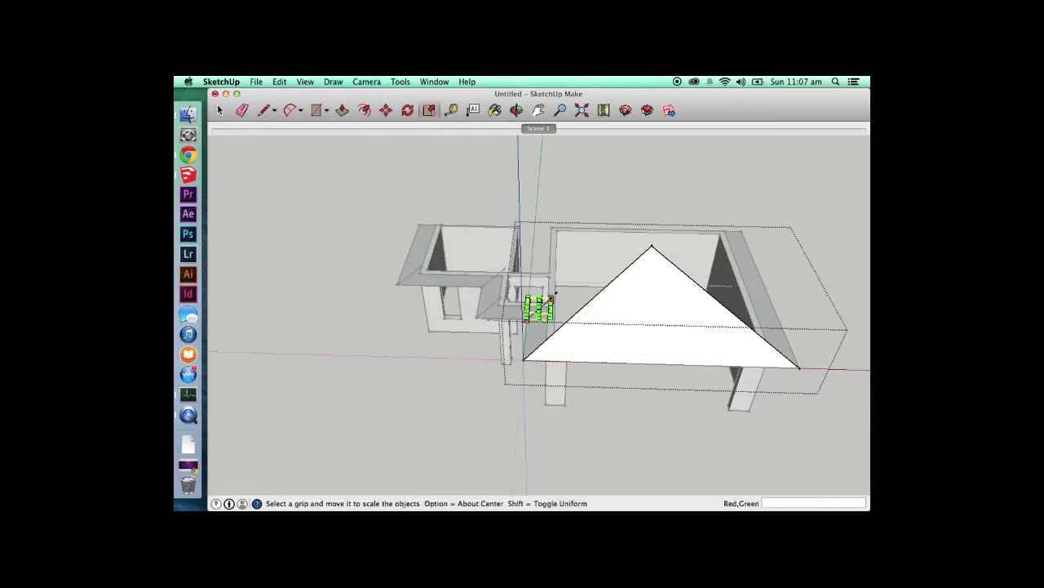
{"action": "left_click_drag", "start_coordinate": [544, 297], "coordinate": [703, 194]}
{"action": "key", "text": "space"}
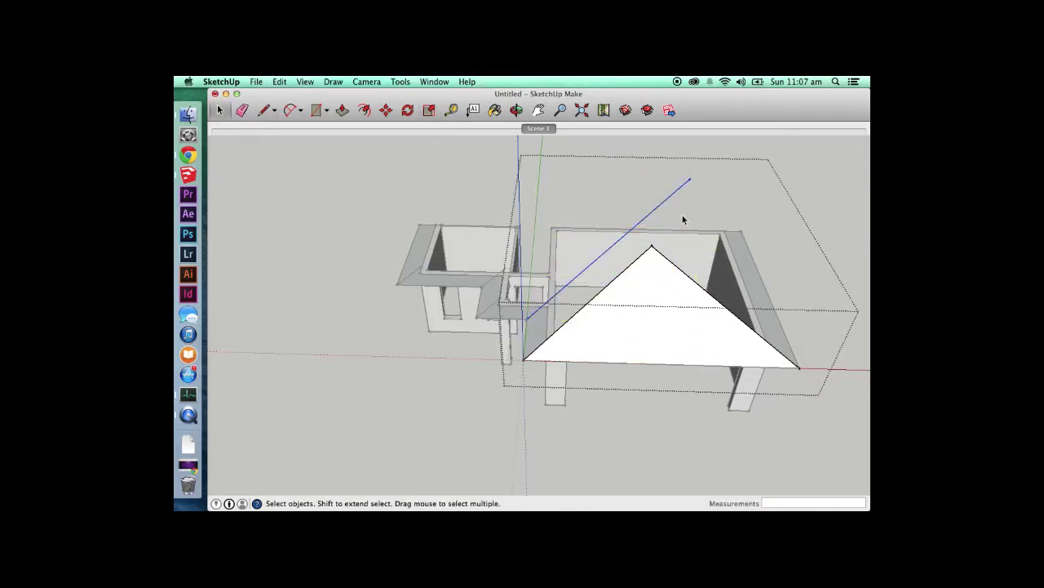
- Draw the ridge line from the triangular face's apex back past the valley line and erase the excess ends
{"action": "key", "text": "l"}
{"action": "left_click", "coordinate": [652, 246]}
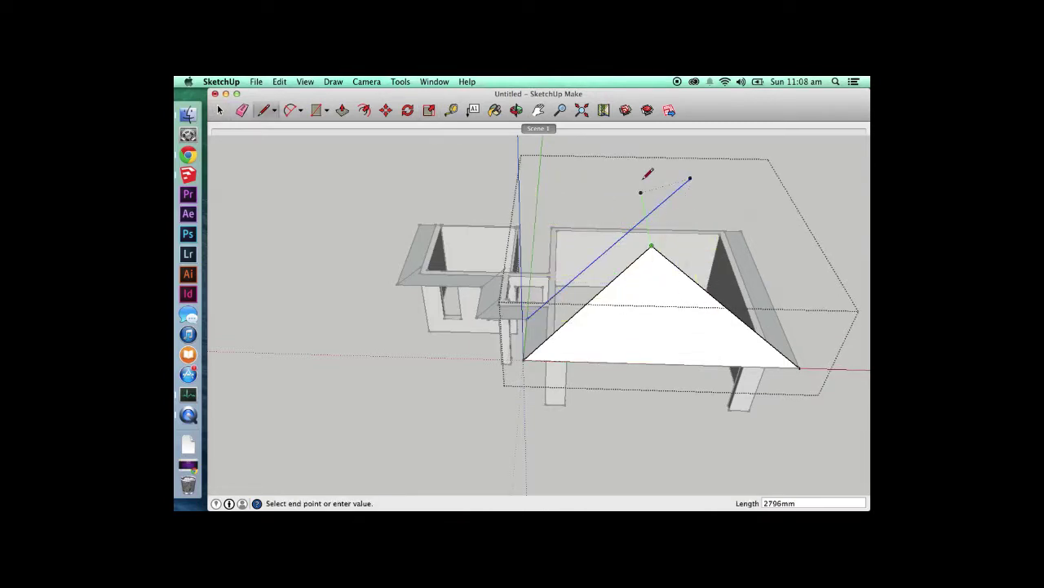
{"action": "left_click", "coordinate": [642, 178]}
{"action": "key", "text": "e"}
{"action": "left_click_drag", "start_coordinate": [662, 209], "coordinate": [638, 203]}
{"action": "key", "text": "space"}
- Draw the eave edge from the valley's base to the porch's outer corner and scale the hip line there well above the roof
{"action": "middle_click_drag", "start_coordinate": [635, 208], "coordinate": [778, 219]}
{"action": "key", "text": "l"}
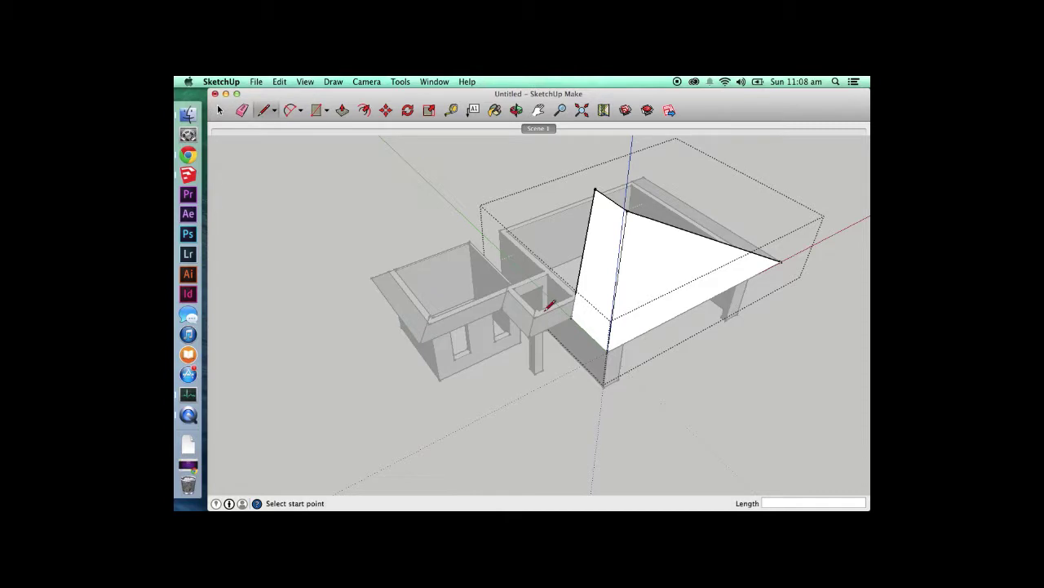
{"action": "left_click", "coordinate": [572, 317]}
{"action": "left_click", "coordinate": [532, 330]}
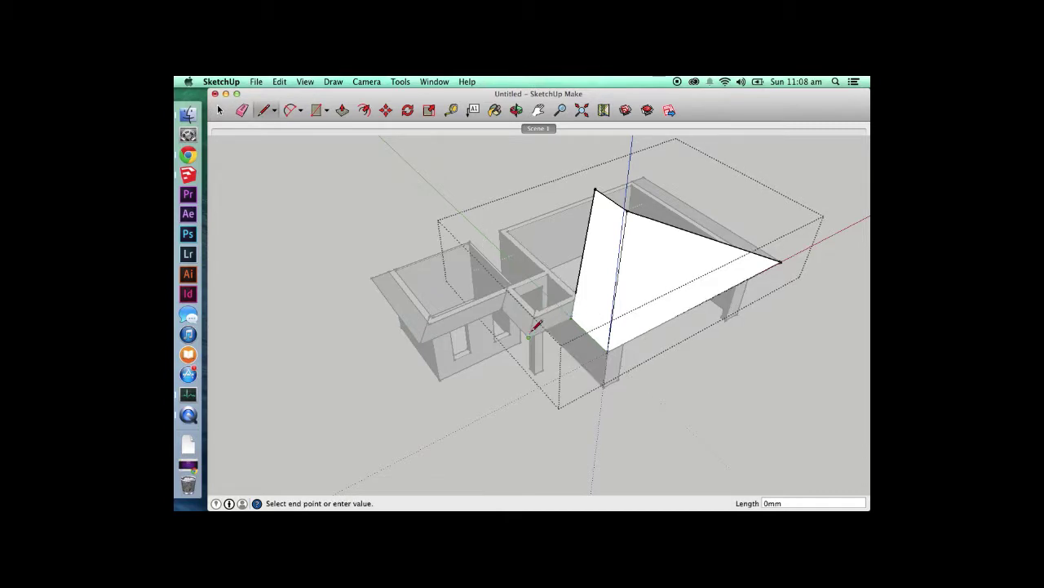
{"action": "key", "text": "space"}
{"action": "key", "text": "s"}
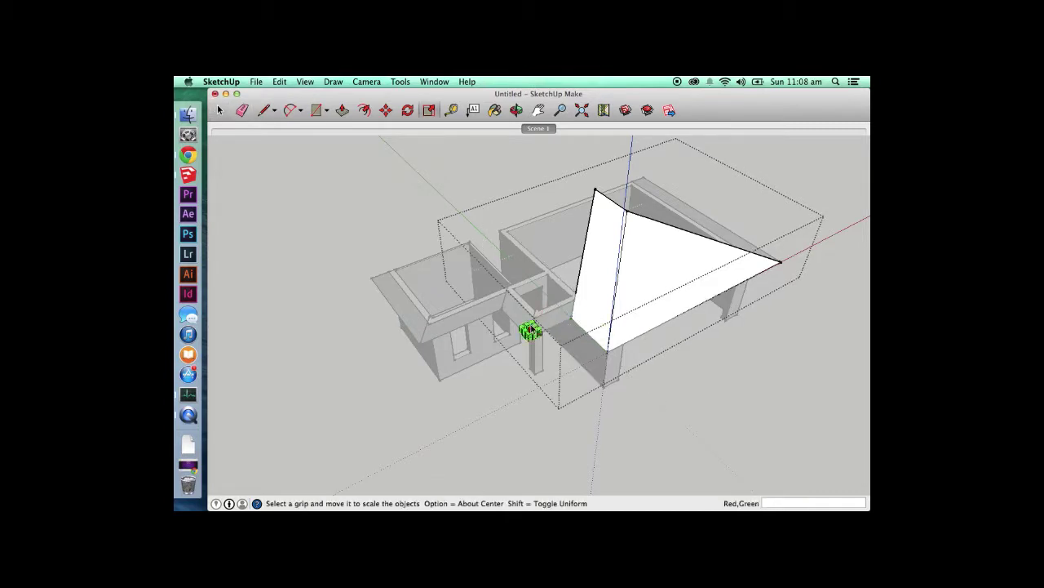
{"action": "left_click", "coordinate": [531, 331]}
{"action": "left_click", "coordinate": [577, 156]}
{"action": "key", "text": "space"}
- Copy the main roof's far front hip edge from its eave corner to the top of the valley line
{"action": "left_click", "coordinate": [631, 213]}
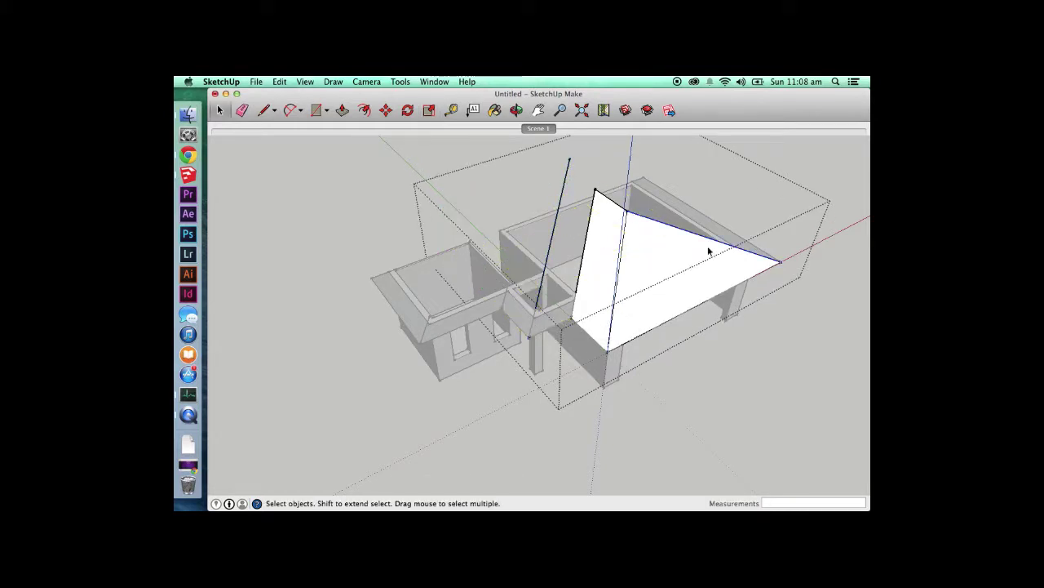
{"action": "key", "text": "m"}
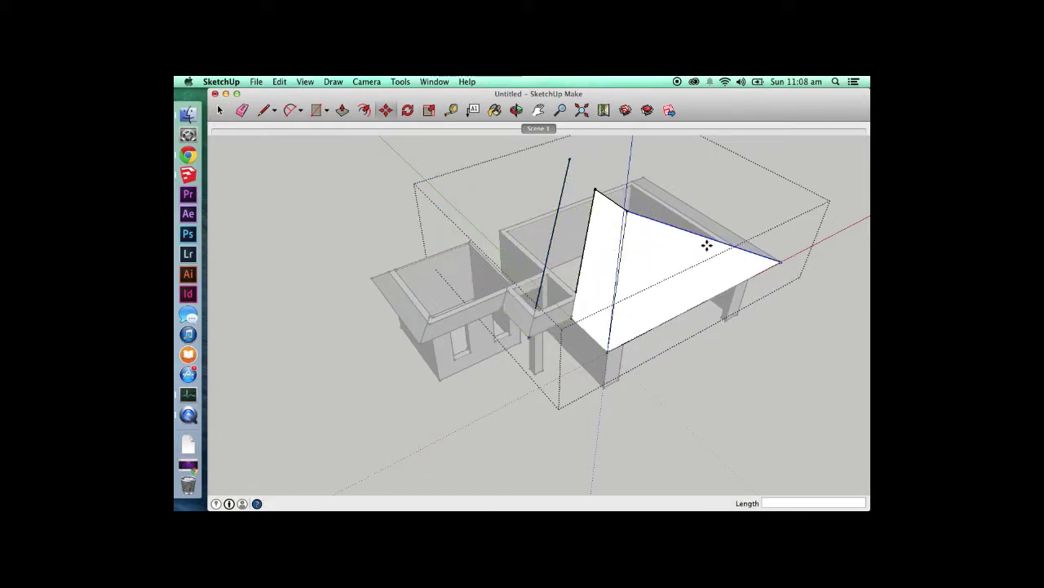
{"action": "left_click", "coordinate": [782, 261]}
{"action": "key", "text": "alt"}
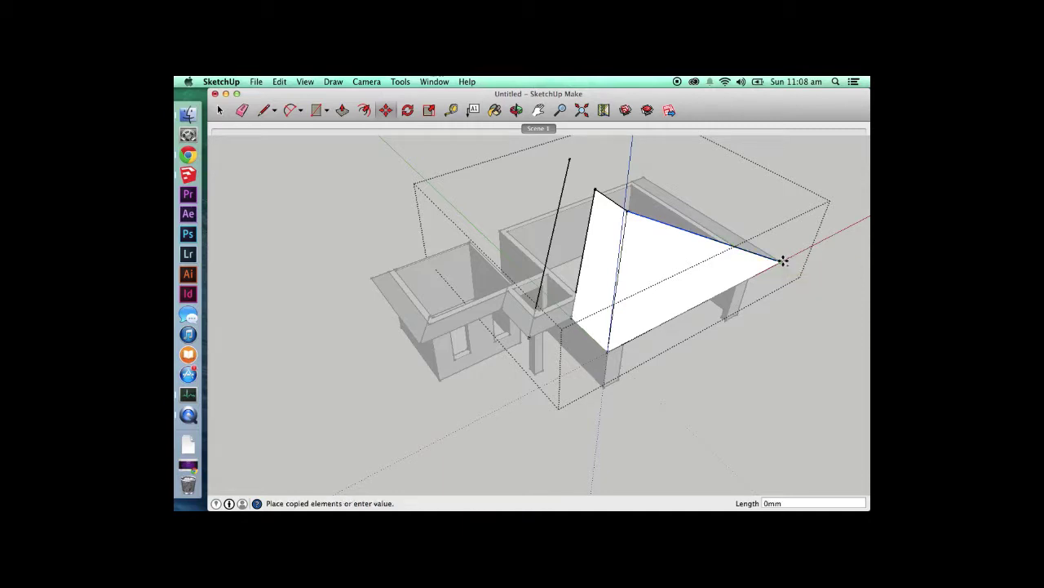
{"action": "left_click", "coordinate": [594, 191]}
- Erase the ends beyond the porch hip crossing and draw the edge from the crossing to the valley top to close the face
{"action": "key", "text": "e"}
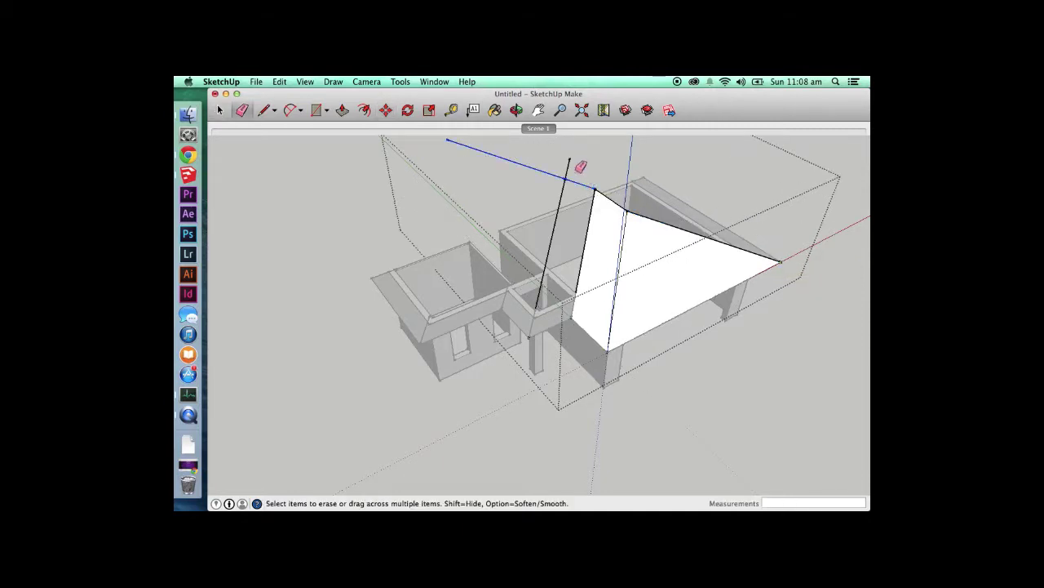
{"action": "left_click", "coordinate": [553, 174]}
{"action": "key", "text": "space"}
{"action": "key", "text": "l"}
{"action": "left_click", "coordinate": [564, 178]}
{"action": "left_click", "coordinate": [595, 190]}
{"action": "key", "text": "space"}
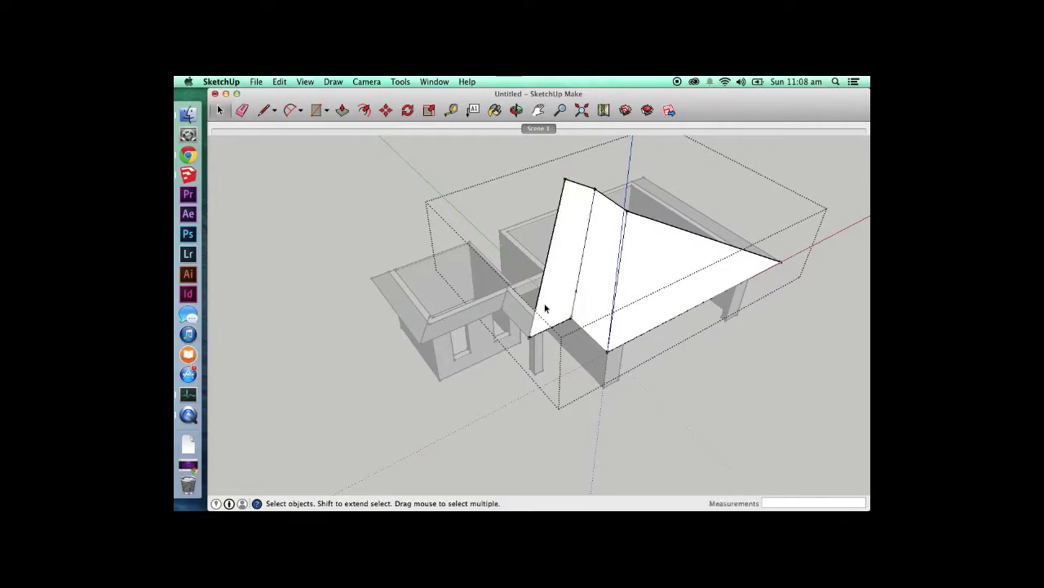
- Draw the eave edge from the porch's outer corner to the inner corner beside the side room and scale the valley line there
{"action": "key", "text": "l"}
{"action": "left_click", "coordinate": [529, 336]}
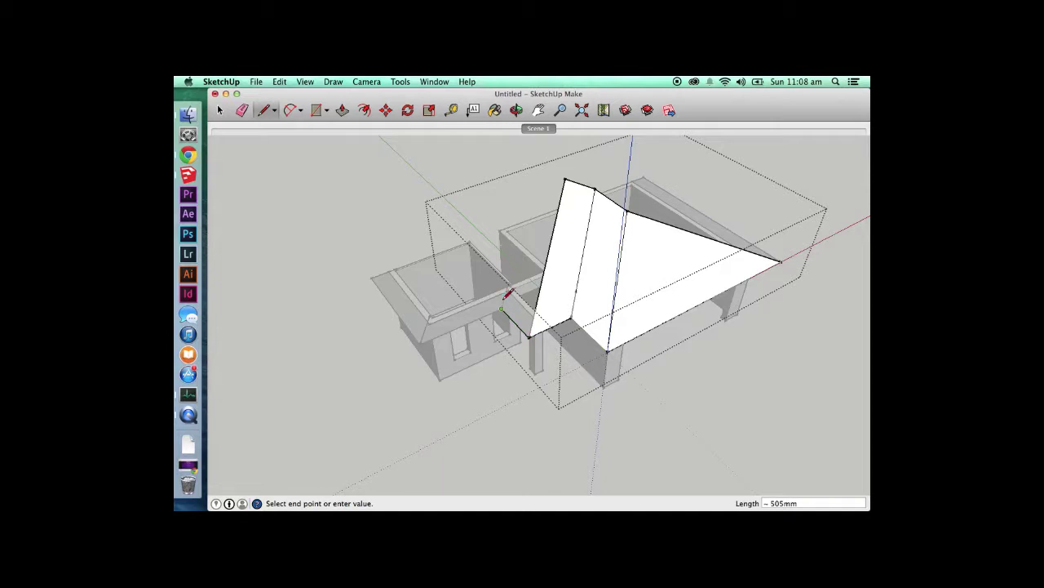
{"action": "key", "text": "space"}
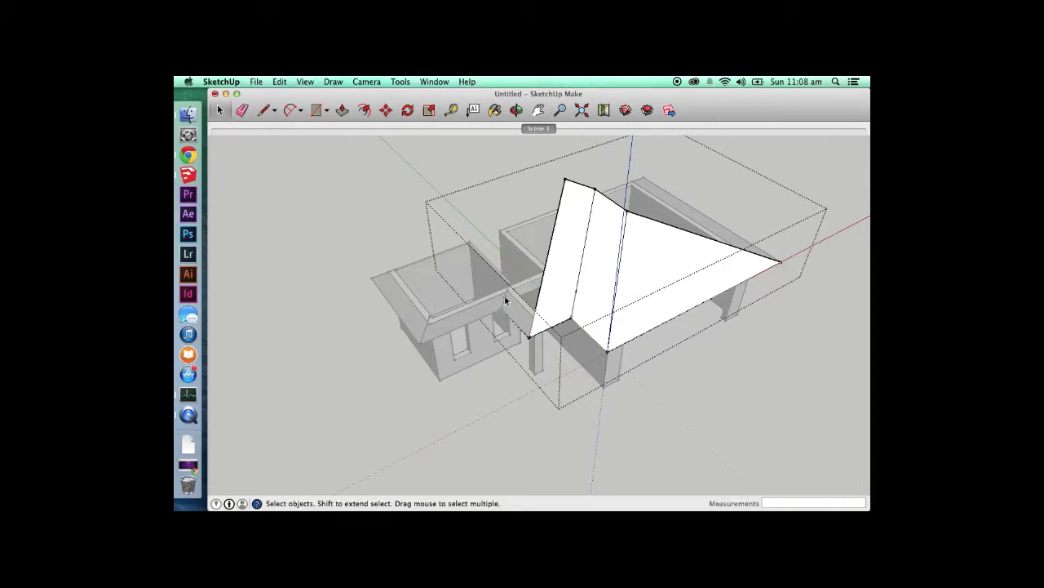
{"action": "key", "text": "s"}
{"action": "left_click_drag", "start_coordinate": [504, 297], "coordinate": [576, 156]}
{"action": "key", "text": "space"}
- Draw a ridge line from the porch hip's top across the second valley line and erase the excess ends
{"action": "key", "text": "l"}
{"action": "left_click", "coordinate": [564, 178]}
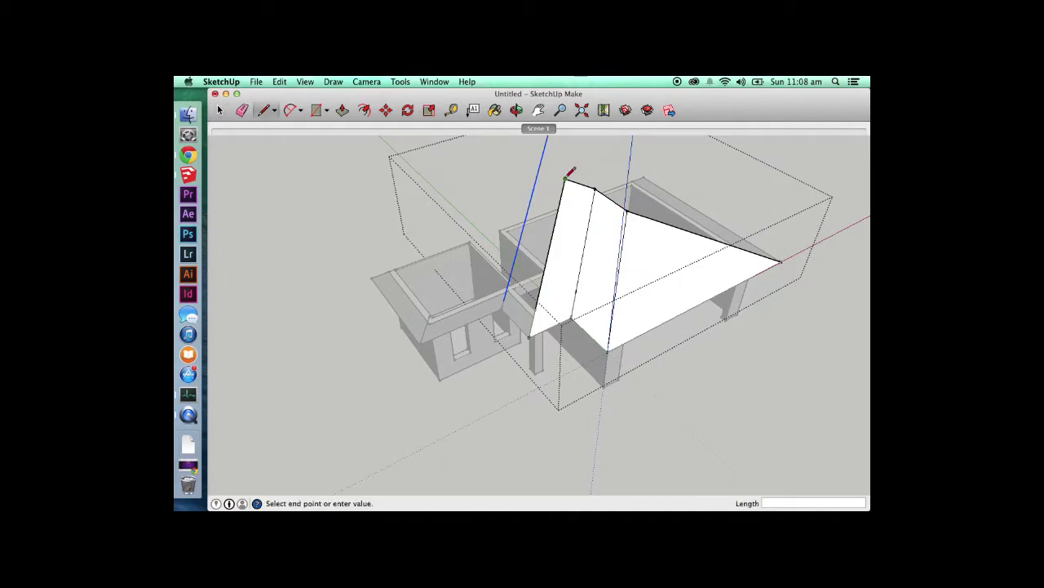
{"action": "left_click", "coordinate": [539, 162]}
{"action": "key", "text": "e"}
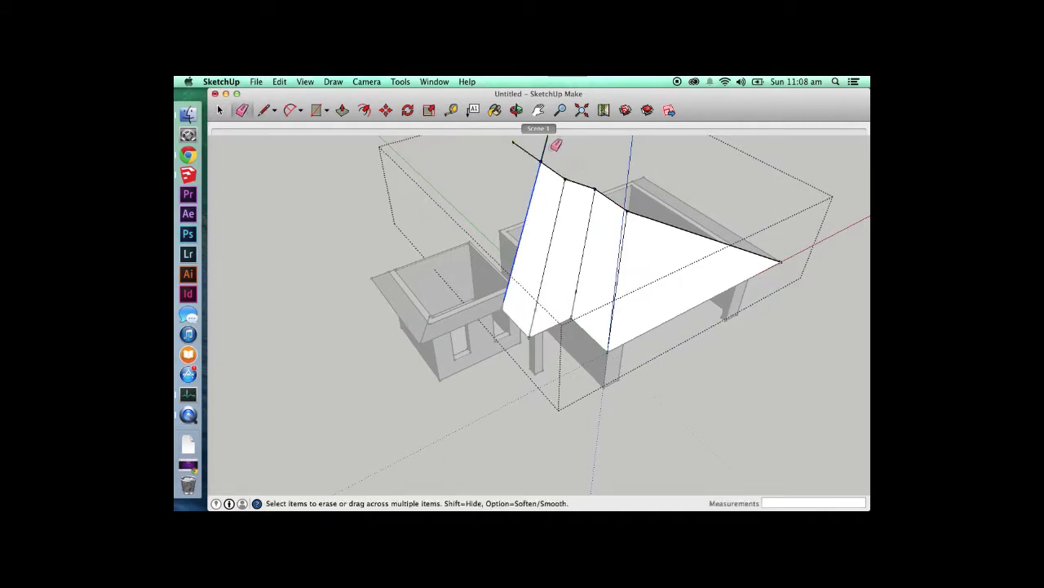
{"action": "left_click", "coordinate": [530, 151]}
{"action": "key", "text": "space"}
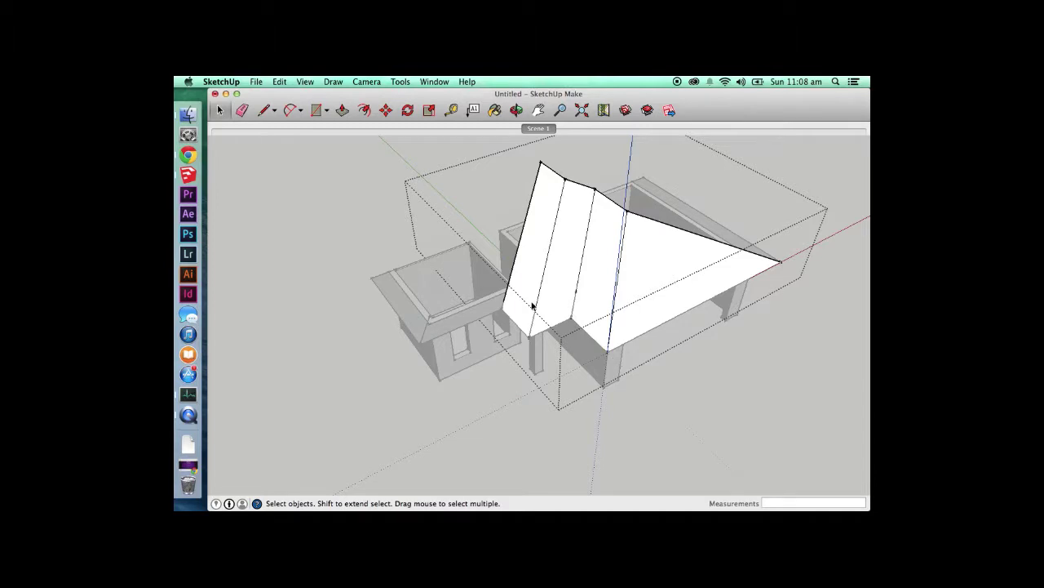
- Draw the eave edge to the side room's outer front corner and scale the hip line there high above the roof
{"action": "mouse_move", "coordinate": [531, 302]}
{"action": "middle_mouse_down"}
{"action": "mouse_move", "coordinate": [514, 402]}
{"action": "mouse_move", "coordinate": [544, 321]}
{"action": "mouse_move", "coordinate": [542, 335]}
{"action": "mouse_move", "coordinate": [469, 359]}
{"action": "middle_mouse_up"}
{"action": "key", "text": "l"}
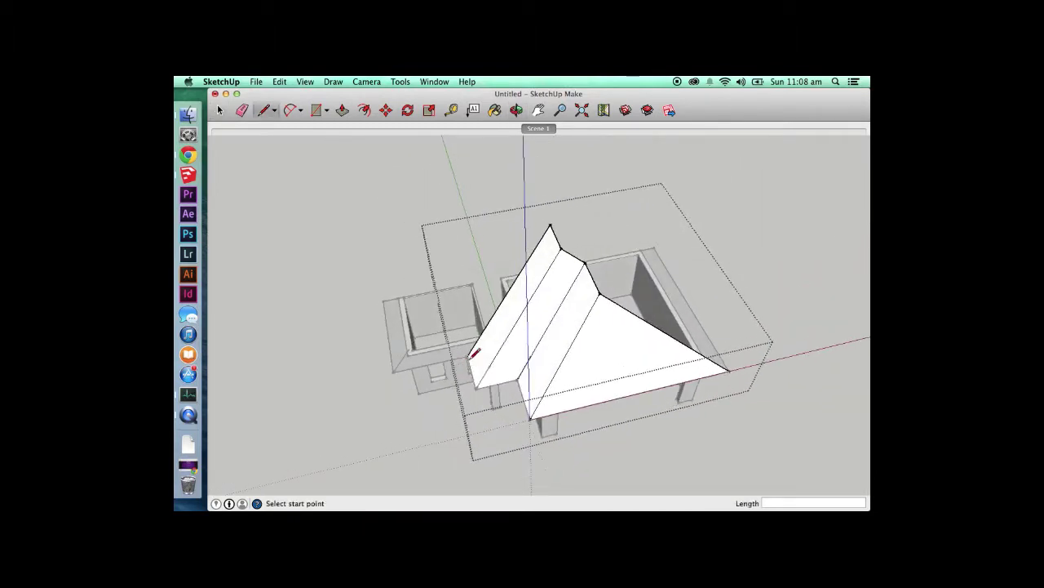
{"action": "left_click", "coordinate": [469, 356]}
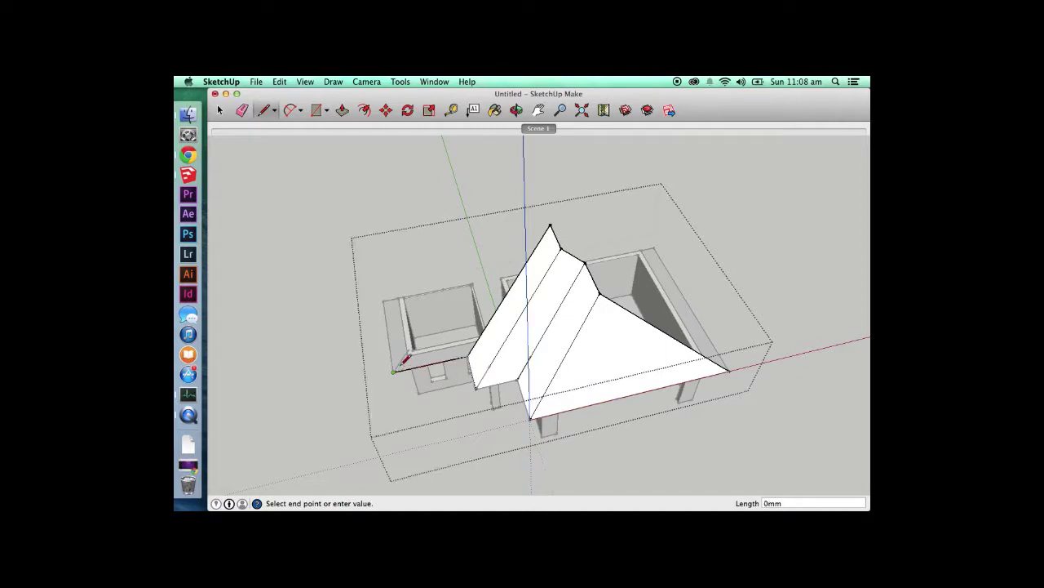
{"action": "key", "text": "space"}
{"action": "key", "text": "s"}
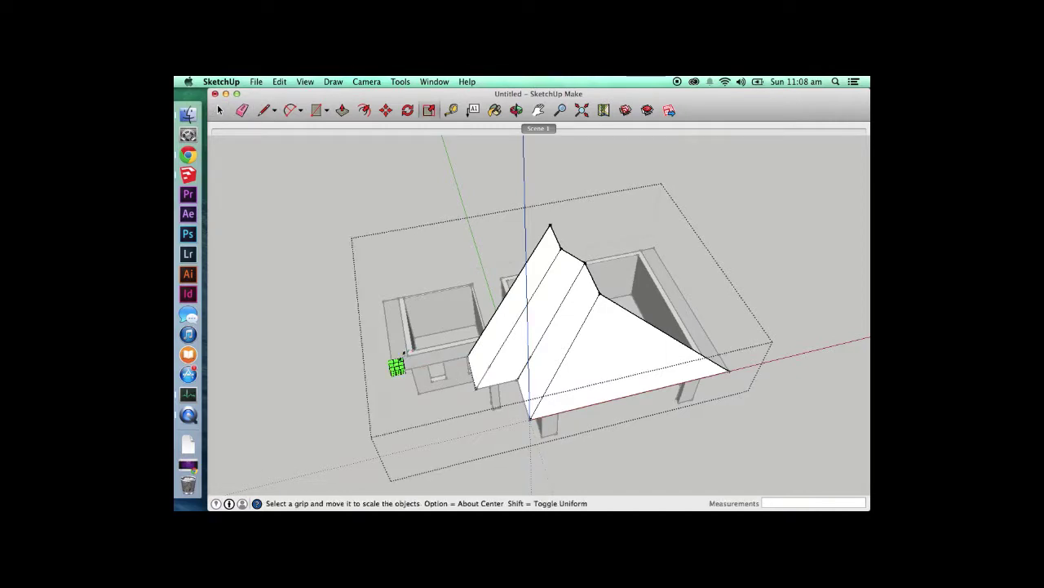
{"action": "left_click_drag", "start_coordinate": [401, 361], "coordinate": [583, 166]}
{"action": "key", "text": "space"}
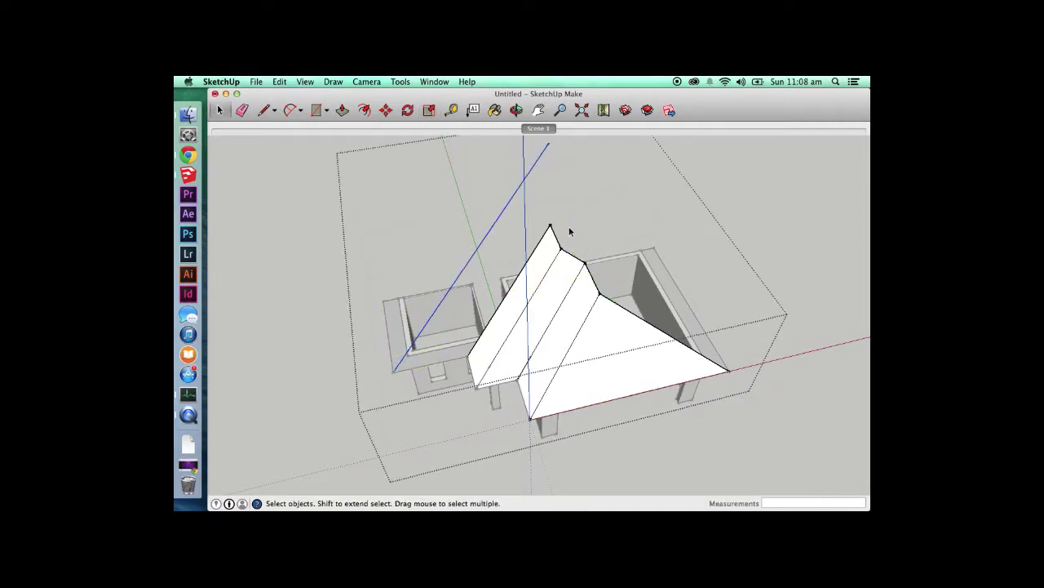
- Copy the short sloping edge between the two ridge segments to the second valley's top and scale it to cross the side room's hip line
{"action": "key", "text": "Escape"}
{"action": "key", "text": "m"}
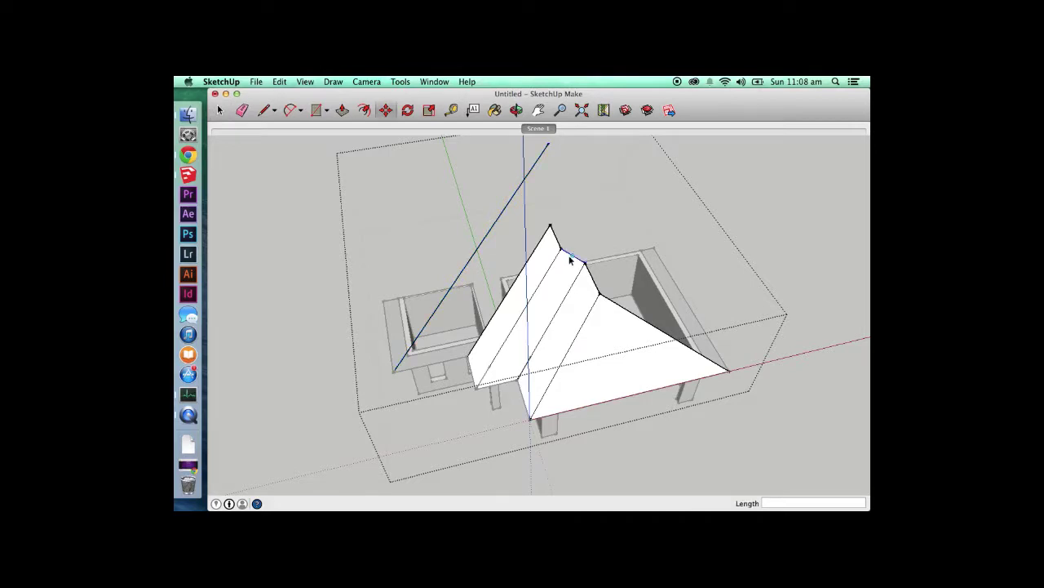
{"action": "key", "text": "space"}
{"action": "key", "text": "m"}
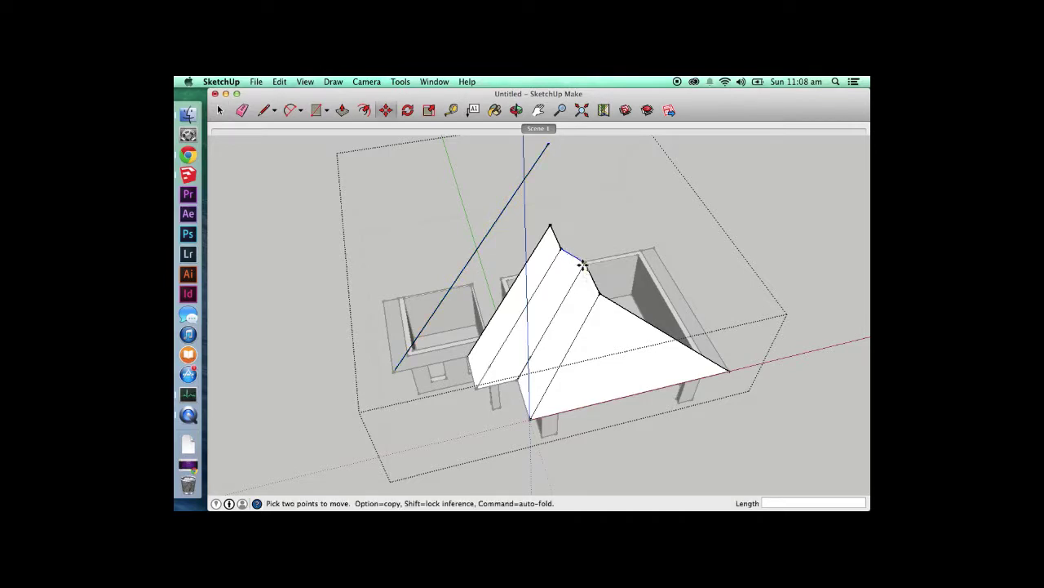
{"action": "left_click", "coordinate": [581, 262]}
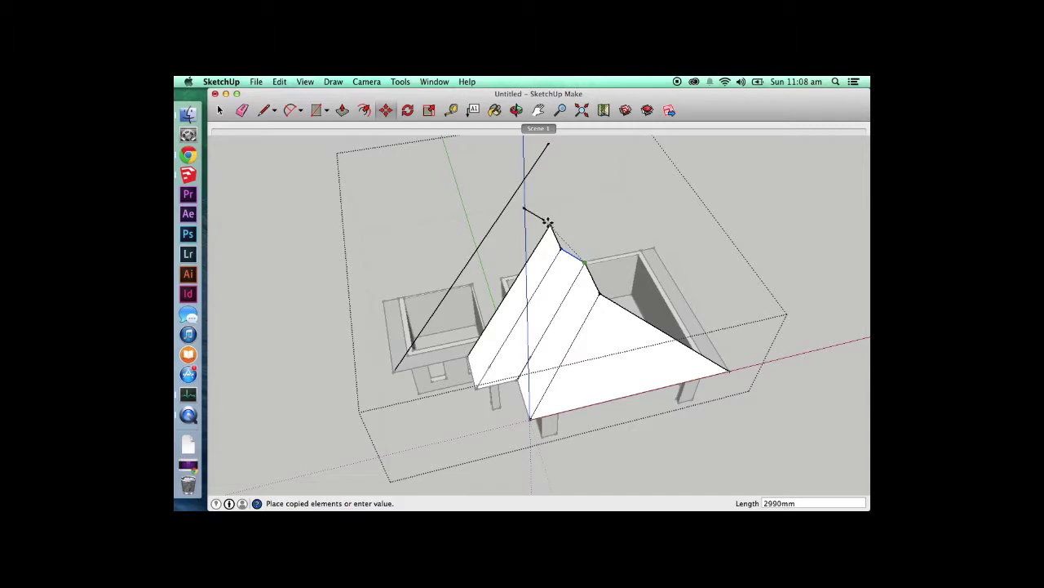
{"action": "left_click", "coordinate": [549, 225]}
{"action": "key", "text": "space"}
{"action": "key", "text": "s"}
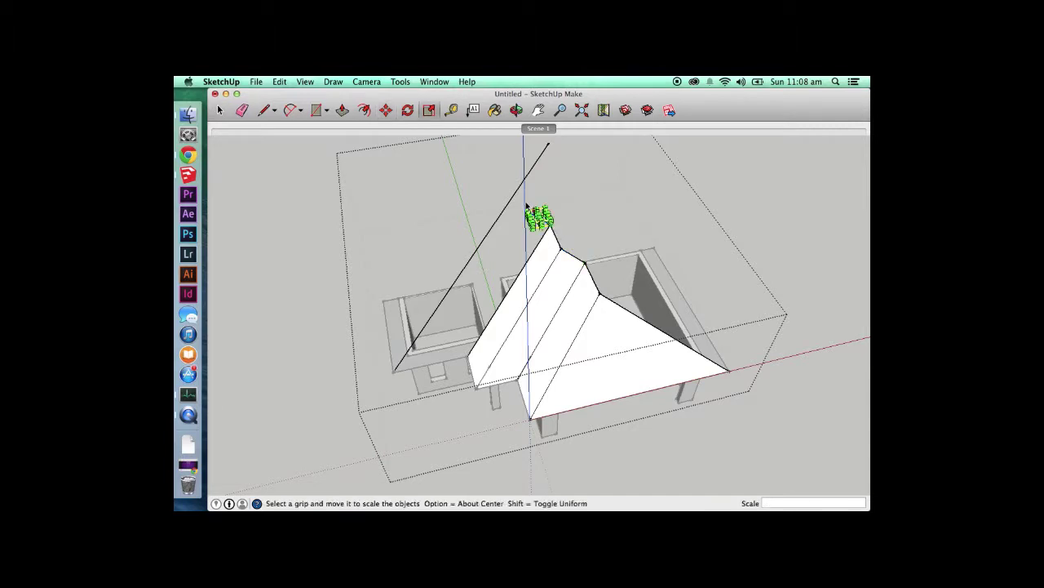
{"action": "left_click_drag", "start_coordinate": [519, 209], "coordinate": [457, 203]}
- Erase the excess ends at that crossing, retrace the top sloping edge to close the side room's roof face, and leave the roof group
{"action": "key", "text": "e"}
{"action": "left_click", "coordinate": [522, 182]}
{"action": "key", "text": "space"}
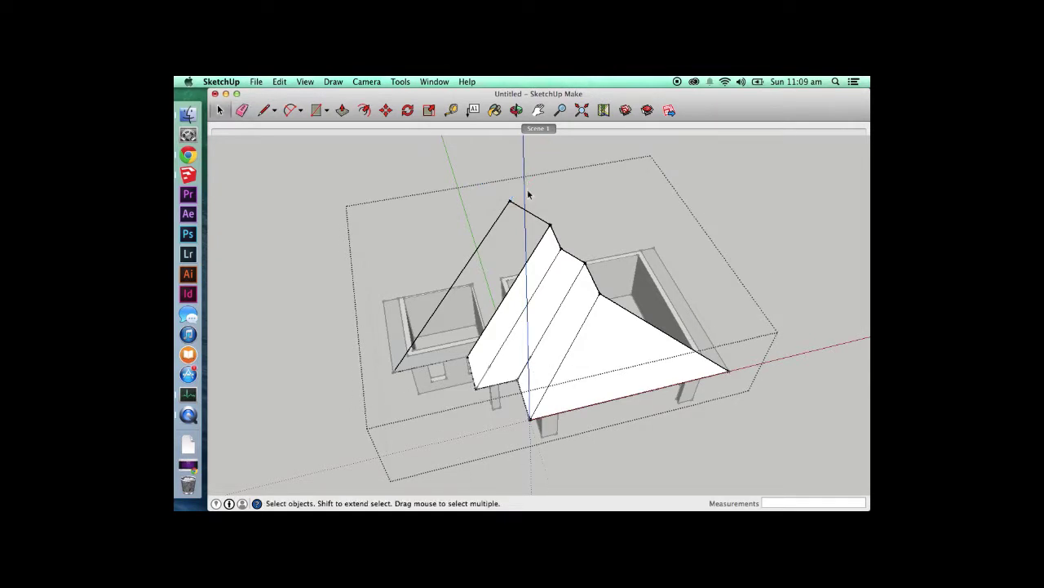
{"action": "key", "text": "l"}
{"action": "left_click", "coordinate": [549, 224]}
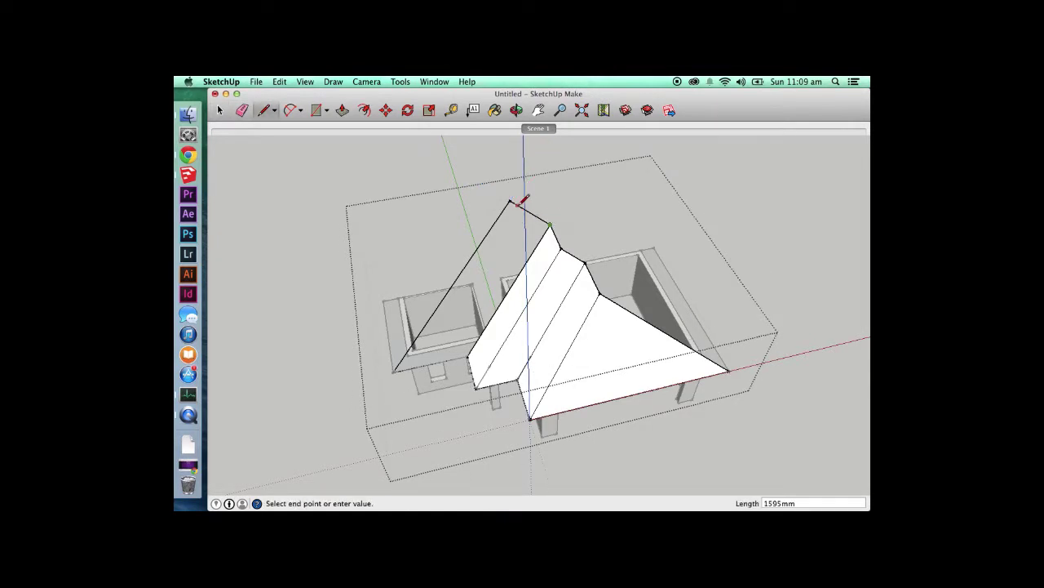
{"action": "left_click", "coordinate": [510, 201]}
{"action": "key", "text": "space"}
{"action": "left_click", "coordinate": [317, 211]}
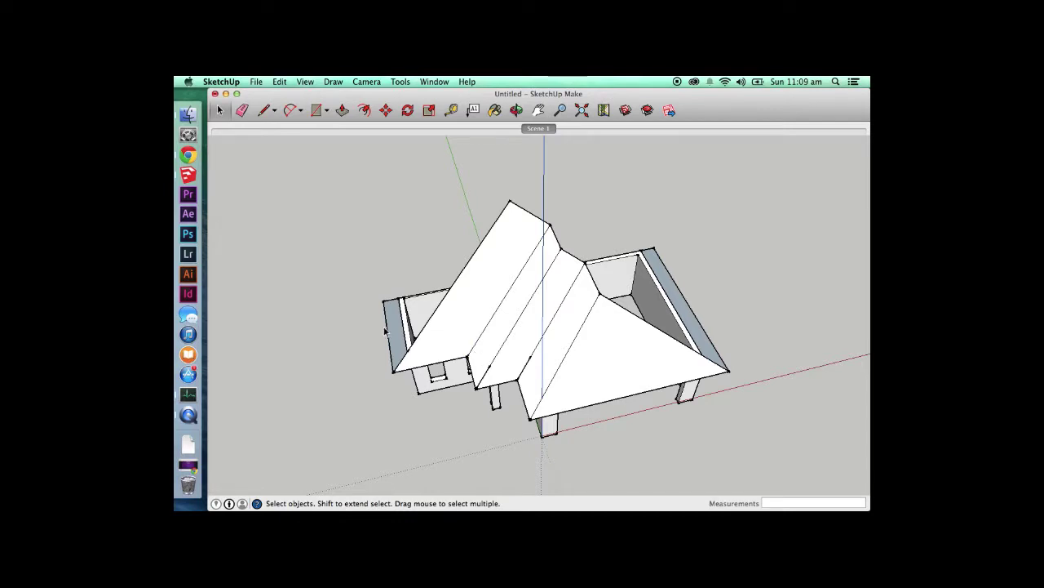
- Recall the saved Scene 1 view to bring back the hidden reference pyramid
{"action": "left_click_drag", "start_coordinate": [393, 340], "coordinate": [441, 388]}
{"action": "left_click_drag", "start_coordinate": [462, 342], "coordinate": [566, 316]}
{"action": "left_click", "coordinate": [598, 336]}
{"action": "left_click", "coordinate": [344, 257]}
{"action": "left_click", "coordinate": [539, 128]}
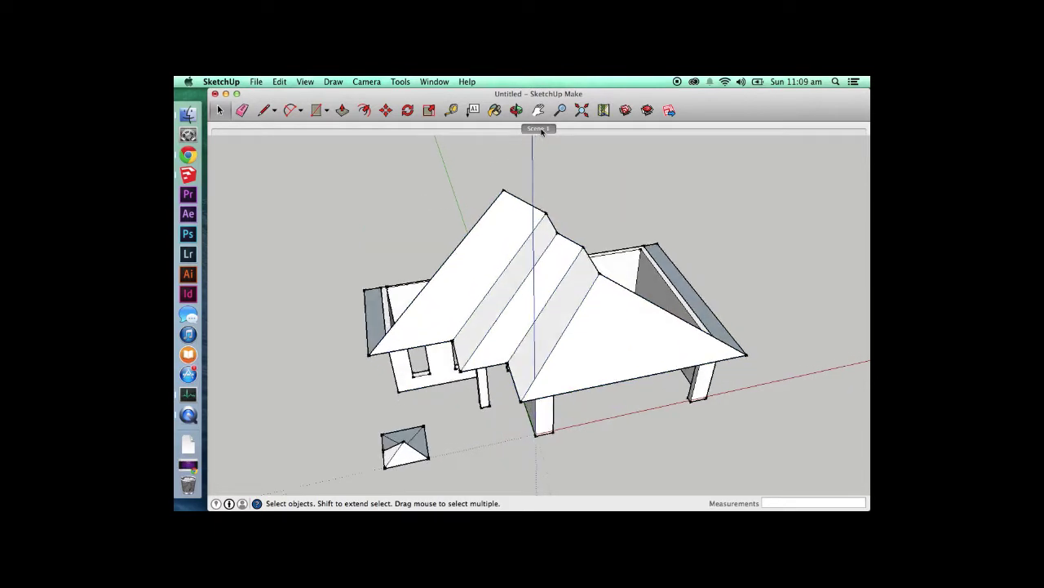
- Erase the small reference pyramid beside the house and update the saved Scene 1
{"action": "left_click", "coordinate": [251, 379]}
{"action": "right_click", "coordinate": [253, 377]}
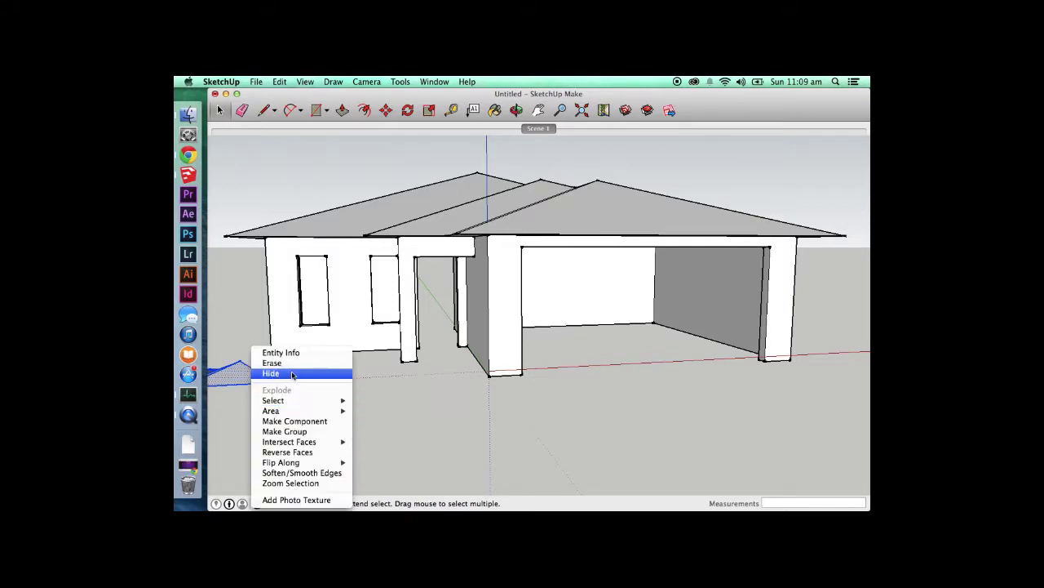
{"action": "left_click", "coordinate": [286, 361]}
{"action": "right_click", "coordinate": [538, 128]}
{"action": "left_click", "coordinate": [556, 172]}
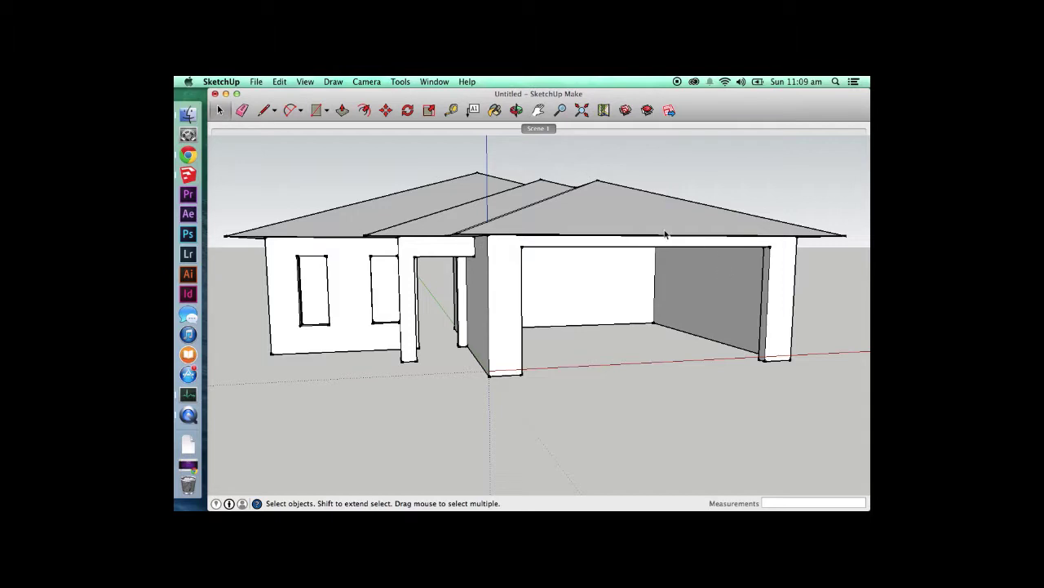
- Raise the whole roof group a short distance straight up so it sits above the flat eave strips
{"action": "left_click", "coordinate": [623, 213]}
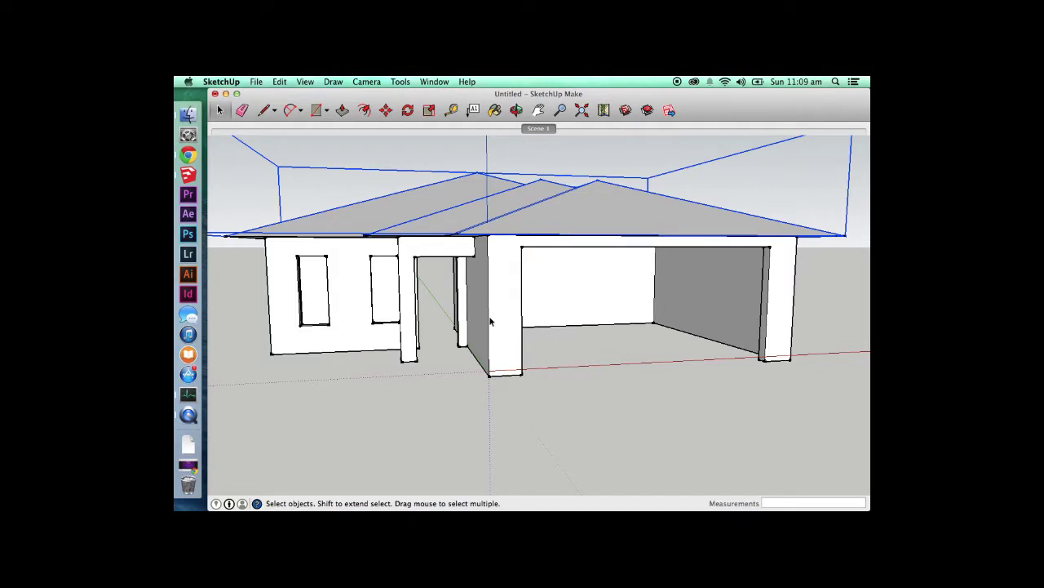
{"action": "key", "text": "o"}
{"action": "key", "text": "p"}
{"action": "key", "text": "space"}
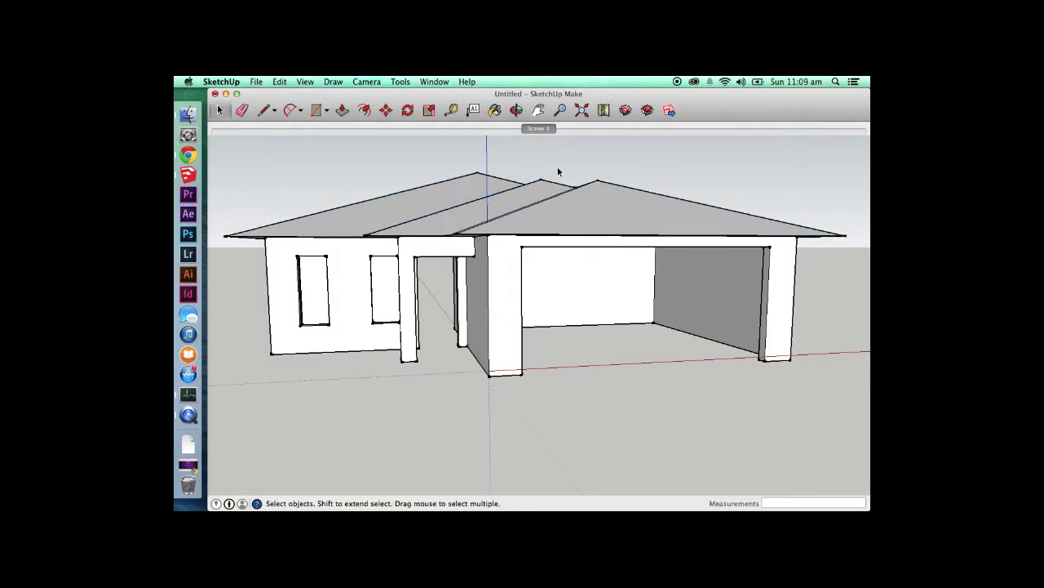
{"action": "left_click", "coordinate": [536, 217]}
{"action": "key", "text": "m"}
{"action": "left_click", "coordinate": [502, 293]}
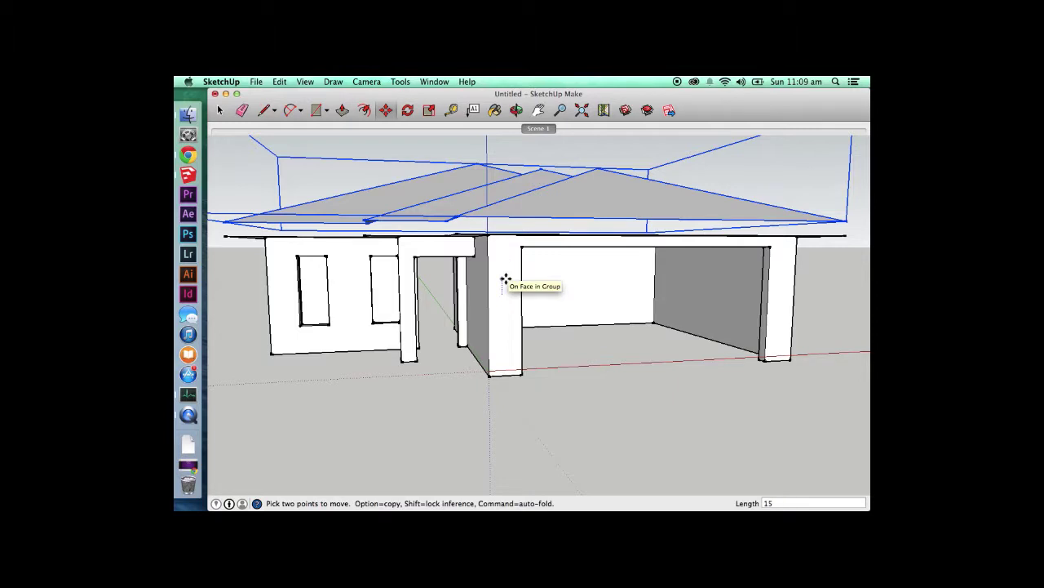
{"action": "key", "text": "Escape"}
{"action": "key", "text": "space"}
{"action": "left_click", "coordinate": [594, 330]}
- Inside the roof group, draw a 9000 mm eave edge back from the garage's front outer corner and connect its end to the roof peak
{"action": "key", "text": "o"}
{"action": "left_click_drag", "start_coordinate": [594, 329], "coordinate": [590, 406]}
{"action": "key", "text": "space"}
{"action": "key", "text": "l"}
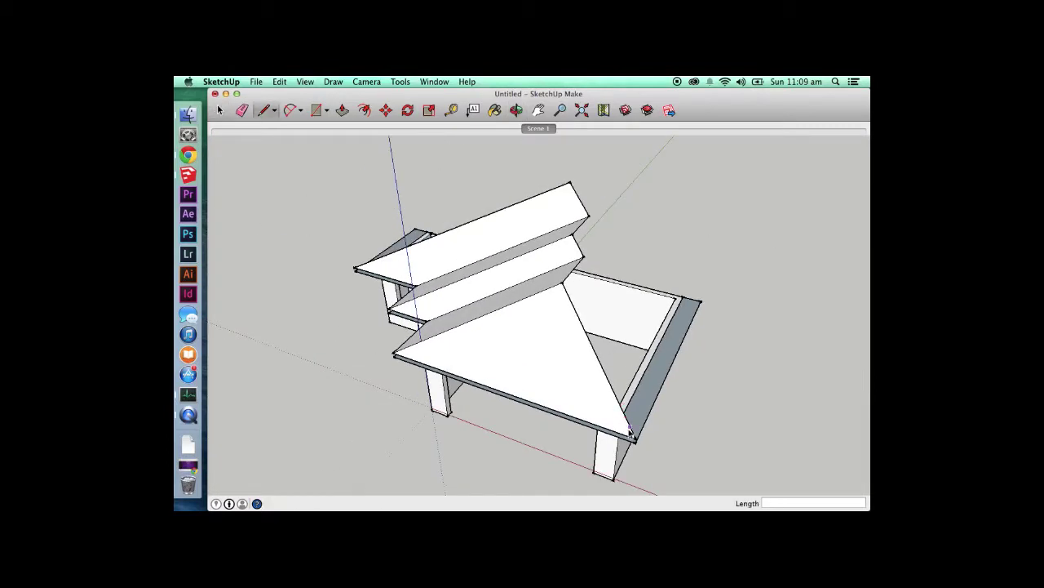
{"action": "key", "text": "space"}
{"action": "left_click", "coordinate": [584, 416]}
{"action": "key", "text": "l"}
{"action": "left_click", "coordinate": [635, 437]}
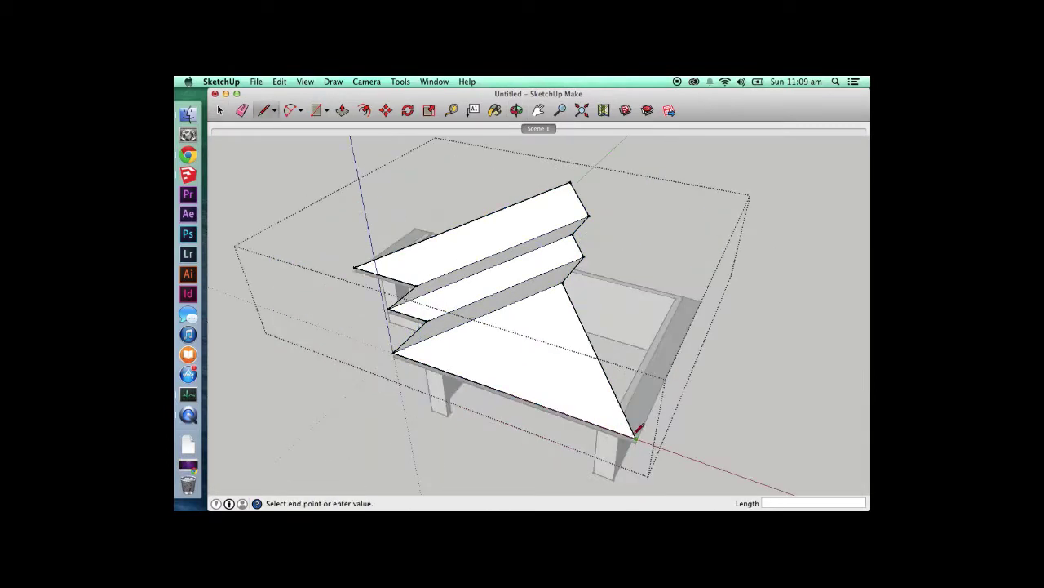
{"action": "left_click", "coordinate": [572, 180]}
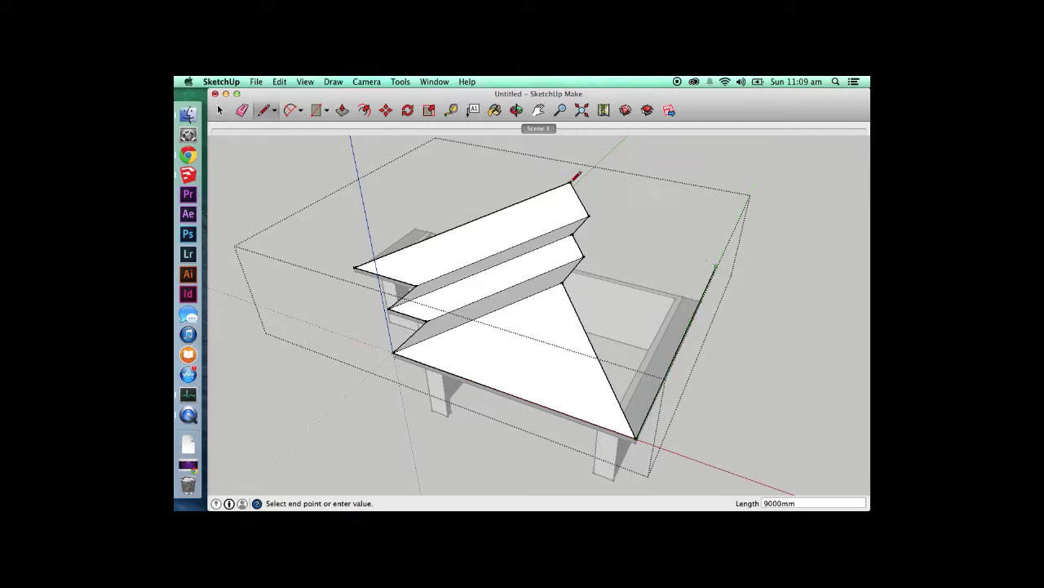
{"action": "left_click", "coordinate": [570, 183]}
{"action": "key", "text": "space"}
- Close the side room's end roof face with lines from its front eave corner to the rear eave corner and up to the peak
{"action": "mouse_move", "coordinate": [612, 337]}
{"action": "middle_mouse_down"}
{"action": "mouse_move", "coordinate": [497, 415]}
{"action": "mouse_move", "coordinate": [557, 341]}
{"action": "middle_mouse_up"}
{"action": "key", "text": "l"}
{"action": "left_click", "coordinate": [472, 442]}
{"action": "left_click", "coordinate": [321, 356]}
{"action": "left_click", "coordinate": [442, 214]}
{"action": "key", "text": "space"}
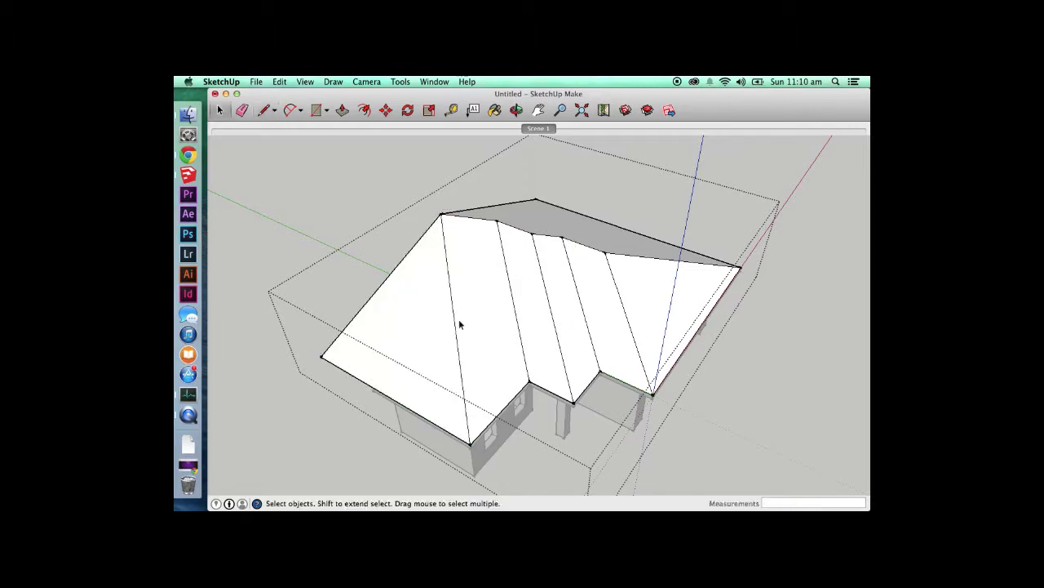
- Open the eave group for editing from the rear and select the short end edge of the garage side's eave strip
{"action": "scroll", "coordinate": [460, 324], "scroll_direction": "down", "scroll_amount": 3}
{"action": "key", "text": "o"}
{"action": "left_click_drag", "start_coordinate": [655, 413], "coordinate": [513, 290]}
{"action": "scroll", "coordinate": [512, 290], "scroll_direction": "up", "scroll_amount": 3}
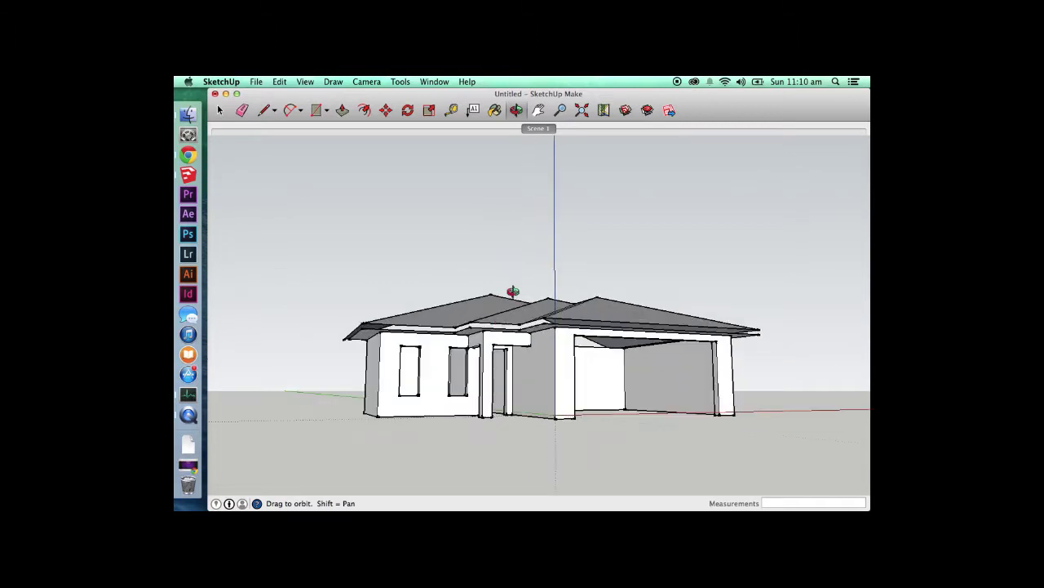
{"action": "left_click_drag", "start_coordinate": [367, 335], "coordinate": [701, 287]}
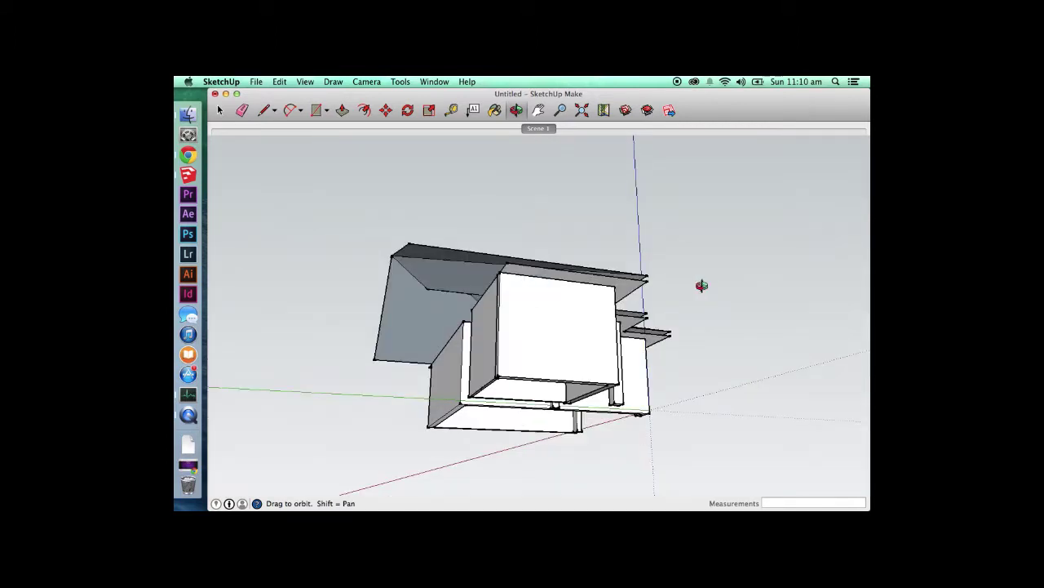
{"action": "left_click_drag", "start_coordinate": [579, 310], "coordinate": [630, 334]}
{"action": "key", "text": "space"}
{"action": "scroll", "coordinate": [597, 291], "scroll_direction": "up", "scroll_amount": 3}
{"action": "double_click", "coordinate": [583, 291]}
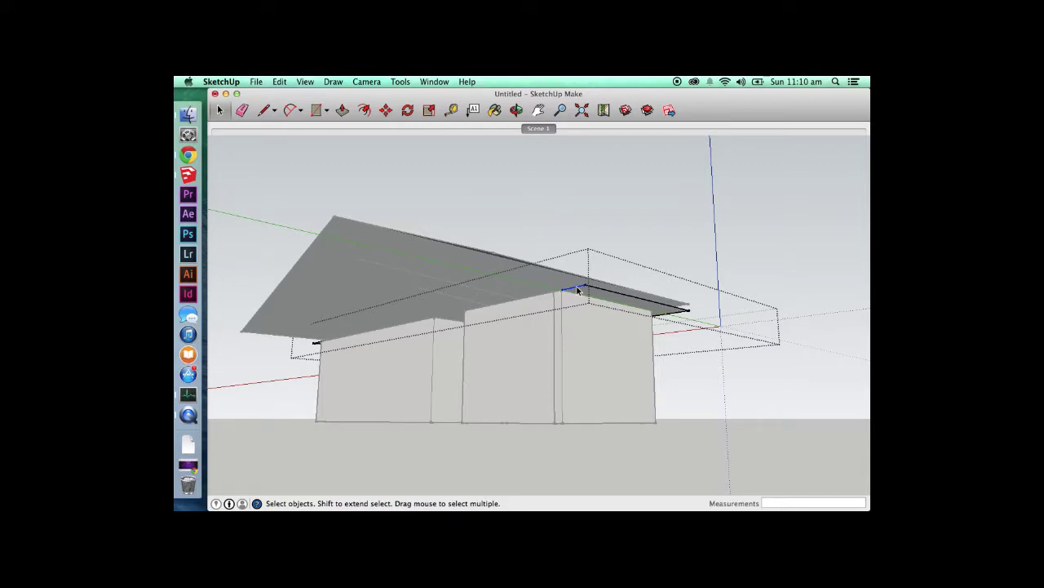
{"action": "key", "text": "m"}
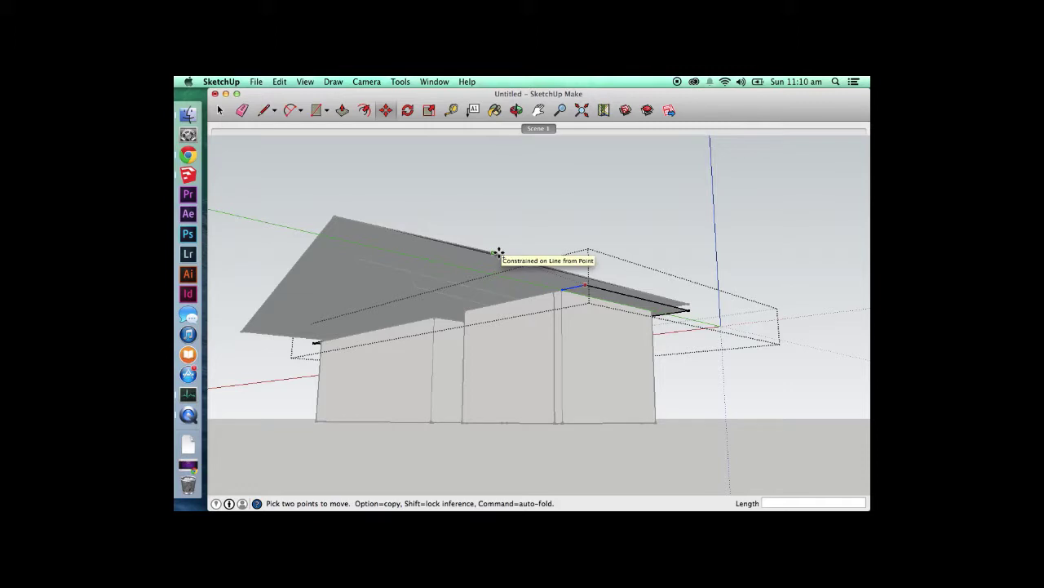
{"action": "key", "text": "space"}
{"action": "key", "text": "m"}
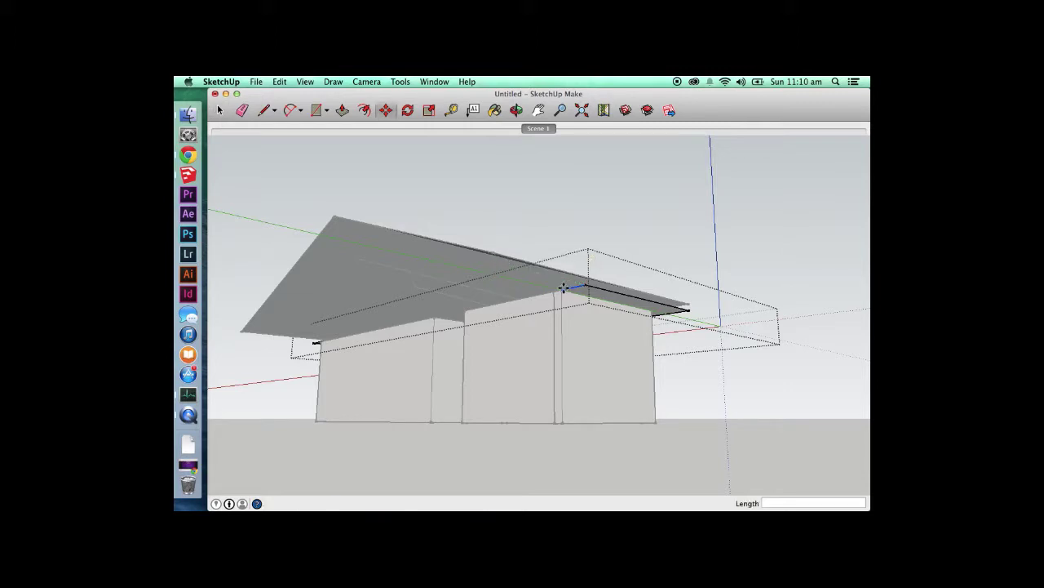
{"action": "left_click", "coordinate": [572, 289]}
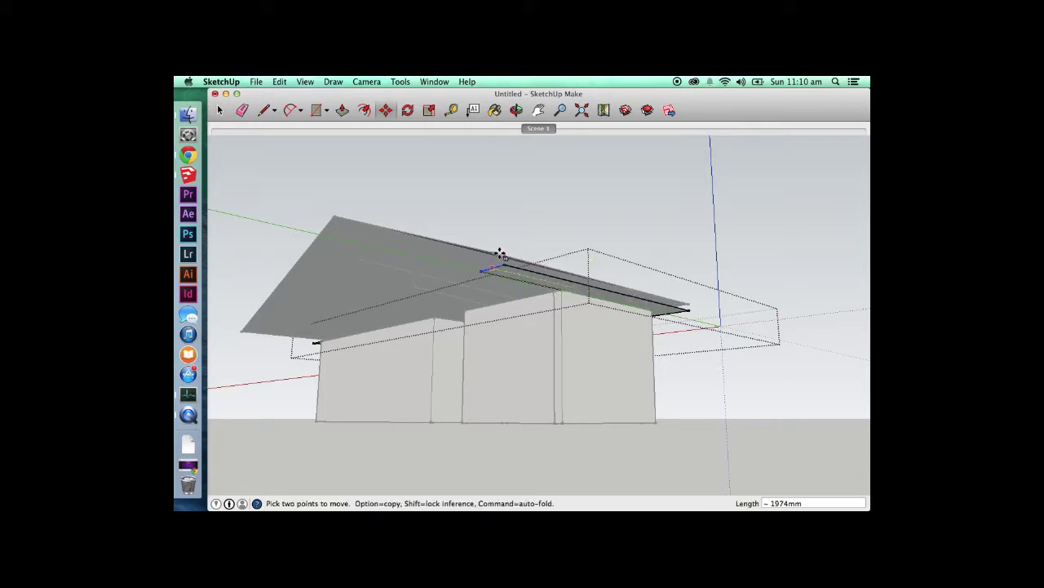
{"action": "key", "text": "space"}
- Move the eave strip's short end edge 2200 mm back to line up with the roof's rear corner, and leave the group
{"action": "key", "text": "o"}
{"action": "left_click_drag", "start_coordinate": [492, 254], "coordinate": [425, 215]}
{"action": "key", "text": "space"}
{"action": "key", "text": "m"}
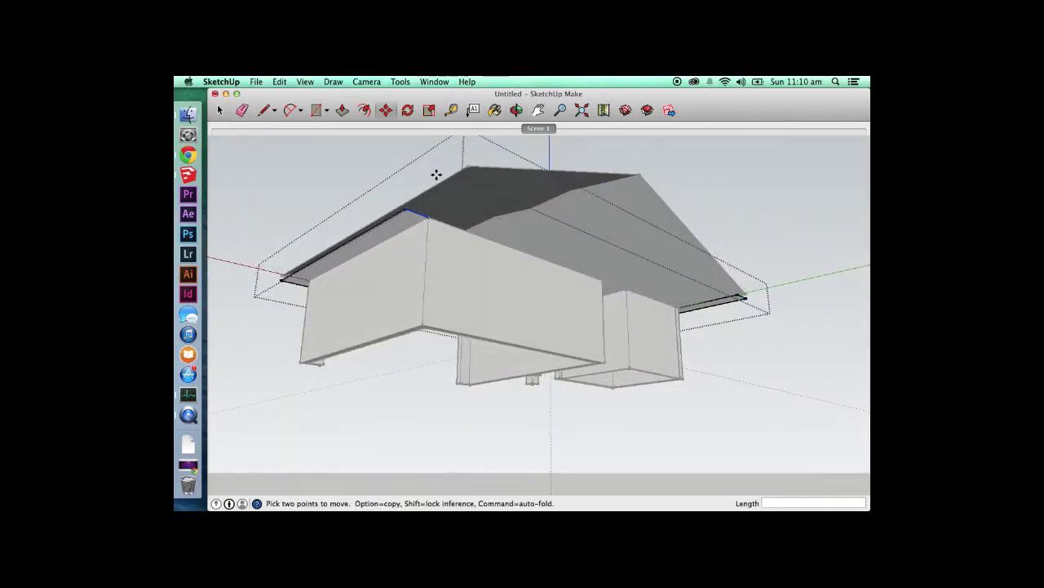
{"action": "left_click", "coordinate": [402, 211]}
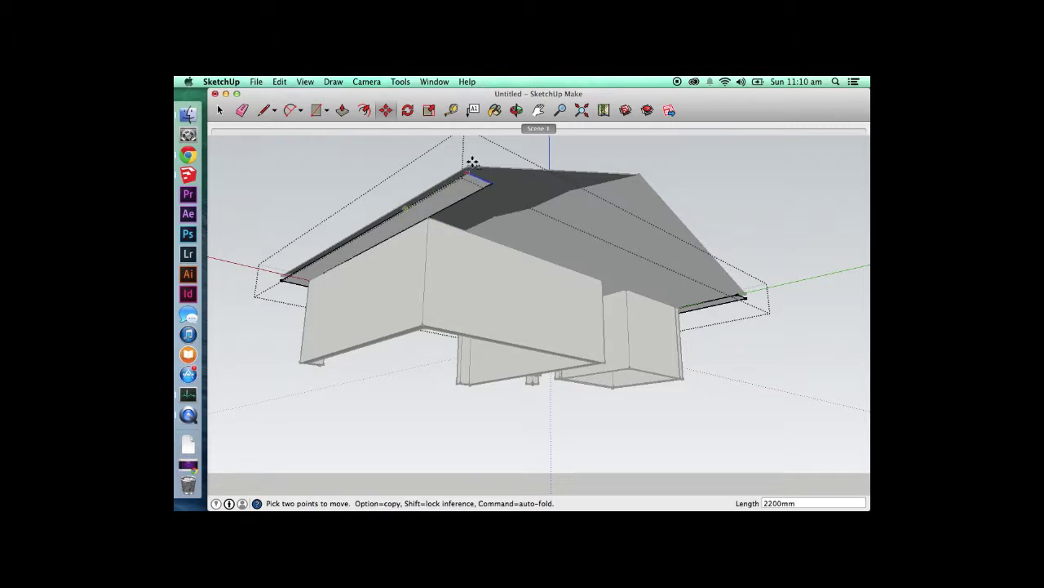
{"action": "left_click", "coordinate": [471, 169]}
{"action": "key", "text": "space"}
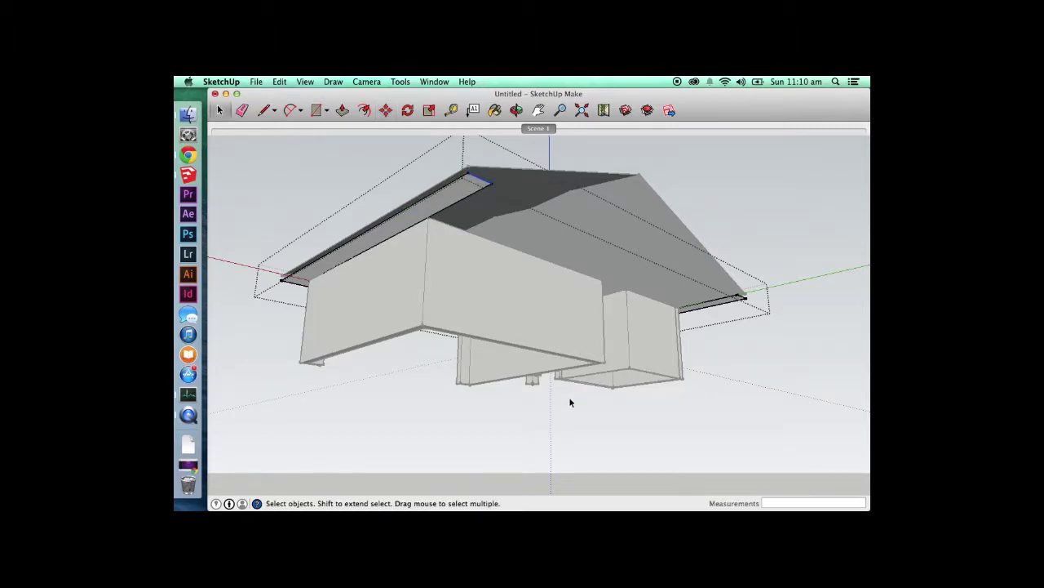
{"action": "key", "text": "o"}
{"action": "left_click_drag", "start_coordinate": [474, 311], "coordinate": [868, 378]}
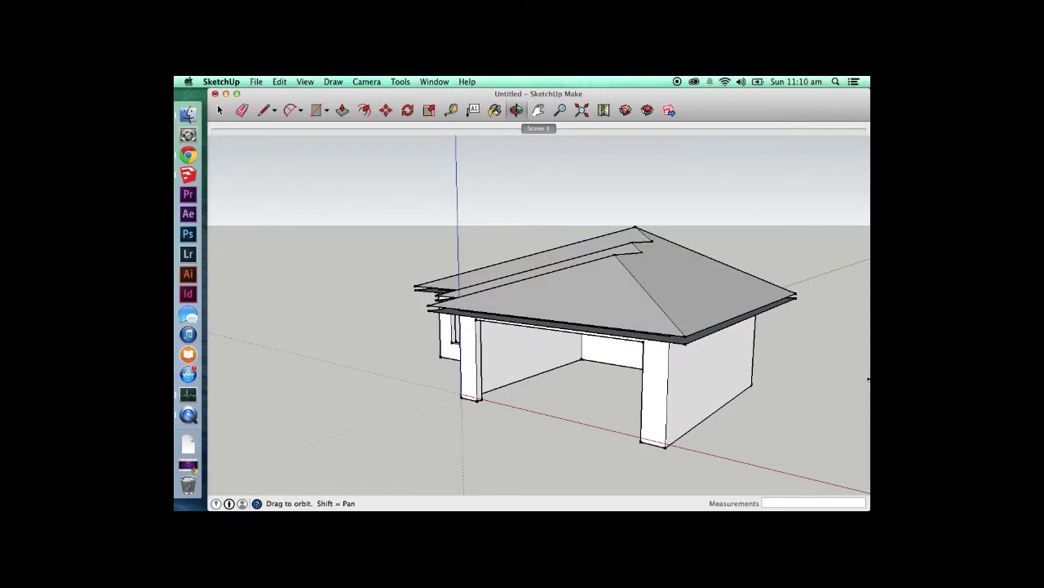
{"action": "left_click_drag", "start_coordinate": [588, 293], "coordinate": [755, 289]}
{"action": "key", "text": "space"}
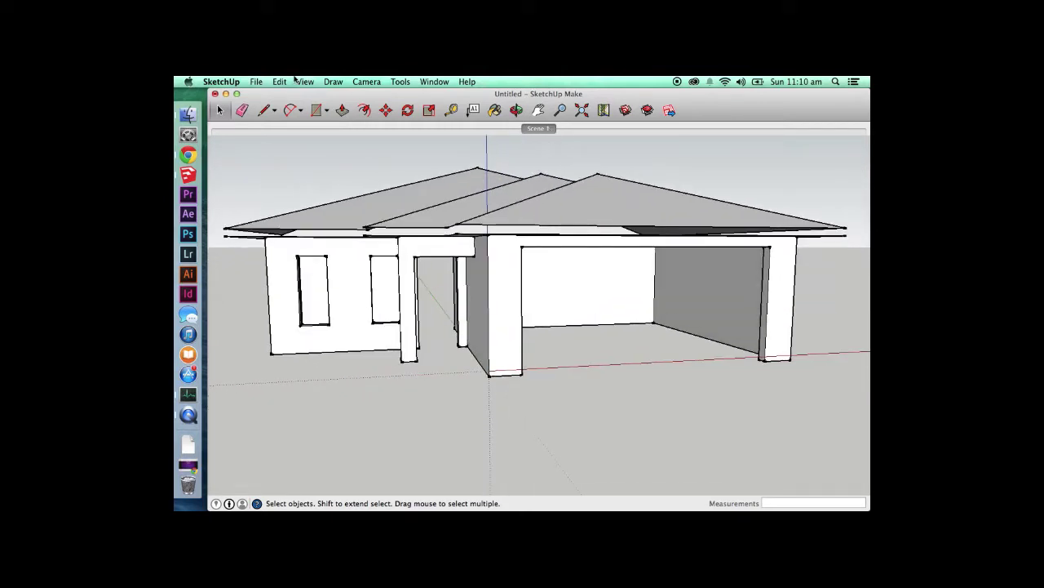
- Set the camera to Parallel Projection and show the model in the standard Front view
{"action": "left_click", "coordinate": [297, 81]}
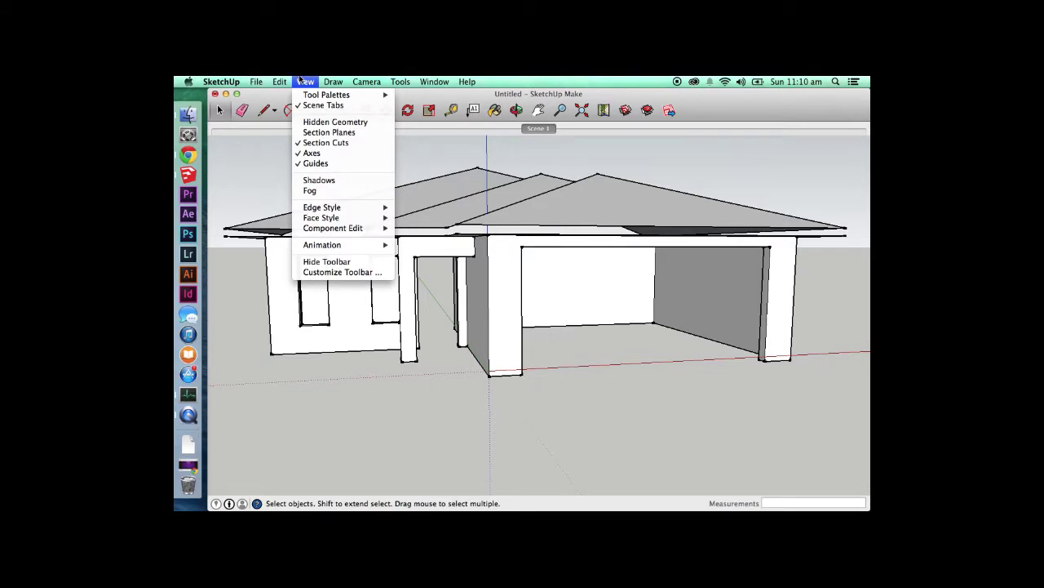
{"action": "mouse_move", "coordinate": [365, 81]}
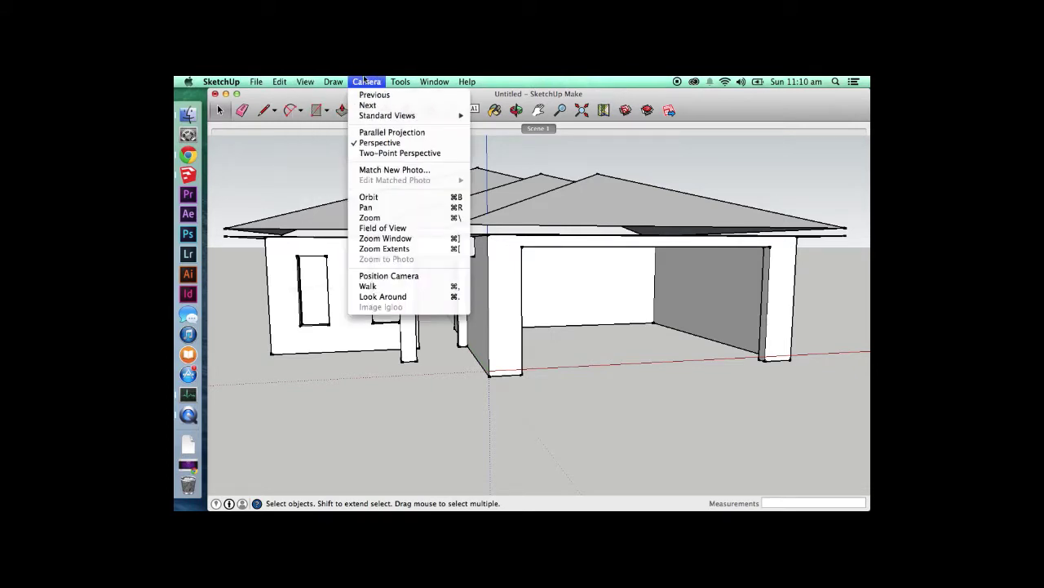
{"action": "left_click", "coordinate": [373, 132]}
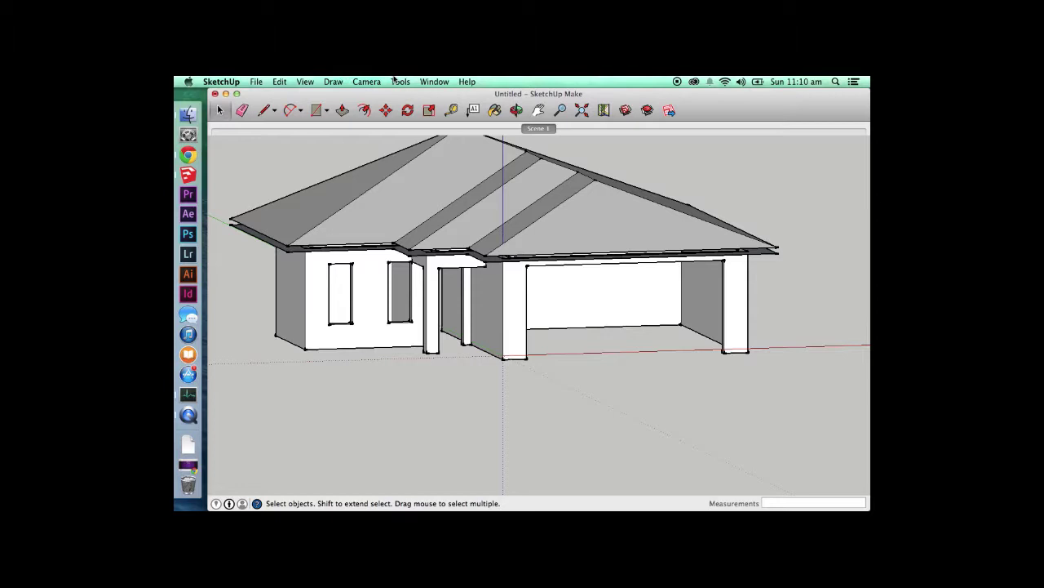
{"action": "left_click", "coordinate": [400, 82]}
{"action": "mouse_move", "coordinate": [305, 81]}
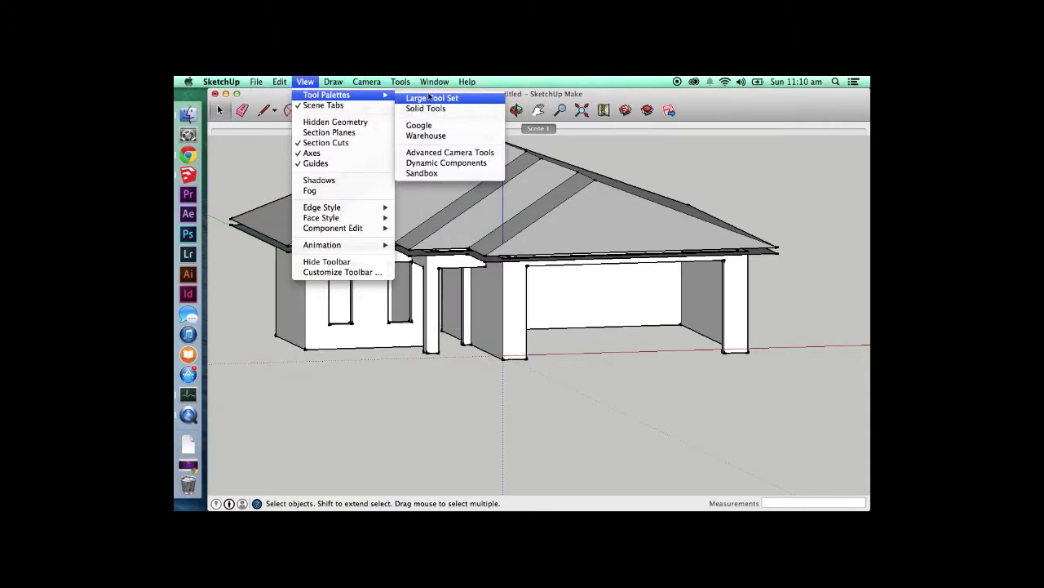
{"action": "mouse_move", "coordinate": [366, 81]}
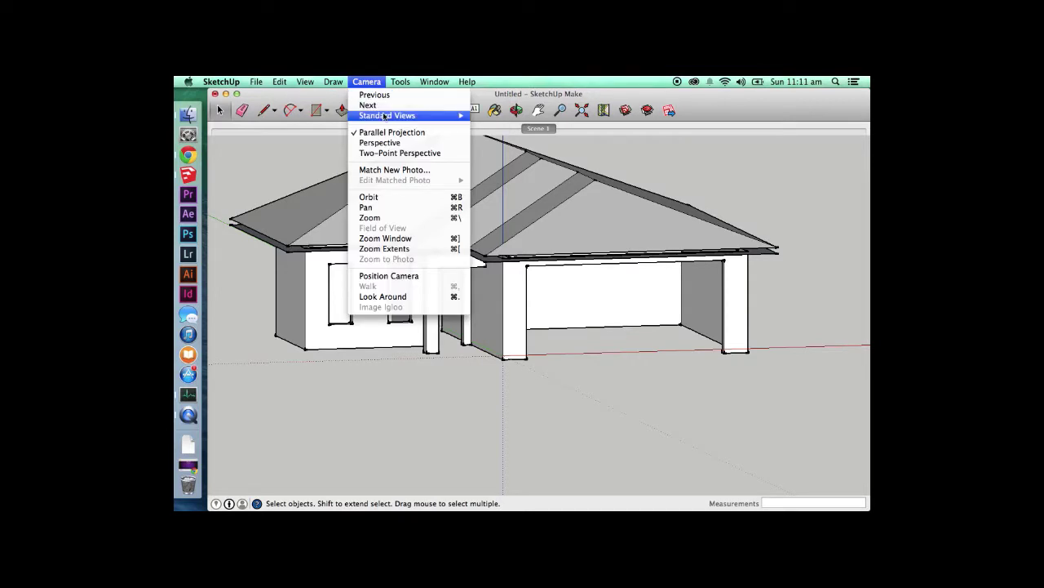
{"action": "mouse_move", "coordinate": [385, 116]}
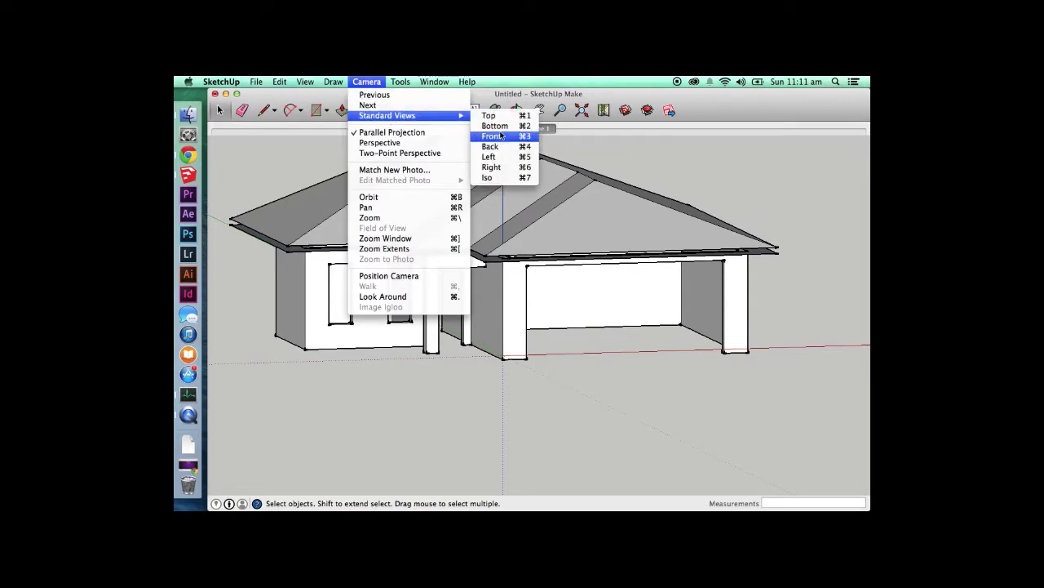
{"action": "left_click", "coordinate": [499, 137]}
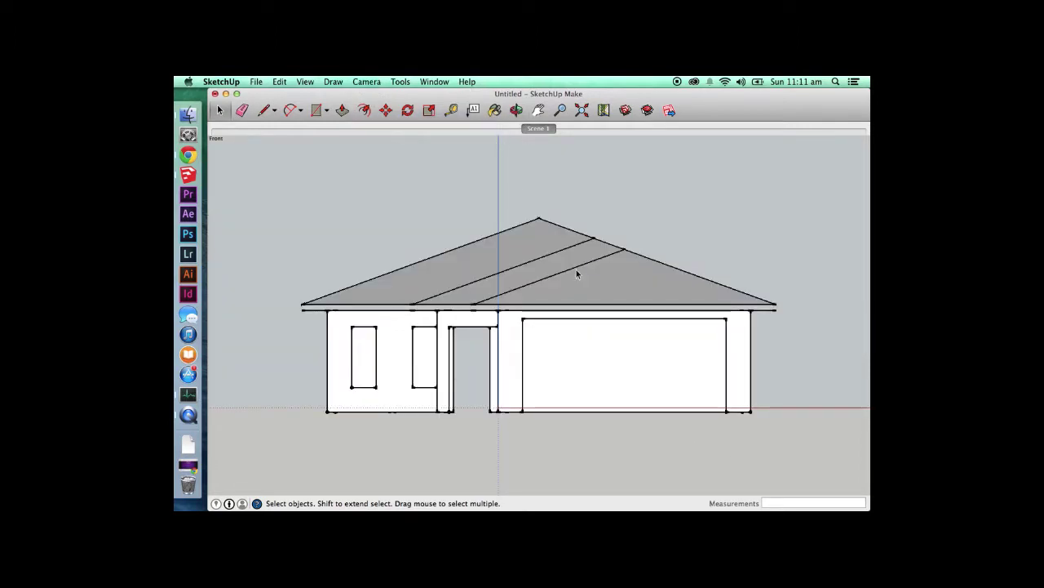
- Review the file formats offered for a 2D graphic export of the front elevation, and leave without exporting
{"action": "left_click", "coordinate": [254, 82]}
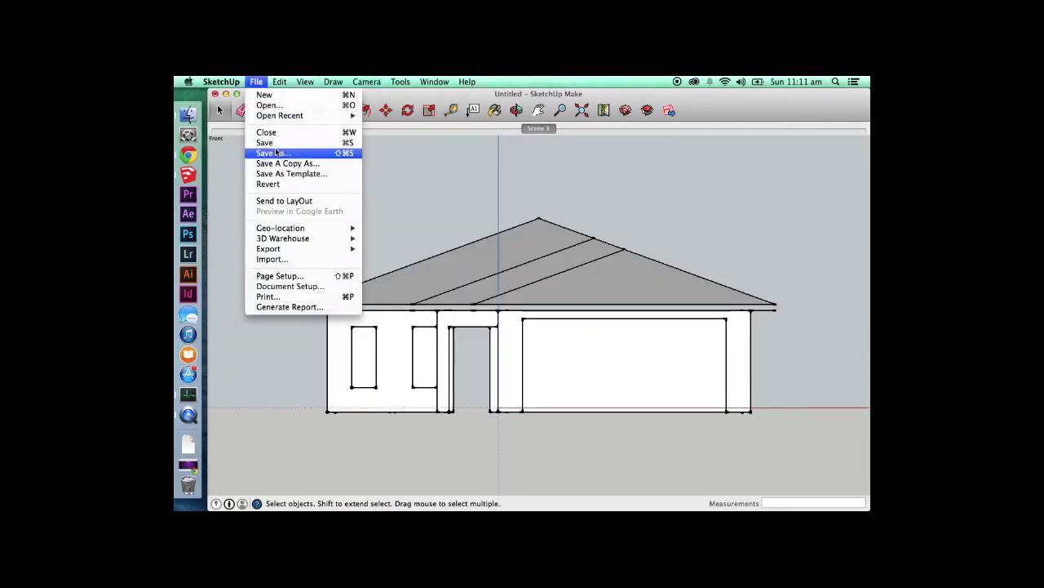
{"action": "mouse_move", "coordinate": [325, 249]}
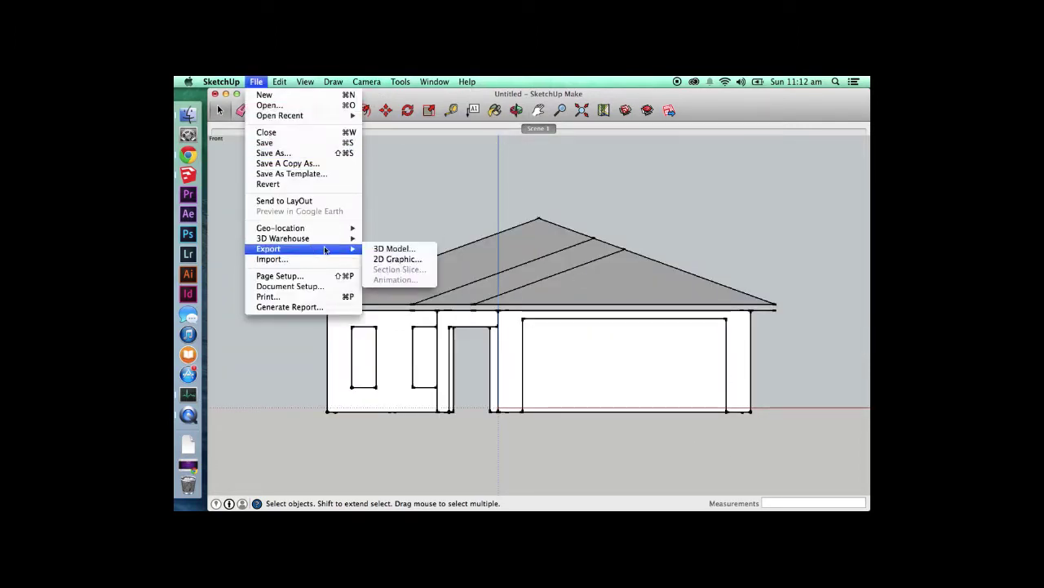
{"action": "left_click", "coordinate": [394, 260]}
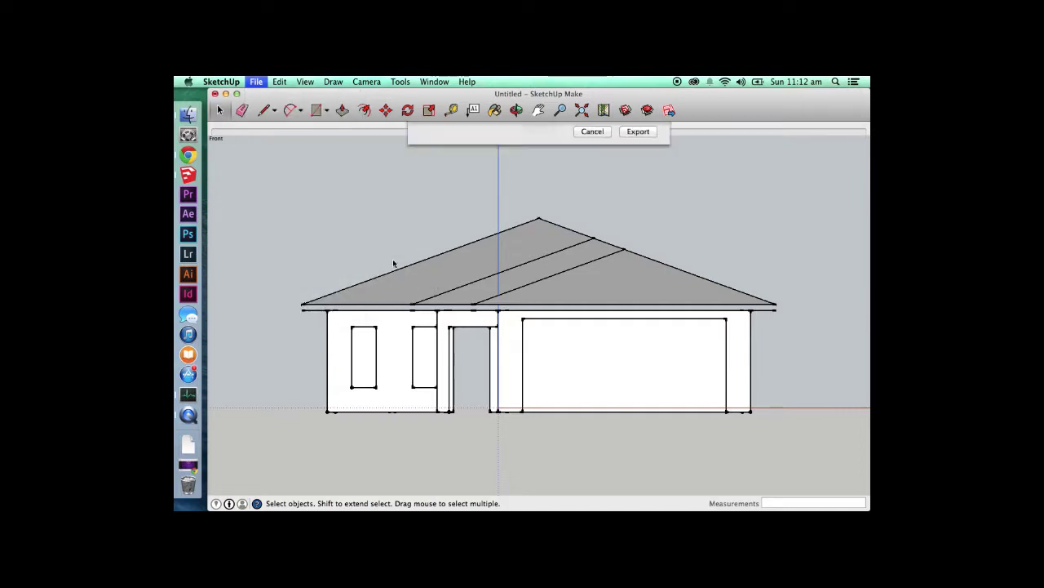
{"action": "left_click", "coordinate": [490, 204]}
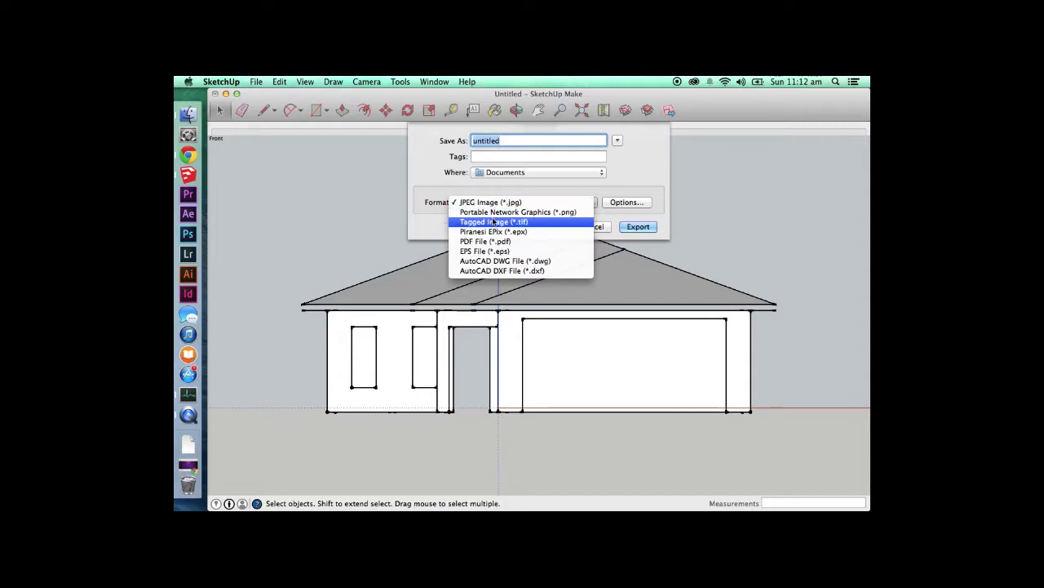
{"action": "left_click", "coordinate": [631, 247]}
{"action": "left_click", "coordinate": [591, 226]}
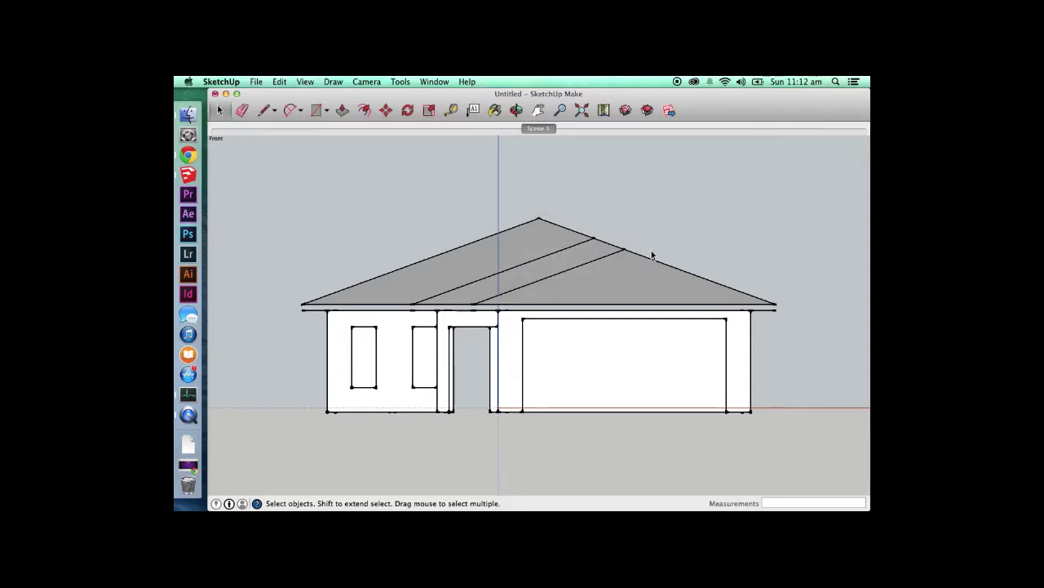
- Narrow the front window nearest the porch by pushing its porch-side jamb 200 mm into the opening
{"action": "key", "text": "o"}
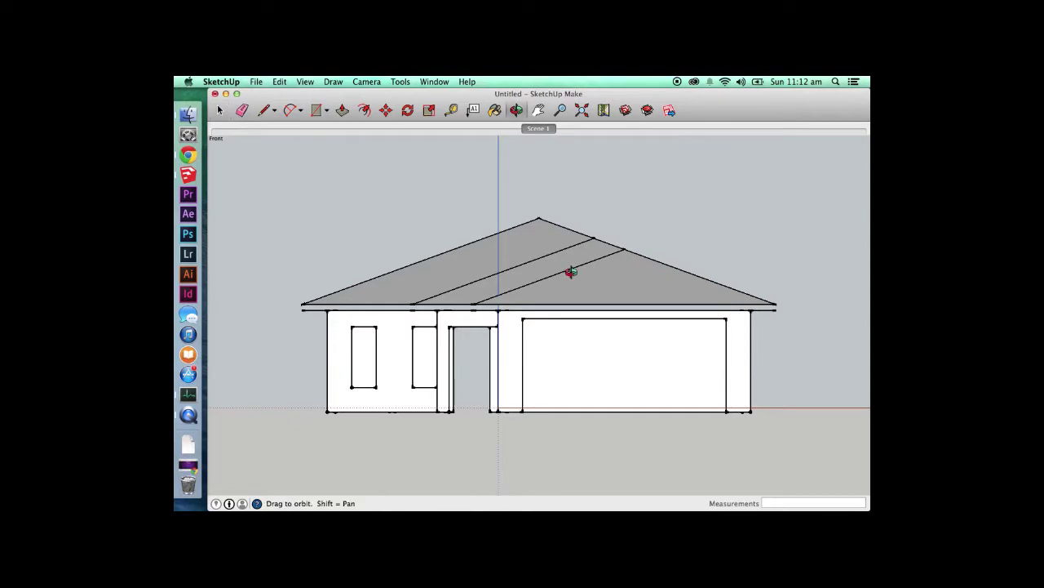
{"action": "left_click_drag", "start_coordinate": [572, 272], "coordinate": [613, 312]}
{"action": "key", "text": "space"}
{"action": "scroll", "coordinate": [393, 426], "scroll_direction": "up", "scroll_amount": 5}
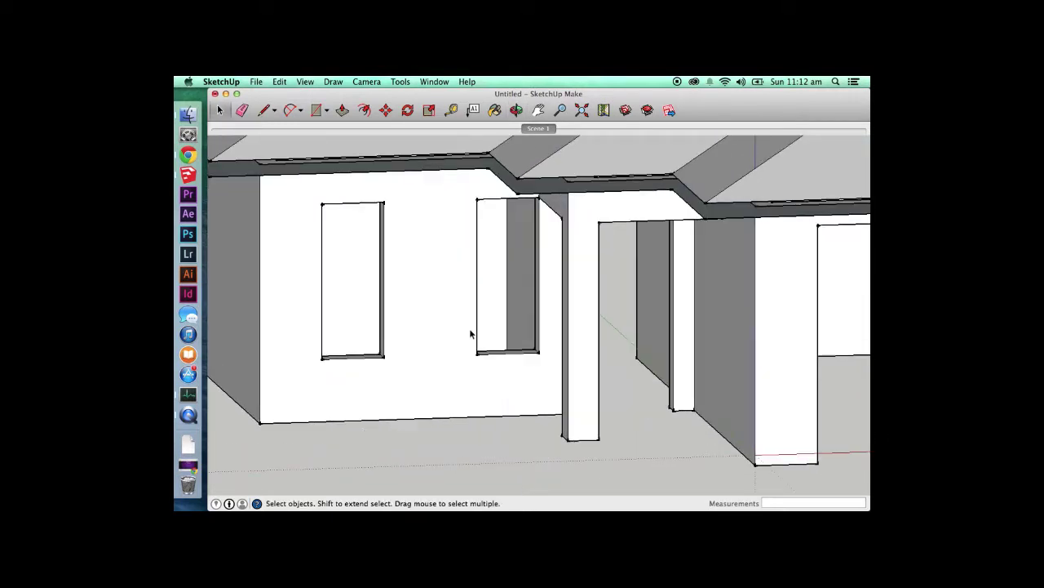
{"action": "key", "text": "p"}
{"action": "left_click_drag", "start_coordinate": [535, 334], "coordinate": [526, 338]}
{"action": "type", "text": "200"}
{"action": "key", "text": "Return"}
{"action": "key", "text": "space"}
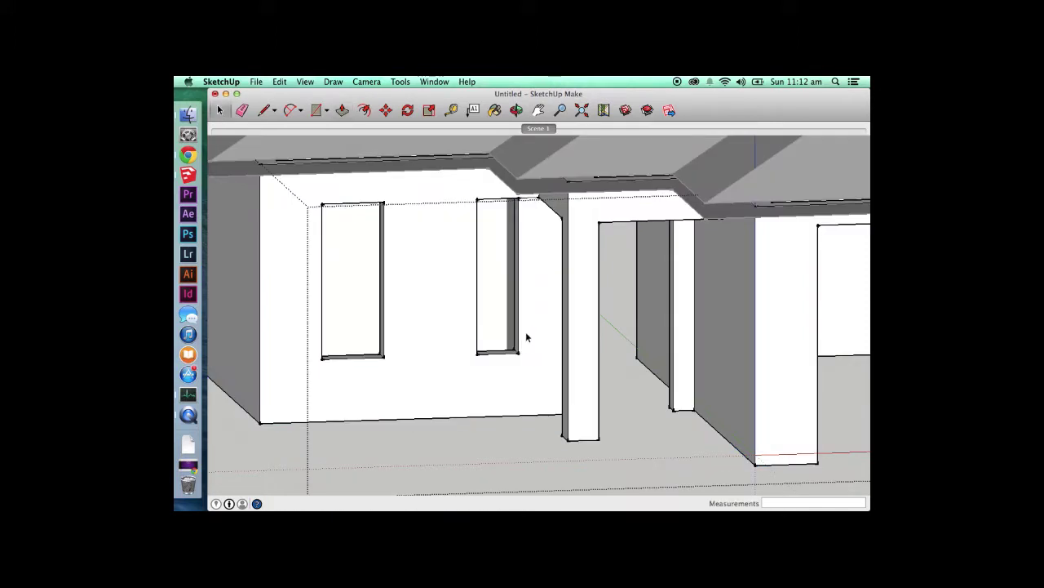
- Widen the front window nearest the porch by pushing the jamb farthest from the porch 200 mm back into the wall
{"action": "key", "text": "o"}
{"action": "left_click_drag", "start_coordinate": [527, 333], "coordinate": [436, 330]}
{"action": "key", "text": "space"}
{"action": "key", "text": "p"}
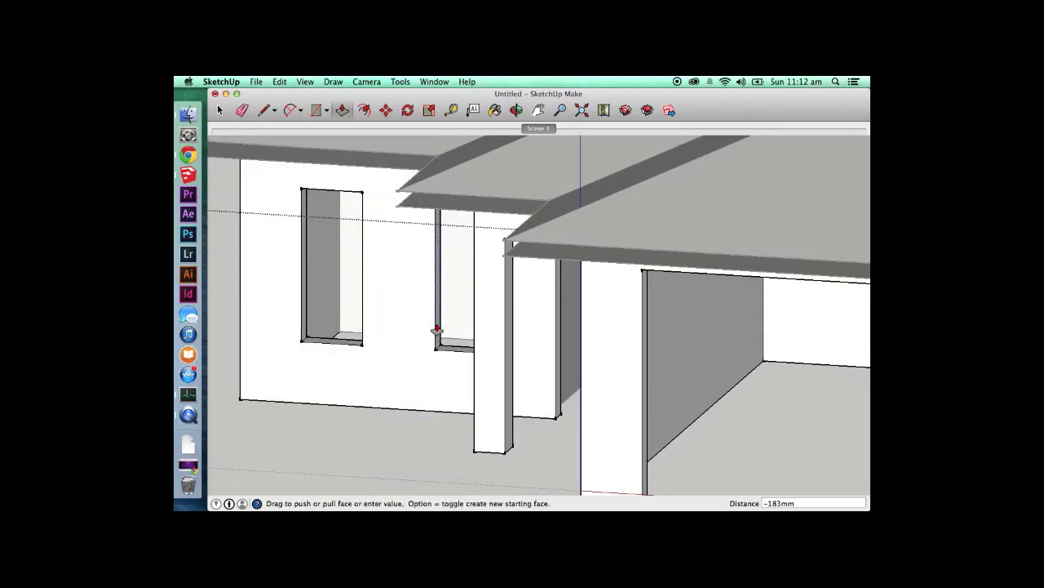
{"action": "type", "text": "200"}
{"action": "key", "text": "Return"}
{"action": "key", "text": "space"}
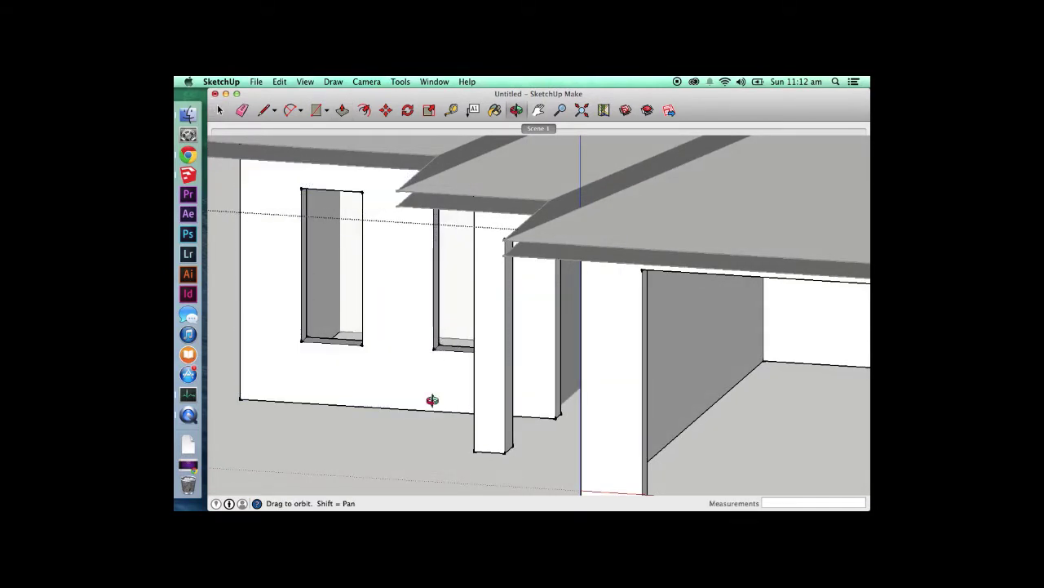
- Set the camera to Perspective and view the whole house from the front at a low angle
{"action": "scroll", "coordinate": [432, 400], "scroll_direction": "down", "scroll_amount": 5}
{"action": "left_click", "coordinate": [320, 466]}
{"action": "middle_click_drag", "start_coordinate": [365, 382], "coordinate": [430, 325]}
{"action": "left_click", "coordinate": [367, 82]}
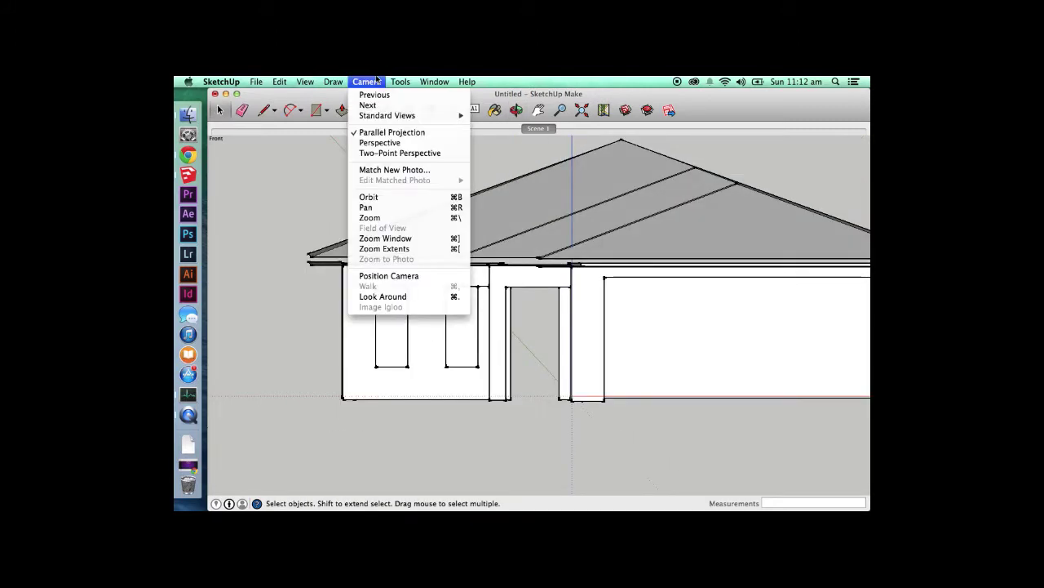
{"action": "left_click", "coordinate": [376, 143]}
{"action": "middle_click_drag", "start_coordinate": [410, 306], "coordinate": [482, 307]}
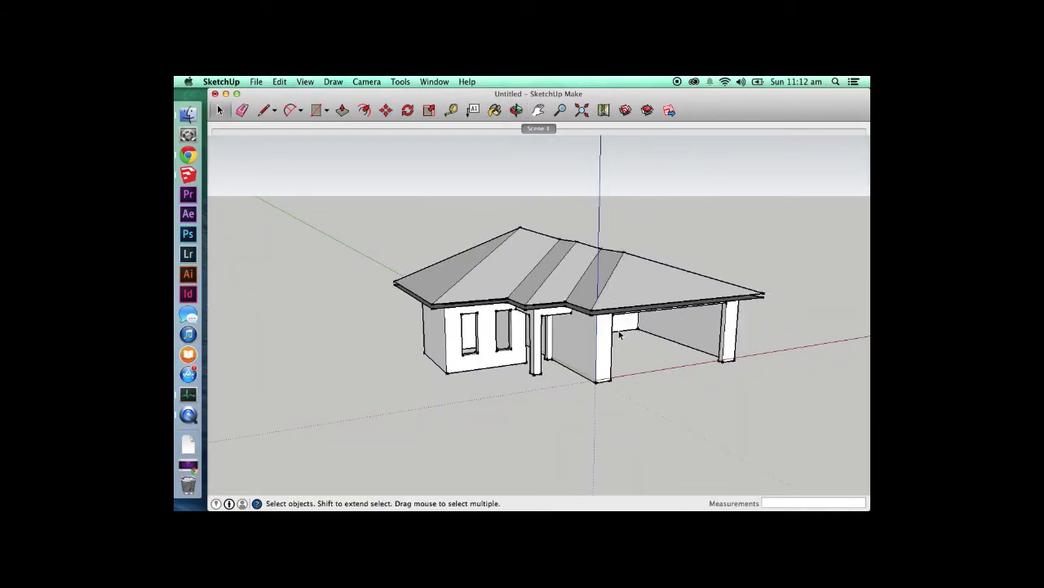
{"action": "scroll", "coordinate": [620, 334], "scroll_direction": "up", "scroll_amount": 4}
{"action": "scroll", "coordinate": [620, 334], "scroll_direction": "down", "scroll_amount": 2}
{"action": "middle_click_drag", "start_coordinate": [582, 318], "coordinate": [578, 282]}
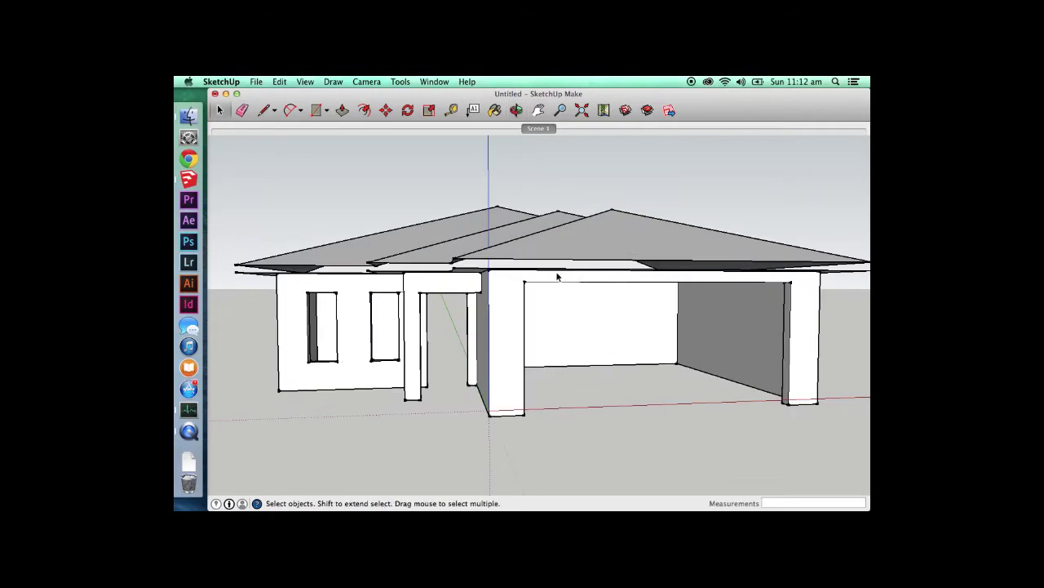
{"action": "scroll", "coordinate": [558, 276], "scroll_direction": "down", "scroll_amount": 2}
{"action": "scroll", "coordinate": [715, 285], "scroll_direction": "up", "scroll_amount": 3}
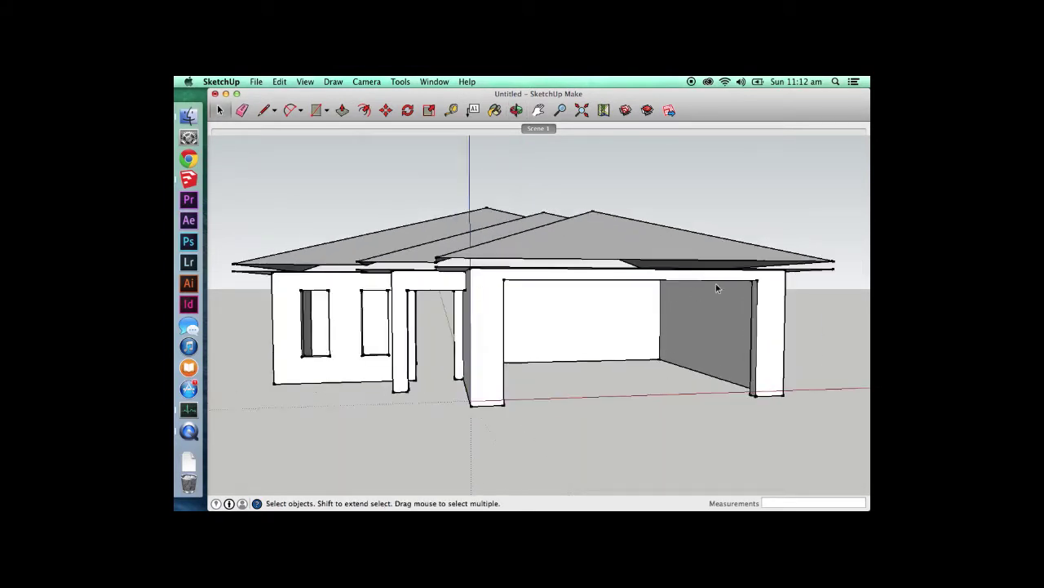
- Switch to Chrome and browse the Guttering product profiles on BlueScope's steel.com.au site
{"action": "left_click", "coordinate": [195, 159]}
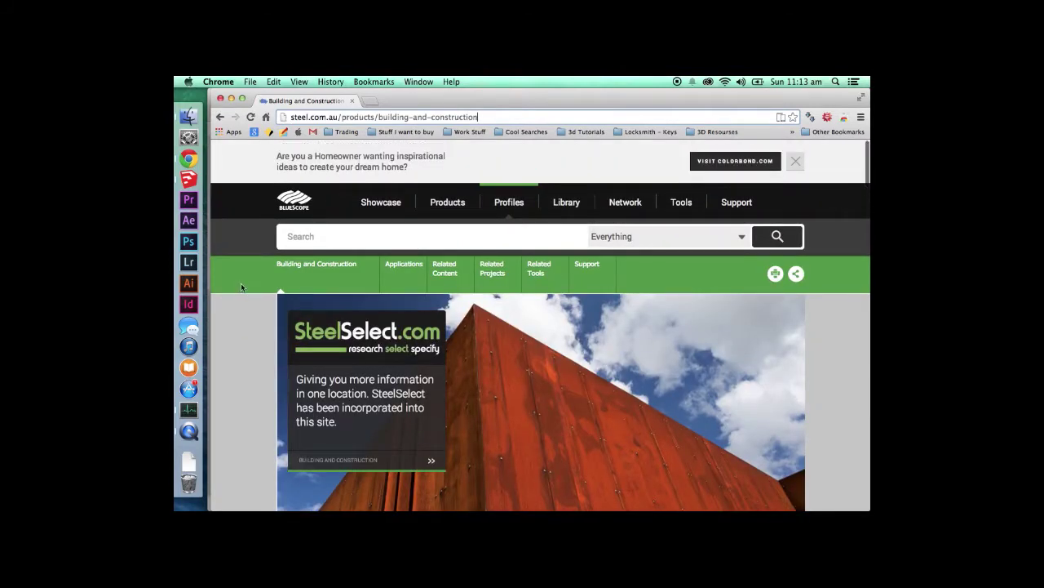
{"action": "mouse_move", "coordinate": [507, 200]}
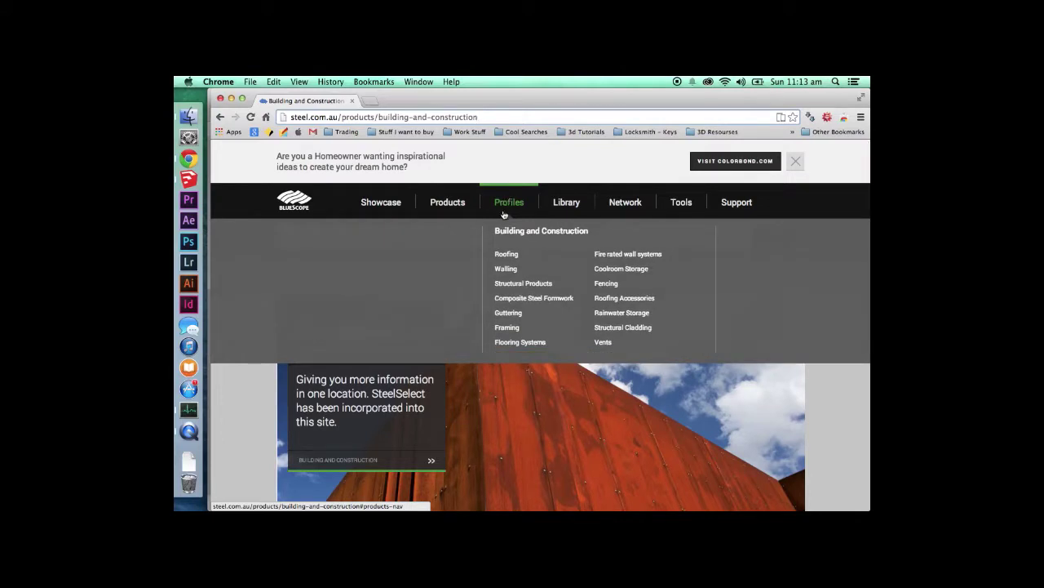
{"action": "left_click", "coordinate": [506, 314]}
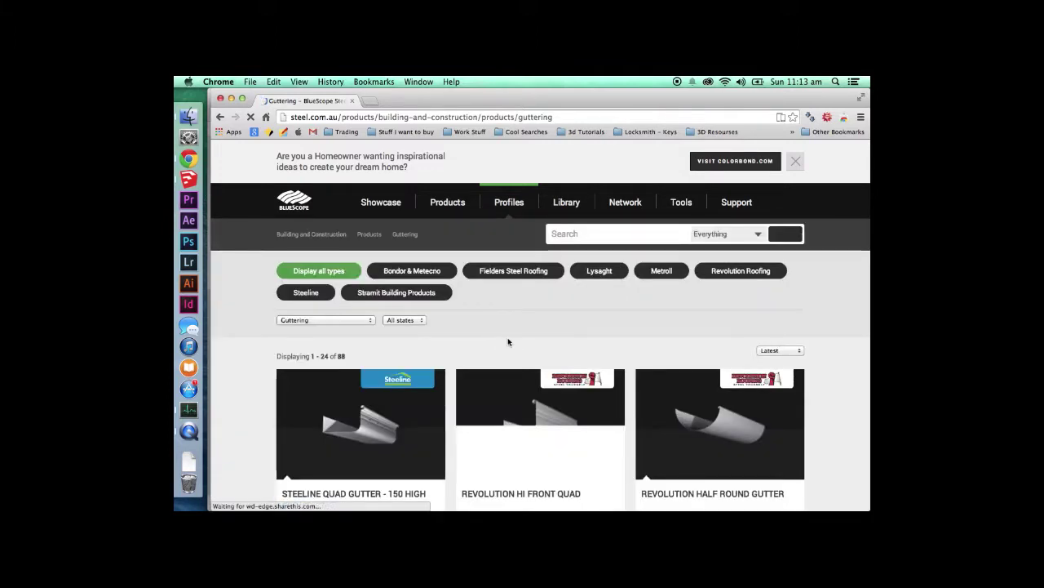
{"action": "scroll", "coordinate": [261, 319], "scroll_direction": "down", "scroll_amount": 3}
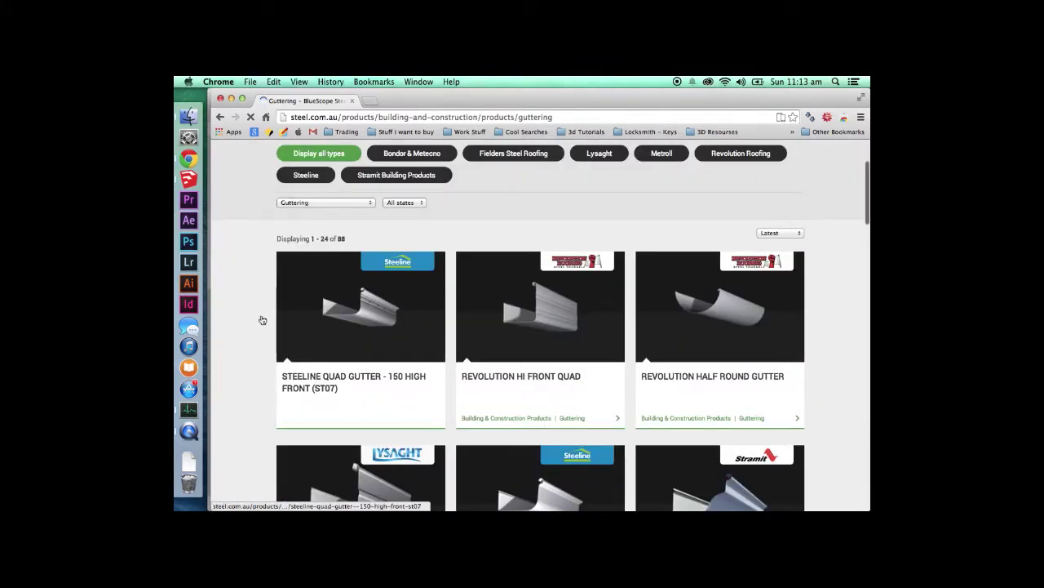
- Open the Steeline Traditional Quad Gutter - 125 Slotted (BP08) product page from the guttering listing
{"action": "scroll", "coordinate": [262, 319], "scroll_direction": "down", "scroll_amount": 3}
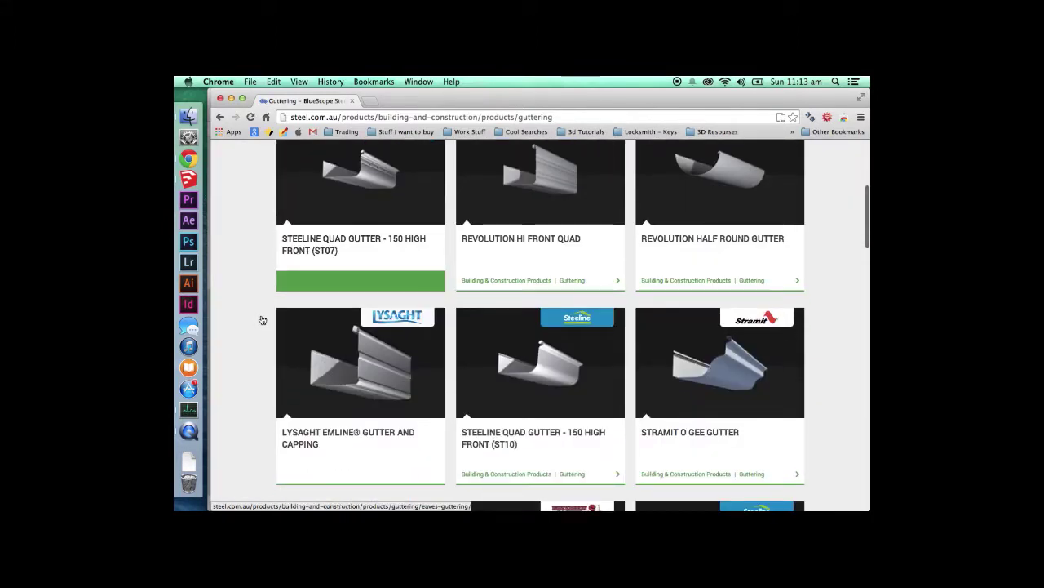
{"action": "scroll", "coordinate": [262, 319], "scroll_direction": "down", "scroll_amount": 4}
{"action": "scroll", "coordinate": [262, 319], "scroll_direction": "down", "scroll_amount": 2}
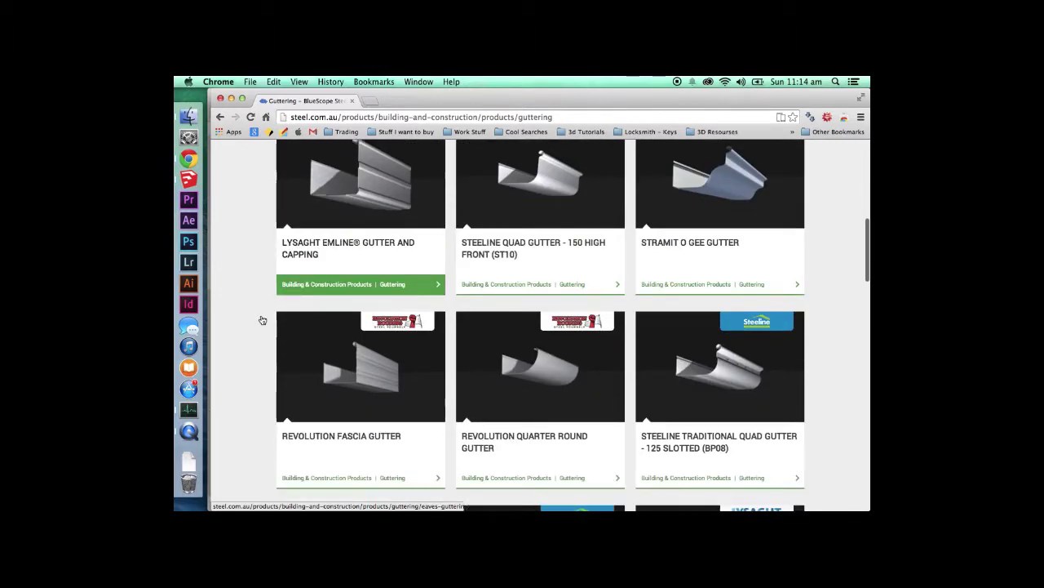
{"action": "left_click", "coordinate": [707, 398]}
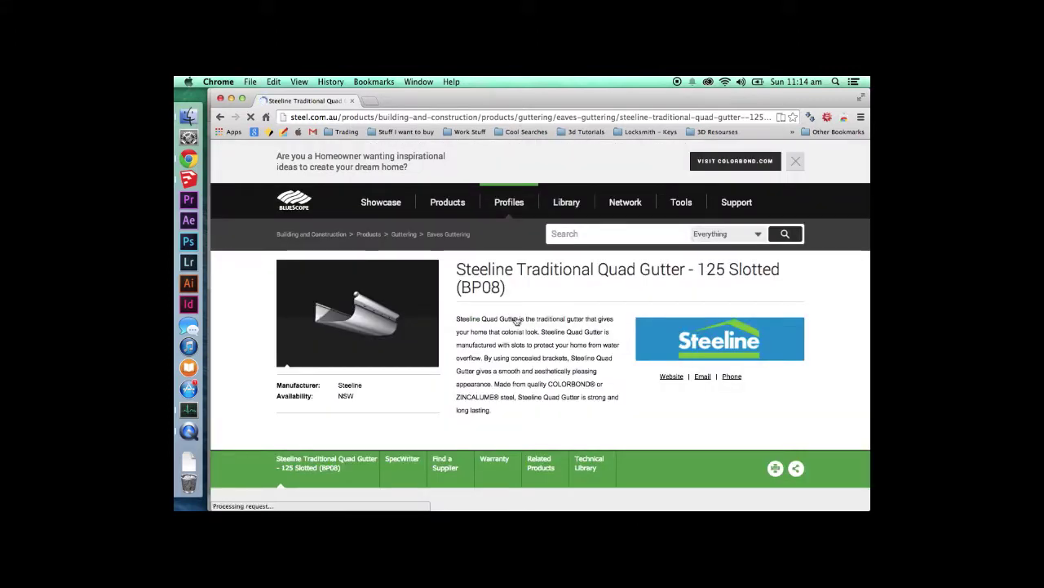
- Look through the gutter's product page, from its description and supplier section down to the Technical Library
{"action": "scroll", "coordinate": [516, 321], "scroll_direction": "down", "scroll_amount": 2}
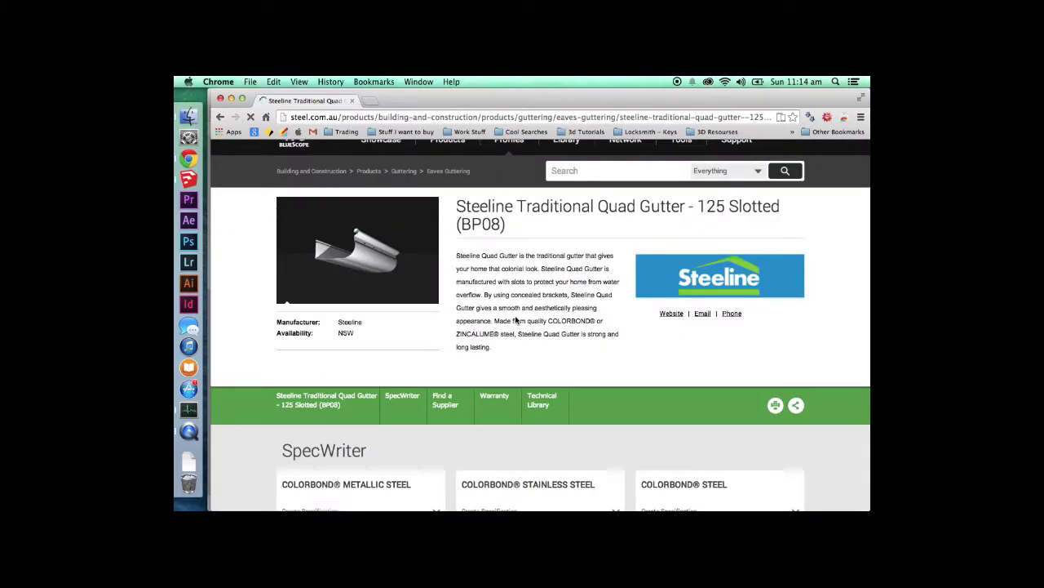
{"action": "scroll", "coordinate": [516, 321], "scroll_direction": "down", "scroll_amount": 2}
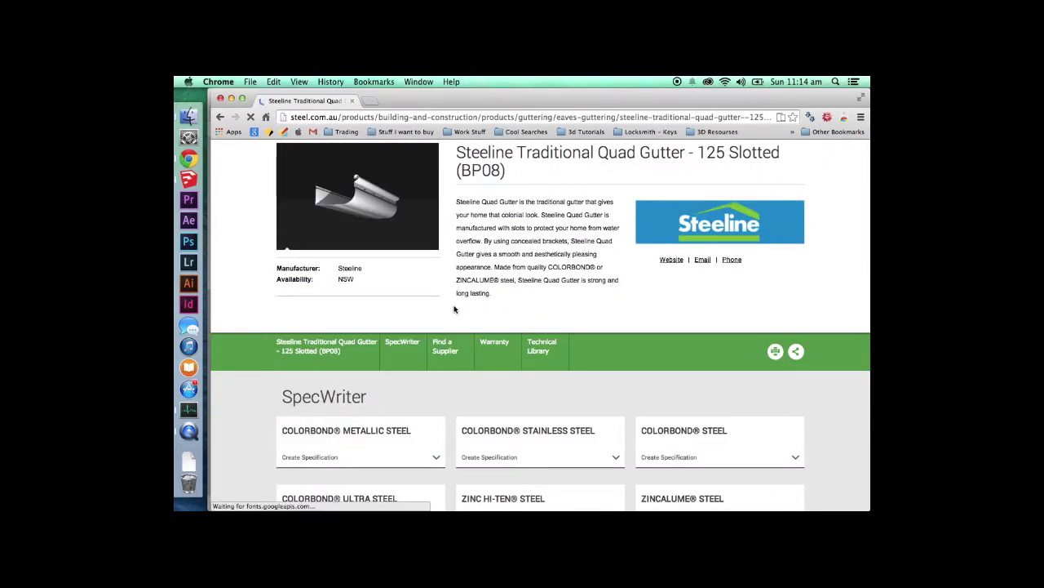
{"action": "scroll", "coordinate": [454, 308], "scroll_direction": "down", "scroll_amount": 2}
{"action": "scroll", "coordinate": [455, 306], "scroll_direction": "down", "scroll_amount": 2}
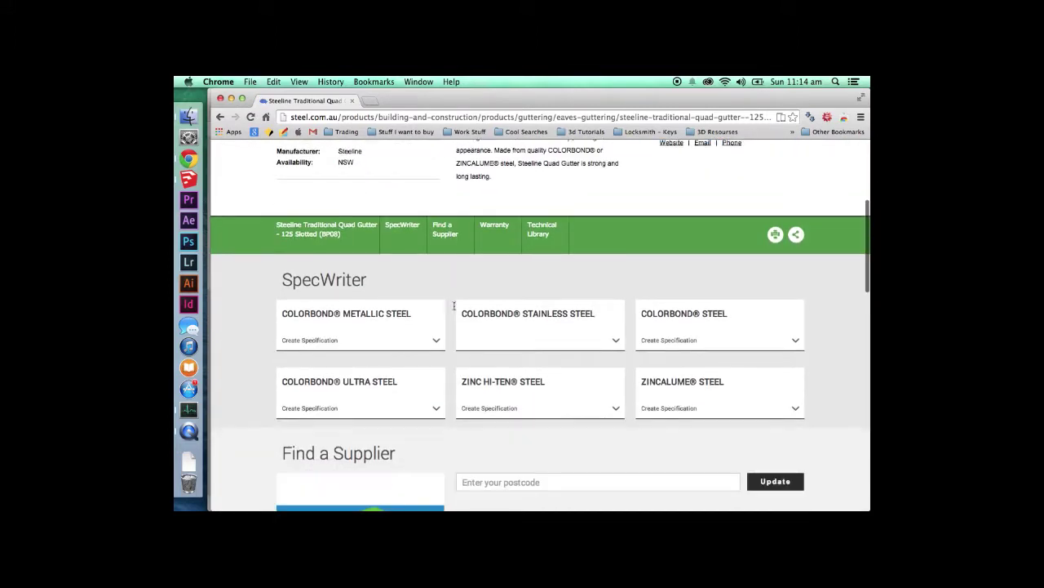
{"action": "scroll", "coordinate": [514, 450], "scroll_direction": "down", "scroll_amount": 3}
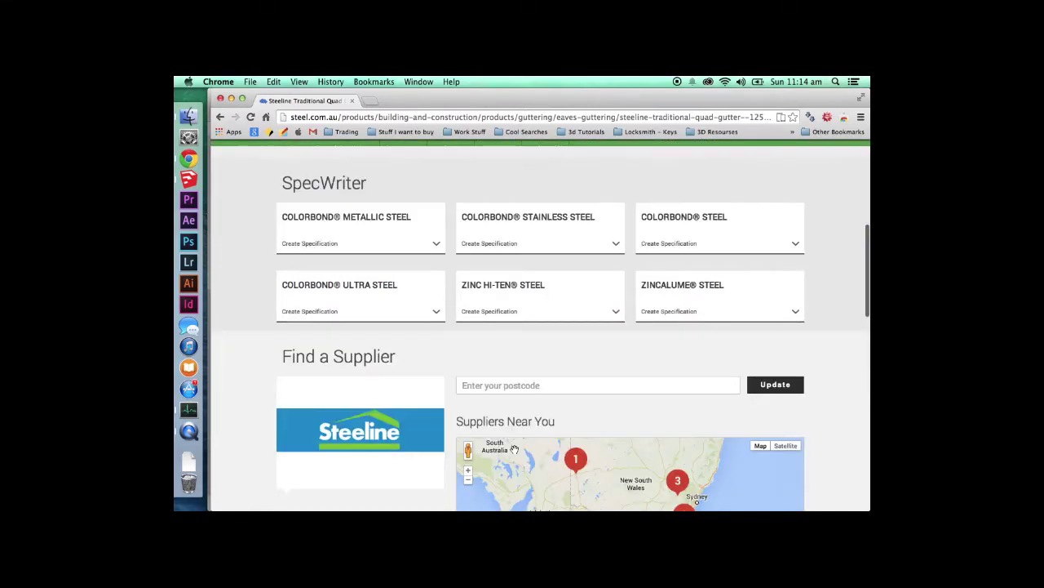
{"action": "scroll", "coordinate": [240, 365], "scroll_direction": "down", "scroll_amount": 5}
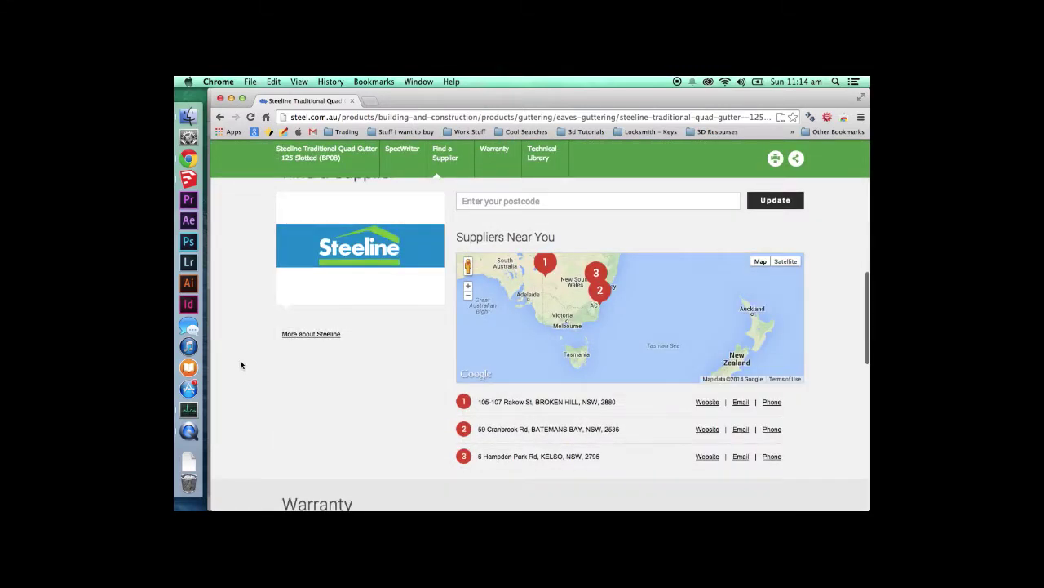
{"action": "scroll", "coordinate": [241, 365], "scroll_direction": "up", "scroll_amount": 15}
{"action": "scroll", "coordinate": [241, 364], "scroll_direction": "up", "scroll_amount": 2}
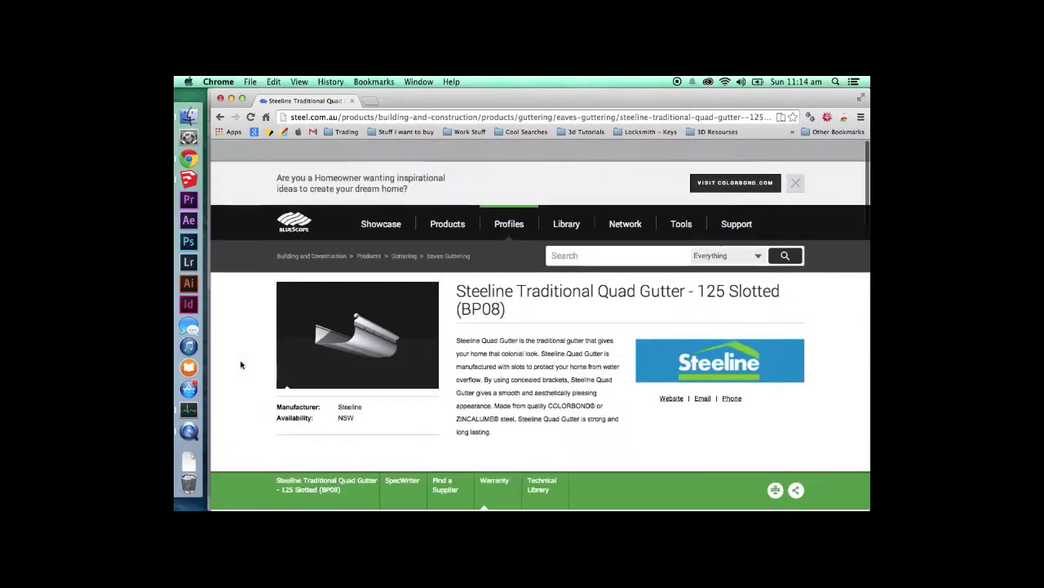
{"action": "scroll", "coordinate": [240, 365], "scroll_direction": "down", "scroll_amount": 15}
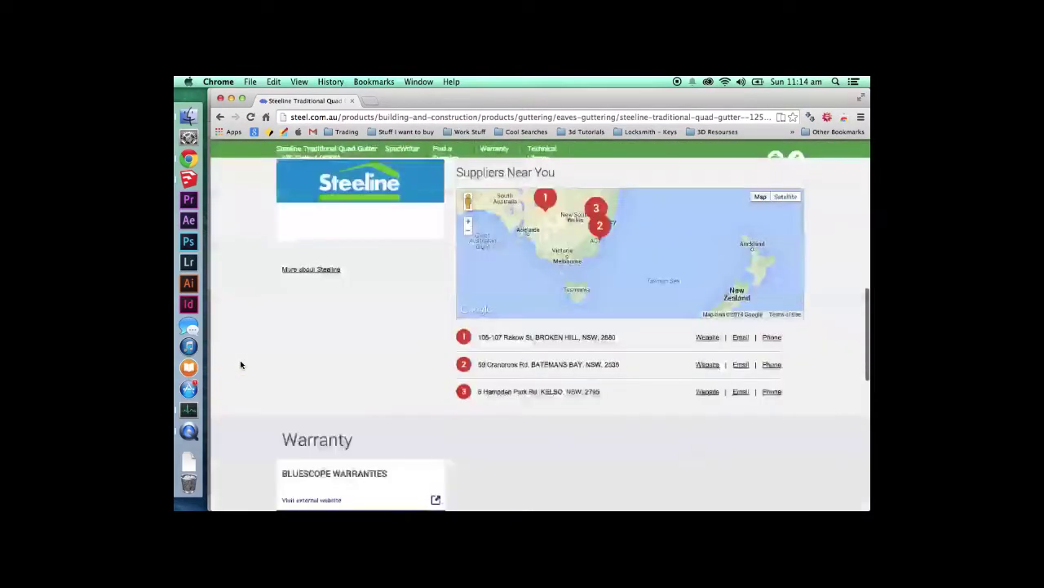
{"action": "scroll", "coordinate": [240, 365], "scroll_direction": "up", "scroll_amount": 2}
{"action": "scroll", "coordinate": [241, 364], "scroll_direction": "up", "scroll_amount": 2}
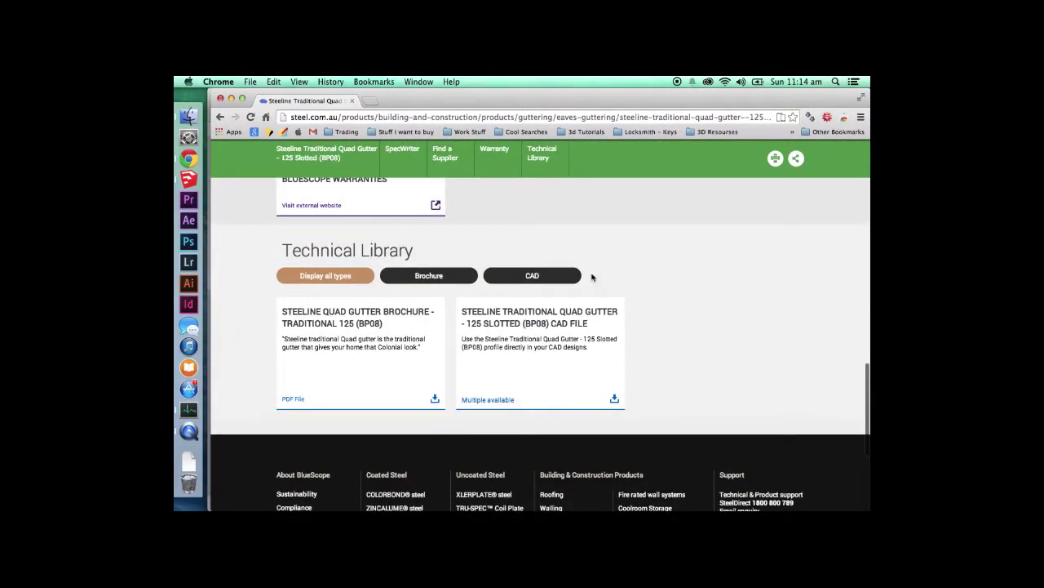
- Filter the Technical Library to CAD files and download the gutter's CAD file in DWG format
{"action": "left_click", "coordinate": [534, 278]}
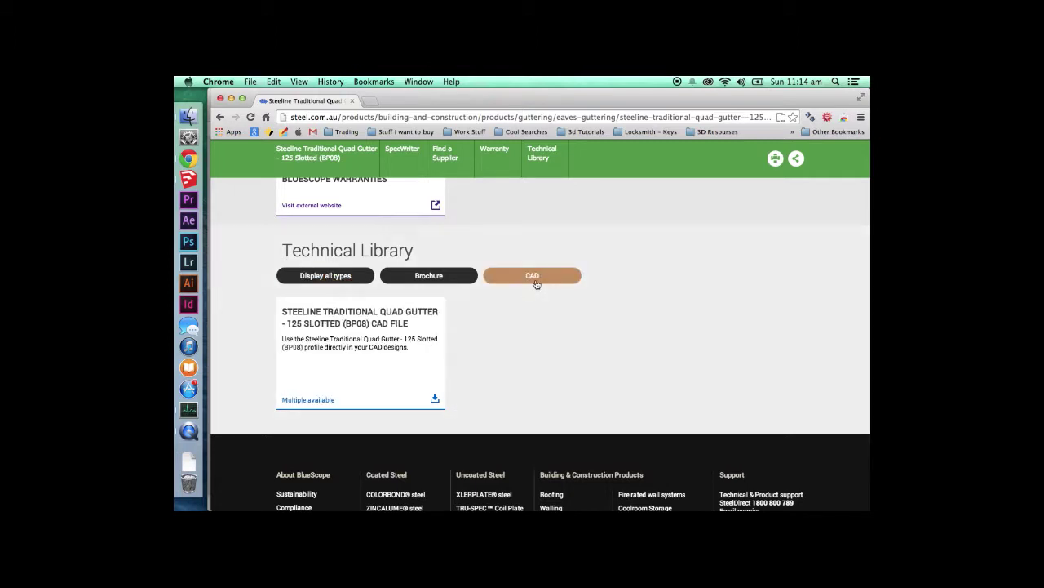
{"action": "left_click", "coordinate": [433, 399]}
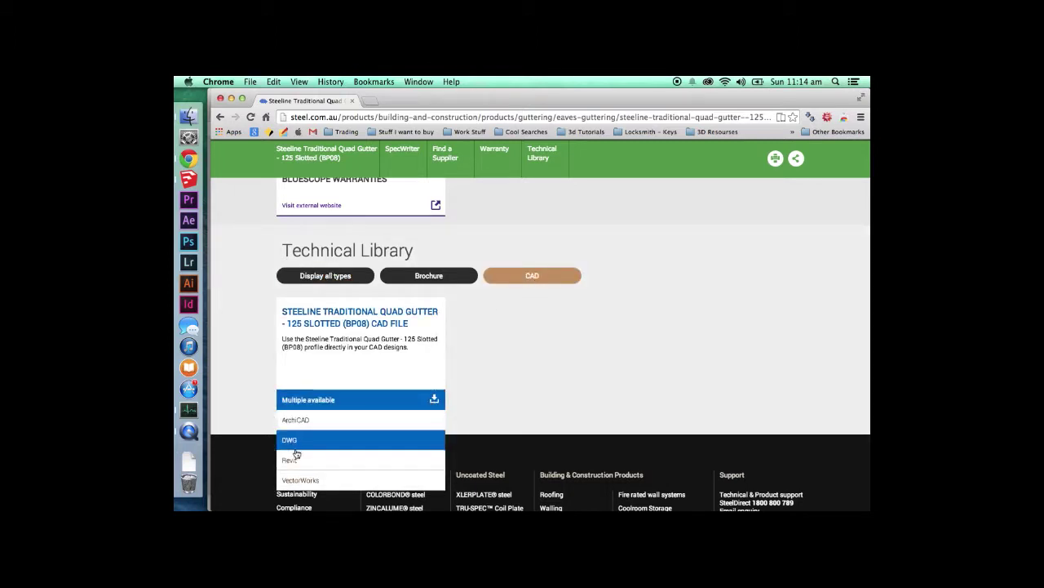
{"action": "left_click", "coordinate": [291, 442]}
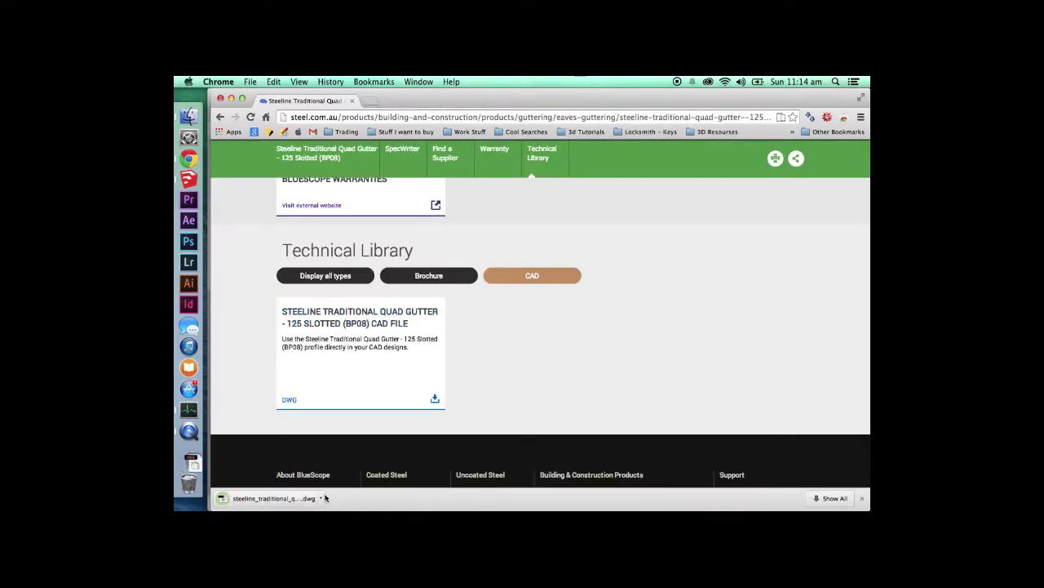
{"action": "left_click", "coordinate": [321, 497]}
{"action": "left_click", "coordinate": [323, 498]}
{"action": "left_click", "coordinate": [322, 501]}
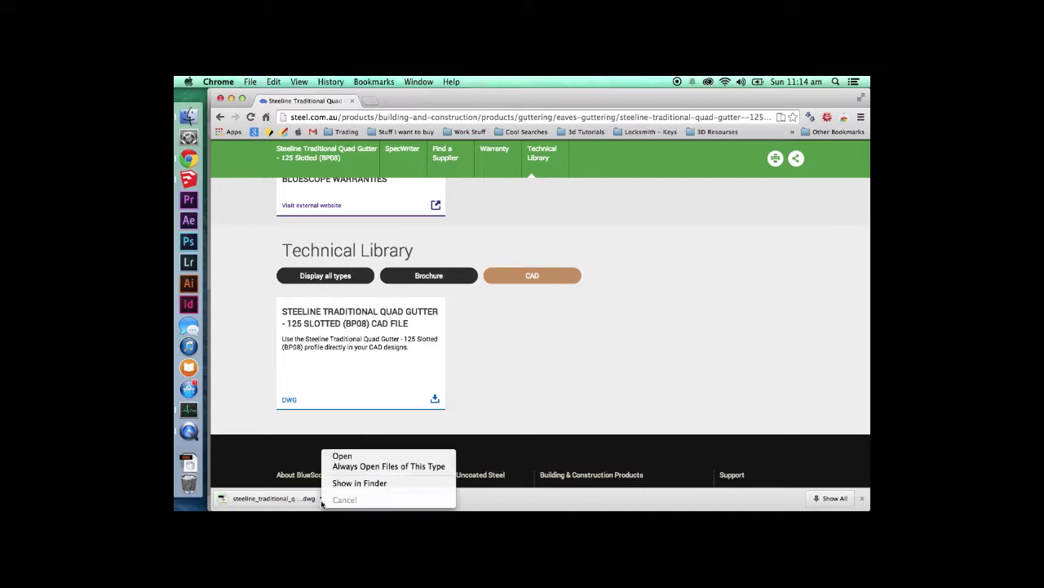
{"action": "left_click", "coordinate": [234, 377]}
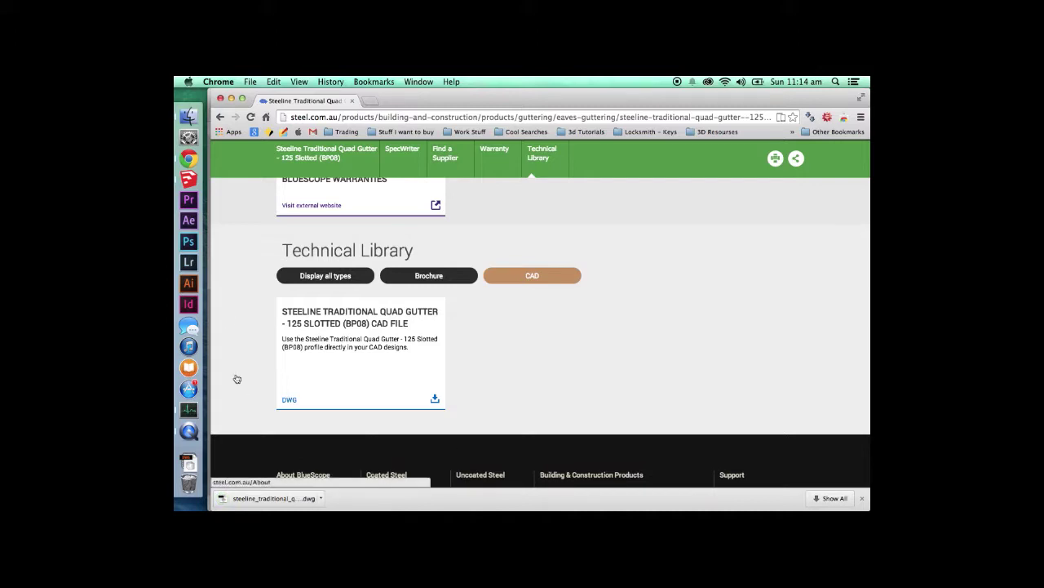
- Switch to SketchUp and import the downloaded Steeline quad gutter DWG from the Desktop, using the AutoCAD Files format
{"action": "left_click", "coordinate": [188, 179]}
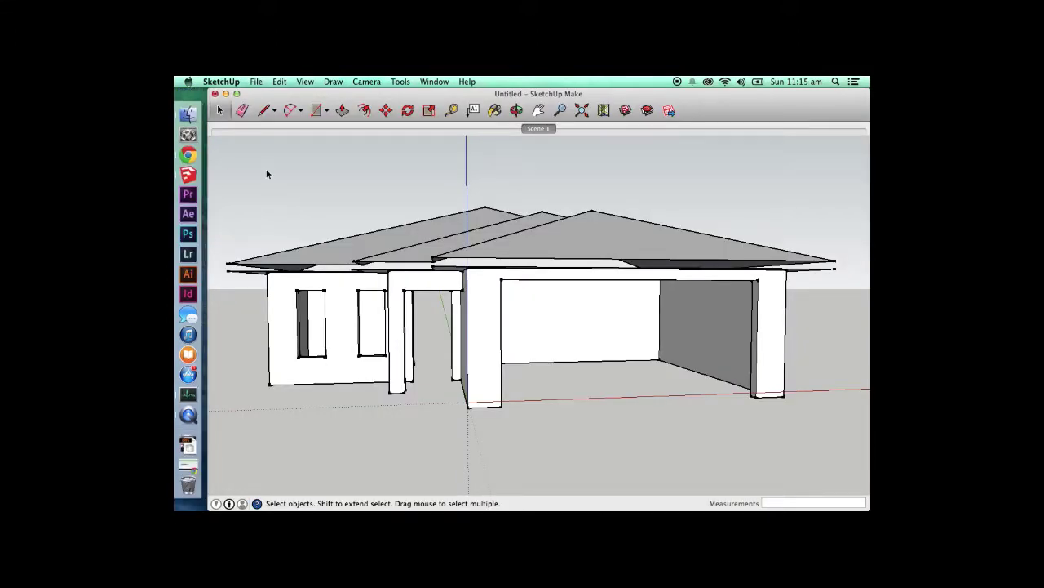
{"action": "left_click", "coordinate": [256, 81]}
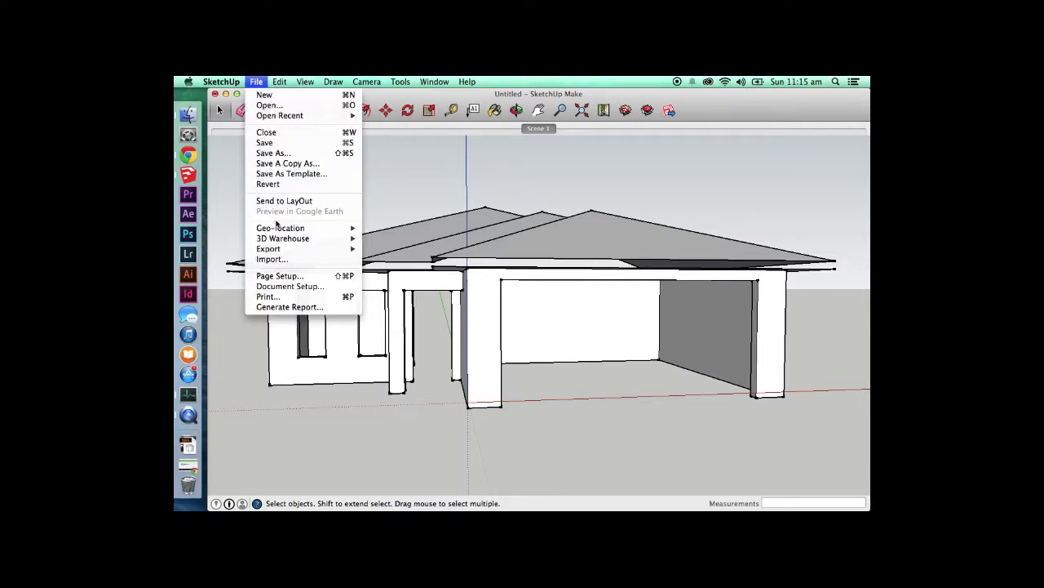
{"action": "left_click", "coordinate": [276, 259]}
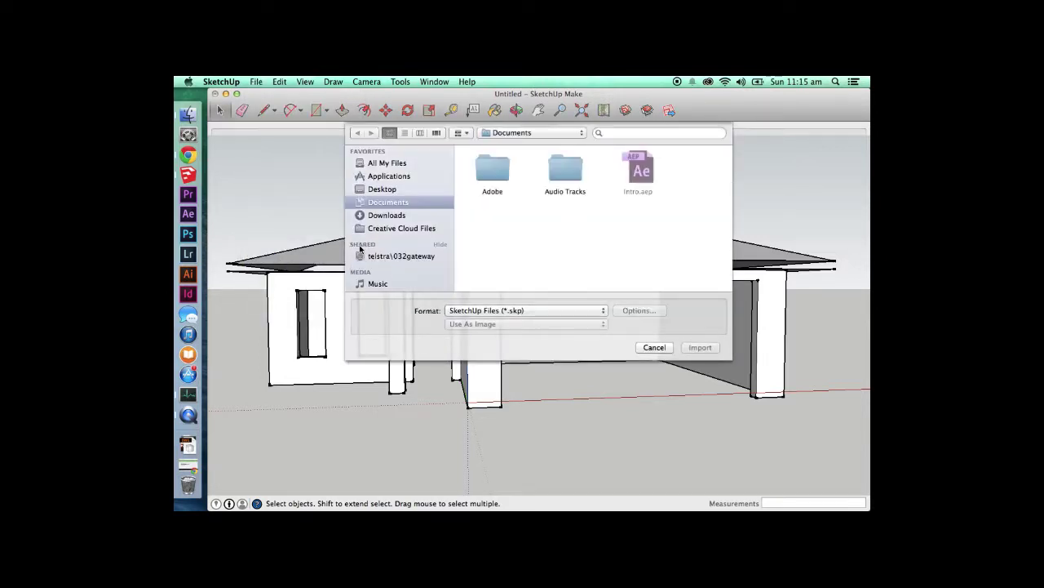
{"action": "left_click", "coordinate": [374, 191]}
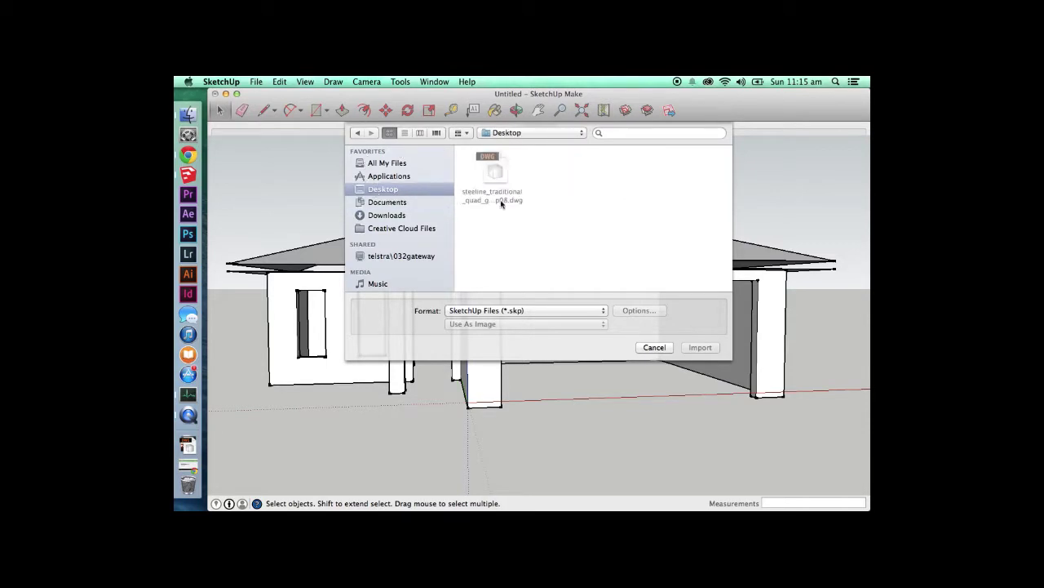
{"action": "left_click", "coordinate": [571, 311]}
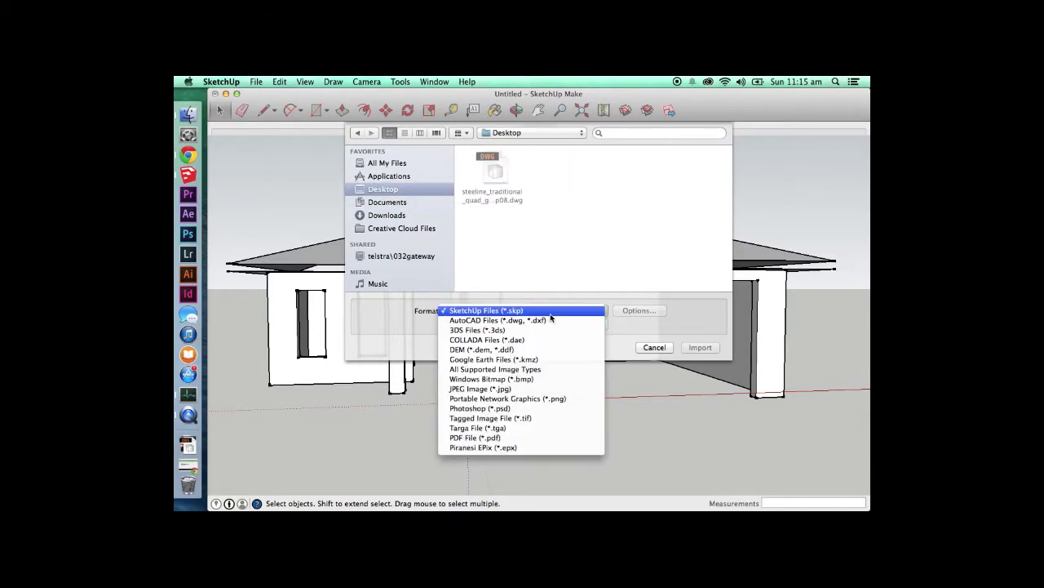
{"action": "left_click", "coordinate": [531, 319]}
{"action": "left_click", "coordinate": [494, 167]}
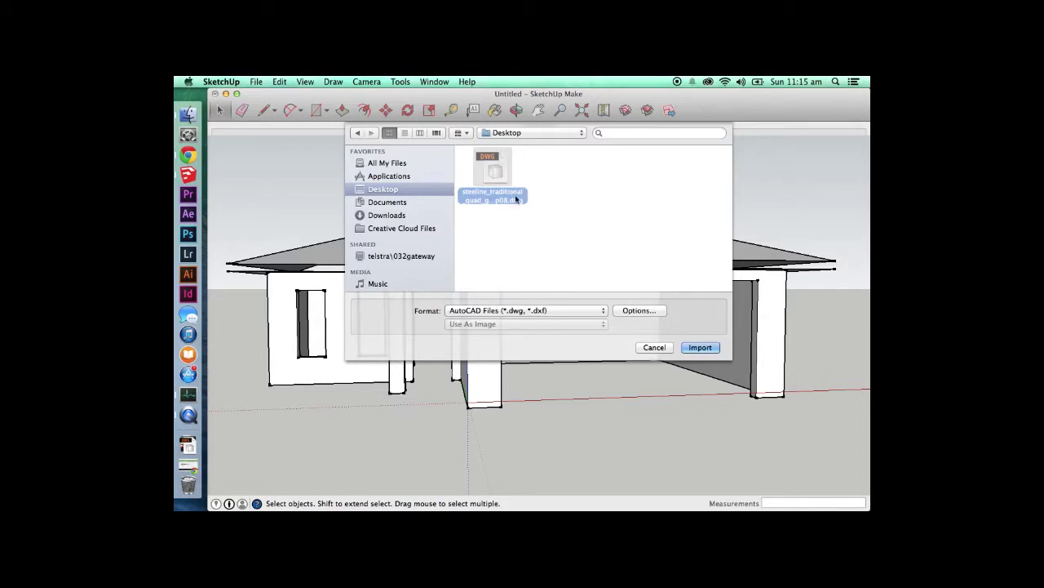
{"action": "left_click", "coordinate": [695, 347]}
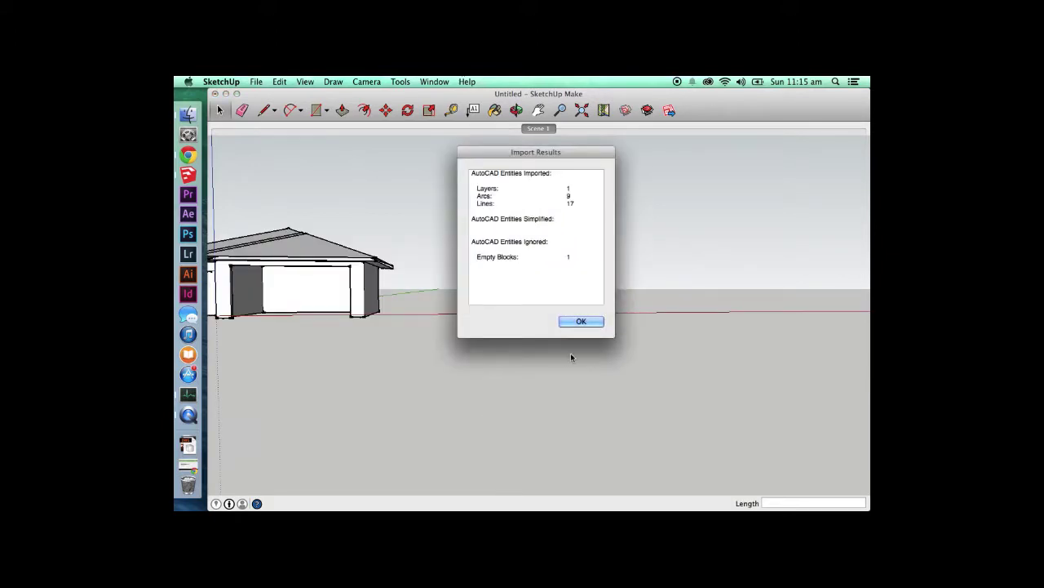
{"action": "left_click", "coordinate": [587, 321]}
- Move the imported gutter profile away from the house, along the red axis
{"action": "key", "text": "o"}
{"action": "left_click_drag", "start_coordinate": [537, 354], "coordinate": [639, 435]}
{"action": "key", "text": "space"}
{"action": "scroll", "coordinate": [625, 338], "scroll_direction": "down", "scroll_amount": 3}
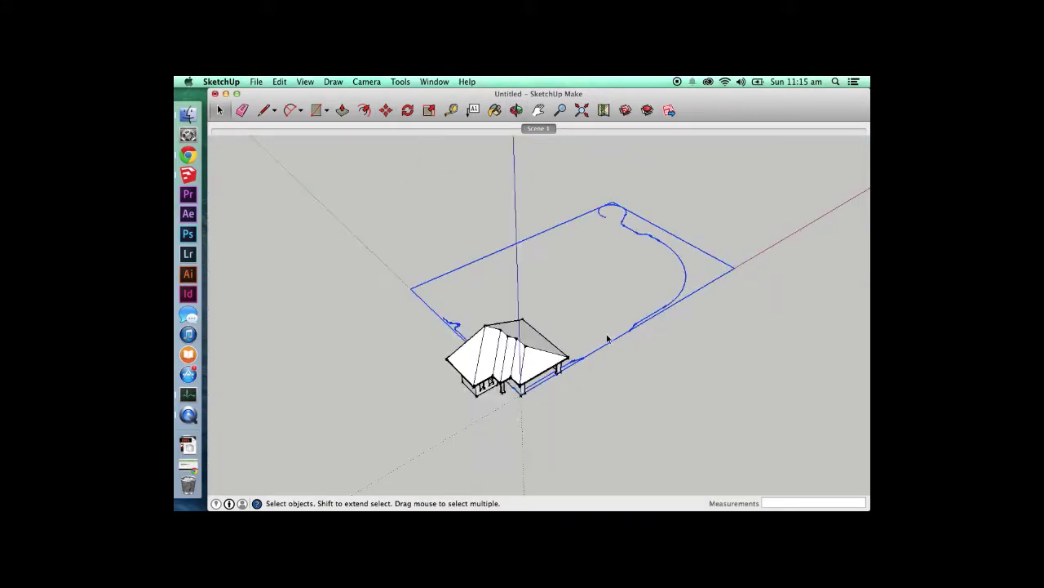
{"action": "left_click", "coordinate": [351, 293]}
{"action": "left_click", "coordinate": [638, 255]}
{"action": "key", "text": "m"}
{"action": "left_click", "coordinate": [650, 345]}
{"action": "left_click", "coordinate": [706, 306]}
{"action": "key", "text": "space"}
{"action": "key", "text": "s"}
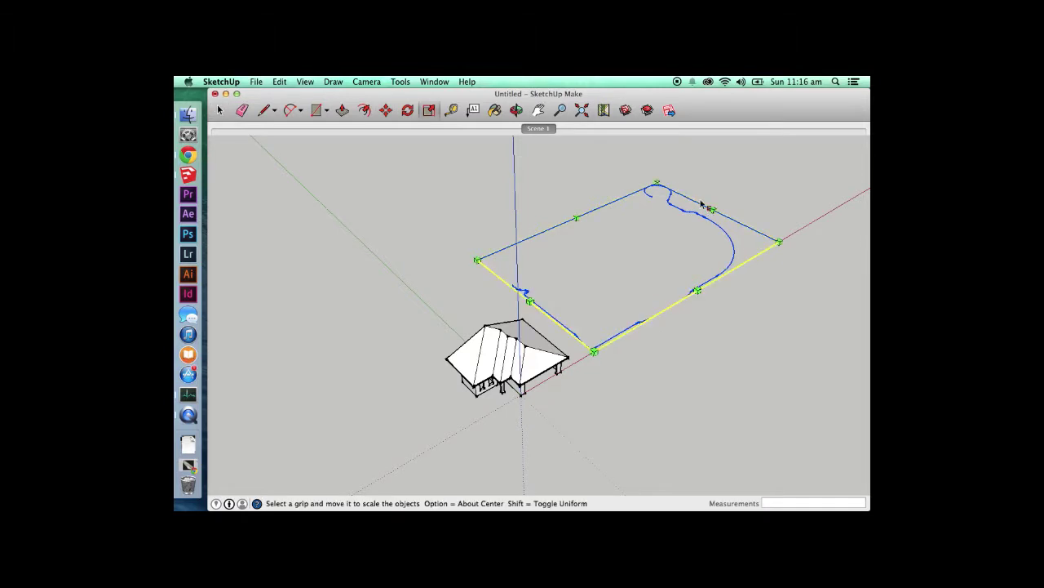
{"action": "left_click", "coordinate": [657, 184]}
{"action": "key", "text": "space"}
{"action": "left_click", "coordinate": [657, 368]}
- Draw a straight guide line along the gutter profile's short side, extending past its corner at the red axis
{"action": "scroll", "coordinate": [728, 254], "scroll_direction": "up", "scroll_amount": 3}
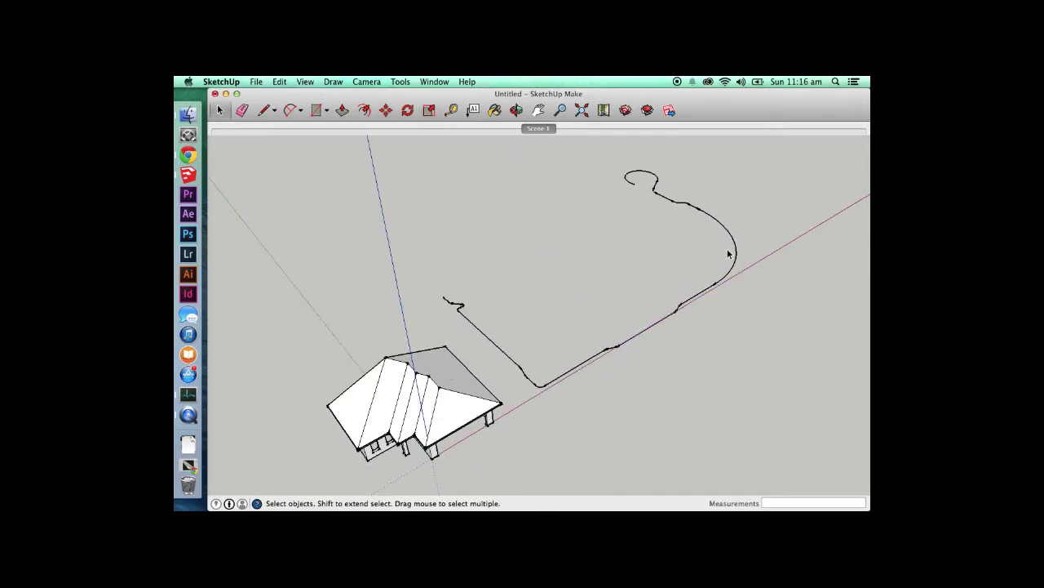
{"action": "key", "text": "l"}
{"action": "left_click", "coordinate": [485, 331]}
{"action": "left_click", "coordinate": [584, 425]}
{"action": "key", "text": "space"}
{"action": "left_click", "coordinate": [578, 372]}
{"action": "key", "text": "s"}
{"action": "key", "text": "space"}
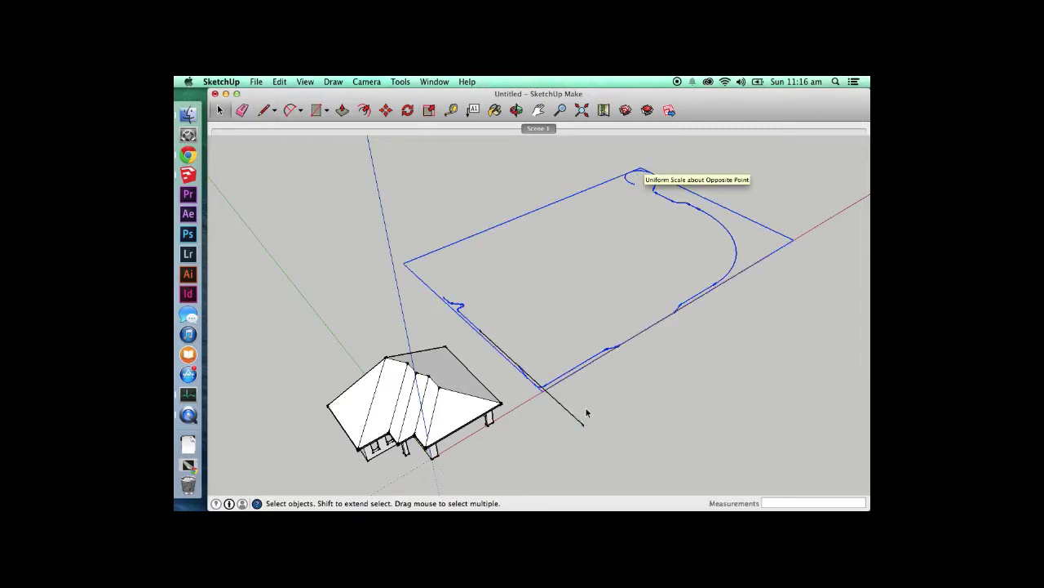
- Copy the guide line 125 mm along the red axis to mark the gutter's real width
{"action": "left_click", "coordinate": [578, 426]}
{"action": "key", "text": "m"}
{"action": "left_click", "coordinate": [592, 441]}
{"action": "key", "text": "alt"}
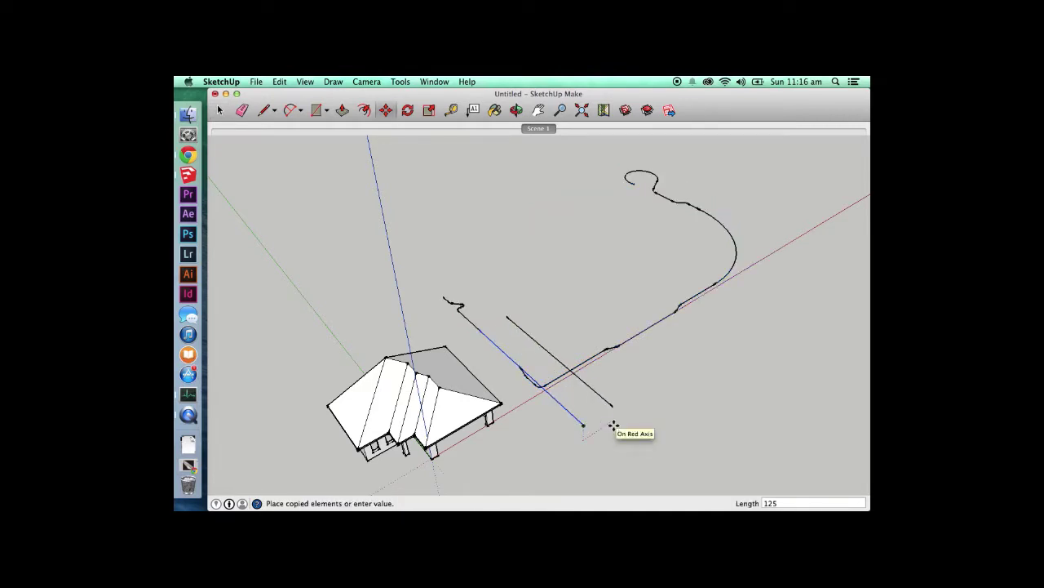
{"action": "key", "text": "space"}
- Scale the gutter profile down uniformly about its opposite corner, to a factor of about 0.11
{"action": "left_click", "coordinate": [639, 346]}
{"action": "key", "text": "s"}
{"action": "left_click_drag", "start_coordinate": [640, 168], "coordinate": [583, 404]}
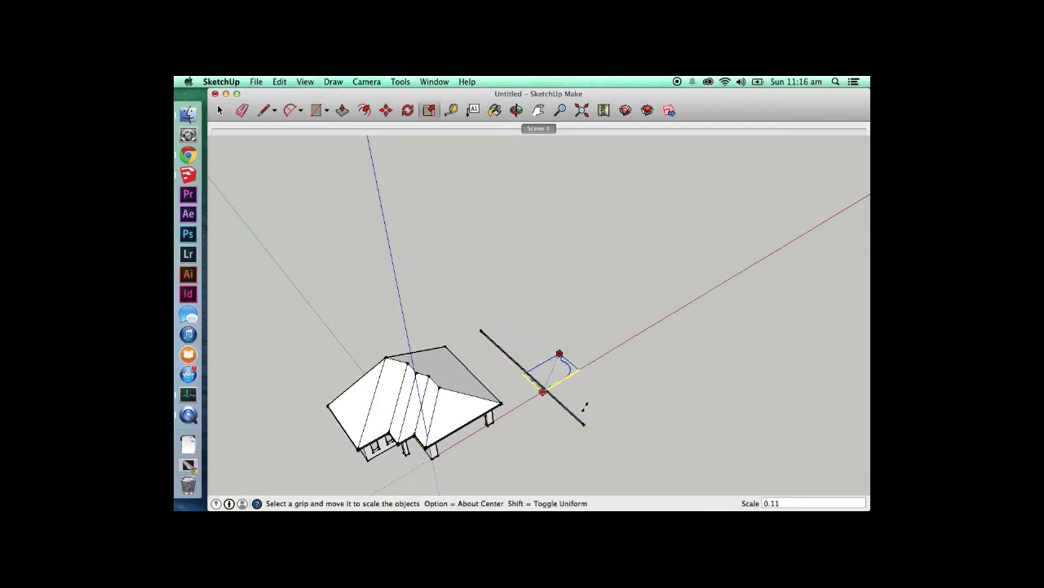
- Move the gutter profile along the red axis so its corner sits on the first guide line
{"action": "scroll", "coordinate": [583, 408], "scroll_direction": "up", "scroll_amount": 4}
{"action": "key", "text": "space"}
{"action": "key", "text": "m"}
{"action": "scroll", "coordinate": [403, 316], "scroll_direction": "up", "scroll_amount": 3}
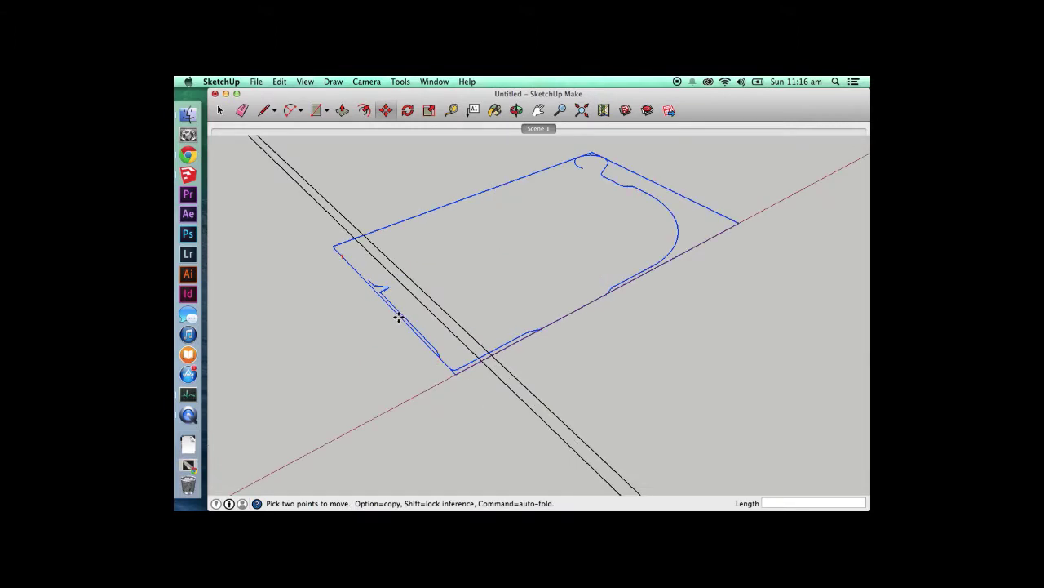
{"action": "key", "text": "space"}
{"action": "key", "text": "m"}
{"action": "left_click", "coordinate": [447, 368]}
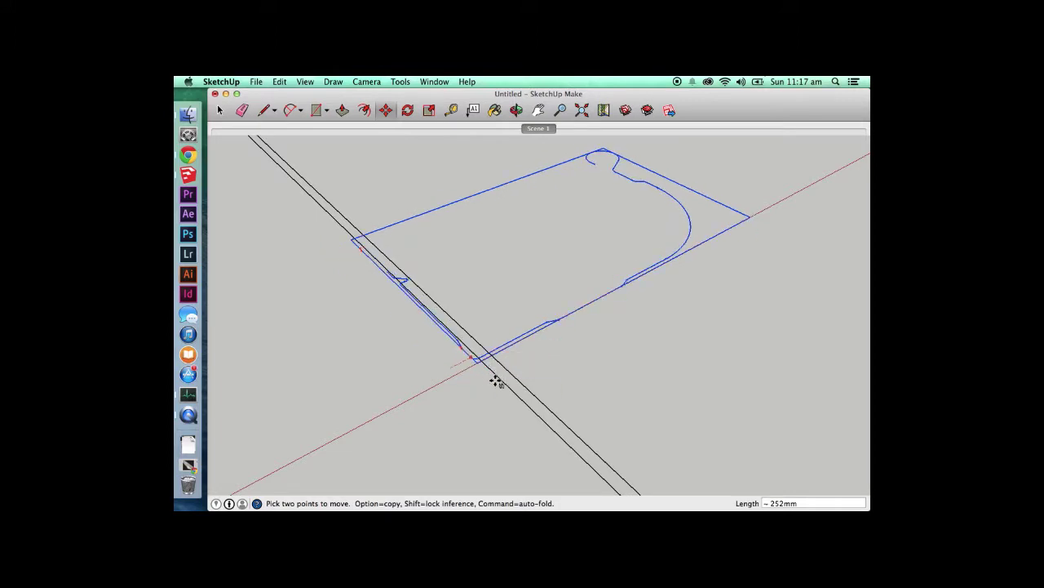
{"action": "left_click", "coordinate": [483, 359]}
- Scale the gutter profile down uniformly until its width fits between the two guide lines, and deselect it
{"action": "key", "text": "space"}
{"action": "key", "text": "s"}
{"action": "left_click_drag", "start_coordinate": [606, 149], "coordinate": [531, 392]}
{"action": "left_click_drag", "start_coordinate": [517, 298], "coordinate": [492, 381]}
{"action": "scroll", "coordinate": [492, 382], "scroll_direction": "up", "scroll_amount": 5}
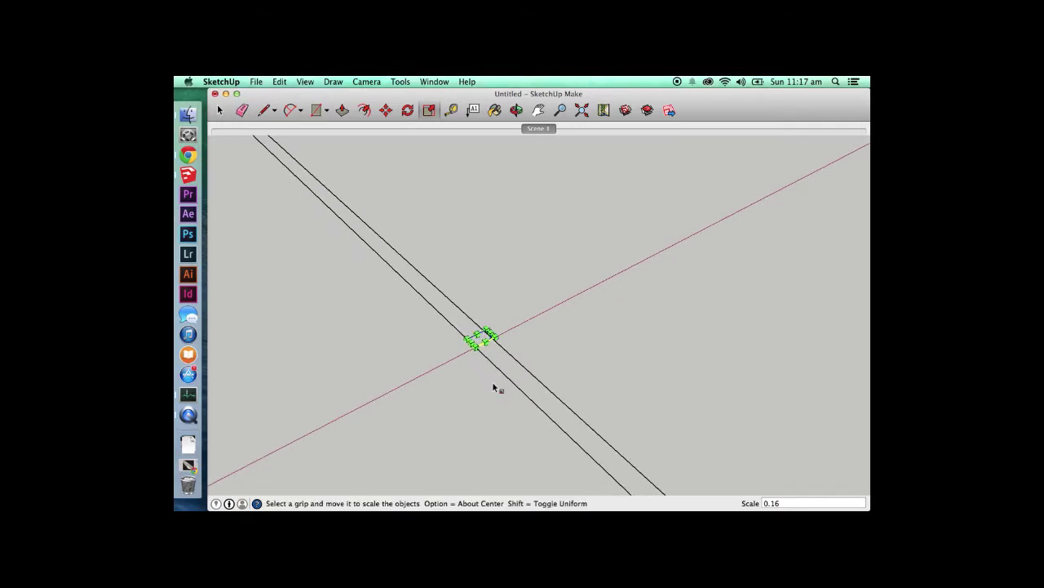
{"action": "scroll", "coordinate": [492, 330], "scroll_direction": "up", "scroll_amount": 5}
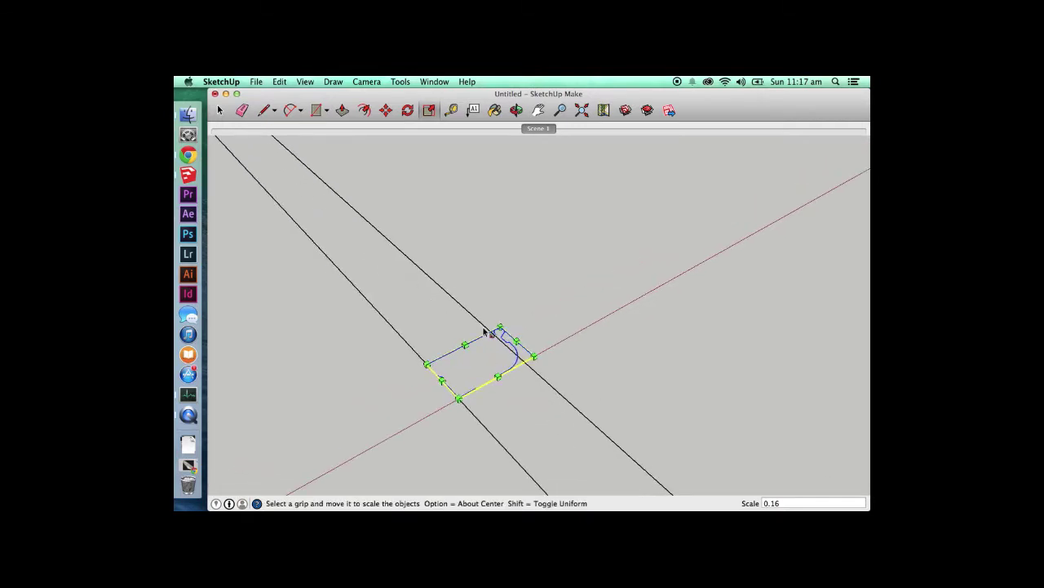
{"action": "scroll", "coordinate": [507, 347], "scroll_direction": "up", "scroll_amount": 4}
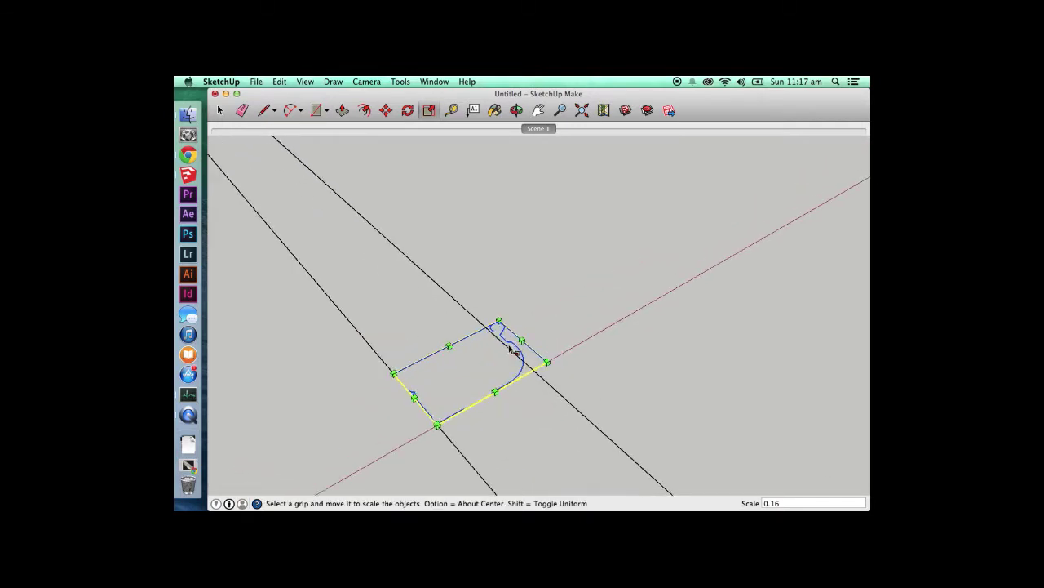
{"action": "left_click_drag", "start_coordinate": [497, 313], "coordinate": [492, 339]}
{"action": "key", "text": "space"}
{"action": "left_click", "coordinate": [437, 290]}
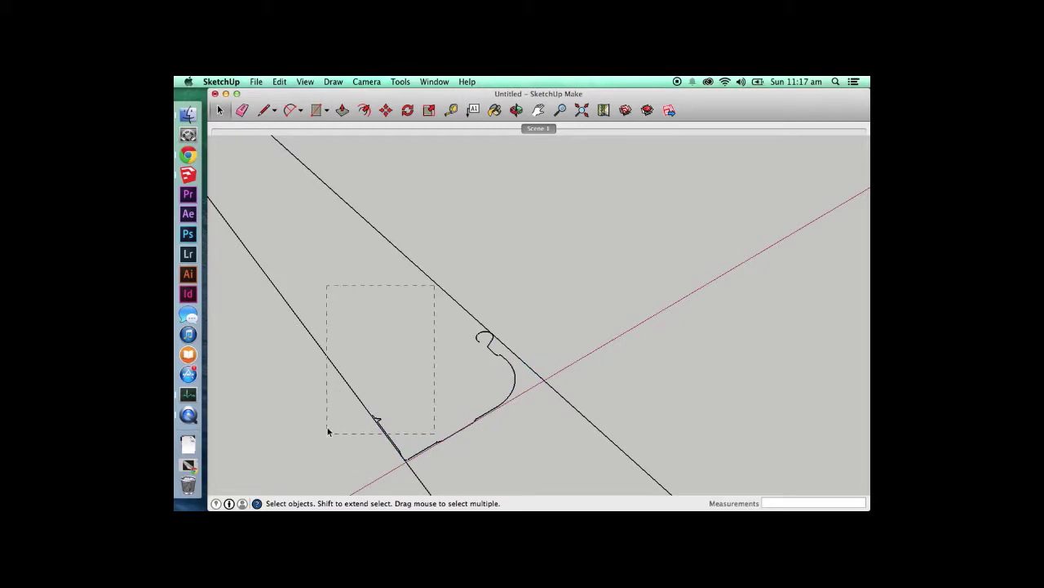
- Delete both guide lines that mark the gutter's real width
{"action": "left_click_drag", "start_coordinate": [328, 397], "coordinate": [328, 398]}
{"action": "key", "text": "Delete"}
{"action": "left_click_drag", "start_coordinate": [459, 205], "coordinate": [400, 291]}
{"action": "key", "text": "Delete"}
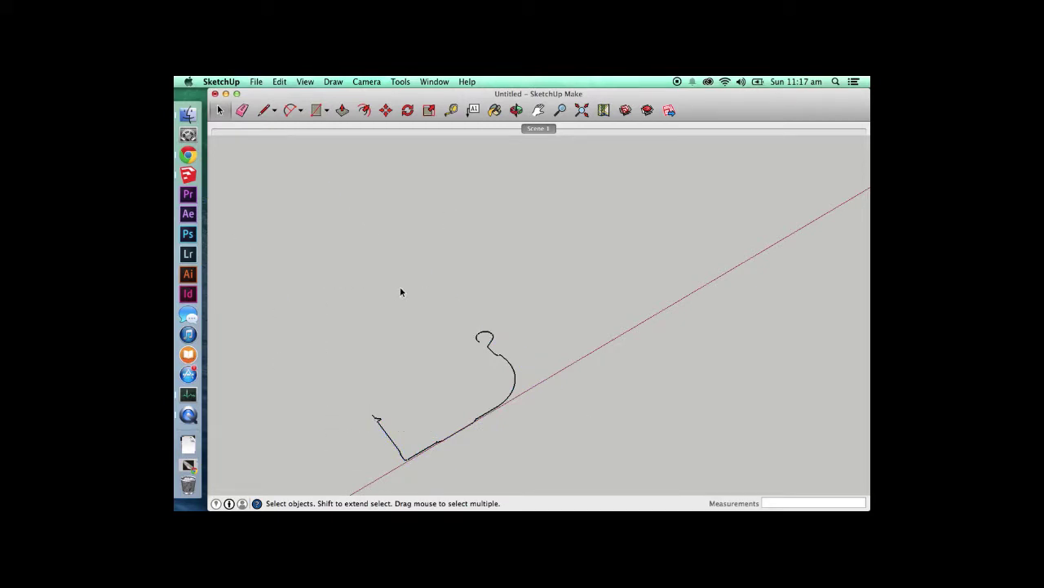
- Rotate the flat gutter profile upright so it stands vertically alongside the red axis, and deselect it
{"action": "left_click", "coordinate": [493, 359]}
{"action": "key", "text": "o"}
{"action": "left_click_drag", "start_coordinate": [492, 354], "coordinate": [608, 239]}
{"action": "key", "text": "m"}
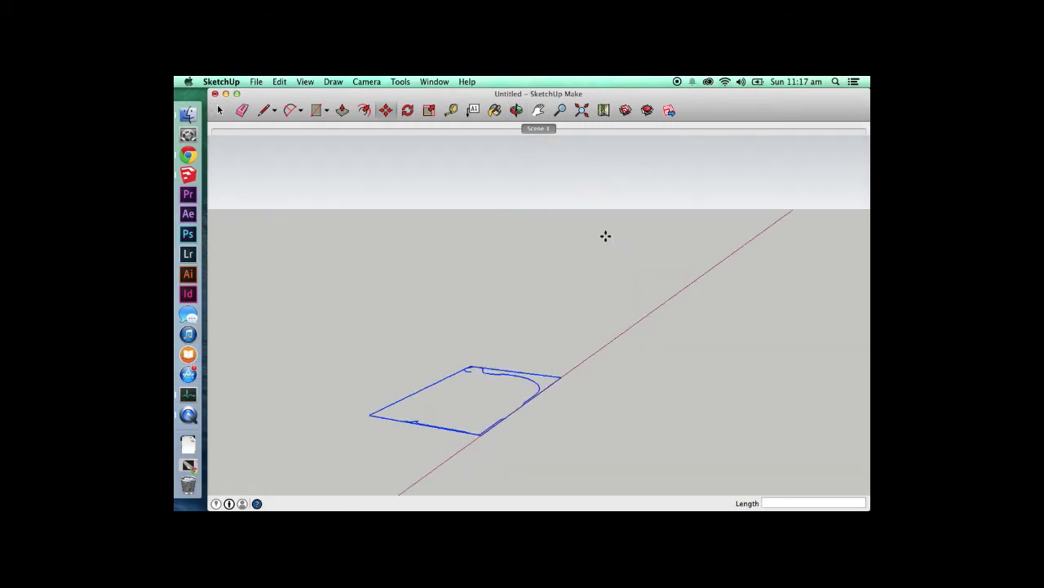
{"action": "left_click", "coordinate": [380, 418]}
{"action": "left_click", "coordinate": [418, 331]}
{"action": "left_click", "coordinate": [464, 459]}
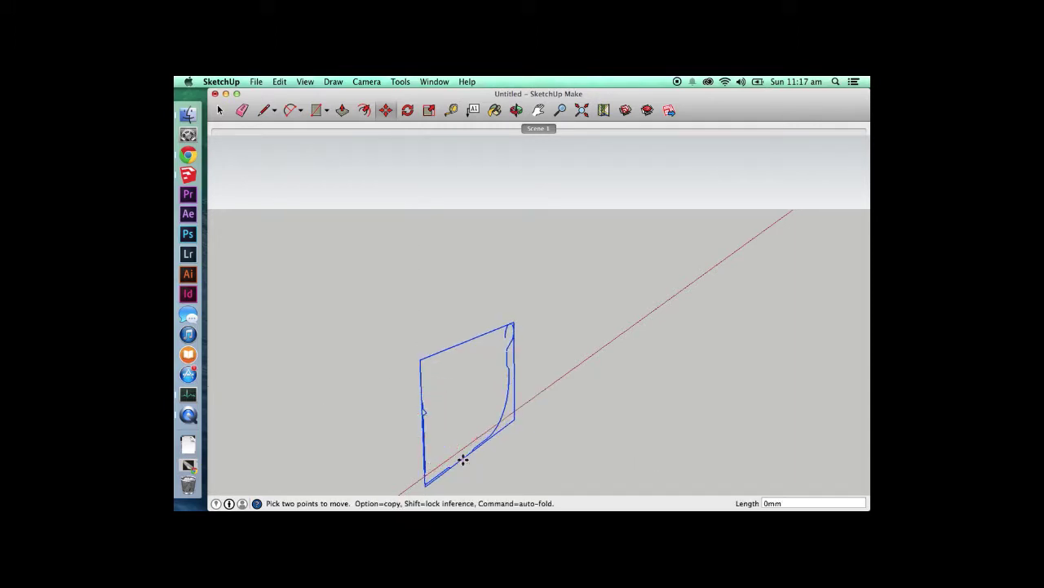
{"action": "key", "text": "space"}
{"action": "left_click", "coordinate": [495, 440]}
- Open the gutter profile group for editing and close its open top with a line between the back edge and the front bead
{"action": "middle_click_drag", "start_coordinate": [497, 442], "coordinate": [324, 435]}
{"action": "mouse_move", "coordinate": [555, 335]}
{"action": "middle_mouse_down"}
{"action": "mouse_move", "coordinate": [545, 368]}
{"action": "mouse_move", "coordinate": [552, 349]}
{"action": "mouse_move", "coordinate": [551, 359]}
{"action": "middle_mouse_up"}
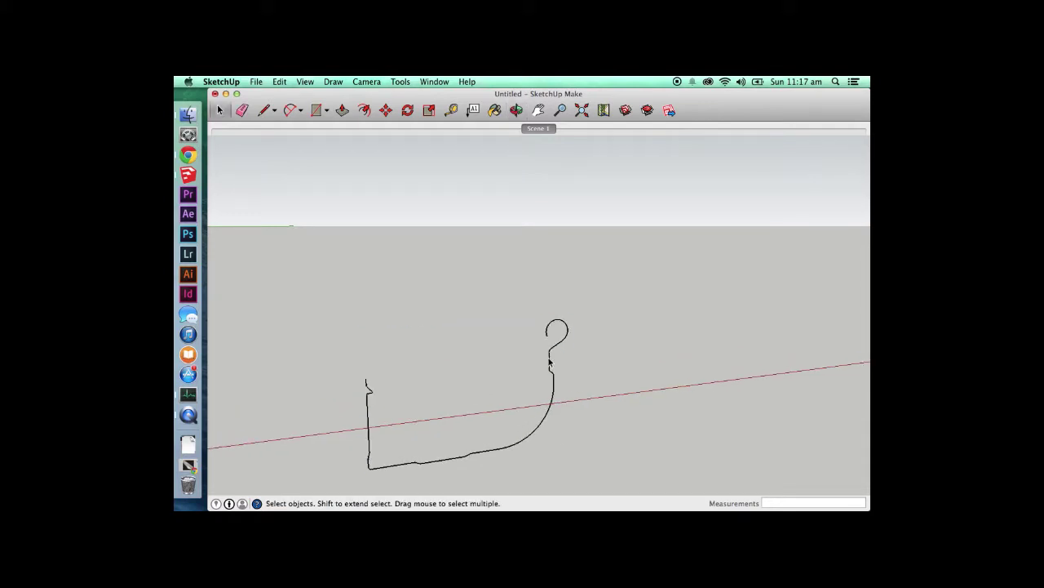
{"action": "double_click", "coordinate": [549, 362]}
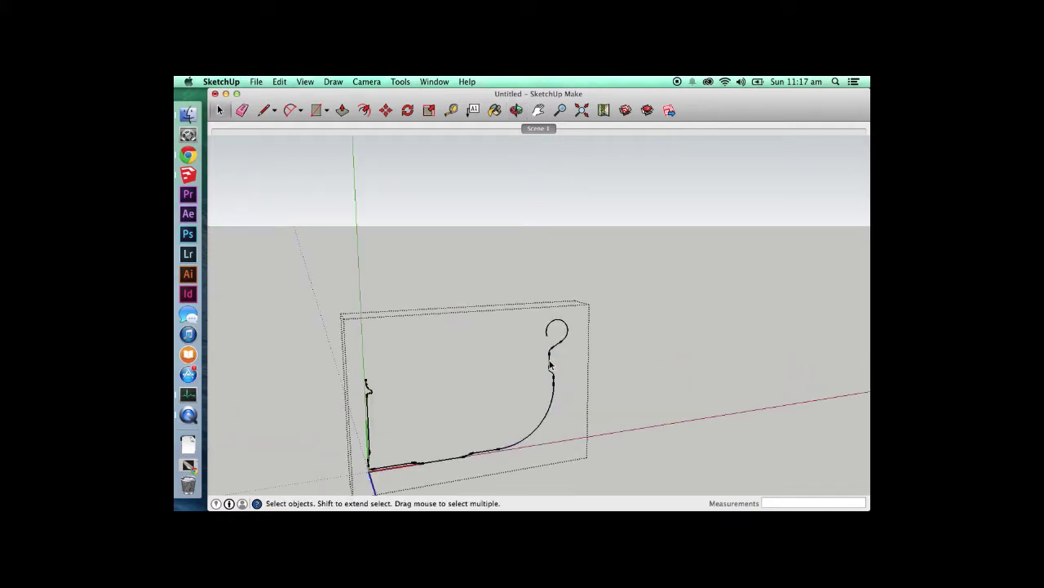
{"action": "left_click", "coordinate": [550, 364]}
{"action": "key", "text": "l"}
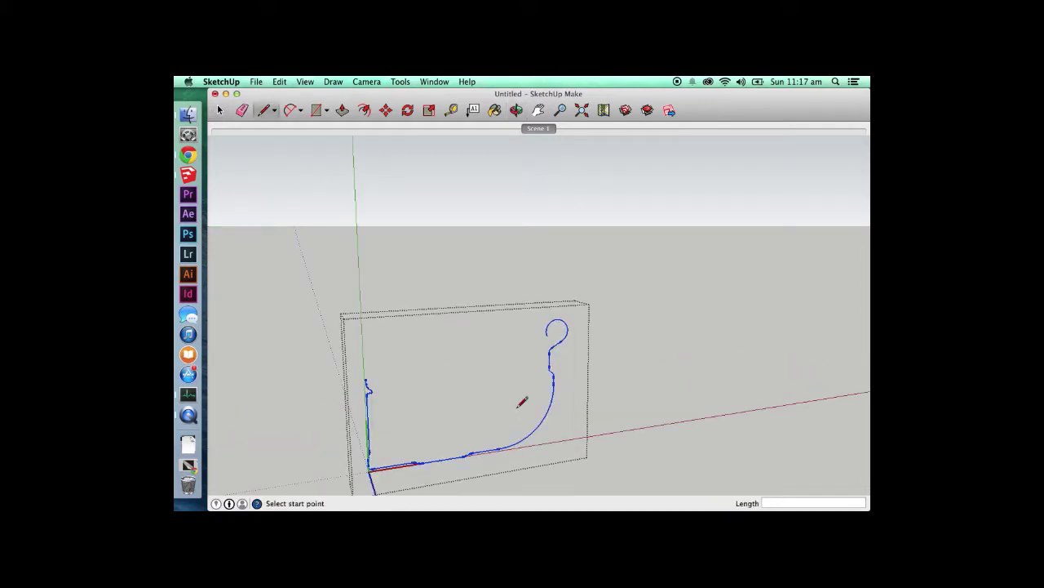
{"action": "left_click", "coordinate": [547, 335]}
{"action": "key", "text": "space"}
{"action": "key", "text": "p"}
{"action": "left_click", "coordinate": [478, 356]}
{"action": "left_click", "coordinate": [395, 362]}
{"action": "key", "text": "space"}
{"action": "key", "text": "super+z"}
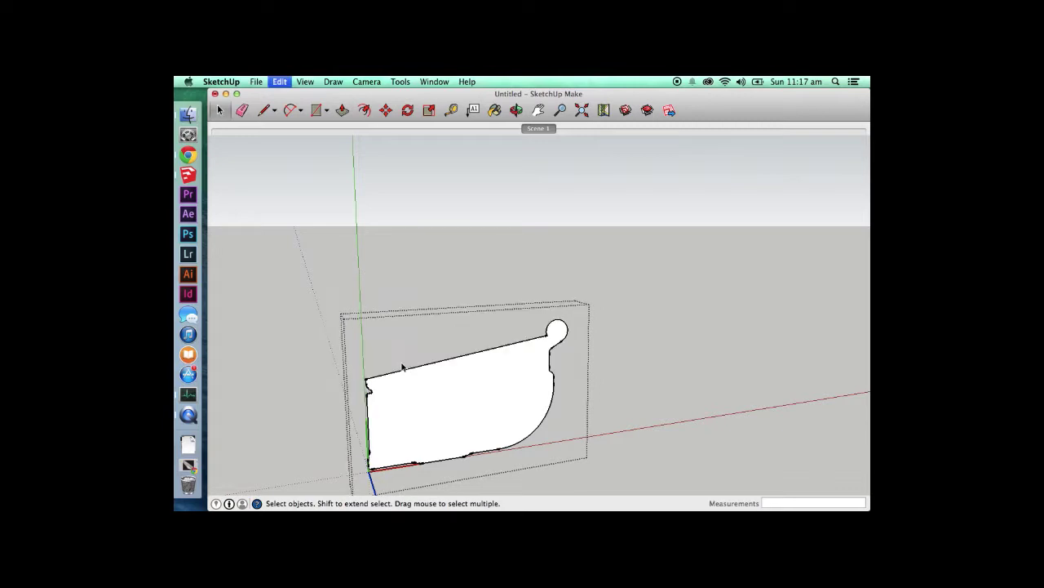
{"action": "key", "text": "p"}
{"action": "key", "text": "space"}
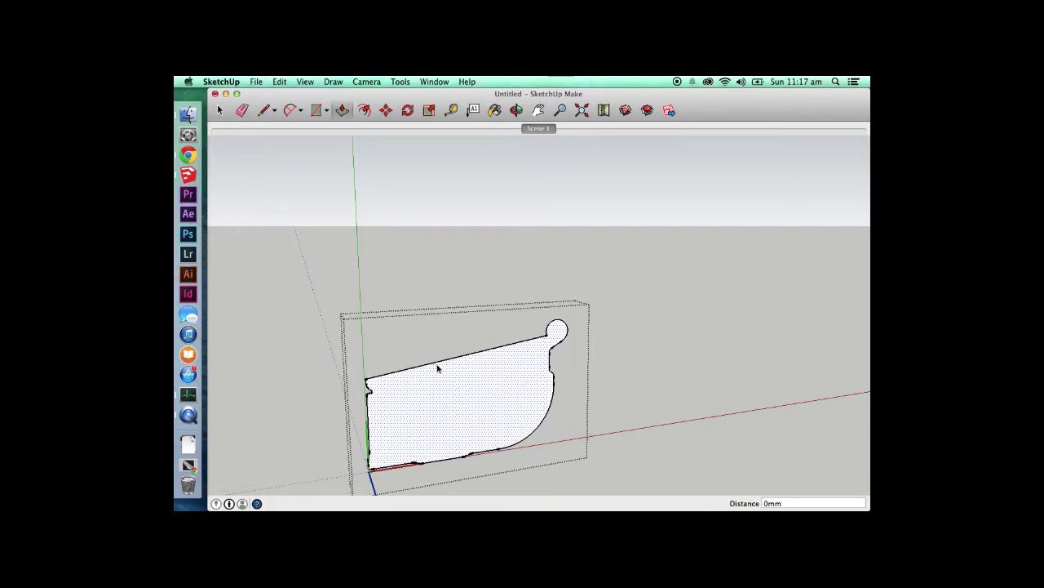
- Try extruding the closed gutter face into a short length and erasing the front face's closing edge
{"action": "key", "text": "p"}
{"action": "left_click", "coordinate": [455, 380]}
{"action": "left_click", "coordinate": [422, 358]}
{"action": "key", "text": "space"}
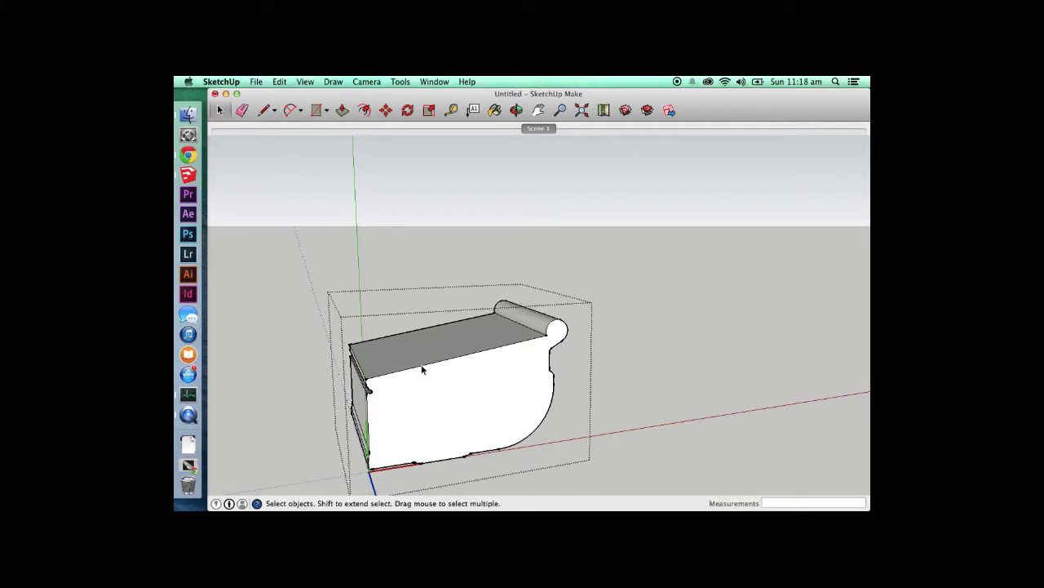
{"action": "key", "text": "e"}
{"action": "left_click", "coordinate": [425, 367]}
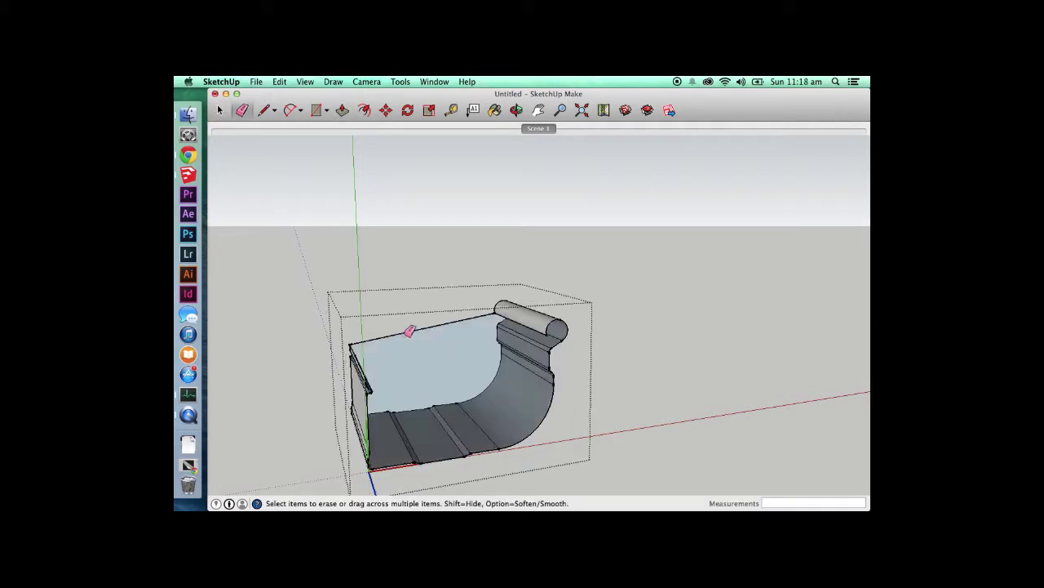
- Undo the trial extrusion and the edge removal on the gutter
{"action": "key", "text": "space"}
{"action": "triple_click", "coordinate": [527, 399]}
{"action": "key", "text": "super+z"}
{"action": "key", "text": "super+z"}
{"action": "key", "text": "super+z"}
- Close the gutter group and move the profile by its upper back corner onto the outer edge of the house's fascia
{"action": "left_click", "coordinate": [602, 410]}
{"action": "left_click", "coordinate": [483, 395]}
{"action": "key", "text": "m"}
{"action": "scroll", "coordinate": [482, 393], "scroll_direction": "down", "scroll_amount": 5}
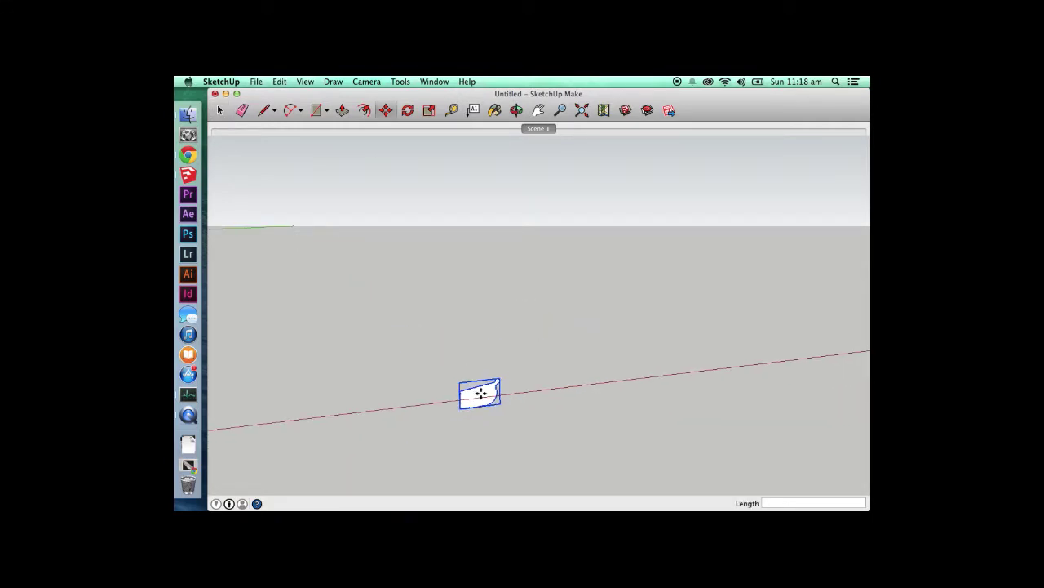
{"action": "left_click", "coordinate": [462, 389]}
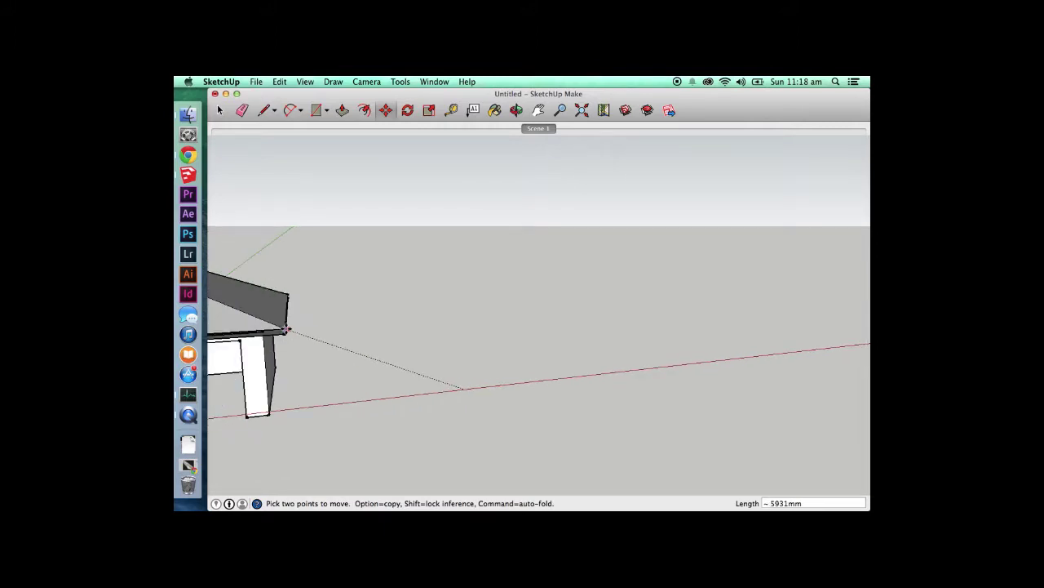
{"action": "left_click", "coordinate": [286, 329]}
{"action": "left_click", "coordinate": [345, 417]}
{"action": "left_click", "coordinate": [344, 400]}
{"action": "key", "text": "space"}
- Examine the gutter profile's position and size against the fascia on the side of the house
{"action": "key", "text": "o"}
{"action": "left_click_drag", "start_coordinate": [361, 380], "coordinate": [425, 385]}
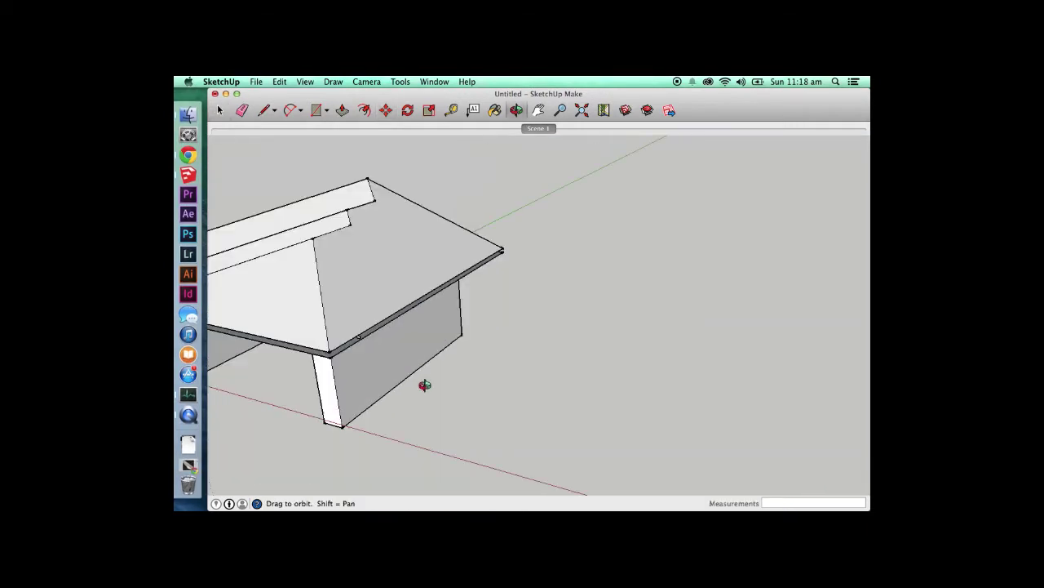
{"action": "scroll", "coordinate": [443, 345], "scroll_direction": "up", "scroll_amount": 3}
{"action": "scroll", "coordinate": [474, 354], "scroll_direction": "down", "scroll_amount": 5}
{"action": "scroll", "coordinate": [457, 352], "scroll_direction": "up", "scroll_amount": 7}
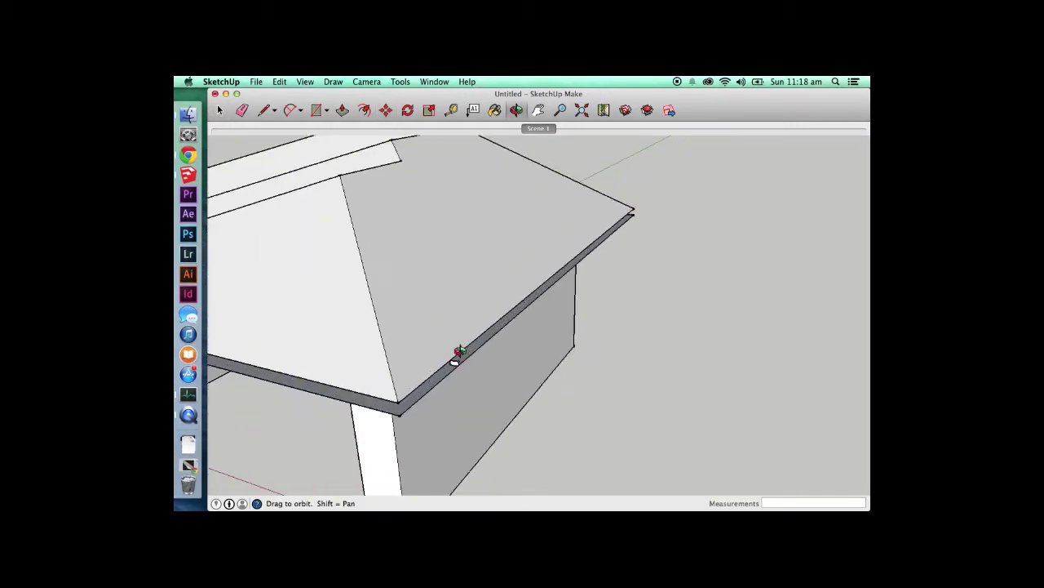
{"action": "scroll", "coordinate": [433, 379], "scroll_direction": "up", "scroll_amount": 3}
{"action": "key", "text": "space"}
{"action": "scroll", "coordinate": [492, 320], "scroll_direction": "down", "scroll_amount": 6}
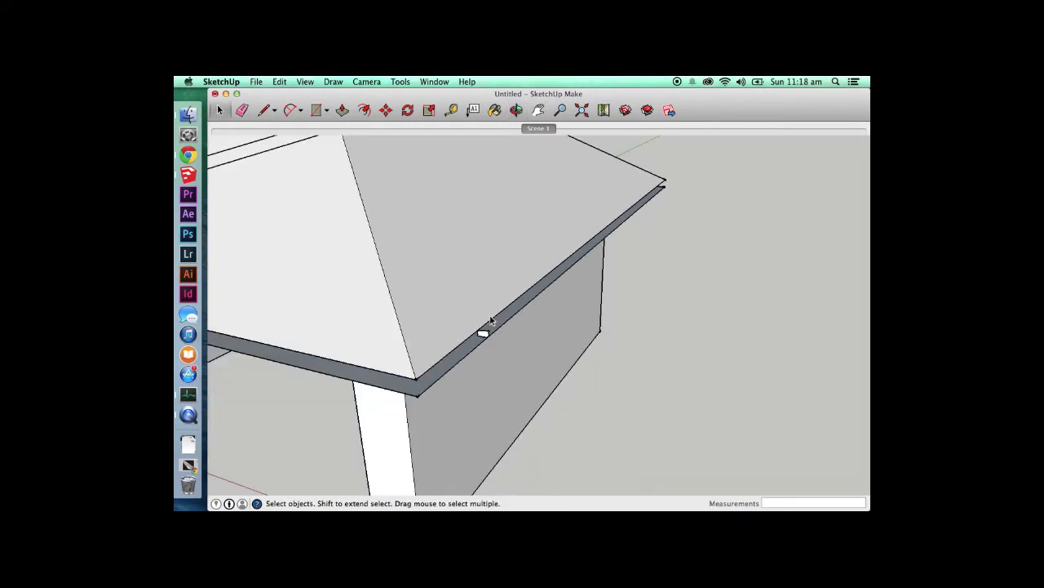
{"action": "scroll", "coordinate": [486, 330], "scroll_direction": "up", "scroll_amount": 3}
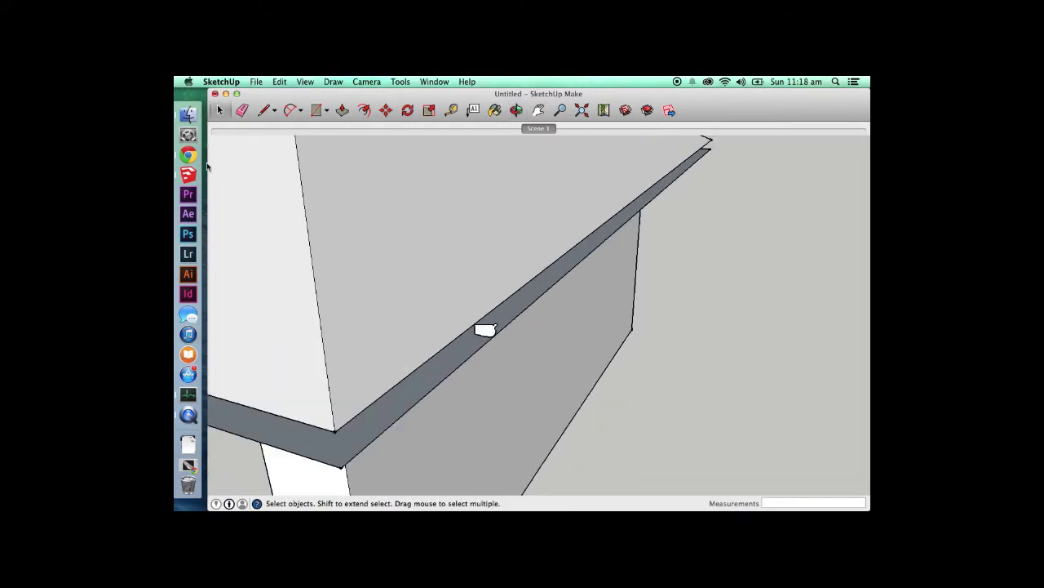
- Switch to Chrome, search the BlueScope steel site for "fascia" and open the Fielders Flat Fascia product page
{"action": "left_click", "coordinate": [194, 153]}
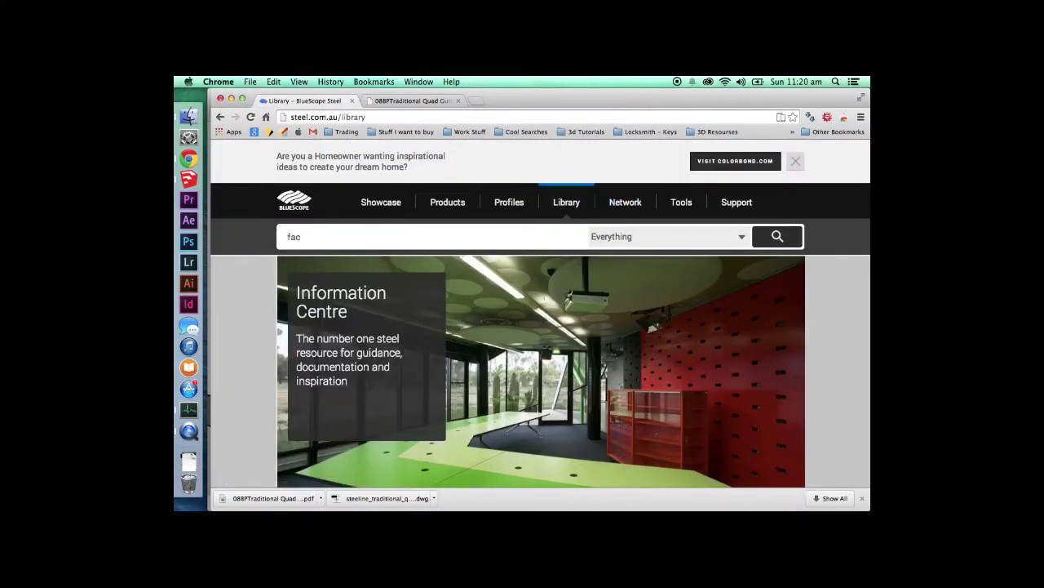
{"action": "key", "text": "Return"}
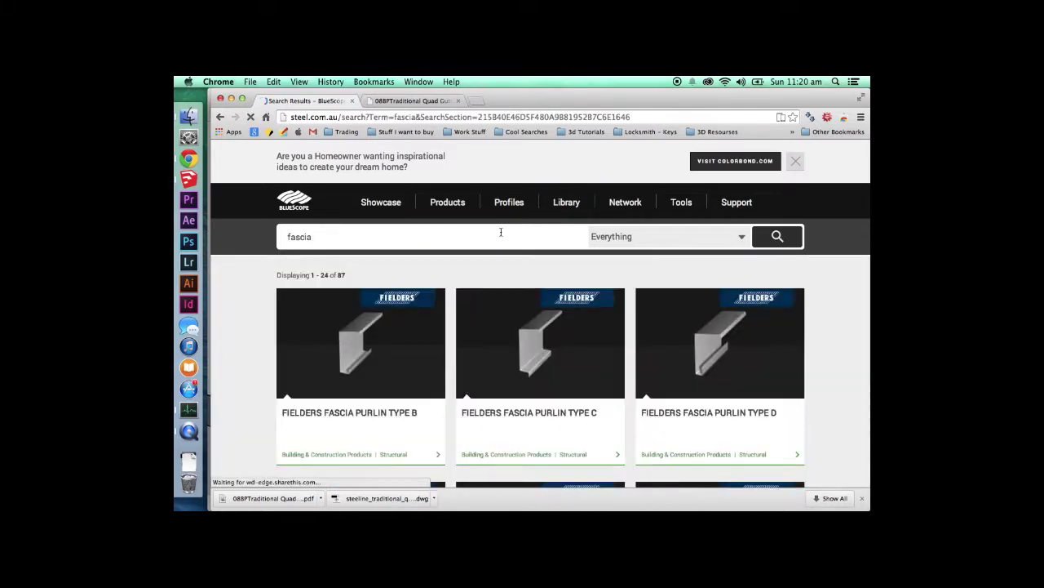
{"action": "scroll", "coordinate": [269, 292], "scroll_direction": "down", "scroll_amount": 10}
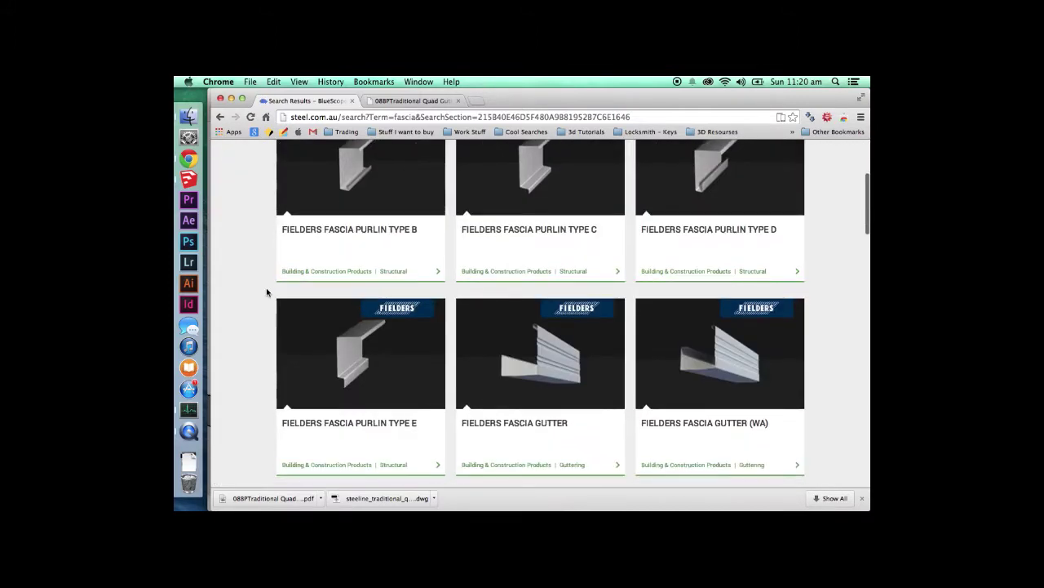
{"action": "scroll", "coordinate": [248, 320], "scroll_direction": "down", "scroll_amount": 9}
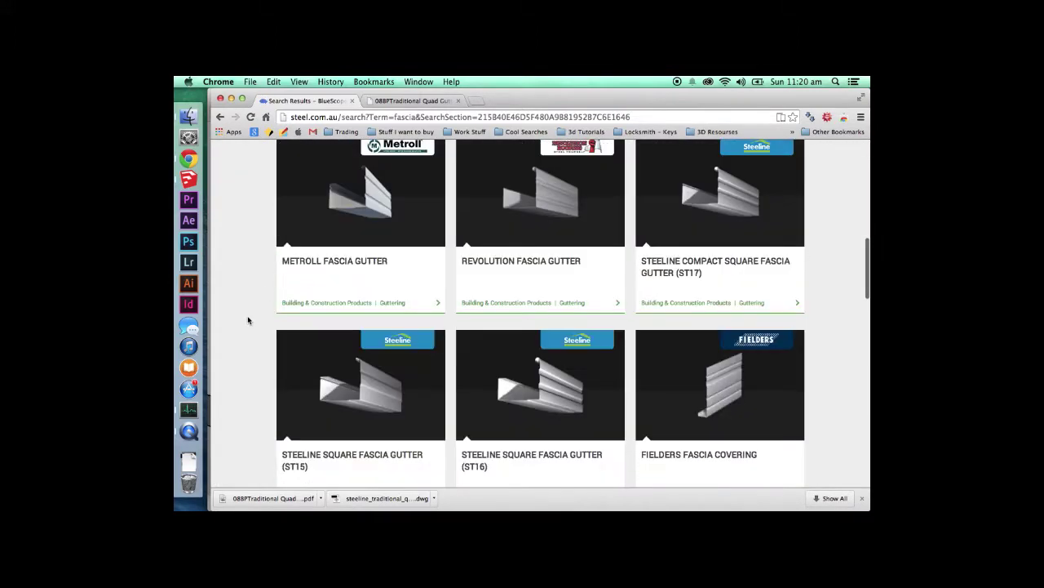
{"action": "scroll", "coordinate": [248, 320], "scroll_direction": "down", "scroll_amount": 1}
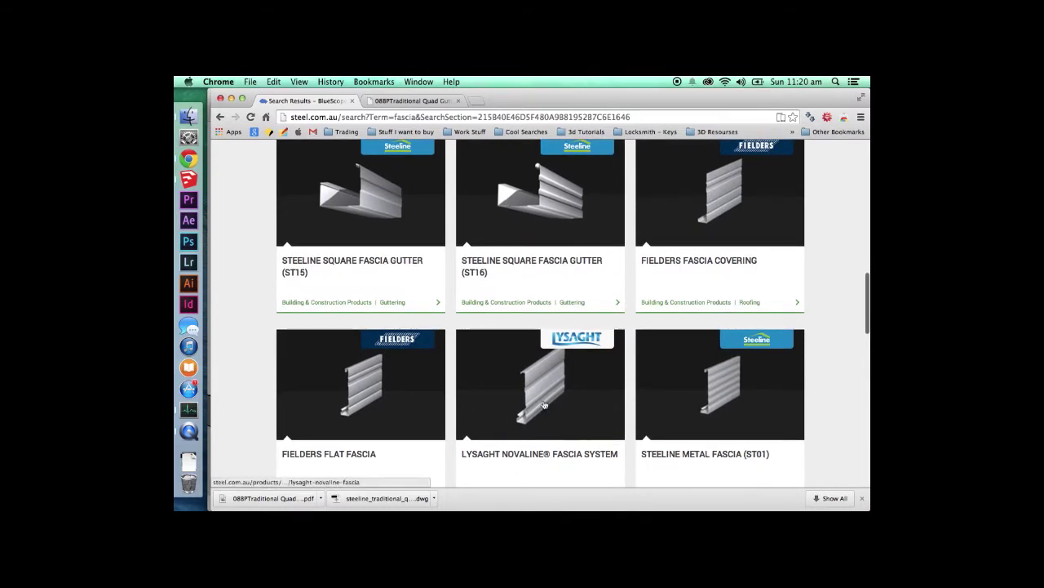
{"action": "scroll", "coordinate": [853, 347], "scroll_direction": "down", "scroll_amount": 5}
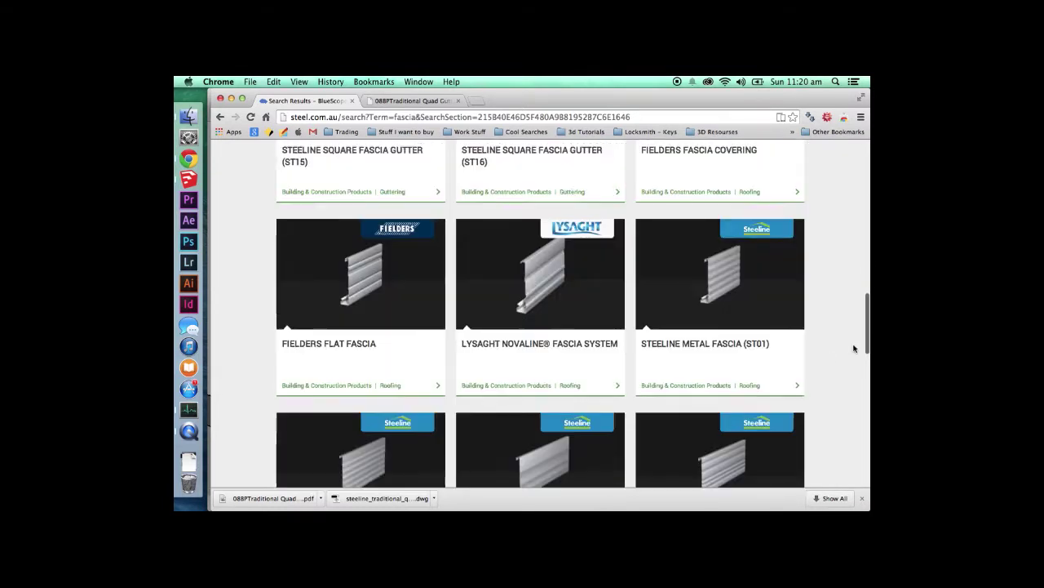
{"action": "scroll", "coordinate": [855, 348], "scroll_direction": "down", "scroll_amount": 4}
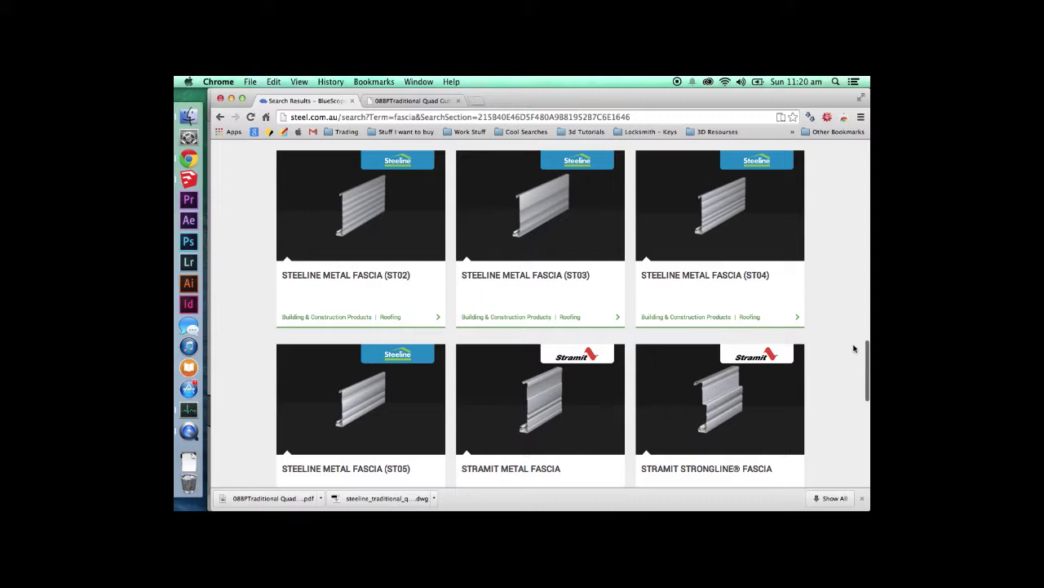
{"action": "scroll", "coordinate": [855, 348], "scroll_direction": "up", "scroll_amount": 10}
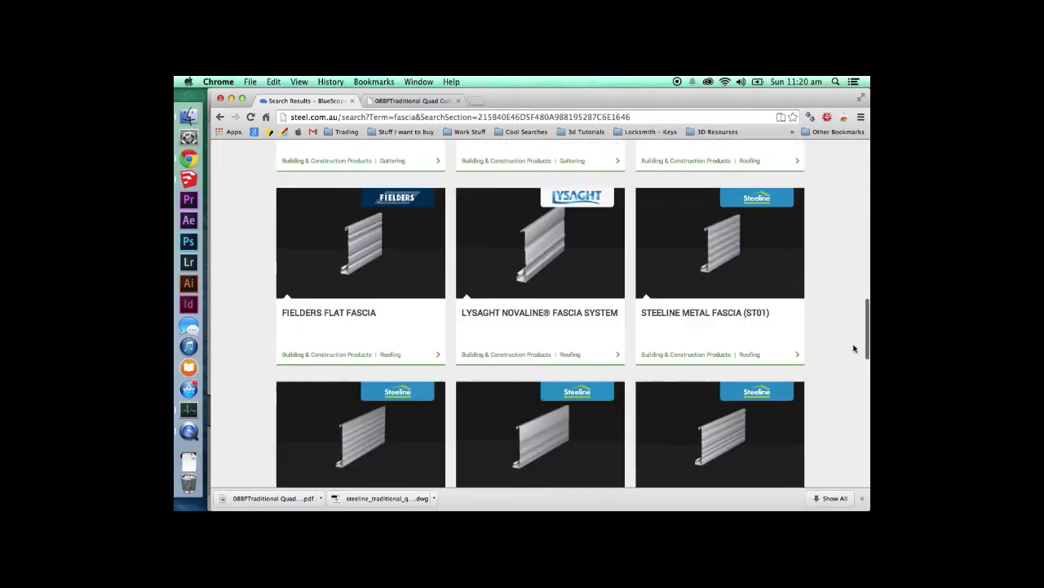
{"action": "scroll", "coordinate": [854, 348], "scroll_direction": "down", "scroll_amount": 1}
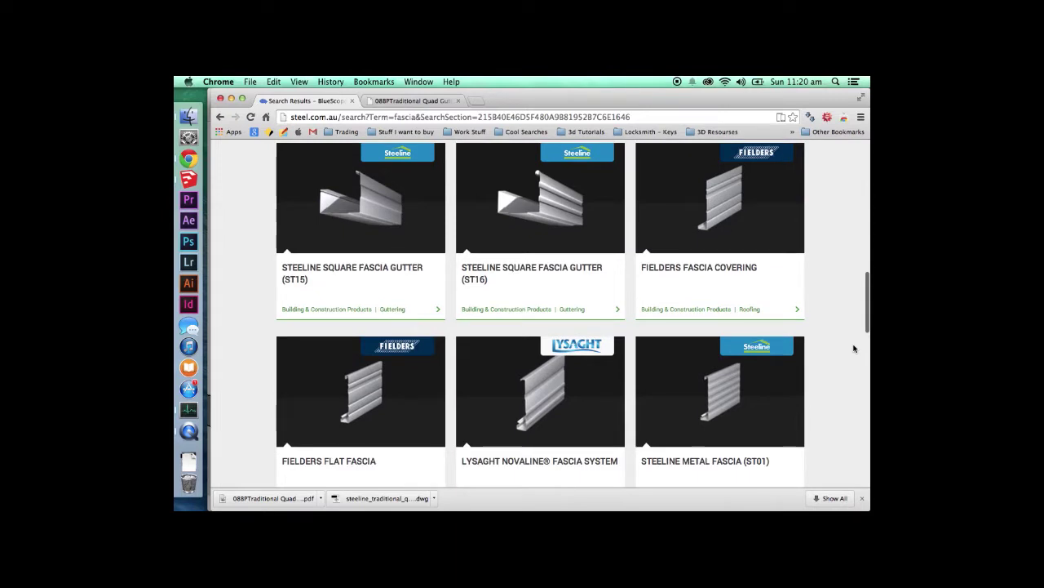
{"action": "left_click", "coordinate": [353, 388]}
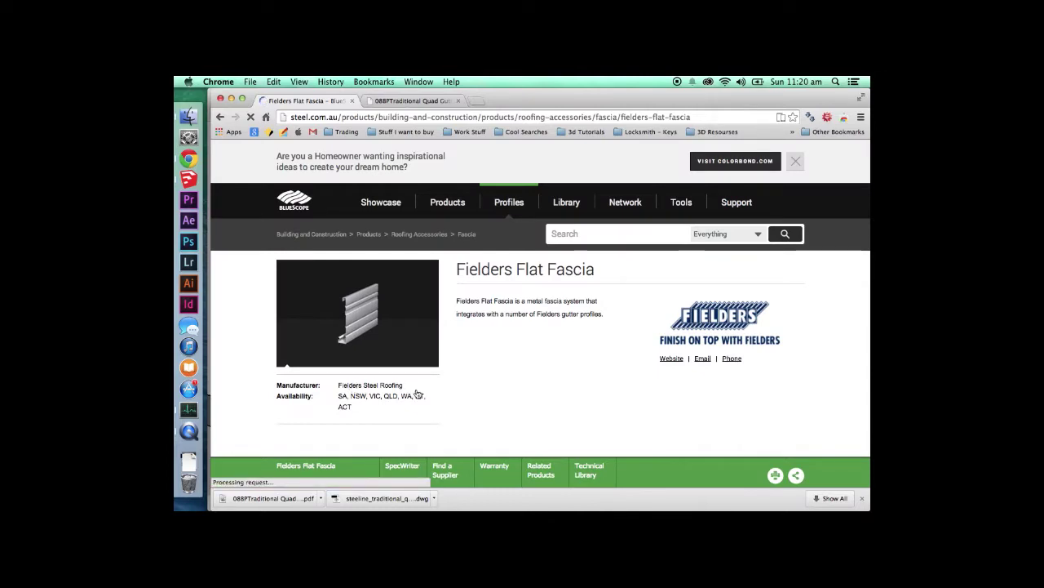
- Filter the product's Technical Library to CAD and download the Fielders Flat Fascia CAD file as DWG
{"action": "scroll", "coordinate": [416, 393], "scroll_direction": "down", "scroll_amount": 1}
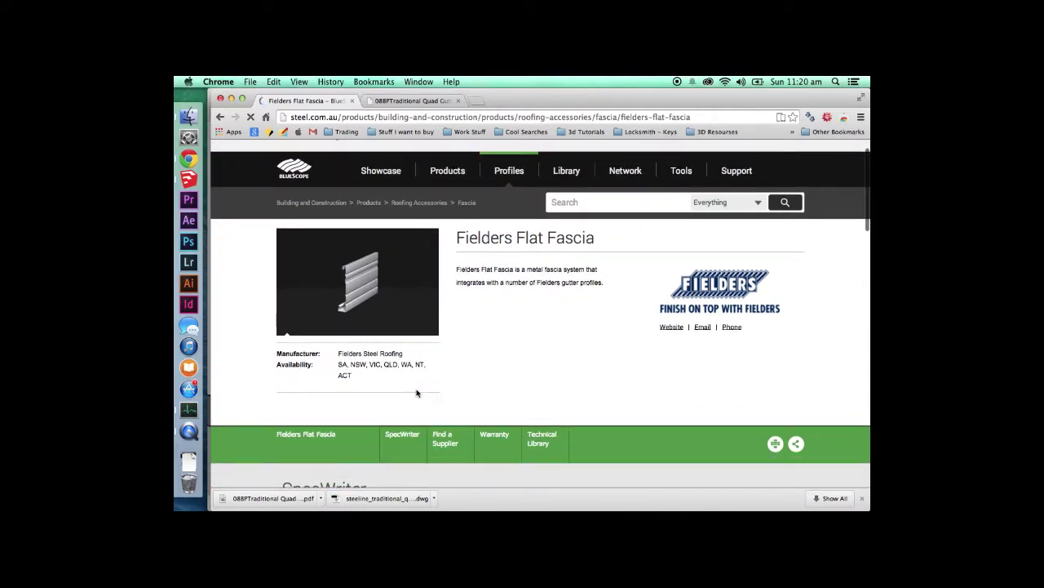
{"action": "scroll", "coordinate": [418, 400], "scroll_direction": "down", "scroll_amount": 5}
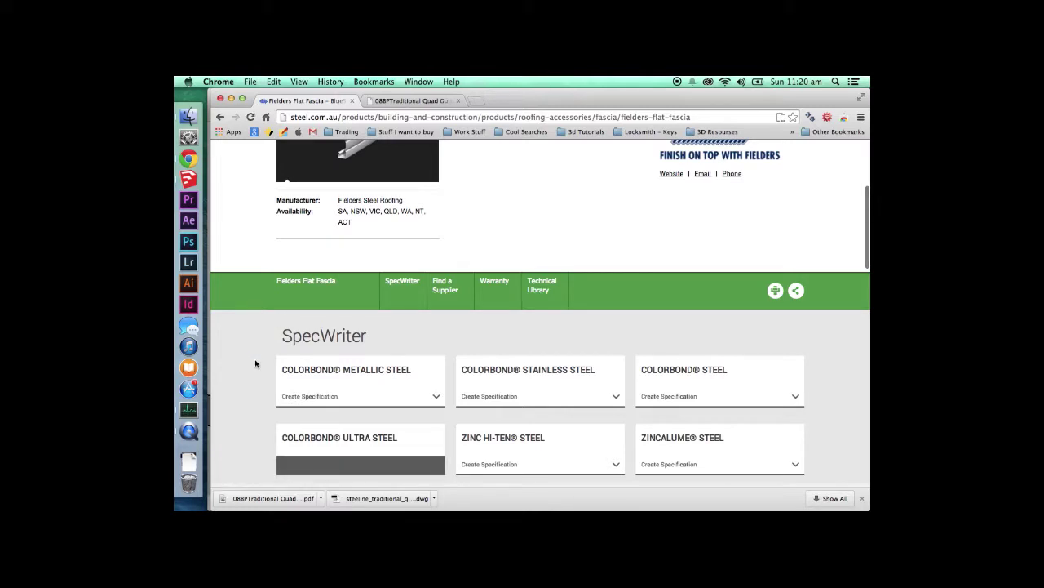
{"action": "scroll", "coordinate": [255, 364], "scroll_direction": "down", "scroll_amount": 4}
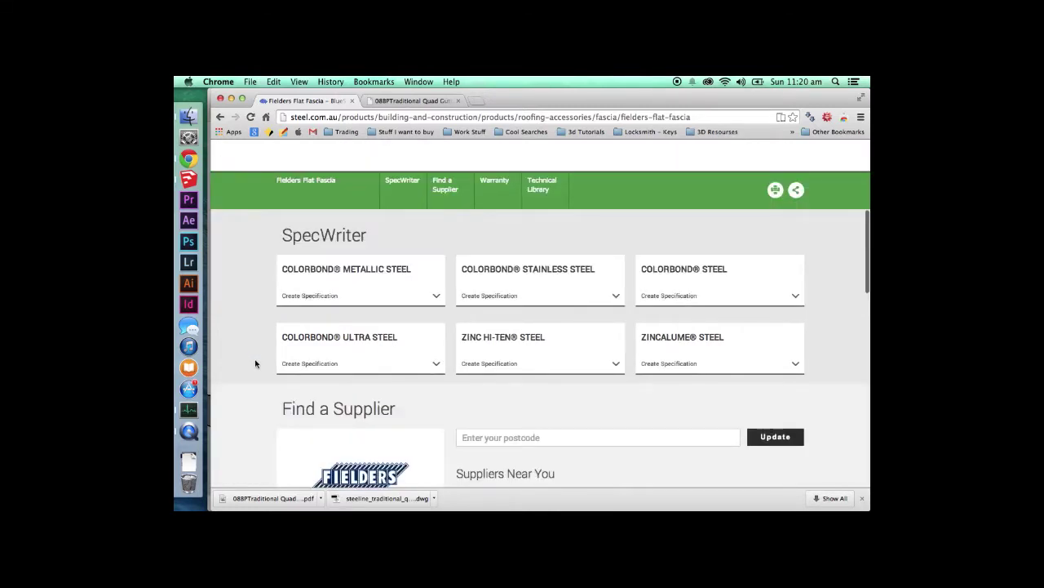
{"action": "scroll", "coordinate": [256, 365], "scroll_direction": "down", "scroll_amount": 5}
{"action": "scroll", "coordinate": [256, 363], "scroll_direction": "down", "scroll_amount": 10}
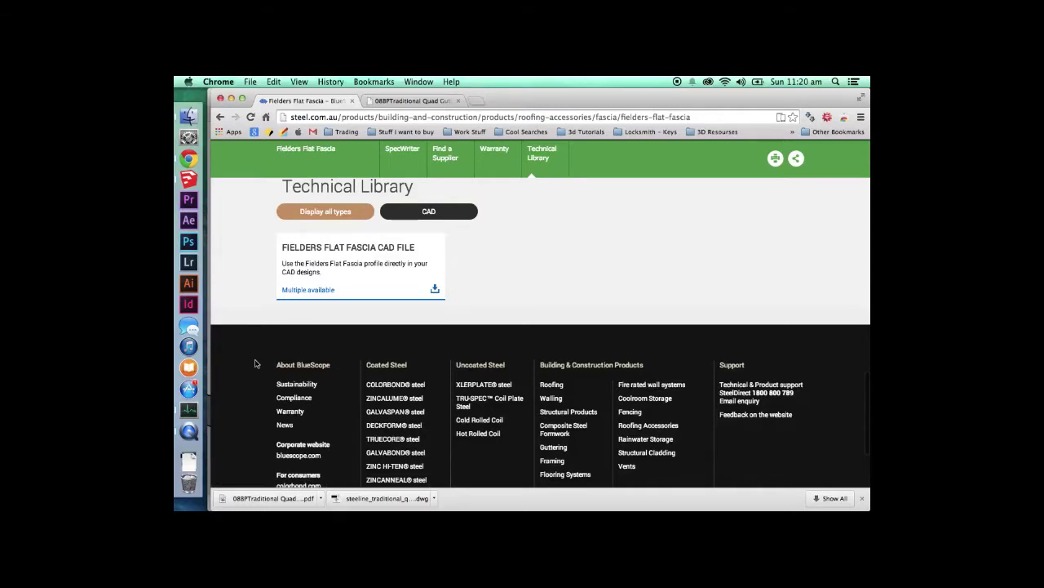
{"action": "left_click", "coordinate": [414, 255]}
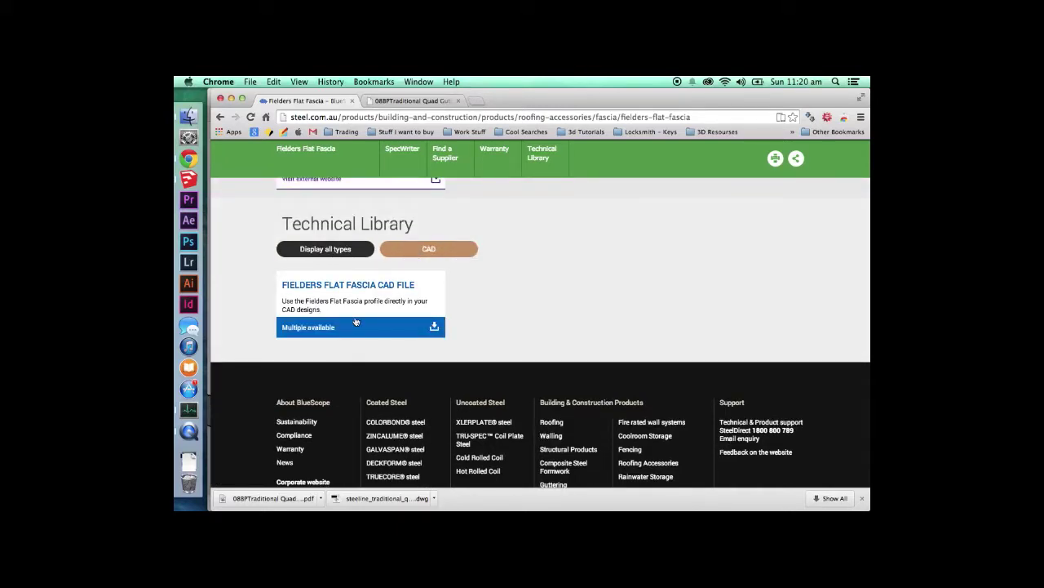
{"action": "left_click", "coordinate": [435, 328]}
{"action": "left_click", "coordinate": [291, 373]}
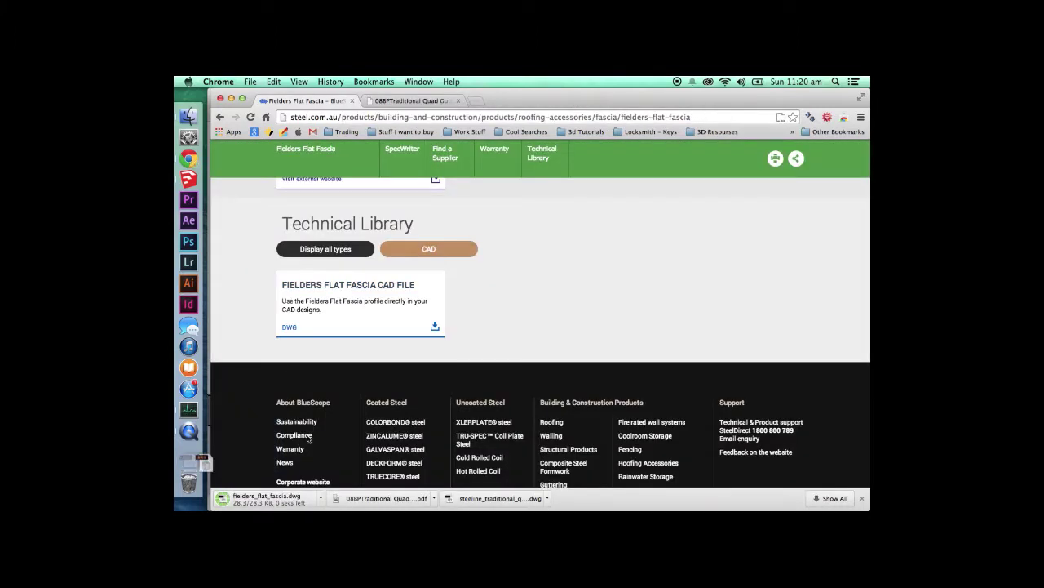
- Switch back to SketchUp and import fielders_flat_fascia.dwg from the Desktop as an AutoCAD file
{"action": "left_click", "coordinate": [188, 177]}
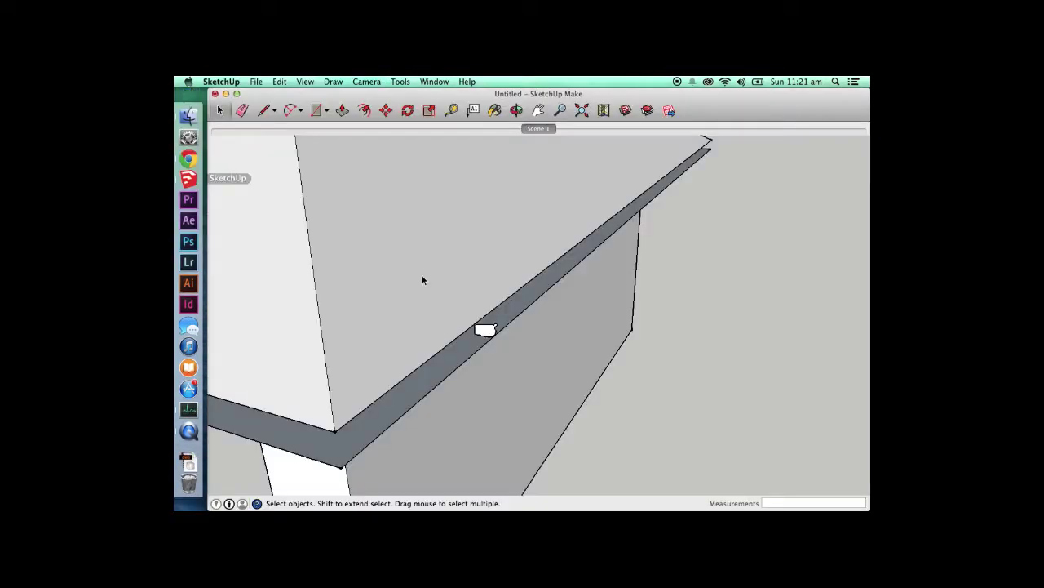
{"action": "left_click", "coordinate": [258, 82]}
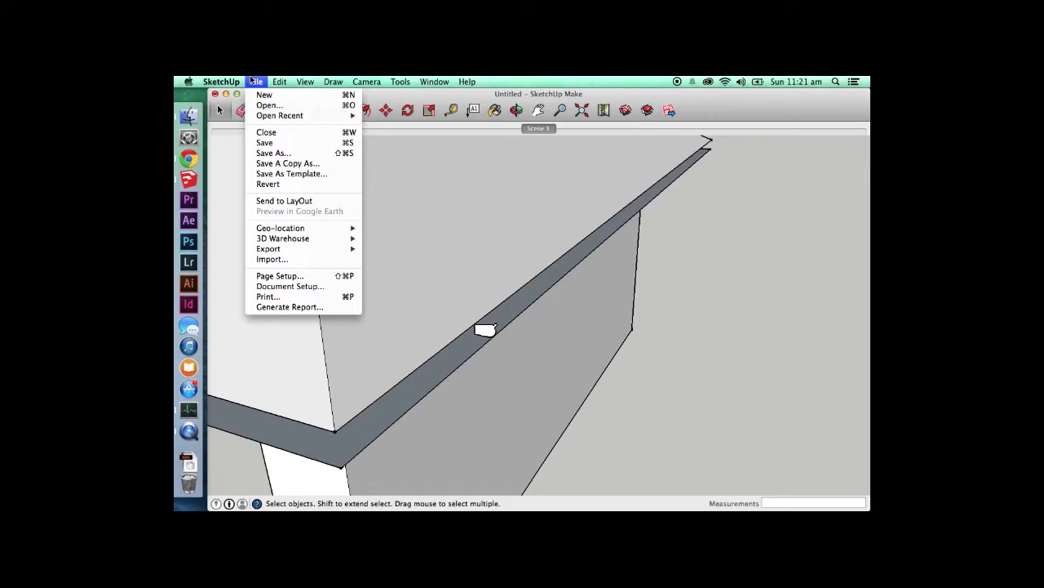
{"action": "left_click", "coordinate": [299, 260]}
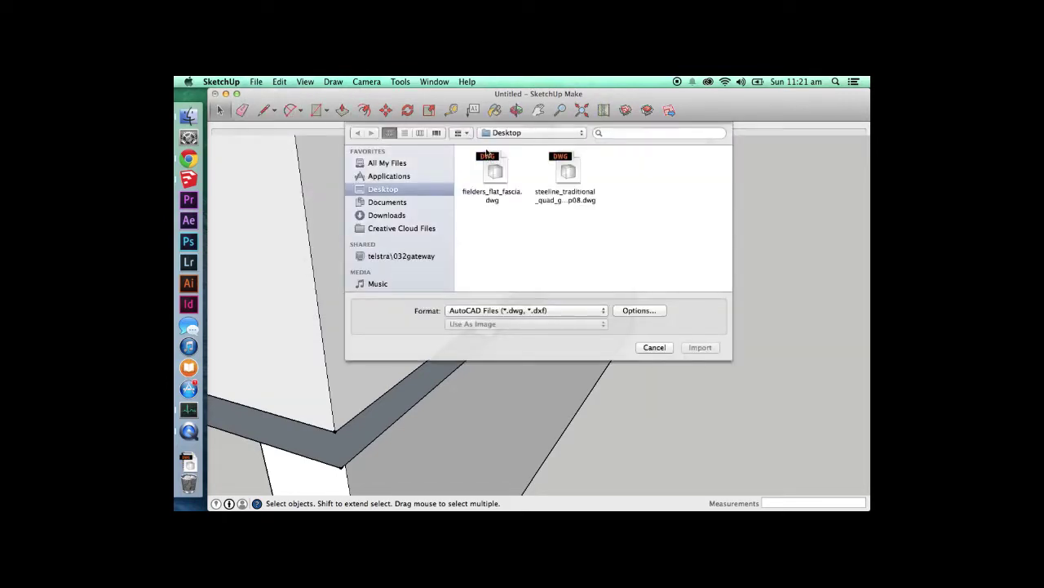
{"action": "left_click", "coordinate": [495, 169]}
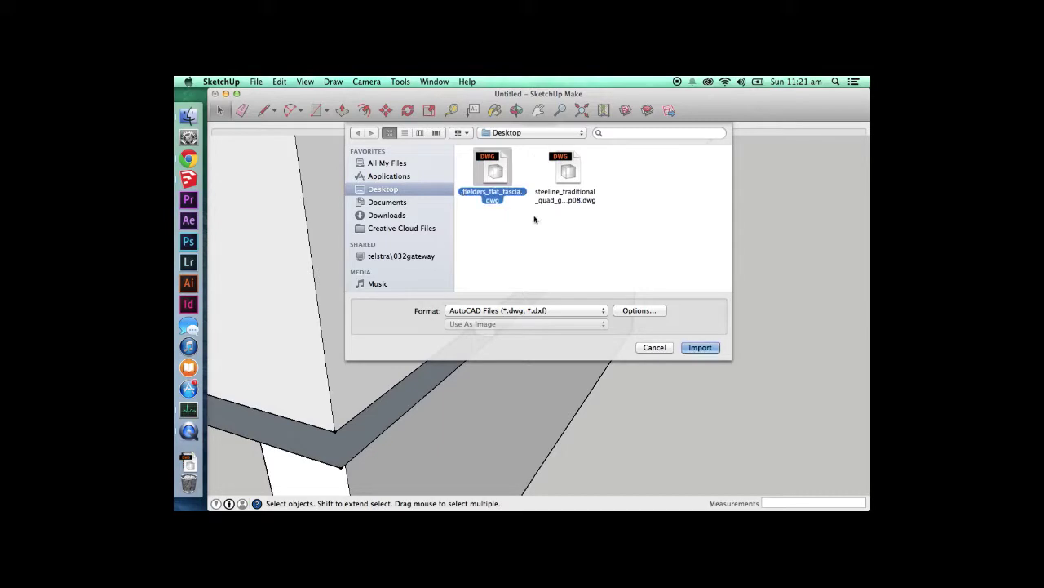
{"action": "left_click", "coordinate": [700, 347]}
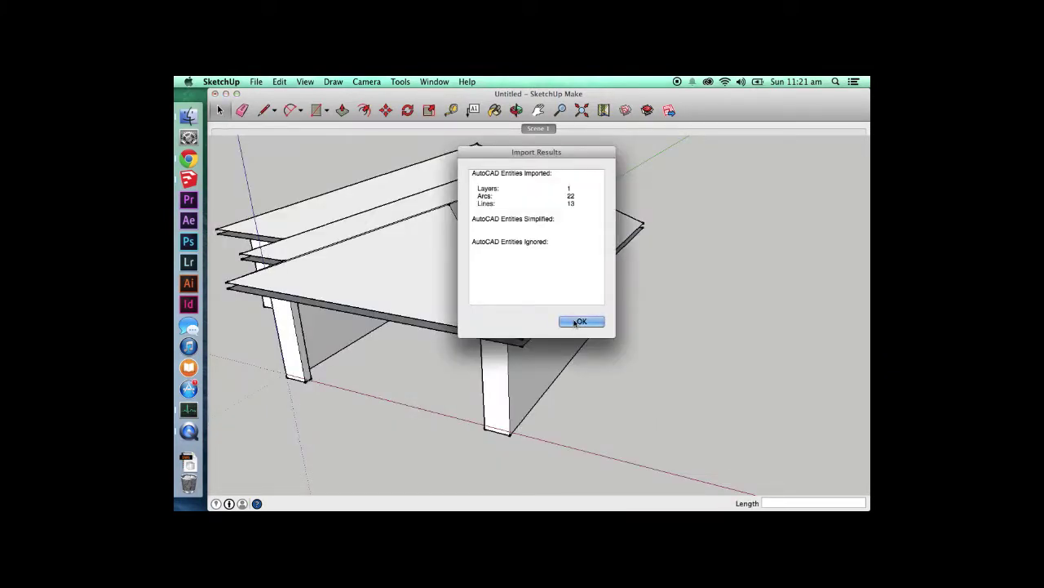
{"action": "left_click", "coordinate": [583, 319]}
- Move the imported fascia profile clear of the house onto open ground beside it
{"action": "key", "text": "m"}
{"action": "left_click", "coordinate": [723, 324]}
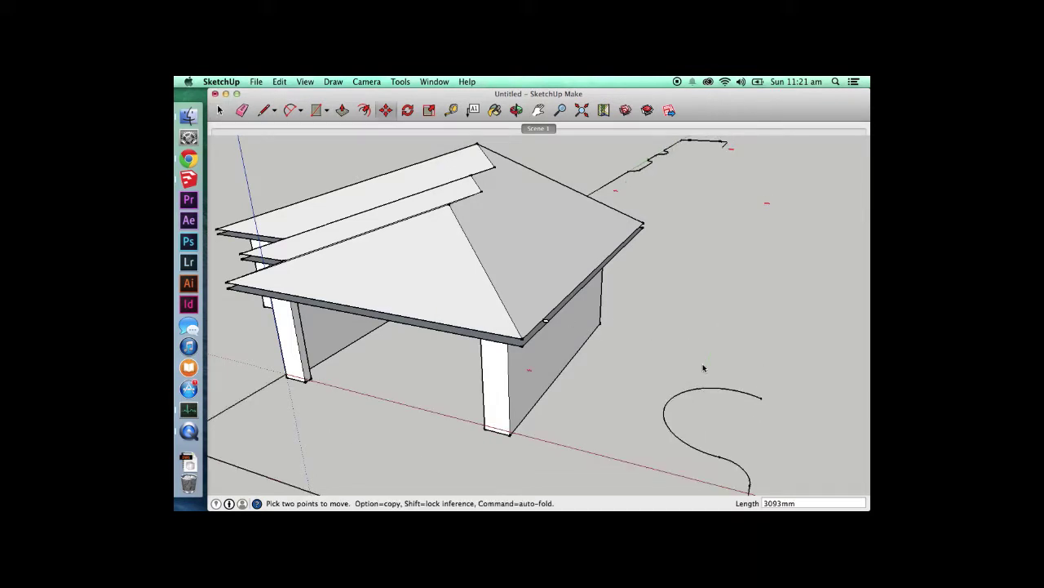
{"action": "scroll", "coordinate": [750, 349], "scroll_direction": "down", "scroll_amount": 5}
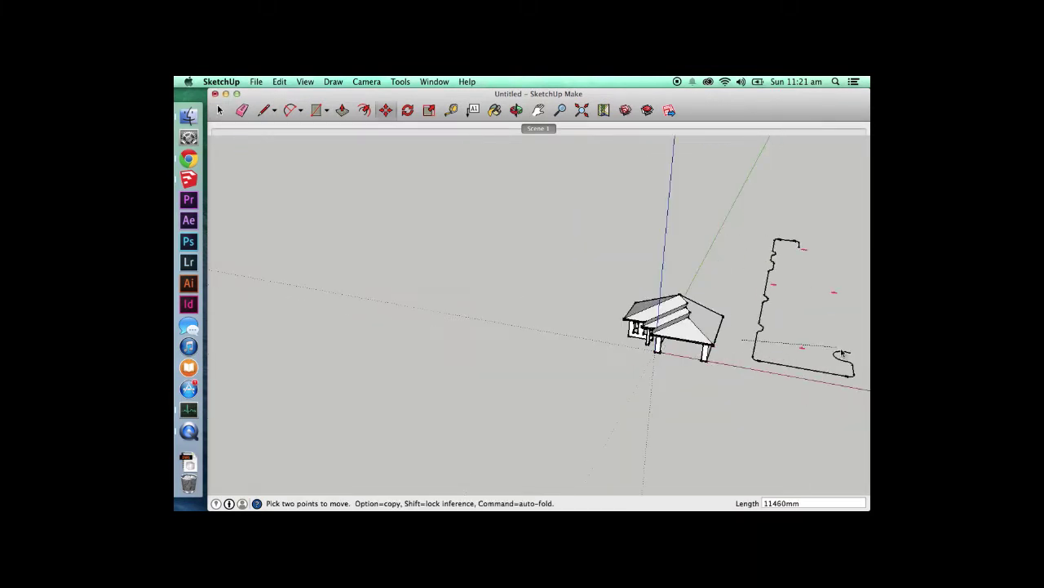
{"action": "left_click", "coordinate": [832, 354]}
{"action": "key", "text": "space"}
{"action": "scroll", "coordinate": [559, 297], "scroll_direction": "down", "scroll_amount": 3}
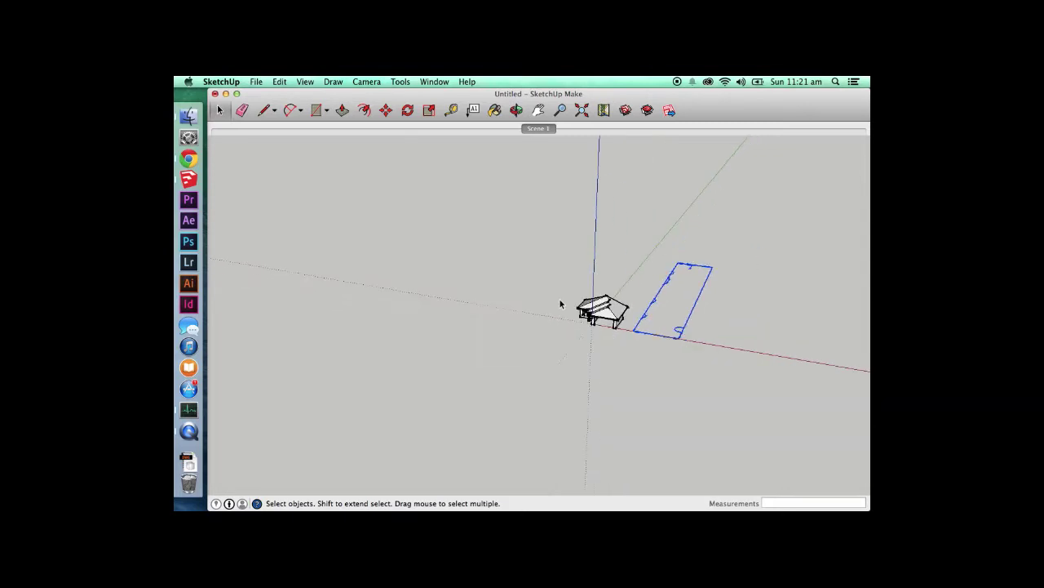
- Draw a long reference line along the red axis, running along the base of the fascia profile
{"action": "scroll", "coordinate": [687, 277], "scroll_direction": "up", "scroll_amount": 3}
{"action": "key", "text": "l"}
{"action": "left_click", "coordinate": [543, 357]}
{"action": "left_click", "coordinate": [757, 400]}
- Copy the reference line 150 mm along the green axis to mark the fascia profile's real height
{"action": "key", "text": "space"}
{"action": "left_click", "coordinate": [743, 398]}
{"action": "key", "text": "m"}
{"action": "left_click", "coordinate": [728, 416]}
{"action": "key", "text": "alt"}
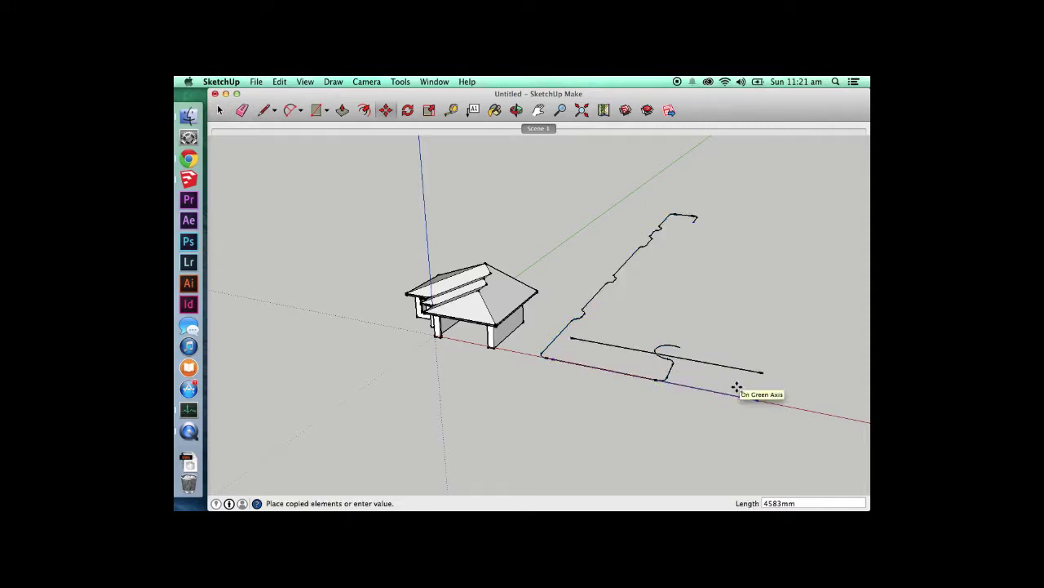
{"action": "type", "text": "150"}
{"action": "key", "text": "Return"}
{"action": "key", "text": "space"}
- Scale the oversized fascia profile down uniformly towards its corner on the base reference line
{"action": "double_click", "coordinate": [670, 321]}
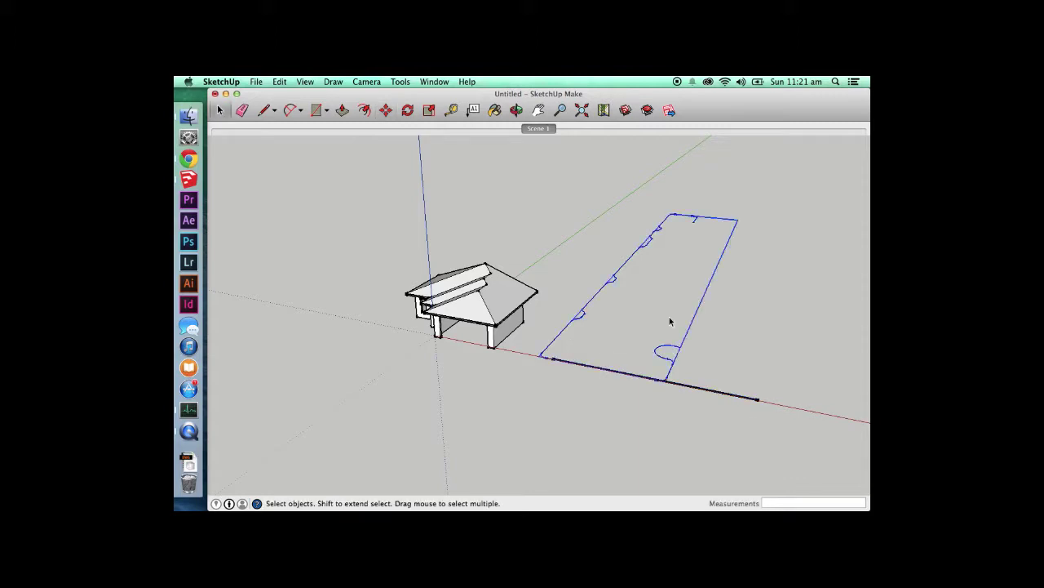
{"action": "scroll", "coordinate": [665, 283], "scroll_direction": "up", "scroll_amount": 3}
{"action": "key", "text": "s"}
{"action": "left_click_drag", "start_coordinate": [674, 171], "coordinate": [651, 499]}
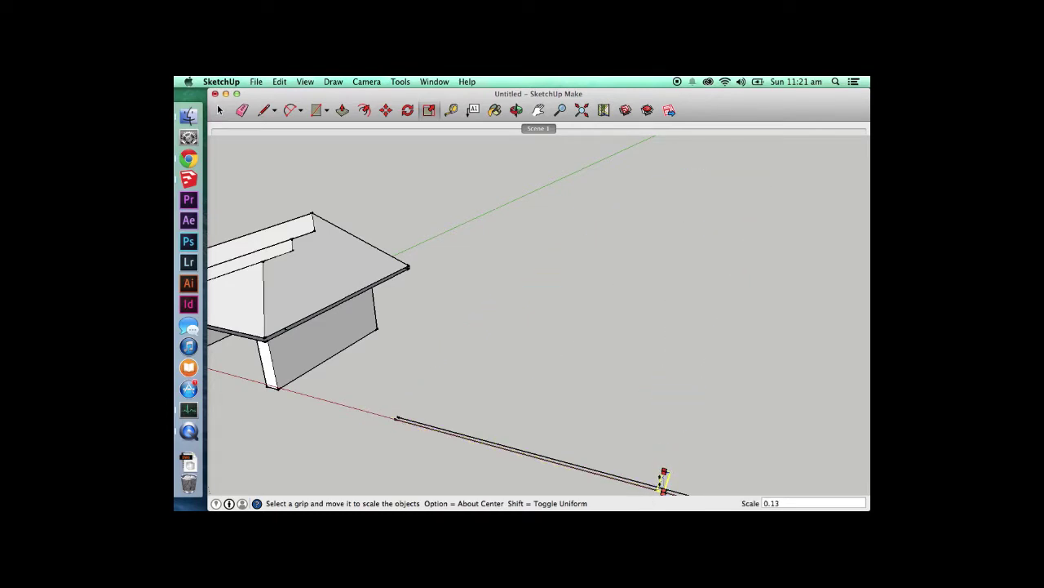
{"action": "scroll", "coordinate": [651, 475], "scroll_direction": "down", "scroll_amount": 3}
{"action": "scroll", "coordinate": [652, 469], "scroll_direction": "up", "scroll_amount": 8}
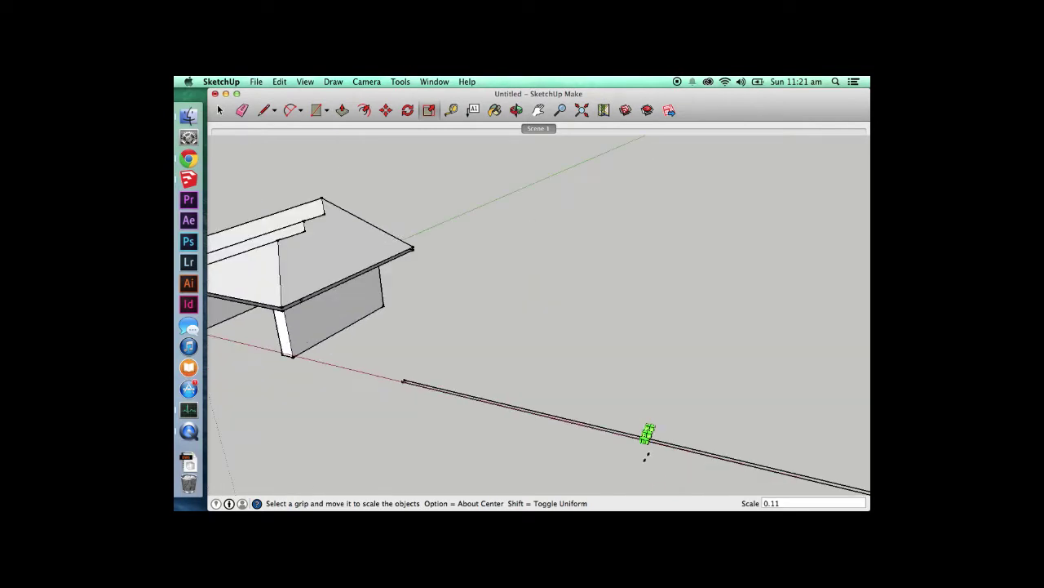
{"action": "mouse_move", "coordinate": [648, 405]}
{"action": "left_mouse_down"}
{"action": "mouse_move", "coordinate": [653, 378]}
{"action": "mouse_move", "coordinate": [653, 436]}
{"action": "mouse_move", "coordinate": [652, 386]}
{"action": "left_mouse_up"}
- Scale the fascia profile further down uniformly until its height fits exactly between the two reference lines
{"action": "key", "text": "space"}
{"action": "key", "text": "o"}
{"action": "left_click_drag", "start_coordinate": [644, 457], "coordinate": [579, 378]}
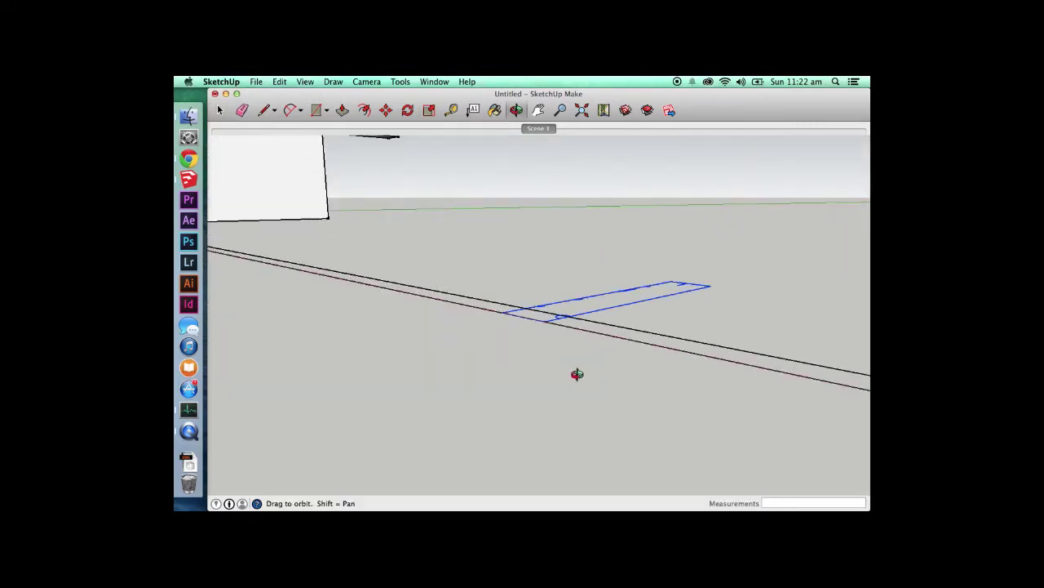
{"action": "left_click_drag", "start_coordinate": [596, 294], "coordinate": [596, 385]}
{"action": "key", "text": "s"}
{"action": "left_click_drag", "start_coordinate": [672, 233], "coordinate": [572, 361]}
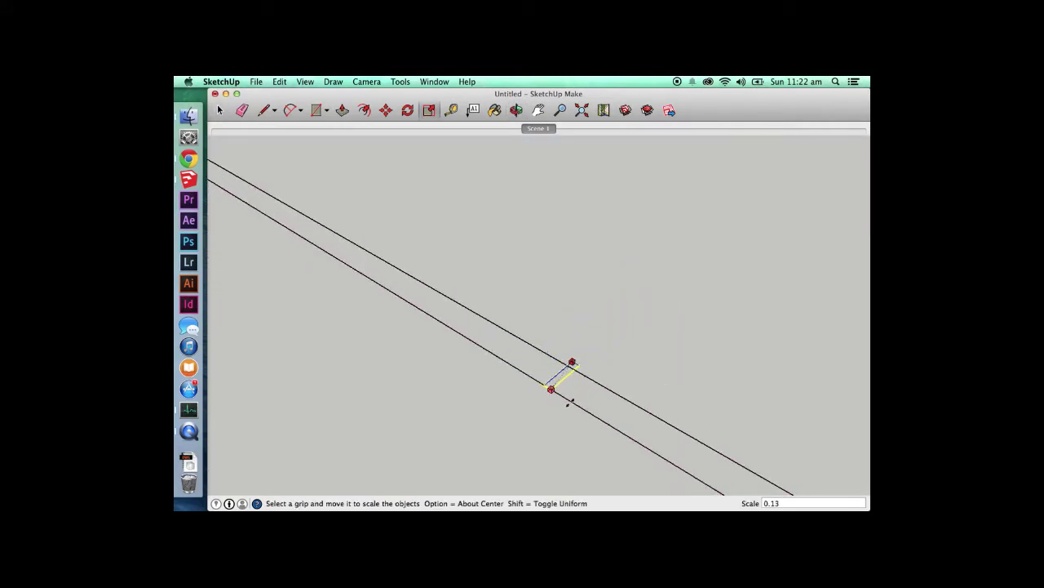
{"action": "left_click_drag", "start_coordinate": [566, 407], "coordinate": [569, 394]}
{"action": "scroll", "coordinate": [574, 372], "scroll_direction": "up", "scroll_amount": 3}
{"action": "scroll", "coordinate": [574, 372], "scroll_direction": "up", "scroll_amount": 5}
{"action": "left_click_drag", "start_coordinate": [559, 355], "coordinate": [559, 354]}
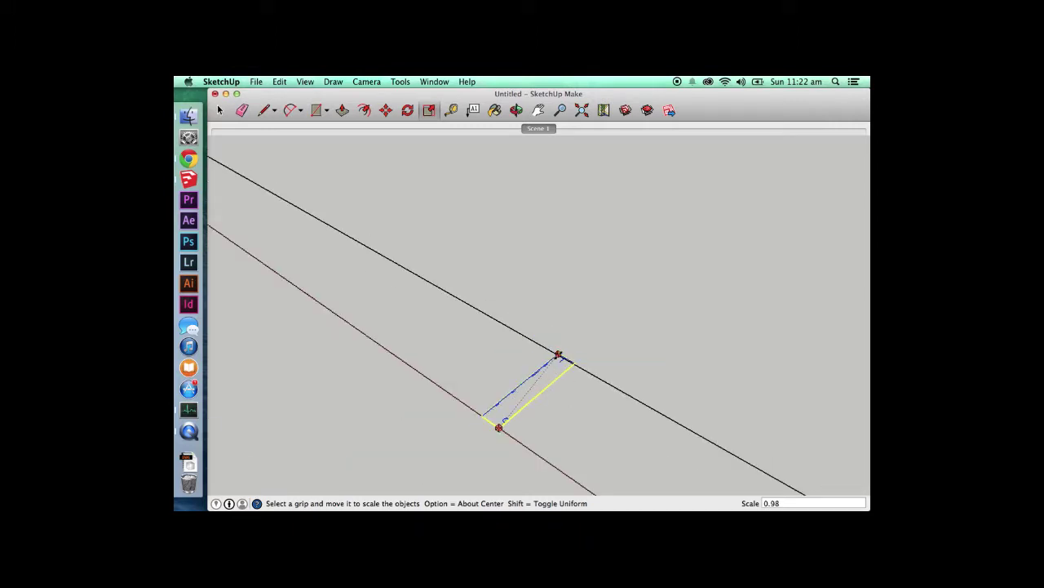
- Delete both reference lines and keep only the scaled fascia profile
{"action": "key", "text": "space"}
{"action": "left_click_drag", "start_coordinate": [532, 317], "coordinate": [389, 353]}
{"action": "key", "text": "Delete"}
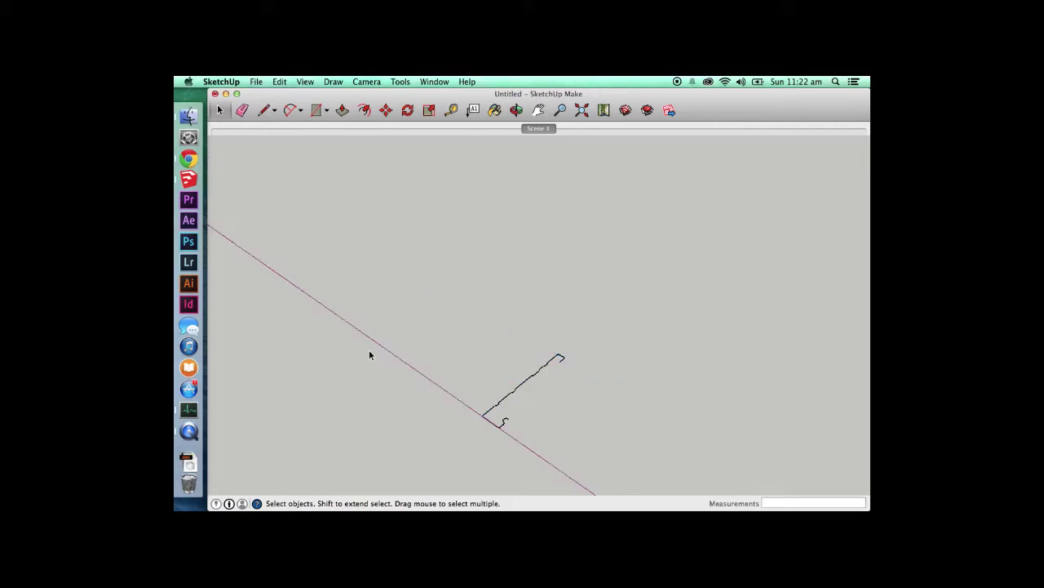
- Inside the fascia profile, draw a line joining its two open ends to form a face, then close and select the profile
{"action": "double_click", "coordinate": [514, 396]}
{"action": "key", "text": "l"}
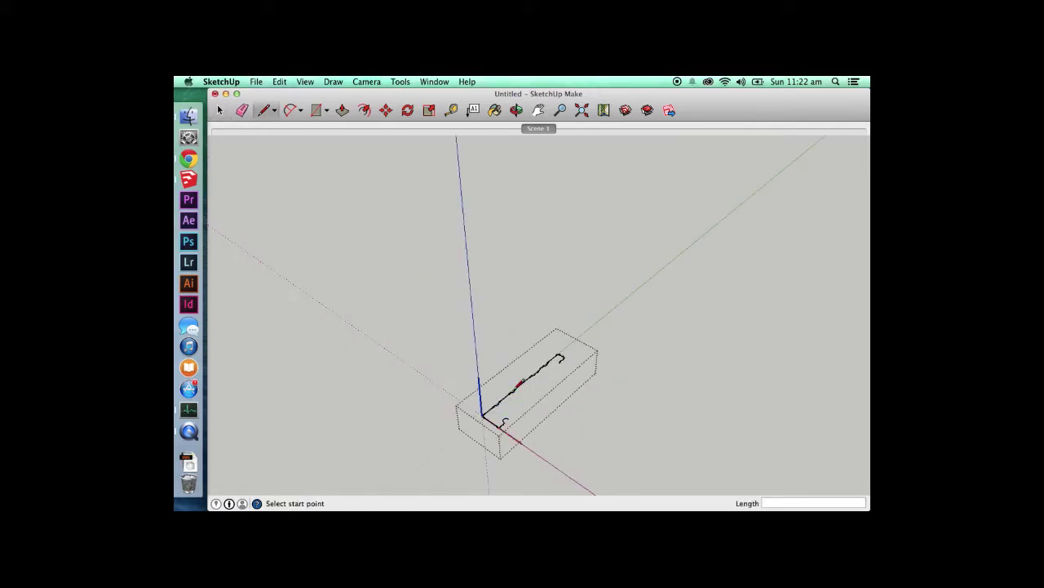
{"action": "left_click", "coordinate": [505, 421]}
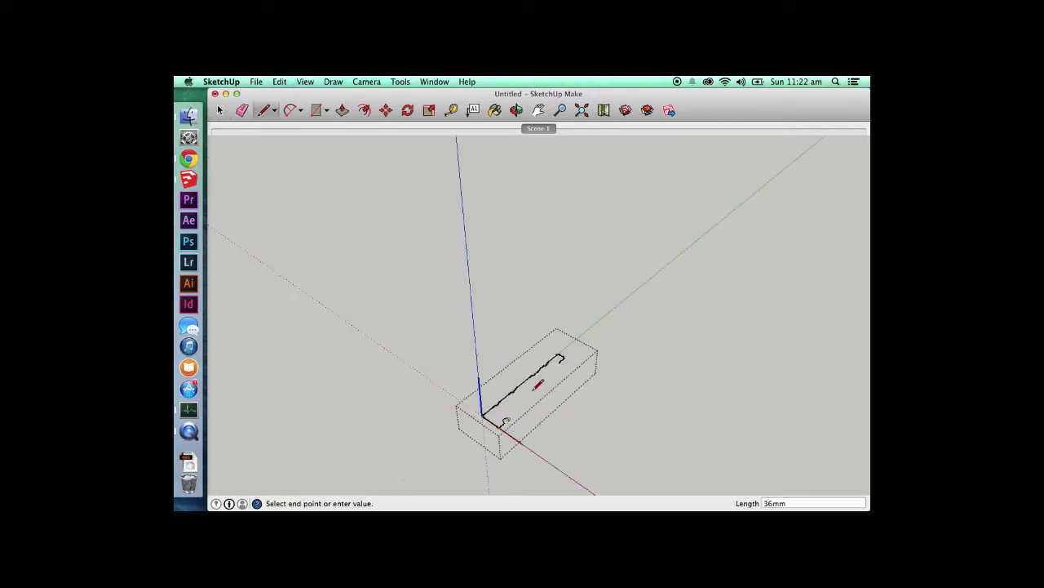
{"action": "left_click", "coordinate": [561, 358]}
{"action": "key", "text": "space"}
{"action": "left_click", "coordinate": [588, 340]}
{"action": "left_click", "coordinate": [533, 387]}
- Rotate the flat-lying fascia profile so that it stands upright
{"action": "key", "text": "m"}
{"action": "key", "text": "space"}
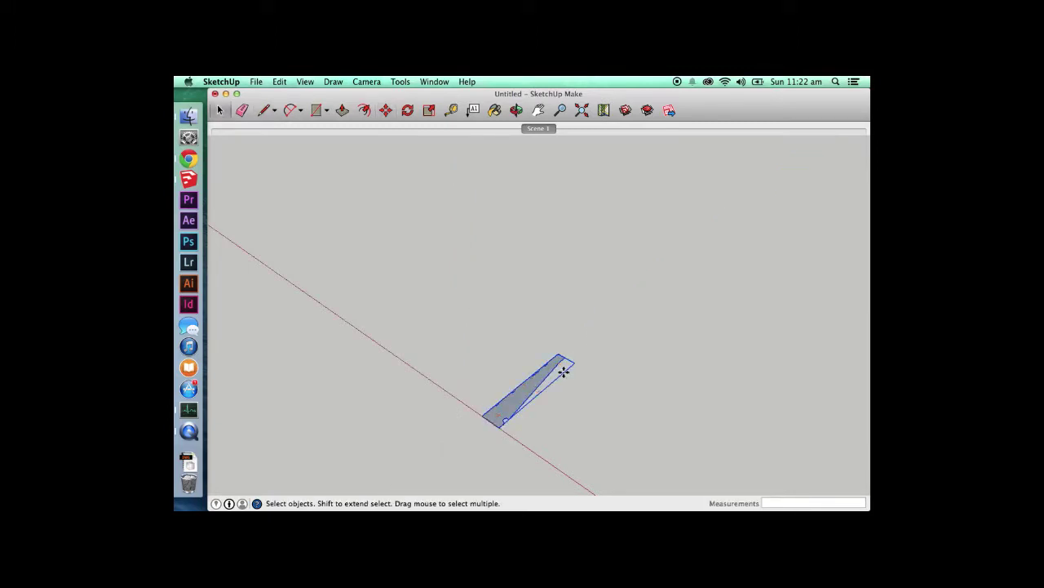
{"action": "key", "text": "o"}
{"action": "left_click_drag", "start_coordinate": [564, 369], "coordinate": [519, 323]}
{"action": "left_click_drag", "start_coordinate": [531, 413], "coordinate": [527, 390]}
{"action": "key", "text": "space"}
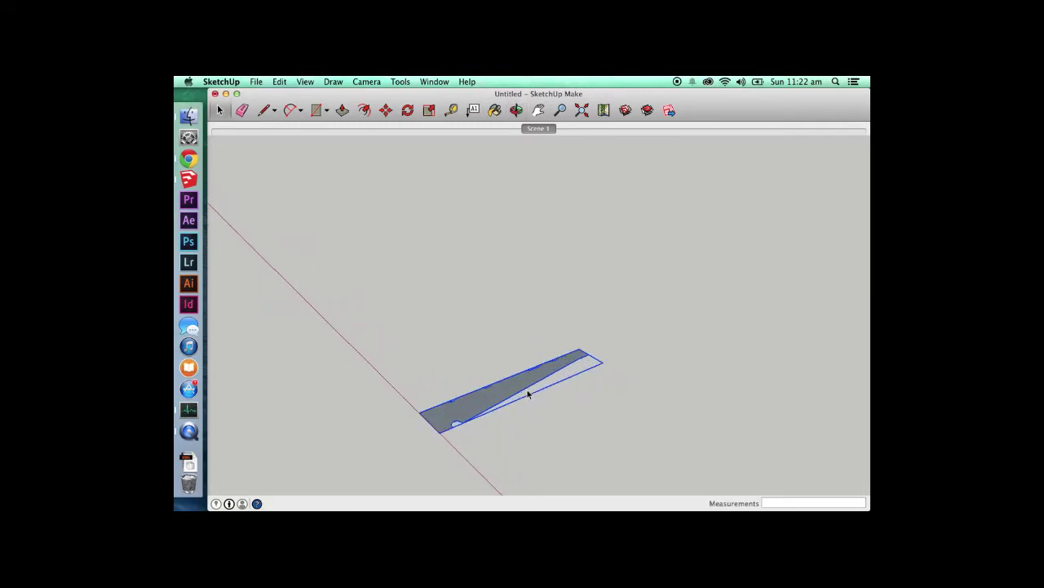
{"action": "key", "text": "m"}
{"action": "key", "text": "q"}
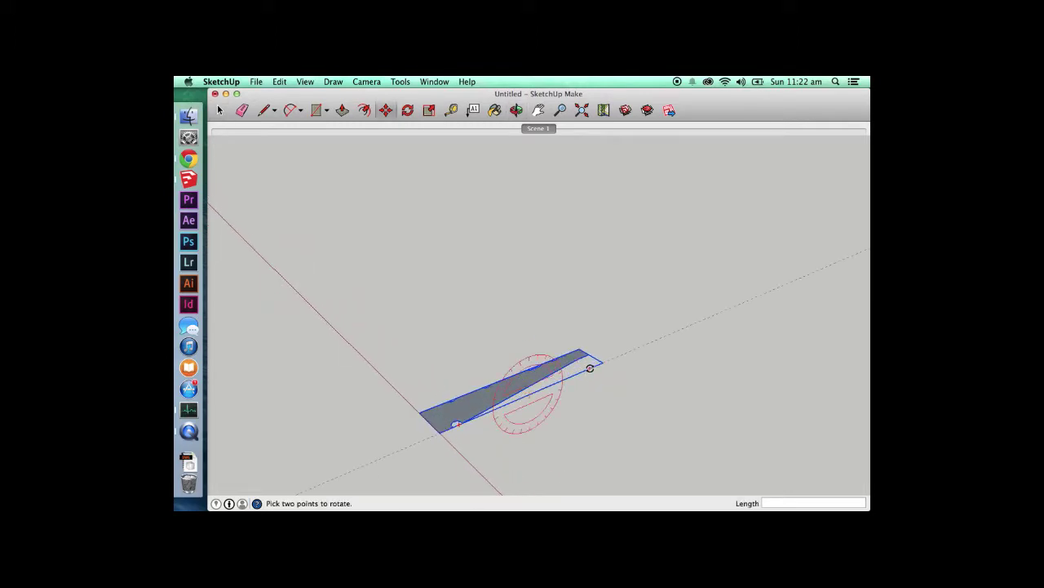
{"action": "left_click", "coordinate": [590, 368]}
{"action": "left_click", "coordinate": [526, 318]}
- Rotate the upright fascia profile 180 degrees about its vertical axis
{"action": "key", "text": "m"}
{"action": "key", "text": "q"}
{"action": "left_click", "coordinate": [527, 301]}
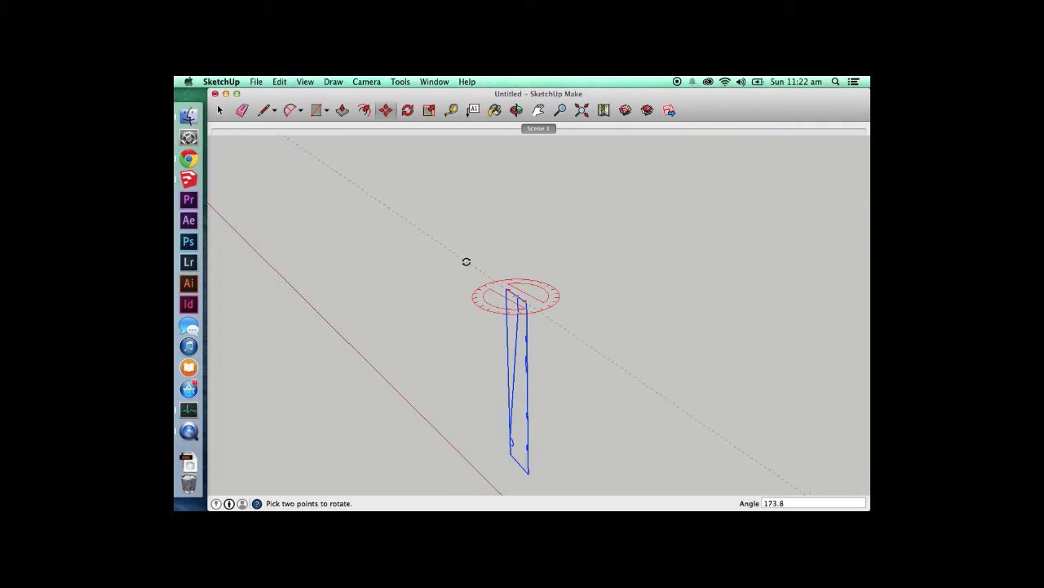
{"action": "left_click", "coordinate": [462, 266]}
- Move the fascia profile by its upper end to the top edge of the house's fascia at the gutter, and select both profiles
{"action": "key", "text": "m"}
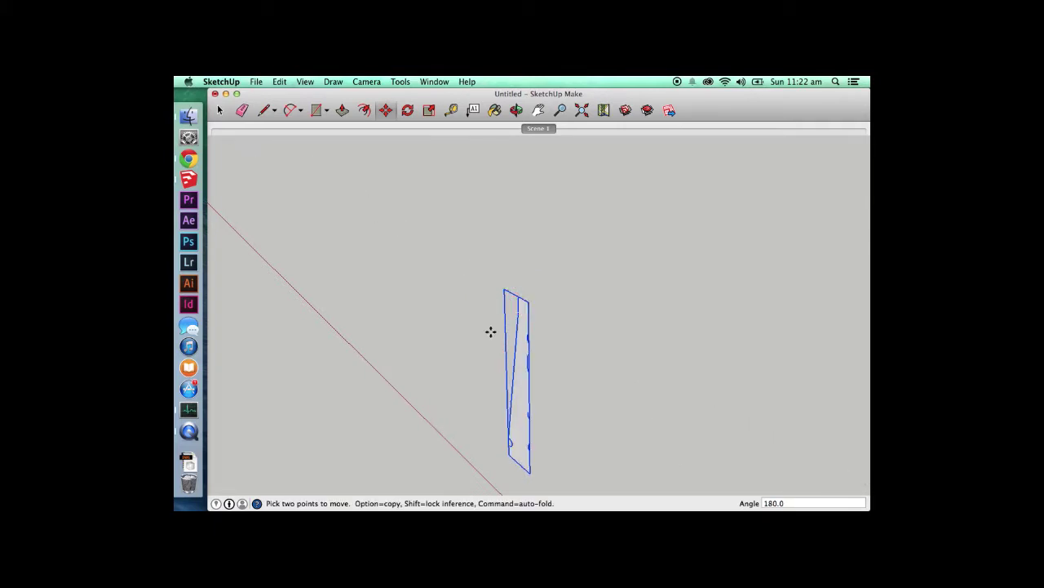
{"action": "scroll", "coordinate": [518, 299], "scroll_direction": "down", "scroll_amount": 10}
{"action": "left_click", "coordinate": [518, 299]}
{"action": "scroll", "coordinate": [527, 414], "scroll_direction": "down", "scroll_amount": 5}
{"action": "scroll", "coordinate": [366, 199], "scroll_direction": "up", "scroll_amount": 10}
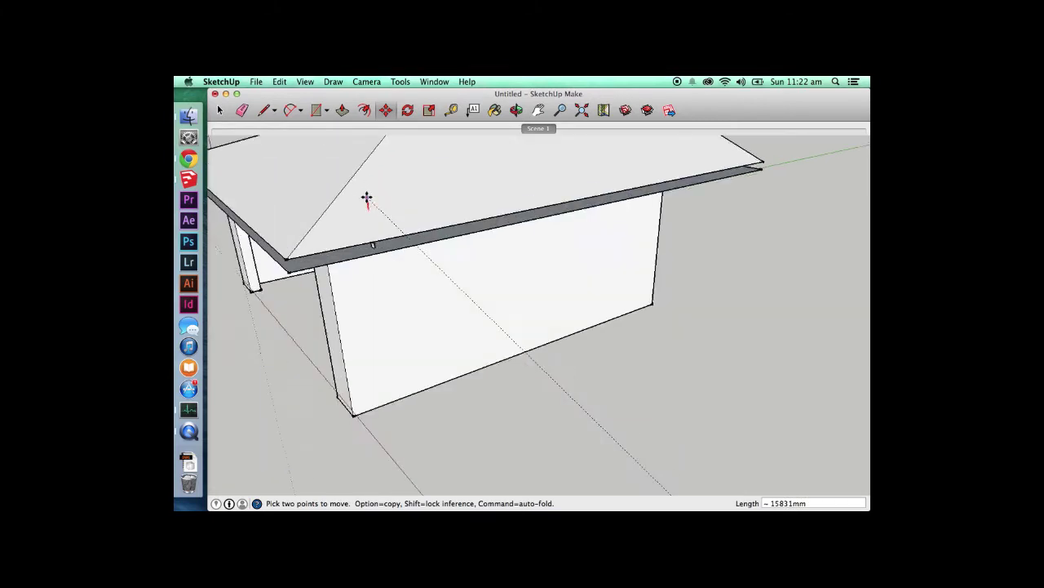
{"action": "scroll", "coordinate": [367, 272], "scroll_direction": "up", "scroll_amount": 2}
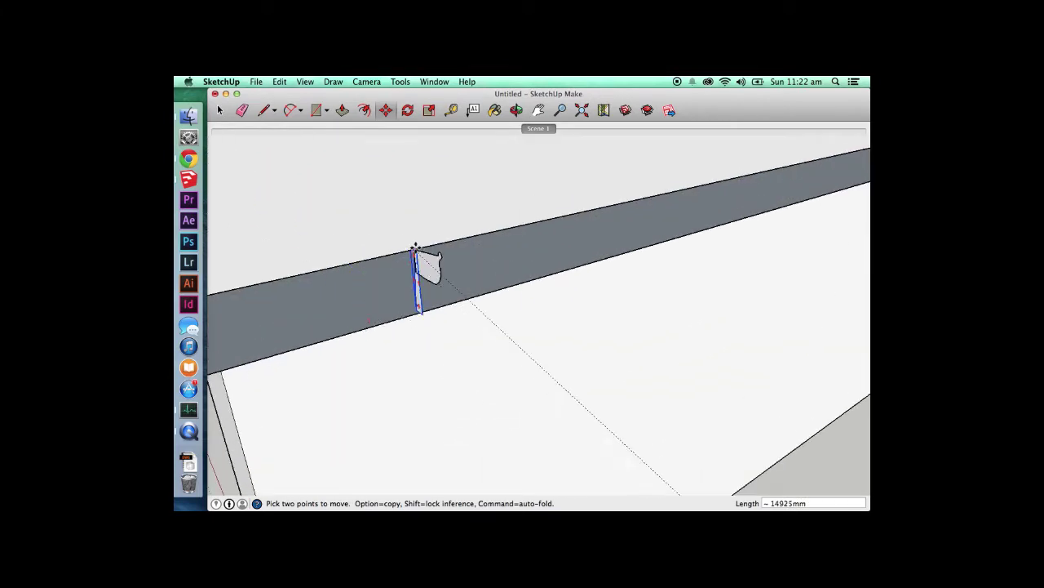
{"action": "scroll", "coordinate": [407, 270], "scroll_direction": "up", "scroll_amount": 4}
{"action": "middle_click_drag", "start_coordinate": [407, 271], "coordinate": [506, 267]}
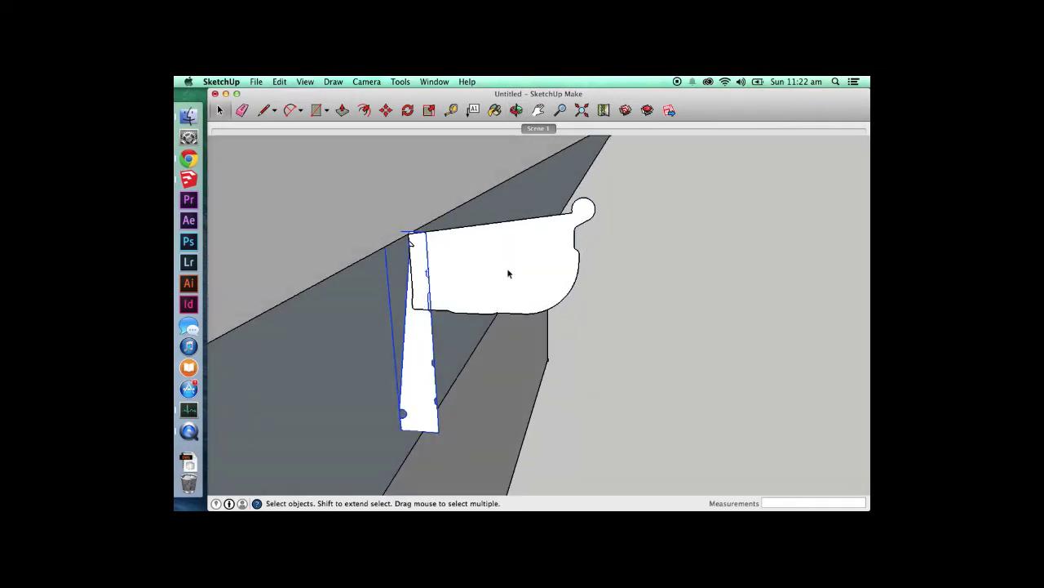
{"action": "left_click", "coordinate": [417, 373], "text": "shift"}
- Try to move the gutter and fascia profiles together by the fascia profile's lower back corner
{"action": "key", "text": "m"}
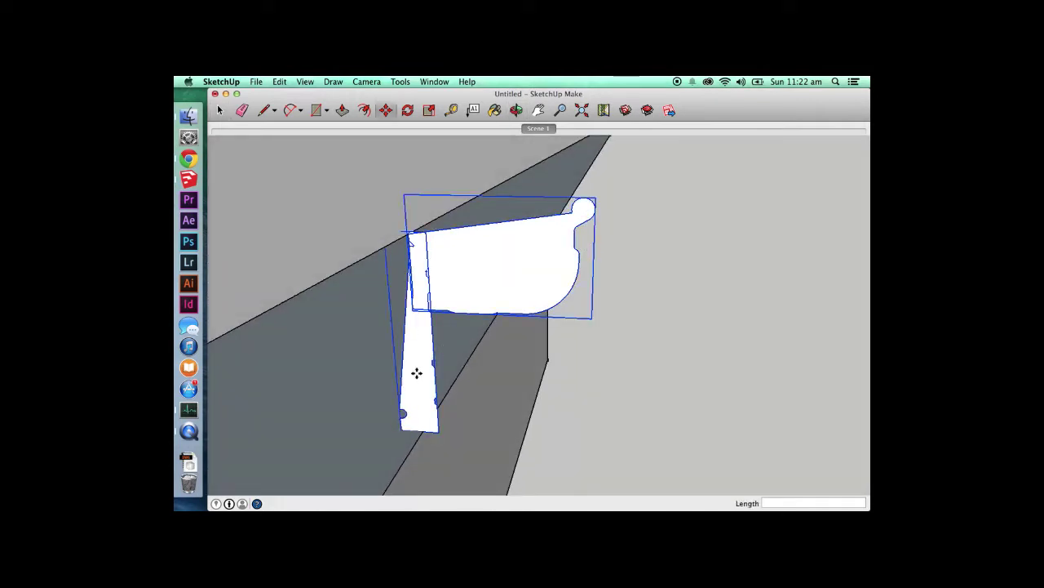
{"action": "left_click", "coordinate": [401, 431]}
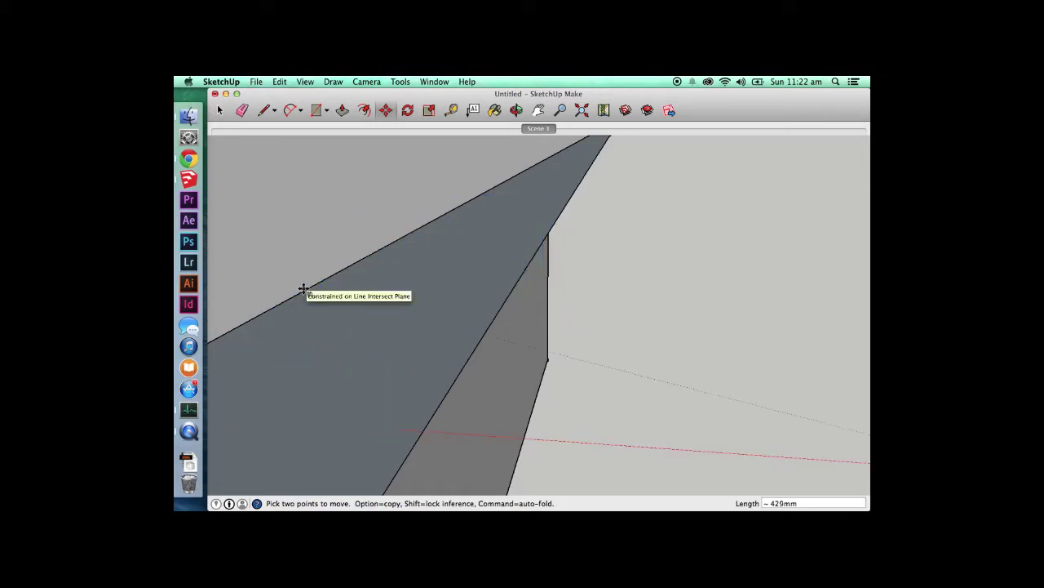
{"action": "key", "text": "space"}
{"action": "key", "text": "m"}
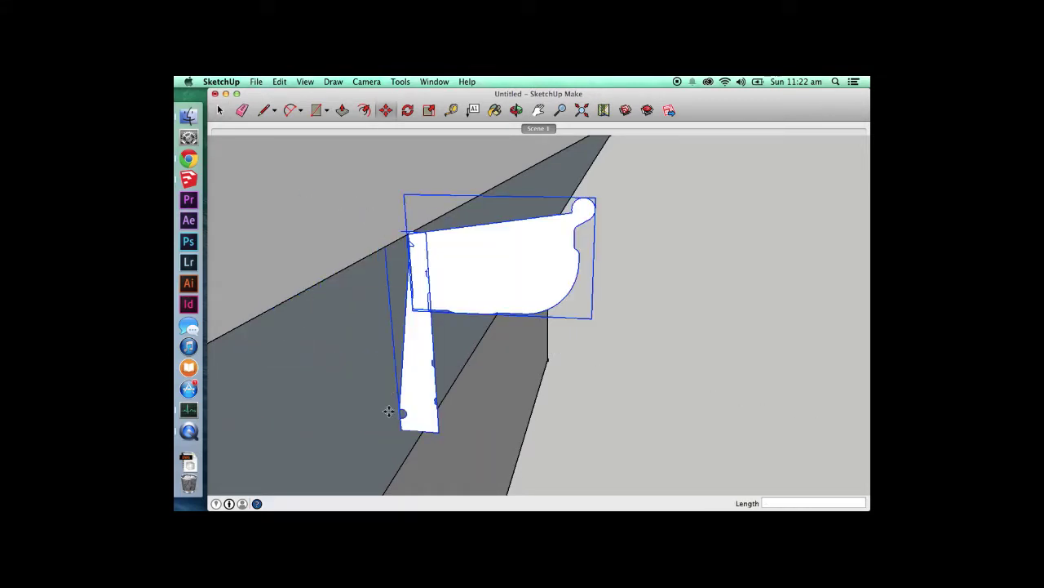
{"action": "left_click", "coordinate": [400, 405]}
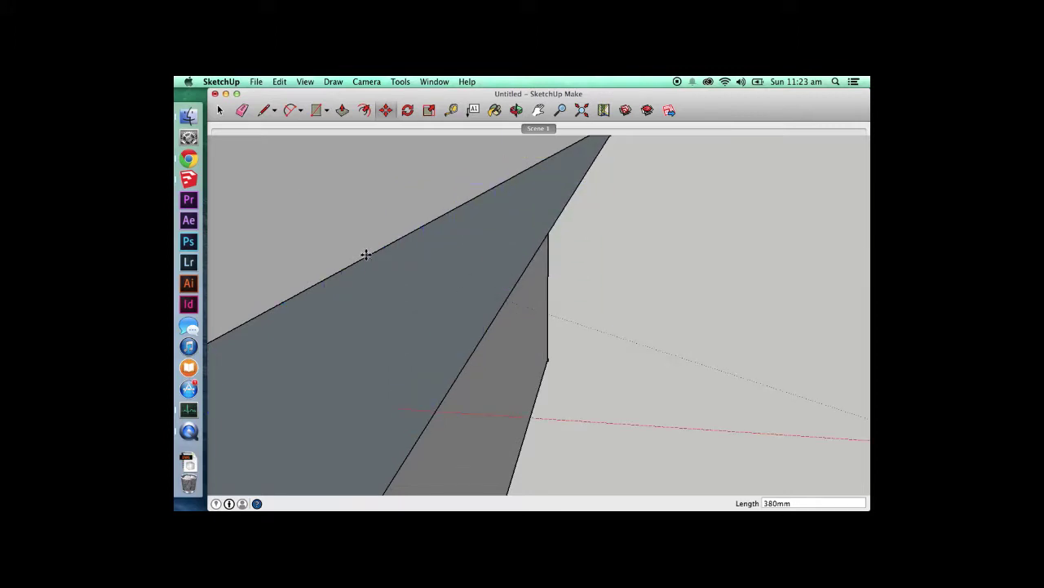
{"action": "key", "text": "super+z"}
- Move the gutter and fascia profiles together outward so the fascia profile's back meets the outer face of the house's fascia
{"action": "scroll", "coordinate": [368, 255], "scroll_direction": "down", "scroll_amount": 3}
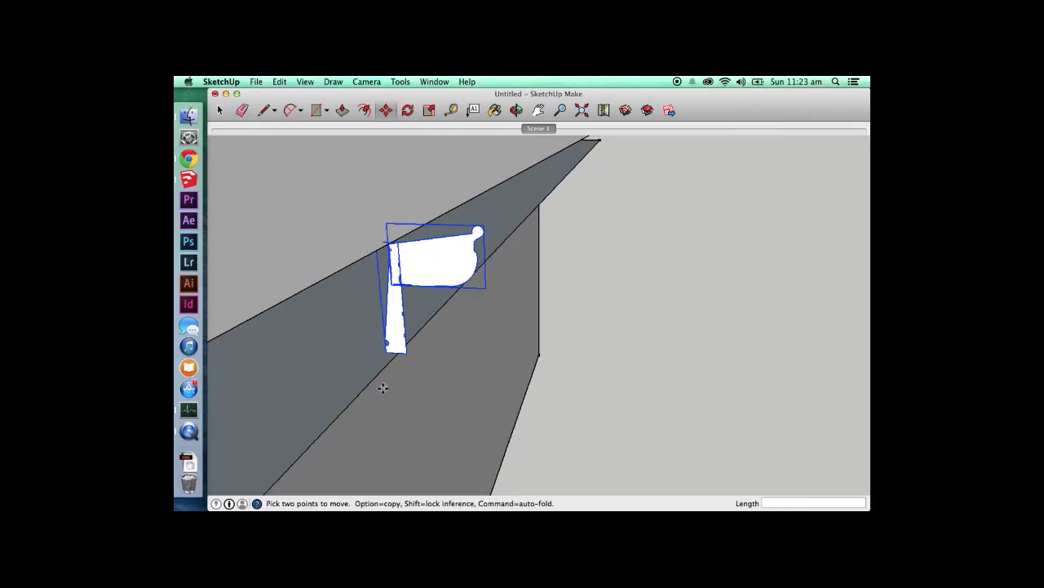
{"action": "scroll", "coordinate": [359, 359], "scroll_direction": "up", "scroll_amount": 4}
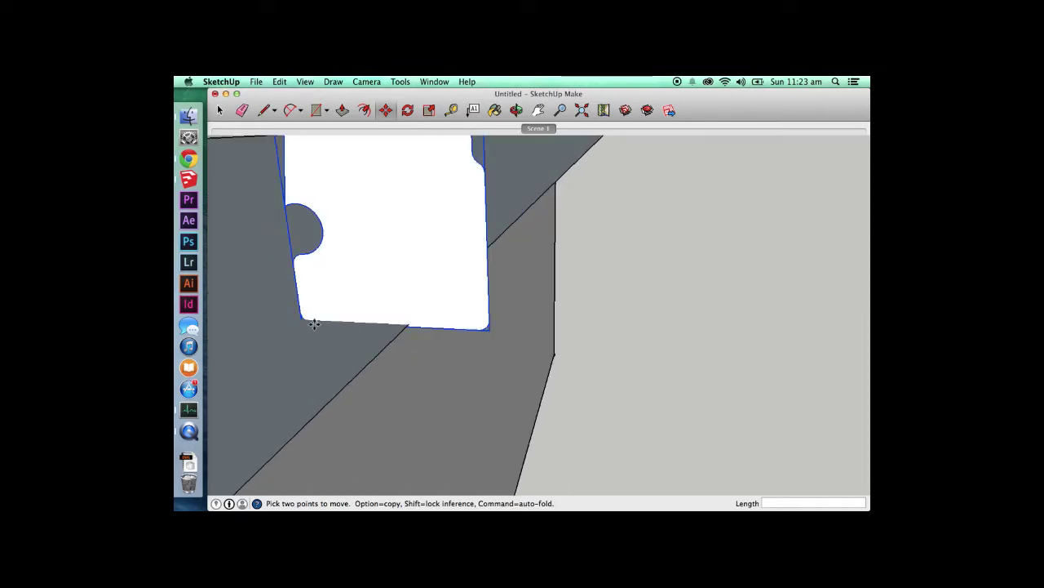
{"action": "left_click", "coordinate": [280, 338]}
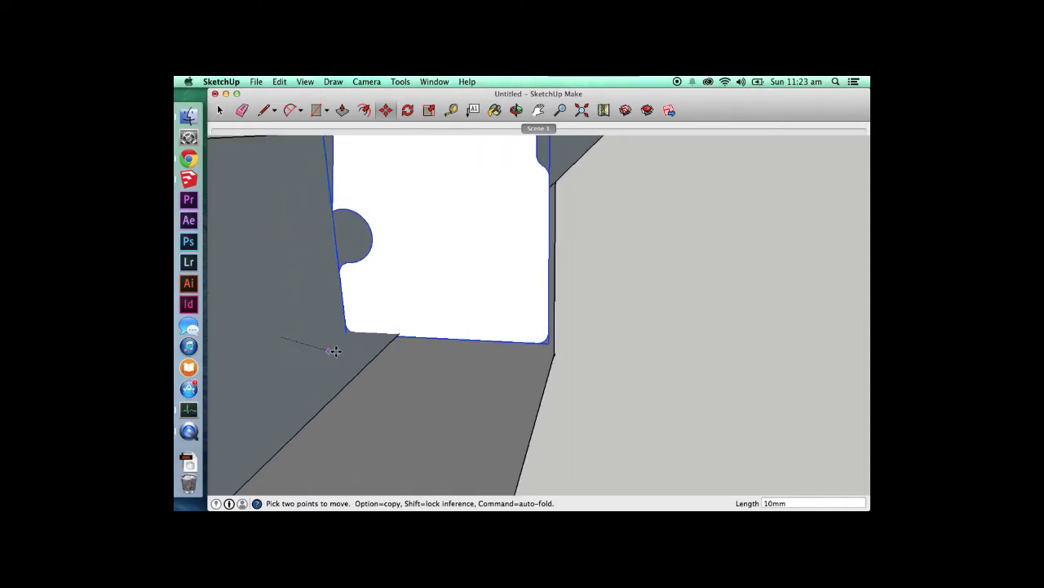
{"action": "left_click", "coordinate": [389, 343]}
{"action": "key", "text": "space"}
- Select the roof together with the gutter and fascia profiles
{"action": "scroll", "coordinate": [436, 346], "scroll_direction": "down", "scroll_amount": 5}
{"action": "scroll", "coordinate": [436, 346], "scroll_direction": "down", "scroll_amount": 3}
{"action": "left_click", "coordinate": [410, 297]}
{"action": "left_click", "coordinate": [448, 313]}
{"action": "left_click", "coordinate": [437, 334]}
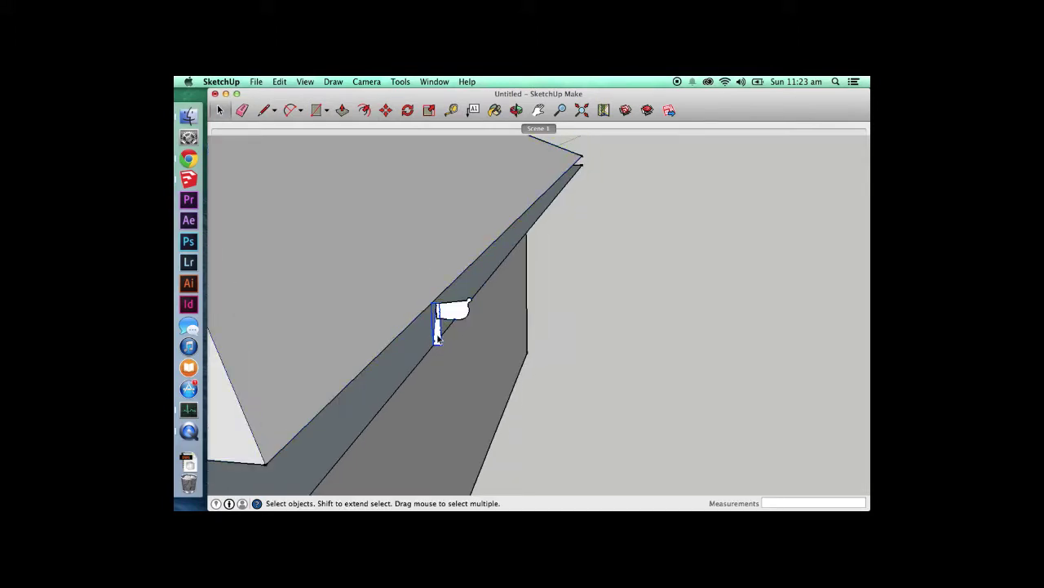
{"action": "left_click", "coordinate": [410, 301], "text": "shift"}
{"action": "left_click", "coordinate": [456, 312], "text": "shift"}
{"action": "scroll", "coordinate": [423, 324], "scroll_direction": "up", "scroll_amount": 5}
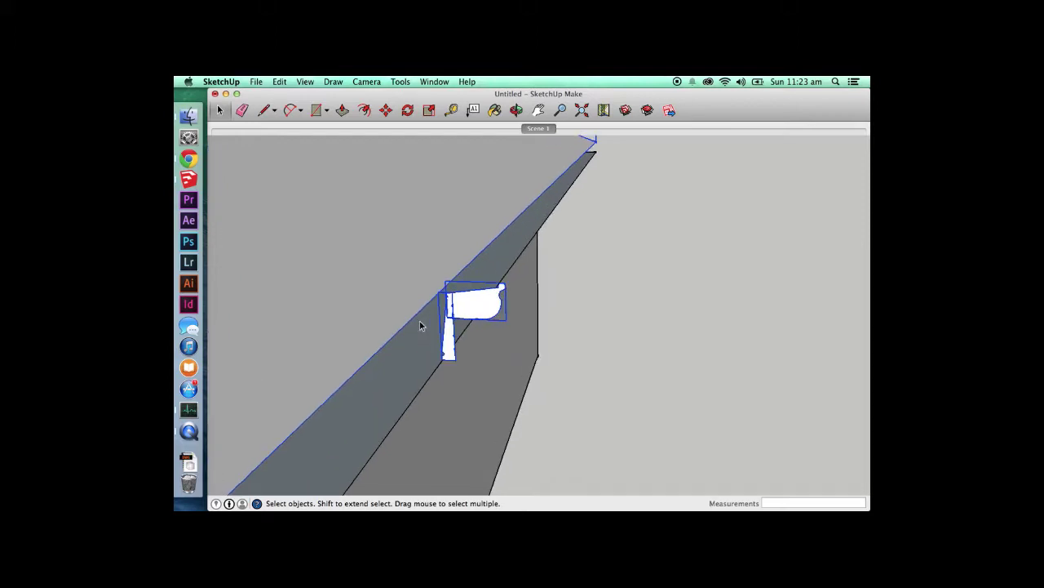
- Move the roof and both profiles together straight down along the blue axis, lowering them relative to the house's fascia
{"action": "scroll", "coordinate": [447, 345], "scroll_direction": "up", "scroll_amount": 3}
{"action": "key", "text": "m"}
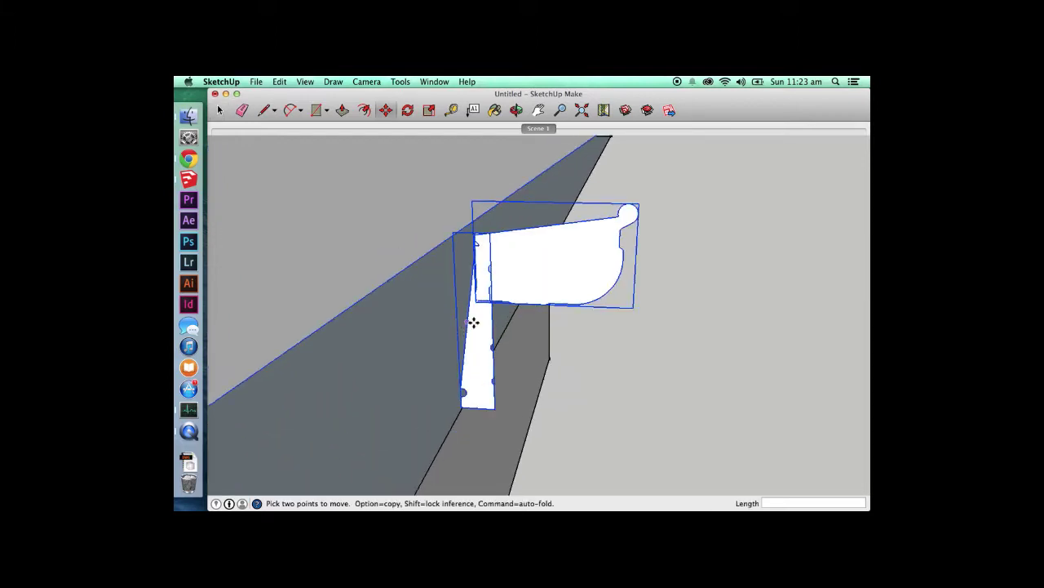
{"action": "left_click", "coordinate": [474, 325]}
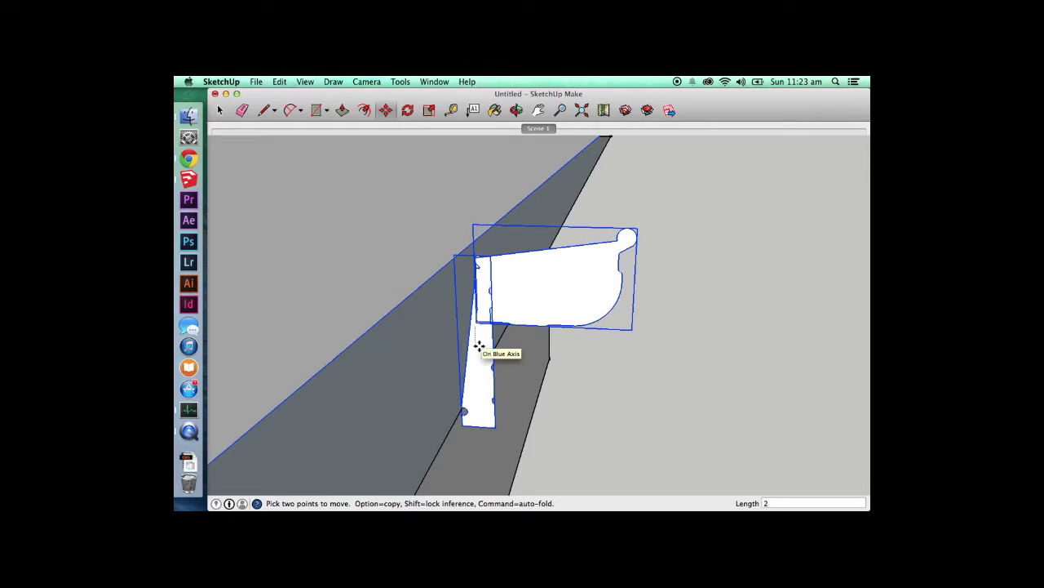
{"action": "left_click", "coordinate": [479, 347]}
{"action": "key", "text": "space"}
{"action": "scroll", "coordinate": [526, 418], "scroll_direction": "down", "scroll_amount": 5}
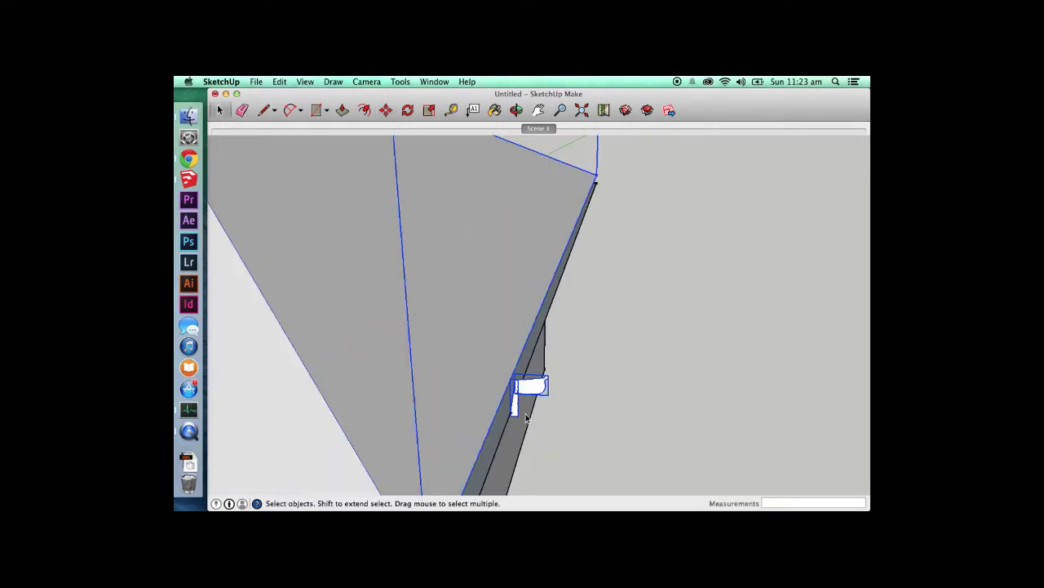
- Select only the gutter and fascia profiles and combine them into one group
{"action": "scroll", "coordinate": [510, 418], "scroll_direction": "up", "scroll_amount": 5}
{"action": "left_click", "coordinate": [487, 400]}
{"action": "scroll", "coordinate": [598, 441], "scroll_direction": "down", "scroll_amount": 5}
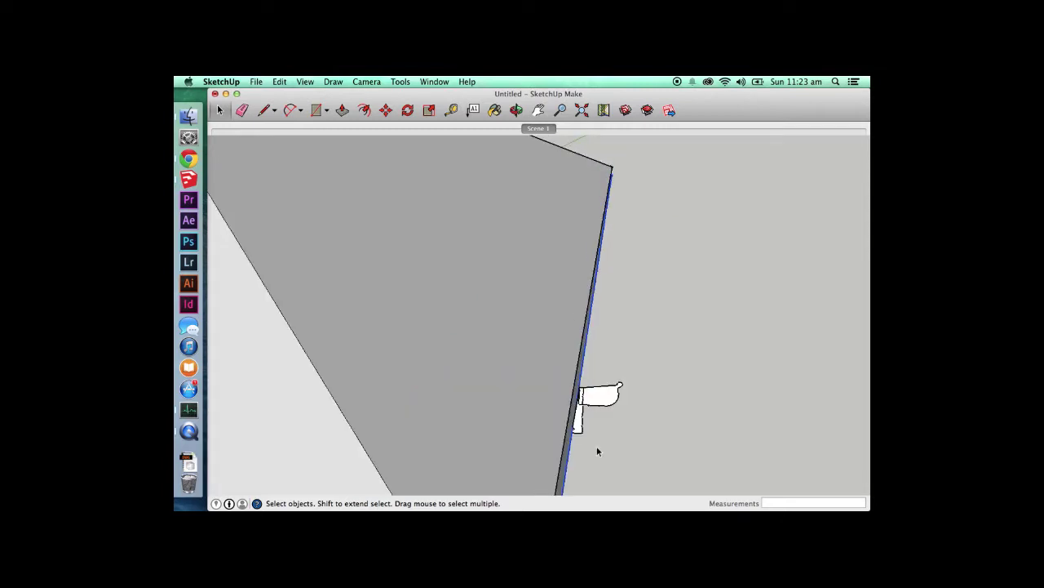
{"action": "left_click", "coordinate": [587, 395]}
{"action": "scroll", "coordinate": [587, 412], "scroll_direction": "up", "scroll_amount": 3}
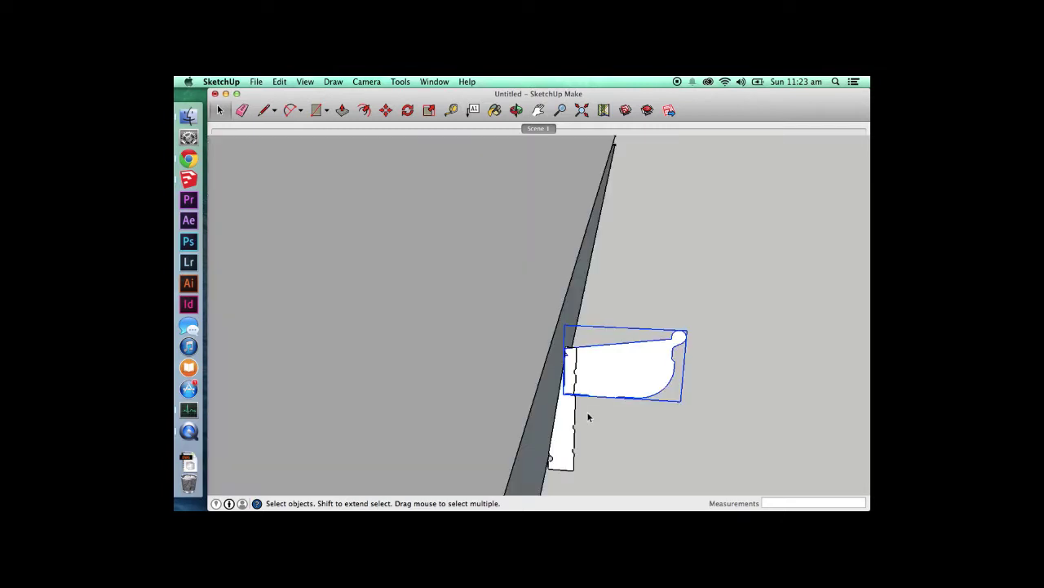
{"action": "left_click", "coordinate": [571, 424], "text": "shift"}
{"action": "right_click", "coordinate": [570, 425]}
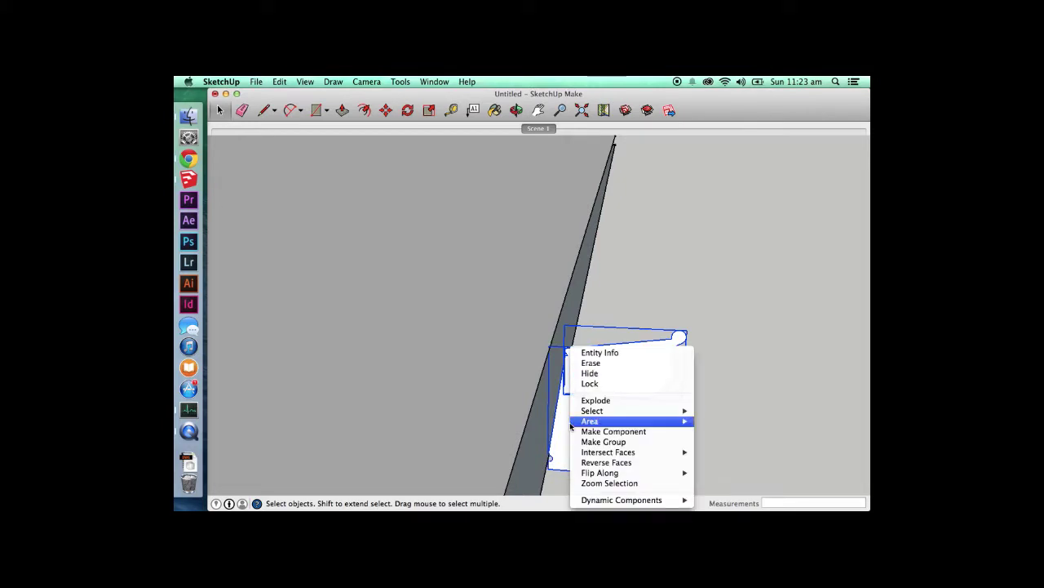
{"action": "left_click", "coordinate": [586, 441]}
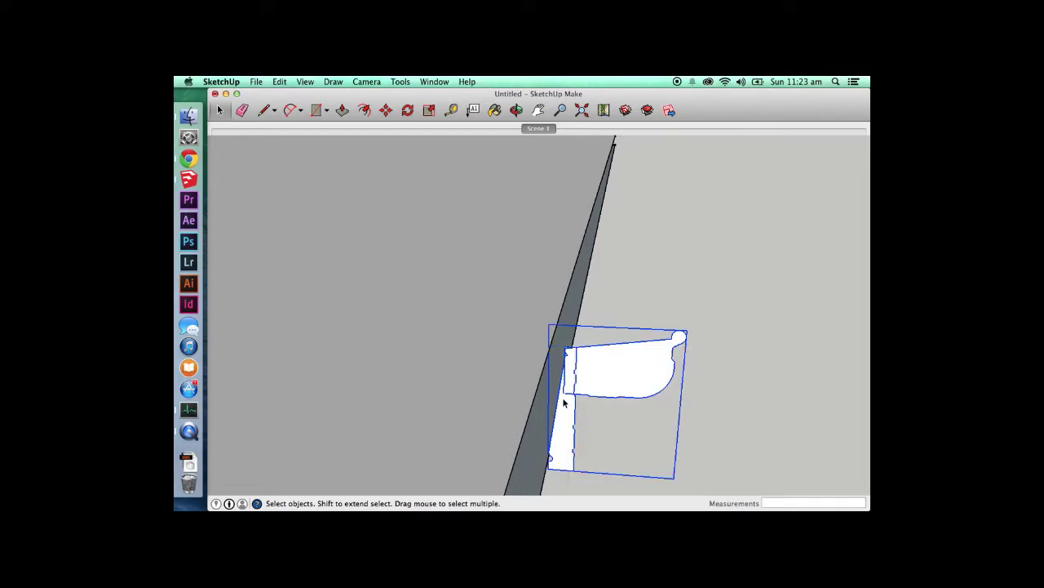
- Open the combined profile group for editing and explode the fascia and gutter profiles inside it
{"action": "right_click", "coordinate": [563, 400]}
{"action": "left_click", "coordinate": [620, 366]}
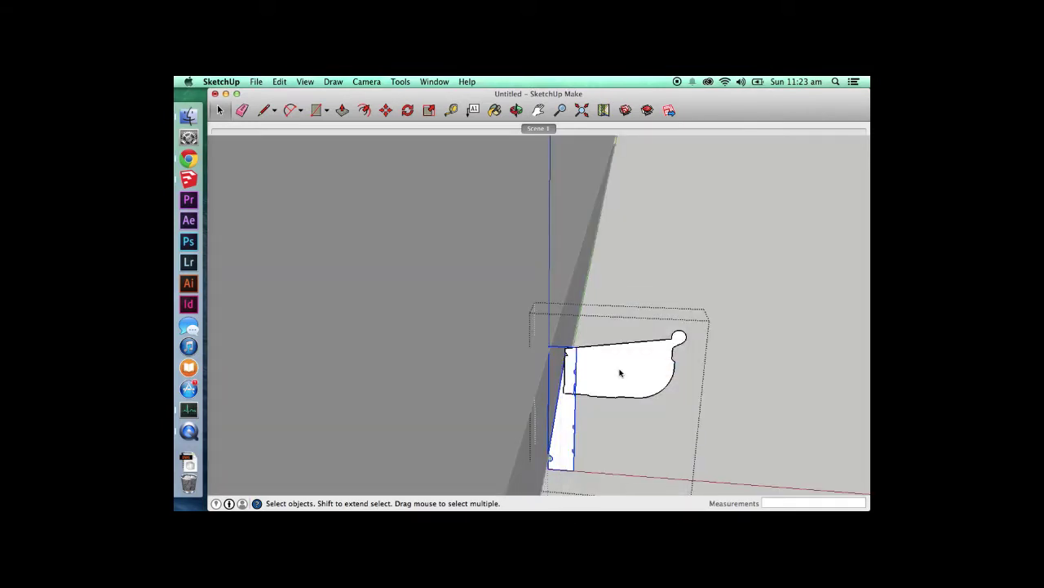
{"action": "right_click", "coordinate": [620, 368]}
{"action": "left_click", "coordinate": [646, 371]}
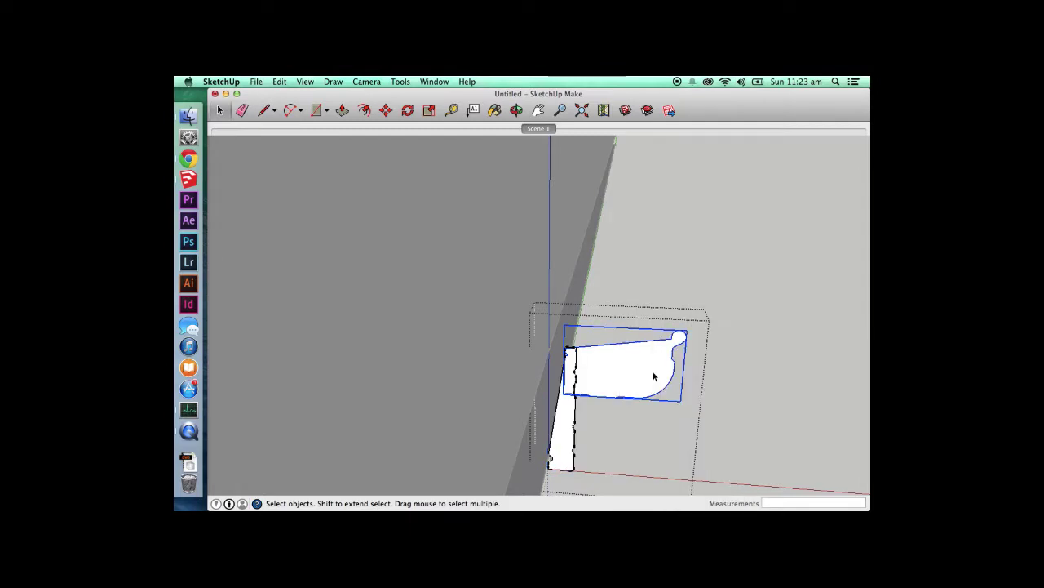
{"action": "right_click", "coordinate": [625, 373]}
{"action": "left_click", "coordinate": [643, 365]}
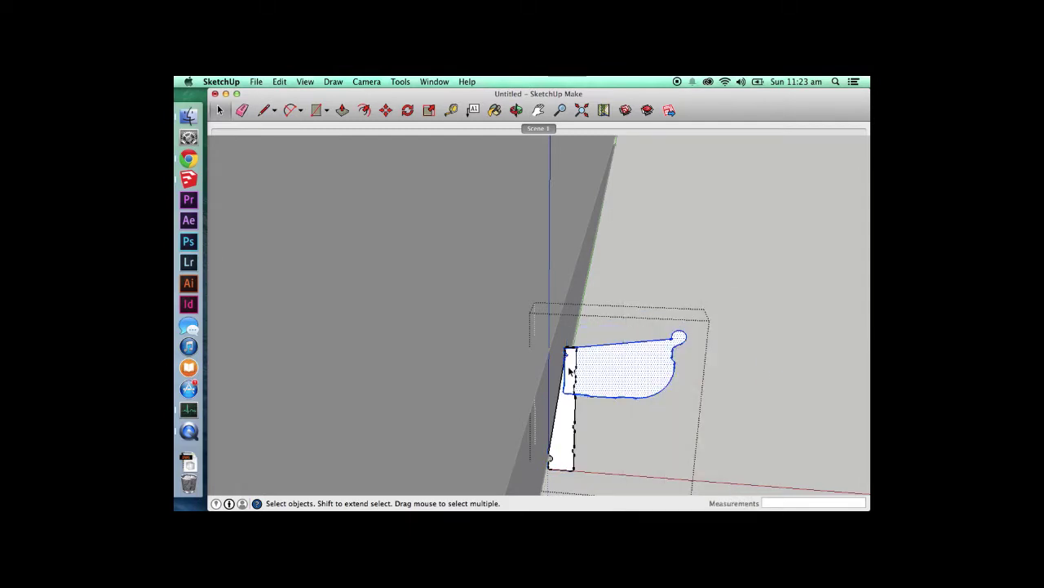
- Erase the overlapping inner lines where the gutter meets the fascia, merging them into one profile face, and close the group
{"action": "key", "text": "e"}
{"action": "scroll", "coordinate": [581, 380], "scroll_direction": "up", "scroll_amount": 5}
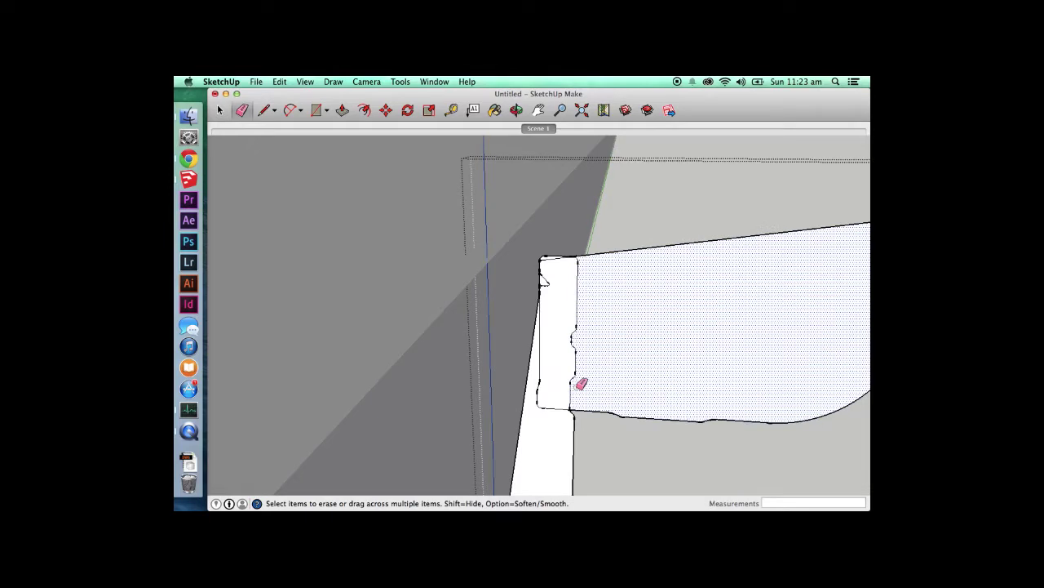
{"action": "left_click_drag", "start_coordinate": [568, 397], "coordinate": [560, 408]}
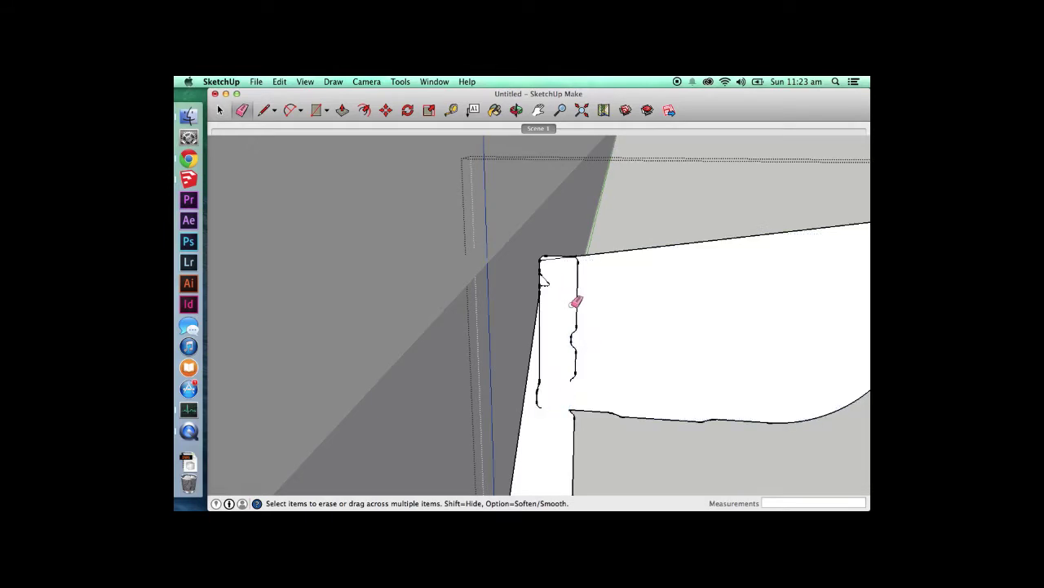
{"action": "left_click_drag", "start_coordinate": [574, 368], "coordinate": [579, 260]}
{"action": "key", "text": "super+z"}
{"action": "left_click", "coordinate": [579, 263]}
{"action": "mouse_move", "coordinate": [582, 257]}
{"action": "left_mouse_down"}
{"action": "mouse_move", "coordinate": [572, 299]}
{"action": "mouse_move", "coordinate": [578, 376]}
{"action": "mouse_move", "coordinate": [542, 387]}
{"action": "mouse_move", "coordinate": [548, 277]}
{"action": "left_mouse_up"}
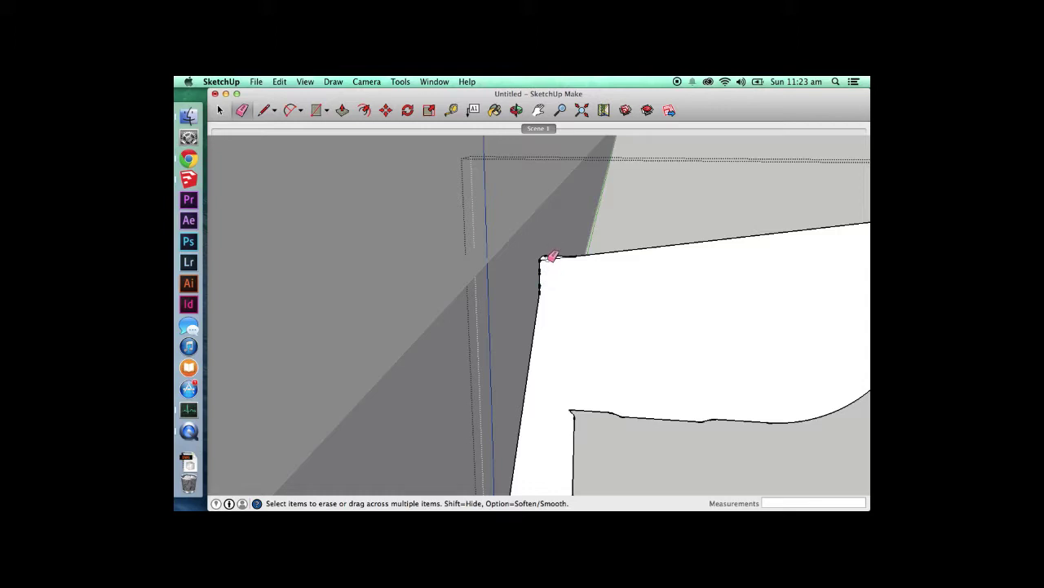
{"action": "scroll", "coordinate": [580, 292], "scroll_direction": "down", "scroll_amount": 6}
{"action": "key", "text": "space"}
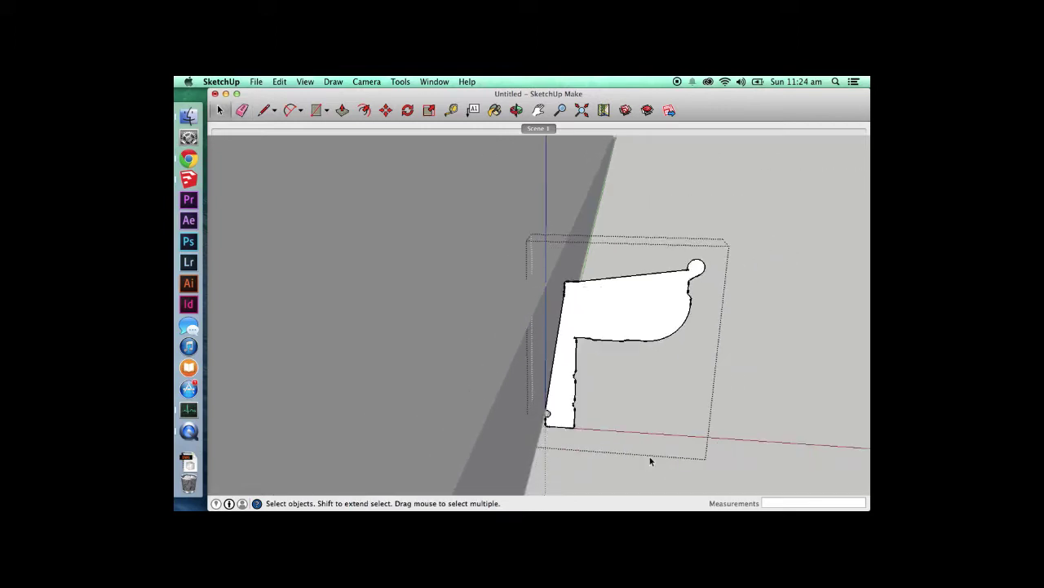
{"action": "left_click", "coordinate": [651, 461]}
{"action": "double_click", "coordinate": [563, 381]}
{"action": "scroll", "coordinate": [562, 378], "scroll_direction": "down", "scroll_amount": 2}
{"action": "left_click", "coordinate": [616, 446]}
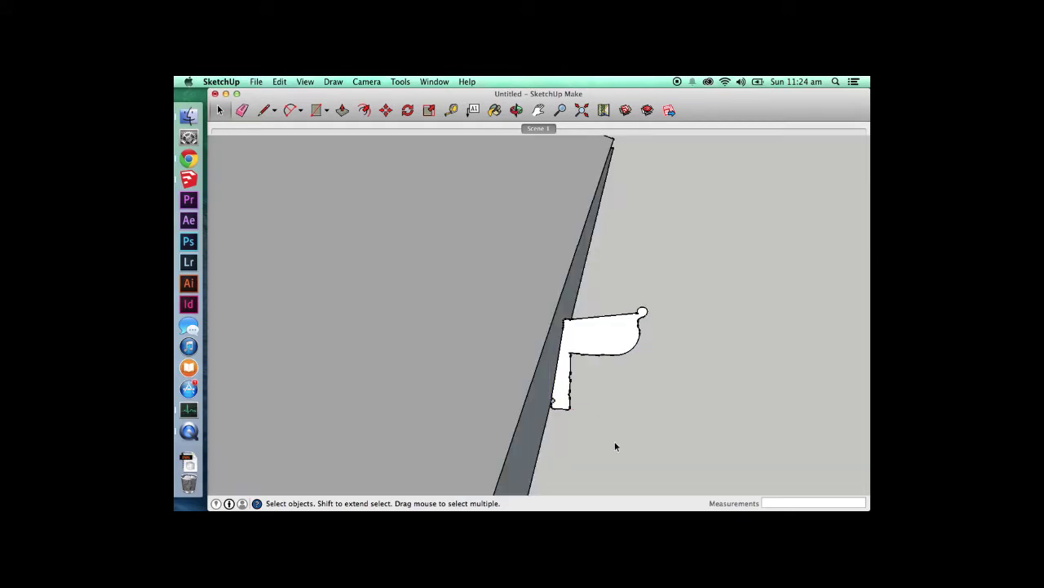
- Move the merged profile group by its upper back corner to the far corner of the roof edge
{"action": "left_click", "coordinate": [594, 350]}
{"action": "key", "text": "m"}
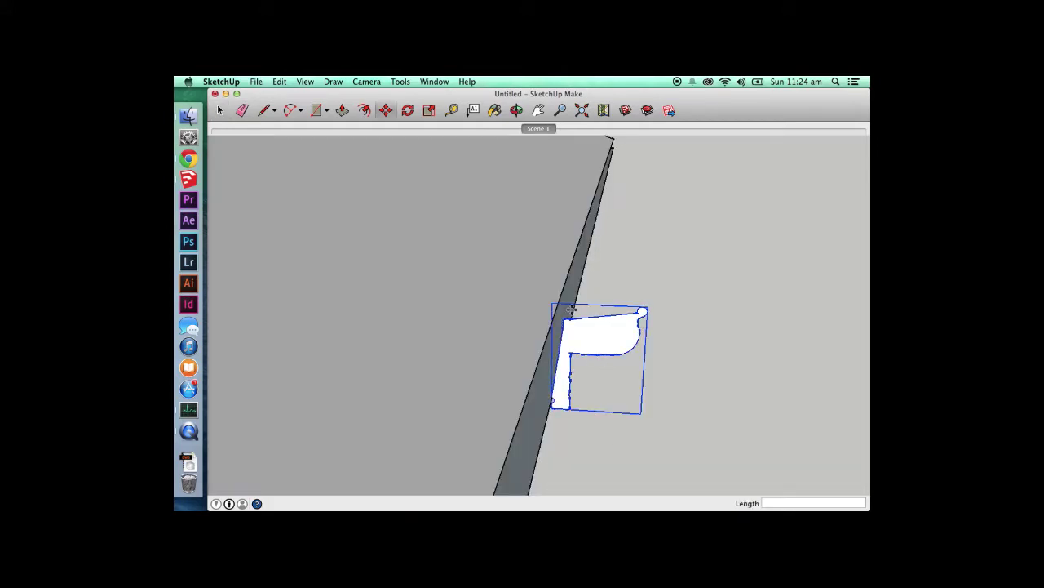
{"action": "left_click_drag", "start_coordinate": [563, 316], "coordinate": [615, 142]}
{"action": "key", "text": "space"}
{"action": "scroll", "coordinate": [601, 258], "scroll_direction": "down", "scroll_amount": 3}
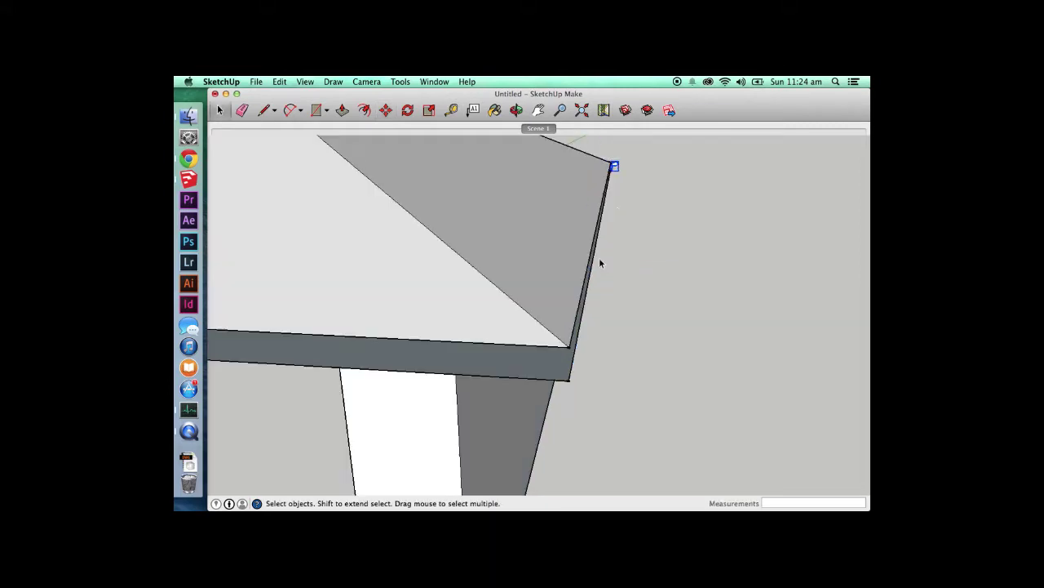
- Open the profile group and draw a path line along the roof edge from the profile's upper back corner to the garage's front corner
{"action": "scroll", "coordinate": [615, 163], "scroll_direction": "up", "scroll_amount": 5}
{"action": "key", "text": "o"}
{"action": "left_click_drag", "start_coordinate": [616, 191], "coordinate": [662, 224]}
{"action": "key", "text": "space"}
{"action": "double_click", "coordinate": [775, 175]}
{"action": "scroll", "coordinate": [776, 173], "scroll_direction": "up", "scroll_amount": 4}
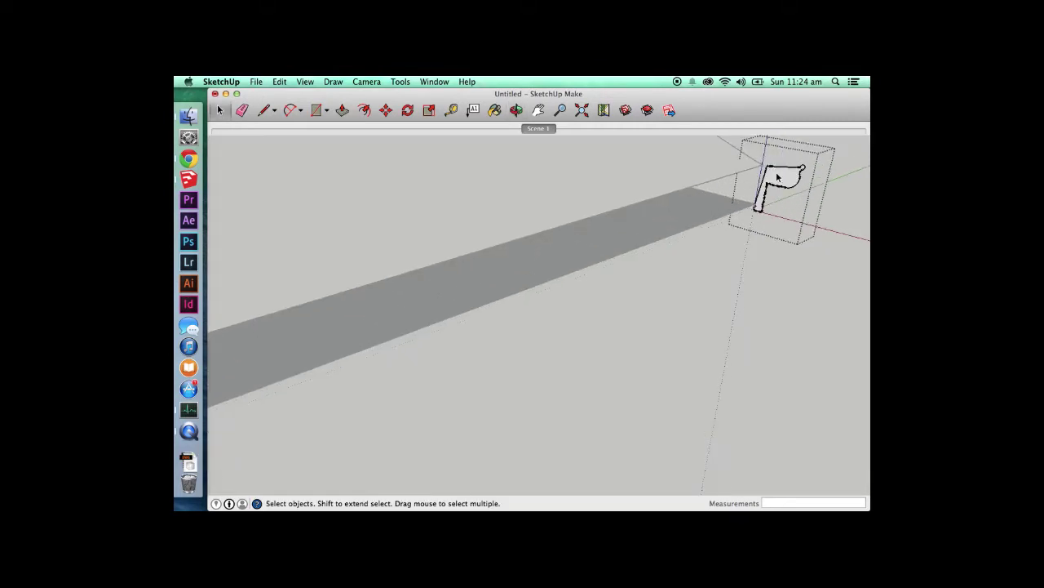
{"action": "key", "text": "l"}
{"action": "left_click", "coordinate": [767, 163]}
{"action": "scroll", "coordinate": [759, 163], "scroll_direction": "down", "scroll_amount": 6}
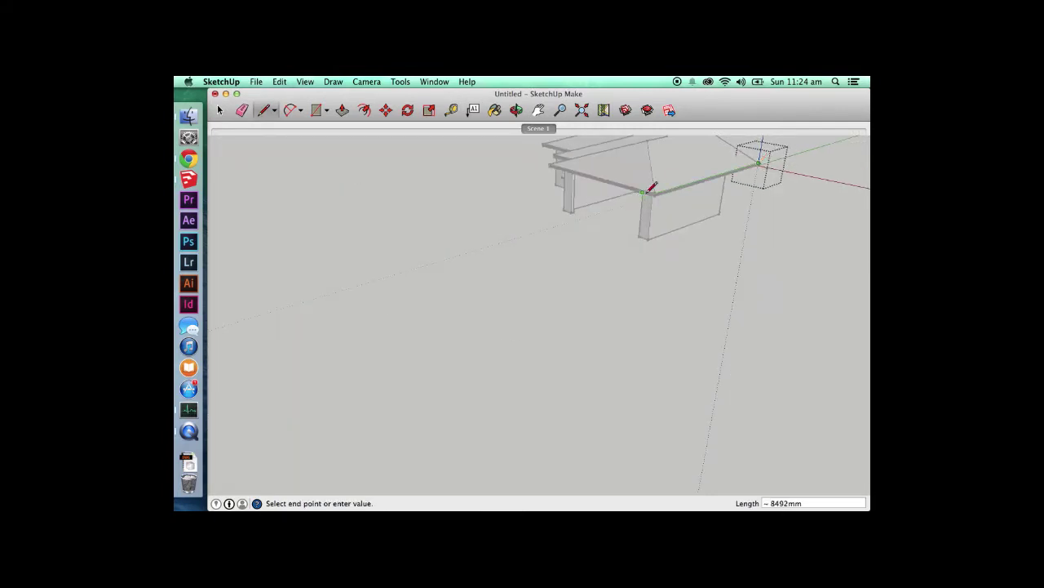
{"action": "scroll", "coordinate": [657, 177], "scroll_direction": "up", "scroll_amount": 2}
{"action": "left_click", "coordinate": [659, 198]}
{"action": "scroll", "coordinate": [620, 184], "scroll_direction": "down", "scroll_amount": 3}
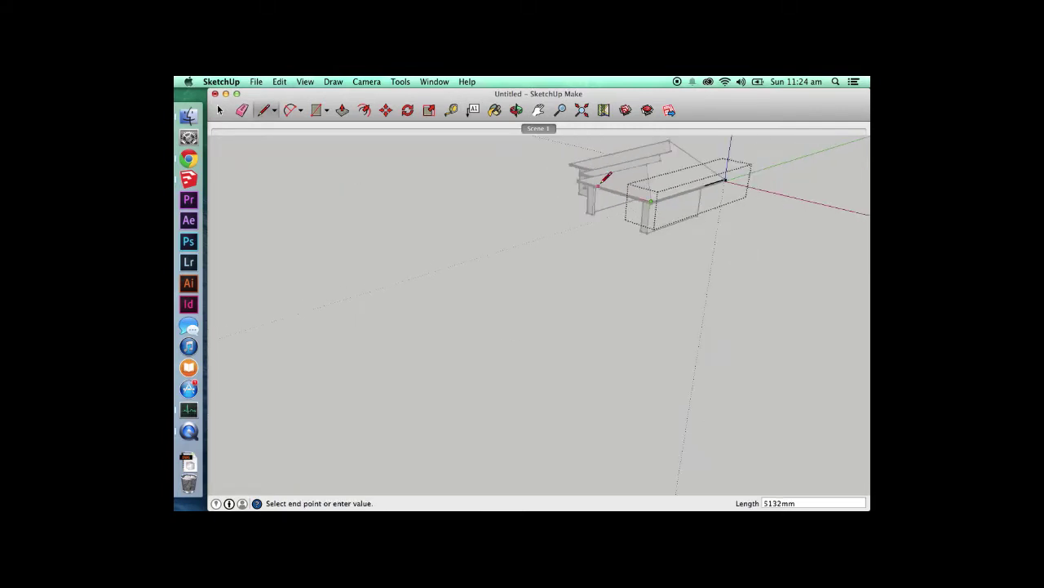
- Continue the path line along the stepped front roof edges and down the opposite side to its far corner
{"action": "scroll", "coordinate": [583, 173], "scroll_direction": "up", "scroll_amount": 4}
{"action": "key", "text": "o"}
{"action": "left_click_drag", "start_coordinate": [583, 184], "coordinate": [821, 302]}
{"action": "key", "text": "l"}
{"action": "left_click", "coordinate": [583, 199]}
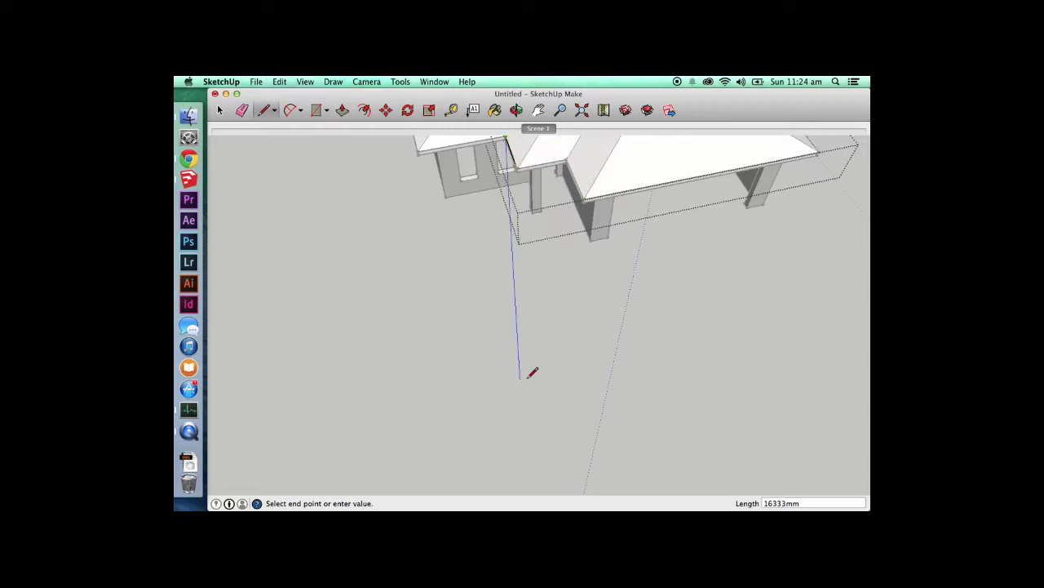
{"action": "scroll", "coordinate": [522, 342], "scroll_direction": "down", "scroll_amount": 6}
{"action": "scroll", "coordinate": [515, 325], "scroll_direction": "up", "scroll_amount": 3}
{"action": "scroll", "coordinate": [477, 258], "scroll_direction": "up", "scroll_amount": 5}
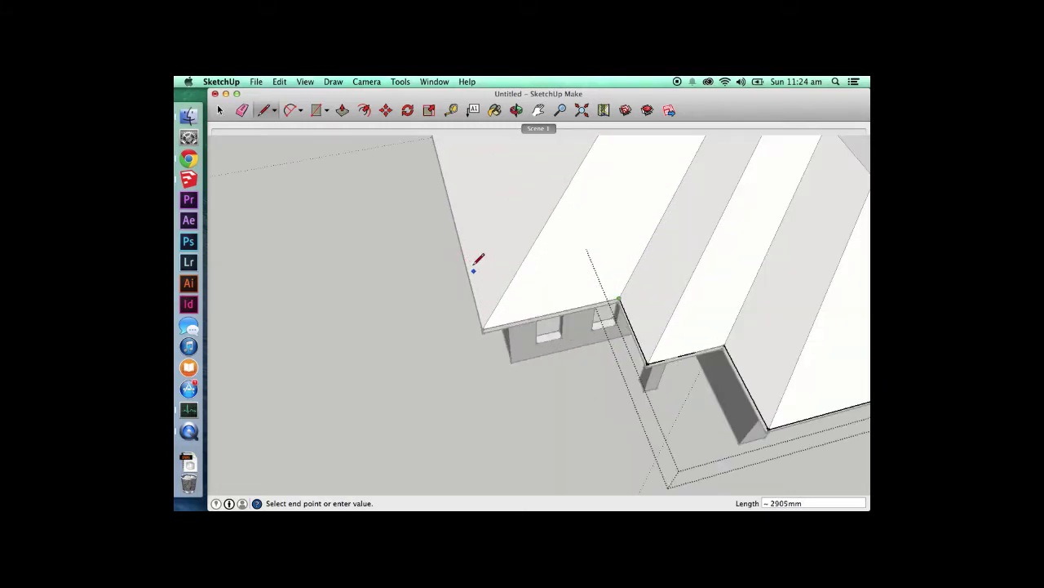
{"action": "scroll", "coordinate": [489, 324], "scroll_direction": "down", "scroll_amount": 3}
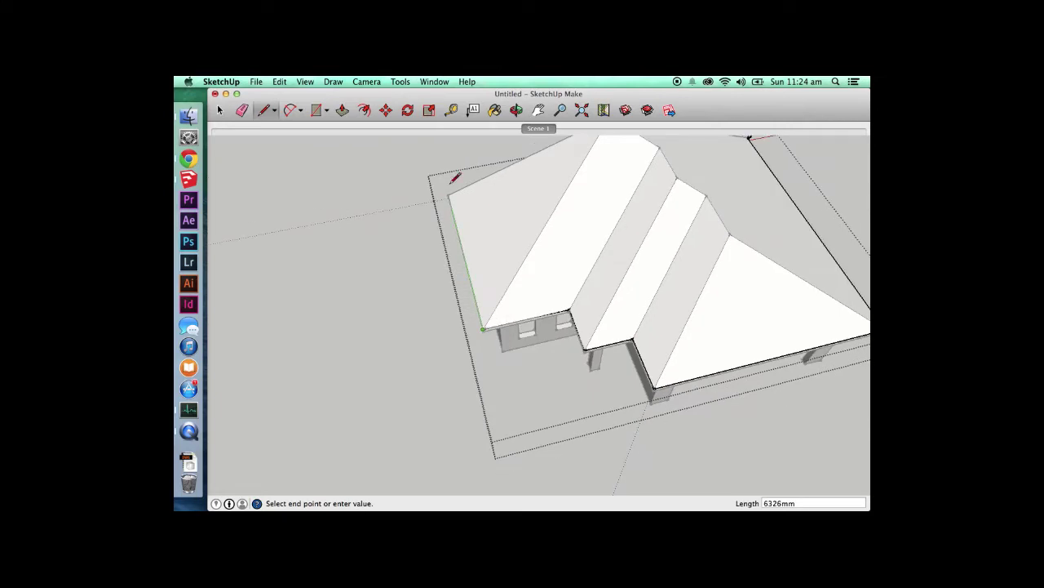
{"action": "left_click", "coordinate": [448, 196]}
- Select the path lines along the roof edge, leaving the profile itself out of the selection
{"action": "key", "text": "o"}
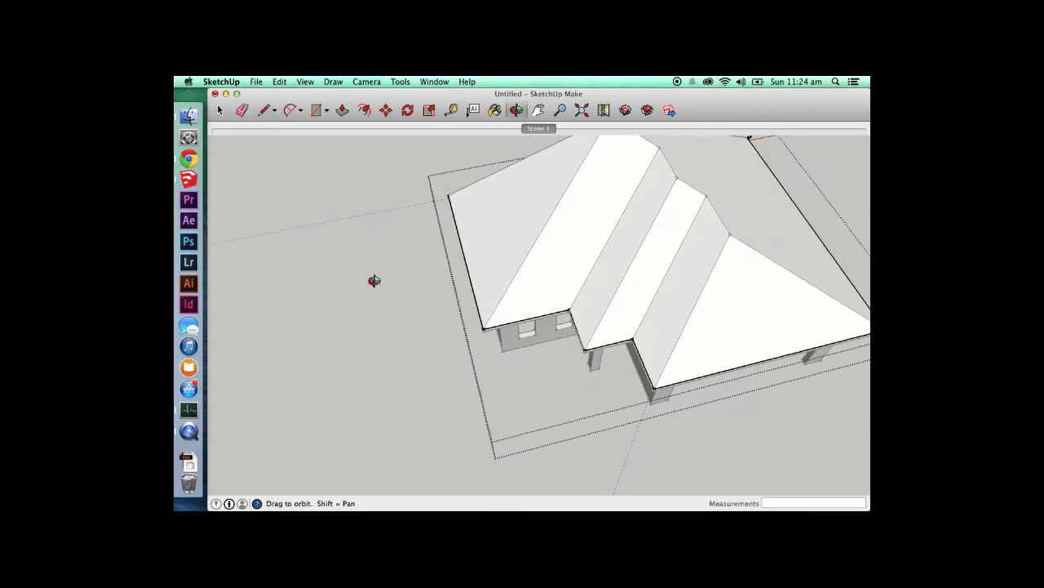
{"action": "left_click_drag", "start_coordinate": [373, 280], "coordinate": [673, 397]}
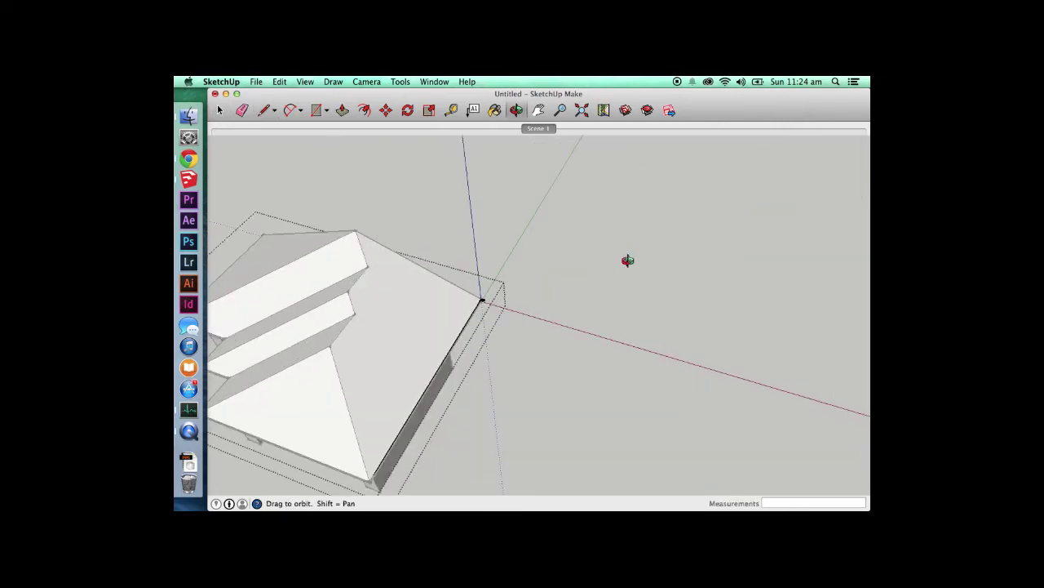
{"action": "scroll", "coordinate": [560, 306], "scroll_direction": "down", "scroll_amount": 3}
{"action": "scroll", "coordinate": [509, 359], "scroll_direction": "up", "scroll_amount": 5}
{"action": "key", "text": "space"}
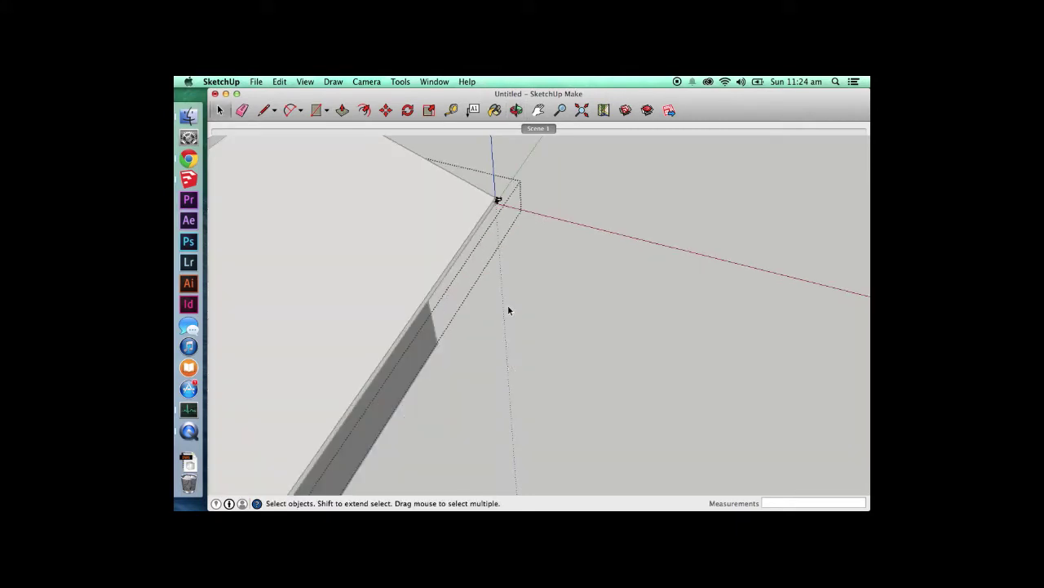
{"action": "scroll", "coordinate": [488, 195], "scroll_direction": "up", "scroll_amount": 5}
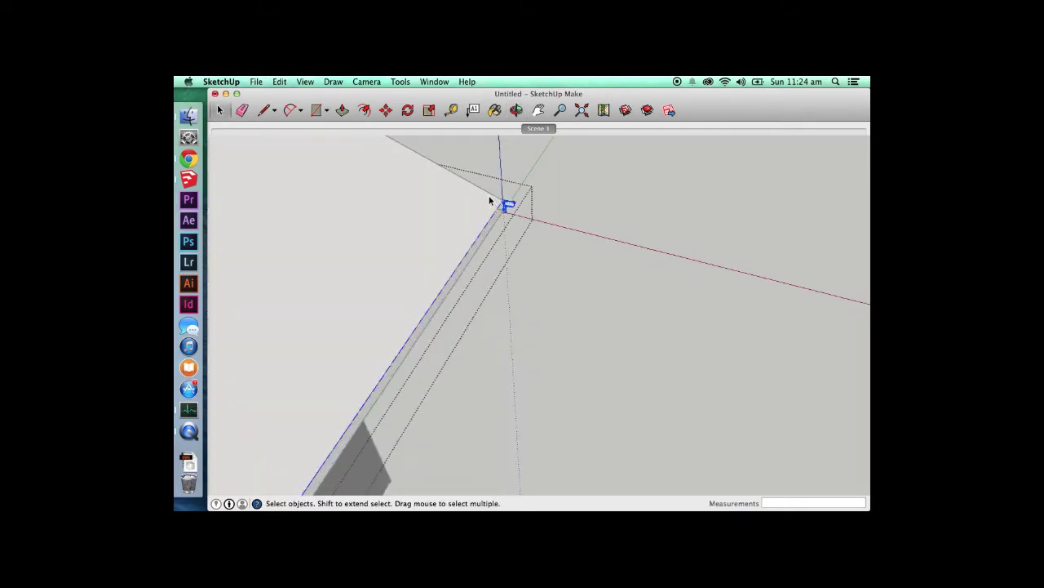
{"action": "left_click_drag", "start_coordinate": [505, 189], "coordinate": [578, 259]}
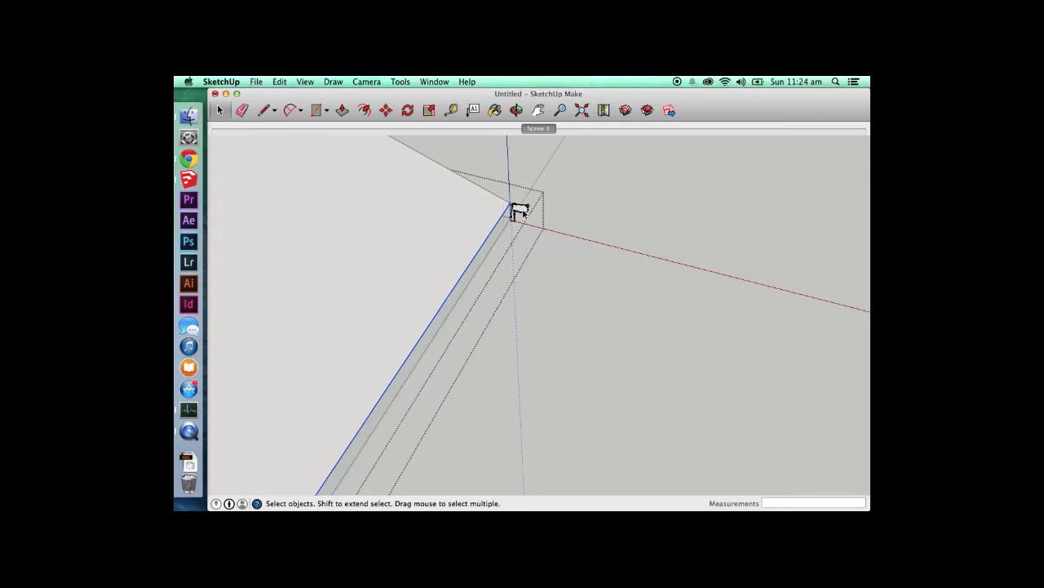
{"action": "left_click_drag", "start_coordinate": [491, 184], "coordinate": [599, 279], "text": "shift"}
{"action": "left_click_drag", "start_coordinate": [478, 175], "coordinate": [631, 323], "text": "shift"}
{"action": "scroll", "coordinate": [515, 215], "scroll_direction": "up", "scroll_amount": 2}
{"action": "scroll", "coordinate": [528, 209], "scroll_direction": "up", "scroll_amount": 1}
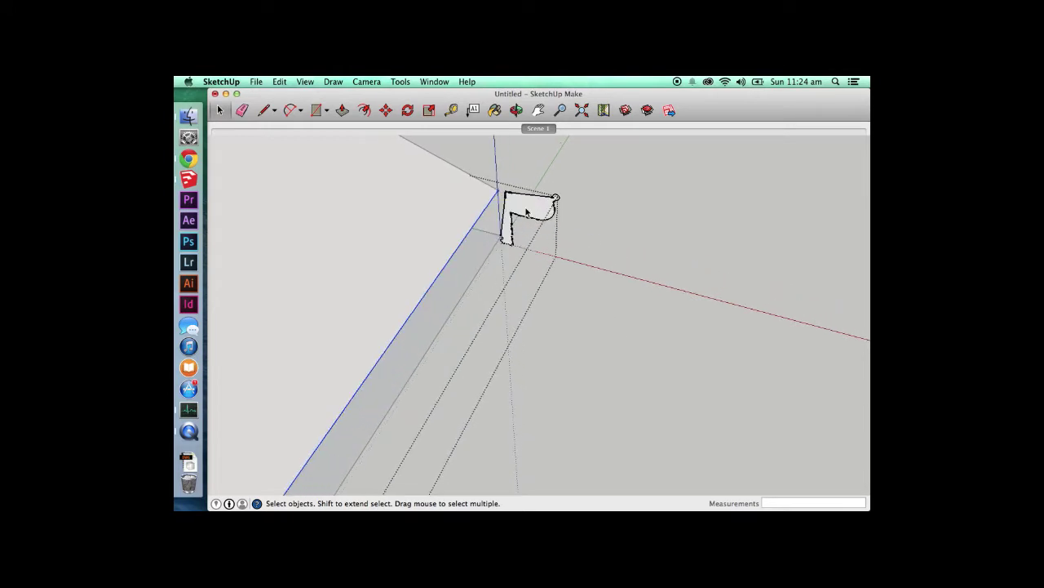
- Extrude the merged gutter and fascia profile along the selected roof-edge path with Follow Me, and close the group
{"action": "left_click", "coordinate": [400, 82]}
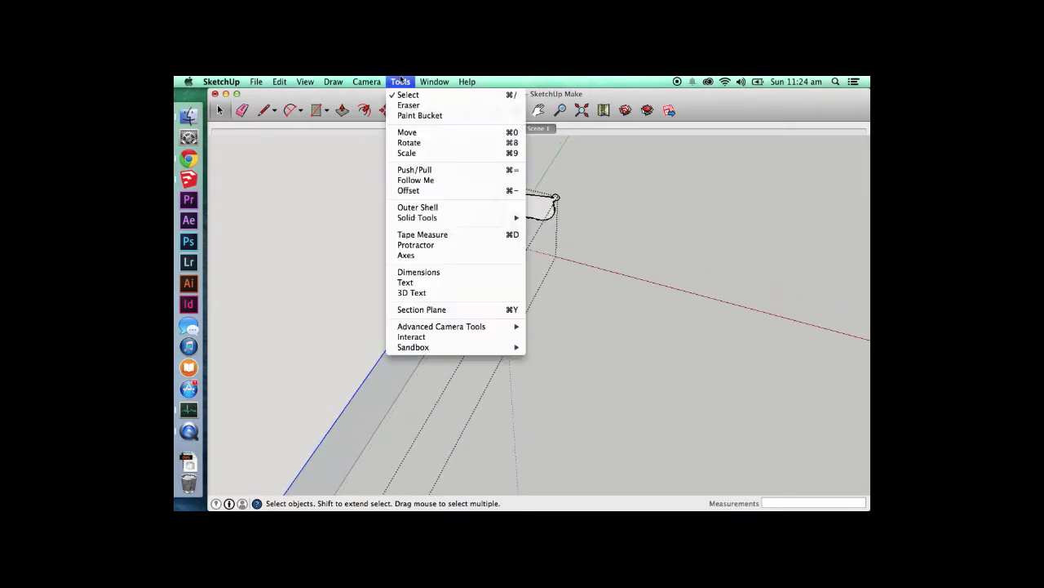
{"action": "left_click", "coordinate": [415, 180]}
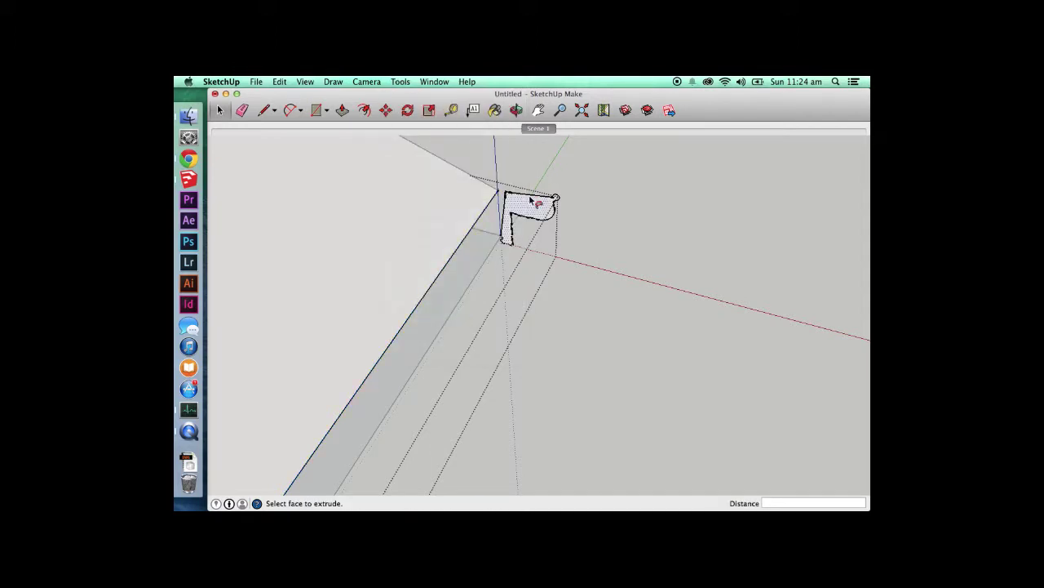
{"action": "left_click", "coordinate": [518, 208]}
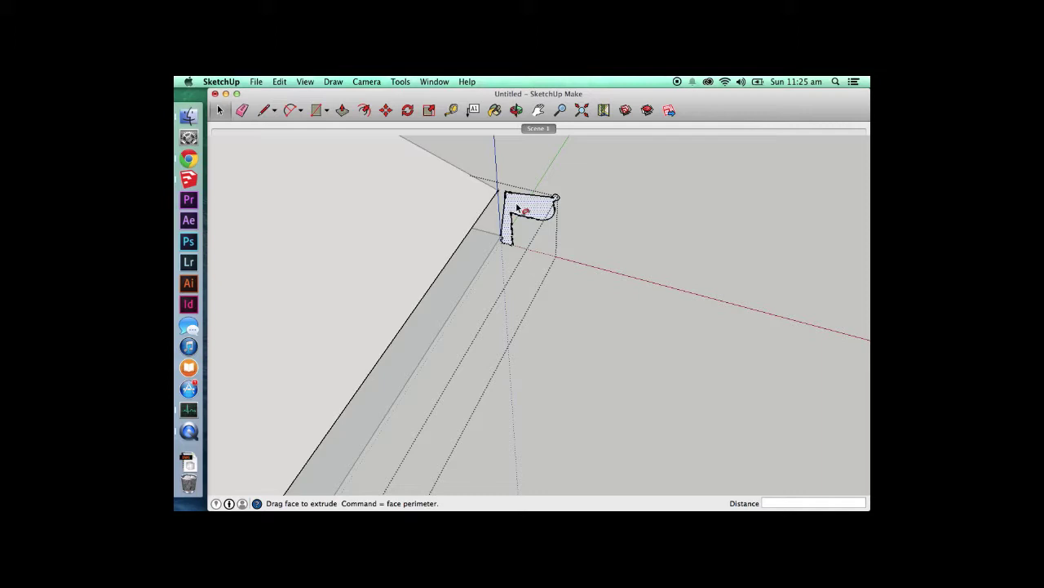
{"action": "left_click", "coordinate": [517, 208]}
{"action": "key", "text": "space"}
{"action": "scroll", "coordinate": [517, 206], "scroll_direction": "down", "scroll_amount": 5}
{"action": "left_click", "coordinate": [629, 229]}
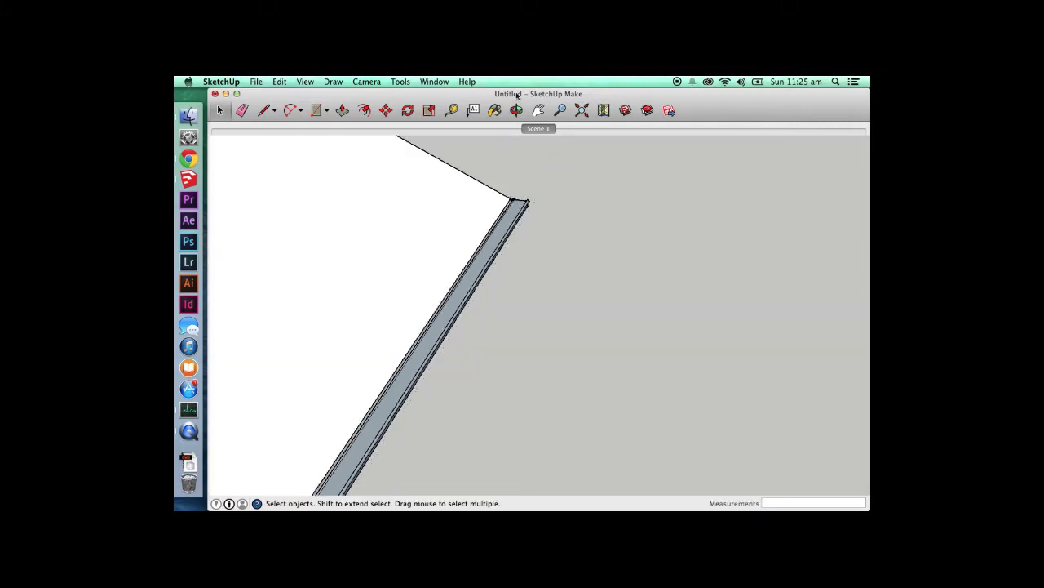
- Return to the Scene 1 view and select the extruded gutter and fascia group
{"action": "left_click", "coordinate": [535, 129]}
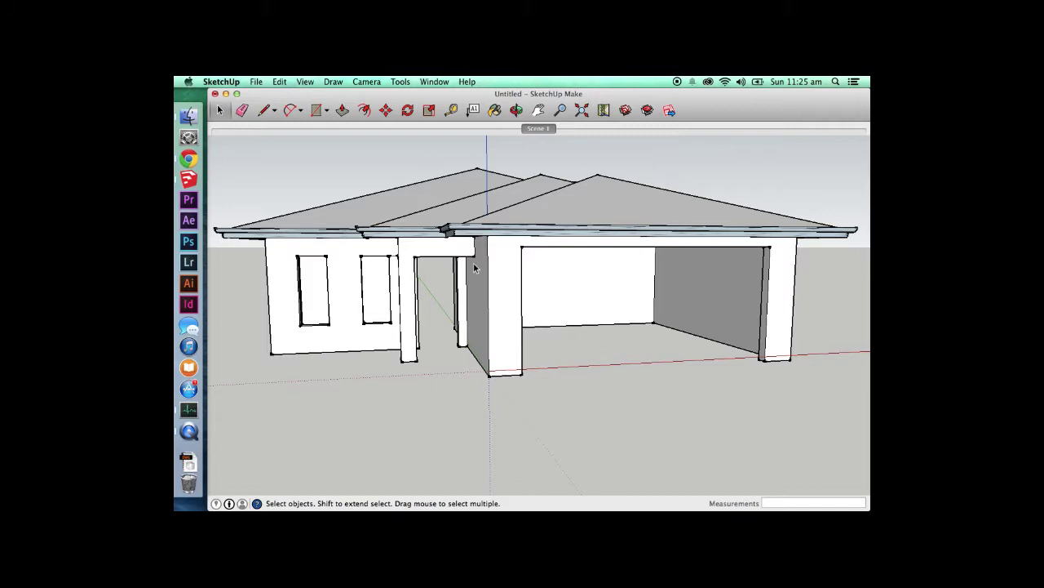
{"action": "left_click", "coordinate": [604, 233]}
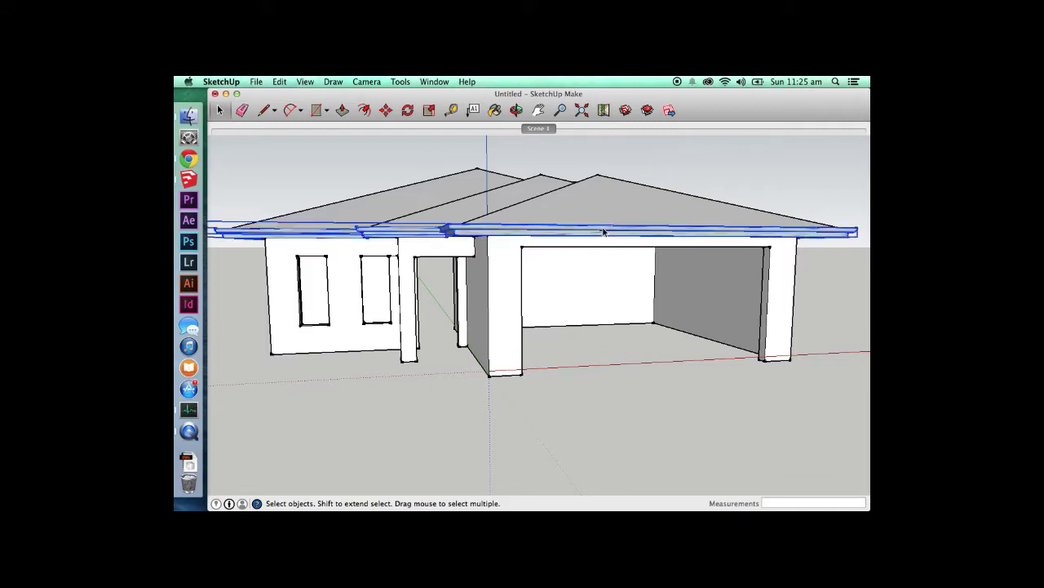
- Reverse all faces of the extruded gutter and fascia inside its group, and close the group
{"action": "scroll", "coordinate": [496, 237], "scroll_direction": "up", "scroll_amount": 3}
{"action": "scroll", "coordinate": [496, 236], "scroll_direction": "up", "scroll_amount": 5}
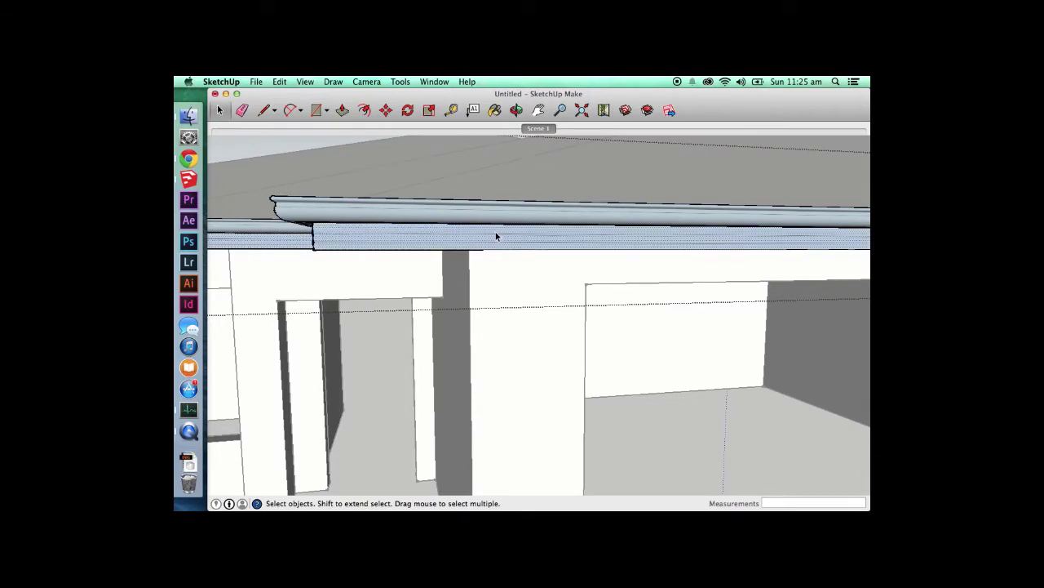
{"action": "triple_click", "coordinate": [495, 236]}
{"action": "right_click", "coordinate": [495, 235]}
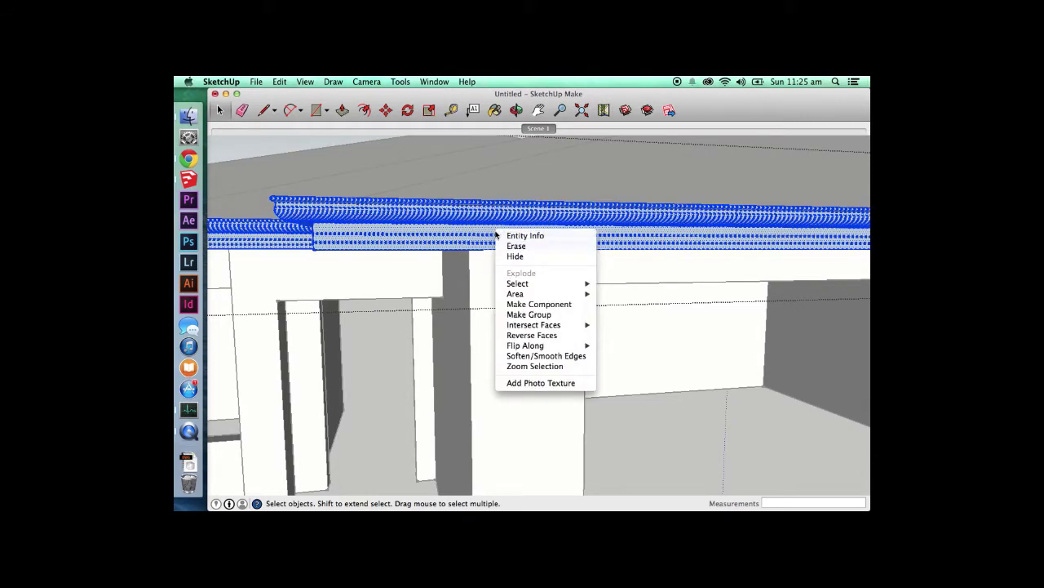
{"action": "left_click", "coordinate": [520, 336]}
{"action": "scroll", "coordinate": [395, 202], "scroll_direction": "down", "scroll_amount": 5}
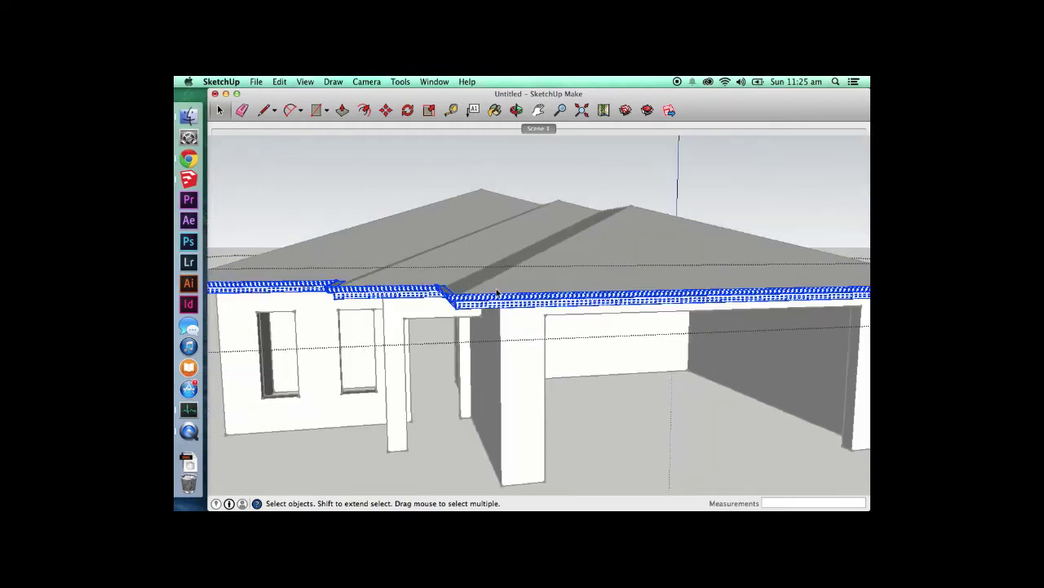
{"action": "left_click", "coordinate": [395, 202]}
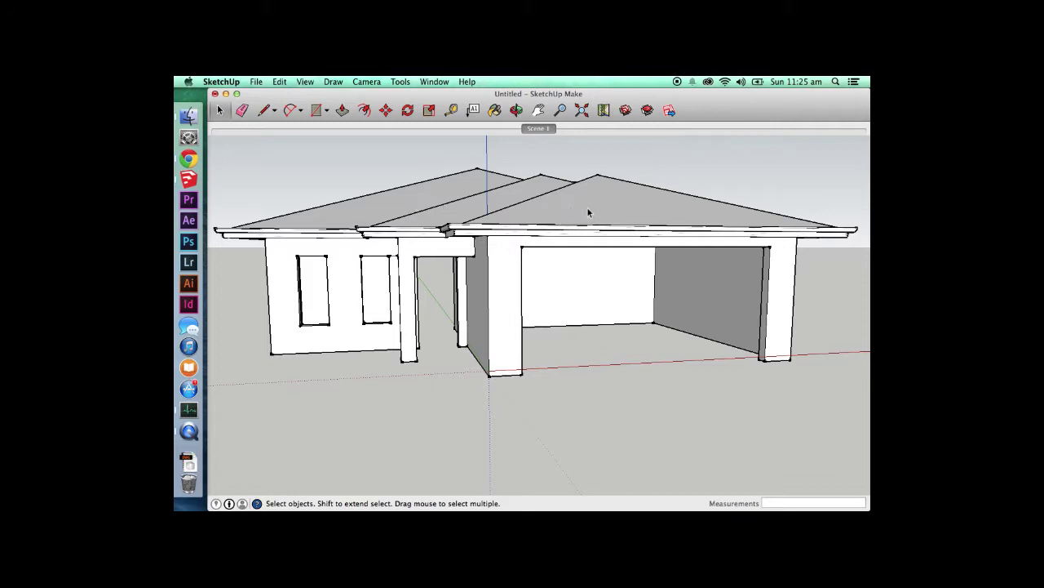
- Open the roof group and draw a line about 1740 mm long extending the main ridge beyond its end
{"action": "key", "text": "o"}
{"action": "left_click_drag", "start_coordinate": [586, 207], "coordinate": [661, 297]}
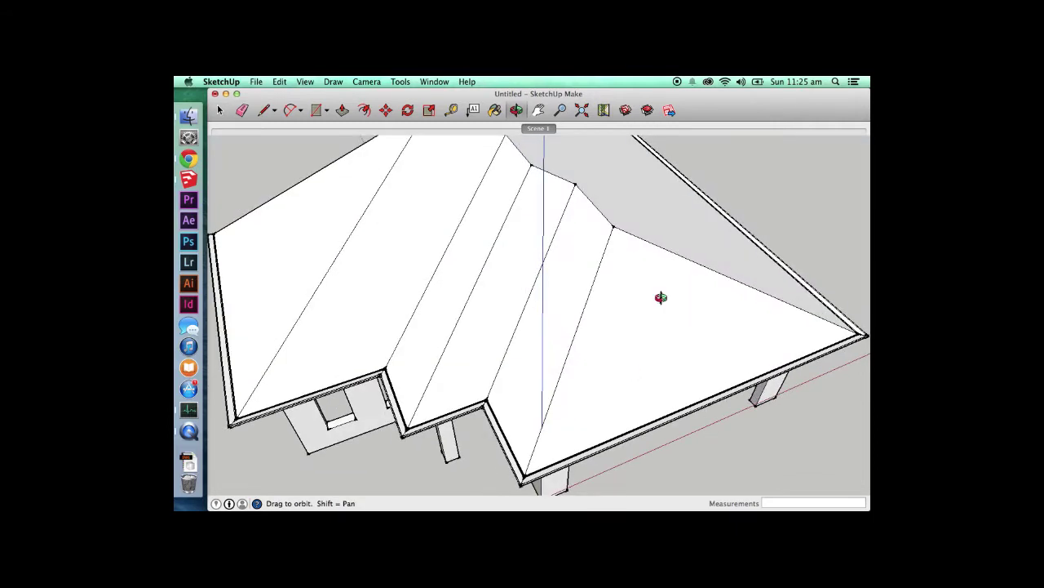
{"action": "scroll", "coordinate": [661, 297], "scroll_direction": "down", "scroll_amount": 3}
{"action": "left_click_drag", "start_coordinate": [426, 277], "coordinate": [349, 315]}
{"action": "key", "text": "space"}
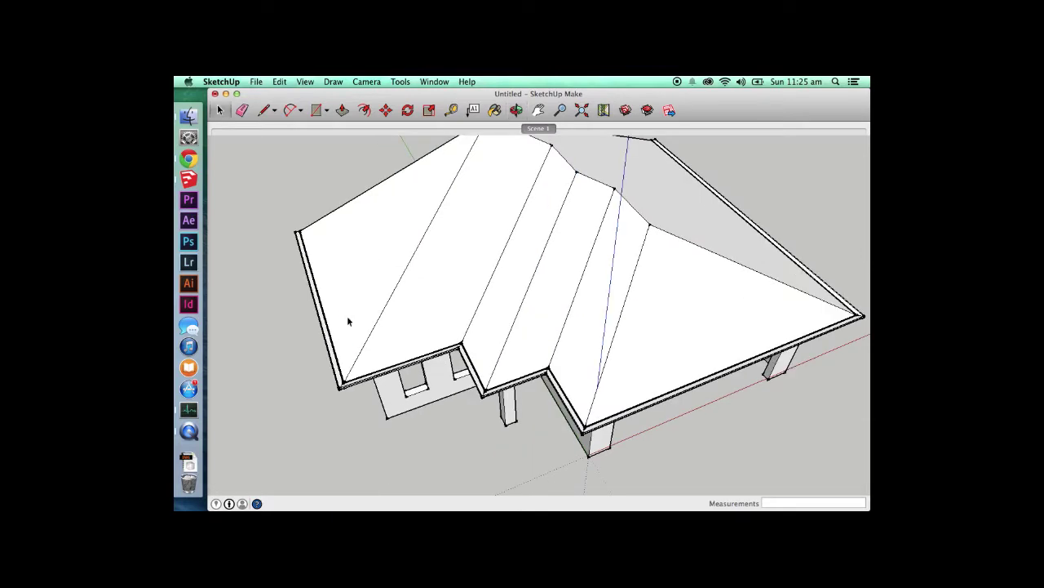
{"action": "scroll", "coordinate": [366, 415], "scroll_direction": "down", "scroll_amount": 4}
{"action": "middle_click_drag", "start_coordinate": [364, 214], "coordinate": [574, 334]}
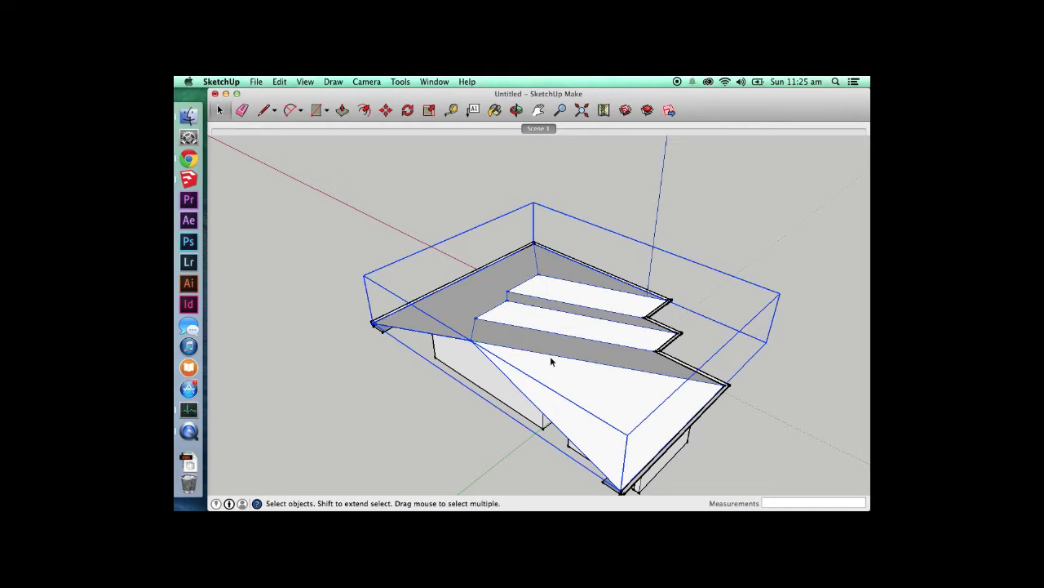
{"action": "double_click", "coordinate": [551, 358]}
{"action": "key", "text": "l"}
{"action": "left_click", "coordinate": [474, 340]}
{"action": "left_click", "coordinate": [425, 366]}
- Copy the hip edge of the large roof face from the old ridge end to the end of the new ridge line
{"action": "key", "text": "space"}
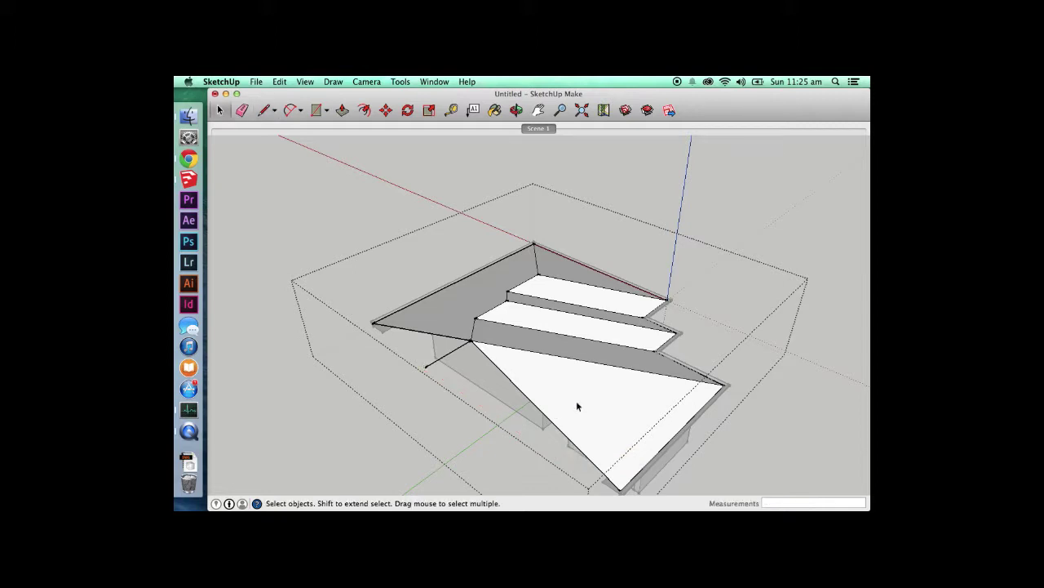
{"action": "scroll", "coordinate": [584, 335], "scroll_direction": "down", "scroll_amount": 2}
{"action": "scroll", "coordinate": [537, 372], "scroll_direction": "up", "scroll_amount": 2}
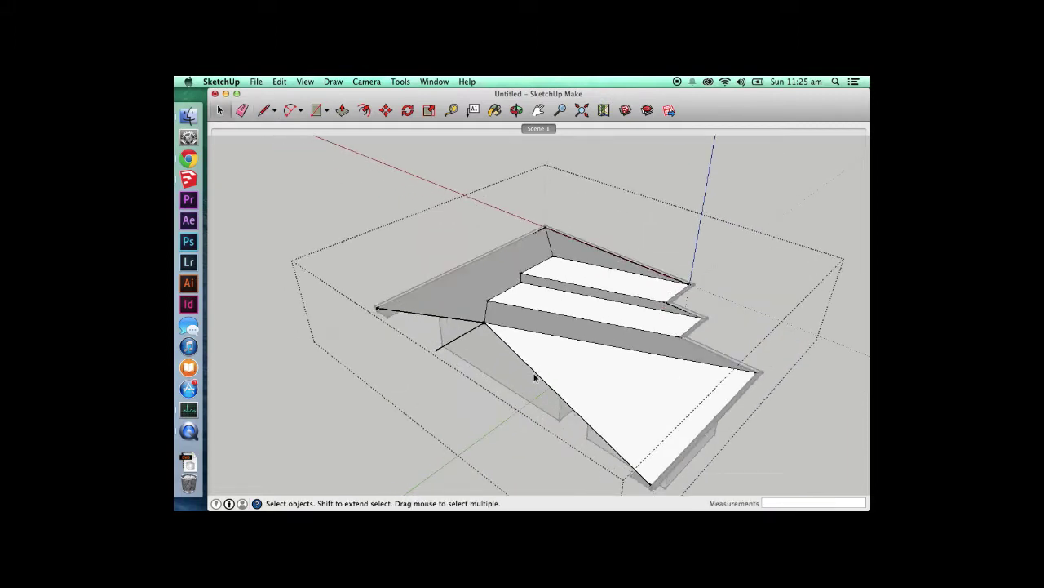
{"action": "key", "text": "m"}
{"action": "key", "text": "alt"}
{"action": "left_click", "coordinate": [487, 323]}
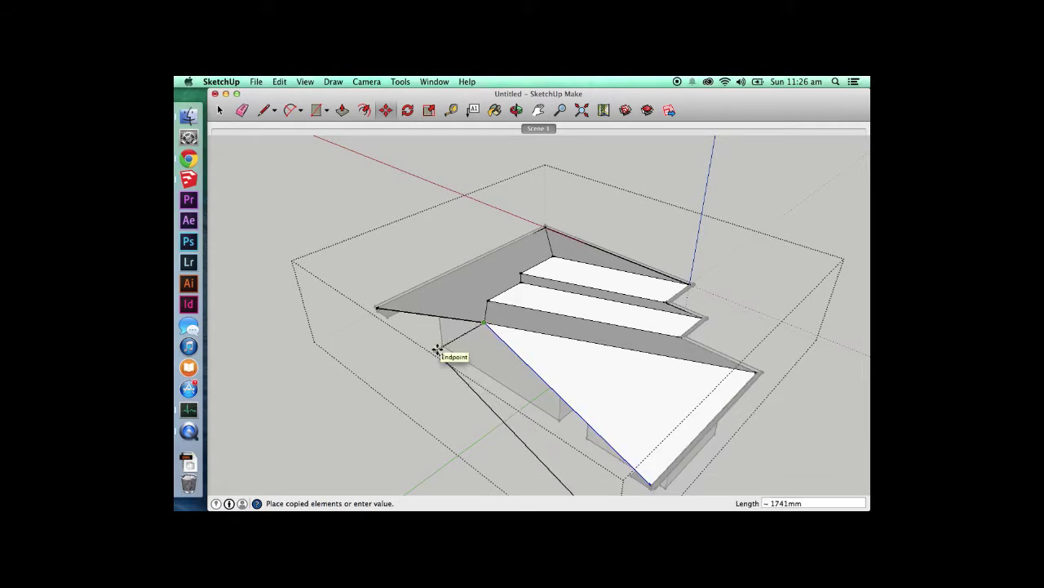
{"action": "left_click", "coordinate": [437, 351]}
{"action": "key", "text": "space"}
- Draw the eave line from the copied hip's lower end to the old roof corner, and erase the old hip edge
{"action": "scroll", "coordinate": [454, 328], "scroll_direction": "down", "scroll_amount": 2}
{"action": "key", "text": "l"}
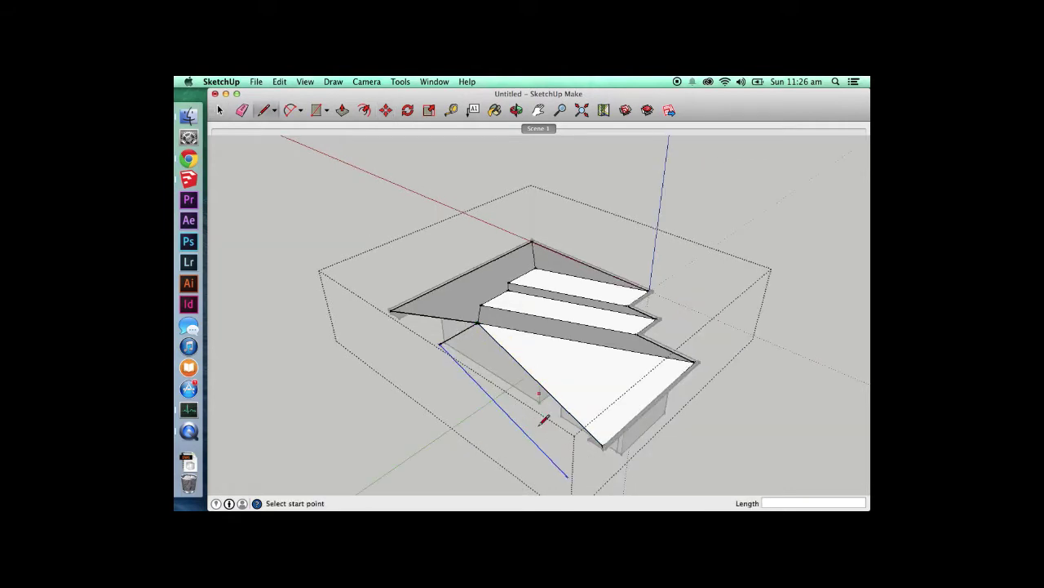
{"action": "left_click", "coordinate": [569, 477]}
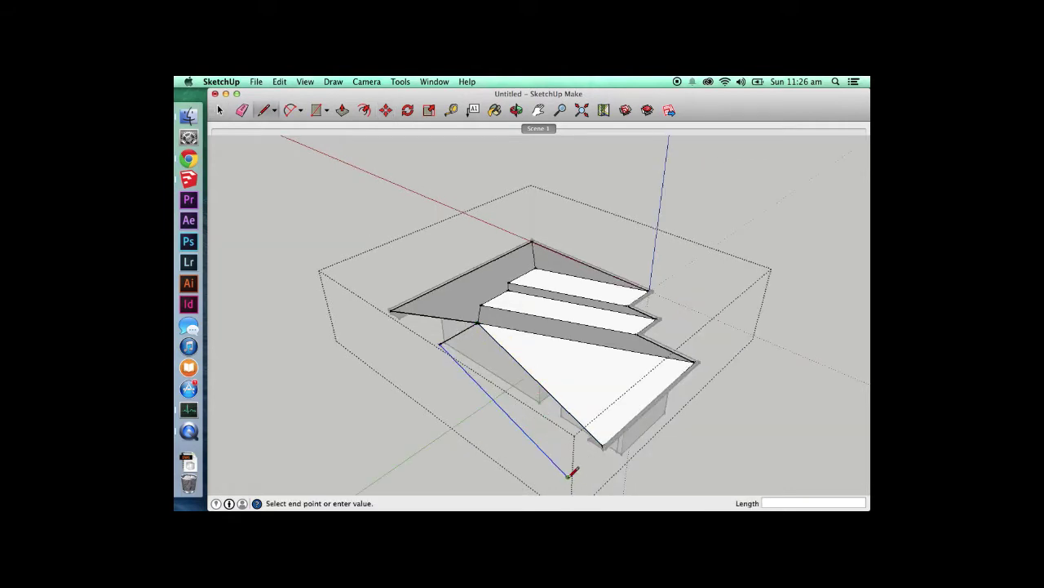
{"action": "left_click", "coordinate": [603, 447]}
{"action": "key", "text": "e"}
{"action": "left_click", "coordinate": [575, 426]}
{"action": "key", "text": "space"}
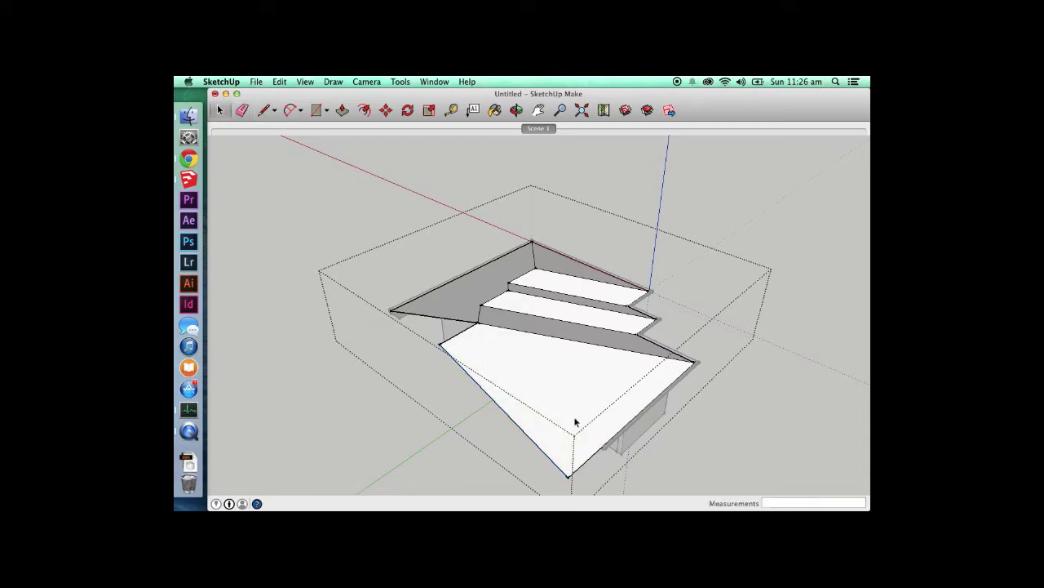
- Copy the hip edge on the opposite side from the old ridge end to the extended ridge end
{"action": "key", "text": "l"}
{"action": "key", "text": "space"}
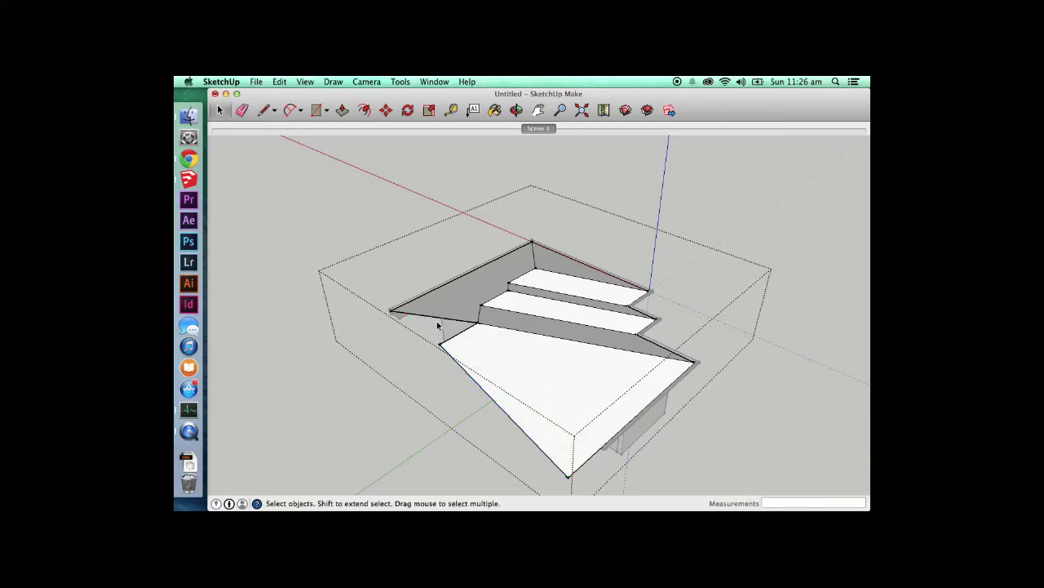
{"action": "left_click", "coordinate": [438, 319]}
{"action": "key", "text": "m"}
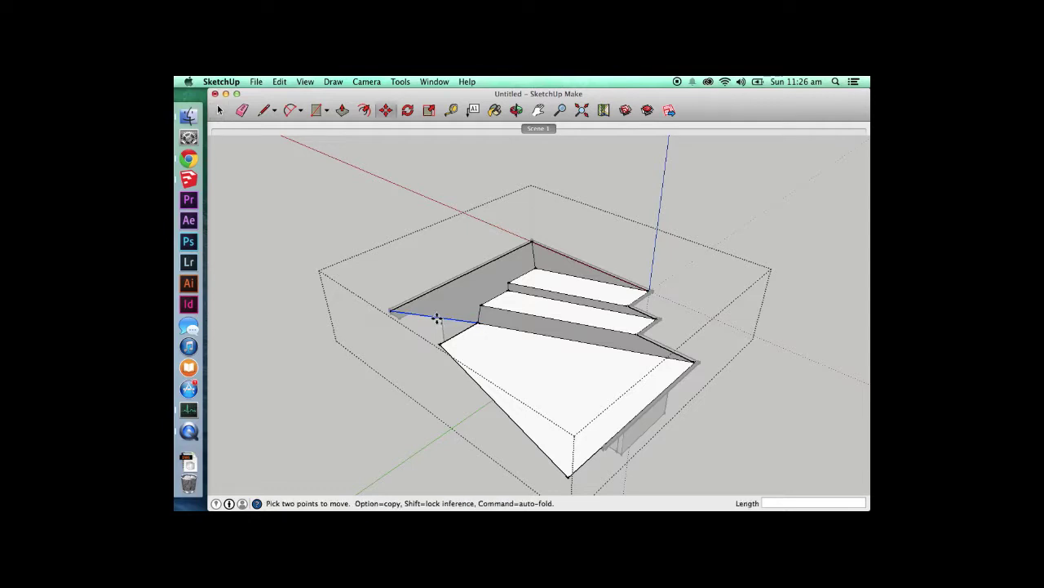
{"action": "left_click", "coordinate": [482, 325]}
{"action": "left_click", "coordinate": [439, 343]}
{"action": "key", "text": "space"}
- Connect the second copied hip to the old roof corner with an eave line, and erase the remaining old hip edge
{"action": "key", "text": "l"}
{"action": "left_click", "coordinate": [355, 328]}
{"action": "left_click", "coordinate": [391, 310]}
{"action": "key", "text": "space"}
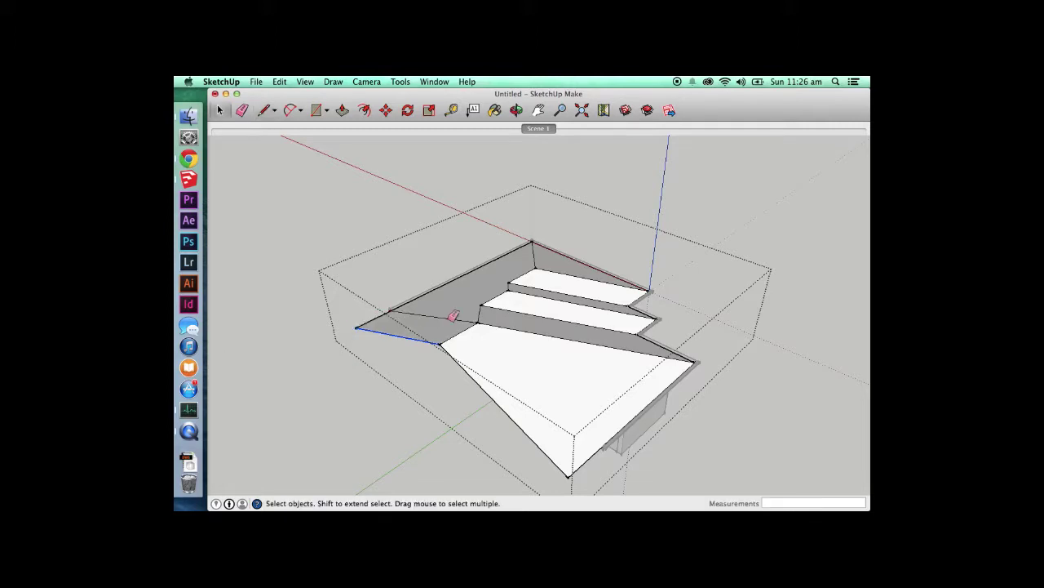
{"action": "key", "text": "e"}
{"action": "left_click", "coordinate": [459, 320]}
{"action": "key", "text": "space"}
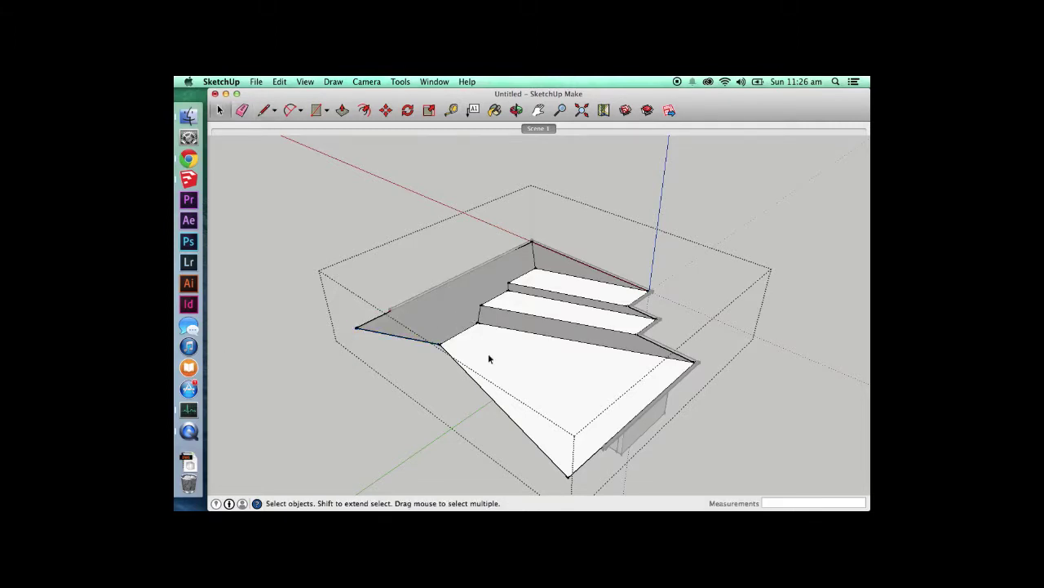
- Finish editing the extended roof and close its group
{"action": "key", "text": "o"}
{"action": "left_click_drag", "start_coordinate": [544, 385], "coordinate": [381, 367]}
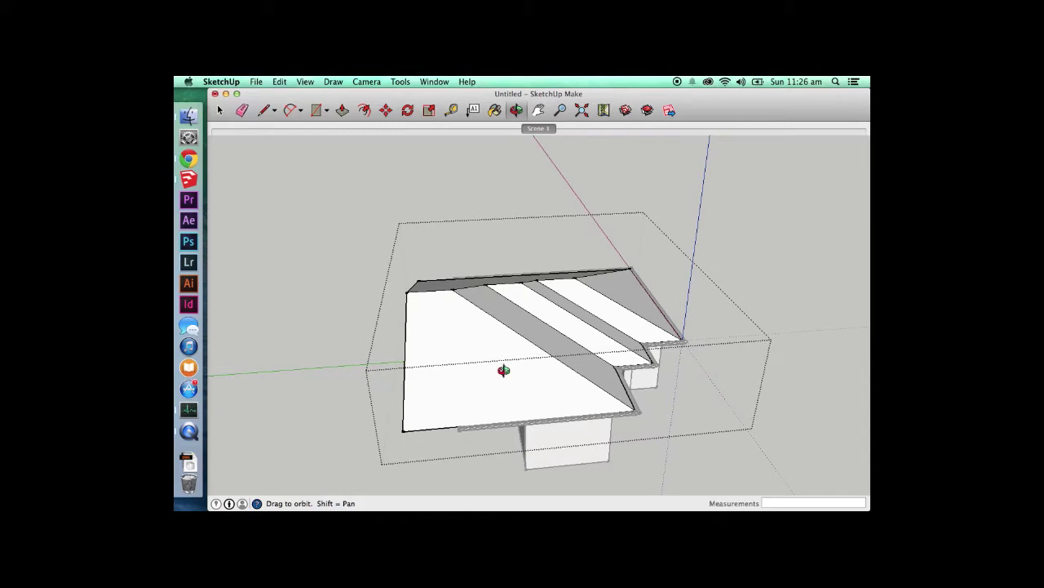
{"action": "left_click_drag", "start_coordinate": [504, 366], "coordinate": [356, 376]}
{"action": "key", "text": "space"}
{"action": "left_click", "coordinate": [256, 212]}
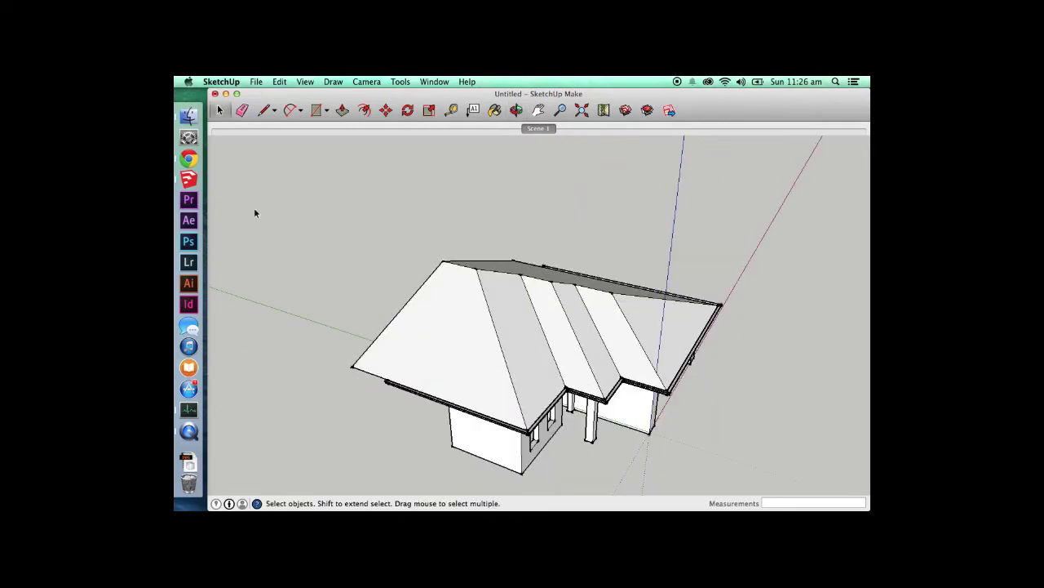
- Switch to Chrome and search the web for "custom org roof" in the blank tab
{"action": "left_click", "coordinate": [189, 158]}
{"action": "left_click", "coordinate": [475, 102]}
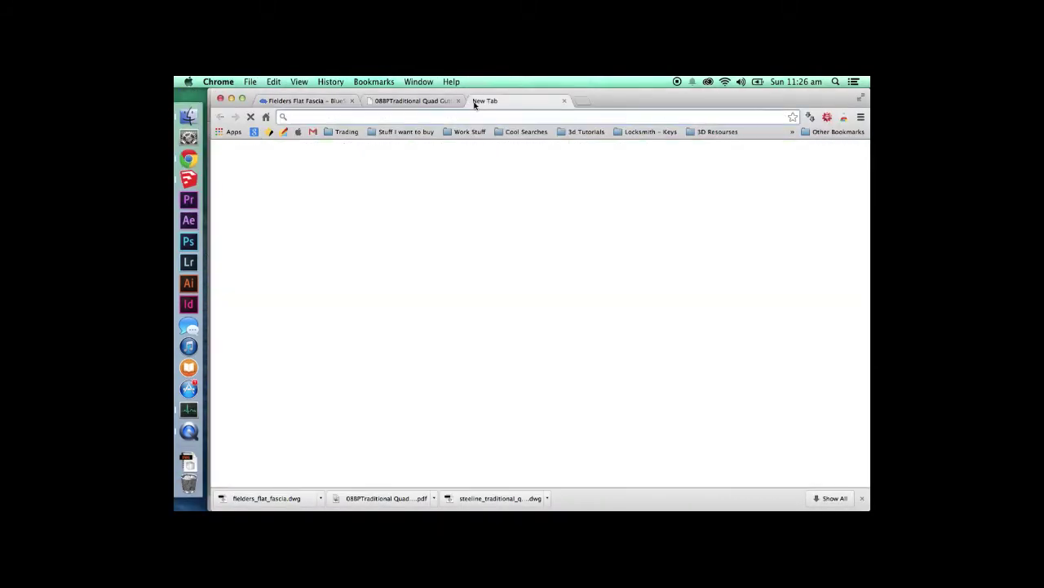
{"action": "type", "text": "custom or"}
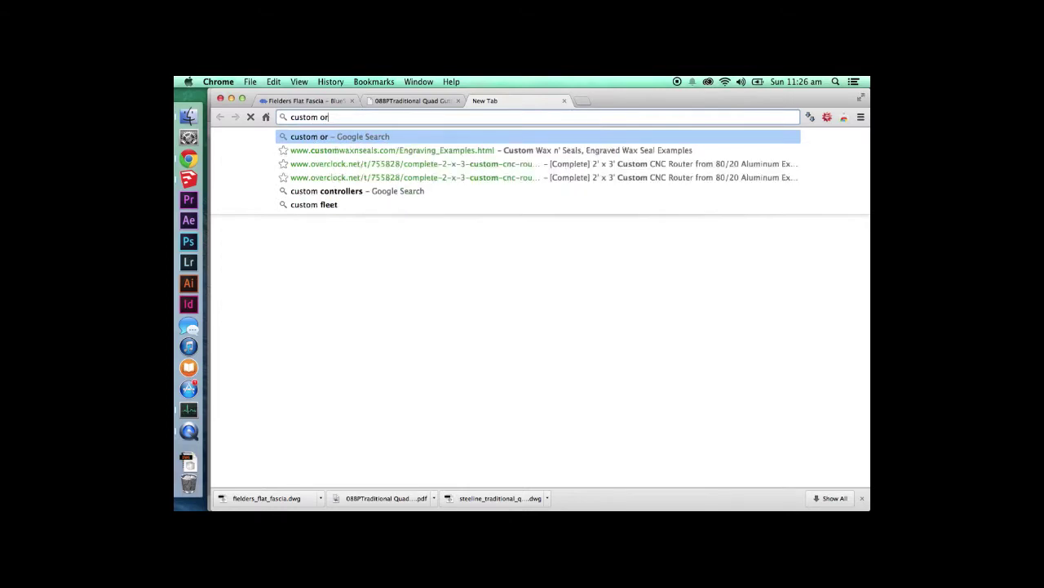
{"action": "type", "text": "g roo"}
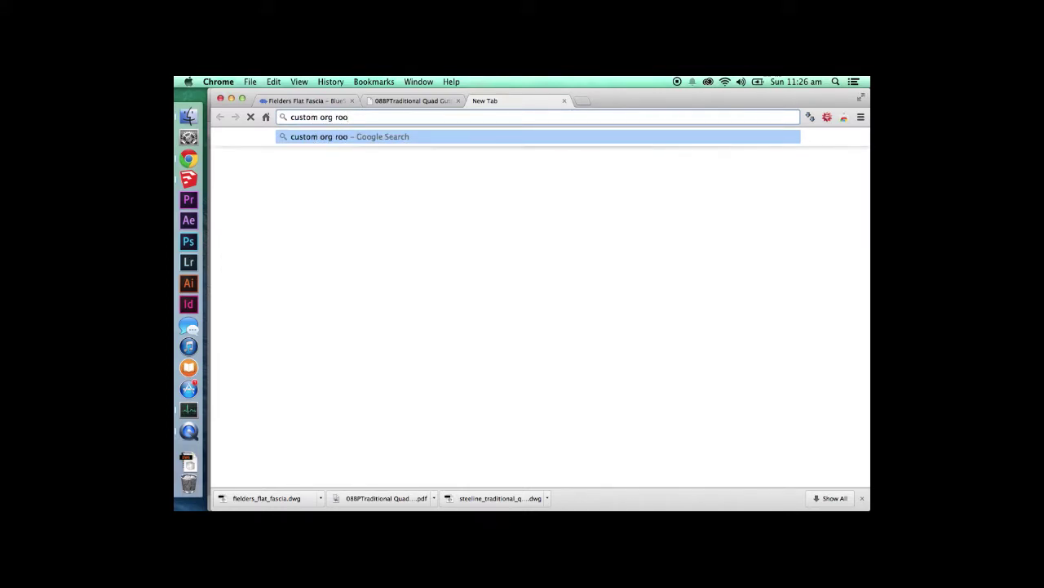
{"action": "type", "text": "f"}
{"action": "key", "text": "Return"}
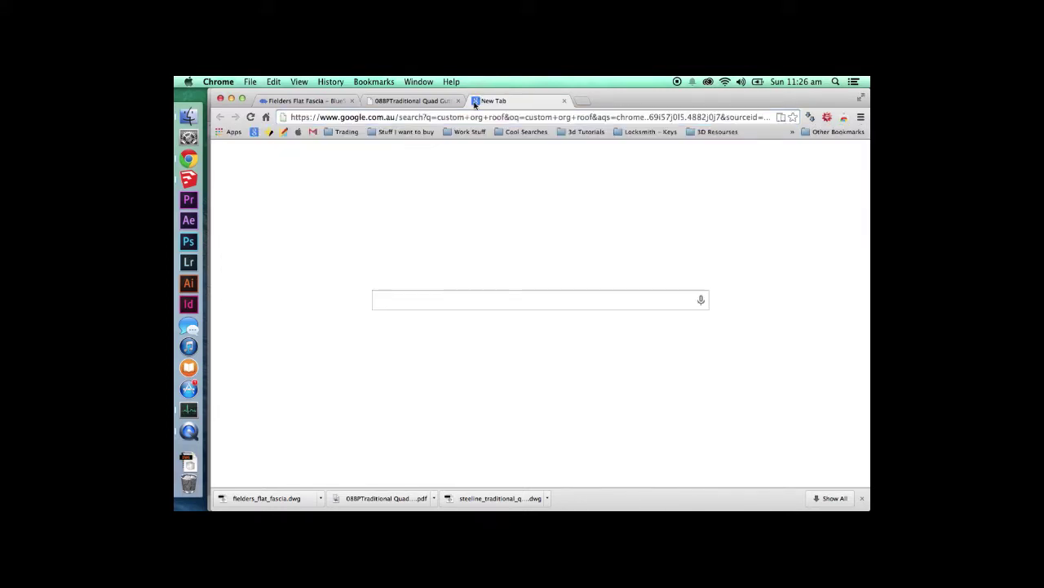
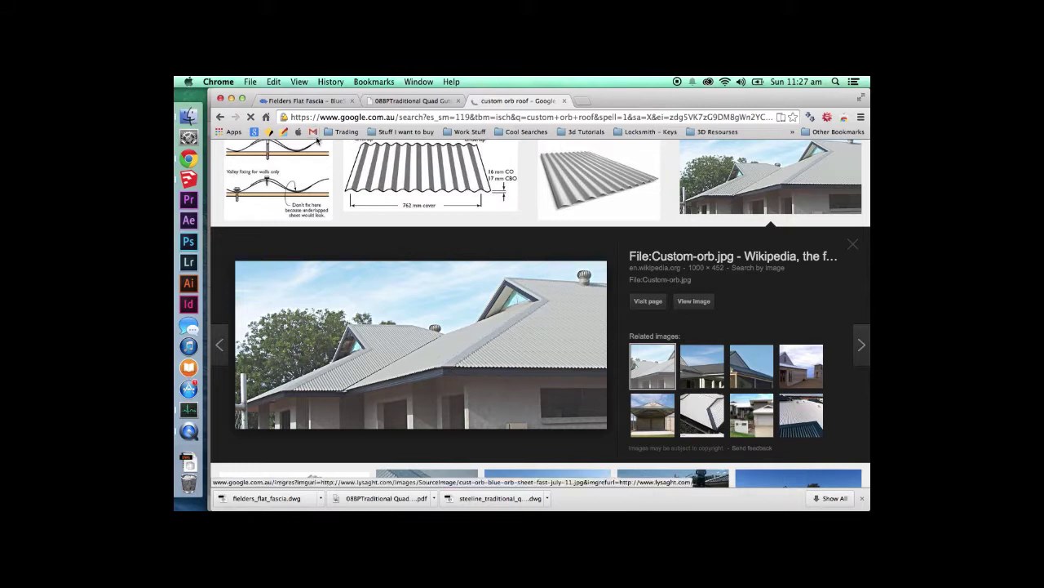
- Return to SketchUp, open the roof group and offset the outline of the large side roof face inward by 140 mm
{"action": "left_click", "coordinate": [231, 98]}
{"action": "left_click", "coordinate": [369, 235]}
{"action": "double_click", "coordinate": [441, 377]}
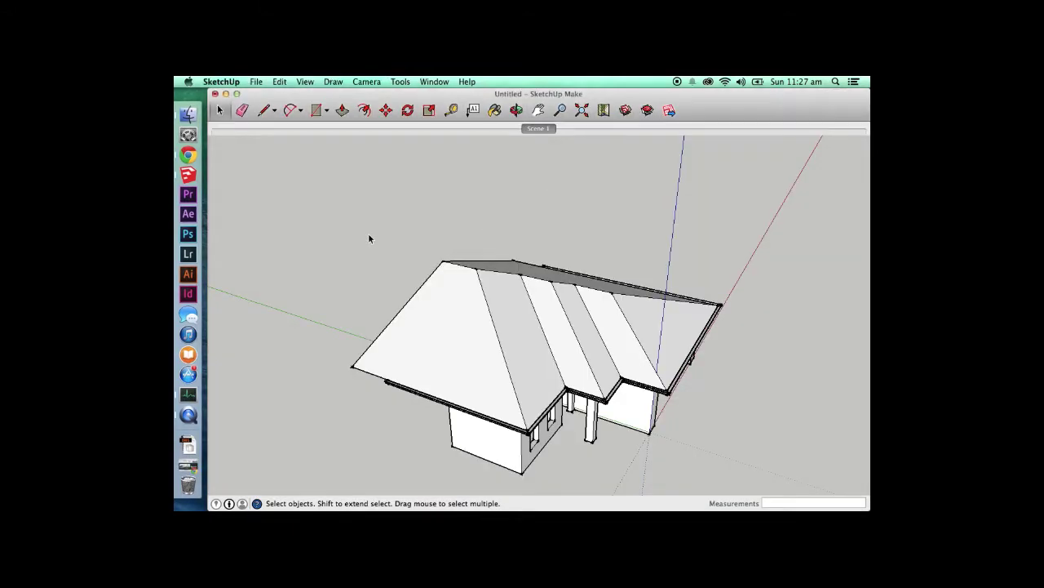
{"action": "scroll", "coordinate": [441, 377], "scroll_direction": "up", "scroll_amount": 3}
{"action": "left_click", "coordinate": [466, 367]}
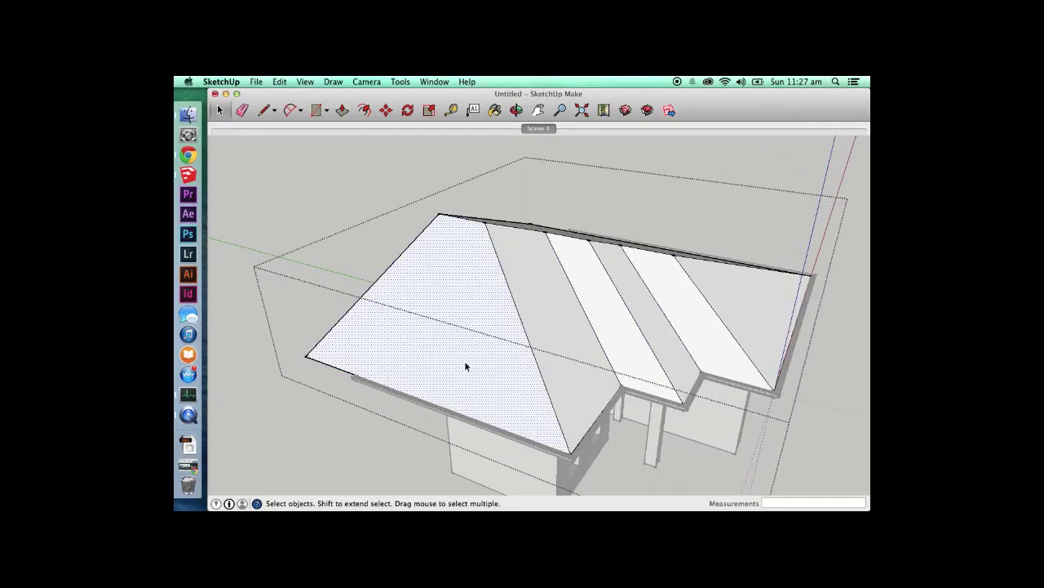
{"action": "left_click", "coordinate": [368, 114]}
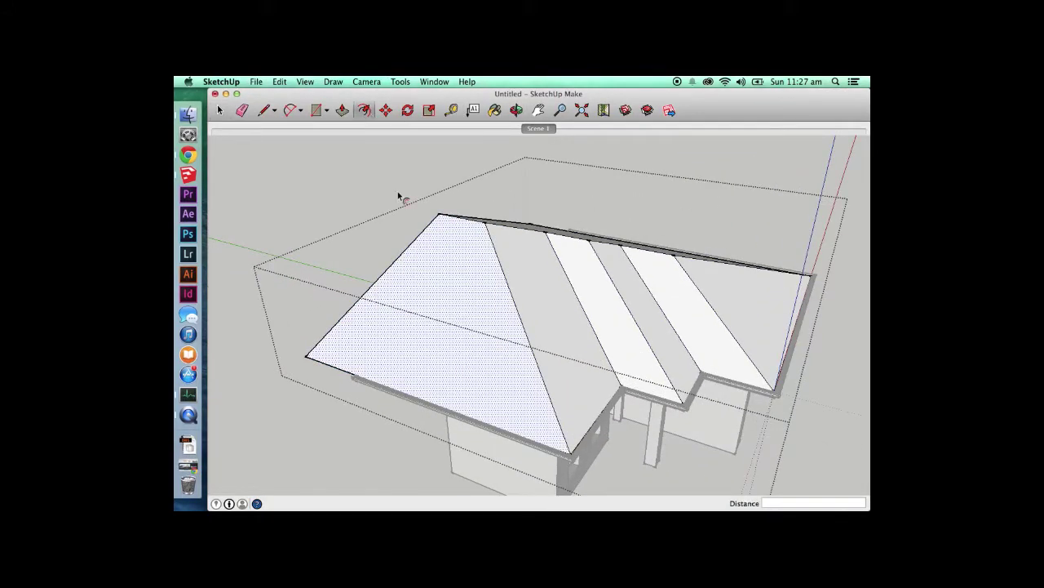
{"action": "left_click", "coordinate": [473, 236]}
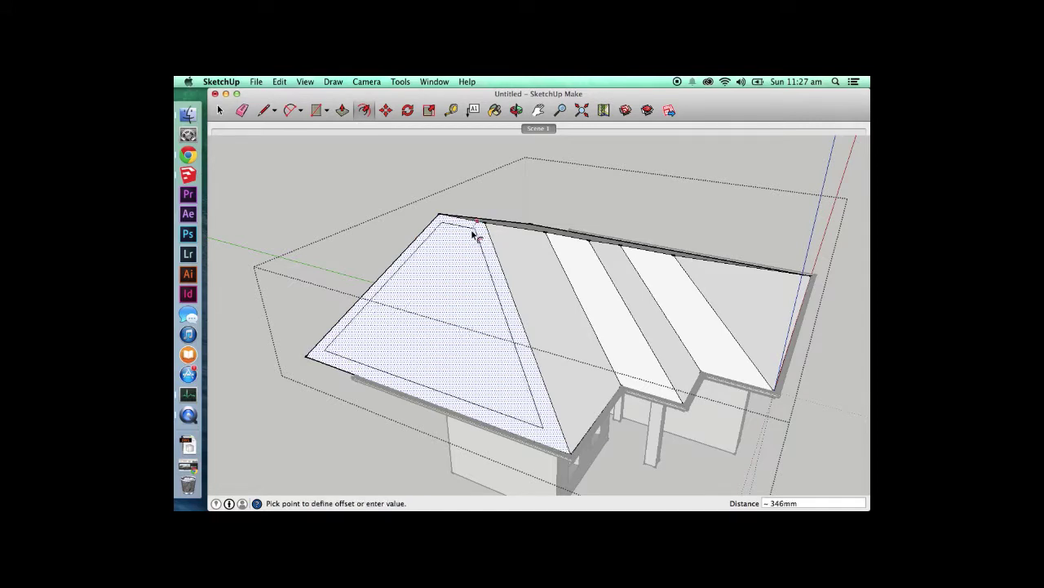
{"action": "type", "text": "140"}
{"action": "key", "text": "Return"}
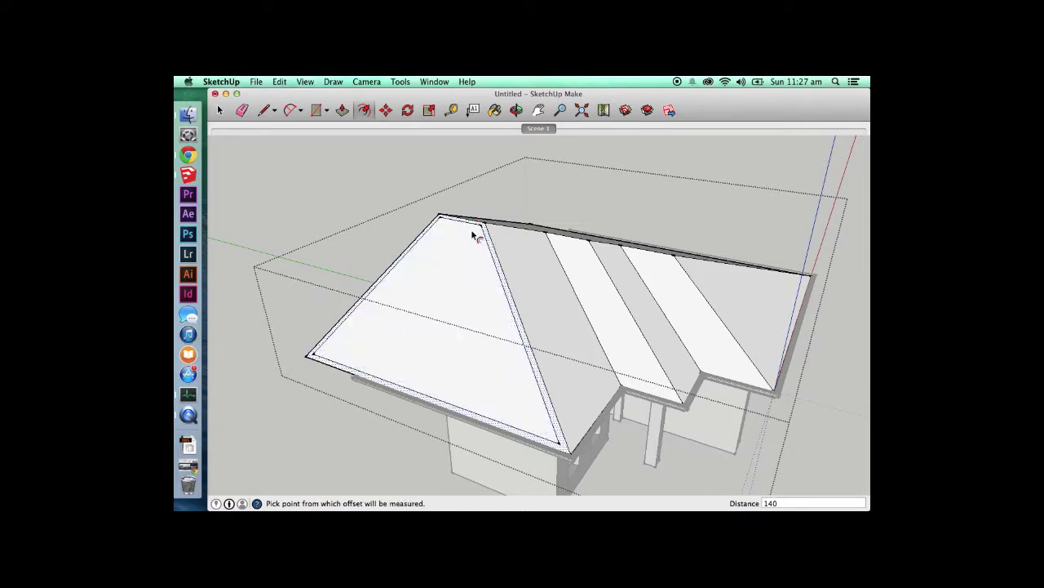
- Offset the outlines of the two roof faces next to the large side face inward by 140 mm each
{"action": "key", "text": "space"}
{"action": "left_click", "coordinate": [530, 271]}
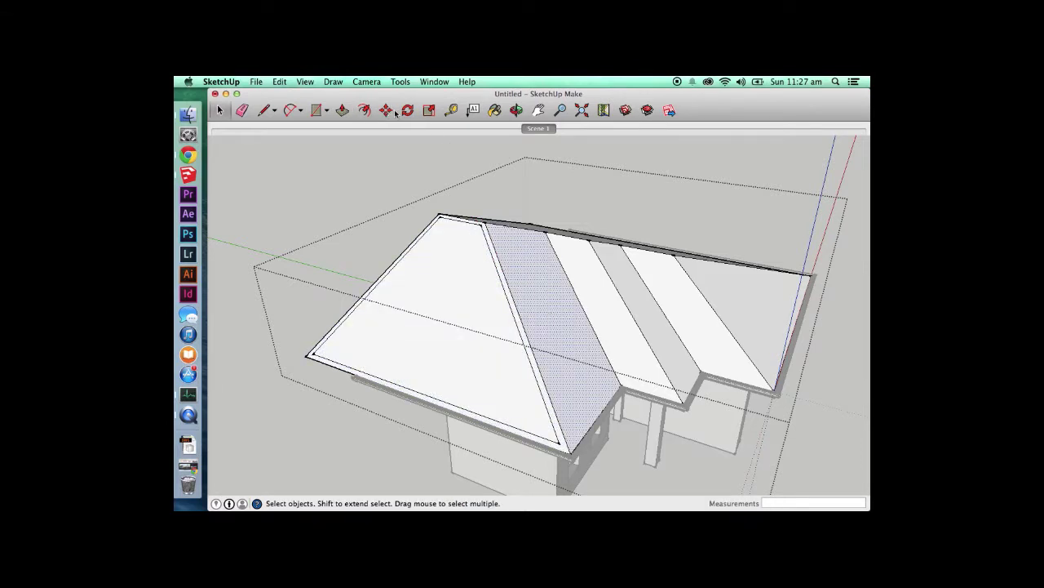
{"action": "left_click", "coordinate": [364, 111]}
{"action": "left_click", "coordinate": [525, 234]}
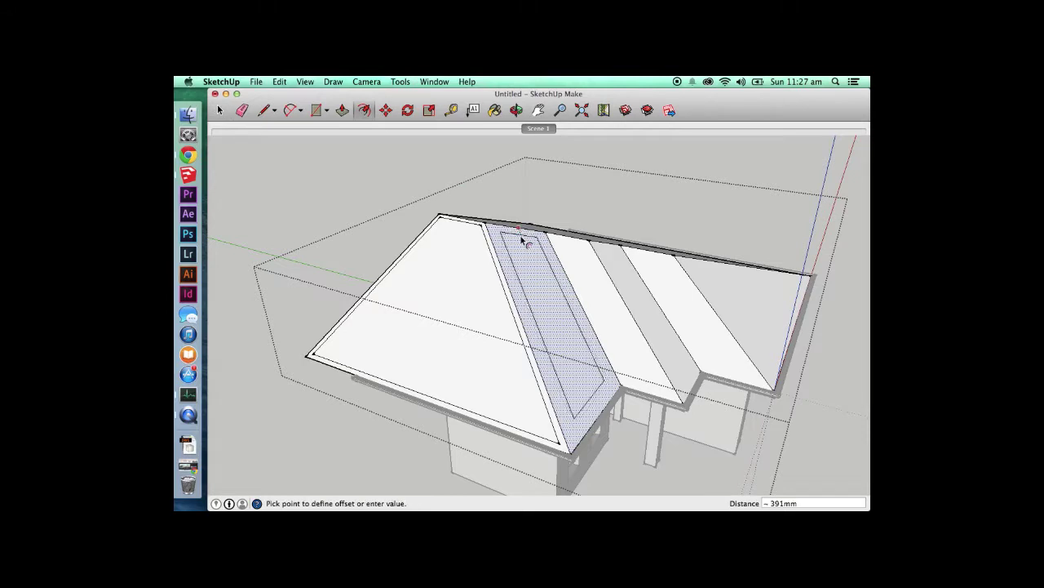
{"action": "key", "text": "Escape"}
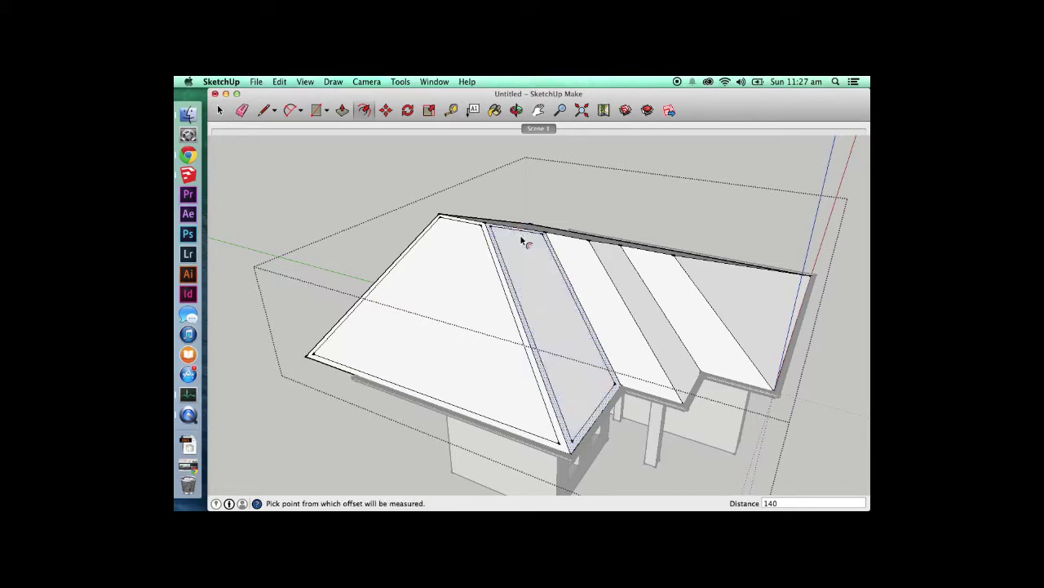
{"action": "left_click", "coordinate": [575, 247]}
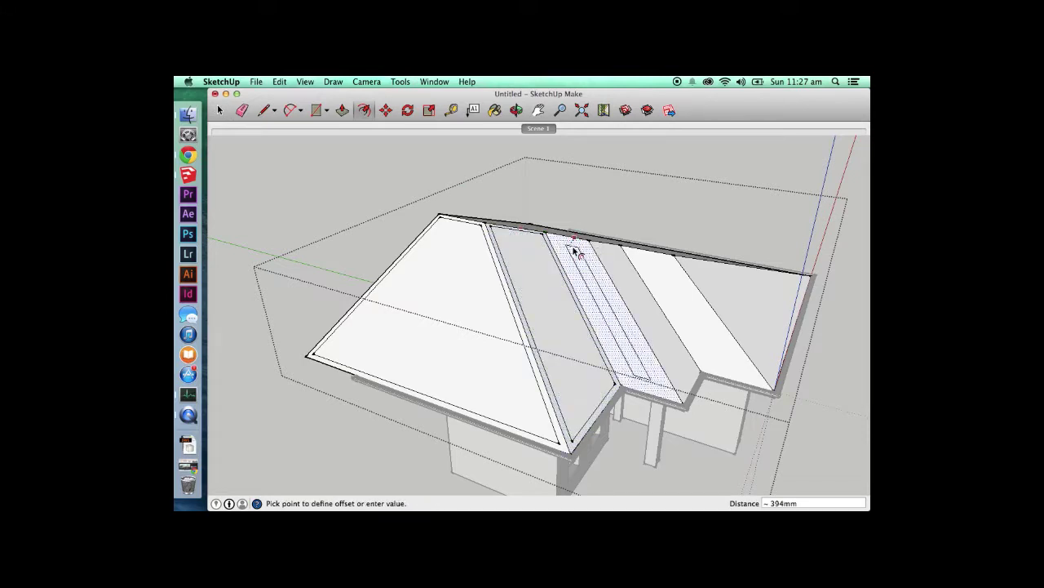
{"action": "left_click", "coordinate": [576, 251]}
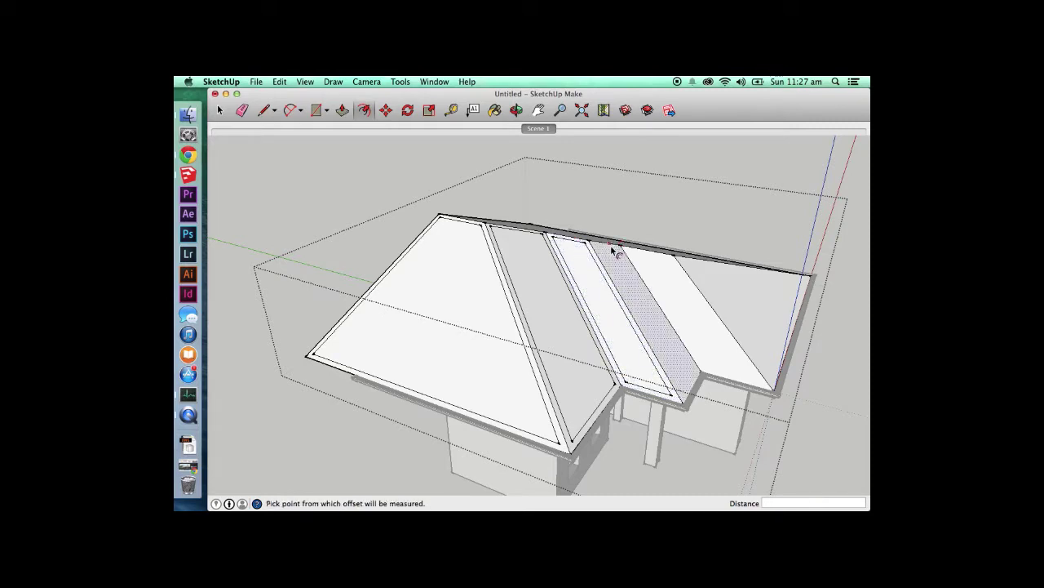
- Offset the outlines of the next narrow roof face and the stepped face beside it inward by 140 mm each
{"action": "left_click", "coordinate": [613, 251]}
{"action": "type", "text": "140"}
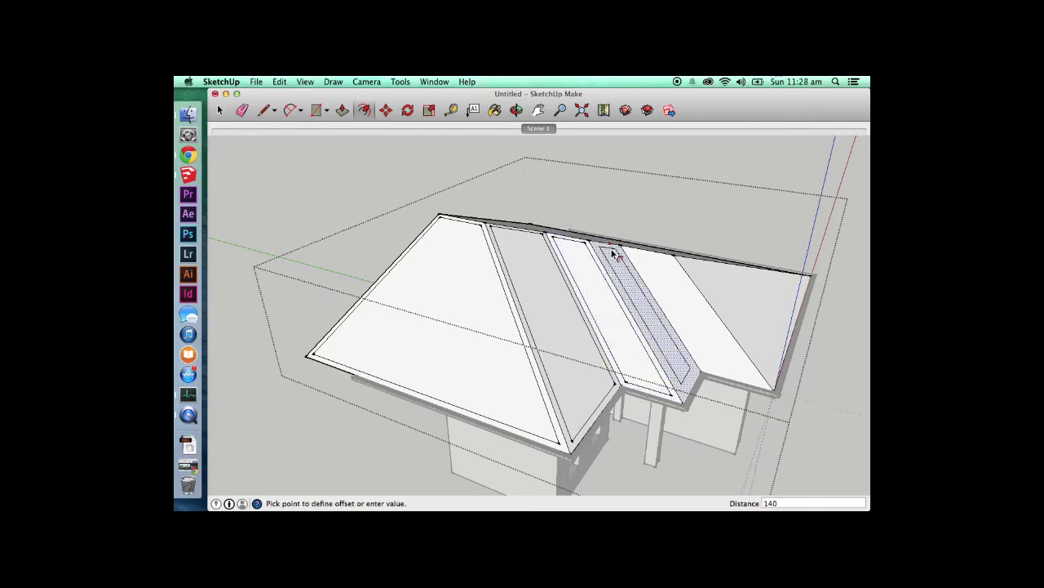
{"action": "key", "text": "Return"}
{"action": "left_click", "coordinate": [645, 258]}
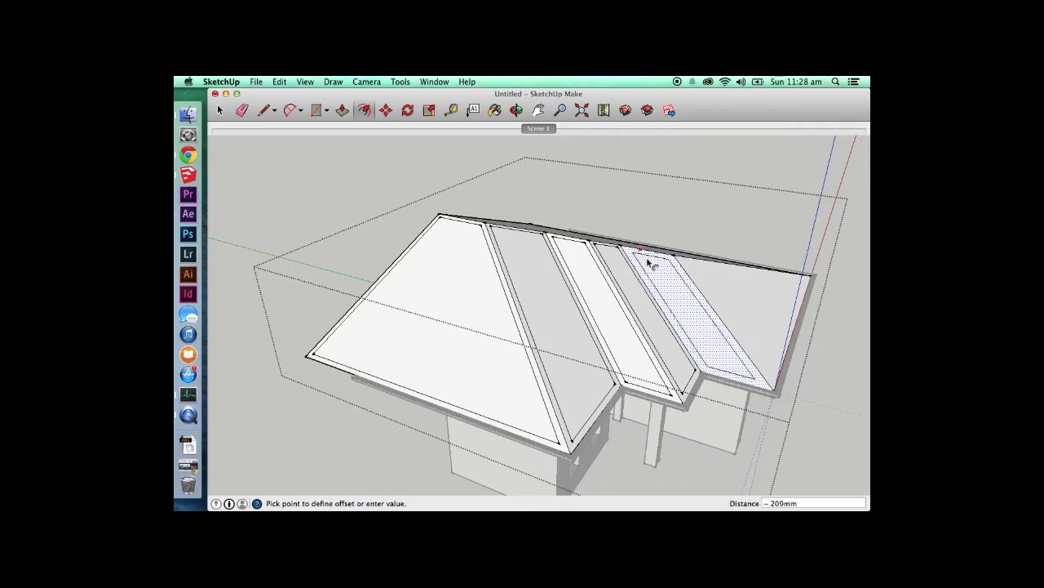
{"action": "type", "text": "140"}
{"action": "key", "text": "Return"}
- Offset the outline of the triangular end roof face inward by 140 mm
{"action": "left_click", "coordinate": [698, 263]}
{"action": "type", "text": "14"}
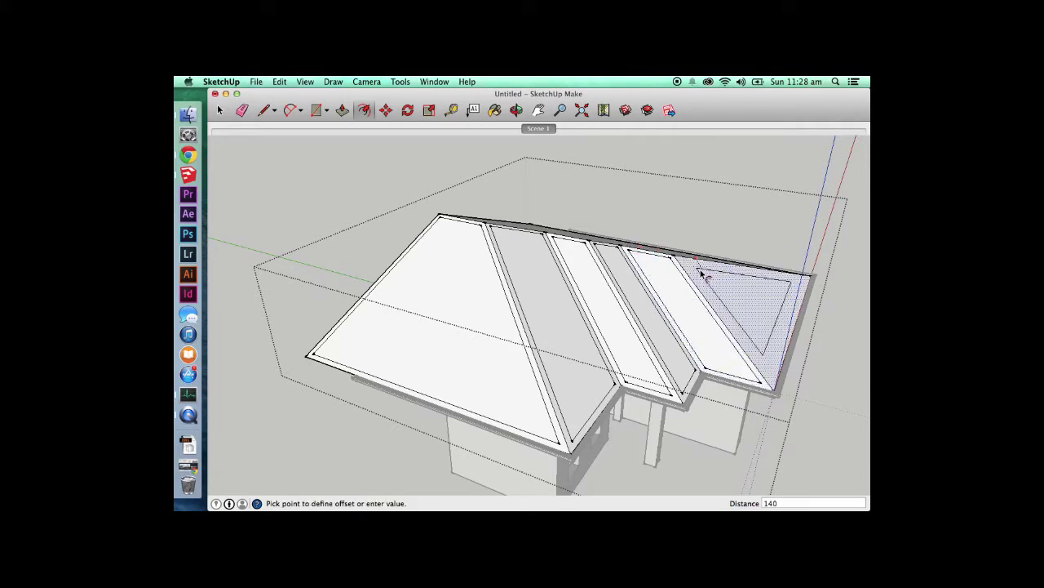
{"action": "type", "text": "0"}
{"action": "key", "text": "Return"}
{"action": "key", "text": "space"}
- Offset the outline of the large rear roof face with the stepped ridge edge inward to form its border
{"action": "middle_click_drag", "start_coordinate": [700, 270], "coordinate": [361, 292]}
{"action": "left_click", "coordinate": [641, 280]}
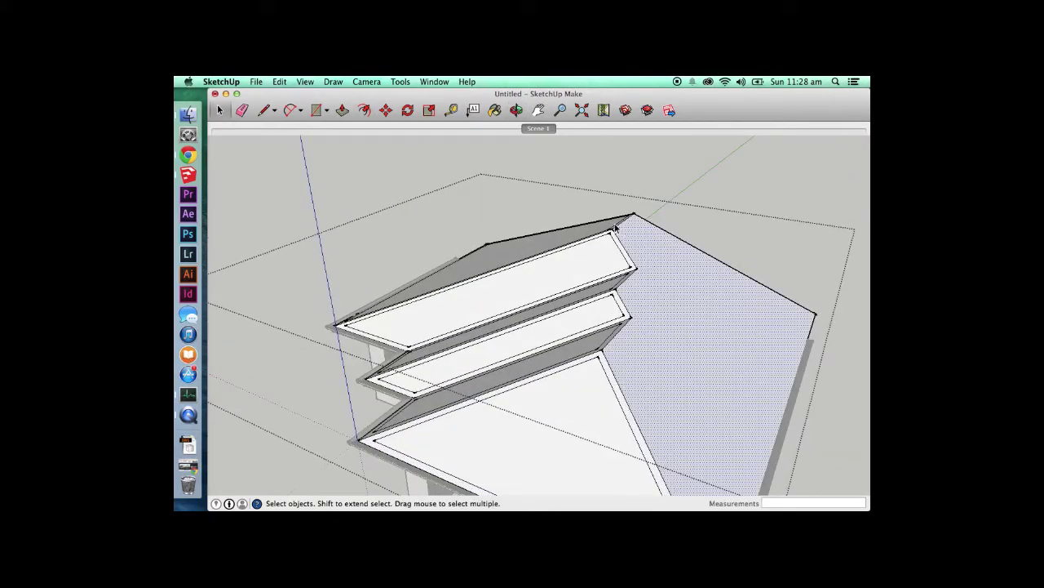
{"action": "left_click", "coordinate": [364, 110]}
{"action": "left_click", "coordinate": [629, 222]}
{"action": "left_click", "coordinate": [638, 234]}
{"action": "key", "text": "space"}
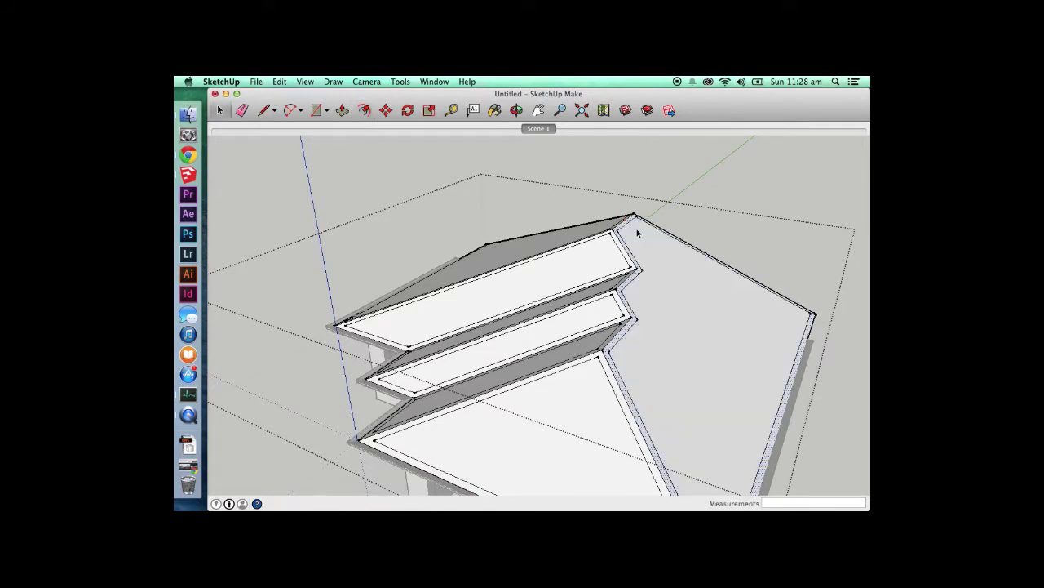
- Check the custom orb roof photo in Chrome and return to the SketchUp model
{"action": "left_click", "coordinate": [190, 160]}
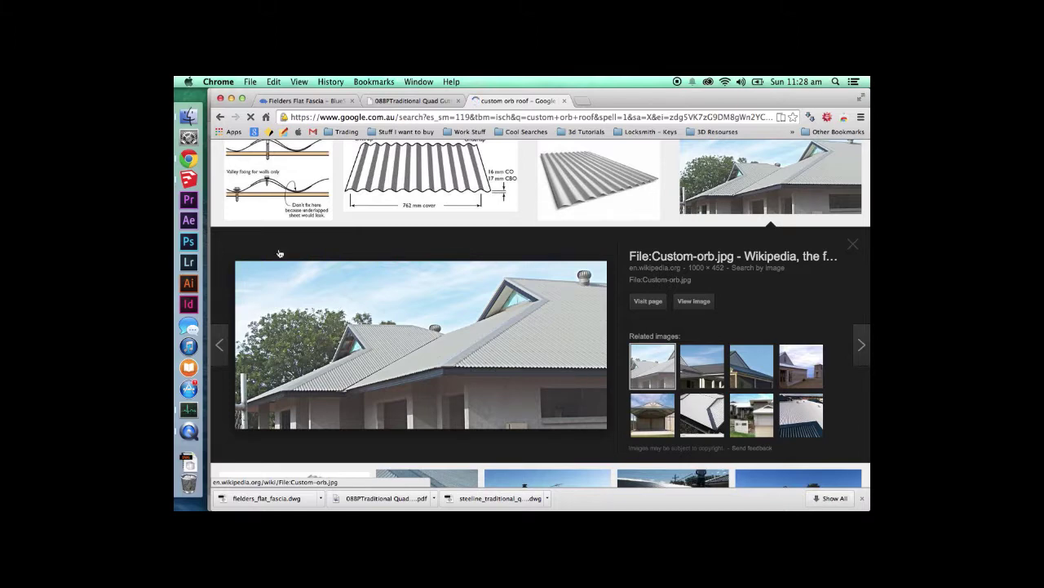
{"action": "left_click", "coordinate": [188, 178]}
{"action": "scroll", "coordinate": [517, 340], "scroll_direction": "down", "scroll_amount": 2}
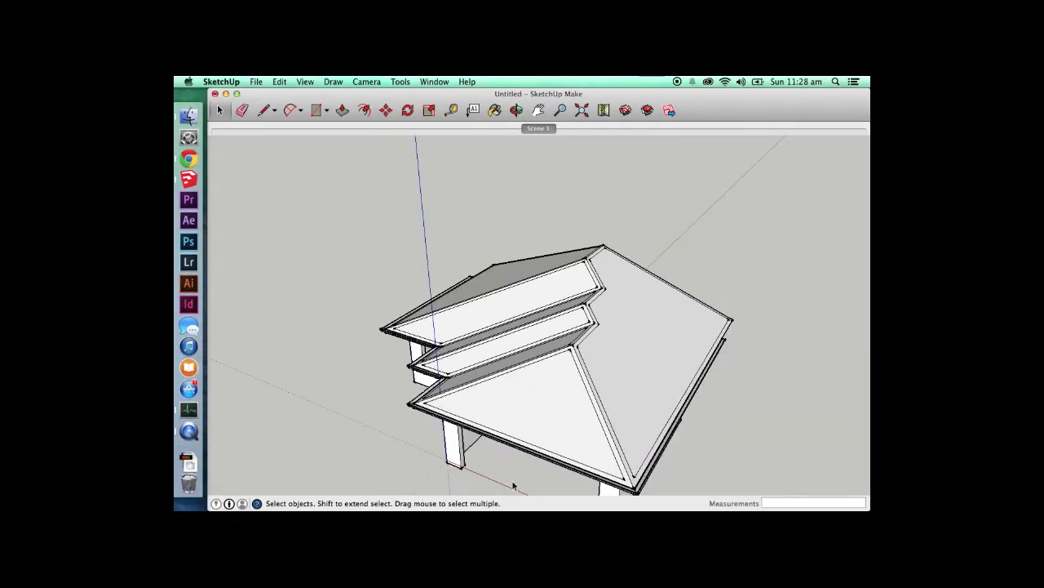
{"action": "scroll", "coordinate": [495, 431], "scroll_direction": "up", "scroll_amount": 5}
- Open the roof group and erase the inner offset lines running along the eaves of the front faces
{"action": "triple_click", "coordinate": [494, 425]}
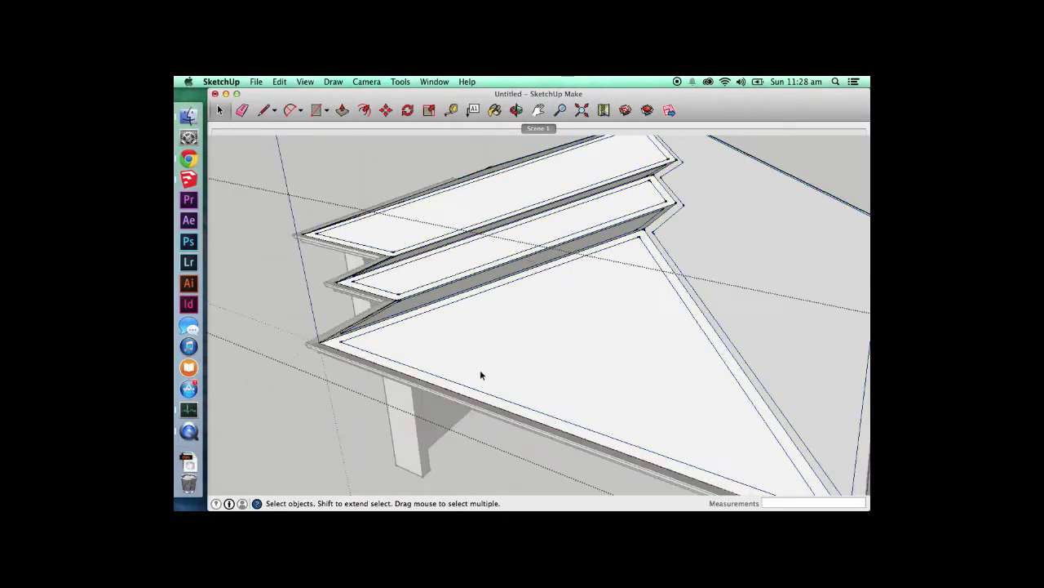
{"action": "key", "text": "o"}
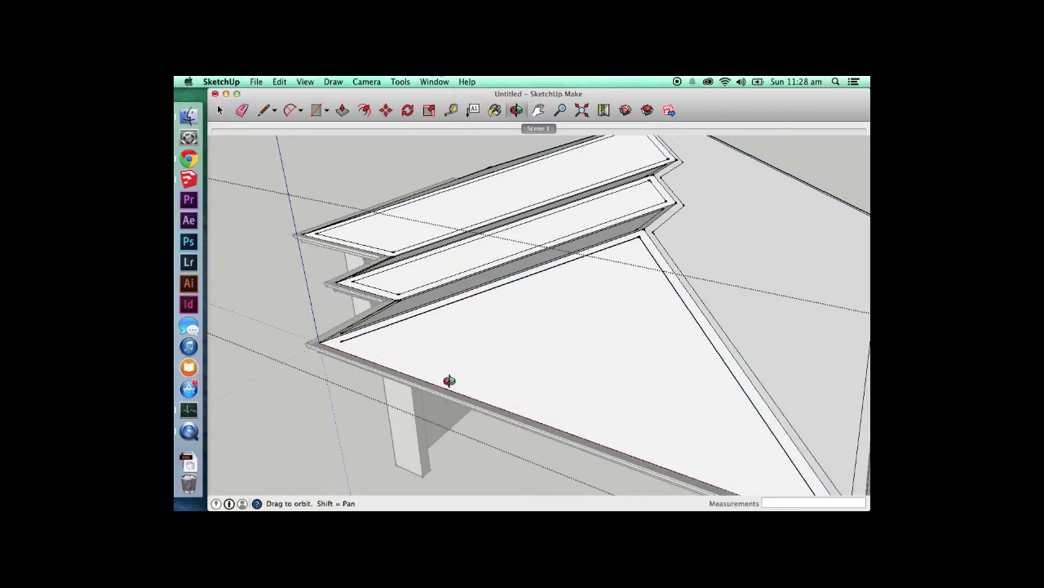
{"action": "left_click_drag", "start_coordinate": [449, 380], "coordinate": [693, 380]}
{"action": "key", "text": "e"}
{"action": "left_click", "coordinate": [610, 301]}
{"action": "left_click", "coordinate": [529, 293]}
{"action": "left_click", "coordinate": [446, 295]}
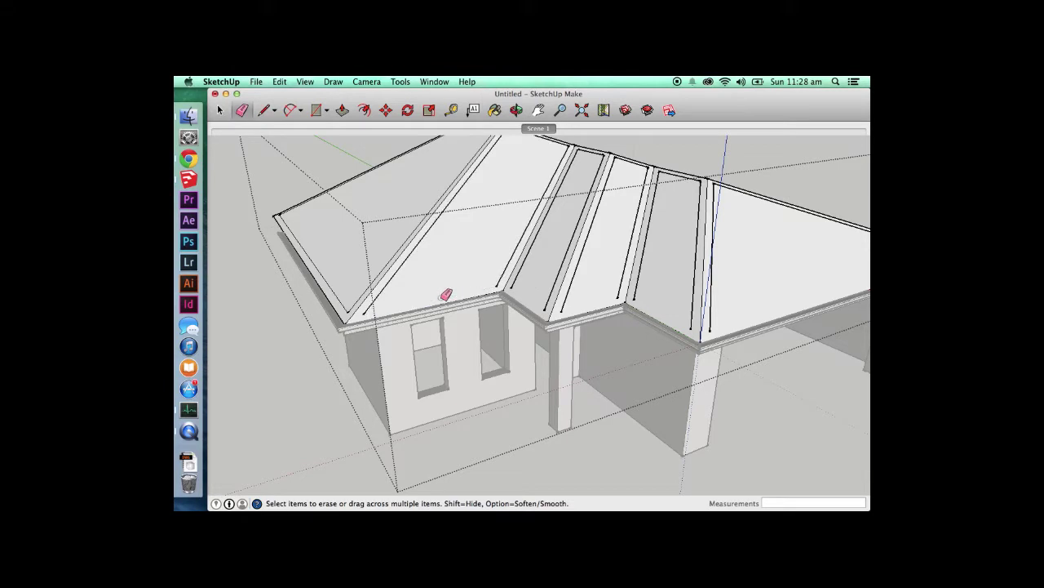
- Select the side, front and end roof faces one by one to check their extent down to the eaves
{"action": "key", "text": "space"}
{"action": "left_click", "coordinate": [326, 263]}
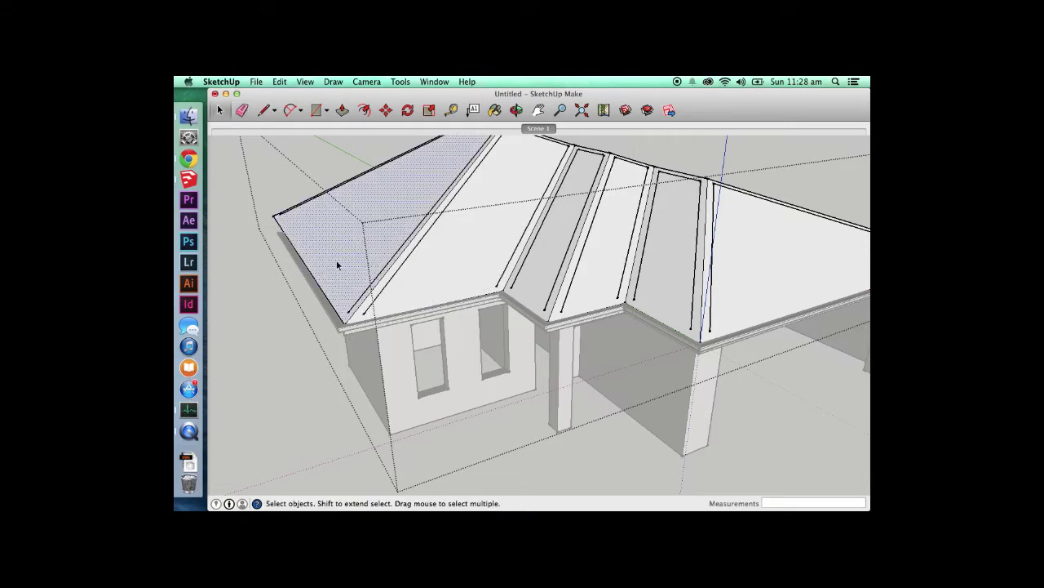
{"action": "left_click", "coordinate": [461, 262]}
{"action": "left_click", "coordinate": [566, 255]}
{"action": "left_click", "coordinate": [610, 261]}
{"action": "left_click", "coordinate": [679, 274]}
{"action": "left_click", "coordinate": [727, 292]}
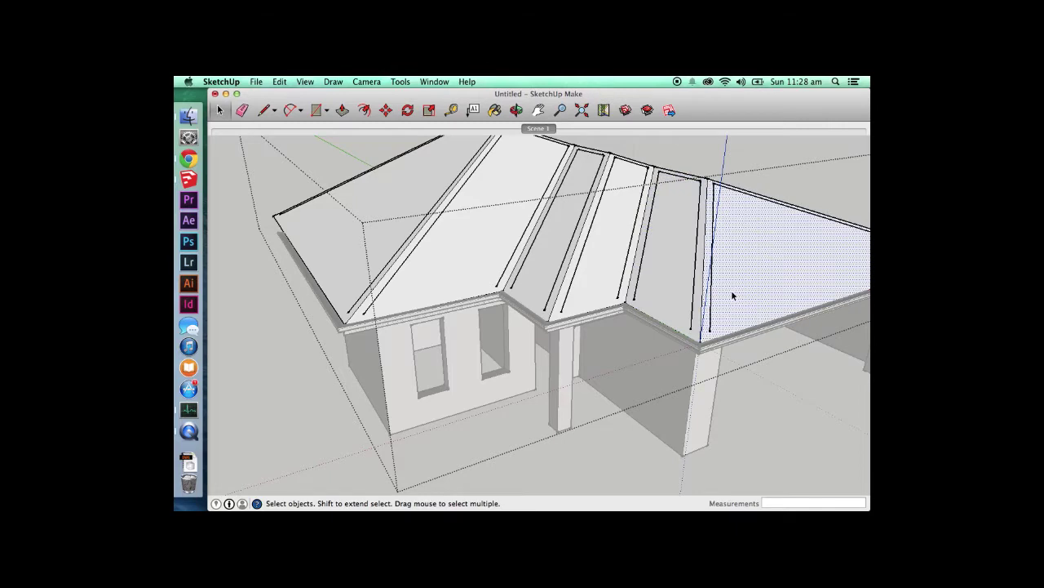
- Scale the side face's border line along its far hip past the eave and erase the overhanging piece
{"action": "left_click", "coordinate": [287, 216]}
{"action": "key", "text": "s"}
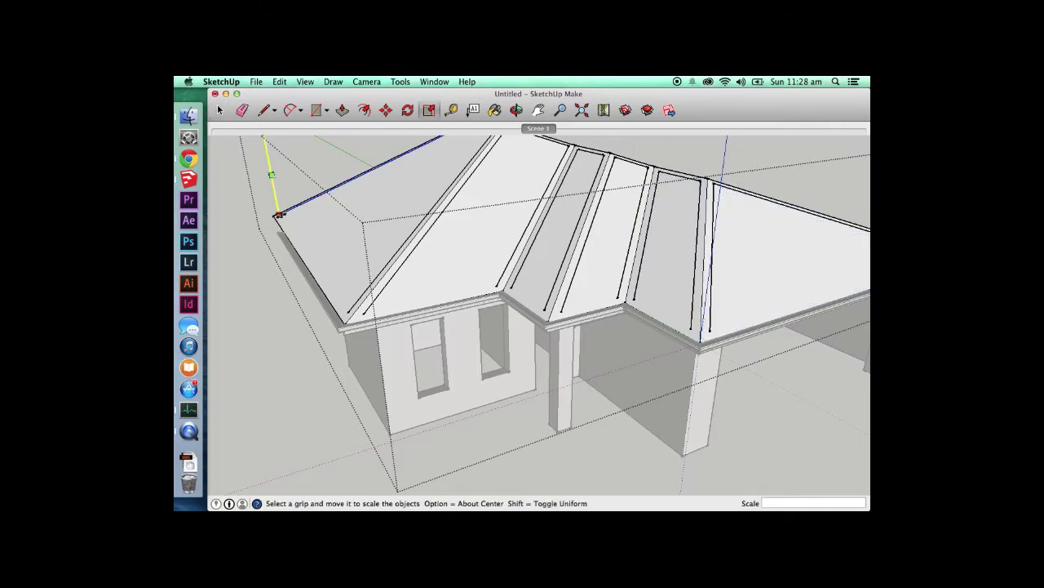
{"action": "left_click", "coordinate": [275, 214]}
{"action": "left_click", "coordinate": [233, 261]}
{"action": "key", "text": "space"}
{"action": "key", "text": "e"}
{"action": "left_click", "coordinate": [250, 228]}
- Extend the side face's border line beside the front corner hip past the eave and erase the excess
{"action": "key", "text": "space"}
{"action": "left_click", "coordinate": [353, 307]}
{"action": "key", "text": "s"}
{"action": "left_click", "coordinate": [346, 306]}
{"action": "left_click", "coordinate": [320, 350]}
{"action": "key", "text": "e"}
{"action": "left_click", "coordinate": [322, 349]}
- Extend the border line on the front-face side of the same corner hip past the eave and trim the overhang
{"action": "key", "text": "space"}
{"action": "key", "text": "s"}
{"action": "left_click", "coordinate": [366, 304]}
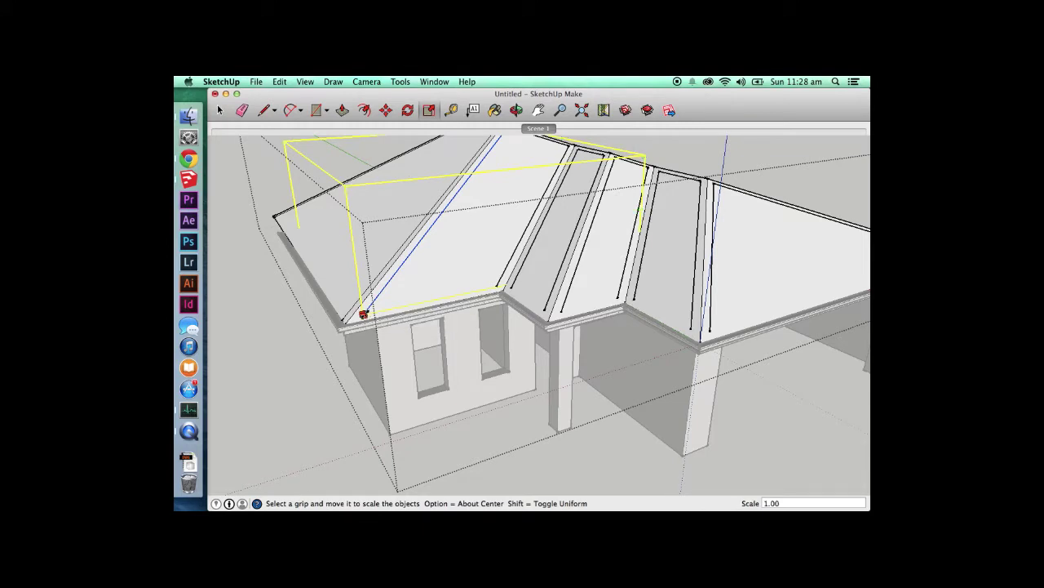
{"action": "left_click", "coordinate": [310, 381]}
{"action": "key", "text": "e"}
{"action": "left_click", "coordinate": [321, 374]}
{"action": "key", "text": "space"}
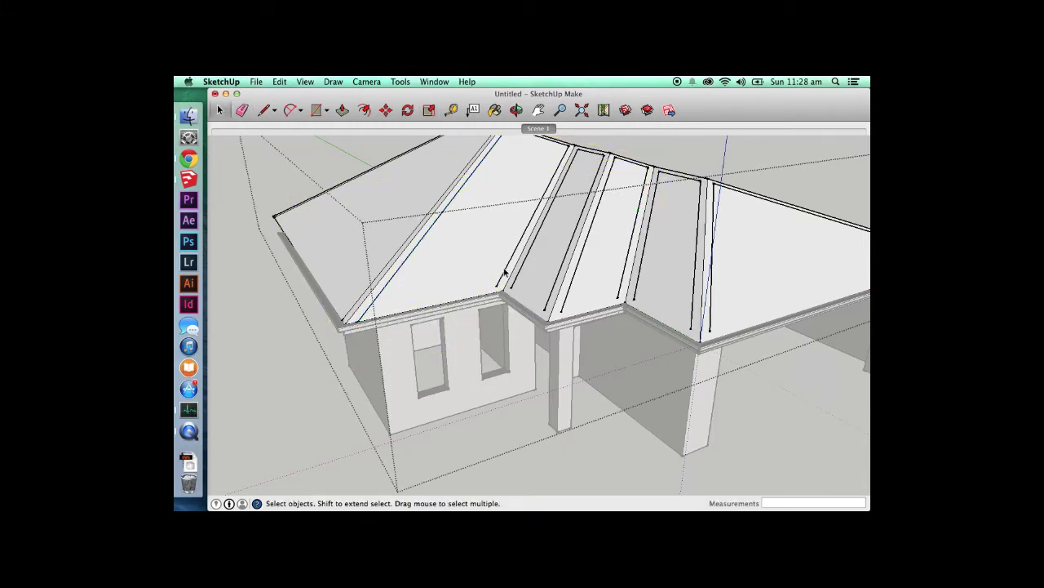
- Scale the large front face's border line beside the first valley past the eave and erase the excess
{"action": "key", "text": "s"}
{"action": "left_click", "coordinate": [497, 283]}
{"action": "left_click", "coordinate": [462, 351]}
{"action": "key", "text": "e"}
{"action": "left_click", "coordinate": [470, 339]}
{"action": "key", "text": "space"}
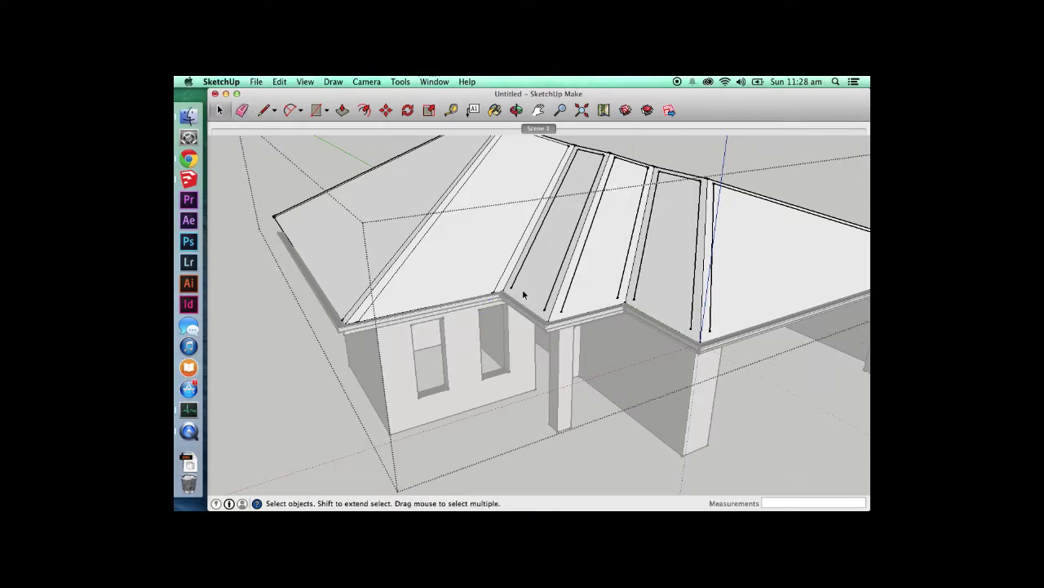
- Extend the border line on the narrow-face side of the first valley past the eave and trim the overhang
{"action": "left_click", "coordinate": [516, 283]}
{"action": "key", "text": "s"}
{"action": "left_click", "coordinate": [506, 284]}
{"action": "left_click", "coordinate": [482, 353]}
{"action": "key", "text": "e"}
{"action": "left_click", "coordinate": [489, 334]}
{"action": "key", "text": "space"}
- Extend the first narrow face's border line beside the middle hip past the eave and erase the excess
{"action": "left_click", "coordinate": [546, 306]}
{"action": "key", "text": "s"}
{"action": "left_click", "coordinate": [543, 311]}
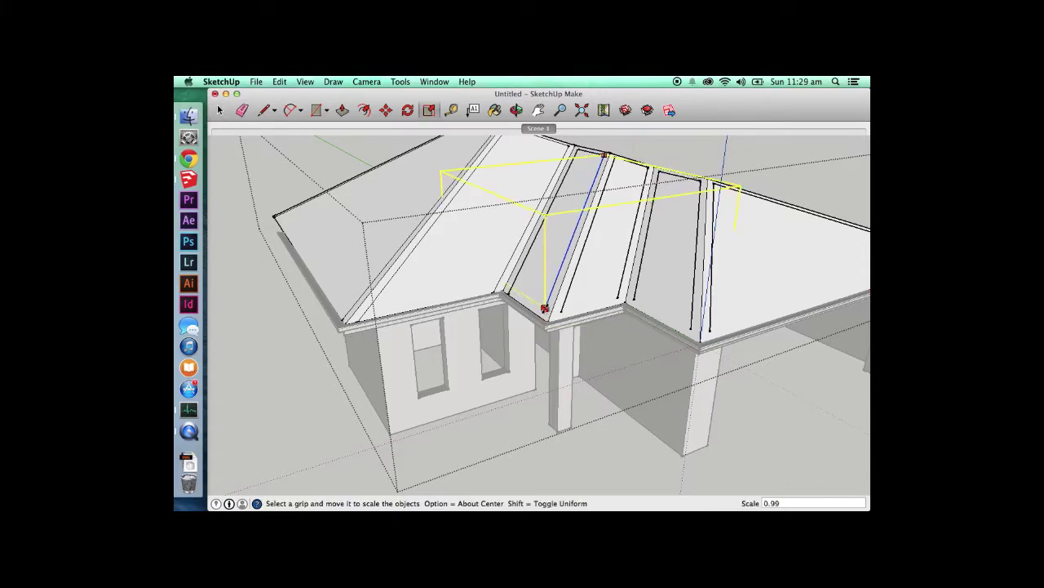
{"action": "left_click", "coordinate": [509, 398]}
{"action": "key", "text": "e"}
{"action": "left_click", "coordinate": [521, 375]}
{"action": "key", "text": "space"}
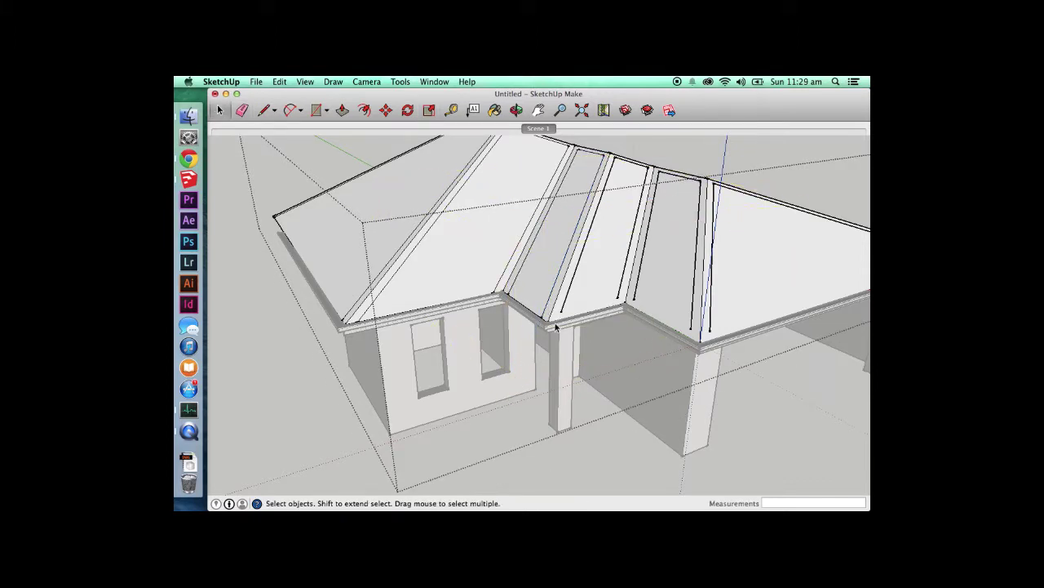
- Scale the border line on the other side of the middle hip past the eave and erase the overhanging piece
{"action": "left_click", "coordinate": [563, 310]}
{"action": "key", "text": "s"}
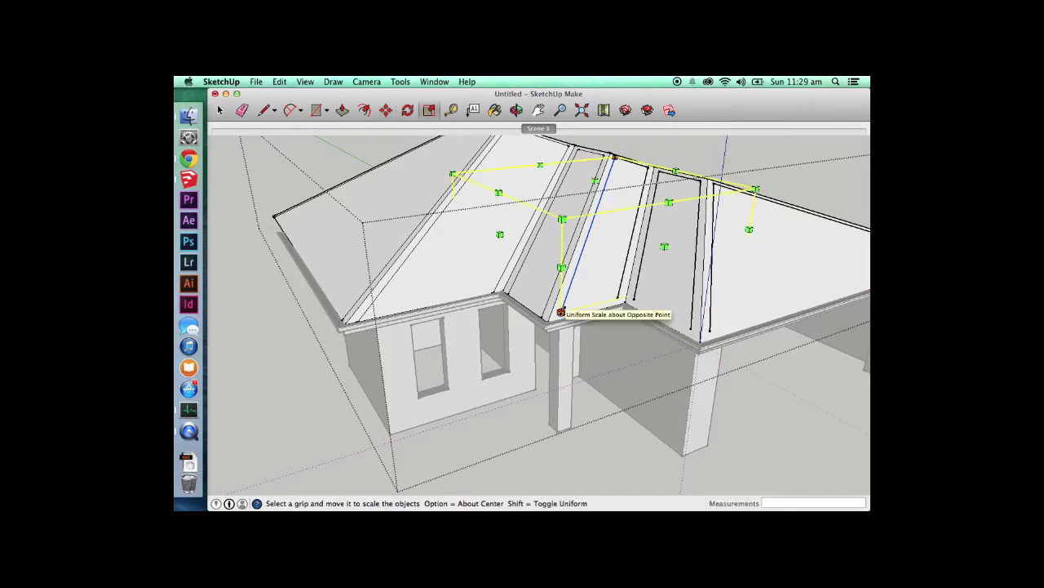
{"action": "left_click_drag", "start_coordinate": [561, 310], "coordinate": [538, 384]}
{"action": "key", "text": "e"}
{"action": "left_click", "coordinate": [549, 356]}
{"action": "key", "text": "space"}
- Extend the middle stepped face's border line beside the second valley past the eave and trim the excess
{"action": "left_click", "coordinate": [620, 291]}
{"action": "key", "text": "s"}
{"action": "left_click_drag", "start_coordinate": [617, 296], "coordinate": [601, 372]}
{"action": "key", "text": "e"}
{"action": "left_click", "coordinate": [611, 344]}
{"action": "key", "text": "space"}
- Extend the border line on the far side of the second valley past the eave and erase the overhang
{"action": "left_click", "coordinate": [634, 301]}
{"action": "key", "text": "s"}
{"action": "mouse_move", "coordinate": [634, 302]}
{"action": "left_mouse_down"}
{"action": "mouse_move", "coordinate": [620, 378]}
{"action": "mouse_move", "coordinate": [624, 368]}
{"action": "left_mouse_up"}
{"action": "key", "text": "e"}
{"action": "left_click", "coordinate": [625, 367]}
{"action": "key", "text": "space"}
- Scale the last stepped face's border line beside the end corner hip past the eave and erase the excess
{"action": "left_click", "coordinate": [700, 317]}
{"action": "key", "text": "s"}
{"action": "left_click_drag", "start_coordinate": [694, 329], "coordinate": [690, 371]}
{"action": "key", "text": "e"}
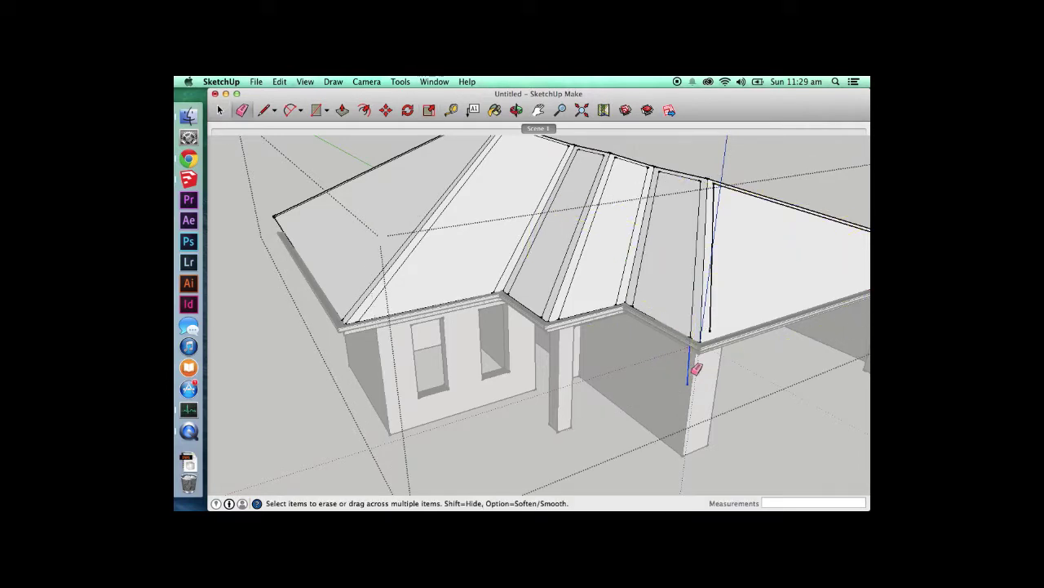
{"action": "left_click", "coordinate": [690, 375]}
{"action": "key", "text": "space"}
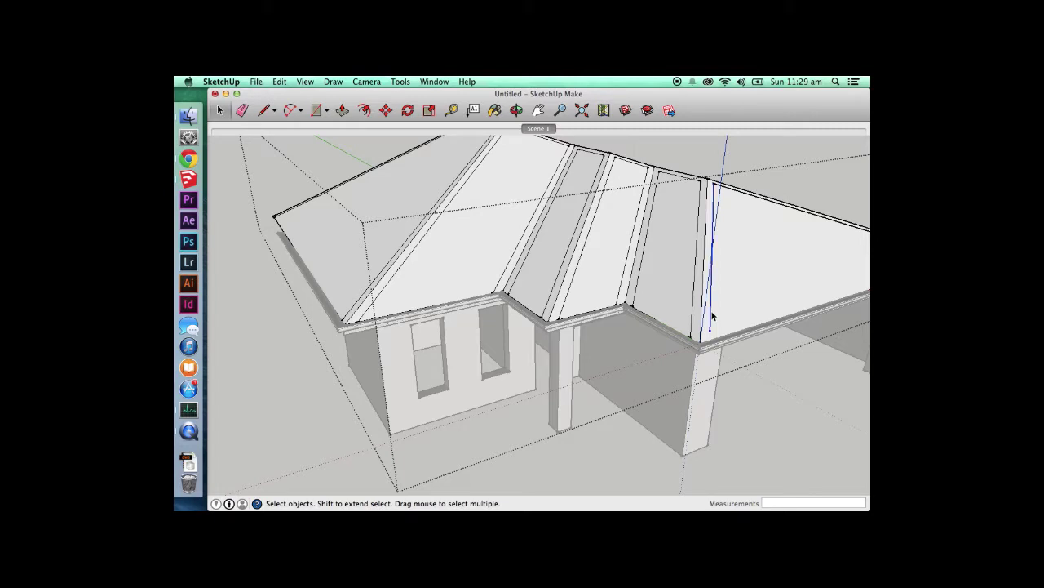
- Extend the triangular end face's border line beside the near corner hip down to the eave
{"action": "key", "text": "s"}
{"action": "left_click_drag", "start_coordinate": [712, 328], "coordinate": [732, 294]}
{"action": "key", "text": "space"}
{"action": "key", "text": "o"}
{"action": "key", "text": "space"}
- Extend the triangular end face's border line at its far corner hip past the eave and erase the excess
{"action": "left_click", "coordinate": [732, 294]}
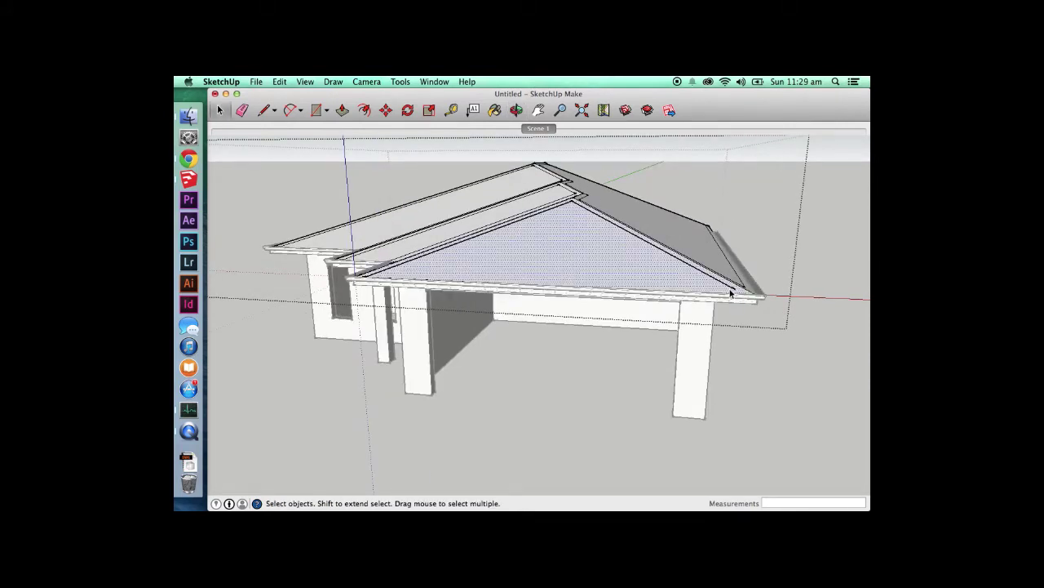
{"action": "key", "text": "s"}
{"action": "mouse_move", "coordinate": [735, 289]}
{"action": "left_mouse_down"}
{"action": "mouse_move", "coordinate": [797, 352]}
{"action": "mouse_move", "coordinate": [696, 315]}
{"action": "mouse_move", "coordinate": [564, 311]}
{"action": "left_mouse_up"}
{"action": "key", "text": "e"}
{"action": "left_click", "coordinate": [794, 323]}
- Erase the inner offset line along the eave of the large rear roof face
{"action": "key", "text": "o"}
{"action": "key", "text": "space"}
{"action": "key", "text": "e"}
{"action": "left_click", "coordinate": [523, 303]}
{"action": "key", "text": "space"}
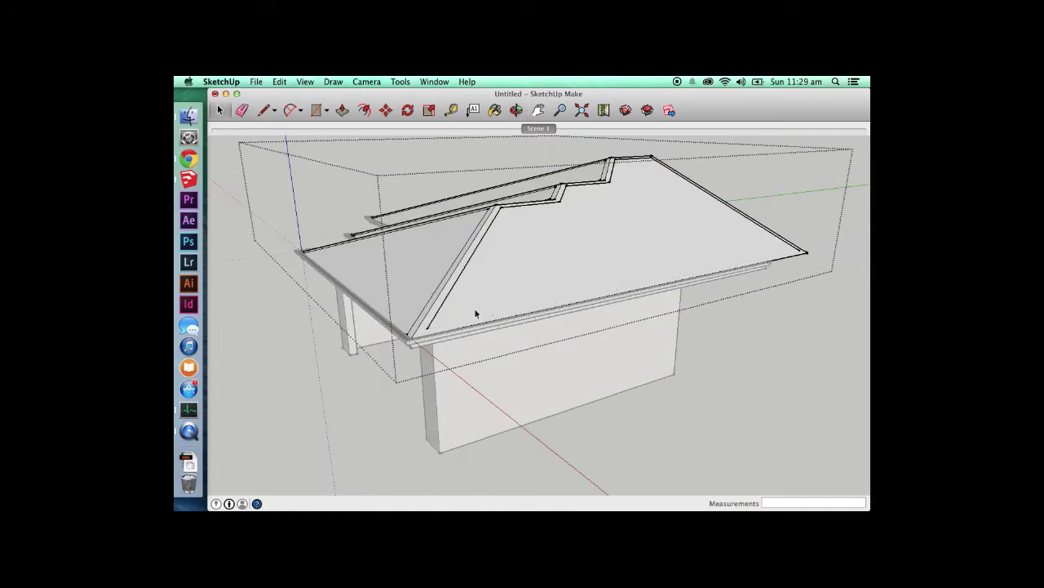
- Extend the rear face's border line beside the end-face hip past the eave and trim the overhang
{"action": "left_click", "coordinate": [434, 325]}
{"action": "key", "text": "s"}
{"action": "left_click_drag", "start_coordinate": [424, 330], "coordinate": [375, 413]}
{"action": "key", "text": "e"}
{"action": "left_click", "coordinate": [391, 392]}
{"action": "key", "text": "space"}
- Extend the rear face's border line along its far hip past the eave, erase the excess and close the roof group
{"action": "left_click", "coordinate": [785, 241]}
{"action": "key", "text": "s"}
{"action": "left_click_drag", "start_coordinate": [800, 250], "coordinate": [843, 297]}
{"action": "key", "text": "e"}
{"action": "left_click", "coordinate": [839, 274]}
{"action": "key", "text": "space"}
{"action": "left_click", "coordinate": [808, 324]}
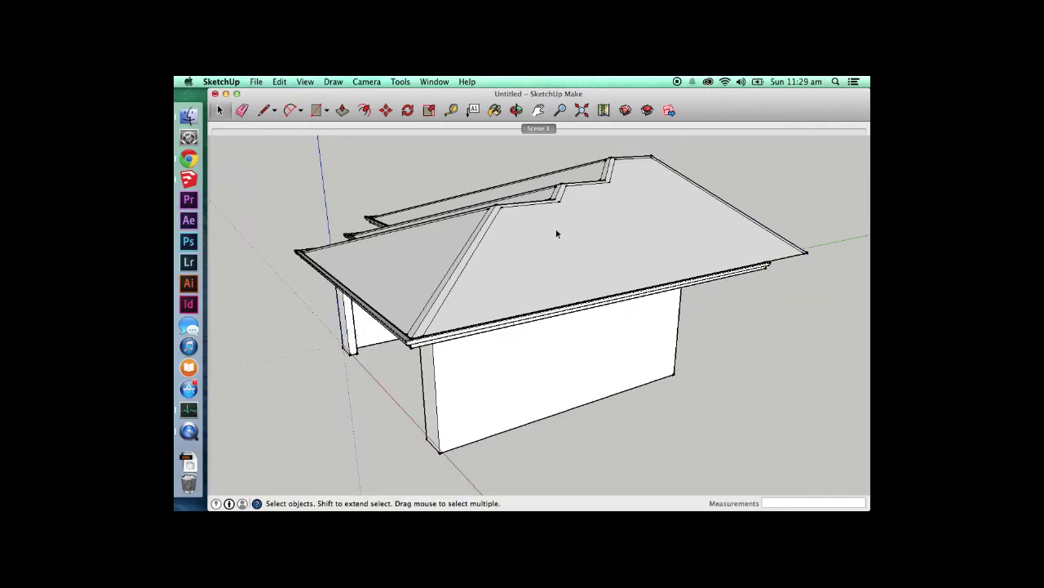
- Look over the whole roof from the front and consult the custom orb roof images in Chrome
{"action": "scroll", "coordinate": [555, 233], "scroll_direction": "down", "scroll_amount": 2}
{"action": "key", "text": "o"}
{"action": "left_click_drag", "start_coordinate": [540, 259], "coordinate": [820, 332]}
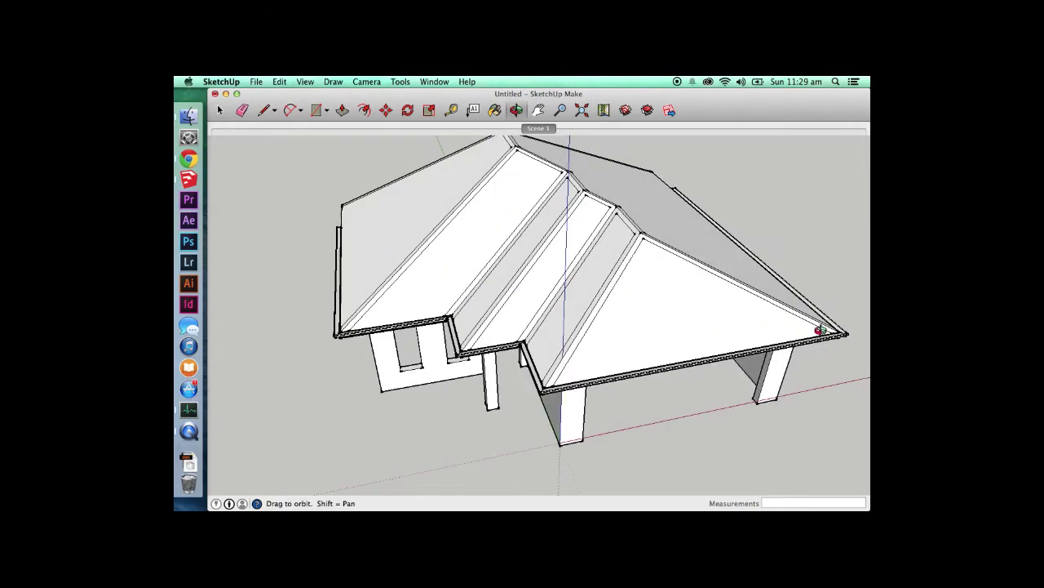
{"action": "left_click_drag", "start_coordinate": [562, 258], "coordinate": [509, 270]}
{"action": "scroll", "coordinate": [510, 270], "scroll_direction": "up", "scroll_amount": 5}
{"action": "key", "text": "space"}
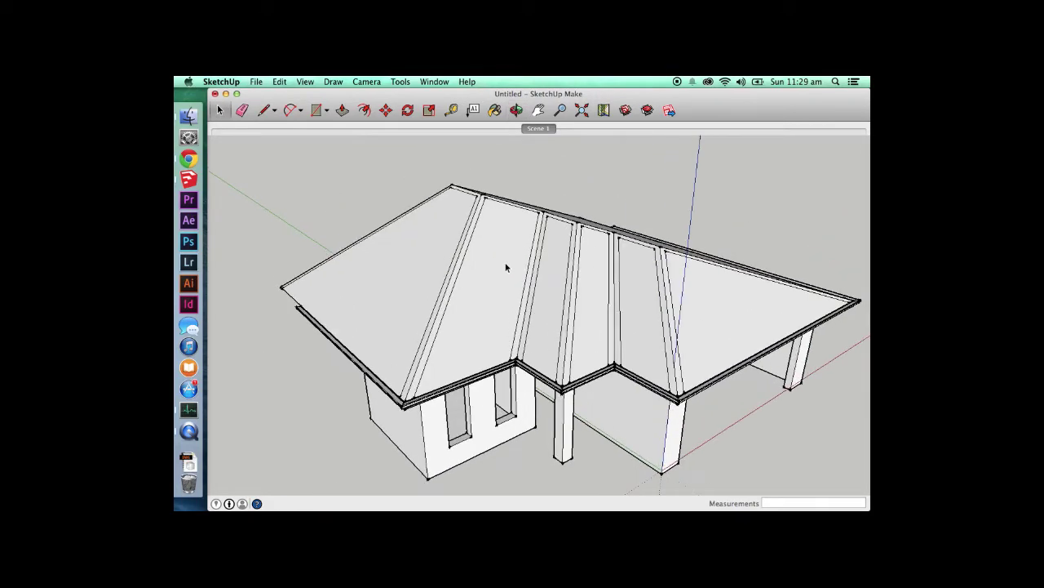
{"action": "left_click", "coordinate": [194, 160]}
{"action": "left_click", "coordinate": [322, 102]}
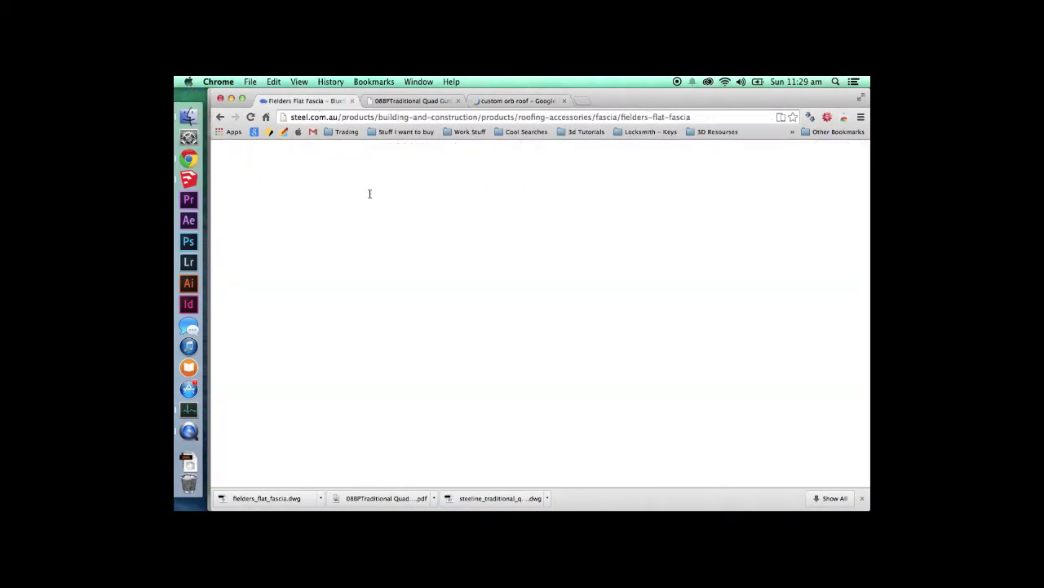
{"action": "left_click", "coordinate": [529, 101]}
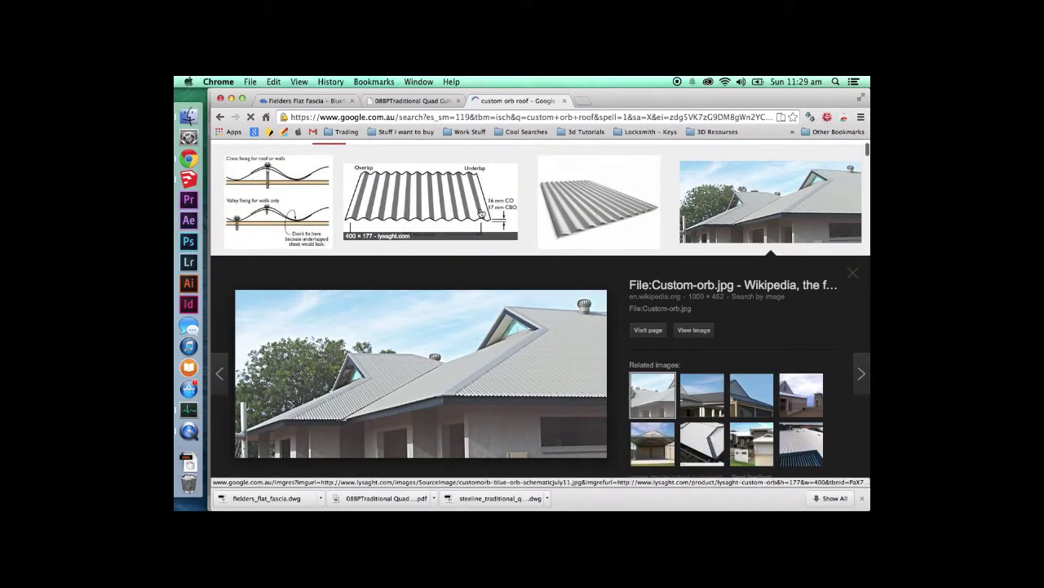
- Switch to SketchUp, open the roof group and recess the end roof sheet face and the three sheet faces beside it by 20 mm
{"action": "left_click", "coordinate": [183, 179]}
{"action": "double_click", "coordinate": [378, 336]}
{"action": "key", "text": "p"}
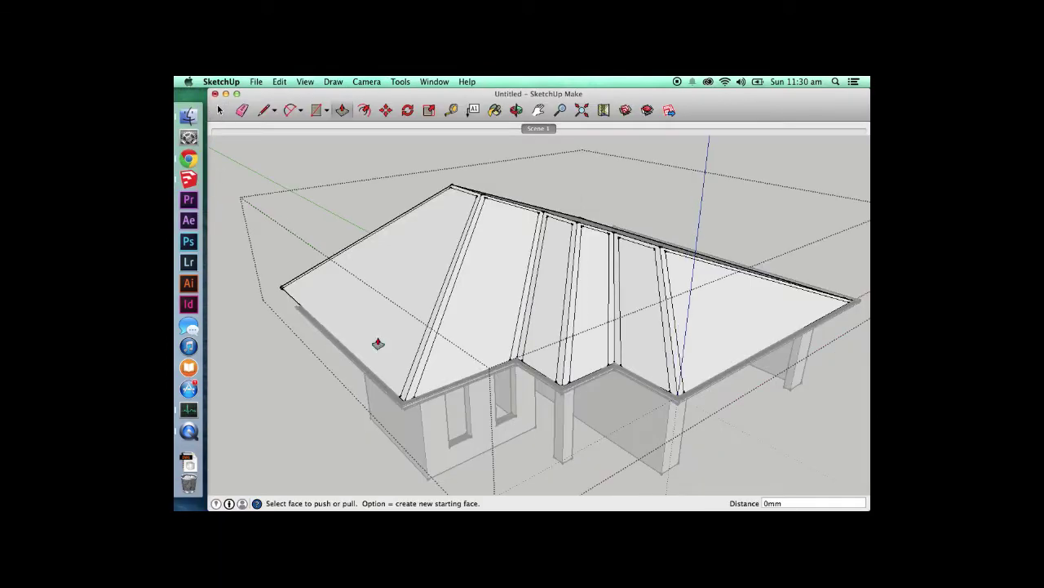
{"action": "left_click", "coordinate": [384, 301]}
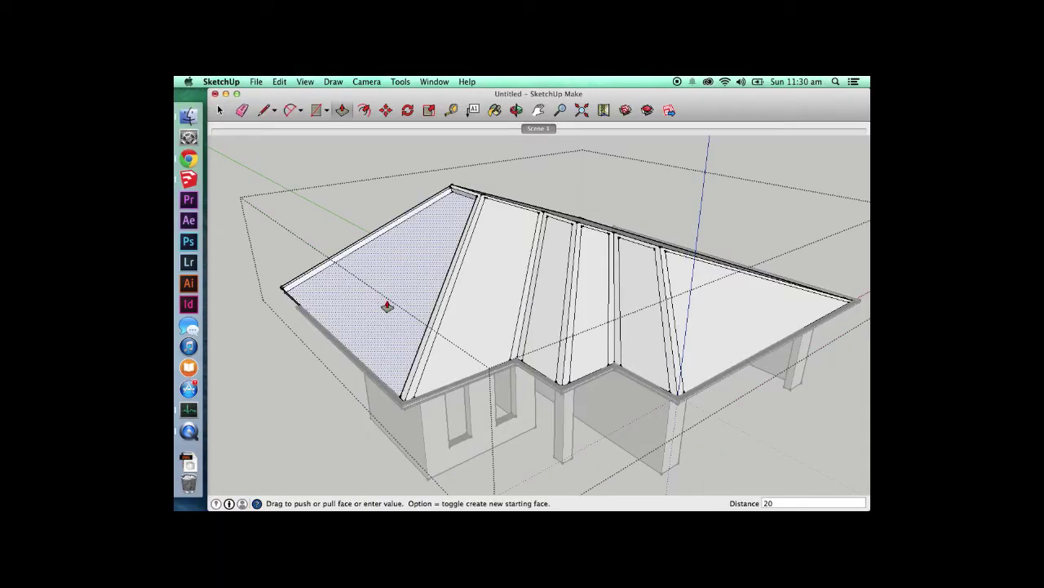
{"action": "left_click", "coordinate": [479, 286]}
{"action": "type", "text": "20"}
{"action": "left_click", "coordinate": [546, 303]}
{"action": "type", "text": "20"}
{"action": "key", "text": "Return"}
{"action": "type", "text": "2"}
{"action": "key", "text": "Return"}
{"action": "key", "text": "space"}
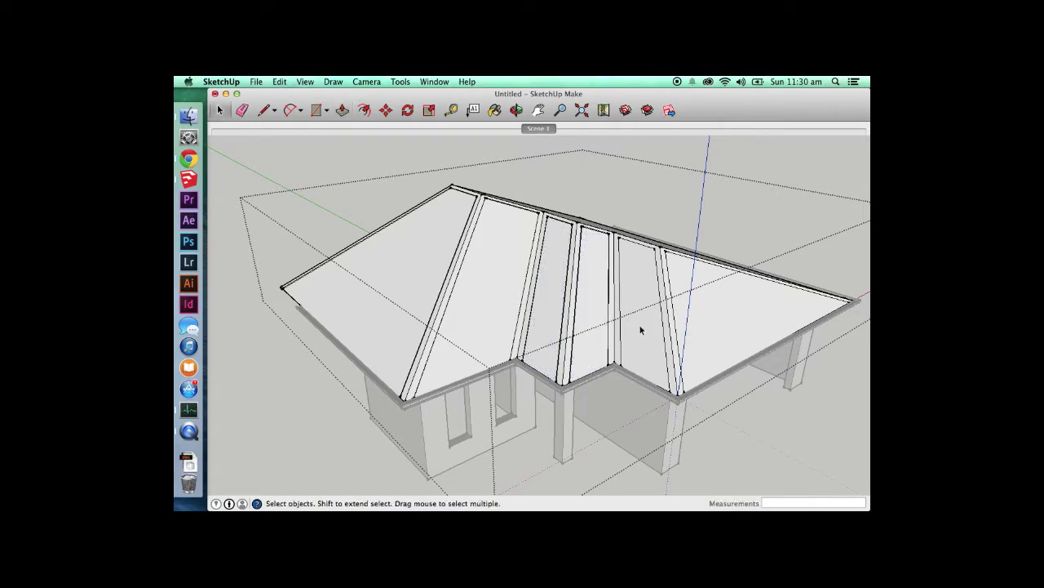
- Recess the roof sheet face beside the garage hip and the triangular face over the garage front by 20 mm
{"action": "key", "text": "p"}
{"action": "key", "text": "Escape"}
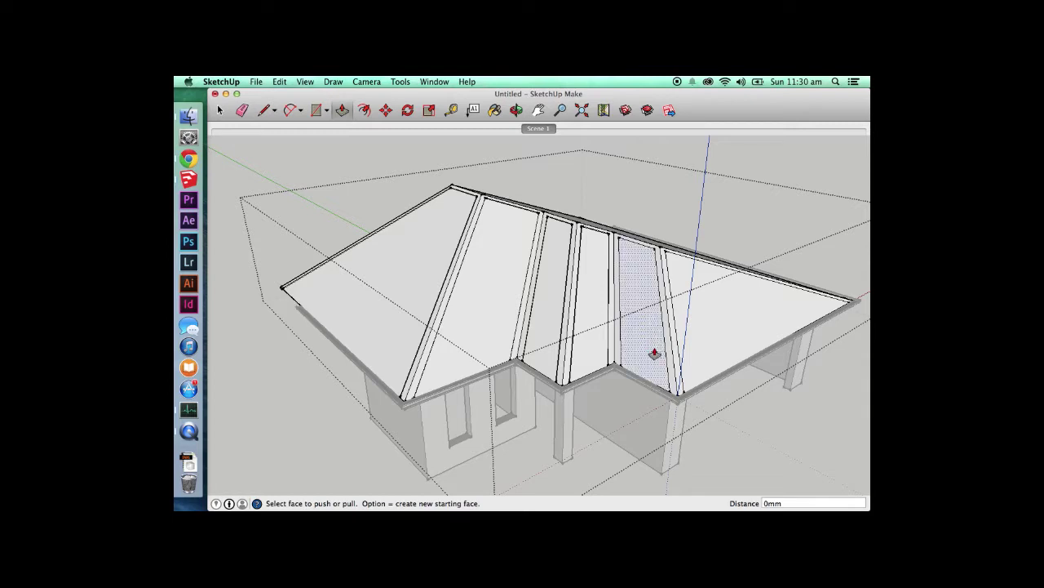
{"action": "left_click", "coordinate": [649, 311]}
{"action": "type", "text": "20"}
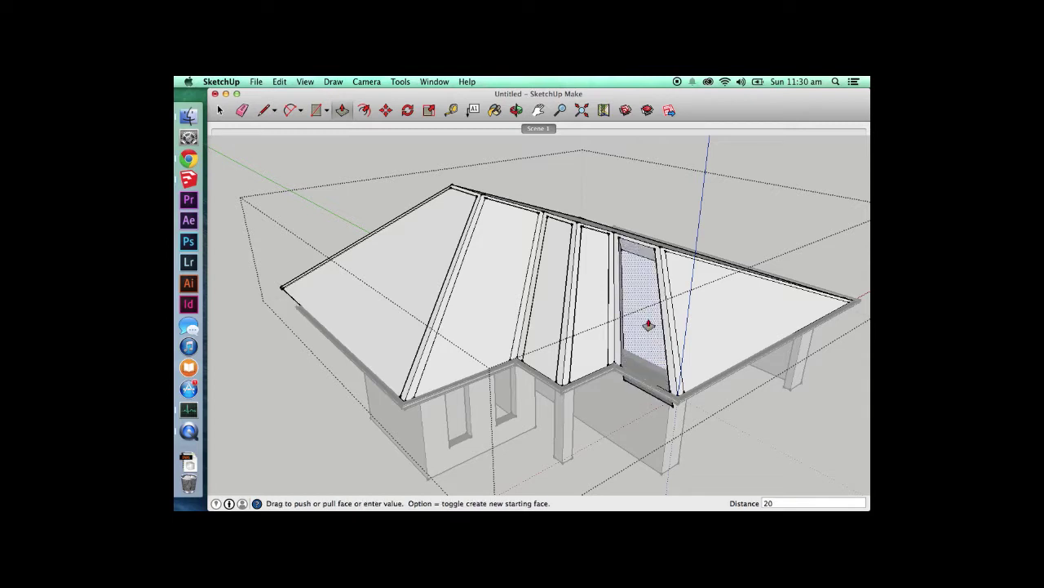
{"action": "key", "text": "Return"}
{"action": "left_click", "coordinate": [755, 302]}
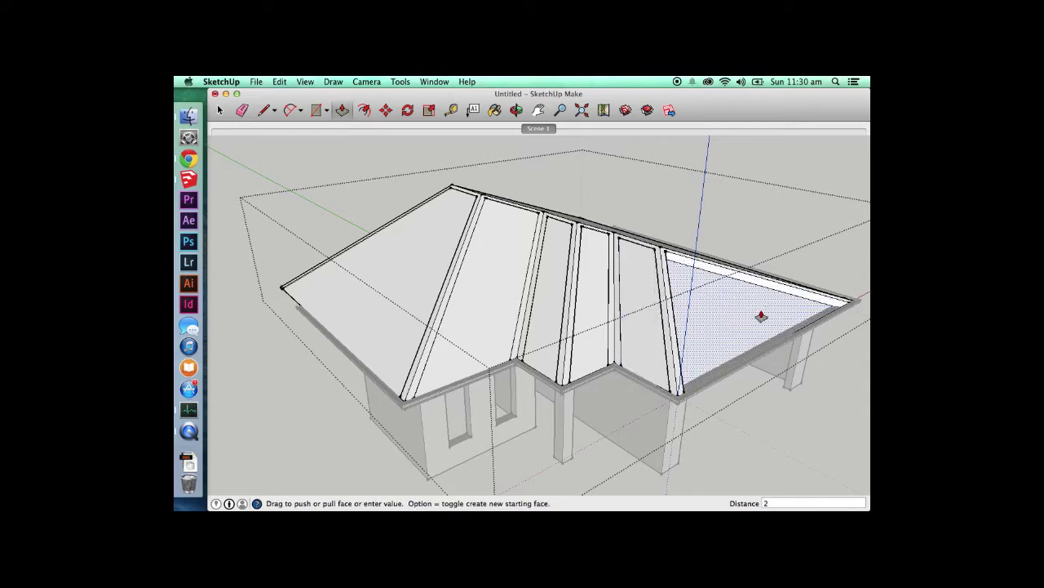
{"action": "type", "text": "2"}
{"action": "key", "text": "Return"}
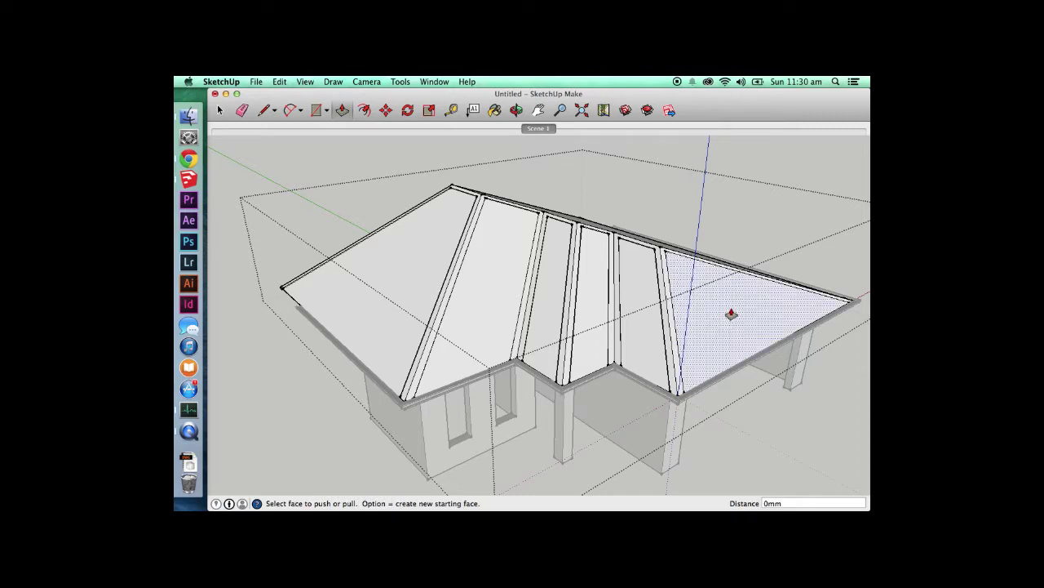
{"action": "left_click", "coordinate": [731, 314]}
{"action": "type", "text": "20"}
{"action": "key", "text": "Return"}
- Recess the large rear roof sheet face, close the roof group and return to the saved Scene 1 view
{"action": "key", "text": "o"}
{"action": "left_click_drag", "start_coordinate": [727, 328], "coordinate": [451, 279]}
{"action": "key", "text": "p"}
{"action": "left_click", "coordinate": [753, 292]}
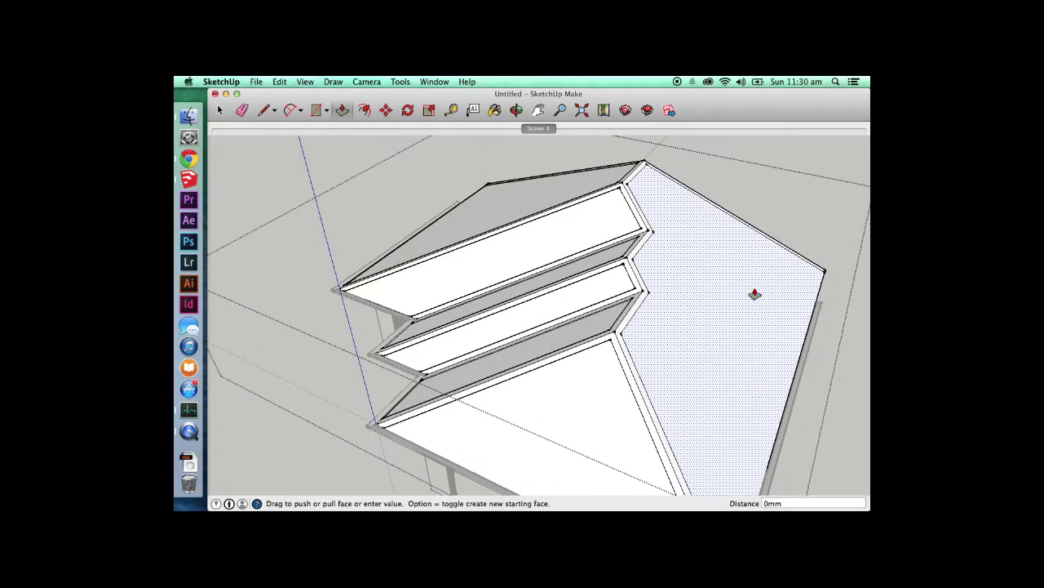
{"action": "left_click", "coordinate": [752, 304]}
{"action": "key", "text": "space"}
{"action": "scroll", "coordinate": [846, 436], "scroll_direction": "down", "scroll_amount": 5}
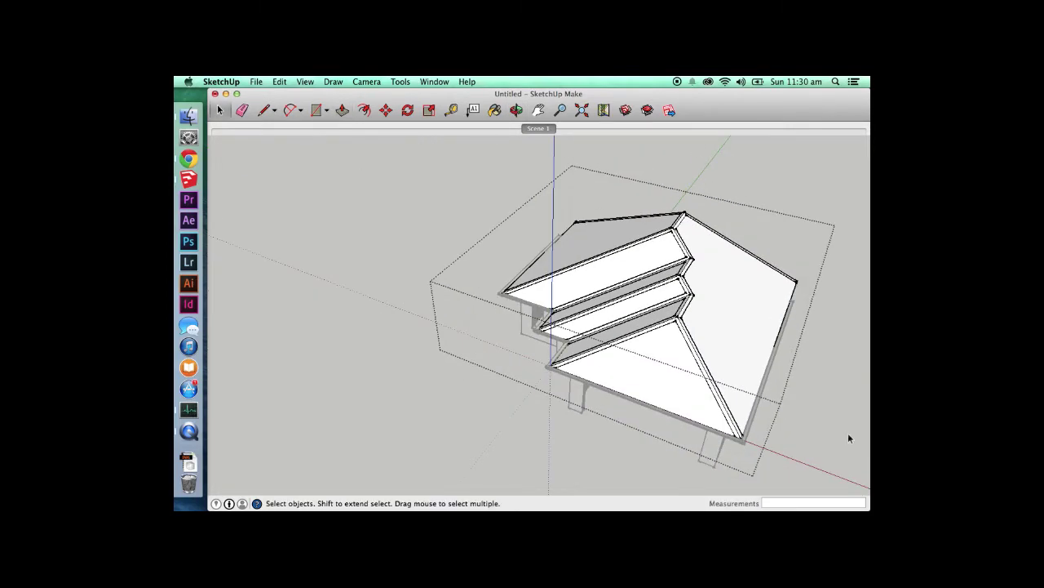
{"action": "left_click", "coordinate": [537, 128]}
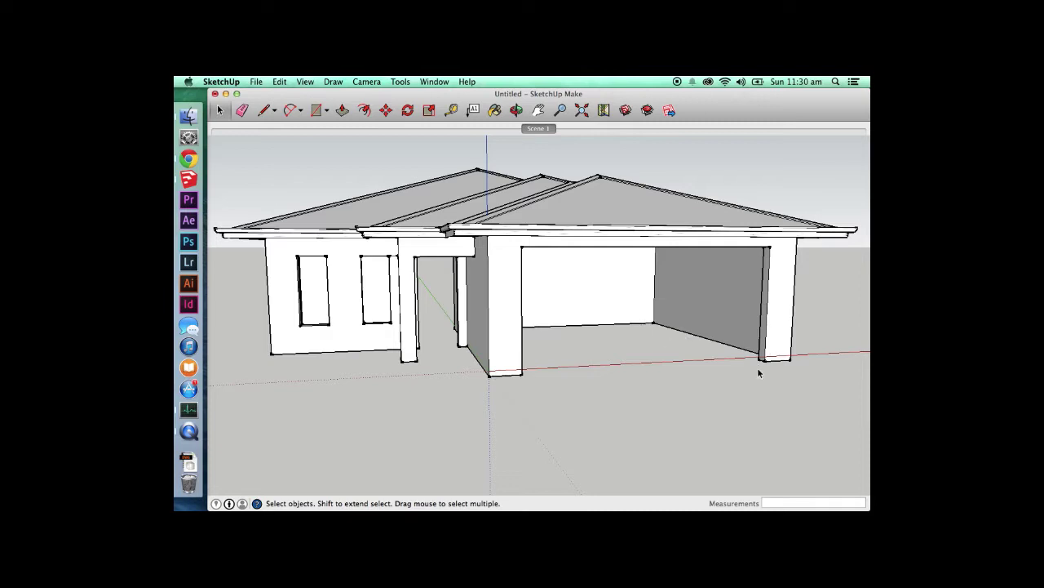
- Switch to Chrome and search Google Images for "australian garage door"
{"action": "left_click", "coordinate": [188, 158]}
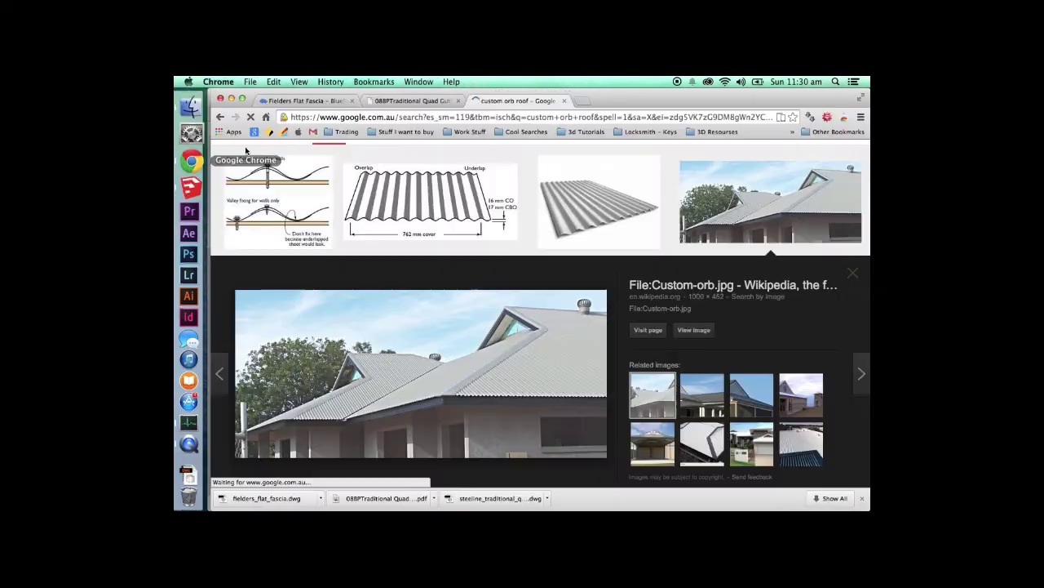
{"action": "left_click", "coordinate": [426, 117]}
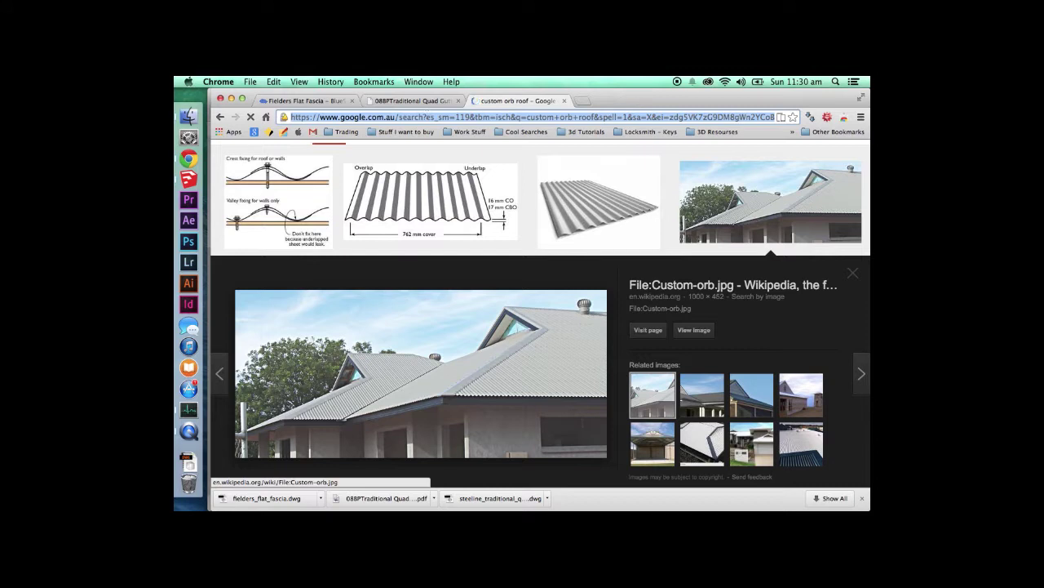
{"action": "type", "text": "australian garage door"}
{"action": "key", "text": "Return"}
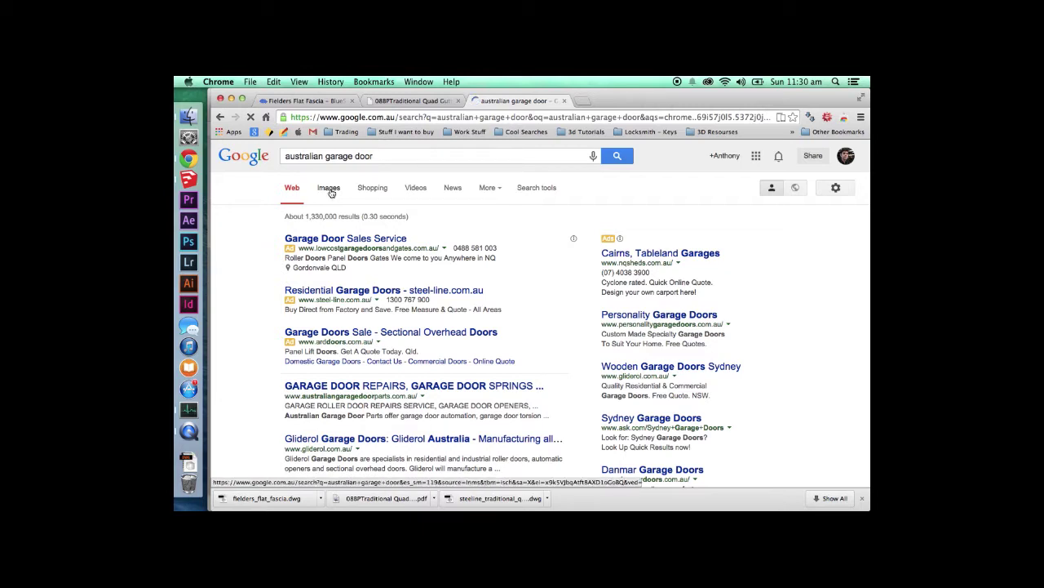
{"action": "left_click", "coordinate": [329, 188]}
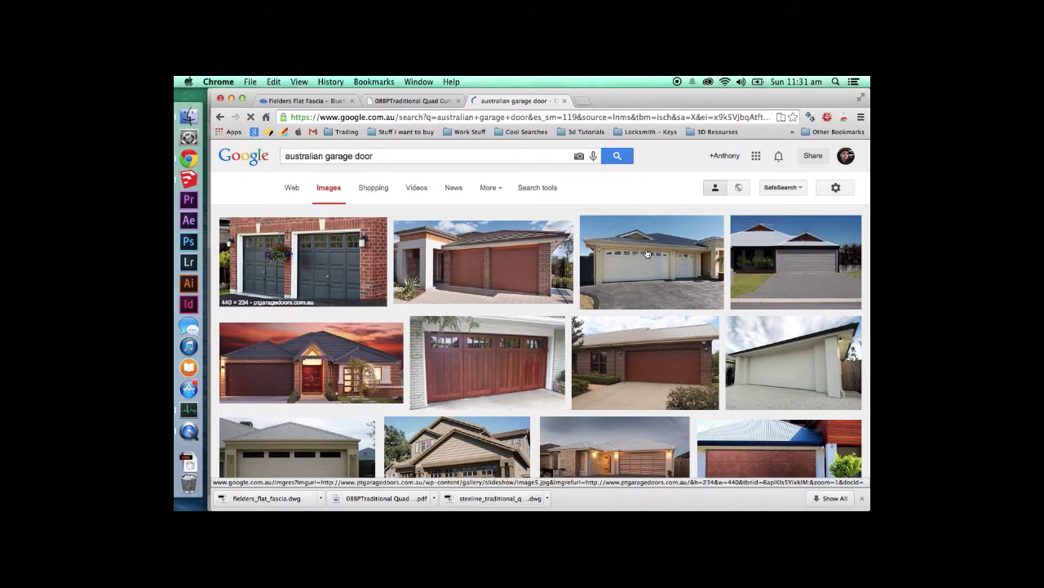
- Examine the enlarged photo of the white panelled garage door and browse the other garage door images for reference
{"action": "scroll", "coordinate": [605, 223], "scroll_direction": "down", "scroll_amount": 1}
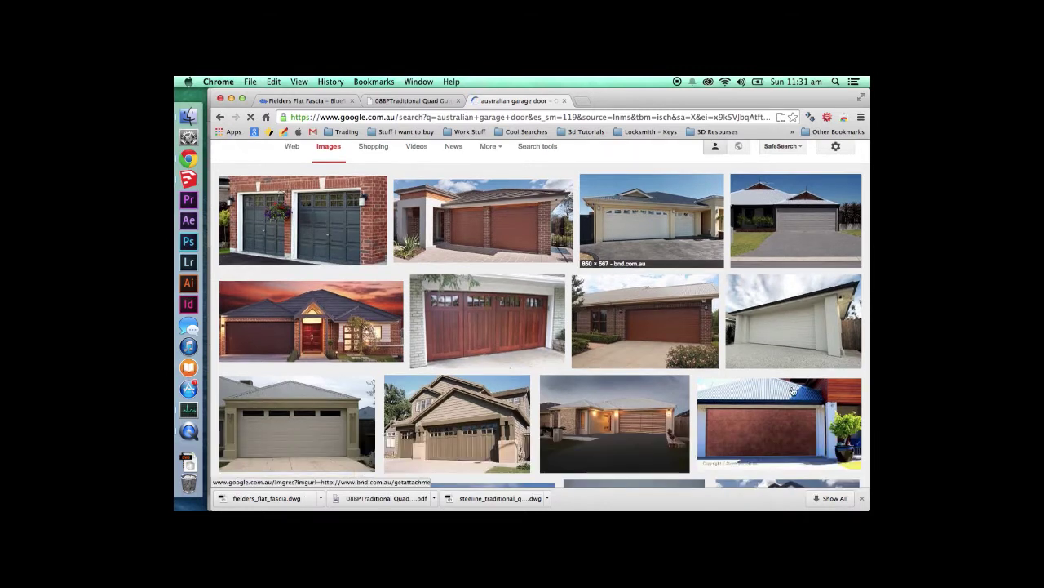
{"action": "left_click", "coordinate": [776, 317]}
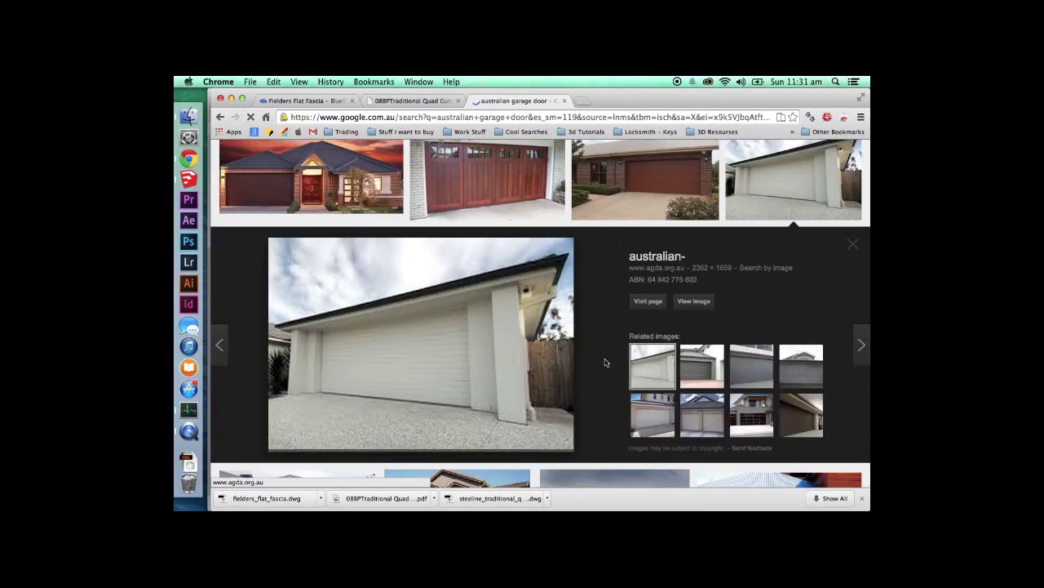
{"action": "scroll", "coordinate": [451, 390], "scroll_direction": "down", "scroll_amount": 1}
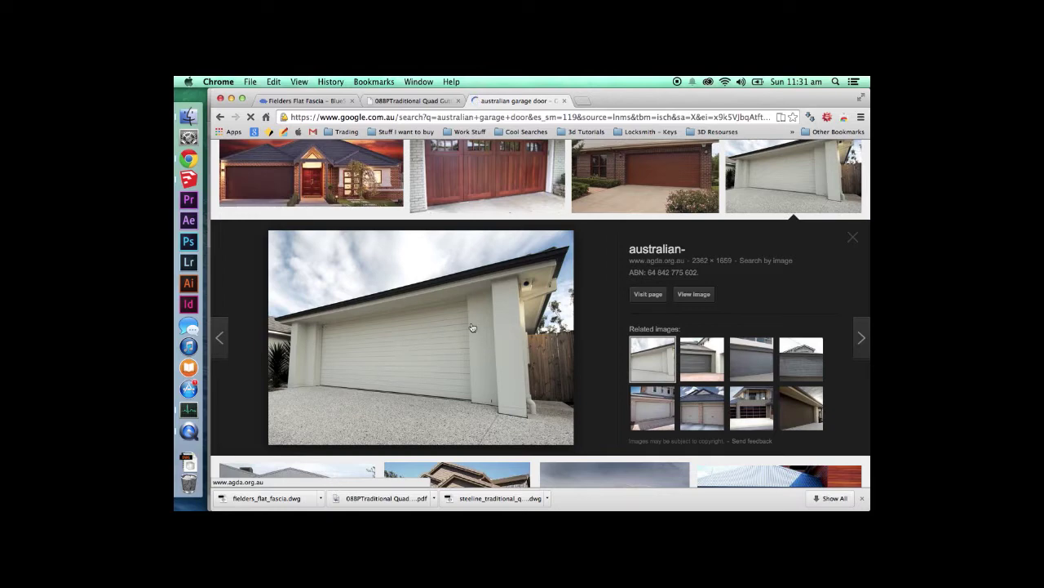
{"action": "scroll", "coordinate": [385, 301], "scroll_direction": "down", "scroll_amount": 2}
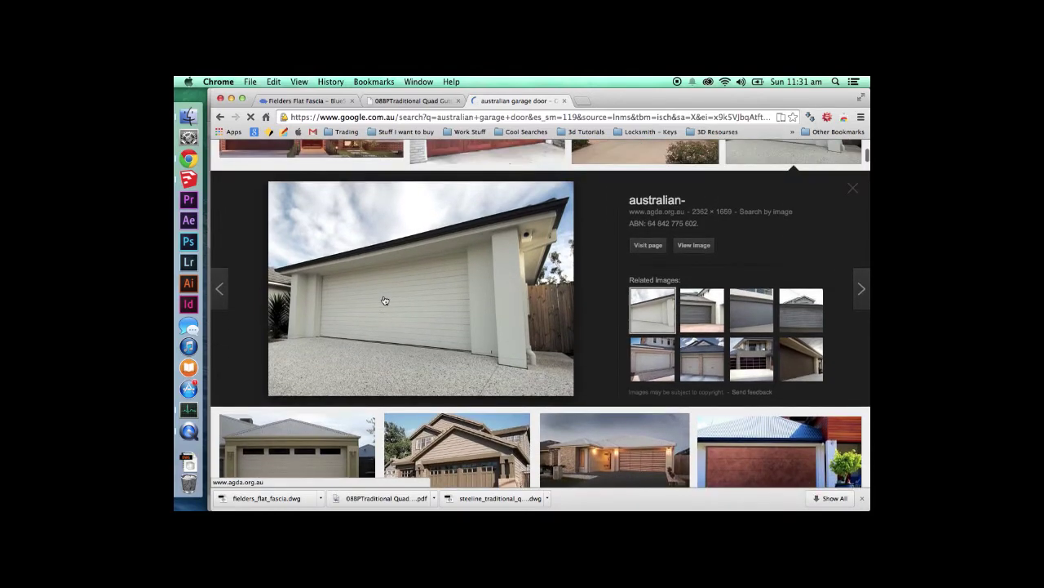
{"action": "scroll", "coordinate": [357, 330], "scroll_direction": "up", "scroll_amount": 2}
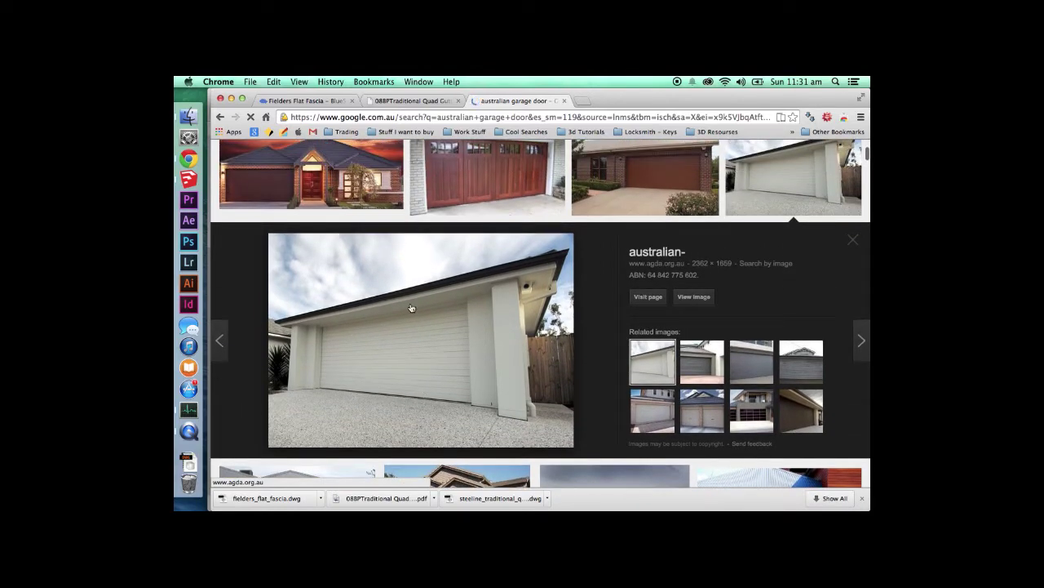
{"action": "scroll", "coordinate": [443, 336], "scroll_direction": "down", "scroll_amount": 5}
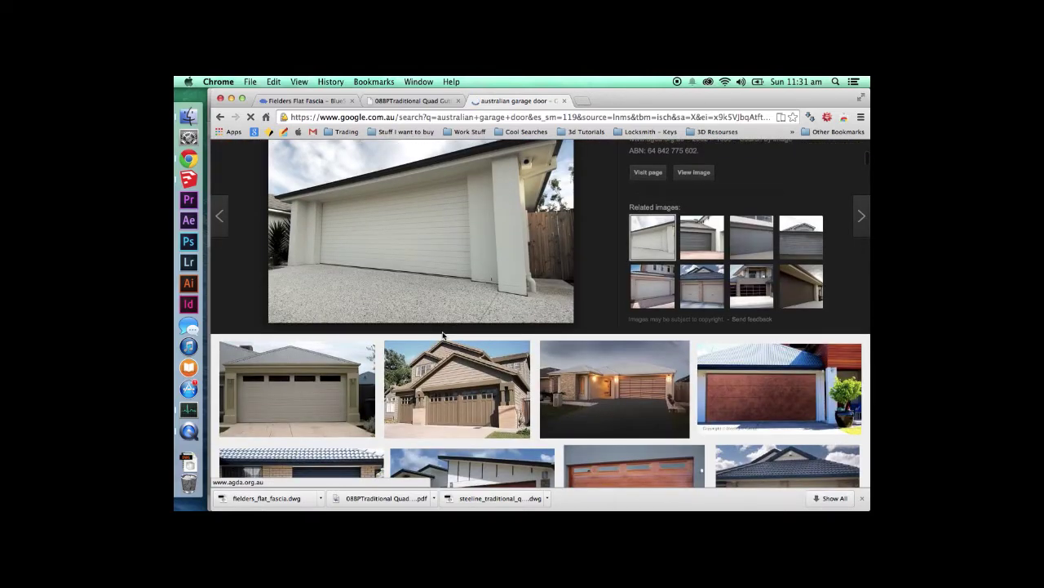
{"action": "scroll", "coordinate": [443, 336], "scroll_direction": "down", "scroll_amount": 4}
{"action": "scroll", "coordinate": [438, 252], "scroll_direction": "down", "scroll_amount": 2}
{"action": "scroll", "coordinate": [438, 252], "scroll_direction": "down", "scroll_amount": 2}
{"action": "scroll", "coordinate": [419, 298], "scroll_direction": "down", "scroll_amount": 5}
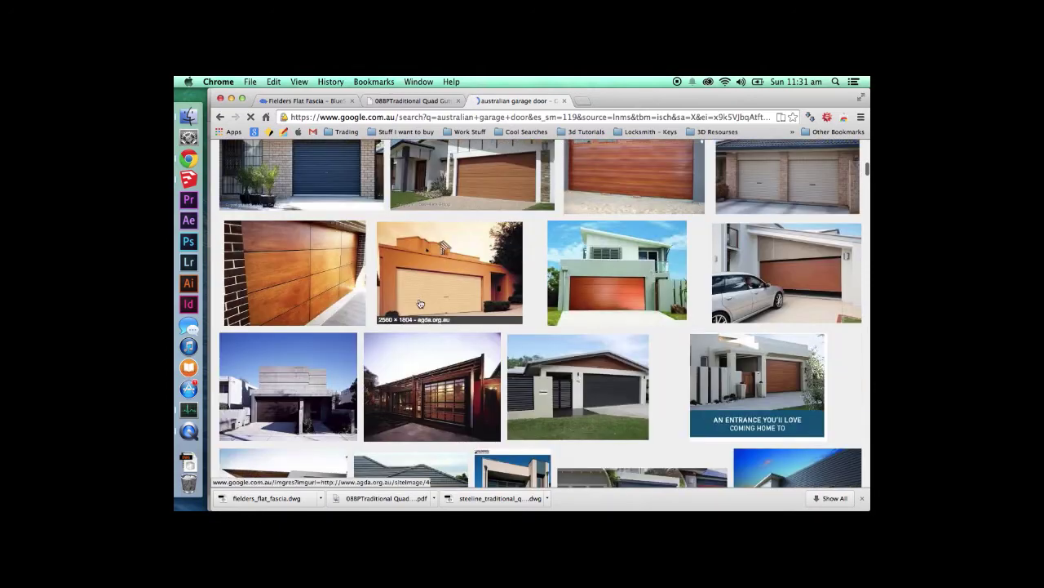
{"action": "scroll", "coordinate": [418, 303], "scroll_direction": "down", "scroll_amount": 9}
{"action": "scroll", "coordinate": [420, 303], "scroll_direction": "down", "scroll_amount": 9}
{"action": "scroll", "coordinate": [419, 303], "scroll_direction": "down", "scroll_amount": 3}
{"action": "scroll", "coordinate": [420, 304], "scroll_direction": "down", "scroll_amount": 3}
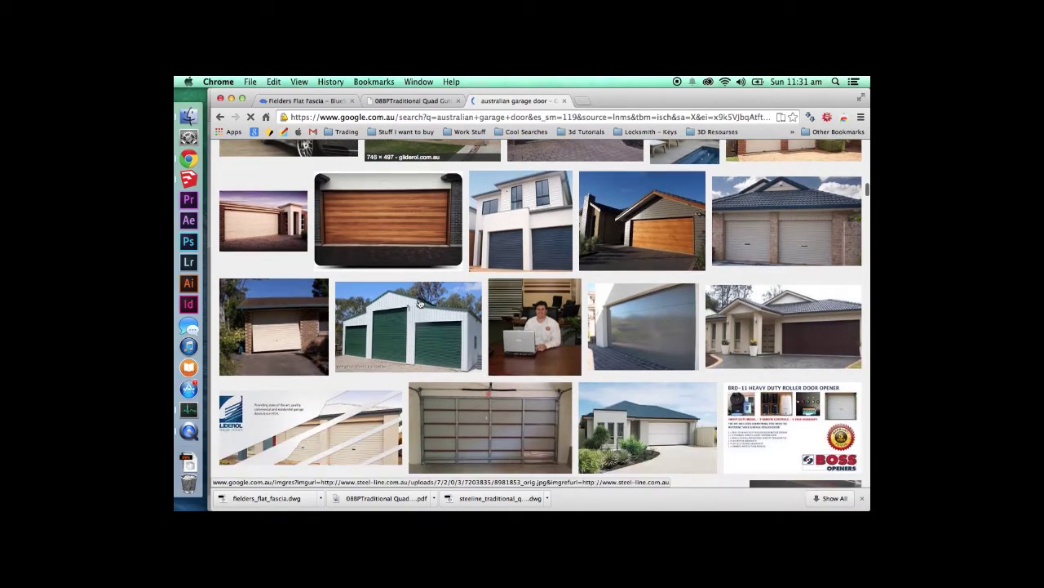
{"action": "scroll", "coordinate": [404, 238], "scroll_direction": "down", "scroll_amount": 6}
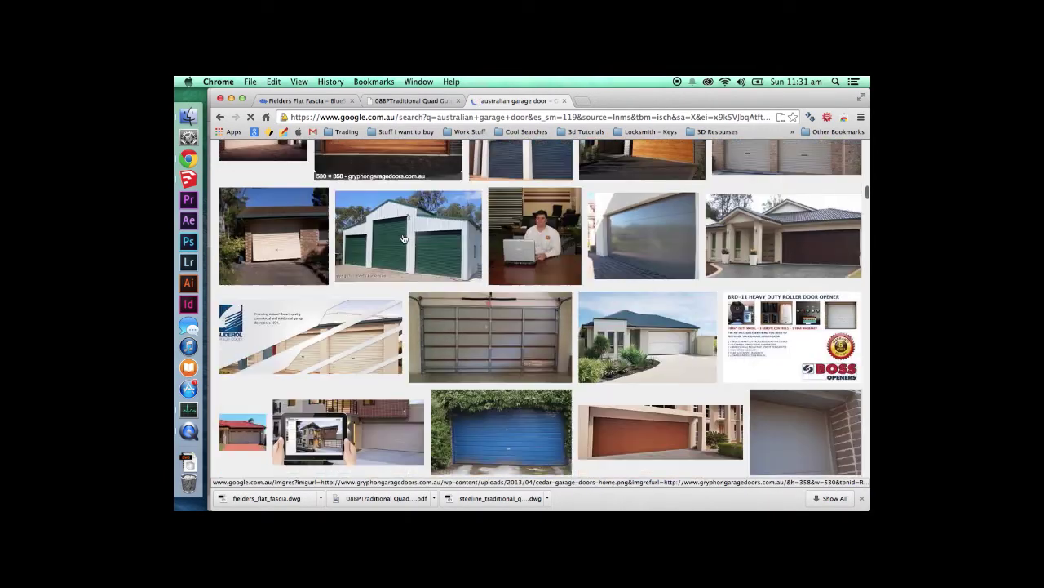
{"action": "scroll", "coordinate": [403, 238], "scroll_direction": "down", "scroll_amount": 8}
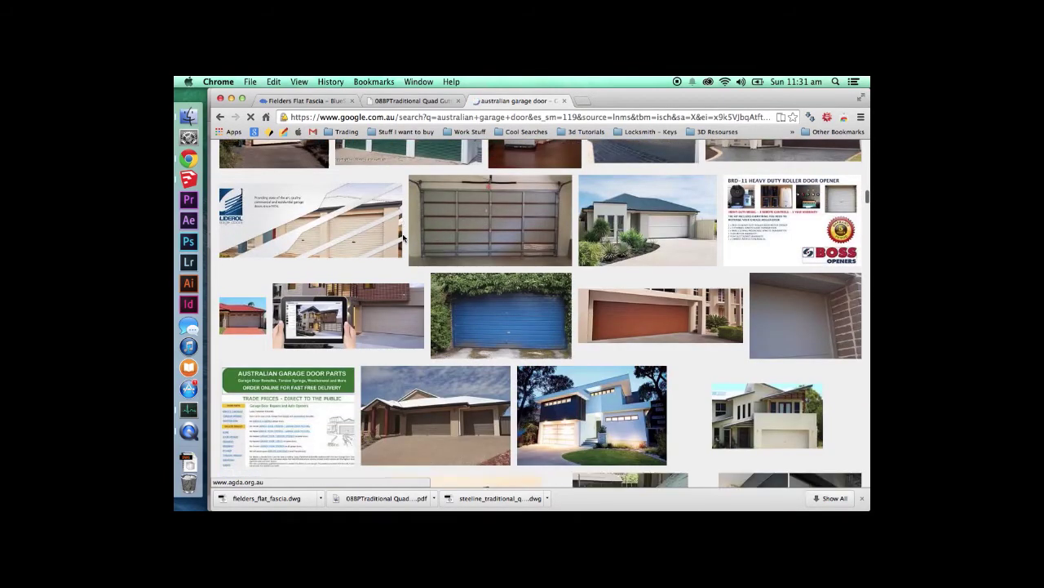
{"action": "scroll", "coordinate": [403, 239], "scroll_direction": "down", "scroll_amount": 6}
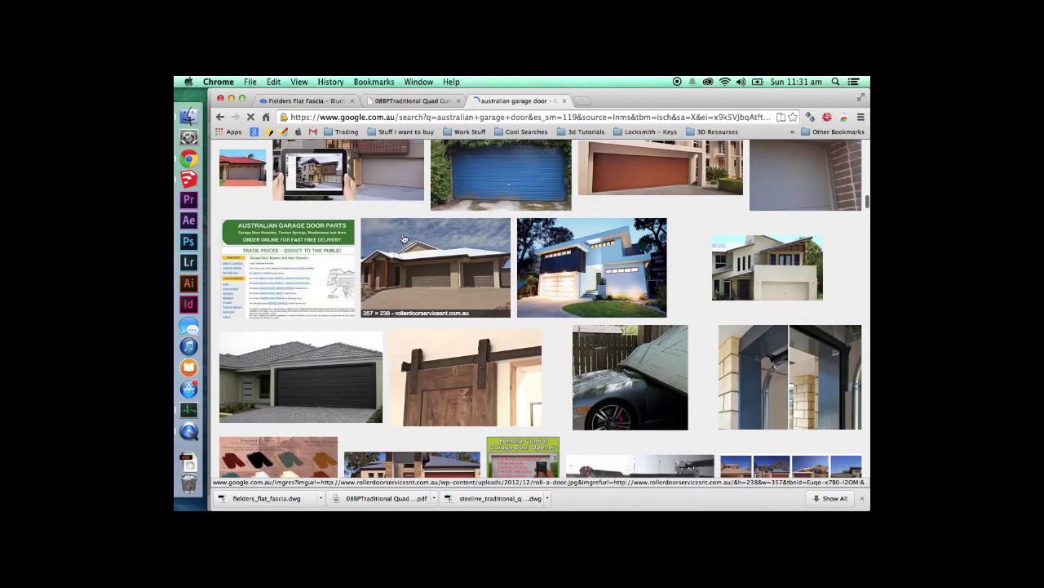
{"action": "scroll", "coordinate": [404, 239], "scroll_direction": "down", "scroll_amount": 1}
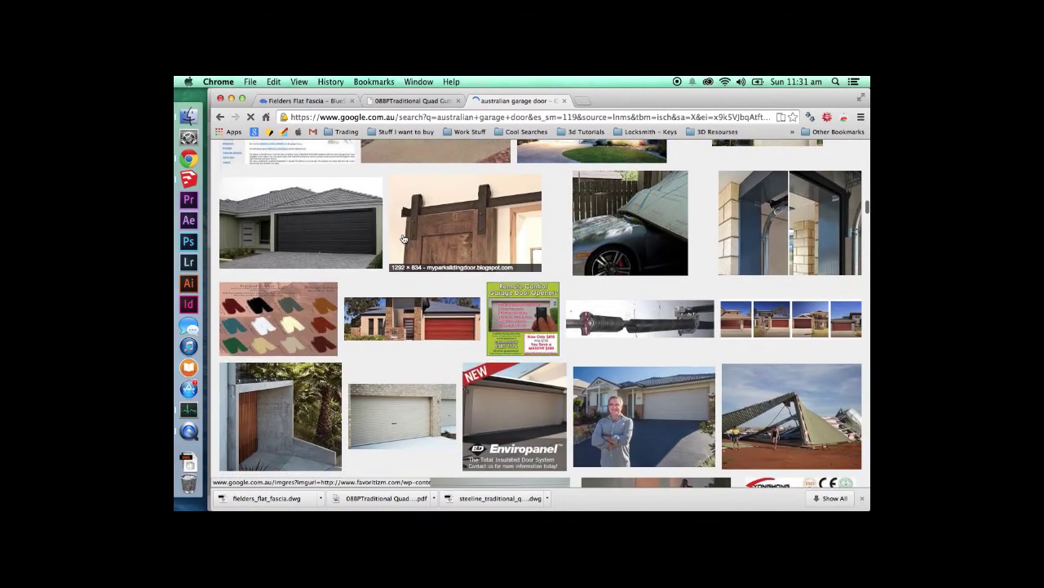
{"action": "scroll", "coordinate": [403, 238], "scroll_direction": "down", "scroll_amount": 4}
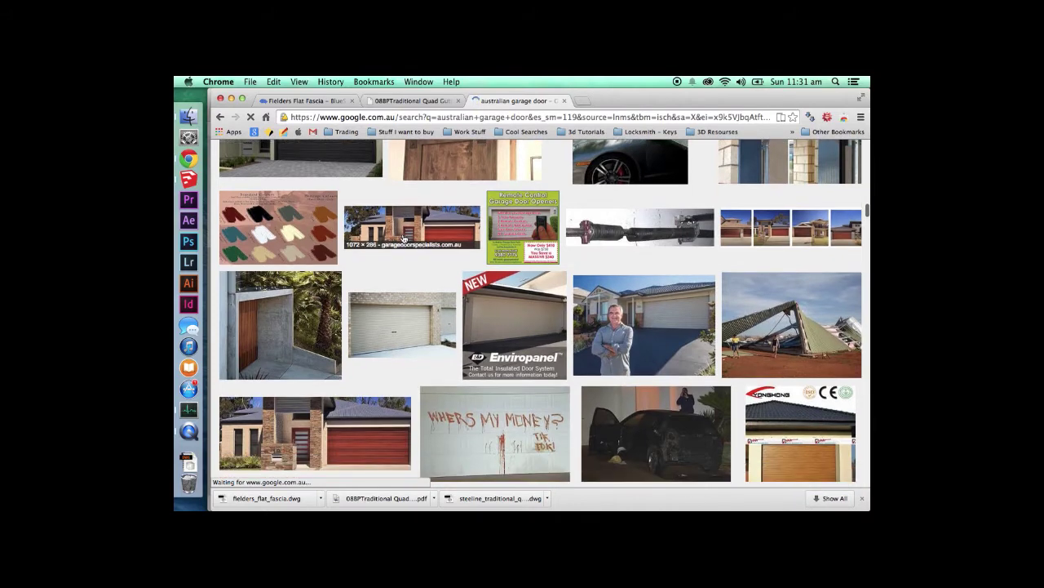
{"action": "scroll", "coordinate": [403, 238], "scroll_direction": "down", "scroll_amount": 4}
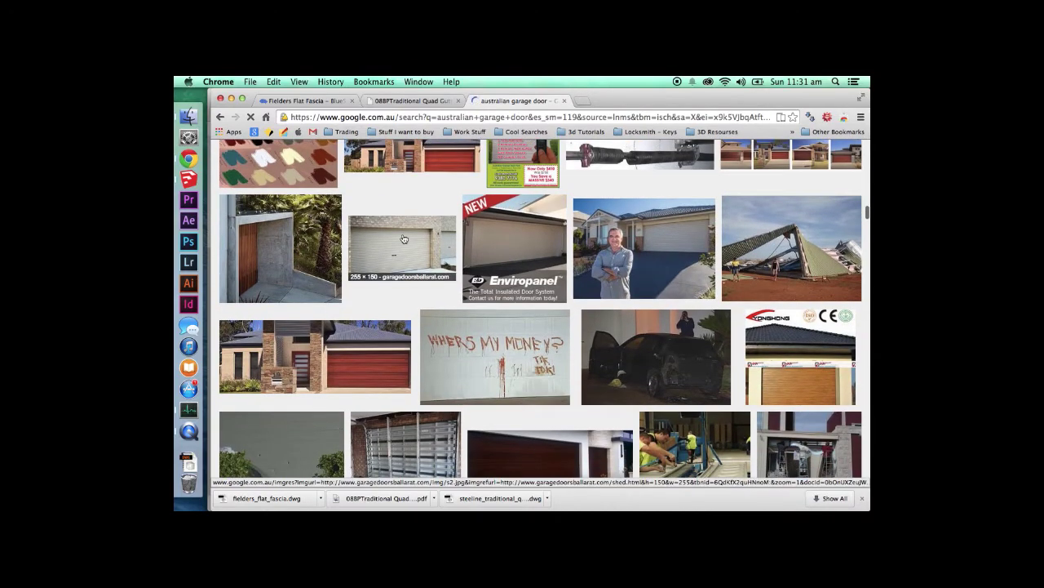
{"action": "scroll", "coordinate": [403, 238], "scroll_direction": "down", "scroll_amount": 6}
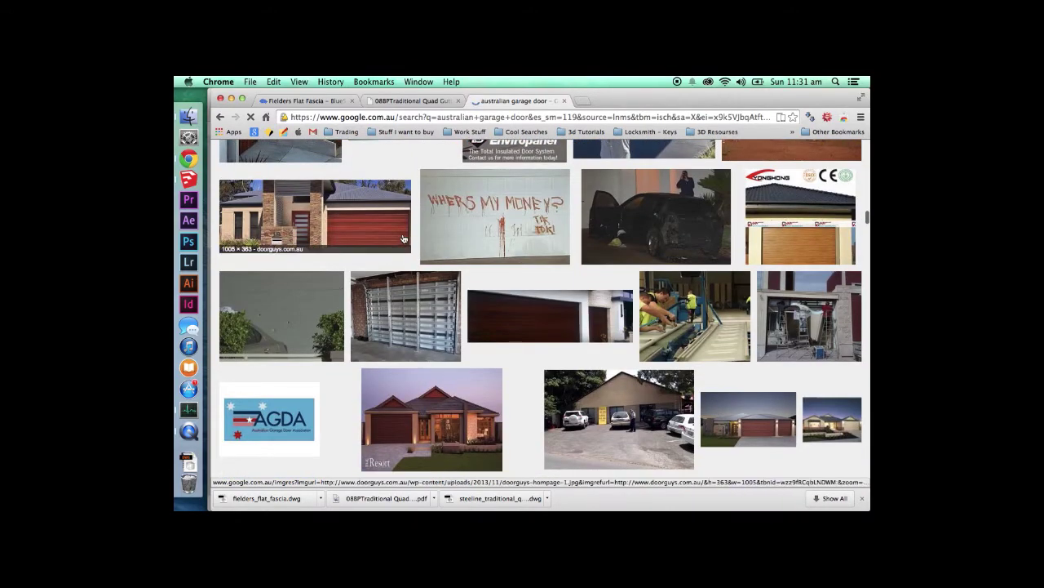
{"action": "scroll", "coordinate": [403, 239], "scroll_direction": "down", "scroll_amount": 4}
{"action": "scroll", "coordinate": [403, 239], "scroll_direction": "up", "scroll_amount": 10}
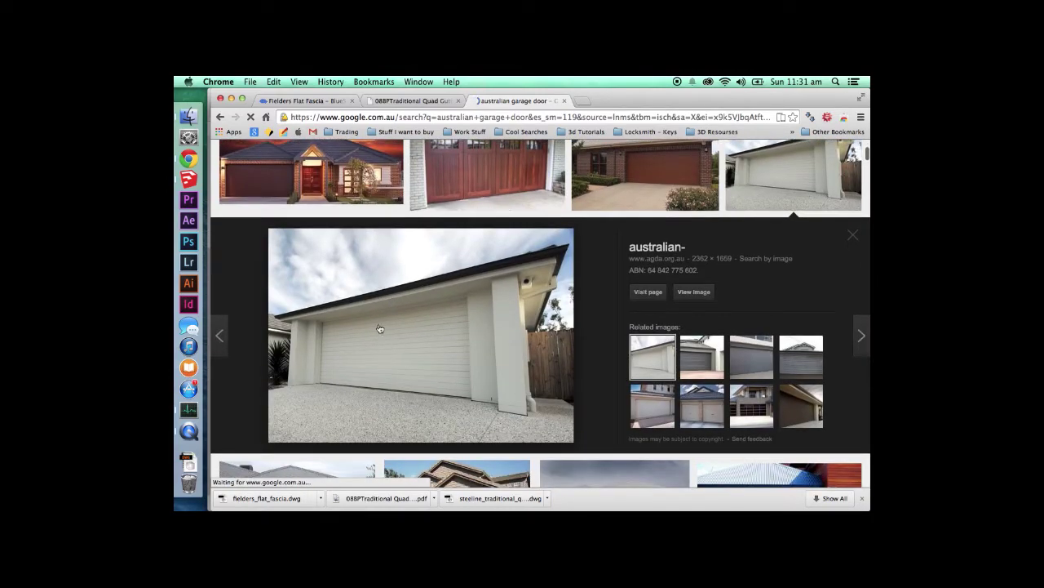
- Switch to SketchUp and inspect the garage opening up close around its front pillars
{"action": "left_click", "coordinate": [193, 178]}
{"action": "middle_click_drag", "start_coordinate": [415, 345], "coordinate": [565, 394]}
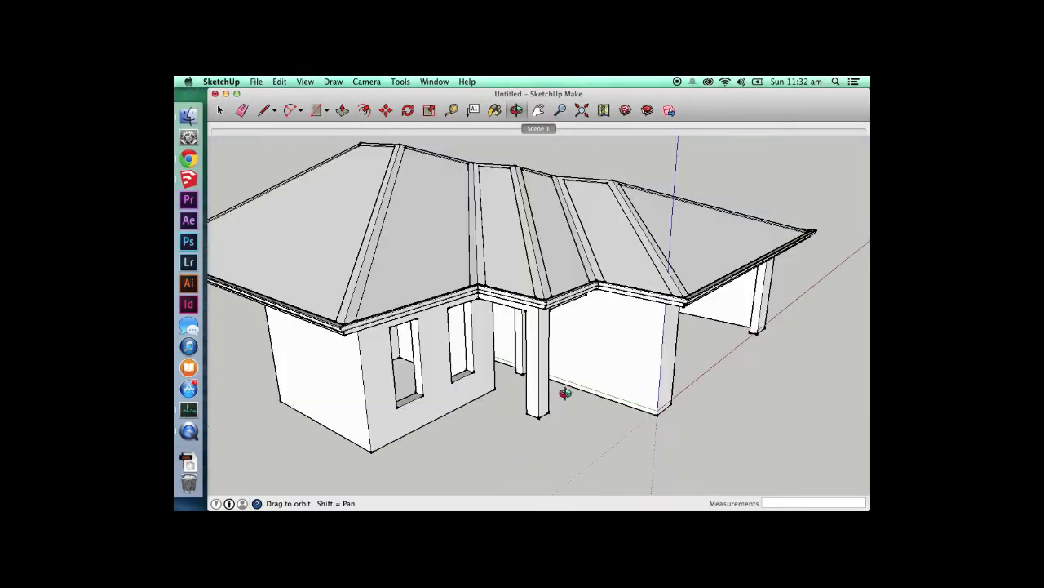
{"action": "scroll", "coordinate": [767, 316], "scroll_direction": "up", "scroll_amount": 8}
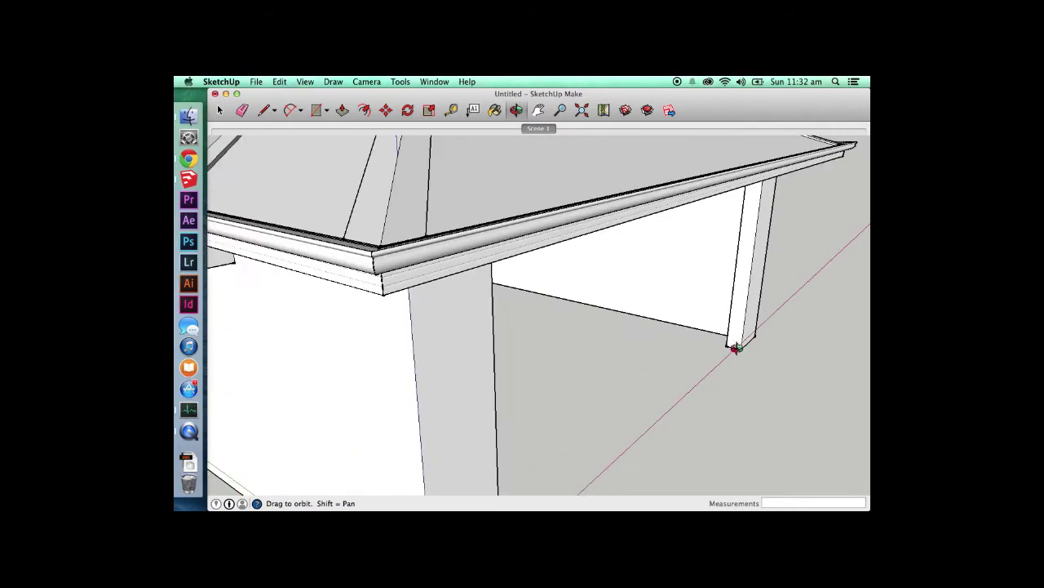
{"action": "scroll", "coordinate": [736, 348], "scroll_direction": "up", "scroll_amount": 5}
{"action": "key", "text": "space"}
{"action": "key", "text": "r"}
{"action": "left_click", "coordinate": [716, 344]}
{"action": "scroll", "coordinate": [718, 342], "scroll_direction": "down", "scroll_amount": 6}
{"action": "middle_click_drag", "start_coordinate": [668, 356], "coordinate": [437, 351]}
{"action": "scroll", "coordinate": [438, 351], "scroll_direction": "down", "scroll_amount": 5}
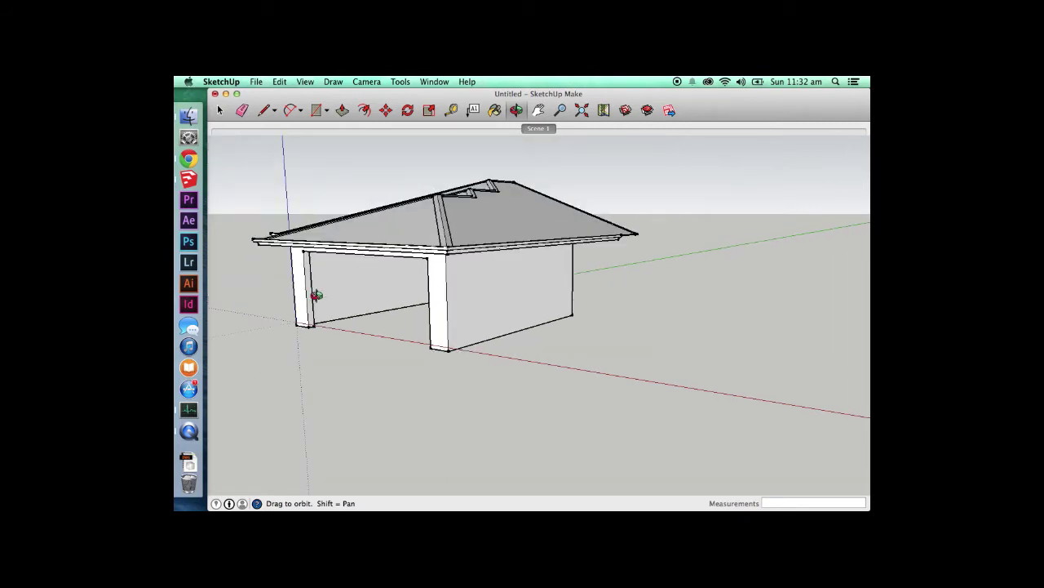
- Draw a vertical rectangle filling the garage opening, from the pillar's upper inner corner to the opposite pillar's lower corner
{"action": "scroll", "coordinate": [285, 252], "scroll_direction": "up", "scroll_amount": 6}
{"action": "left_click_drag", "start_coordinate": [319, 286], "coordinate": [291, 210]}
{"action": "scroll", "coordinate": [310, 213], "scroll_direction": "up", "scroll_amount": 4}
{"action": "key", "text": "space"}
{"action": "key", "text": "r"}
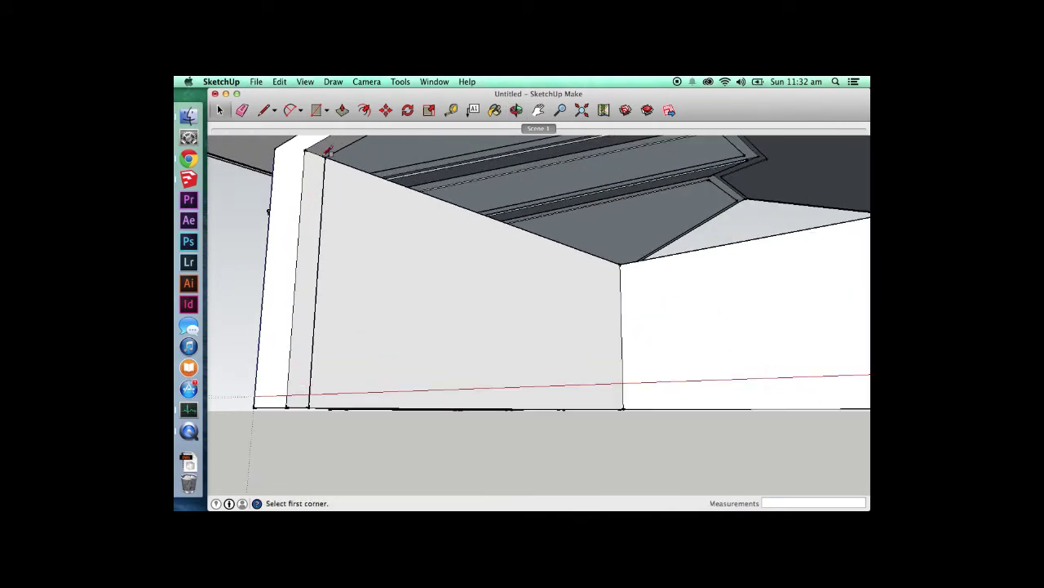
{"action": "left_click", "coordinate": [325, 158]}
{"action": "middle_click_drag", "start_coordinate": [325, 157], "coordinate": [331, 134]}
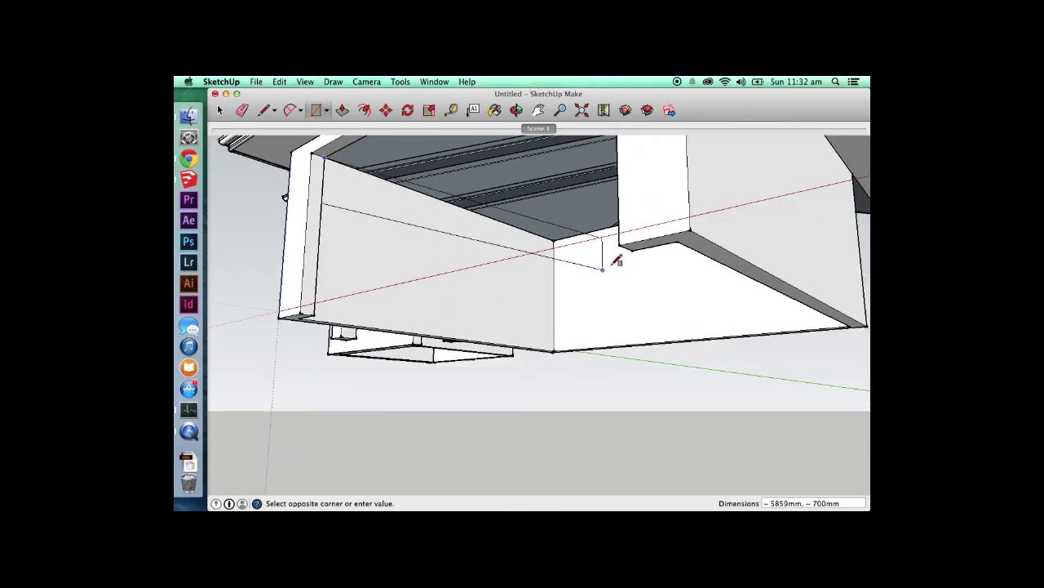
{"action": "left_click", "coordinate": [633, 247]}
- Turn the new rectangle face in the garage opening into a group
{"action": "key", "text": "space"}
{"action": "left_click", "coordinate": [513, 233]}
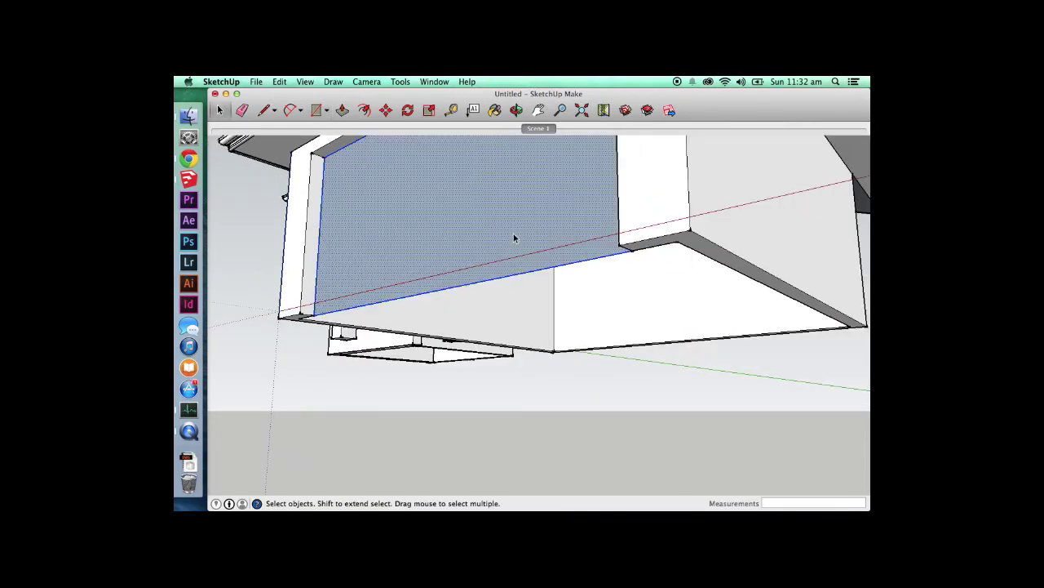
{"action": "right_click", "coordinate": [513, 233]}
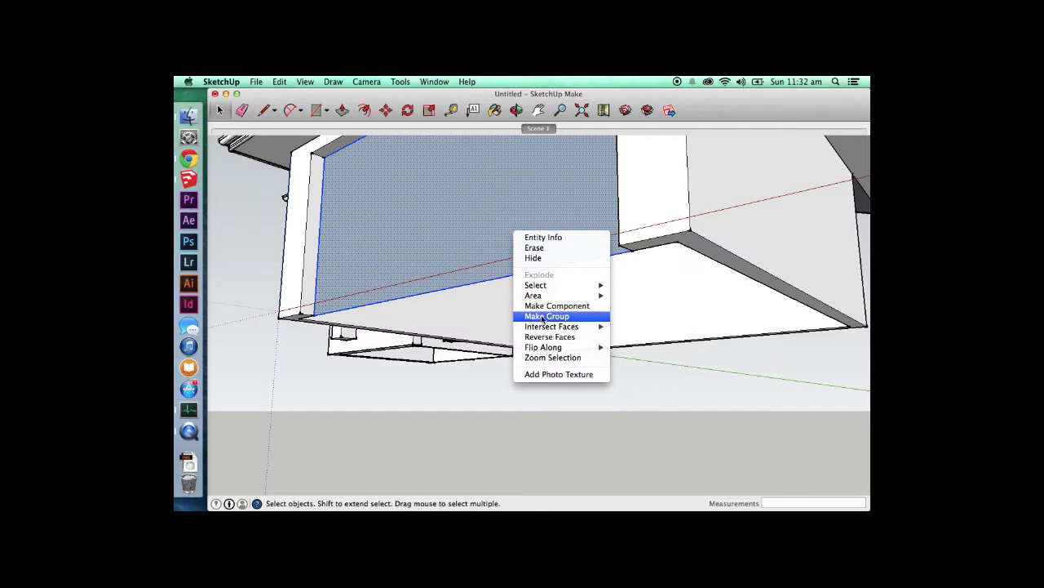
{"action": "left_click", "coordinate": [542, 317]}
- Move the door group straight out in front of the garage by about 2.4 m
{"action": "middle_click_drag", "start_coordinate": [466, 319], "coordinate": [487, 274]}
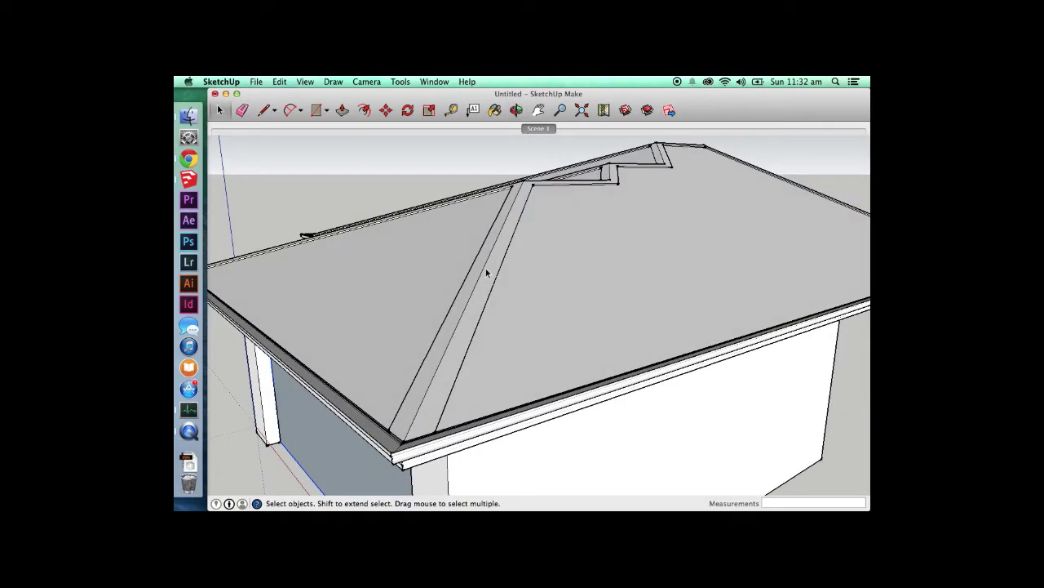
{"action": "scroll", "coordinate": [488, 274], "scroll_direction": "down", "scroll_amount": 6}
{"action": "key", "text": "m"}
{"action": "left_click", "coordinate": [411, 413]}
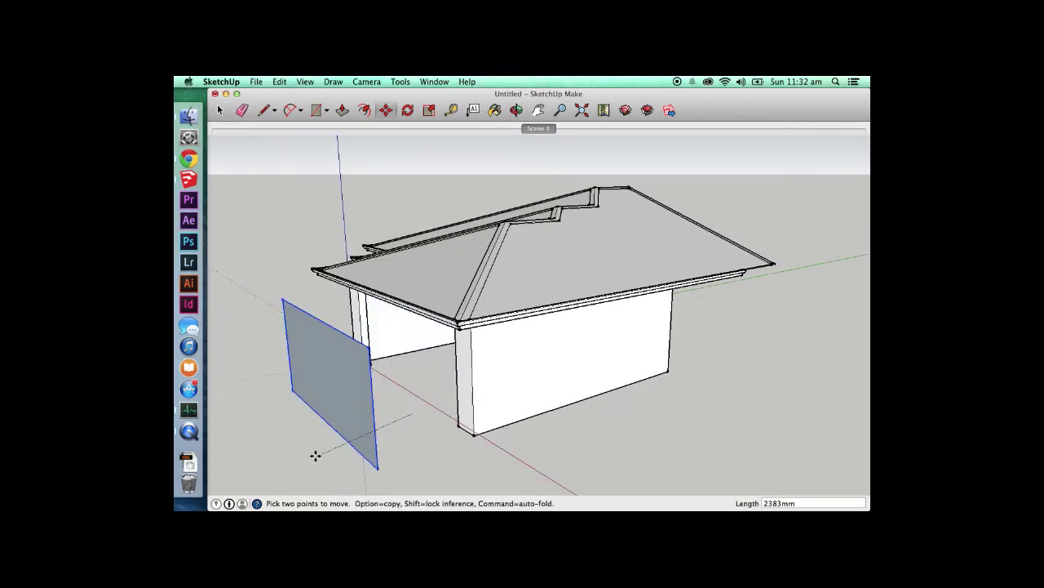
{"action": "left_click", "coordinate": [304, 451]}
{"action": "key", "text": "space"}
- Open the door group and draw a horizontal line across the face 115 mm above its bottom edge
{"action": "middle_click_drag", "start_coordinate": [306, 413], "coordinate": [319, 369]}
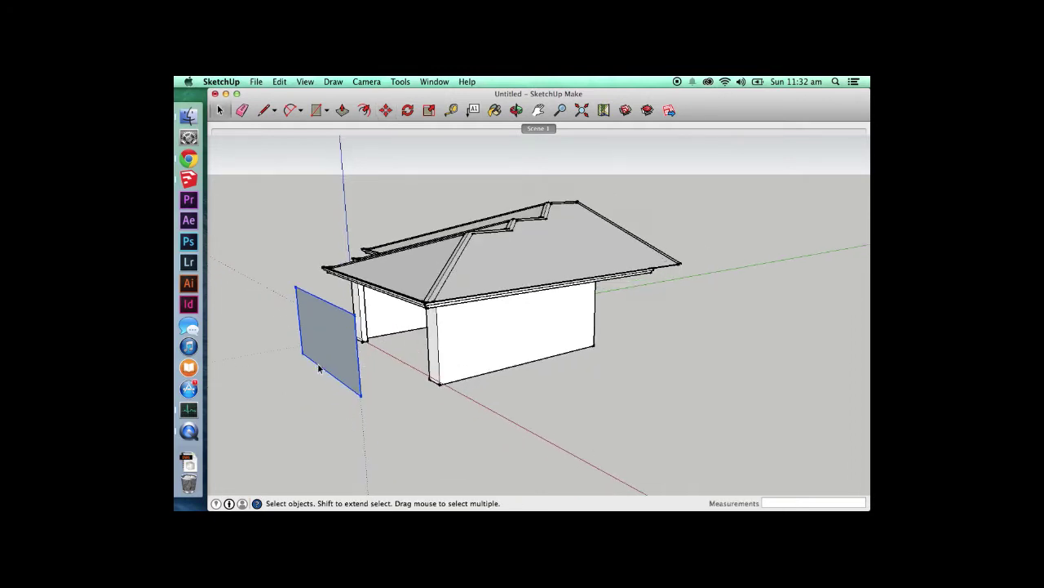
{"action": "scroll", "coordinate": [319, 369], "scroll_direction": "up", "scroll_amount": 6}
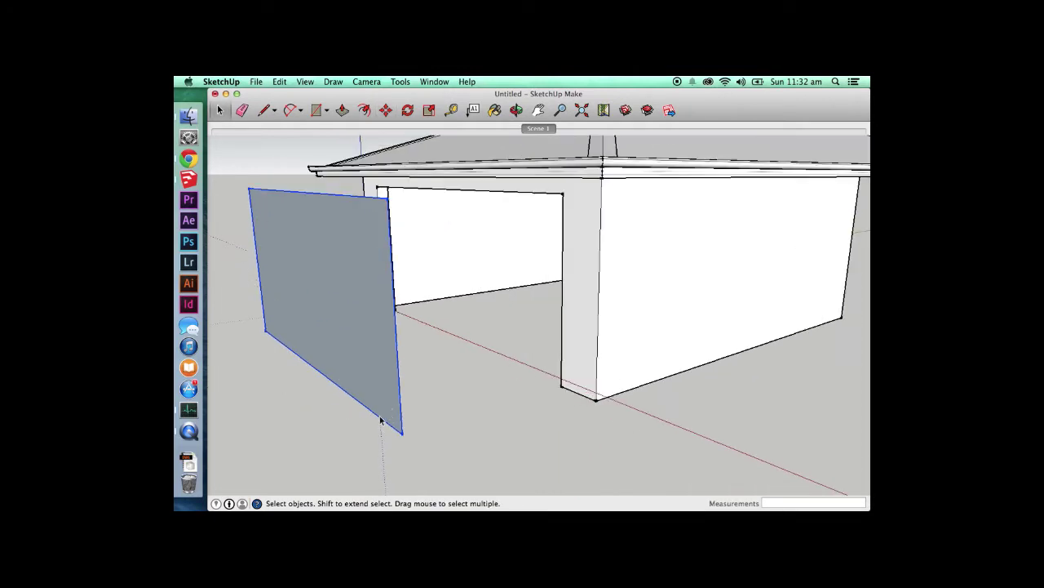
{"action": "double_click", "coordinate": [382, 407]}
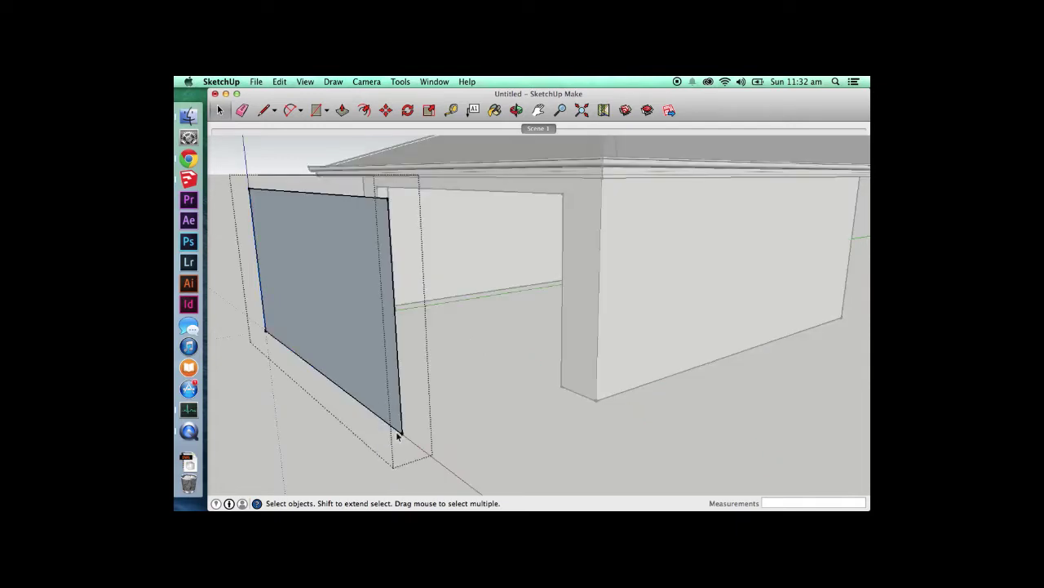
{"action": "key", "text": "l"}
{"action": "left_click", "coordinate": [402, 431]}
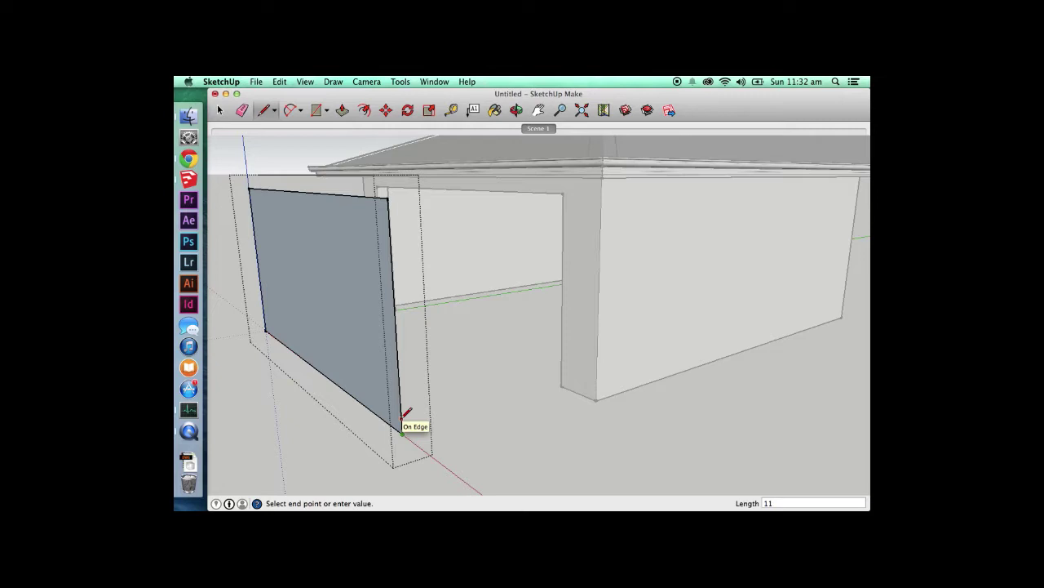
{"action": "left_click", "coordinate": [401, 430]}
{"action": "left_click", "coordinate": [264, 317]}
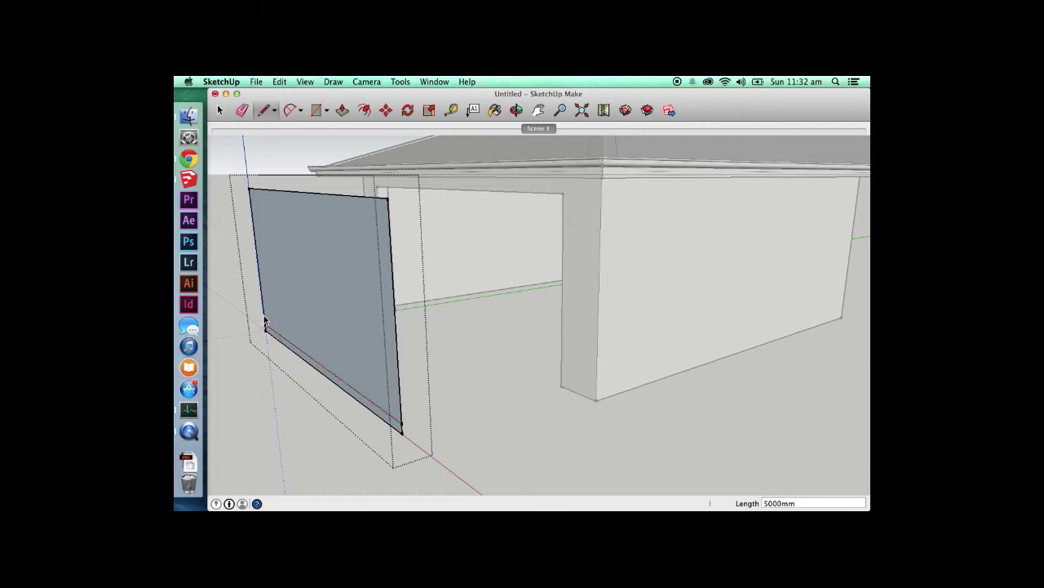
{"action": "key", "text": "space"}
- Check the strip's proportions against the white garage door photo in Chrome and return to SketchUp
{"action": "scroll", "coordinate": [384, 431], "scroll_direction": "up", "scroll_amount": 5}
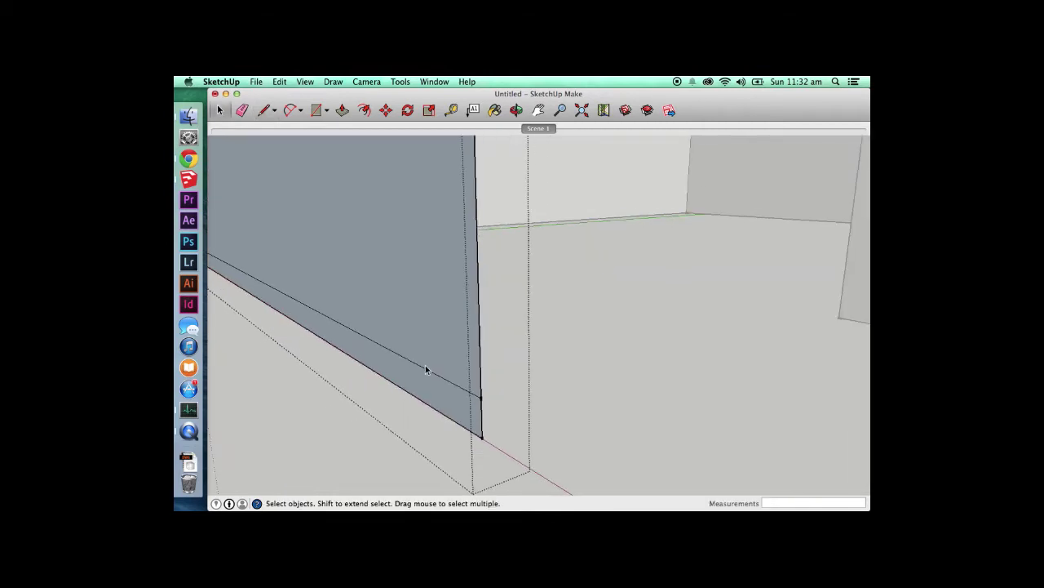
{"action": "scroll", "coordinate": [456, 432], "scroll_direction": "up", "scroll_amount": 5}
{"action": "scroll", "coordinate": [456, 432], "scroll_direction": "down", "scroll_amount": 4}
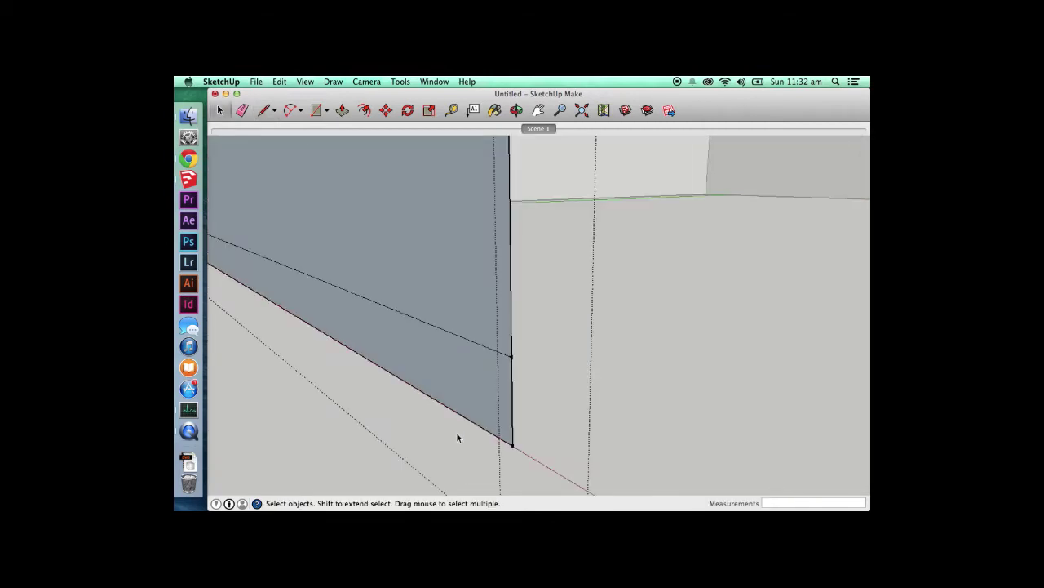
{"action": "left_click", "coordinate": [189, 159]}
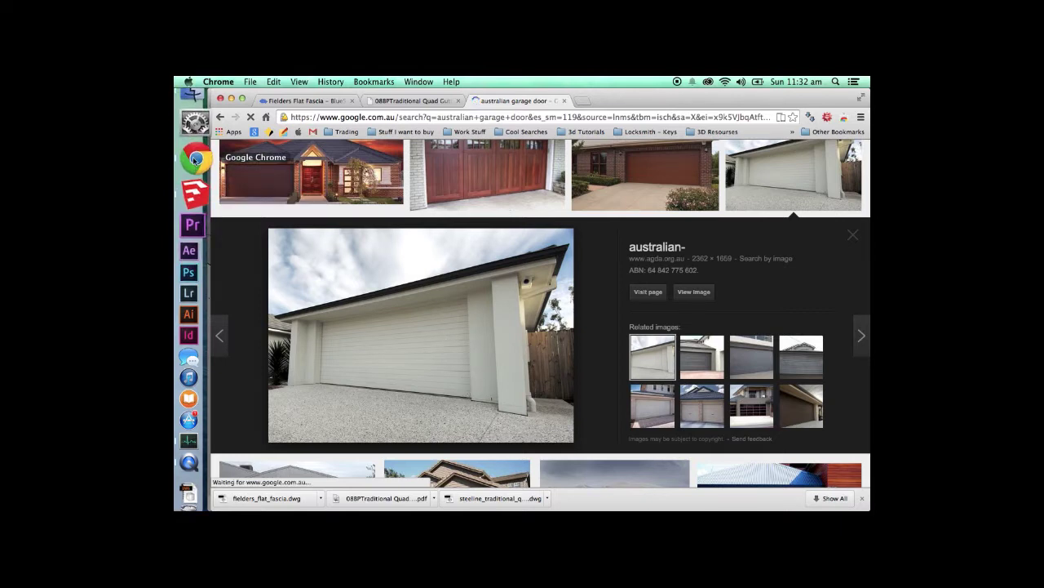
{"action": "left_click", "coordinate": [194, 193]}
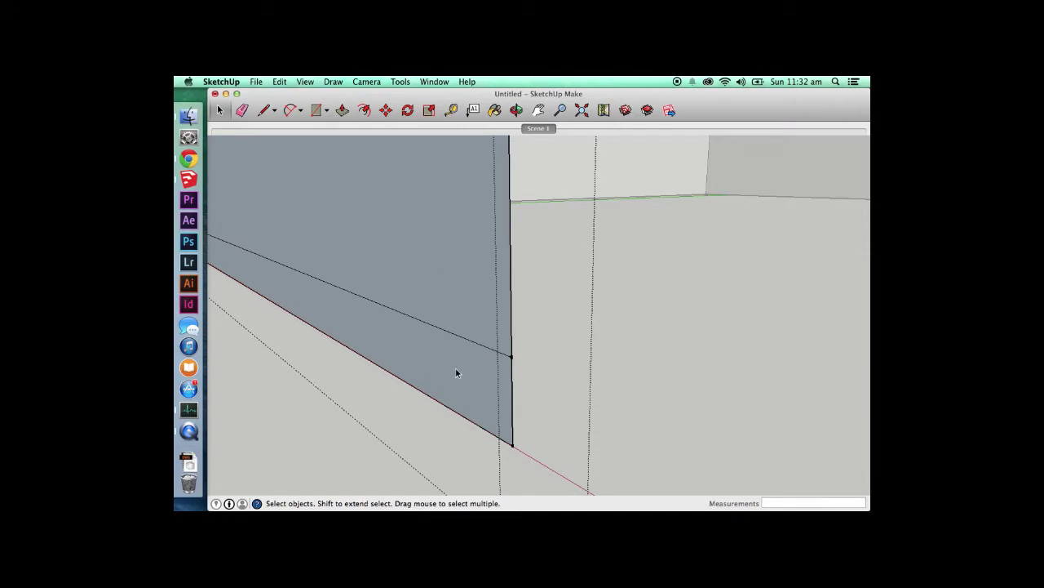
- Draw a strip profile projecting 15 mm outward from the door's bottom corner, closed at the horizontal line
{"action": "key", "text": "l"}
{"action": "left_click", "coordinate": [512, 445]}
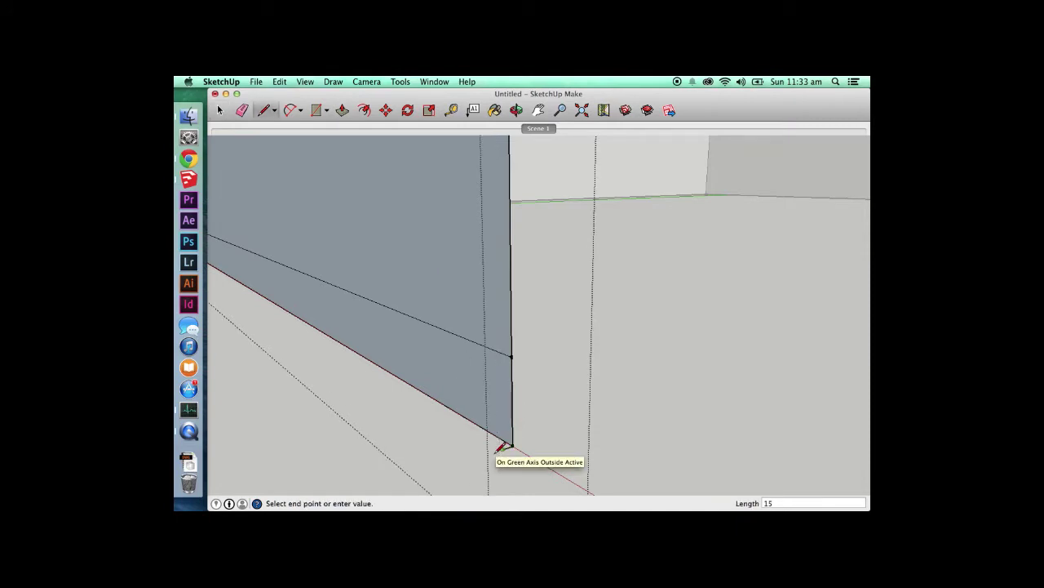
{"action": "key", "text": "Return"}
{"action": "left_click", "coordinate": [511, 354]}
{"action": "key", "text": "space"}
- Bevel the top of the strip profile with a diagonal line of about 21 mm and erase the leftover corner
{"action": "scroll", "coordinate": [506, 382], "scroll_direction": "up", "scroll_amount": 3}
{"action": "key", "text": "l"}
{"action": "left_click", "coordinate": [516, 331]}
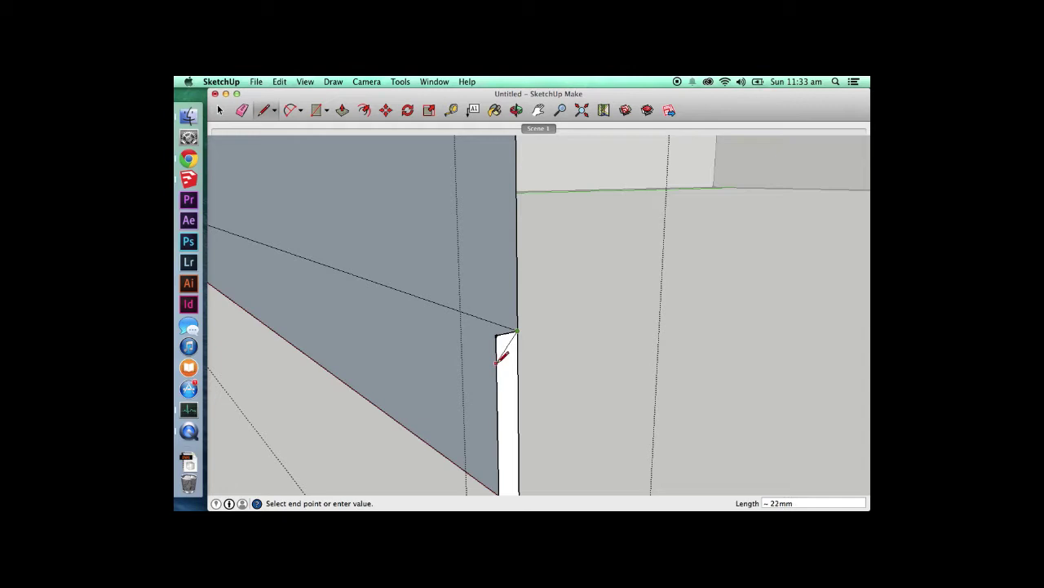
{"action": "left_click", "coordinate": [497, 357]}
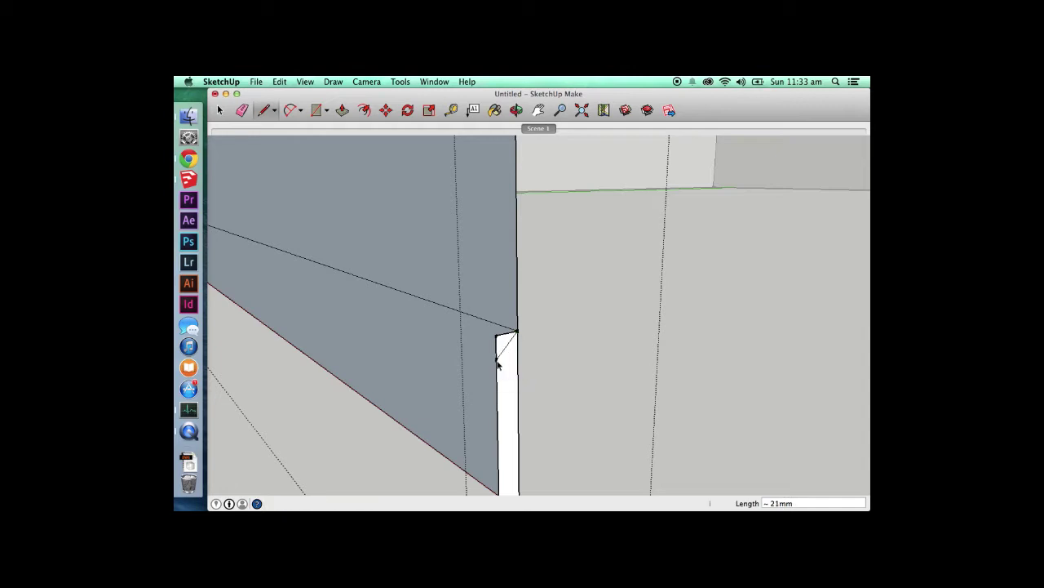
{"action": "key", "text": "e"}
{"action": "left_click_drag", "start_coordinate": [500, 336], "coordinate": [499, 338]}
{"action": "key", "text": "space"}
{"action": "scroll", "coordinate": [506, 368], "scroll_direction": "down", "scroll_amount": 3}
{"action": "key", "text": "p"}
{"action": "right_click", "coordinate": [508, 381]}
{"action": "left_click", "coordinate": [509, 372]}
{"action": "key", "text": "space"}
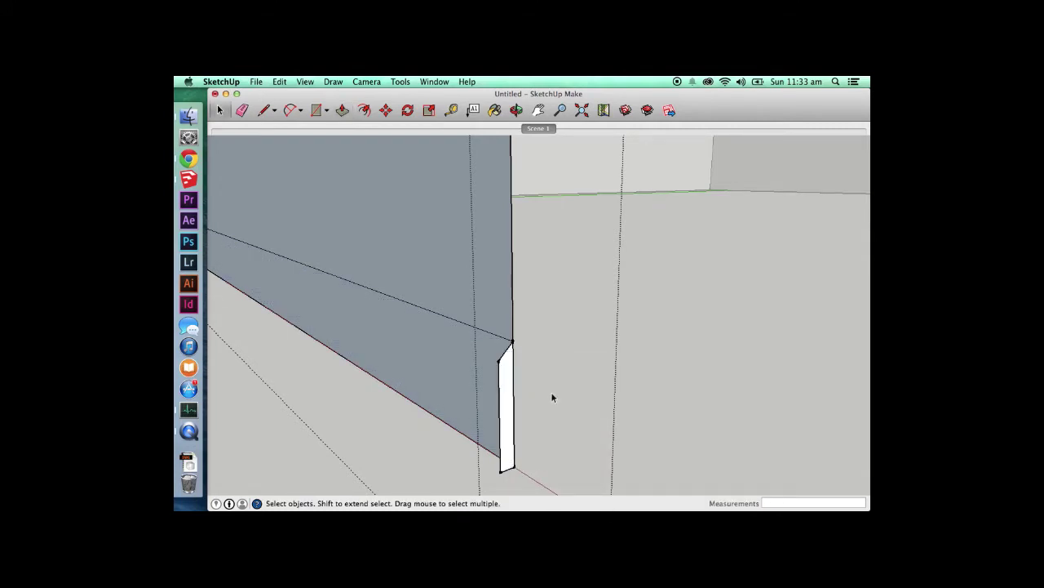
- Move the profile's front vertical edge 5 mm back towards the door face
{"action": "left_click", "coordinate": [501, 382]}
{"action": "key", "text": "m"}
{"action": "left_click", "coordinate": [525, 436]}
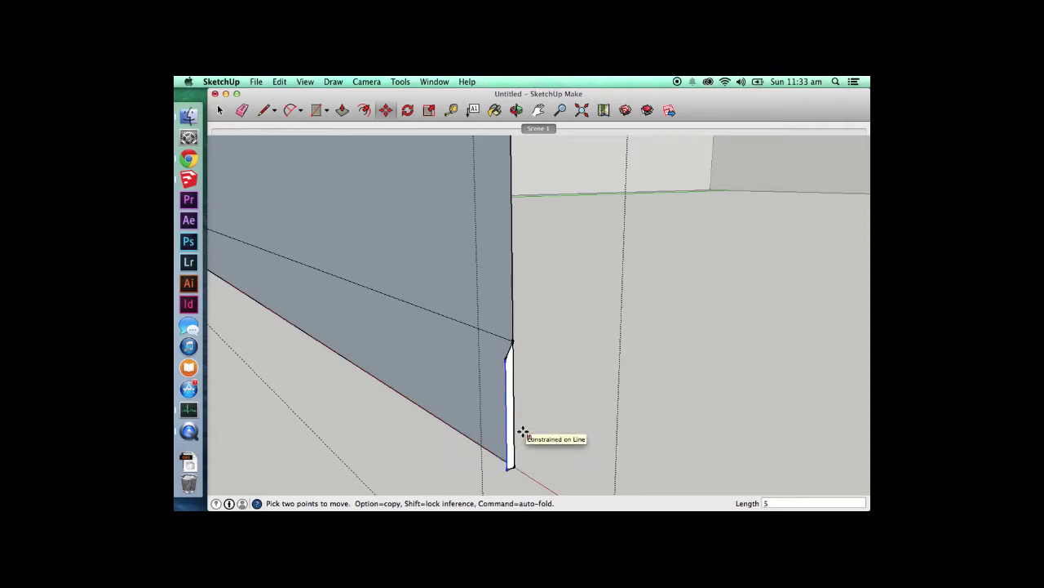
{"action": "left_click", "coordinate": [523, 433]}
{"action": "key", "text": "space"}
- Push/Pull the bevelled profile across the full width of the door to form the bottom strip
{"action": "scroll", "coordinate": [538, 383], "scroll_direction": "down", "scroll_amount": 5}
{"action": "scroll", "coordinate": [538, 383], "scroll_direction": "up", "scroll_amount": 5}
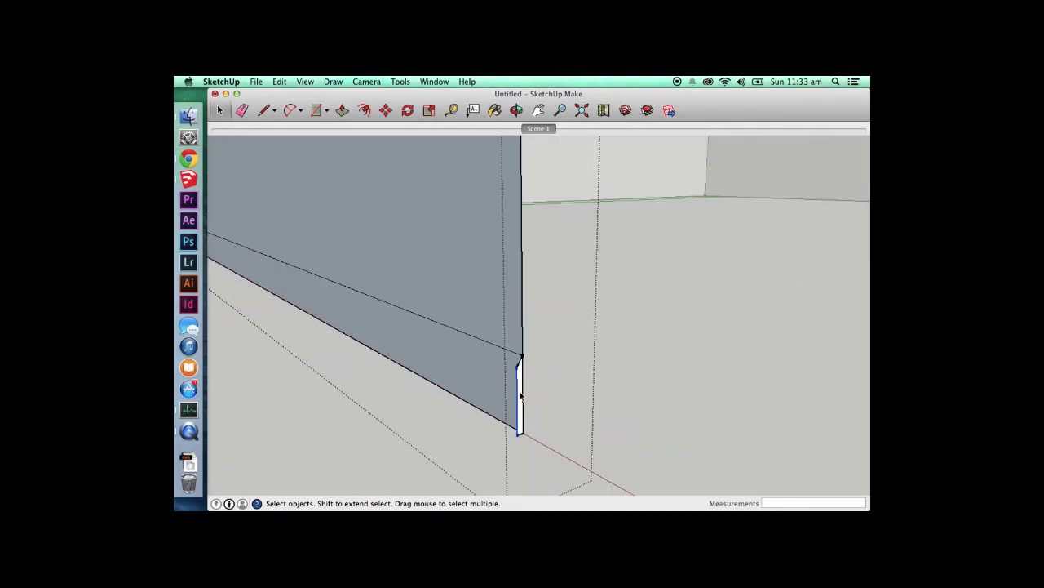
{"action": "key", "text": "p"}
{"action": "left_click", "coordinate": [520, 395]}
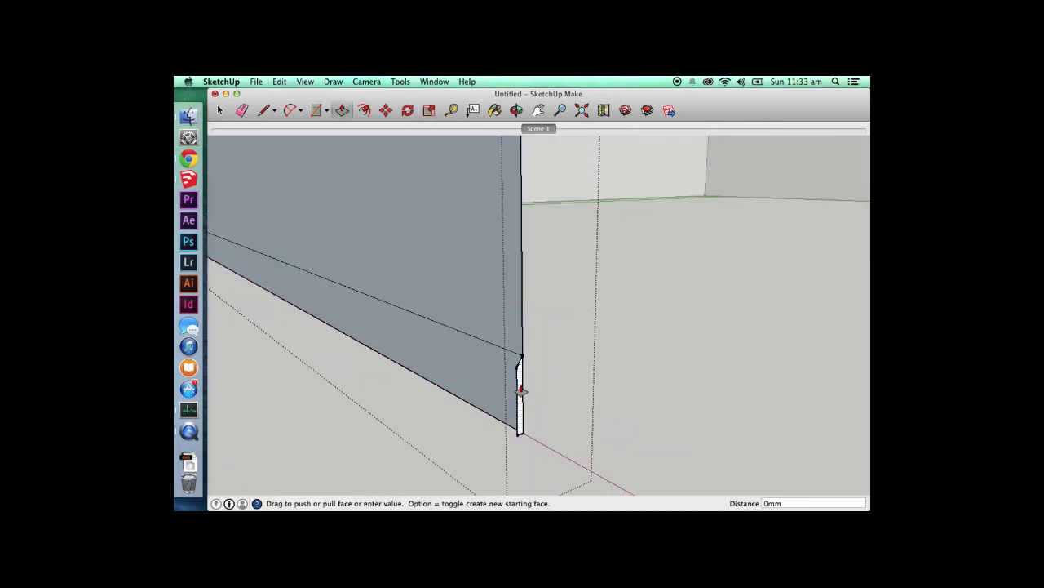
{"action": "left_click", "coordinate": [213, 205]}
{"action": "key", "text": "space"}
- Try to array the ungrouped bottom strip upward as 10 copies spaced 115 mm apart, and undo the copies
{"action": "scroll", "coordinate": [287, 226], "scroll_direction": "down", "scroll_amount": 3}
{"action": "left_click_drag", "start_coordinate": [212, 227], "coordinate": [525, 442]}
{"action": "key", "text": "m"}
{"action": "scroll", "coordinate": [426, 295], "scroll_direction": "up", "scroll_amount": 2}
{"action": "scroll", "coordinate": [426, 296], "scroll_direction": "up", "scroll_amount": 5}
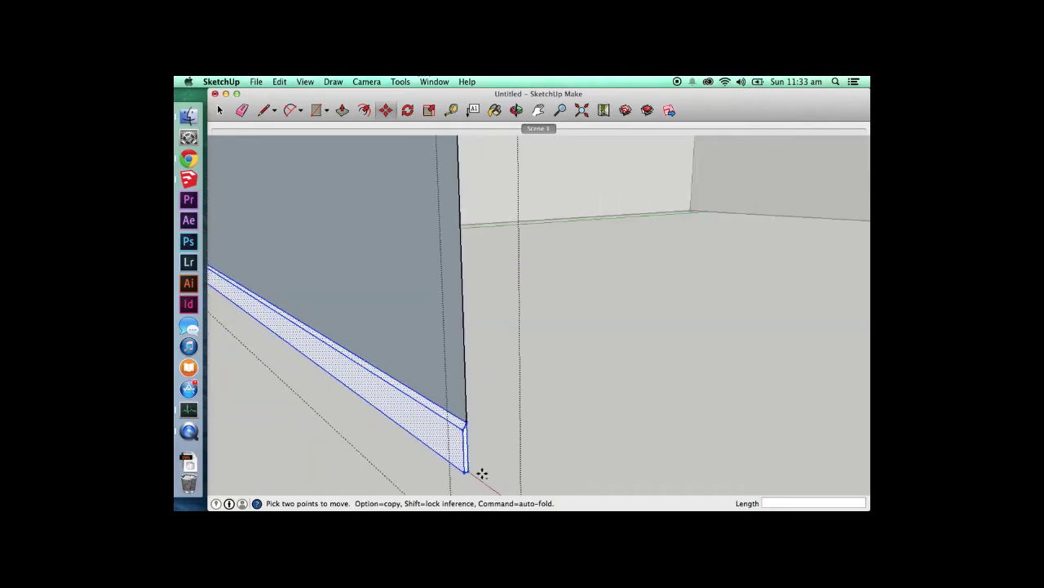
{"action": "left_click", "coordinate": [465, 471]}
{"action": "key", "text": "alt"}
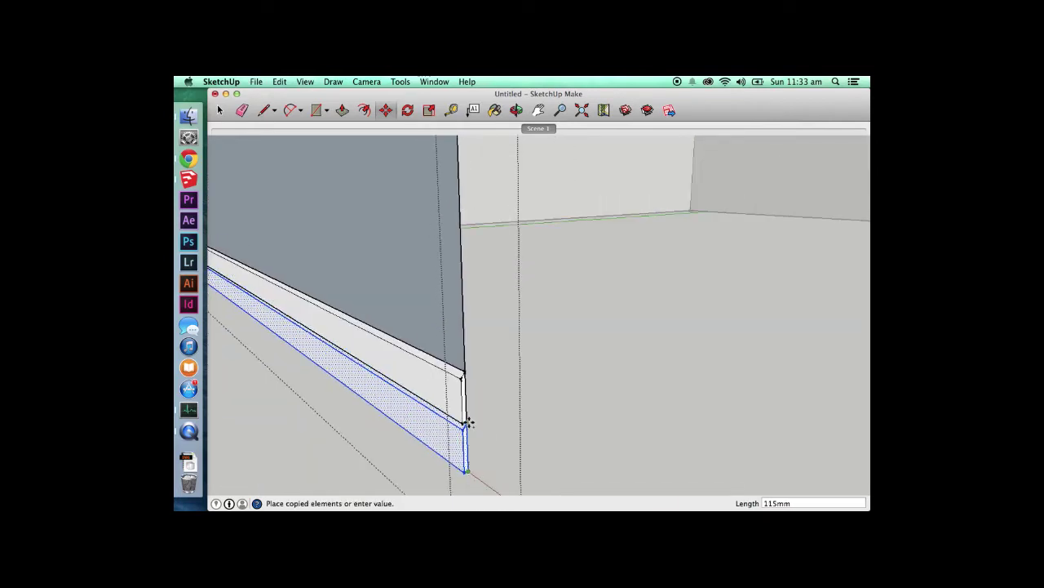
{"action": "left_click", "coordinate": [464, 421]}
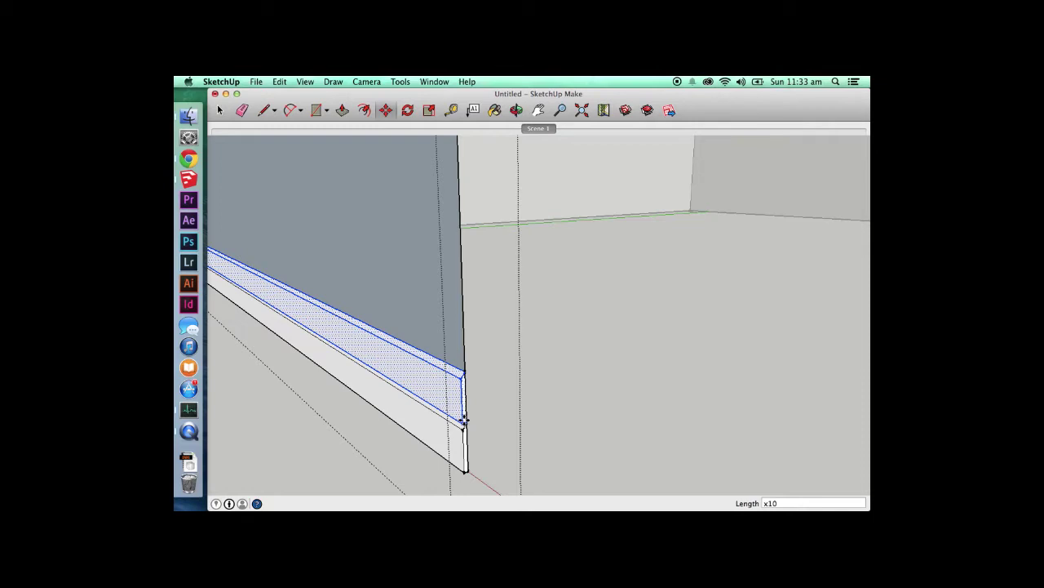
{"action": "key", "text": "Return"}
{"action": "scroll", "coordinate": [464, 421], "scroll_direction": "down", "scroll_amount": 10}
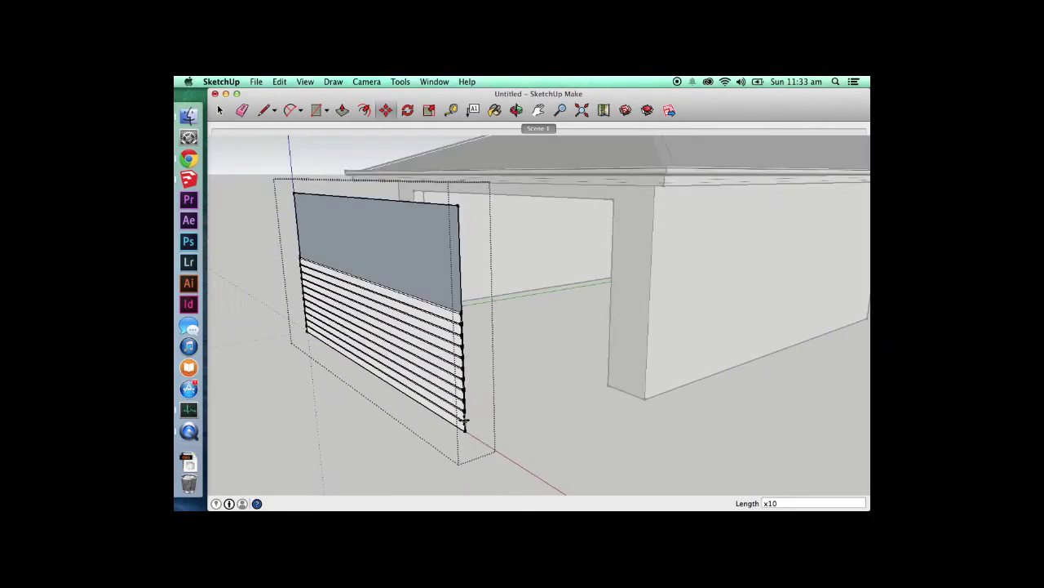
{"action": "key", "text": "super+z"}
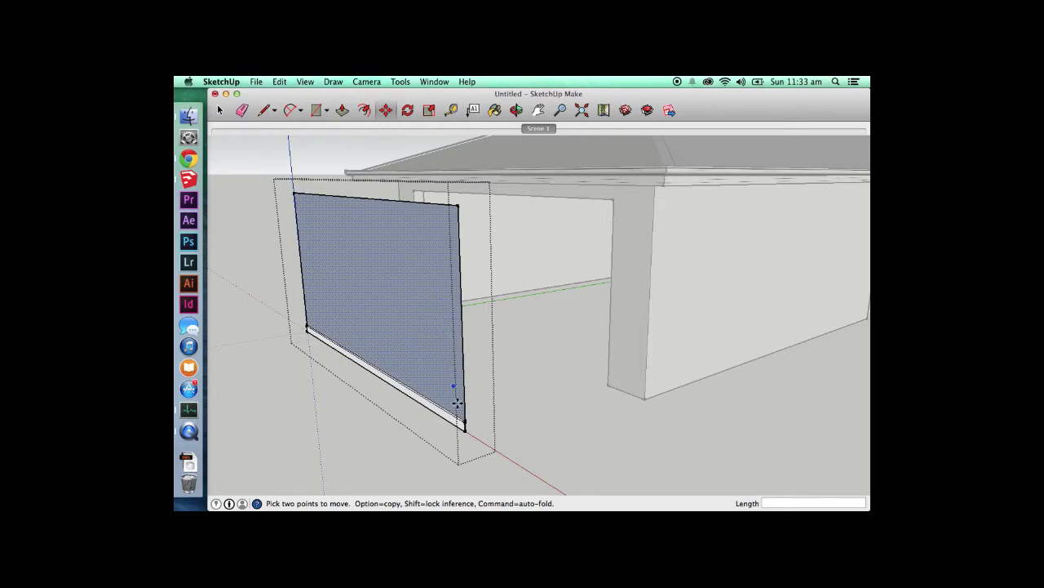
- Select all the geometry of the bottom strip and turn it into a nested group
{"action": "scroll", "coordinate": [462, 416], "scroll_direction": "up", "scroll_amount": 5}
{"action": "key", "text": "space"}
{"action": "scroll", "coordinate": [449, 391], "scroll_direction": "down", "scroll_amount": 2}
{"action": "left_click_drag", "start_coordinate": [227, 260], "coordinate": [486, 478]}
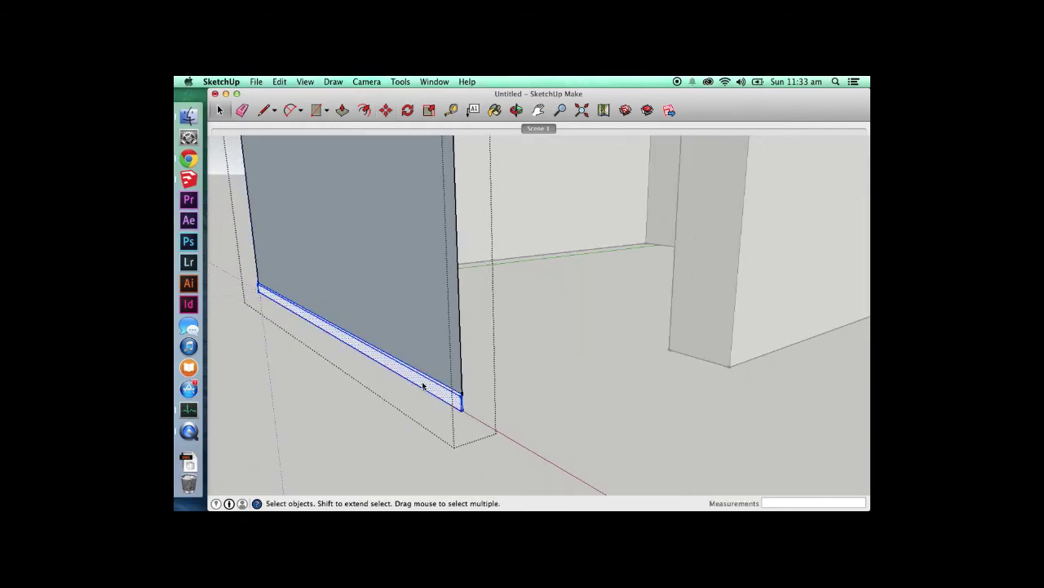
{"action": "right_click", "coordinate": [422, 383]}
{"action": "left_click", "coordinate": [455, 428]}
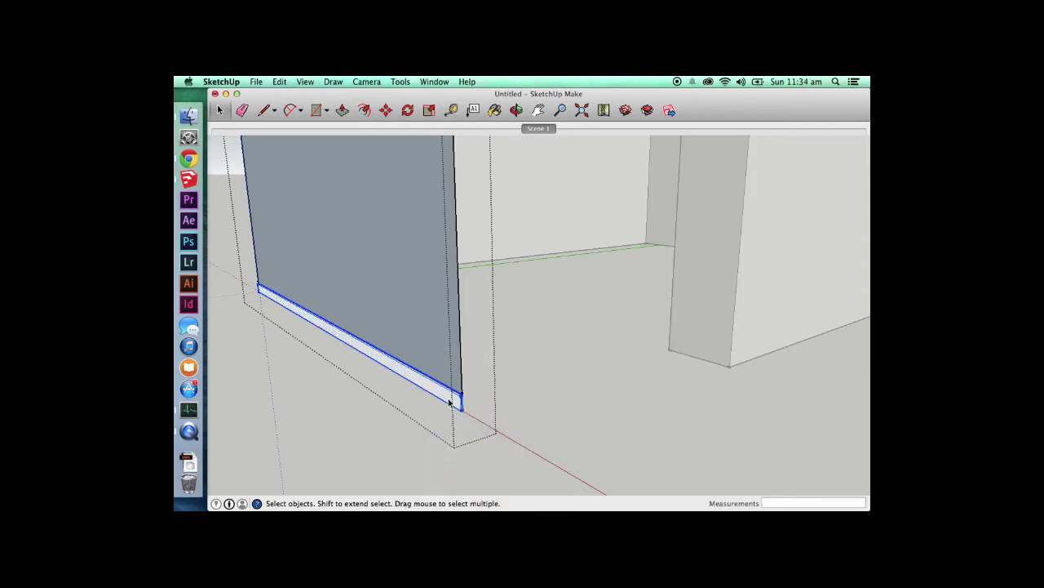
{"action": "right_click", "coordinate": [448, 402]}
{"action": "left_click", "coordinate": [457, 413]}
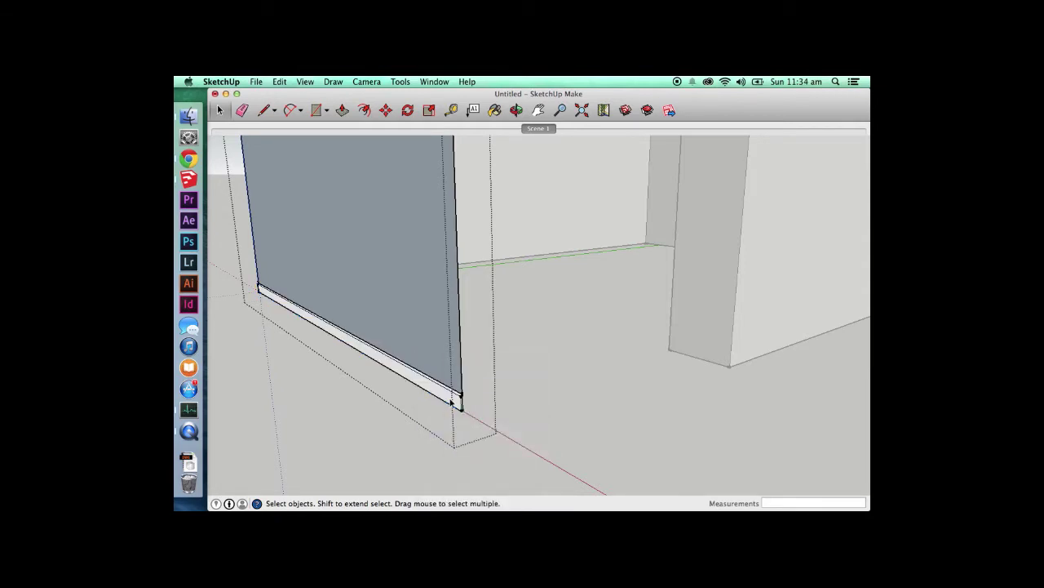
- Copy the grouped strip 115 mm upward and array it as 20 copies up the door
{"action": "left_click", "coordinate": [451, 402]}
{"action": "key", "text": "m"}
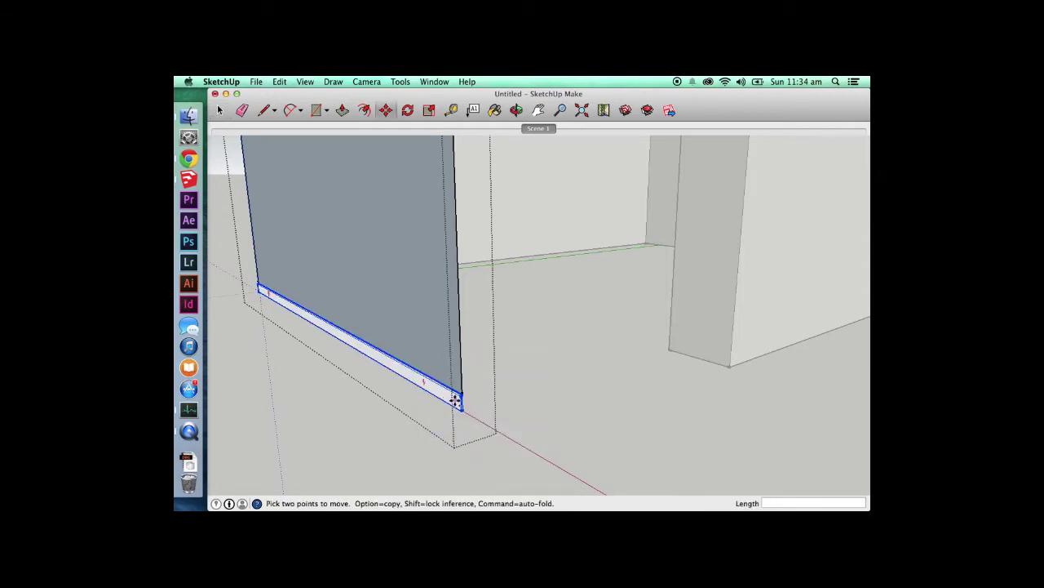
{"action": "left_click", "coordinate": [456, 398]}
{"action": "key", "text": "alt"}
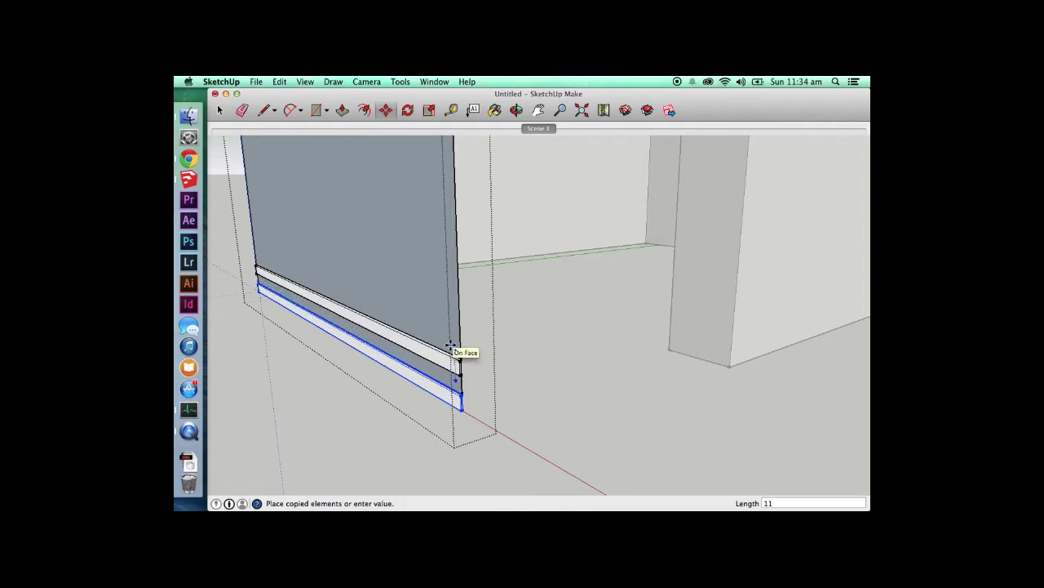
{"action": "key", "text": "Return"}
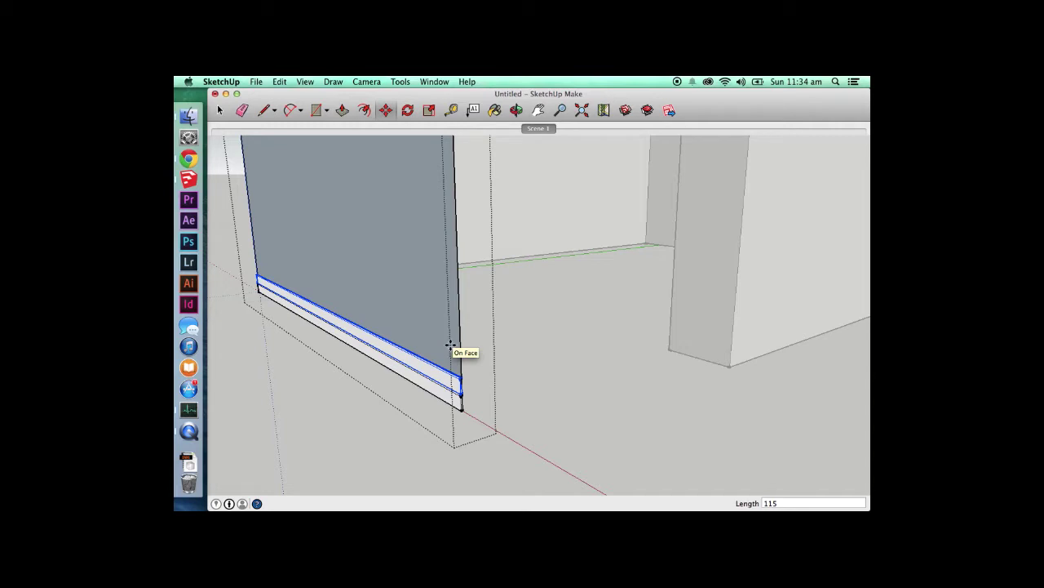
{"action": "type", "text": "x20"}
{"action": "key", "text": "Return"}
{"action": "key", "text": "space"}
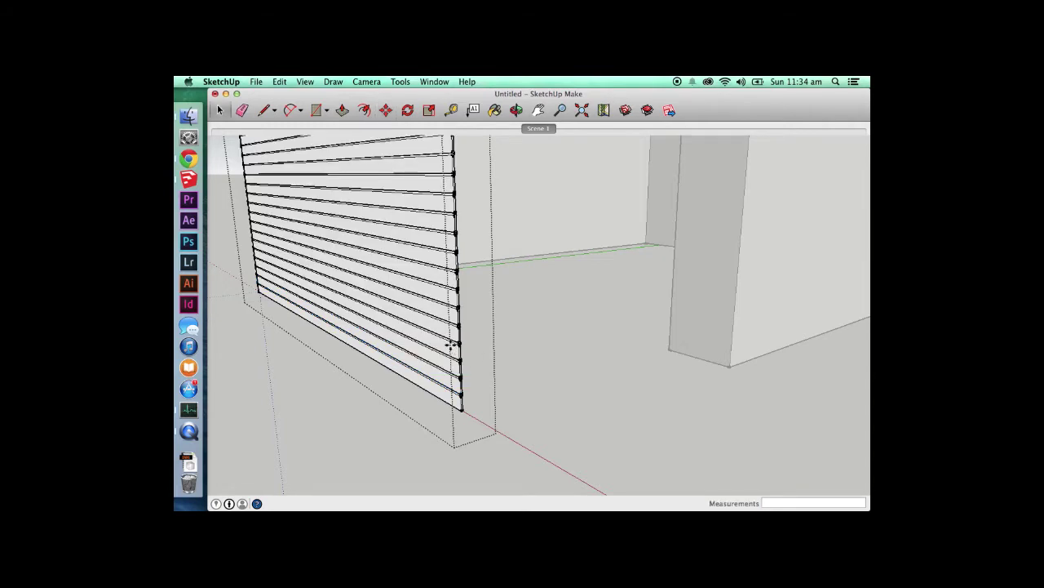
- Delete the surplus topmost strip of the garage door and close the door group
{"action": "scroll", "coordinate": [450, 346], "scroll_direction": "down", "scroll_amount": 5}
{"action": "key", "text": "o"}
{"action": "left_click_drag", "start_coordinate": [433, 198], "coordinate": [410, 182]}
{"action": "key", "text": "space"}
{"action": "left_click", "coordinate": [410, 181]}
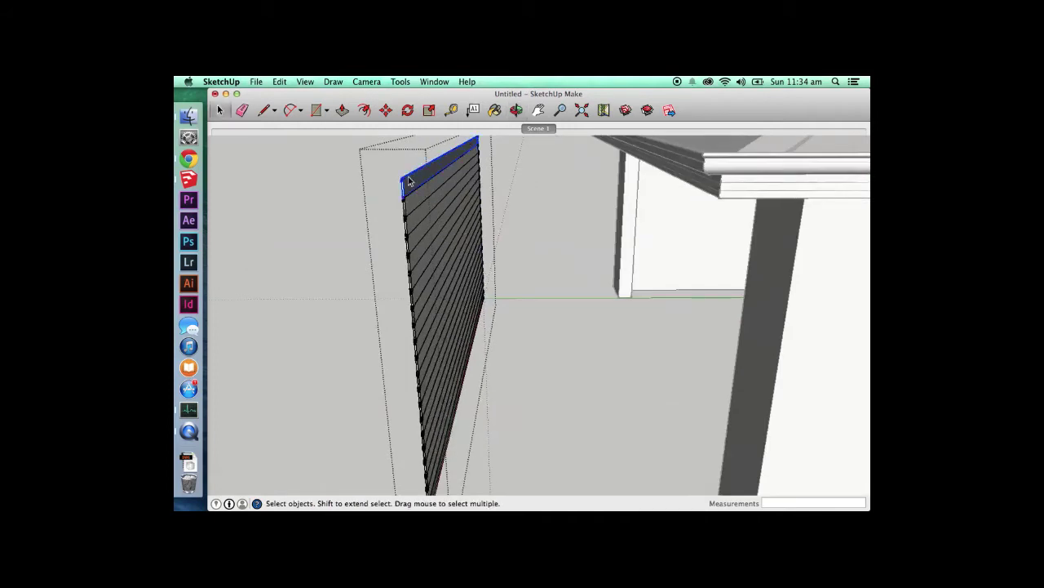
{"action": "key", "text": "Delete"}
{"action": "left_click", "coordinate": [319, 210]}
- Move the whole garage door group by its bottom corner into the garage's front opening and restore the saved scene view
{"action": "key", "text": "o"}
{"action": "left_click_drag", "start_coordinate": [334, 207], "coordinate": [474, 201]}
{"action": "key", "text": "space"}
{"action": "left_click", "coordinate": [545, 324]}
{"action": "key", "text": "m"}
{"action": "scroll", "coordinate": [545, 324], "scroll_direction": "down", "scroll_amount": 3}
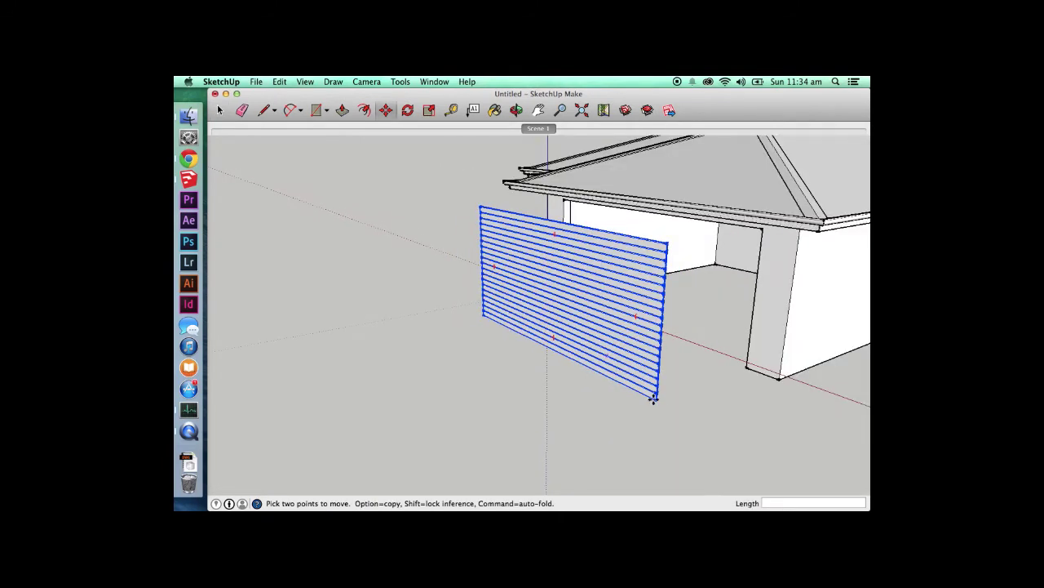
{"action": "scroll", "coordinate": [676, 412], "scroll_direction": "up", "scroll_amount": 4}
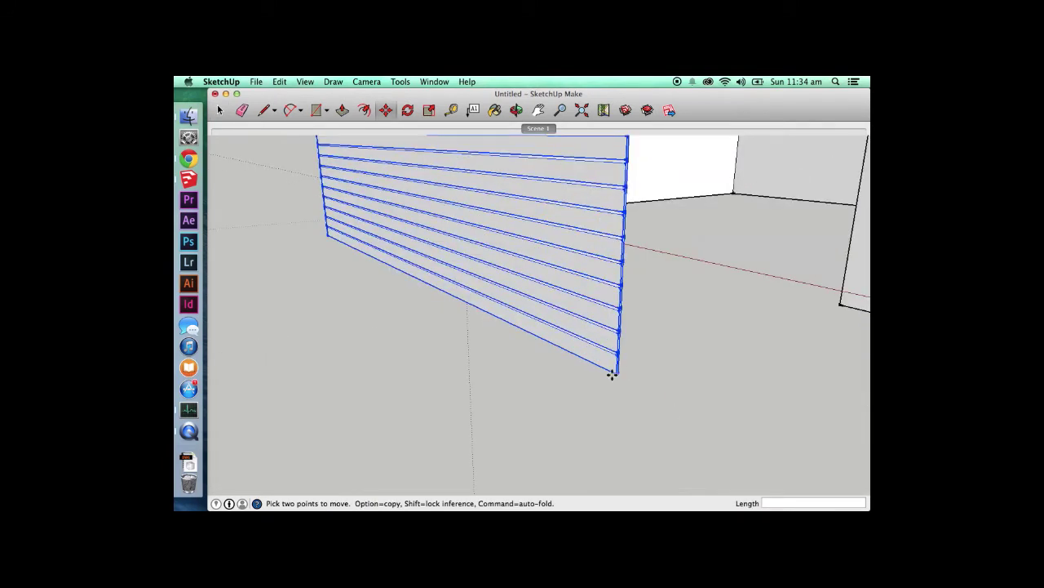
{"action": "left_click", "coordinate": [613, 374]}
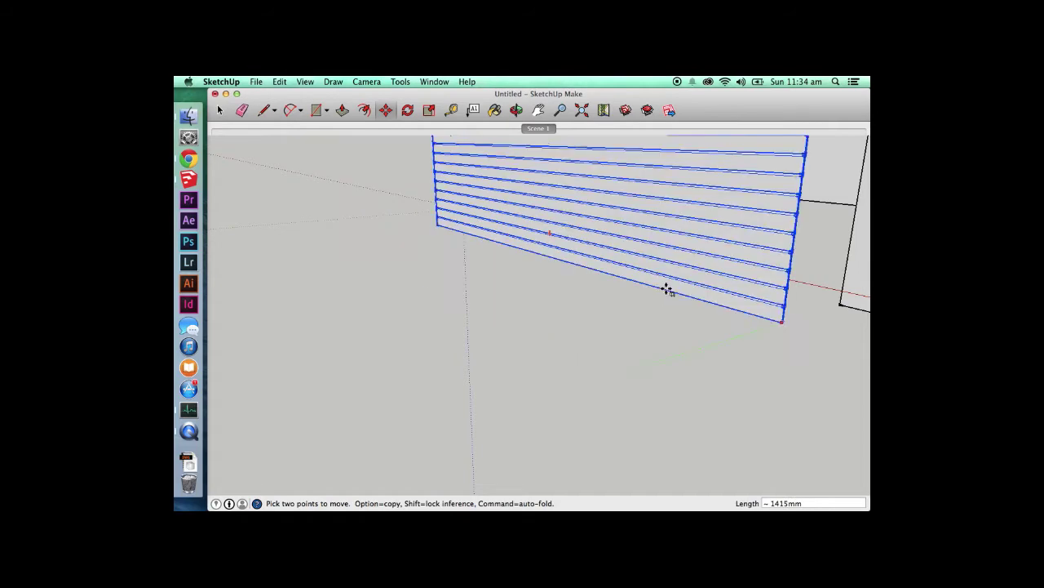
{"action": "left_click", "coordinate": [492, 219]}
{"action": "key", "text": "space"}
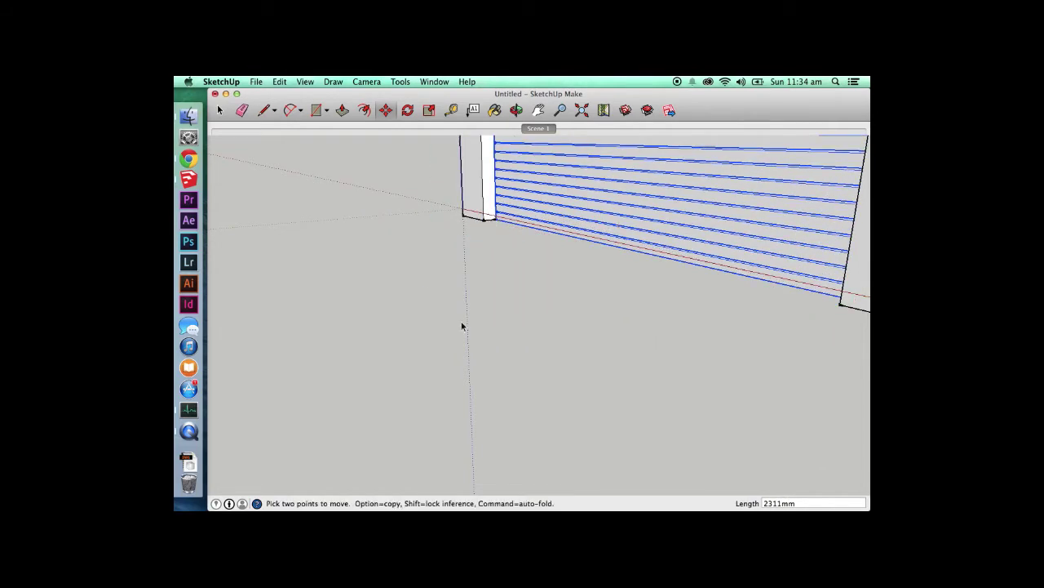
{"action": "left_click", "coordinate": [352, 193]}
{"action": "left_click", "coordinate": [538, 130]}
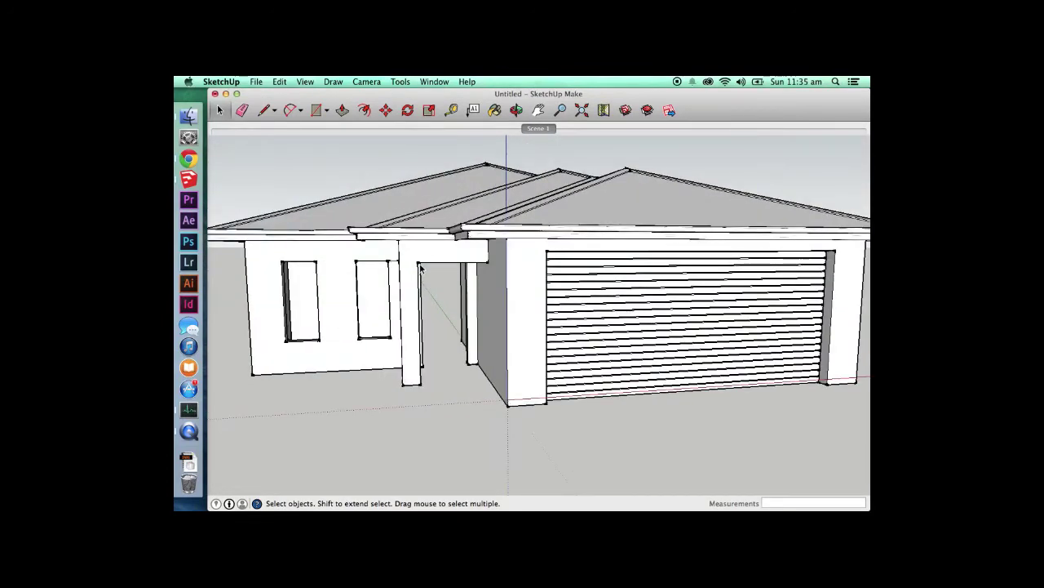
- Open the house walls for editing and draw a vertical line from the porch column's inner corner up through the front beam
{"action": "double_click", "coordinate": [409, 261]}
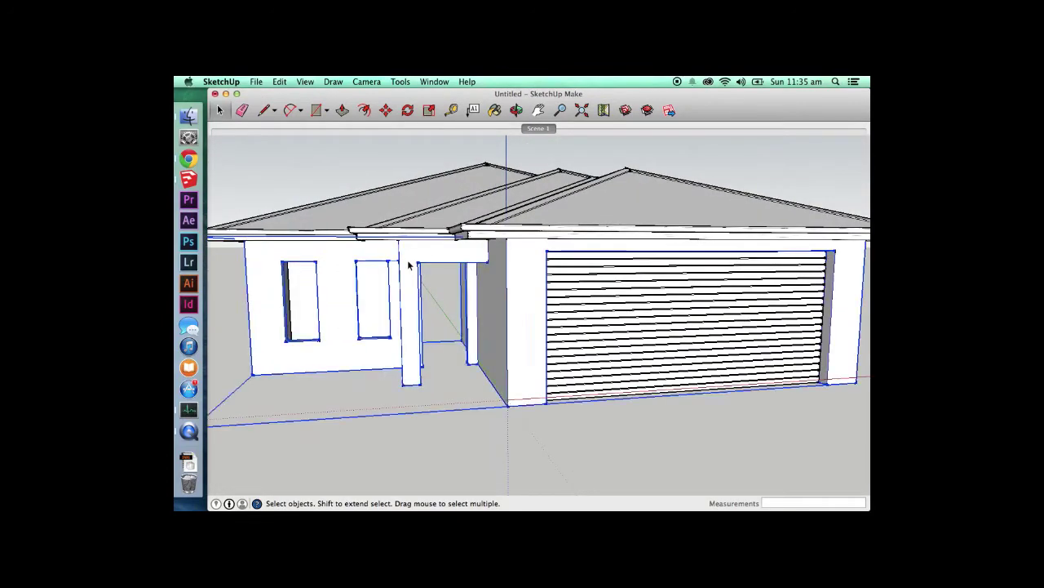
{"action": "key", "text": "l"}
{"action": "left_click", "coordinate": [418, 262]}
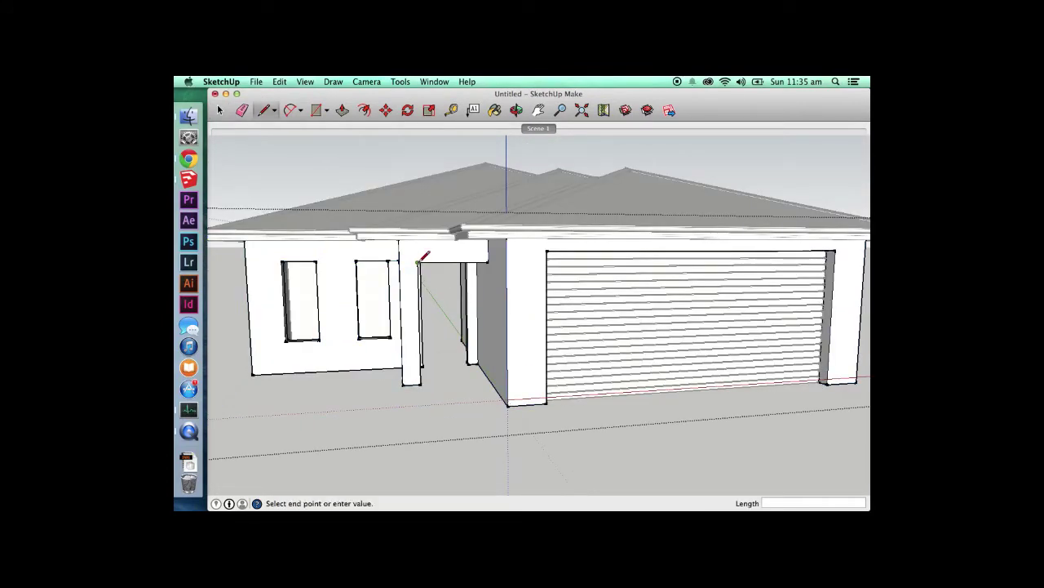
{"action": "key", "text": "Escape"}
{"action": "scroll", "coordinate": [380, 261], "scroll_direction": "up", "scroll_amount": 2}
{"action": "key", "text": "o"}
{"action": "left_click_drag", "start_coordinate": [452, 282], "coordinate": [513, 294]}
{"action": "key", "text": "space"}
{"action": "key", "text": "l"}
{"action": "left_click", "coordinate": [505, 273]}
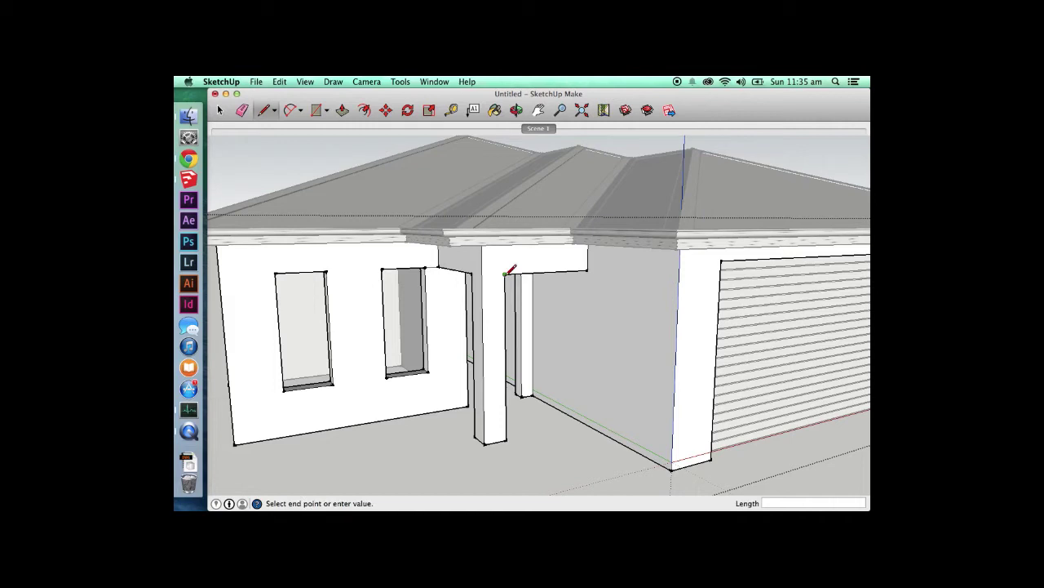
{"action": "left_click", "coordinate": [505, 213]}
{"action": "key", "text": "space"}
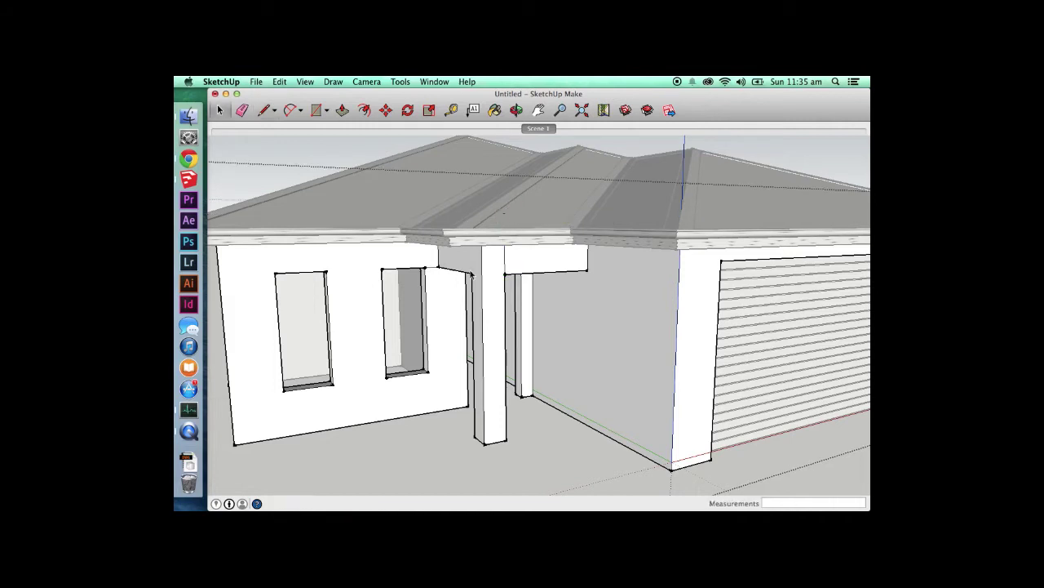
- Draw a vertical line on the column's side face, from the side beam's lower corner up past the eave
{"action": "key", "text": "o"}
{"action": "left_click_drag", "start_coordinate": [466, 273], "coordinate": [517, 275]}
{"action": "key", "text": "p"}
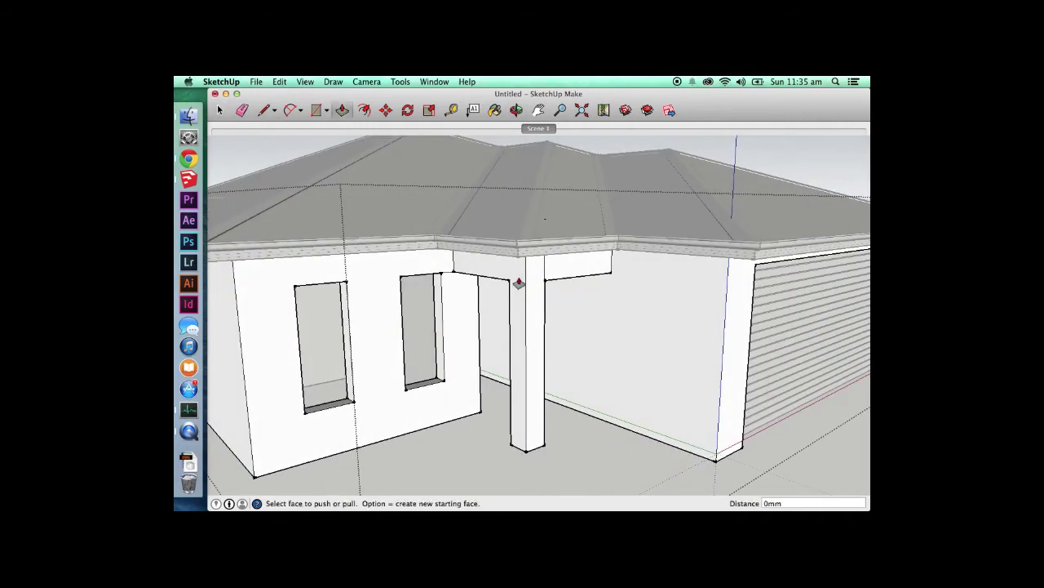
{"action": "key", "text": "l"}
{"action": "left_click", "coordinate": [509, 279]}
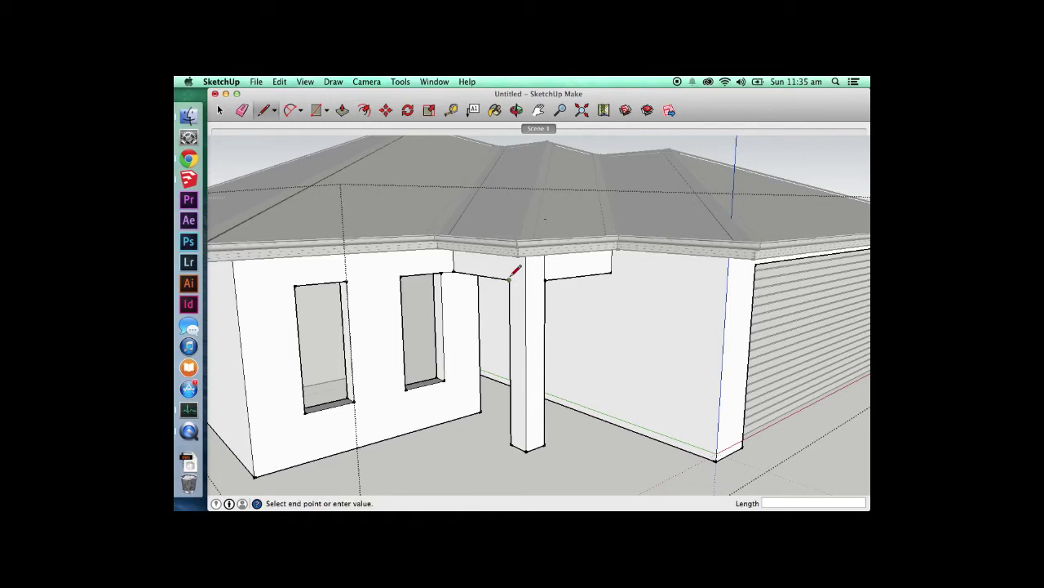
{"action": "left_click", "coordinate": [508, 219]}
{"action": "key", "text": "space"}
- Push the outer faces of the side and front porch beams in by 100 mm beside the column
{"action": "key", "text": "p"}
{"action": "left_click", "coordinate": [478, 271]}
{"action": "key", "text": "Return"}
{"action": "key", "text": "space"}
{"action": "key", "text": "p"}
{"action": "left_click", "coordinate": [574, 274]}
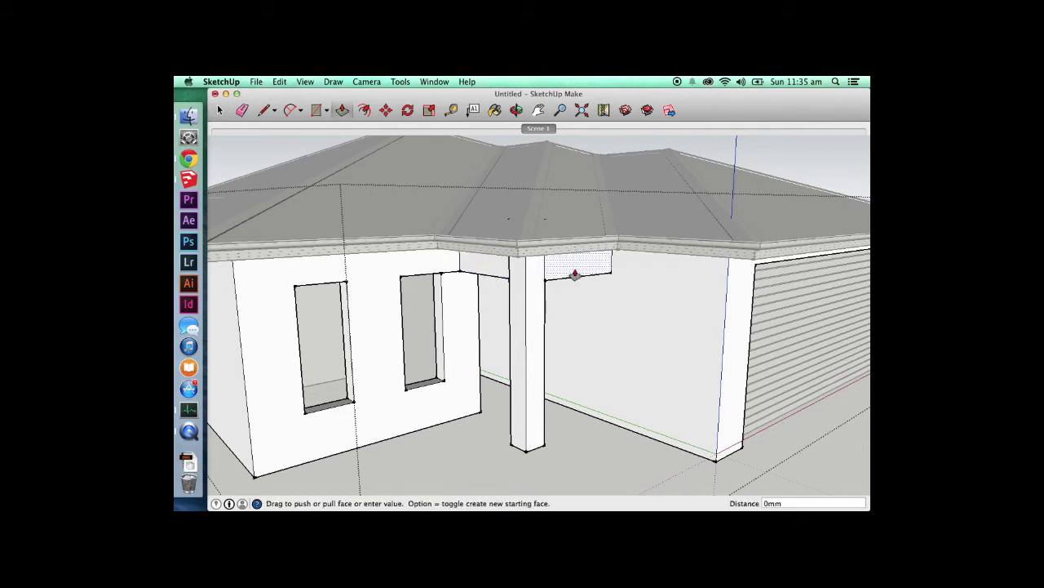
{"action": "type", "text": "100"}
{"action": "key", "text": "Return"}
{"action": "middle_click_drag", "start_coordinate": [566, 269], "coordinate": [358, 193]}
- Push/Pull the inner face of the side porch beam behind the column by 100 mm
{"action": "key", "text": "space"}
{"action": "key", "text": "p"}
{"action": "left_click", "coordinate": [502, 280]}
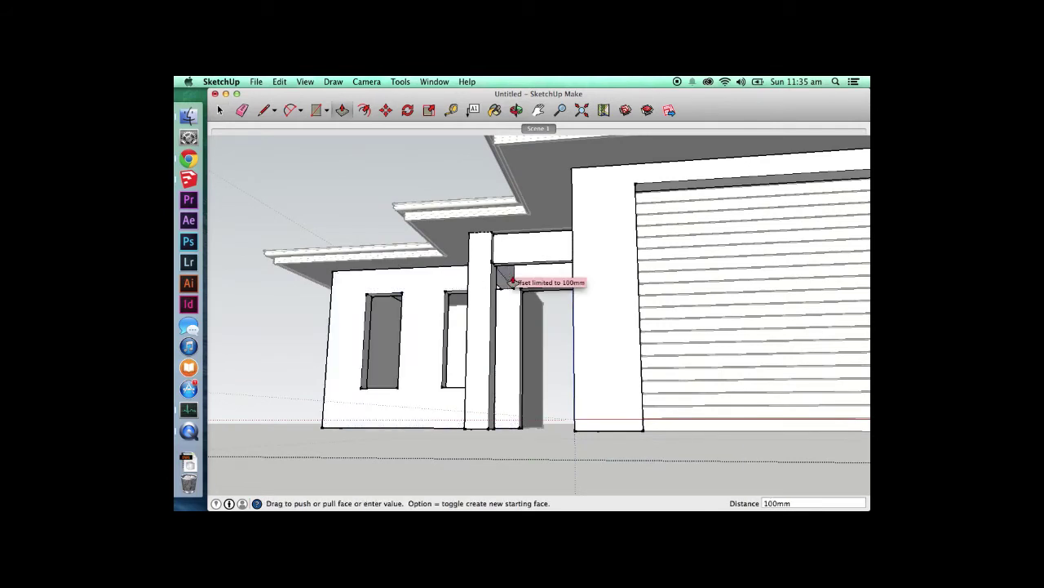
{"action": "key", "text": "Return"}
{"action": "key", "text": "space"}
- Push/Pull the inner face of the front porch beam behind the column by 100 mm
{"action": "middle_click_drag", "start_coordinate": [513, 279], "coordinate": [864, 281]}
{"action": "left_click_drag", "start_coordinate": [704, 303], "coordinate": [743, 272]}
{"action": "scroll", "coordinate": [749, 319], "scroll_direction": "up", "scroll_amount": 6}
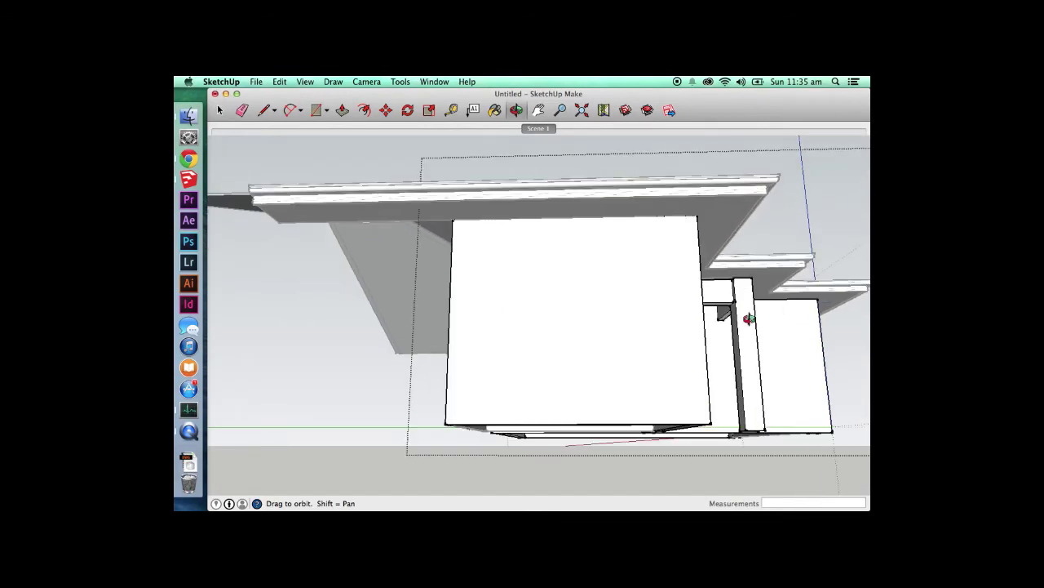
{"action": "key", "text": "space"}
{"action": "key", "text": "p"}
{"action": "left_click", "coordinate": [704, 310]}
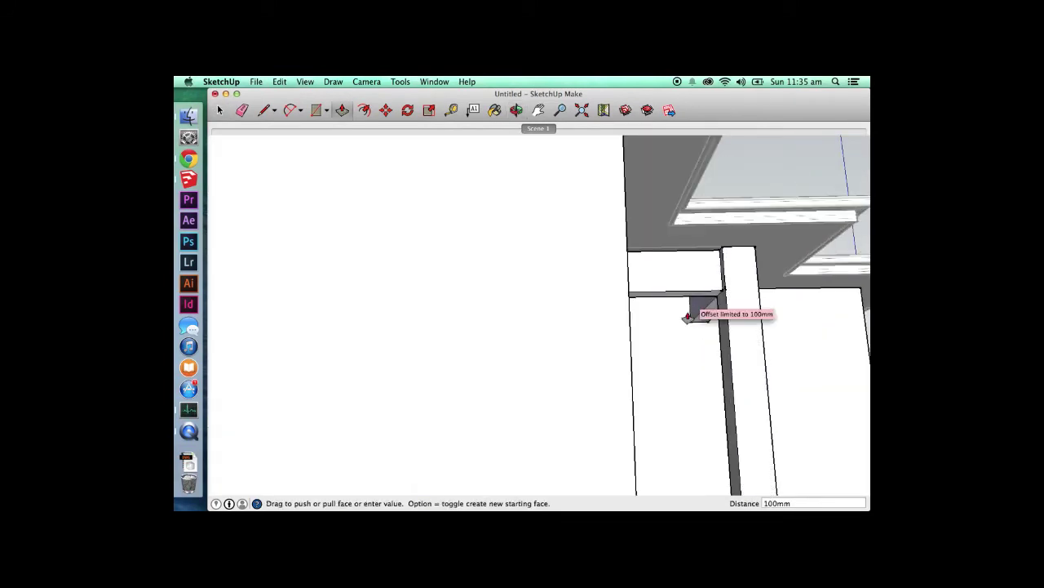
{"action": "key", "text": "Return"}
{"action": "key", "text": "space"}
{"action": "middle_click_drag", "start_coordinate": [690, 305], "coordinate": [622, 274]}
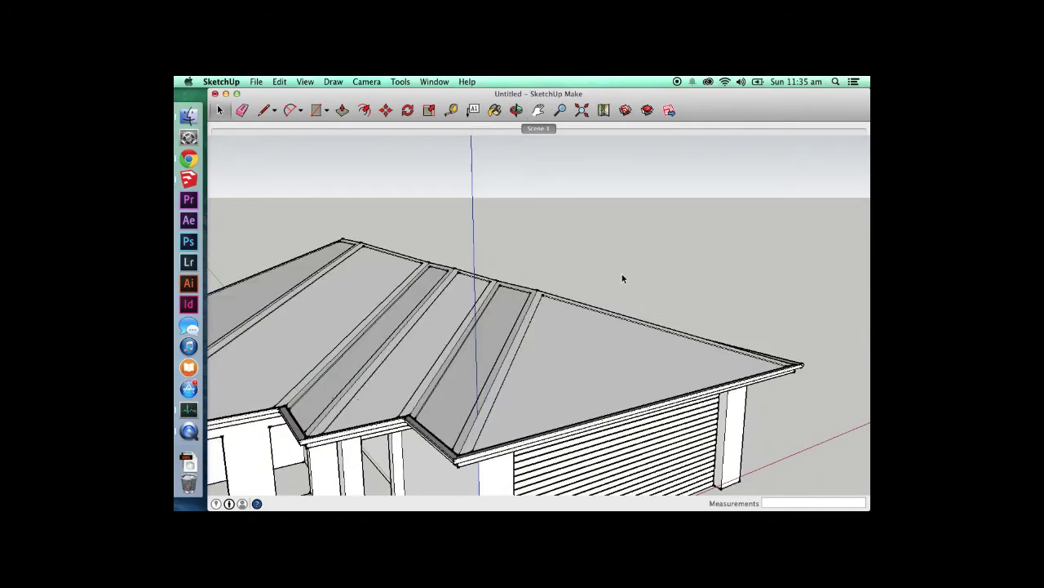
- Restore the saved scene, check the garage pillars in the Chrome reference photo, and return to SketchUp
{"action": "left_click", "coordinate": [538, 129]}
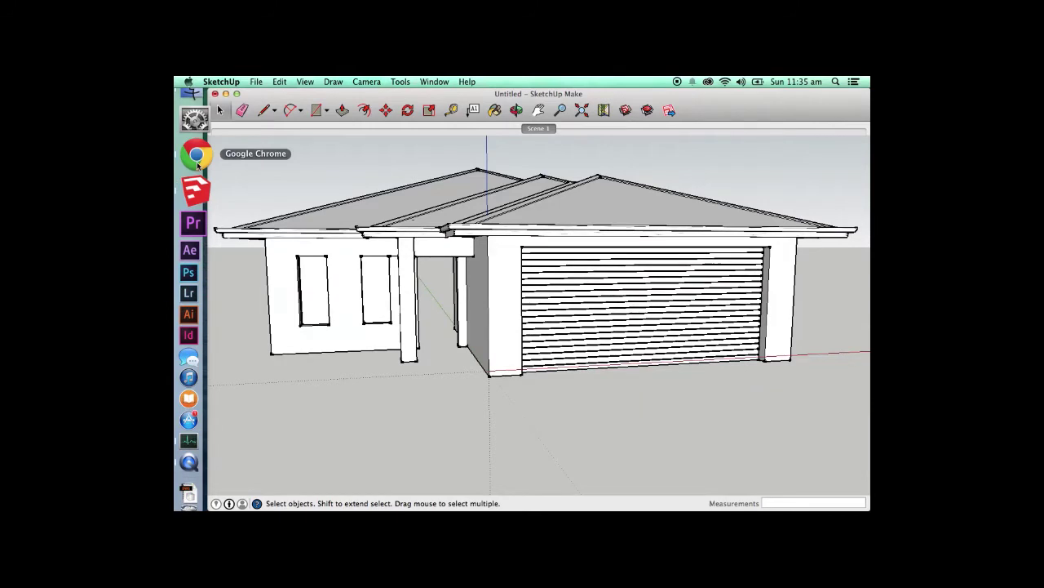
{"action": "left_click", "coordinate": [197, 163]}
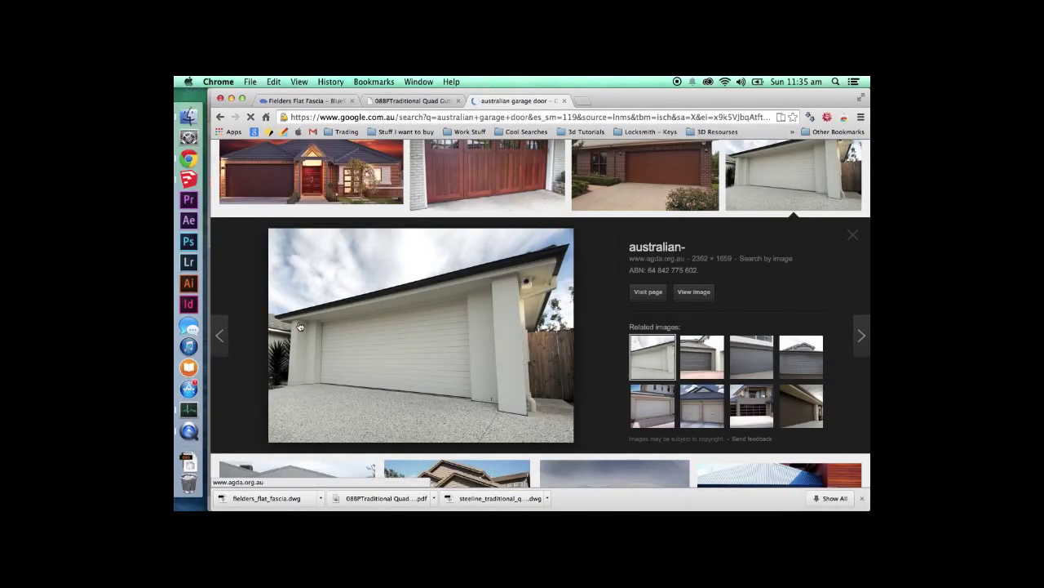
{"action": "left_click", "coordinate": [193, 179]}
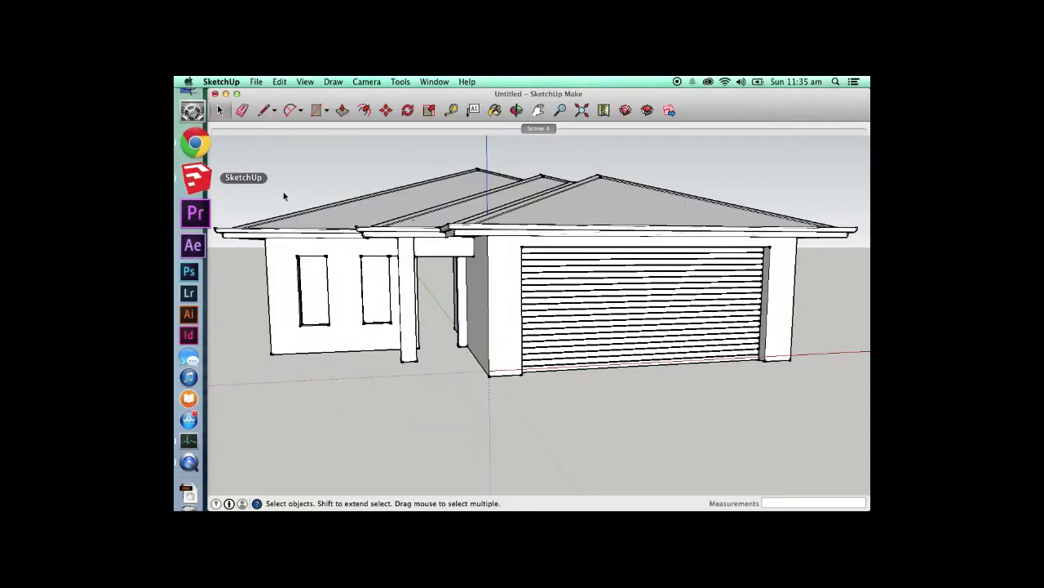
- Draw two joined 200 mm lines: one forward from the garage wall's porch-side front corner, the other parallel to the wall's front face
{"action": "key", "text": "l"}
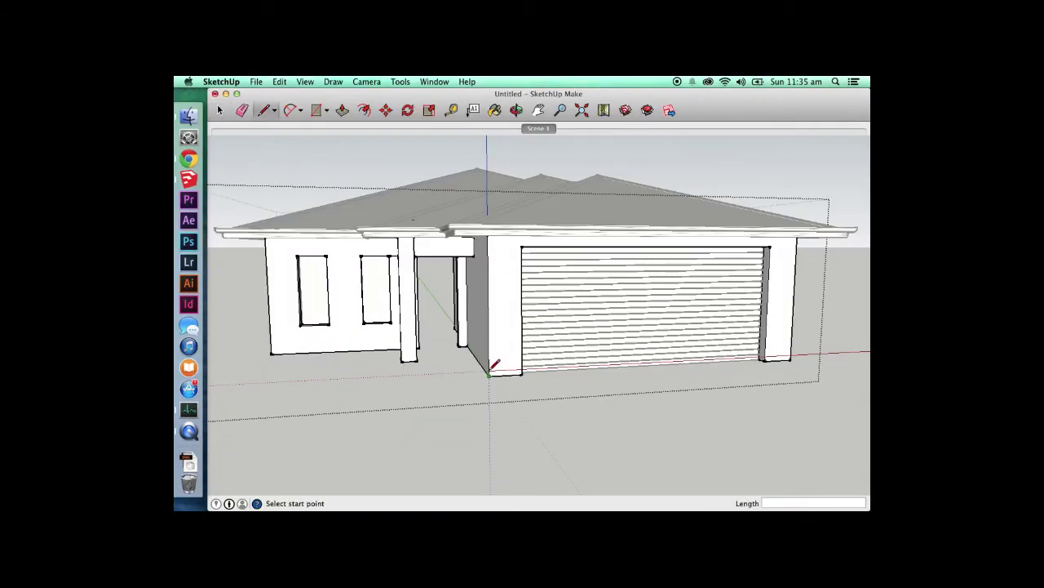
{"action": "left_click", "coordinate": [489, 375]}
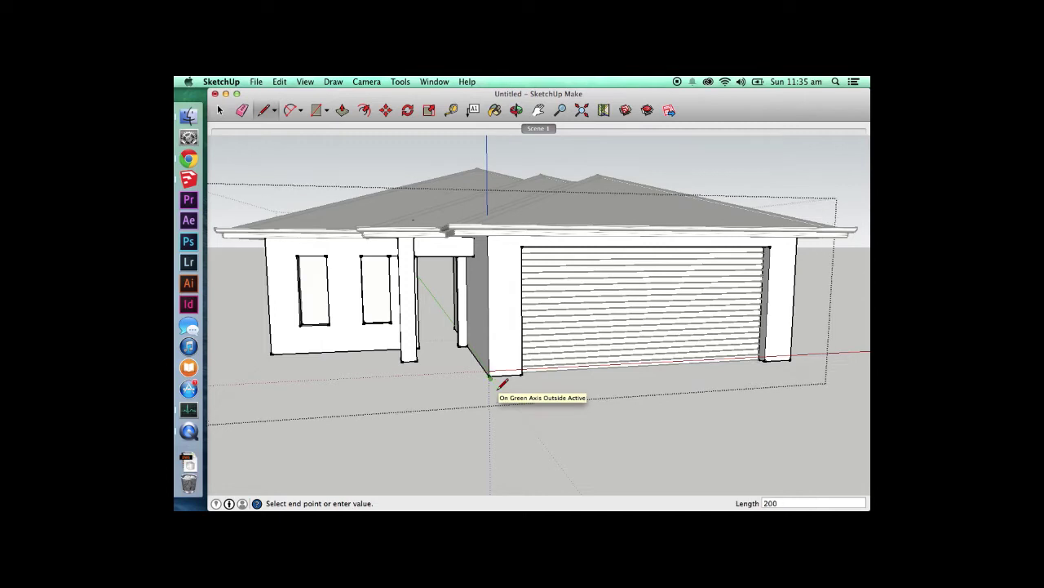
{"action": "type", "text": "400"}
{"action": "key", "text": "Return"}
{"action": "key", "text": "super+z"}
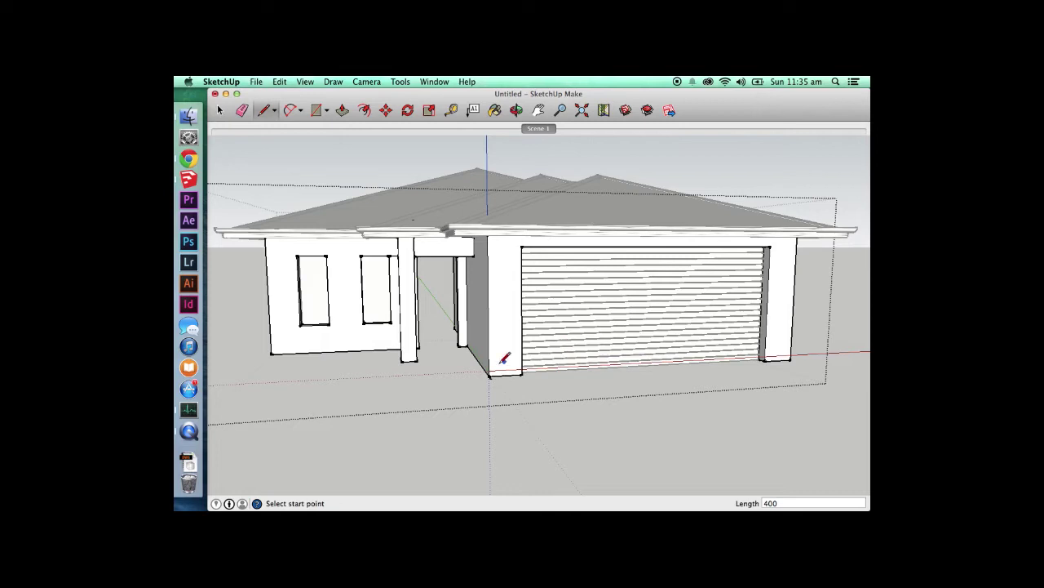
{"action": "left_click", "coordinate": [491, 378]}
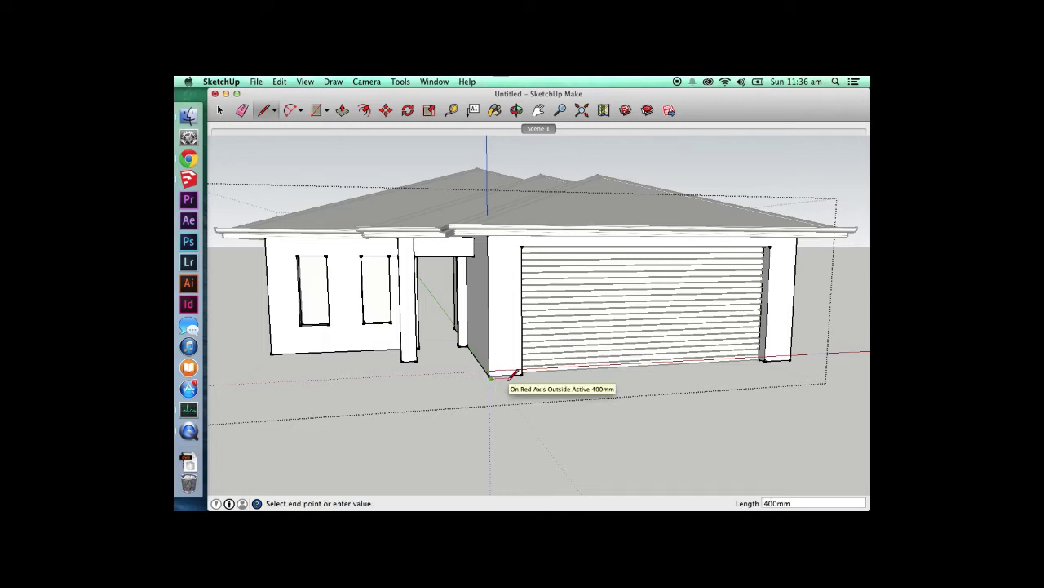
{"action": "key", "text": "Escape"}
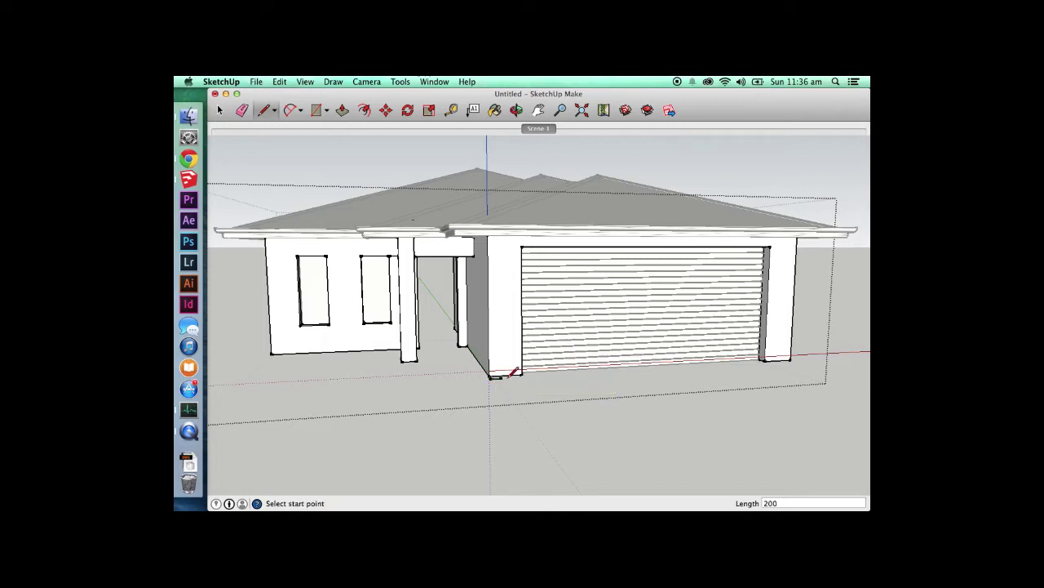
- Close the pillar footprint with a line from its open end back to the garage wall's front edge
{"action": "left_click", "coordinate": [491, 377]}
{"action": "scroll", "coordinate": [498, 363], "scroll_direction": "down", "scroll_amount": 5}
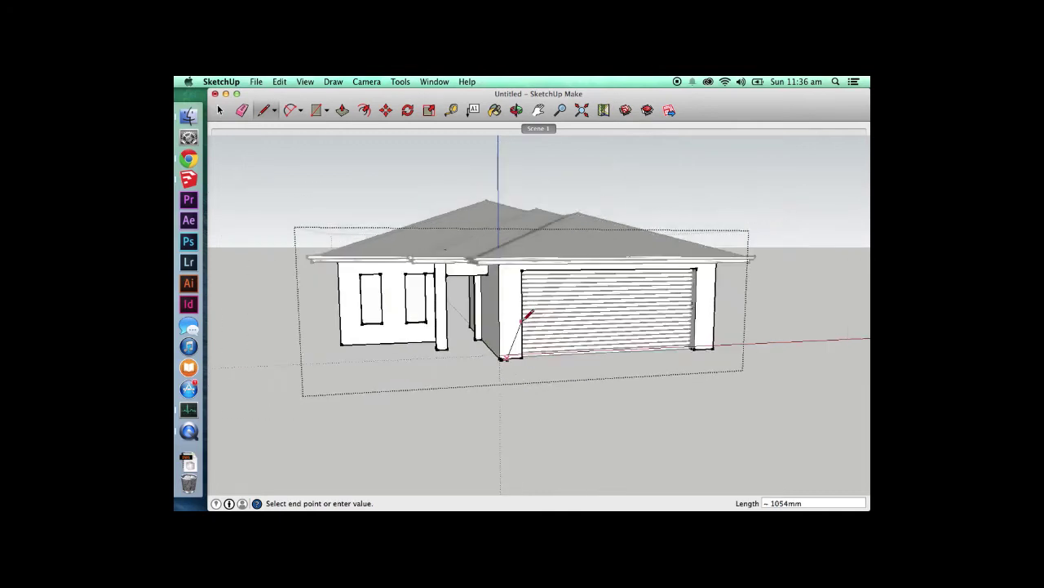
{"action": "key", "text": "space"}
{"action": "key", "text": "o"}
{"action": "left_click_drag", "start_coordinate": [517, 356], "coordinate": [543, 434]}
{"action": "scroll", "coordinate": [524, 400], "scroll_direction": "up", "scroll_amount": 10}
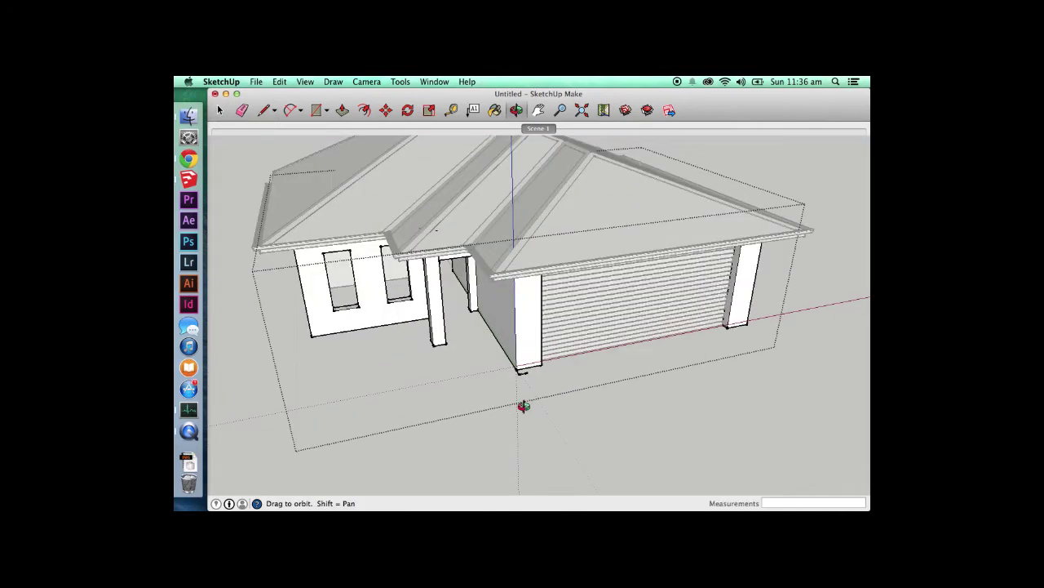
{"action": "key", "text": "l"}
{"action": "left_click", "coordinate": [552, 340]}
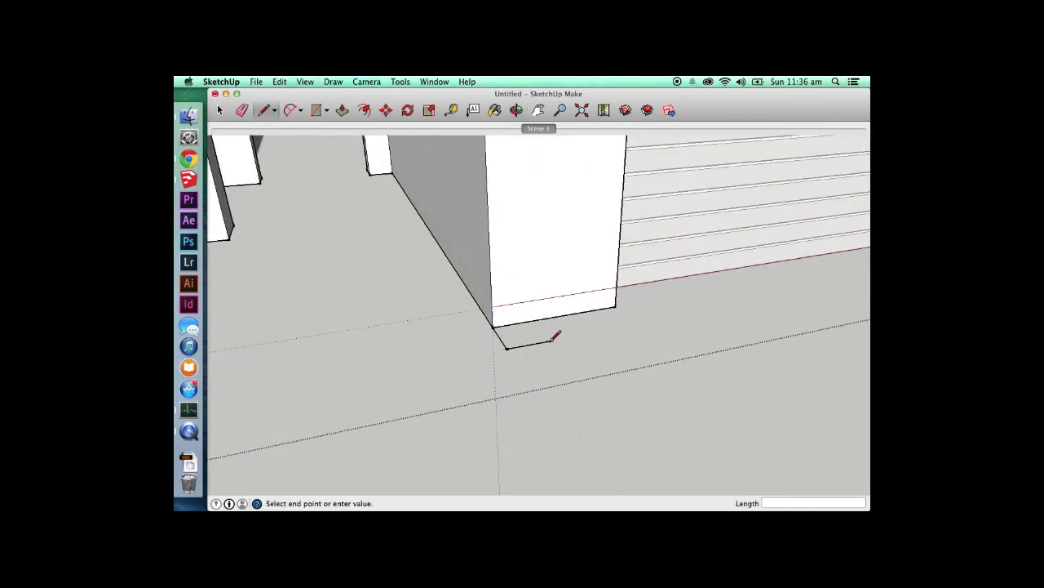
{"action": "left_click", "coordinate": [536, 321]}
{"action": "key", "text": "space"}
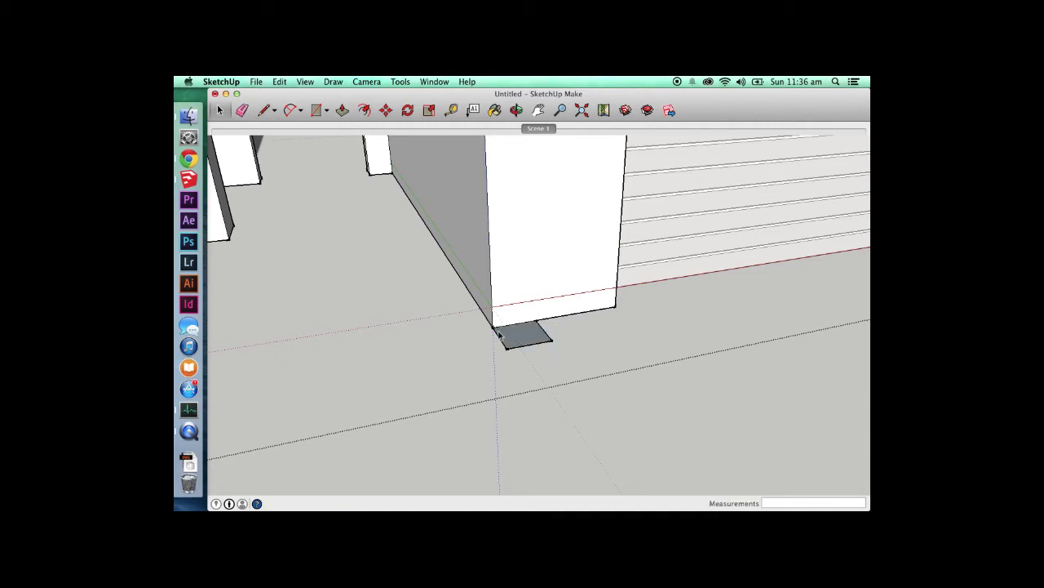
- Turn the pillar footprint face into a group
{"action": "left_click", "coordinate": [518, 334]}
{"action": "right_click", "coordinate": [516, 333]}
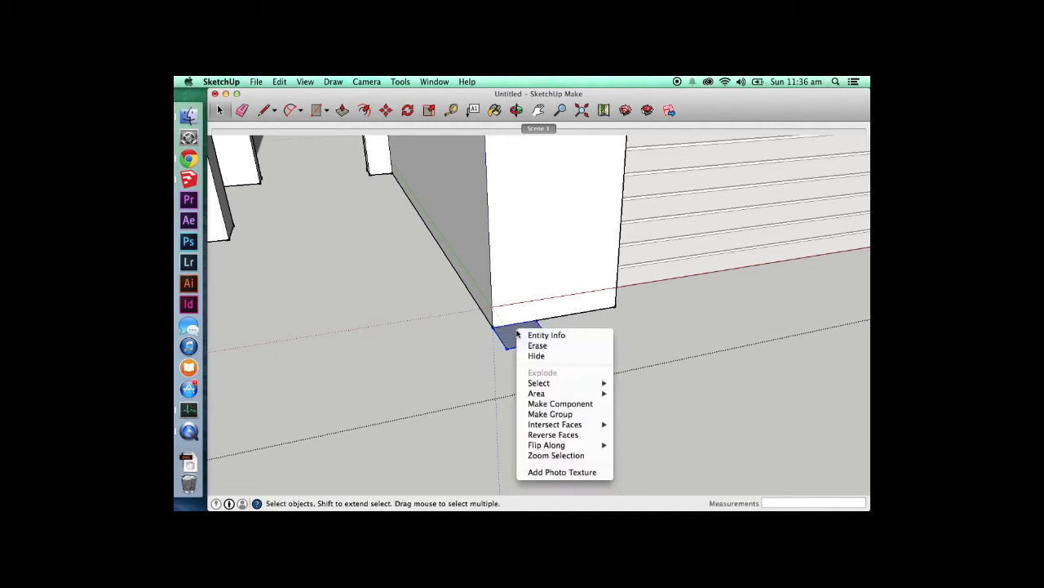
{"action": "left_click", "coordinate": [549, 414]}
- Push/Pull the footprint inside its group up to the underside of the eave to form the pillar, and close the group
{"action": "double_click", "coordinate": [527, 338]}
{"action": "key", "text": "p"}
{"action": "left_click", "coordinate": [529, 343]}
{"action": "scroll", "coordinate": [530, 345], "scroll_direction": "down", "scroll_amount": 2}
{"action": "scroll", "coordinate": [530, 347], "scroll_direction": "down", "scroll_amount": 6}
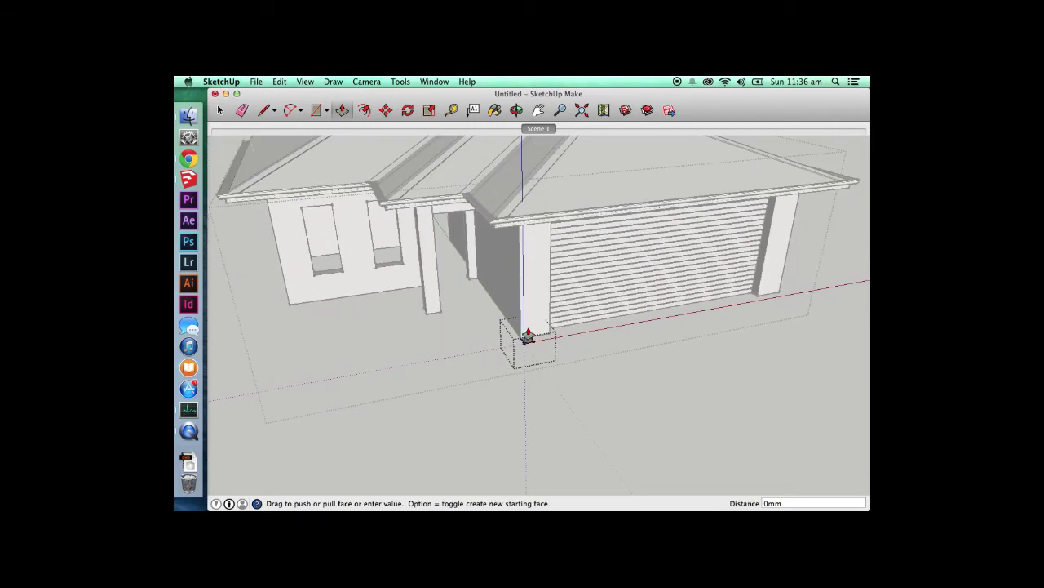
{"action": "middle_click_drag", "start_coordinate": [511, 275], "coordinate": [494, 159]}
{"action": "left_click", "coordinate": [497, 160]}
{"action": "key", "text": "space"}
{"action": "left_click", "coordinate": [525, 278]}
- Copy the pillar 6000 mm along the red axis to the garage's opposite front corner and restore the saved scene view
{"action": "left_click", "coordinate": [518, 245]}
{"action": "middle_click_drag", "start_coordinate": [518, 271], "coordinate": [364, 303]}
{"action": "key", "text": "m"}
{"action": "left_click", "coordinate": [399, 303]}
{"action": "key", "text": "alt"}
{"action": "left_click", "coordinate": [682, 319]}
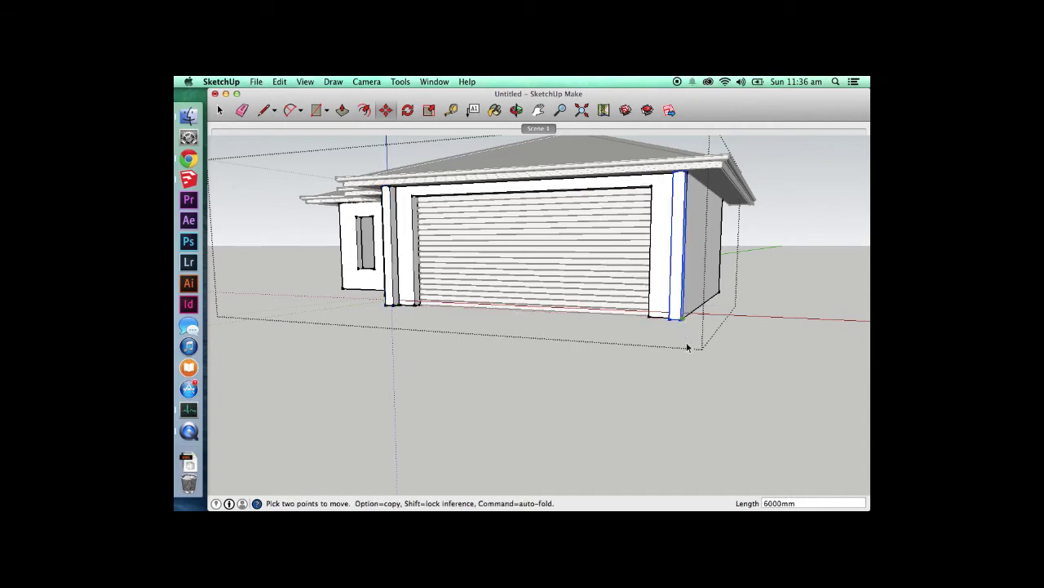
{"action": "key", "text": "space"}
{"action": "left_click", "coordinate": [537, 128]}
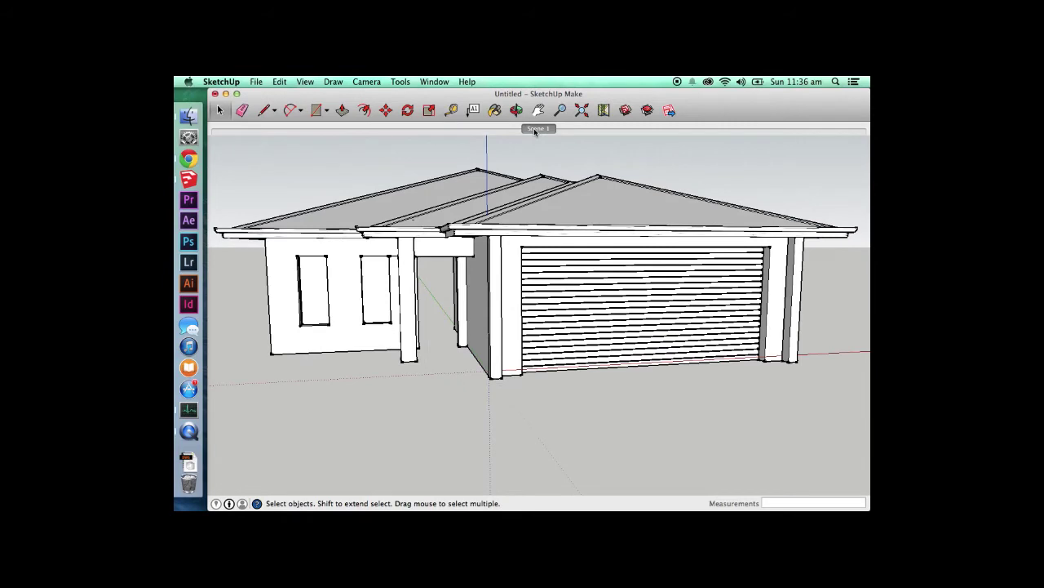
{"action": "key", "text": "o"}
{"action": "mouse_move", "coordinate": [461, 239]}
{"action": "left_mouse_down"}
{"action": "mouse_move", "coordinate": [461, 224]}
{"action": "mouse_move", "coordinate": [460, 274]}
{"action": "mouse_move", "coordinate": [459, 255]}
{"action": "left_mouse_up"}
{"action": "key", "text": "space"}
{"action": "key", "text": "h"}
{"action": "key", "text": "space"}
{"action": "key", "text": "o"}
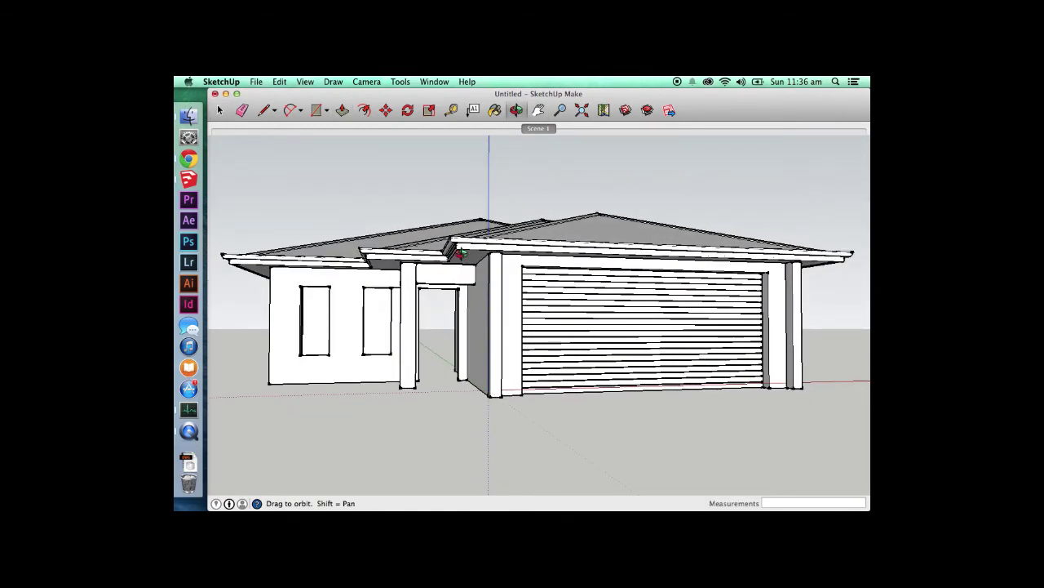
{"action": "key", "text": "space"}
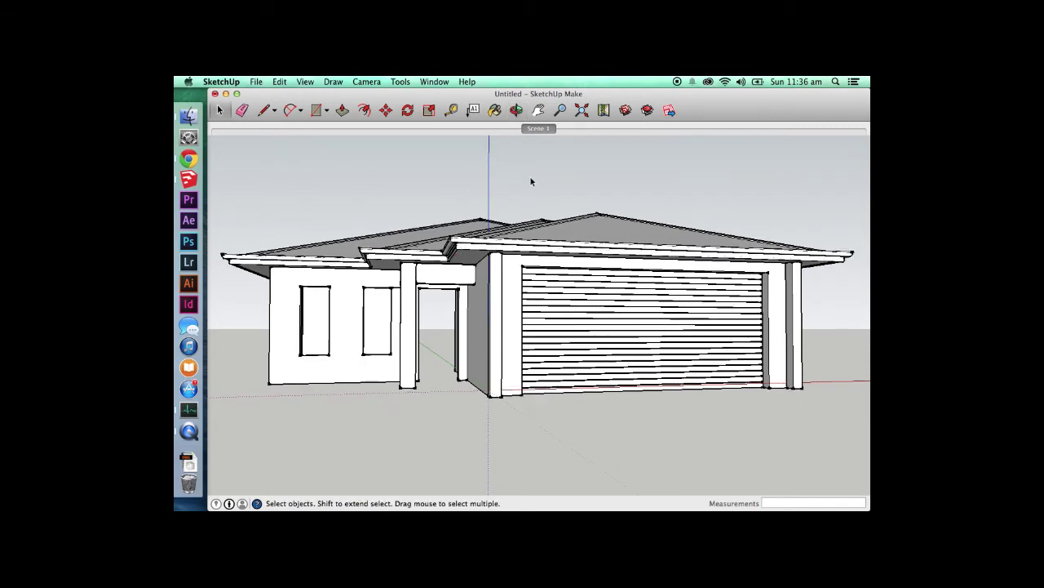
- Update the saved scene Scene 1 with the current front view of the house
{"action": "right_click", "coordinate": [546, 129]}
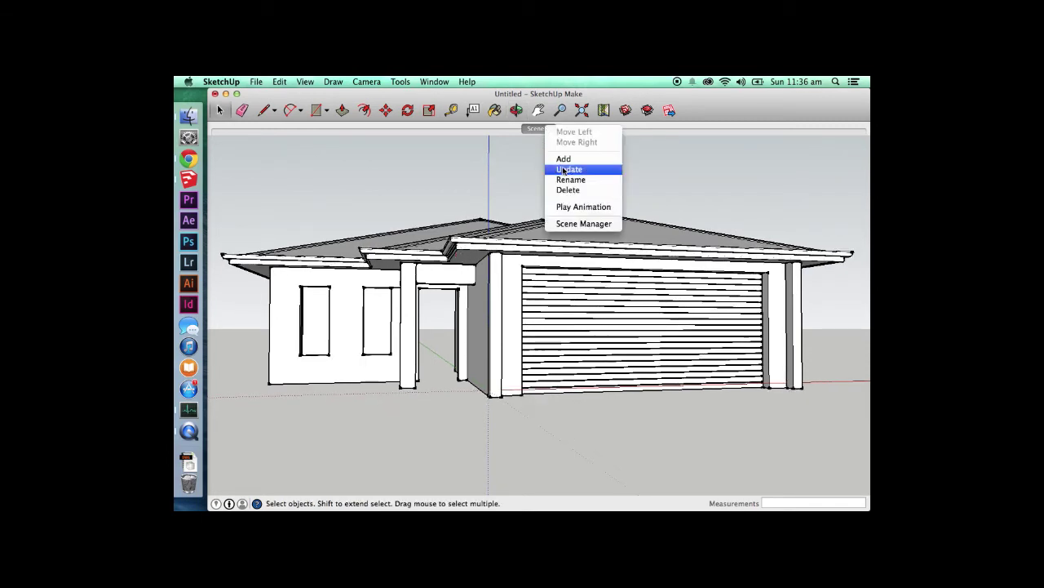
{"action": "left_click", "coordinate": [565, 170]}
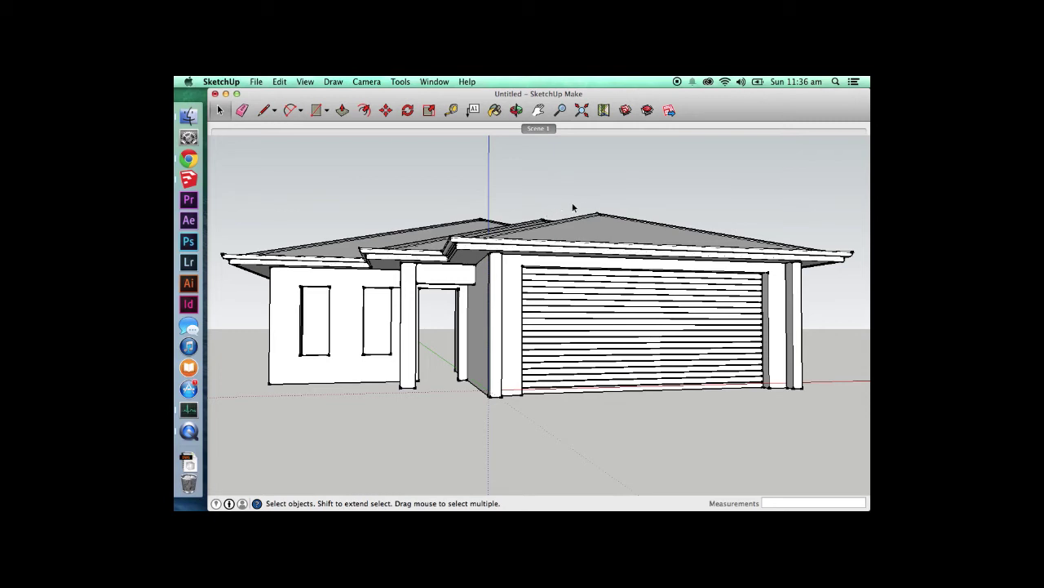
- Examine the roof planes, ridges and valleys of the house from above
{"action": "middle_click_drag", "start_coordinate": [579, 209], "coordinate": [644, 294]}
{"action": "left_click", "coordinate": [657, 302]}
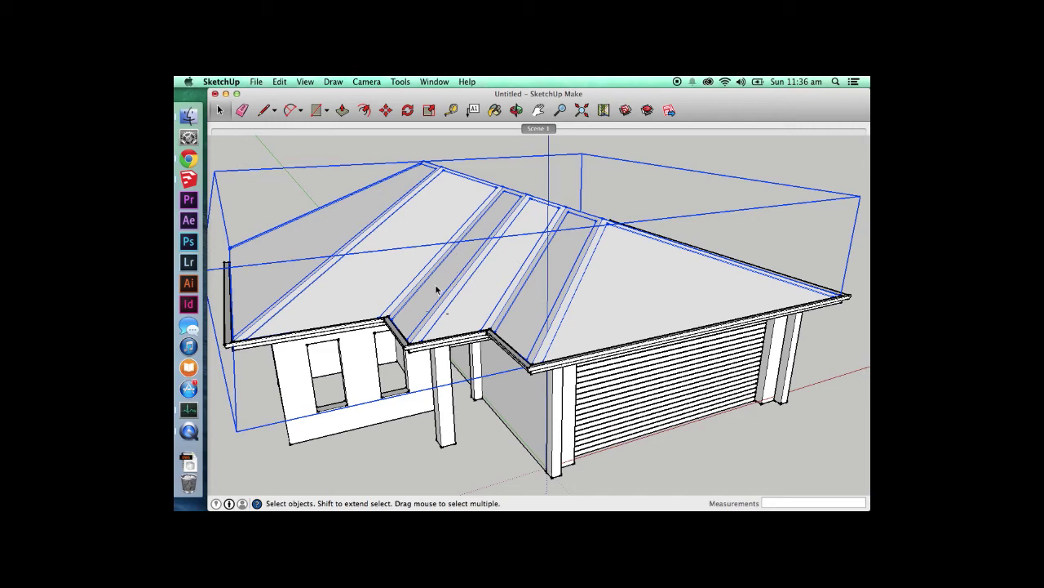
{"action": "middle_click_drag", "start_coordinate": [284, 256], "coordinate": [292, 324]}
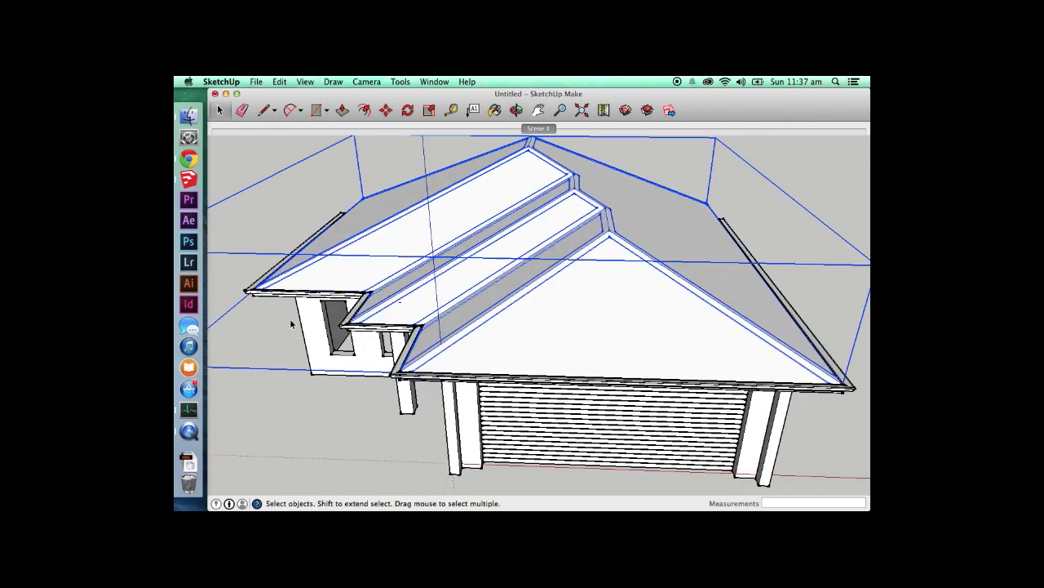
- Switch to Chrome, look over the Australian garage door reference photos, and return to the SketchUp model
{"action": "left_click", "coordinate": [188, 158]}
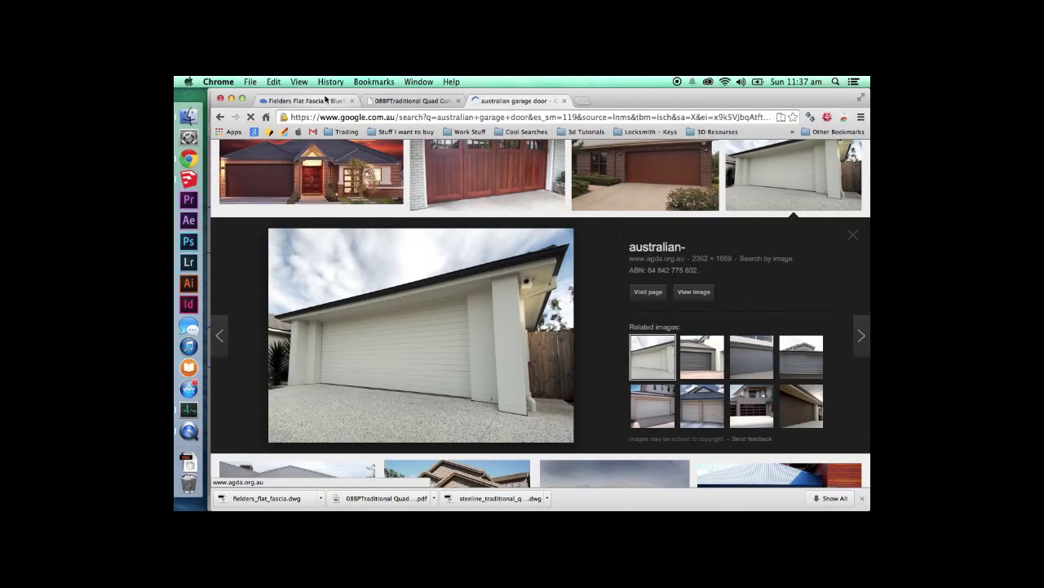
{"action": "scroll", "coordinate": [392, 256], "scroll_direction": "up", "scroll_amount": 5}
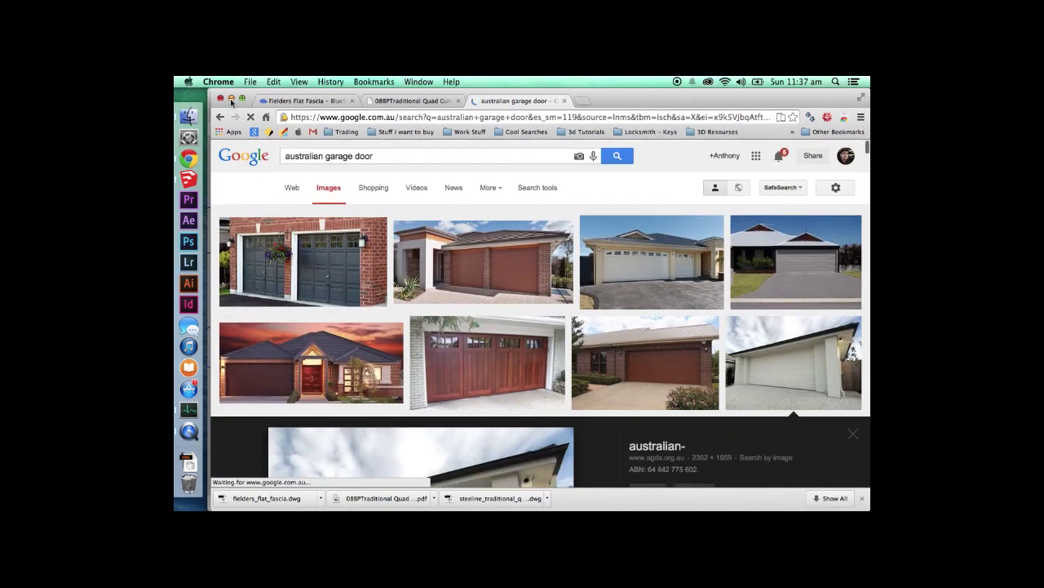
{"action": "left_click", "coordinate": [231, 99]}
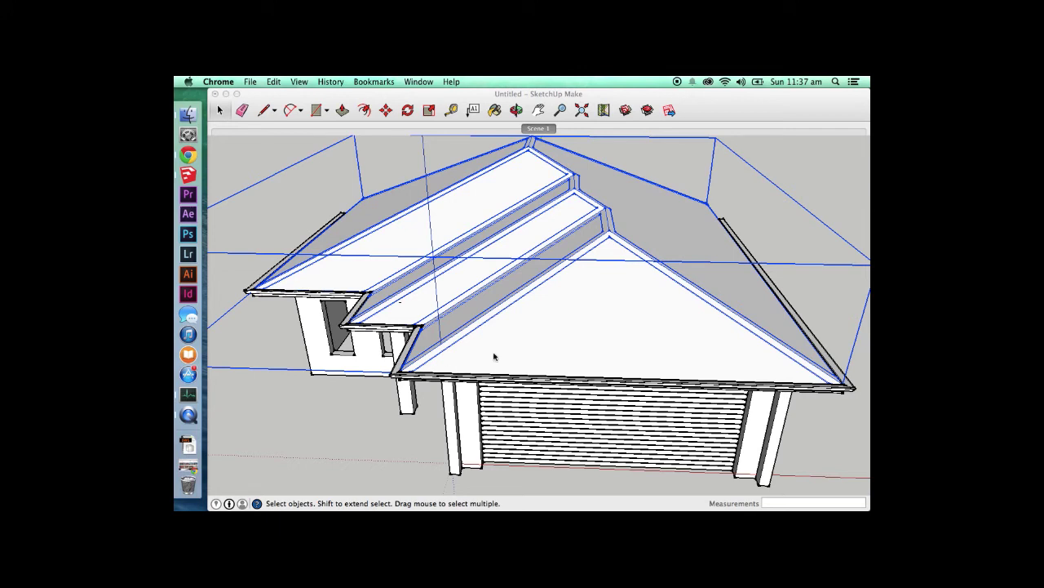
- Examine the house front, porch and garage pillars from eye level and from above
{"action": "left_click", "coordinate": [411, 366]}
{"action": "key", "text": "o"}
{"action": "left_click_drag", "start_coordinate": [346, 438], "coordinate": [432, 356]}
{"action": "key", "text": "space"}
{"action": "scroll", "coordinate": [330, 334], "scroll_direction": "down", "scroll_amount": 3}
{"action": "scroll", "coordinate": [408, 335], "scroll_direction": "up", "scroll_amount": 4}
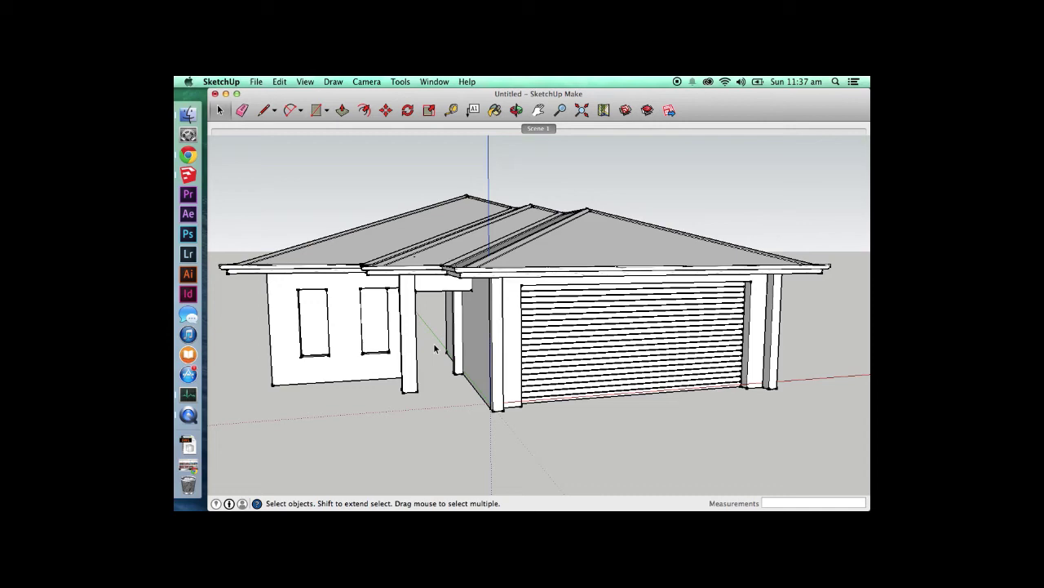
{"action": "key", "text": "o"}
{"action": "left_click_drag", "start_coordinate": [435, 344], "coordinate": [490, 378]}
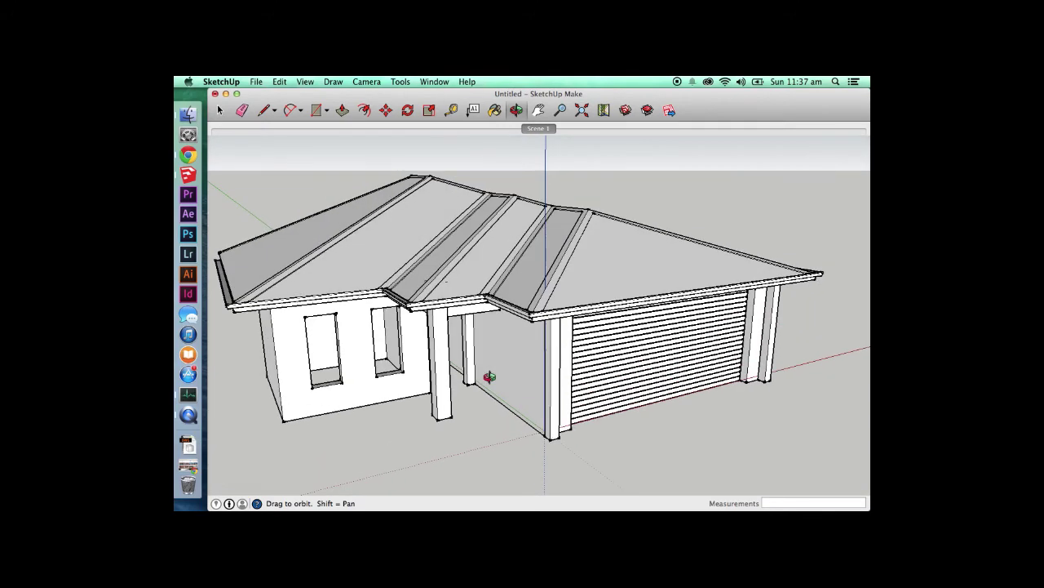
{"action": "left_click_drag", "start_coordinate": [490, 376], "coordinate": [445, 318]}
{"action": "key", "text": "space"}
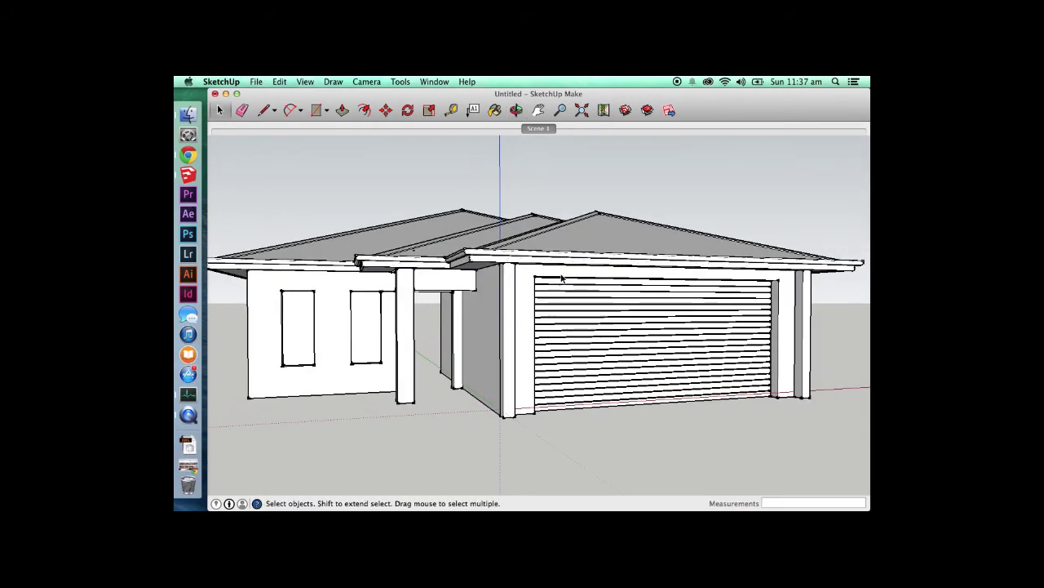
{"action": "scroll", "coordinate": [561, 279], "scroll_direction": "down", "scroll_amount": 1}
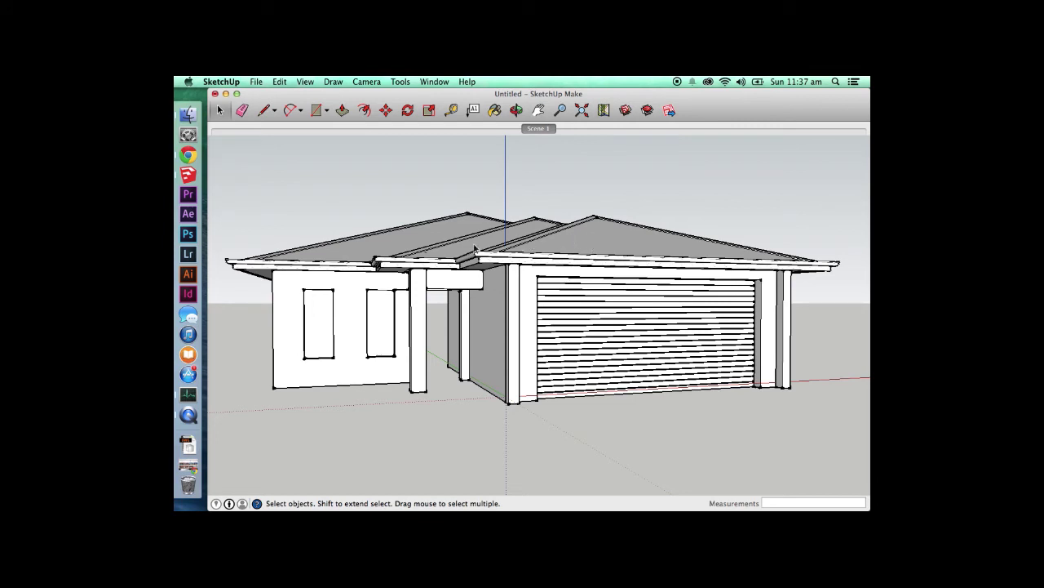
{"action": "left_click", "coordinate": [540, 260]}
{"action": "left_click", "coordinate": [616, 196]}
{"action": "left_click", "coordinate": [561, 237]}
{"action": "left_click", "coordinate": [500, 216]}
{"action": "left_click", "coordinate": [529, 307]}
{"action": "left_click", "coordinate": [574, 337]}
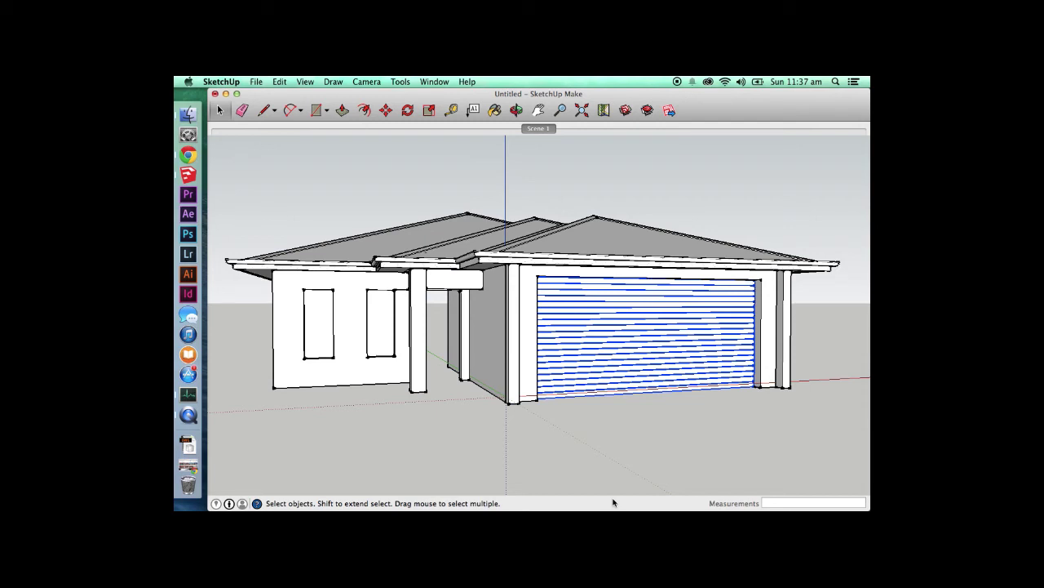
{"action": "left_click", "coordinate": [614, 468]}
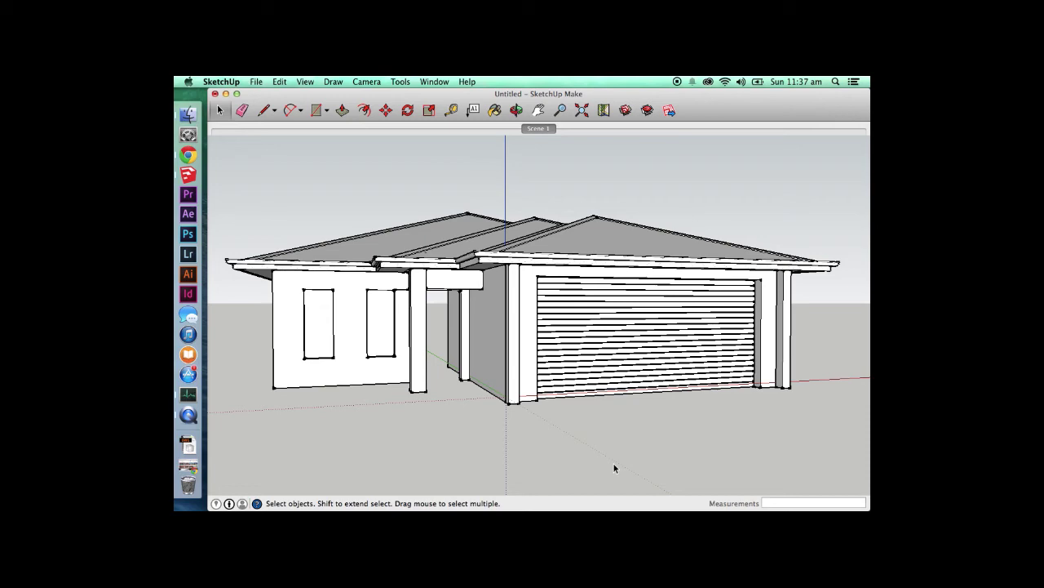
{"action": "middle_click_drag", "start_coordinate": [614, 464], "coordinate": [590, 440]}
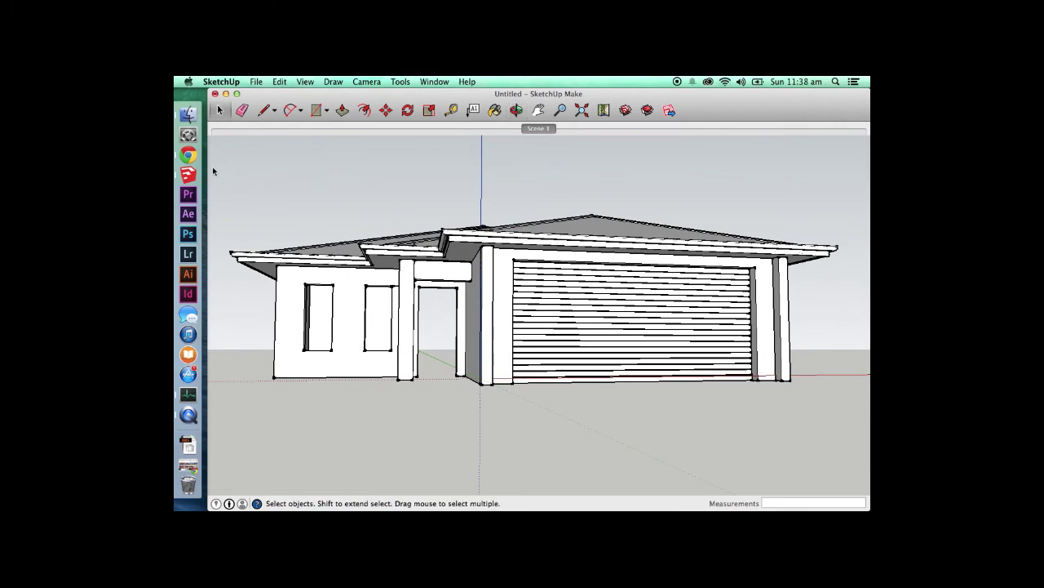
- Switch to Chrome and search Google Images for "double hung windows"
{"action": "left_click", "coordinate": [188, 155]}
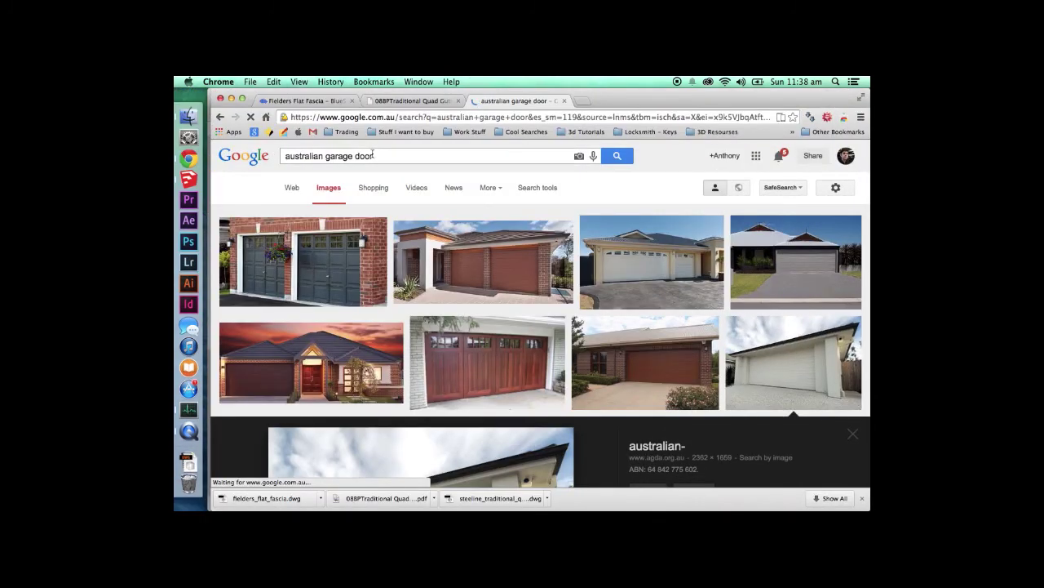
{"action": "triple_click", "coordinate": [373, 155]}
{"action": "type", "text": "double hung win"}
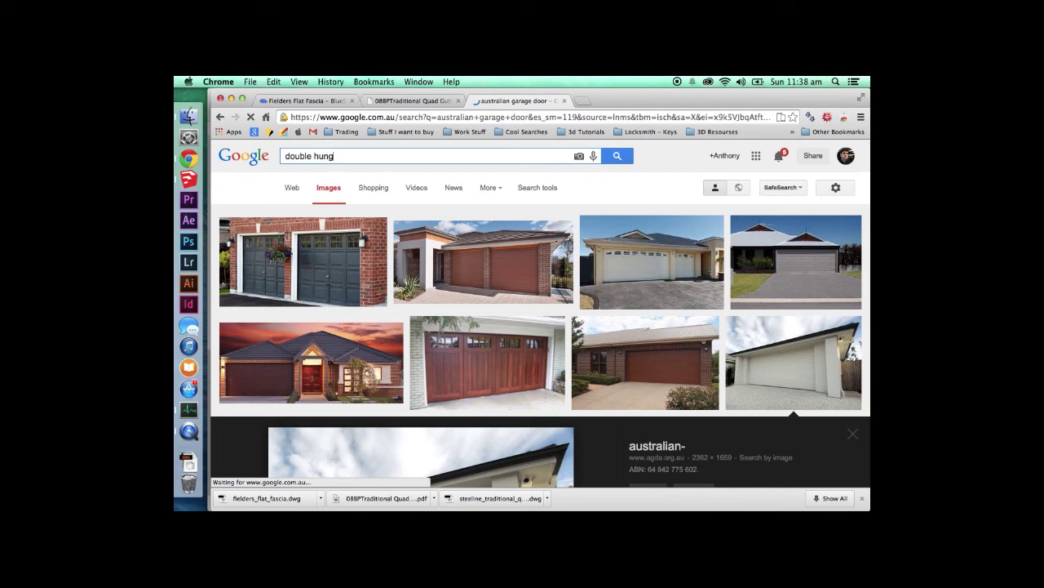
{"action": "type", "text": "dows"}
{"action": "key", "text": "Return"}
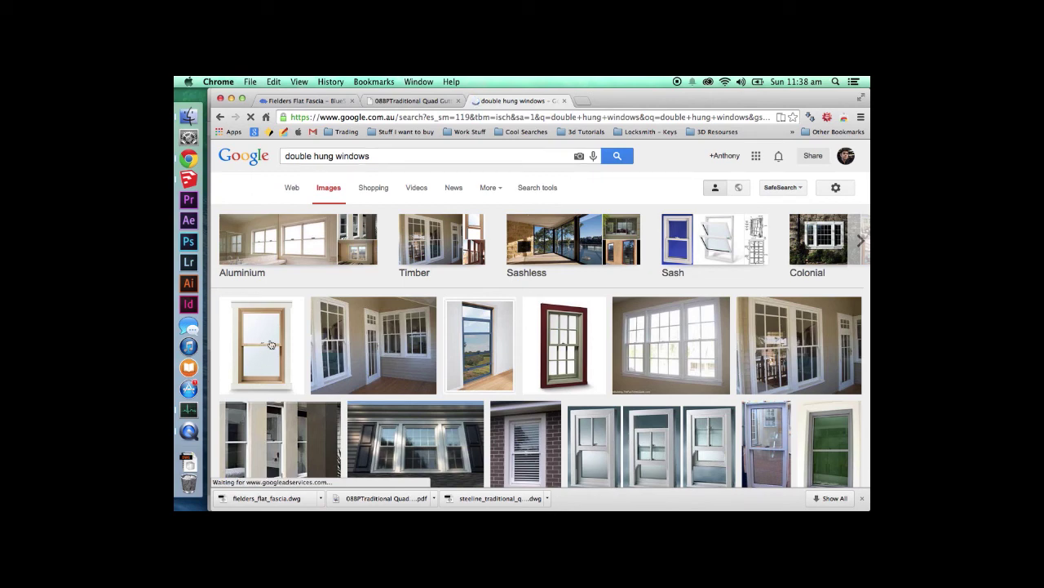
- Preview the Aluminium Double Hung Windows photo from carinyawindows.com.au to study its frames, and minimize the browser
{"action": "scroll", "coordinate": [274, 346], "scroll_direction": "down", "scroll_amount": 2}
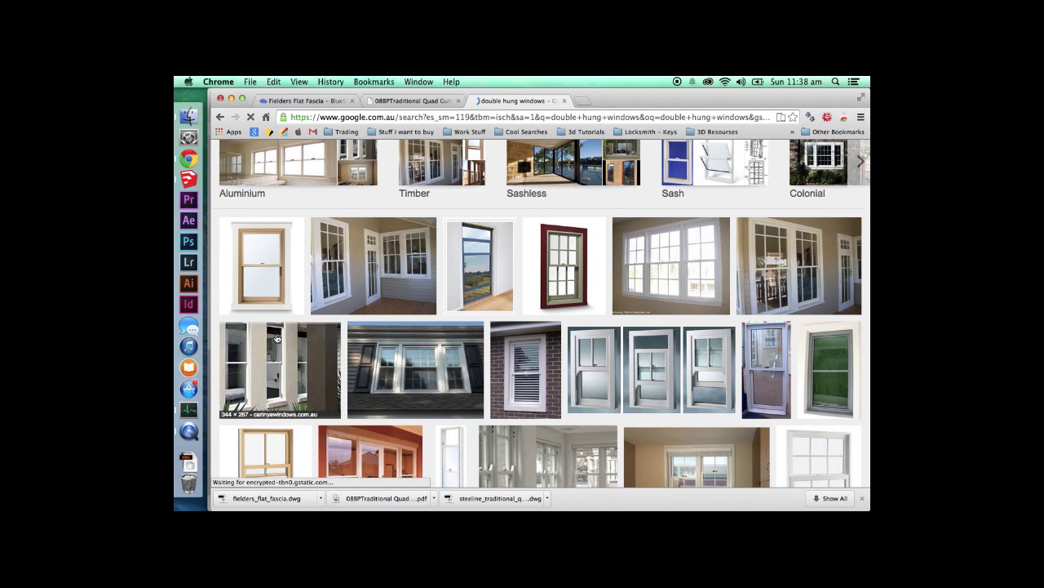
{"action": "left_click", "coordinate": [269, 373]}
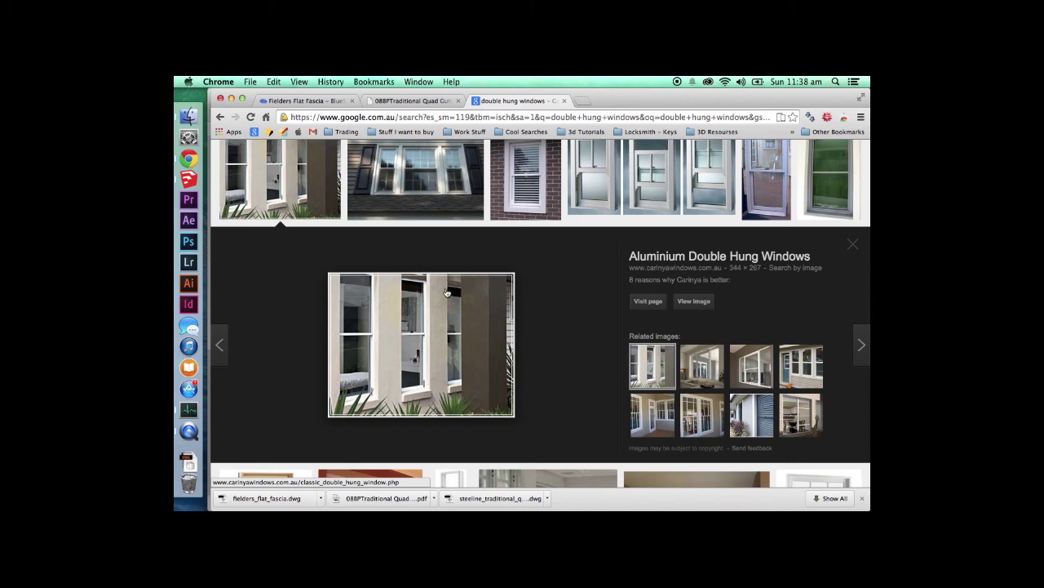
{"action": "scroll", "coordinate": [432, 373], "scroll_direction": "up", "scroll_amount": 5}
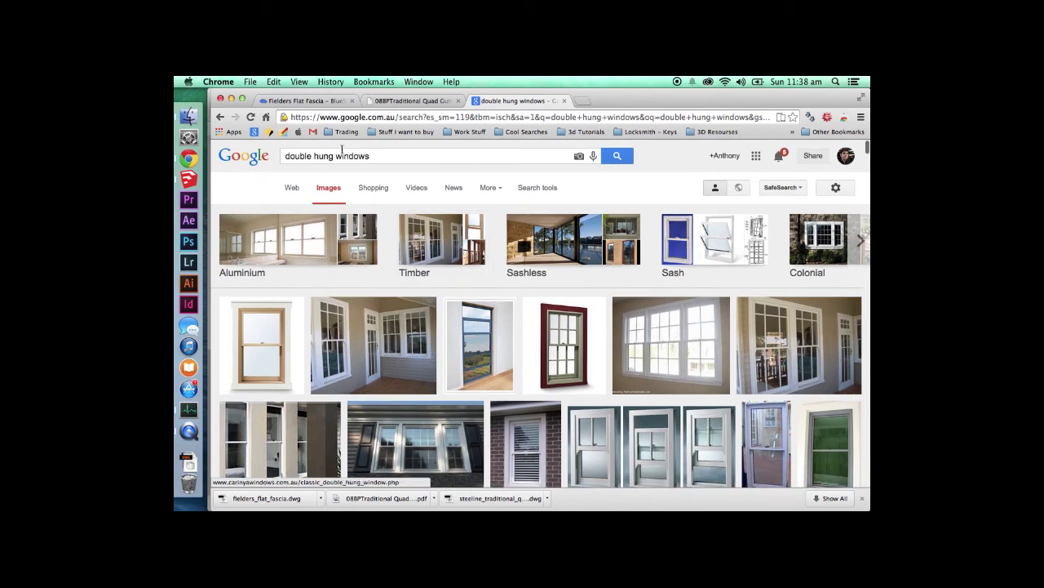
{"action": "left_click", "coordinate": [231, 99]}
- Frame the house front from slightly above eye level and update Scene 1 with this view
{"action": "left_click", "coordinate": [376, 193]}
{"action": "key", "text": "o"}
{"action": "left_click_drag", "start_coordinate": [375, 193], "coordinate": [376, 213]}
{"action": "key", "text": "space"}
{"action": "right_click", "coordinate": [536, 131]}
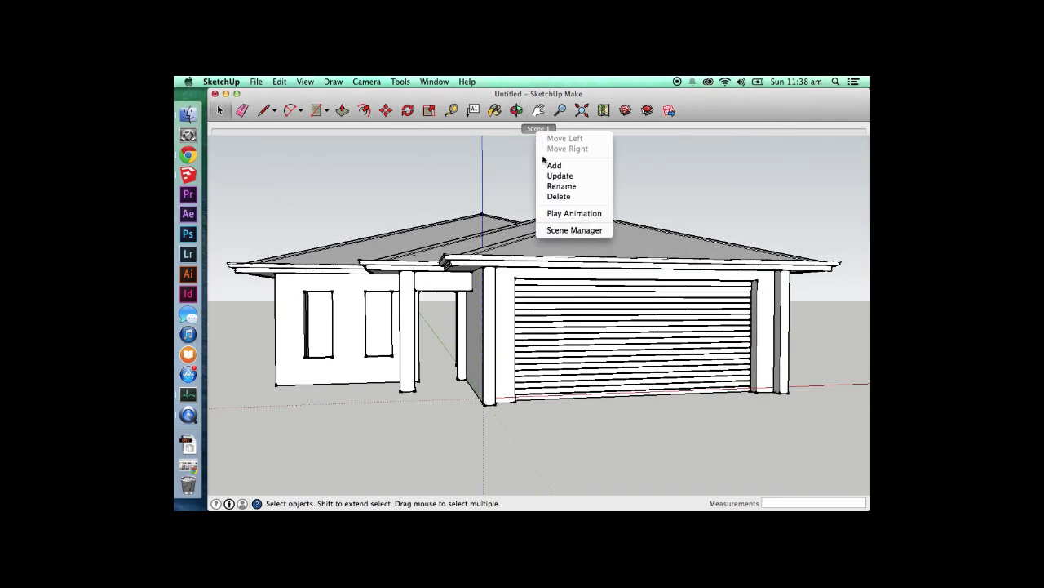
{"action": "left_click", "coordinate": [547, 174]}
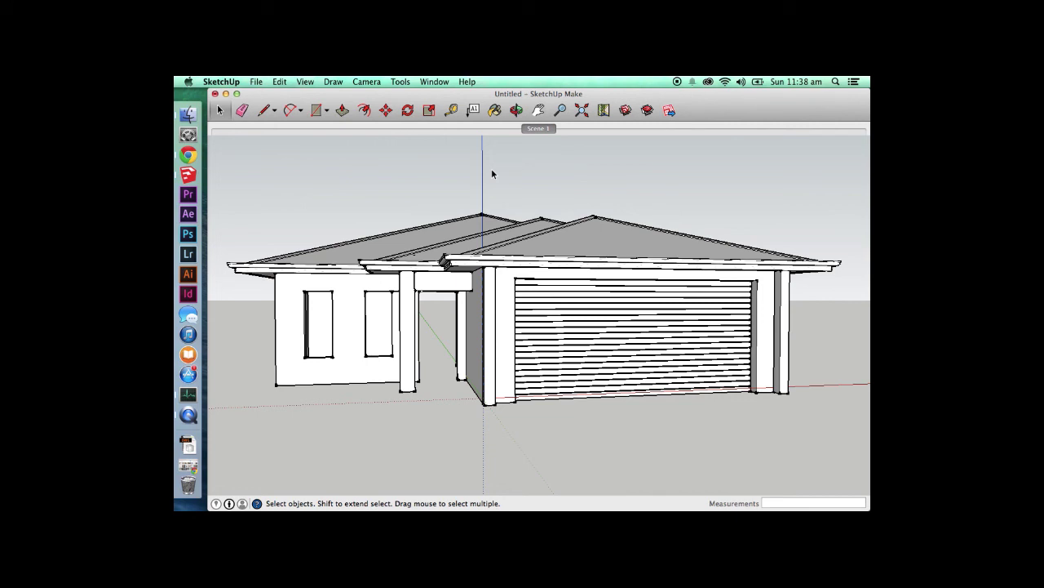